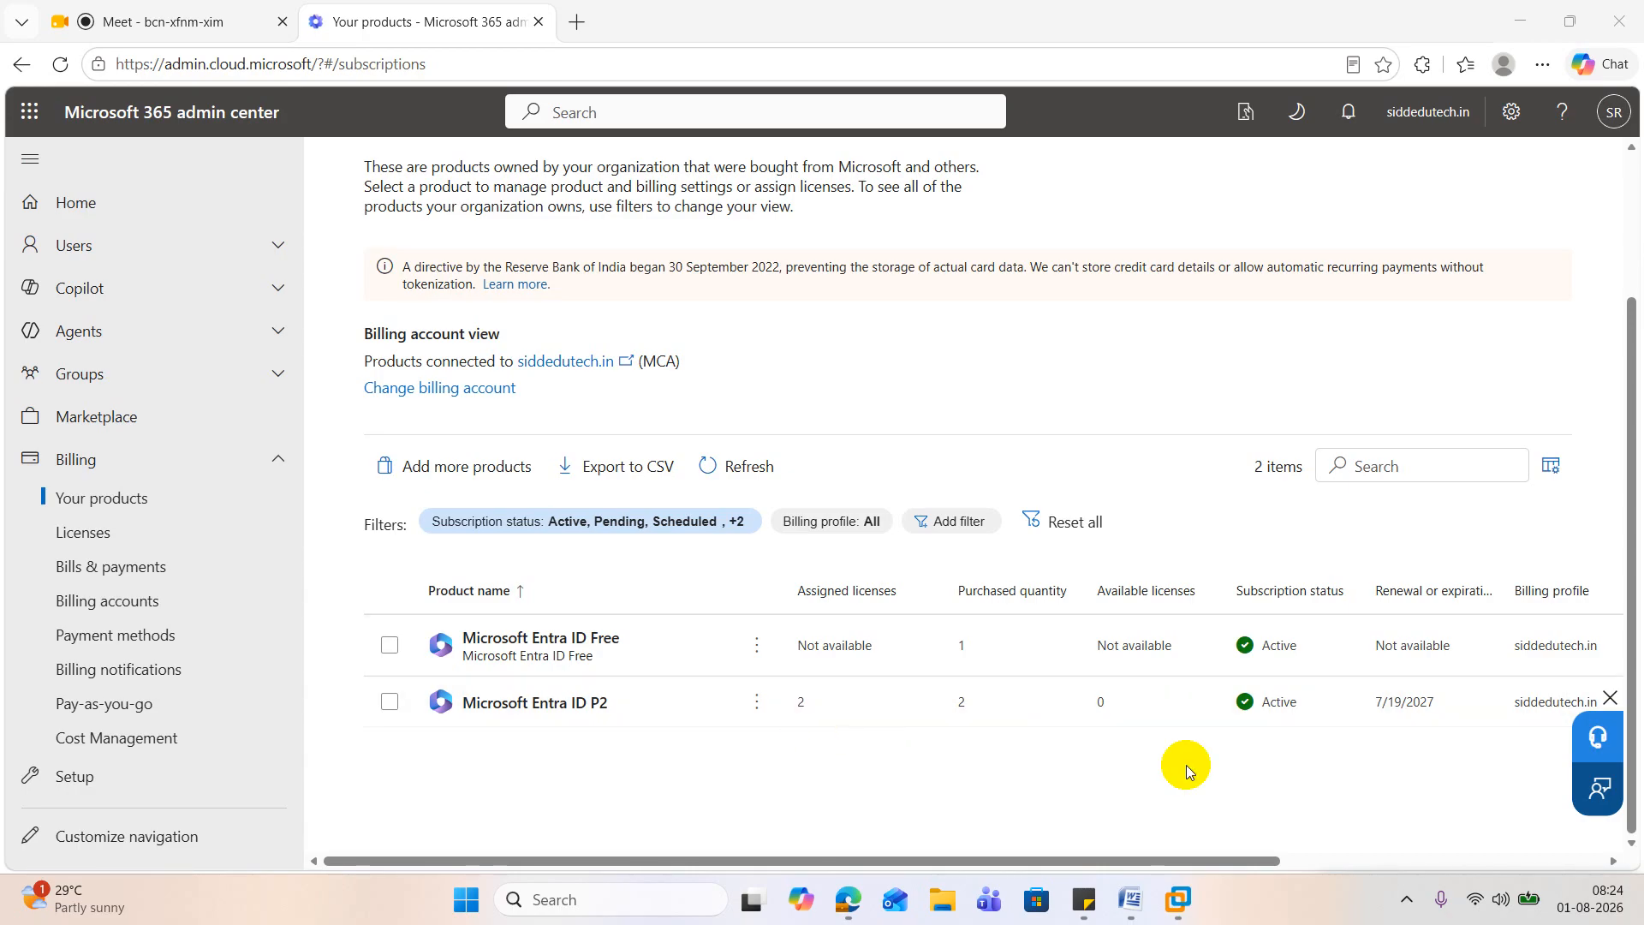
Step: Open the Microsoft Entra ID P2 product details and examine its assigned license count
left_click_drag(1101, 854, 695, 890)
left_click(550, 701)
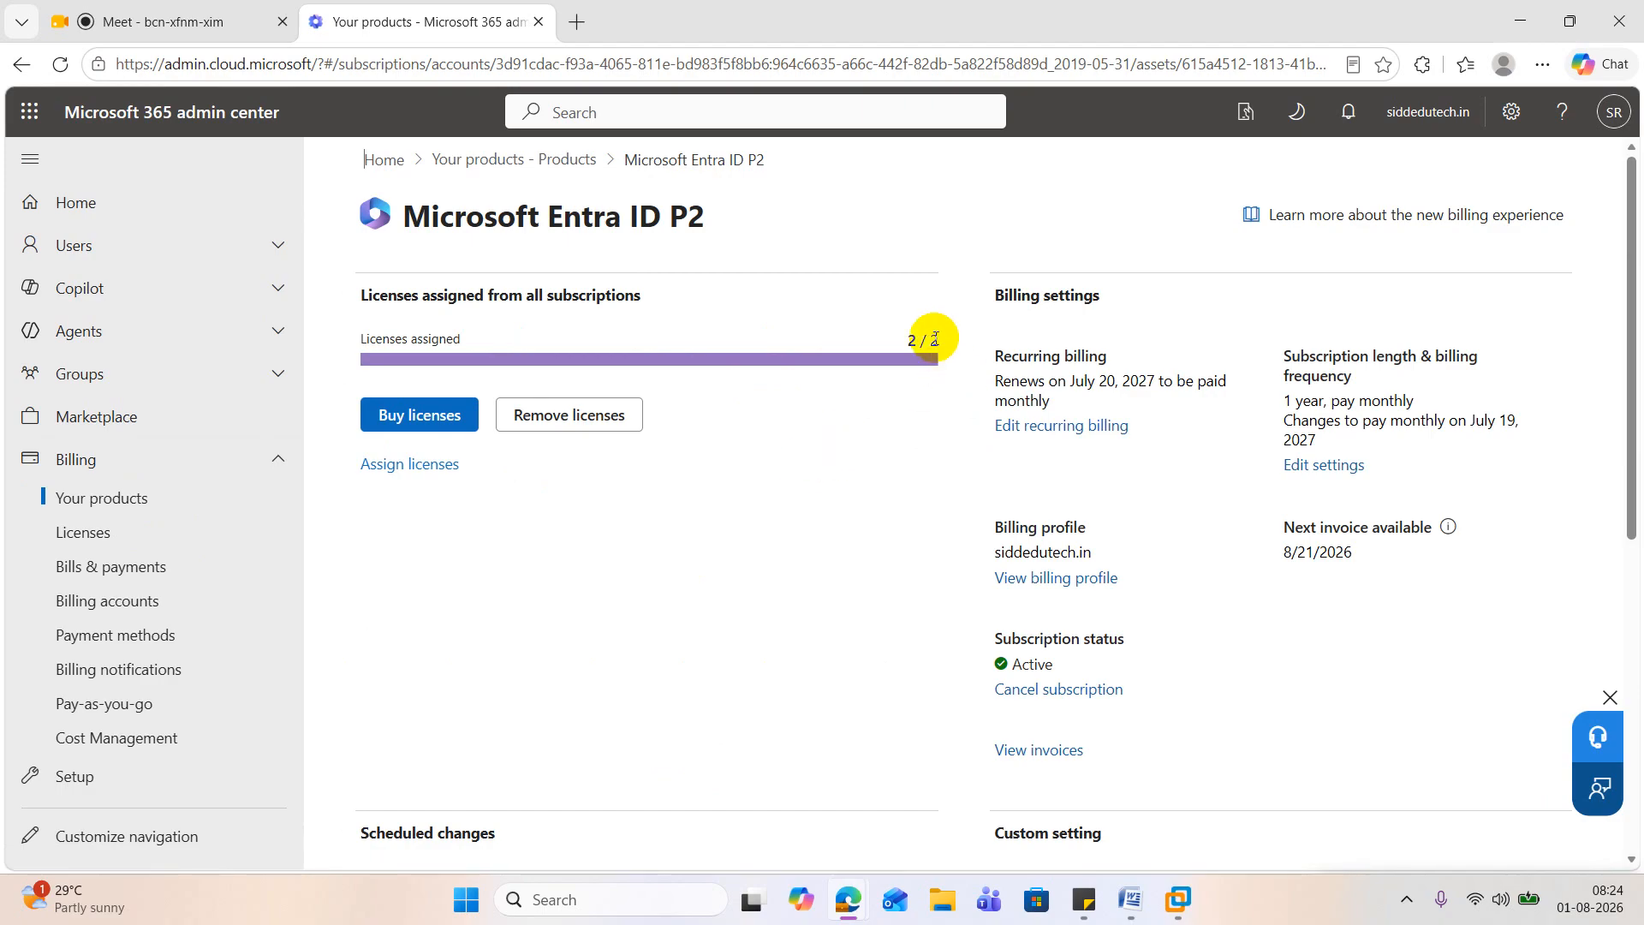
left_click_drag(908, 340, 948, 340)
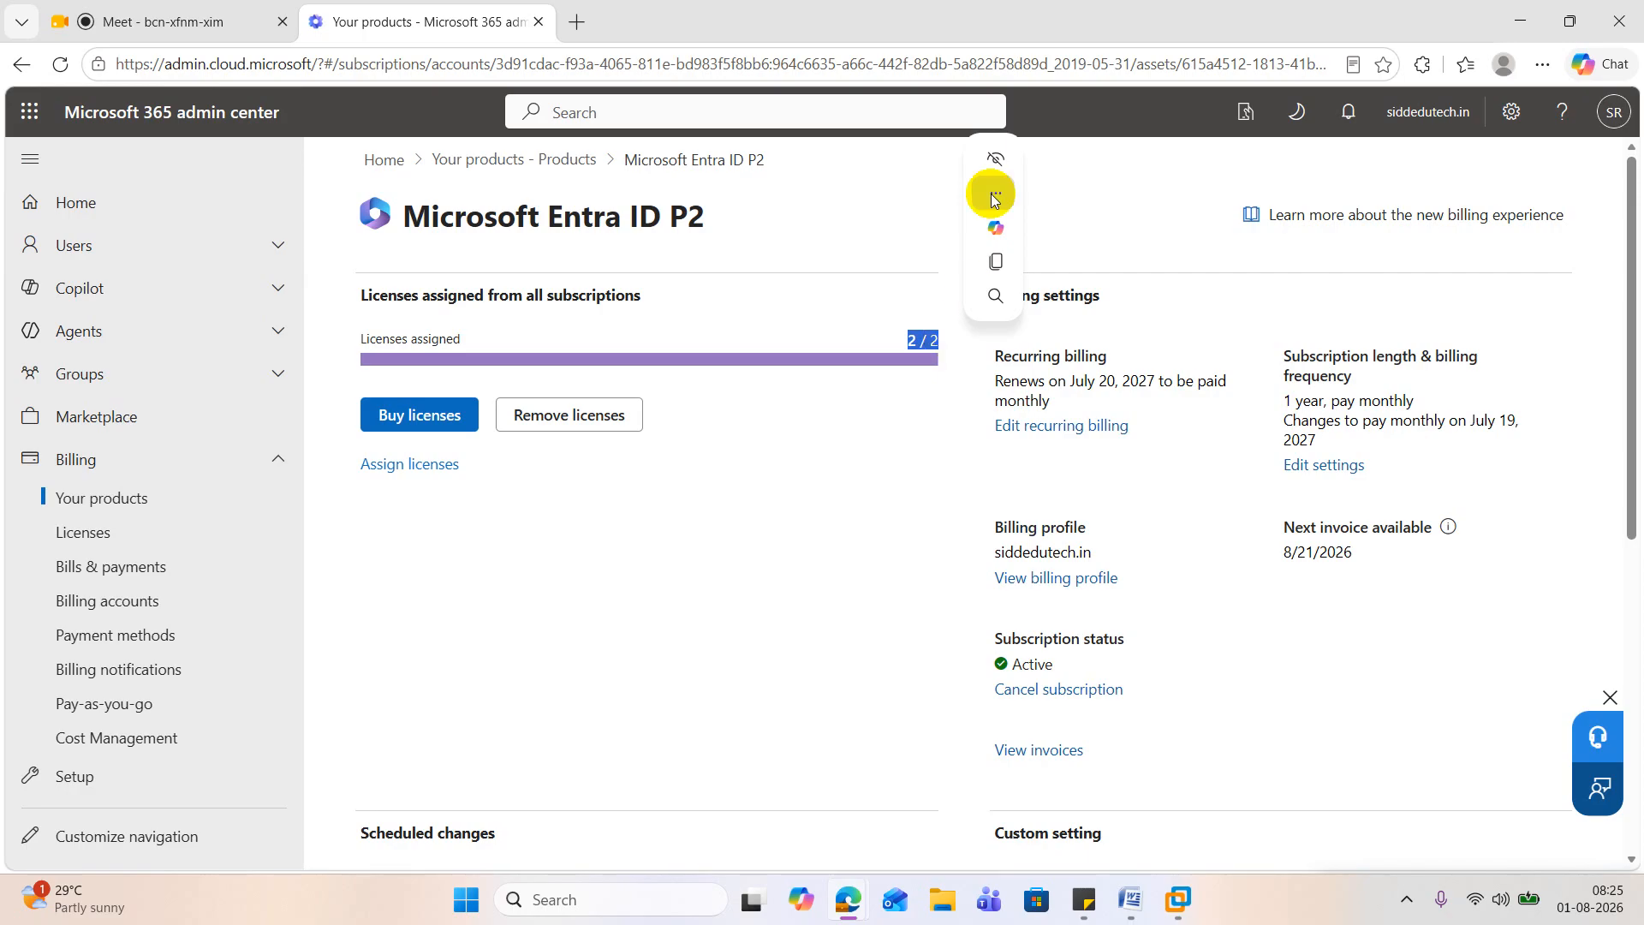
left_click(995, 159)
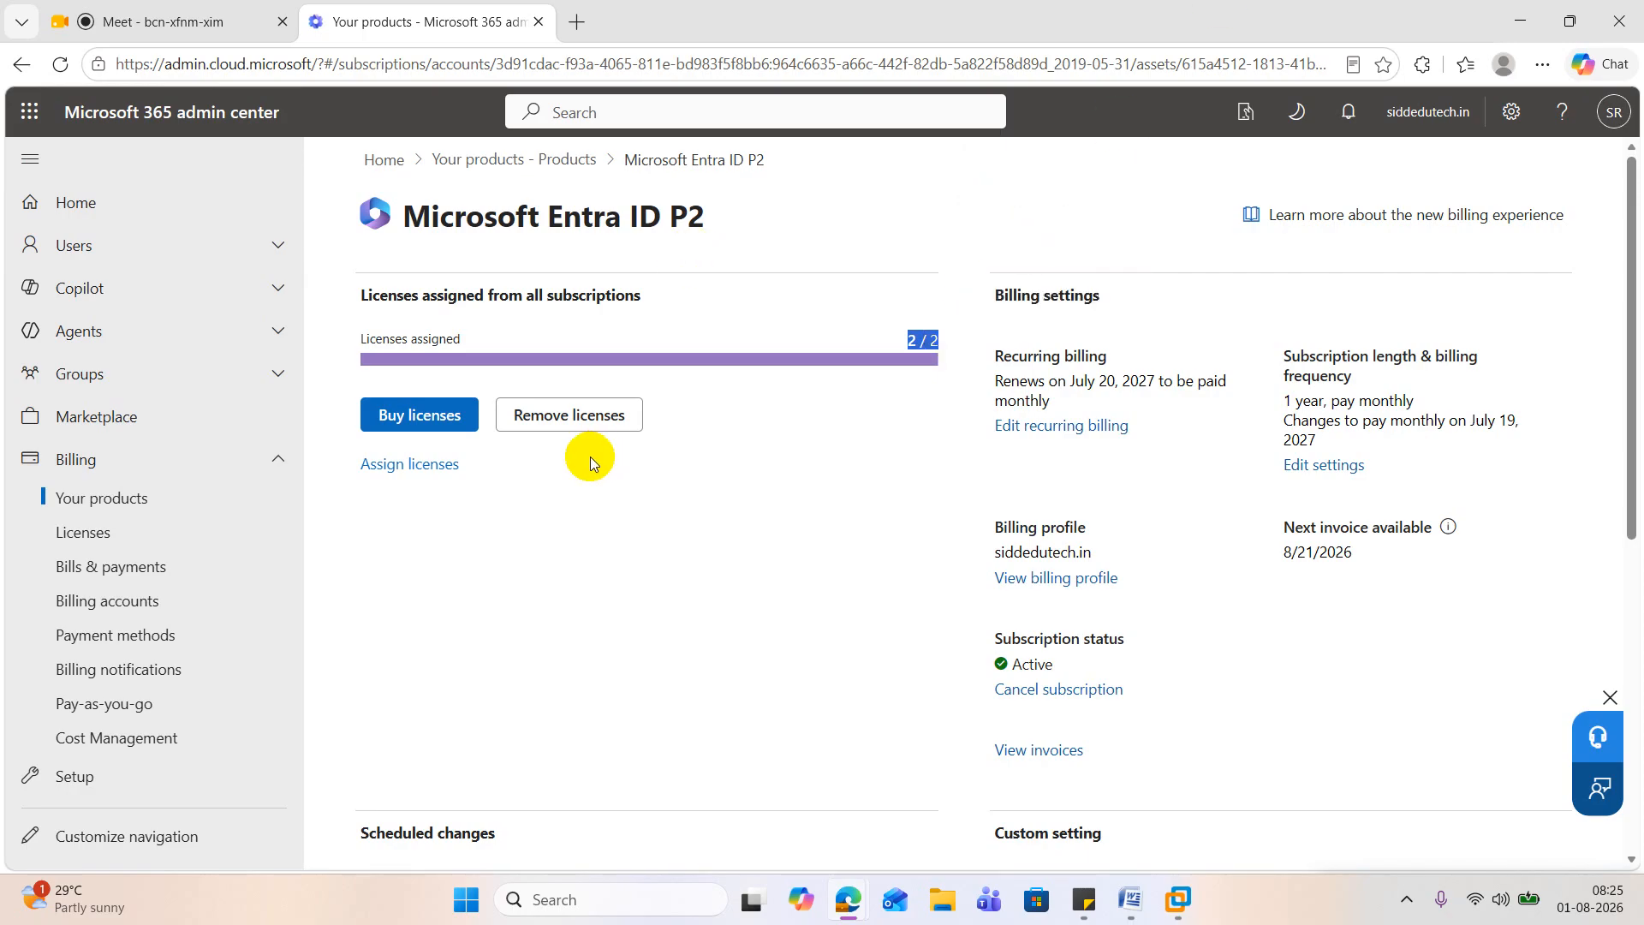
Step: Review the options for buying more Microsoft Entra ID P2 licenses, leaving the license quantity as is
left_click(431, 425)
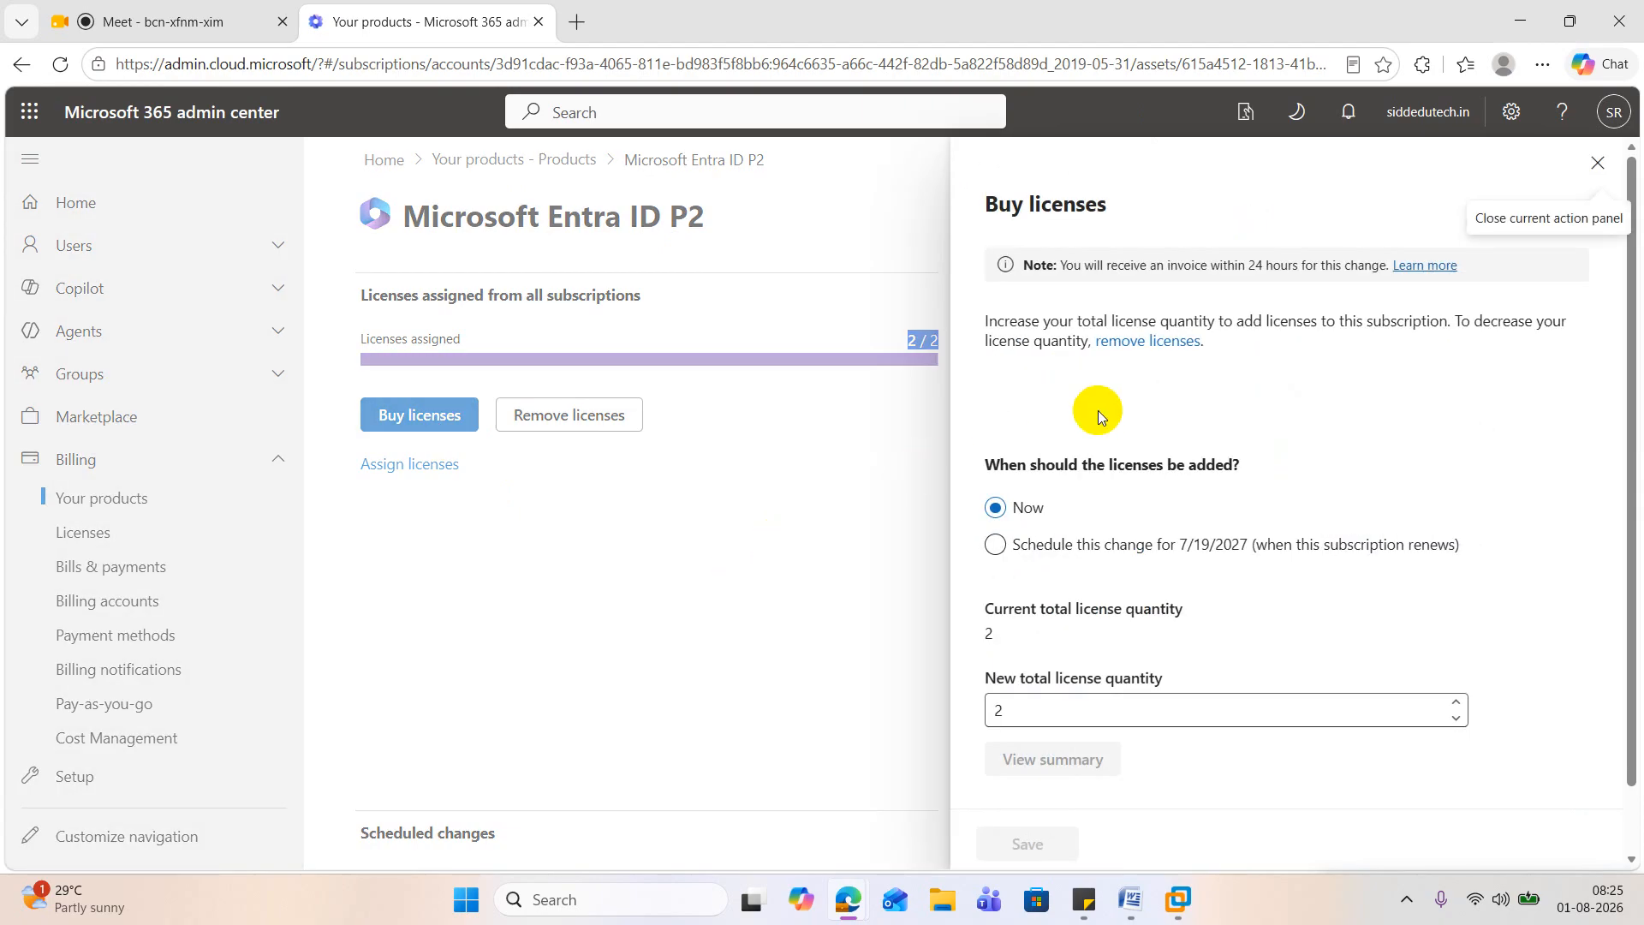
scroll(1098, 417, "down", 1)
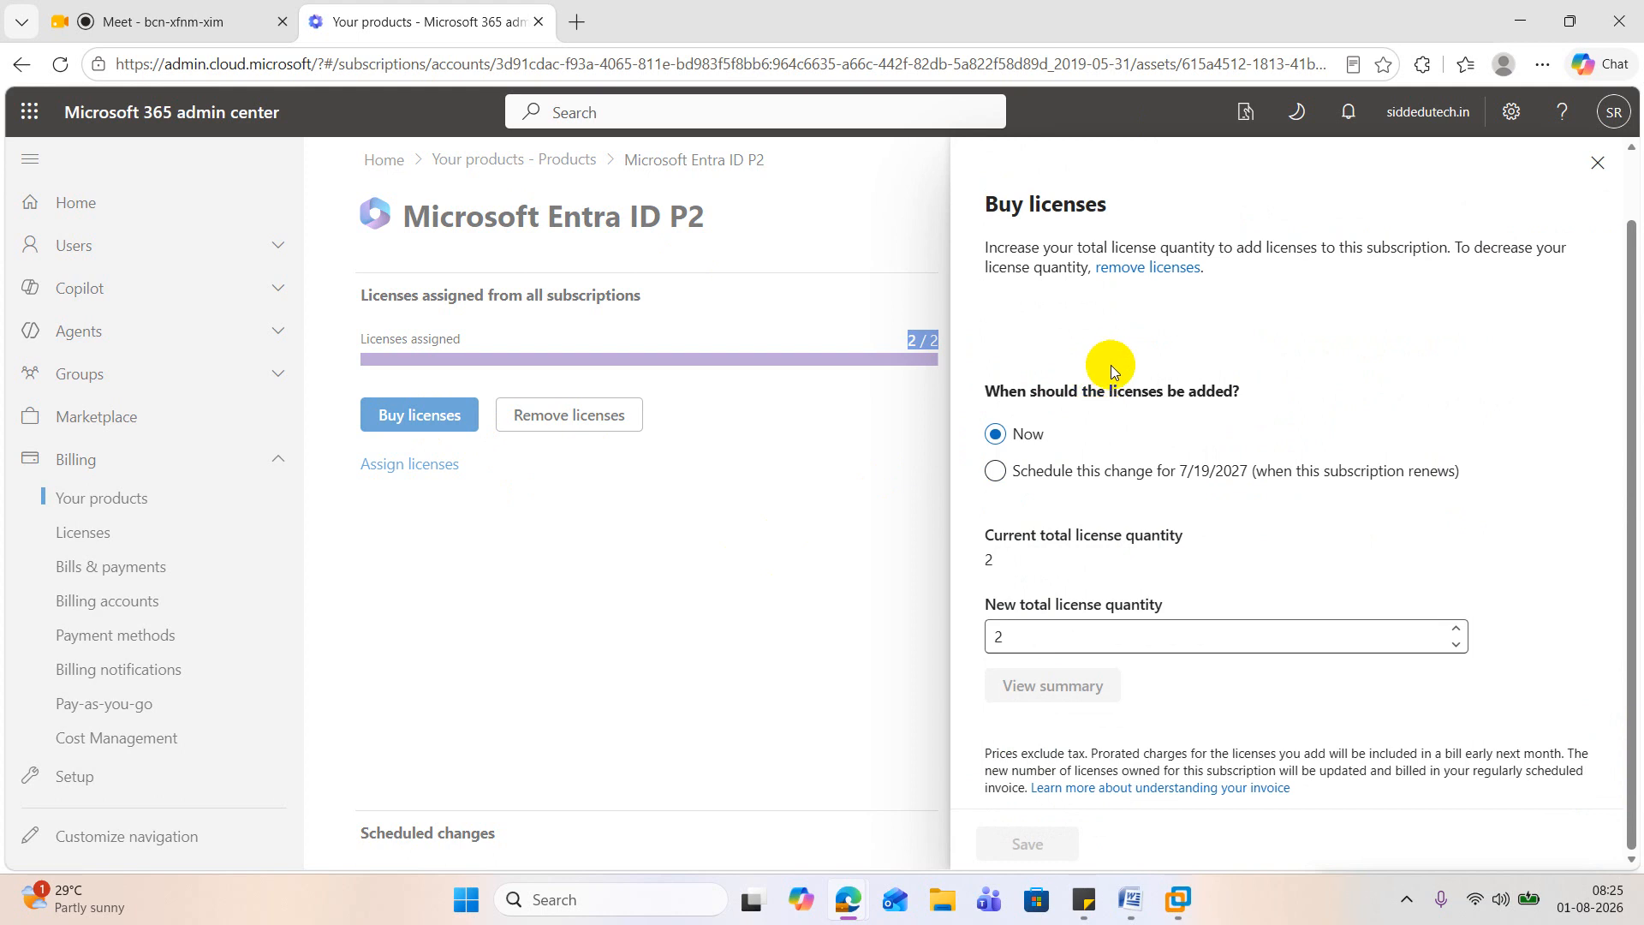
left_click(1597, 163)
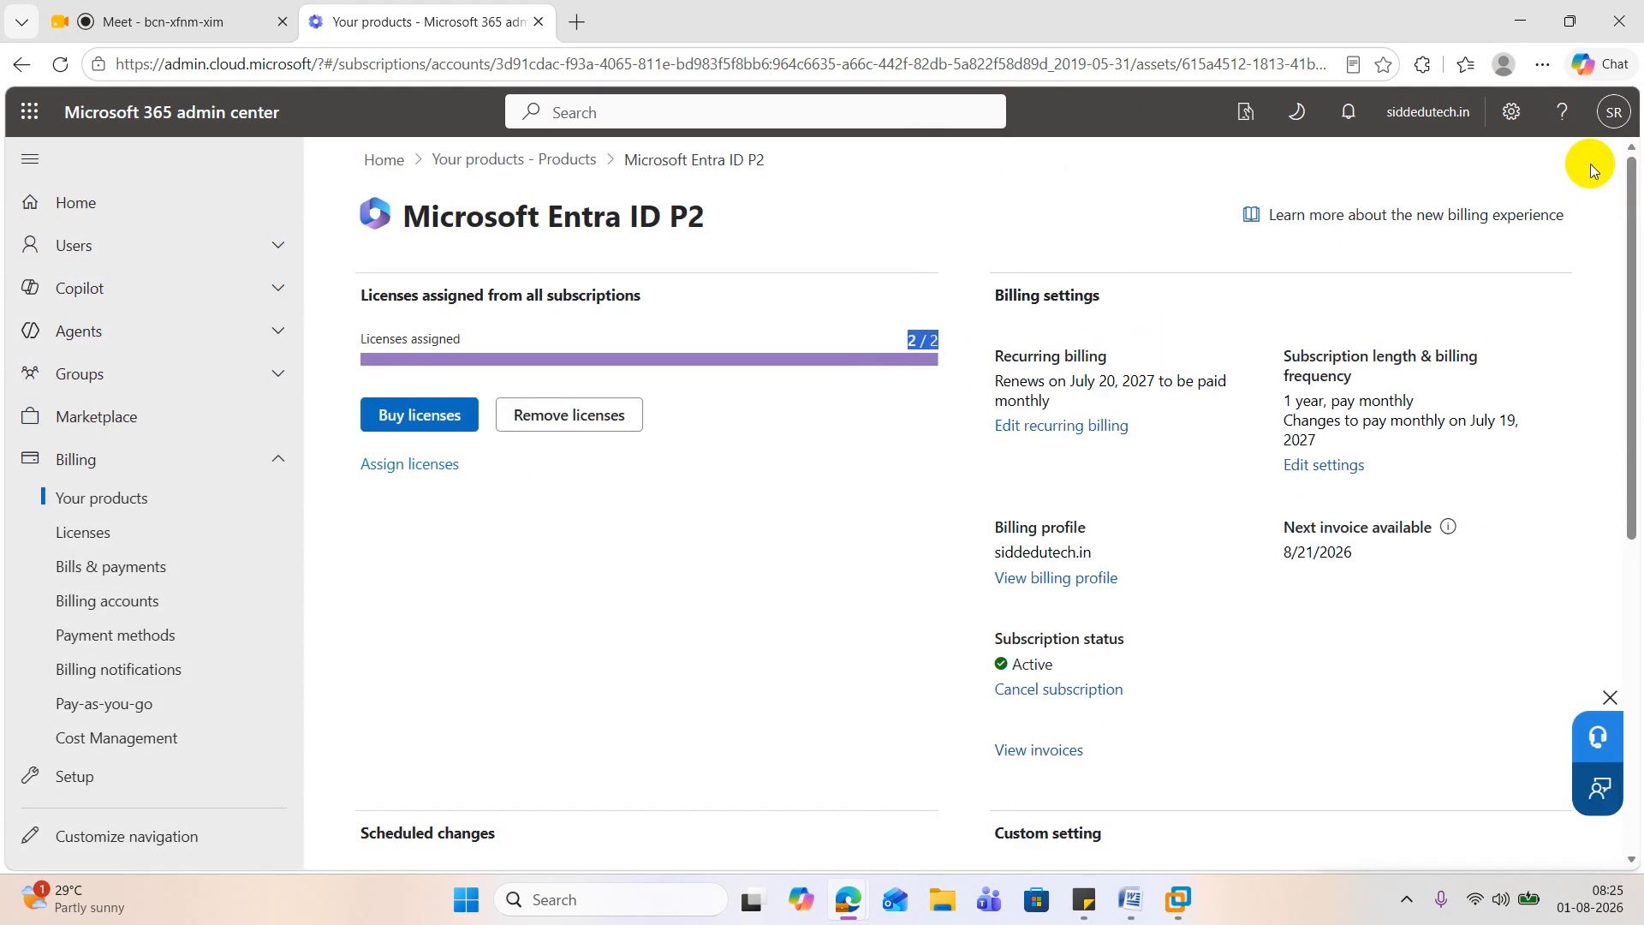
Step: Return to the organization's product list and go to the Marketplace to add more products
left_click(139, 511)
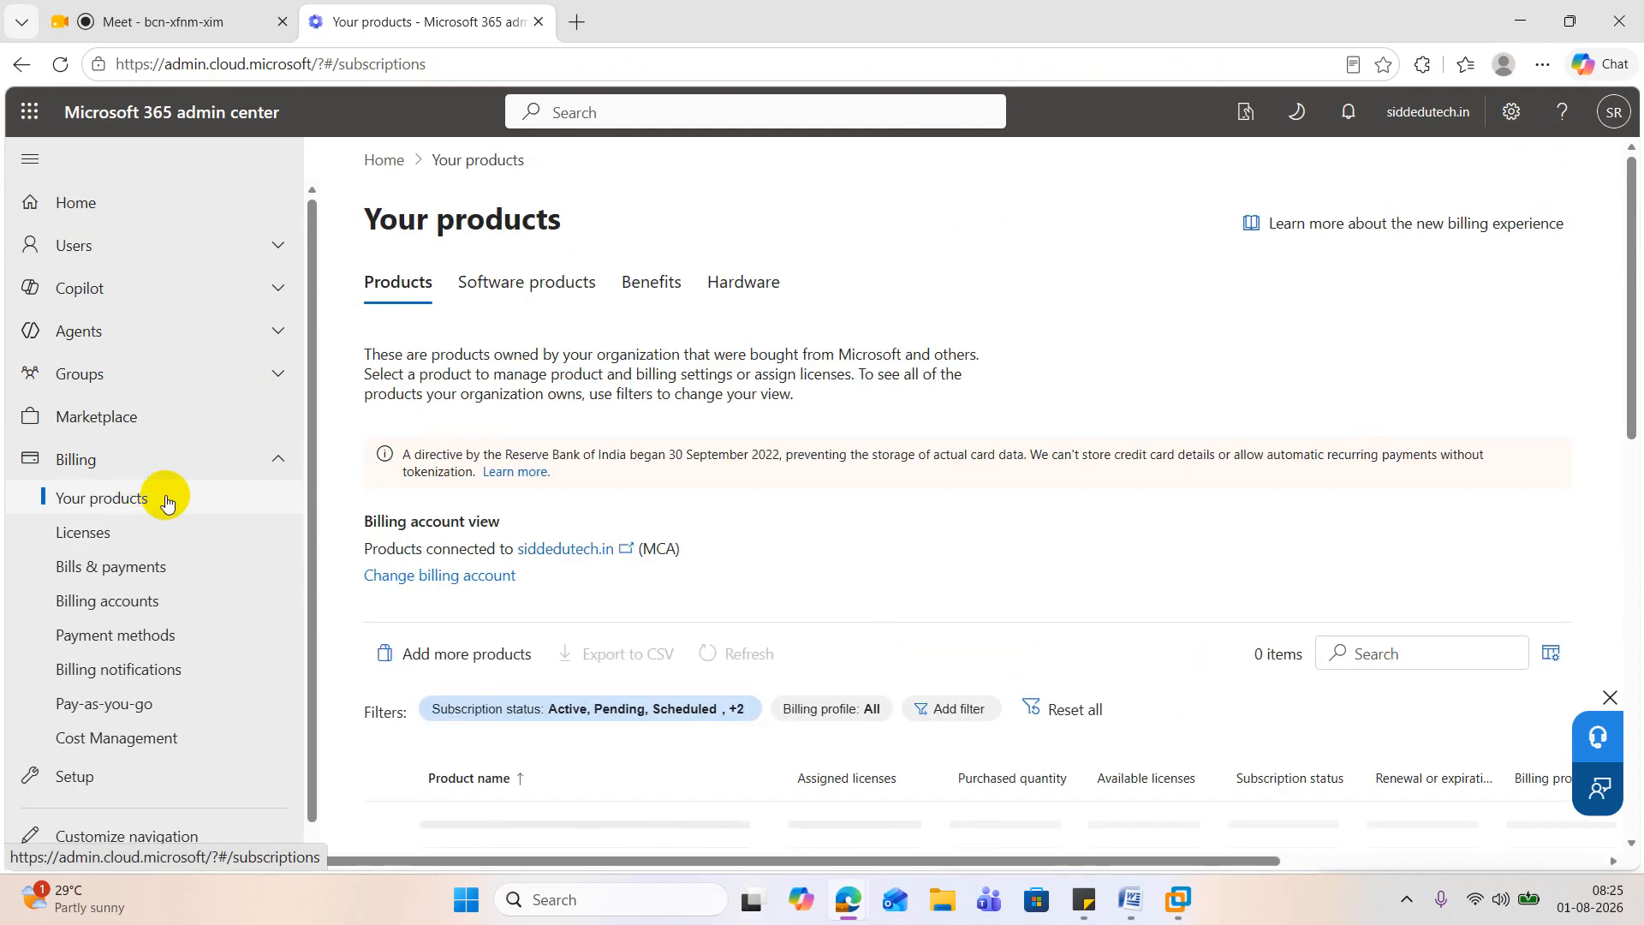
scroll(589, 453, "down", 3)
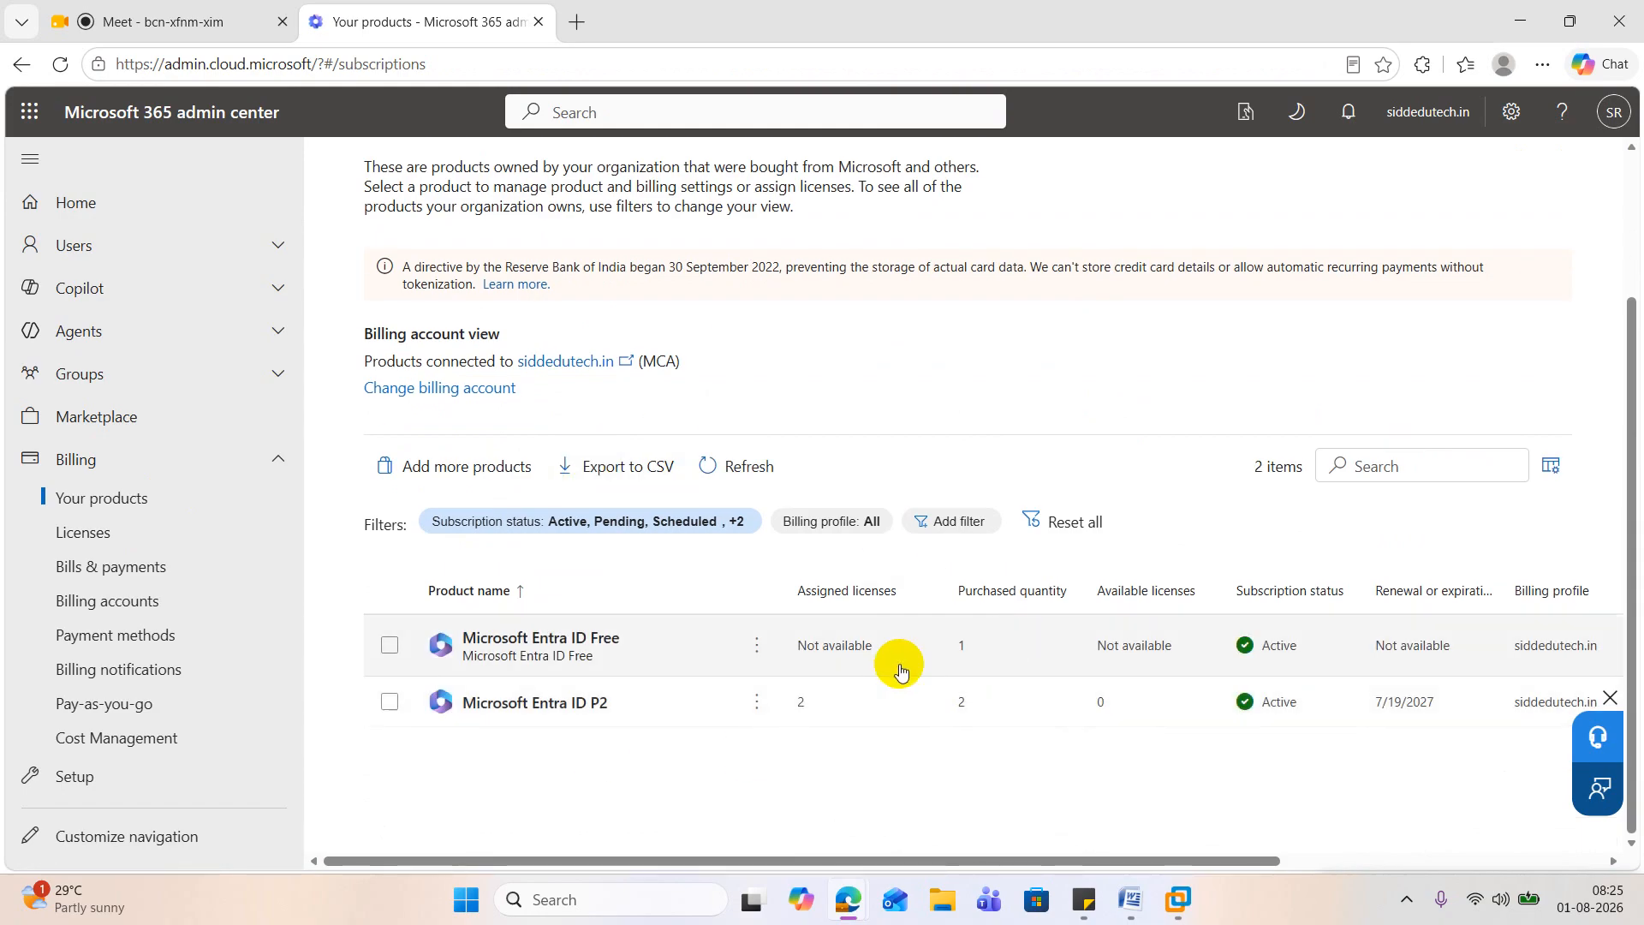
left_click(491, 477)
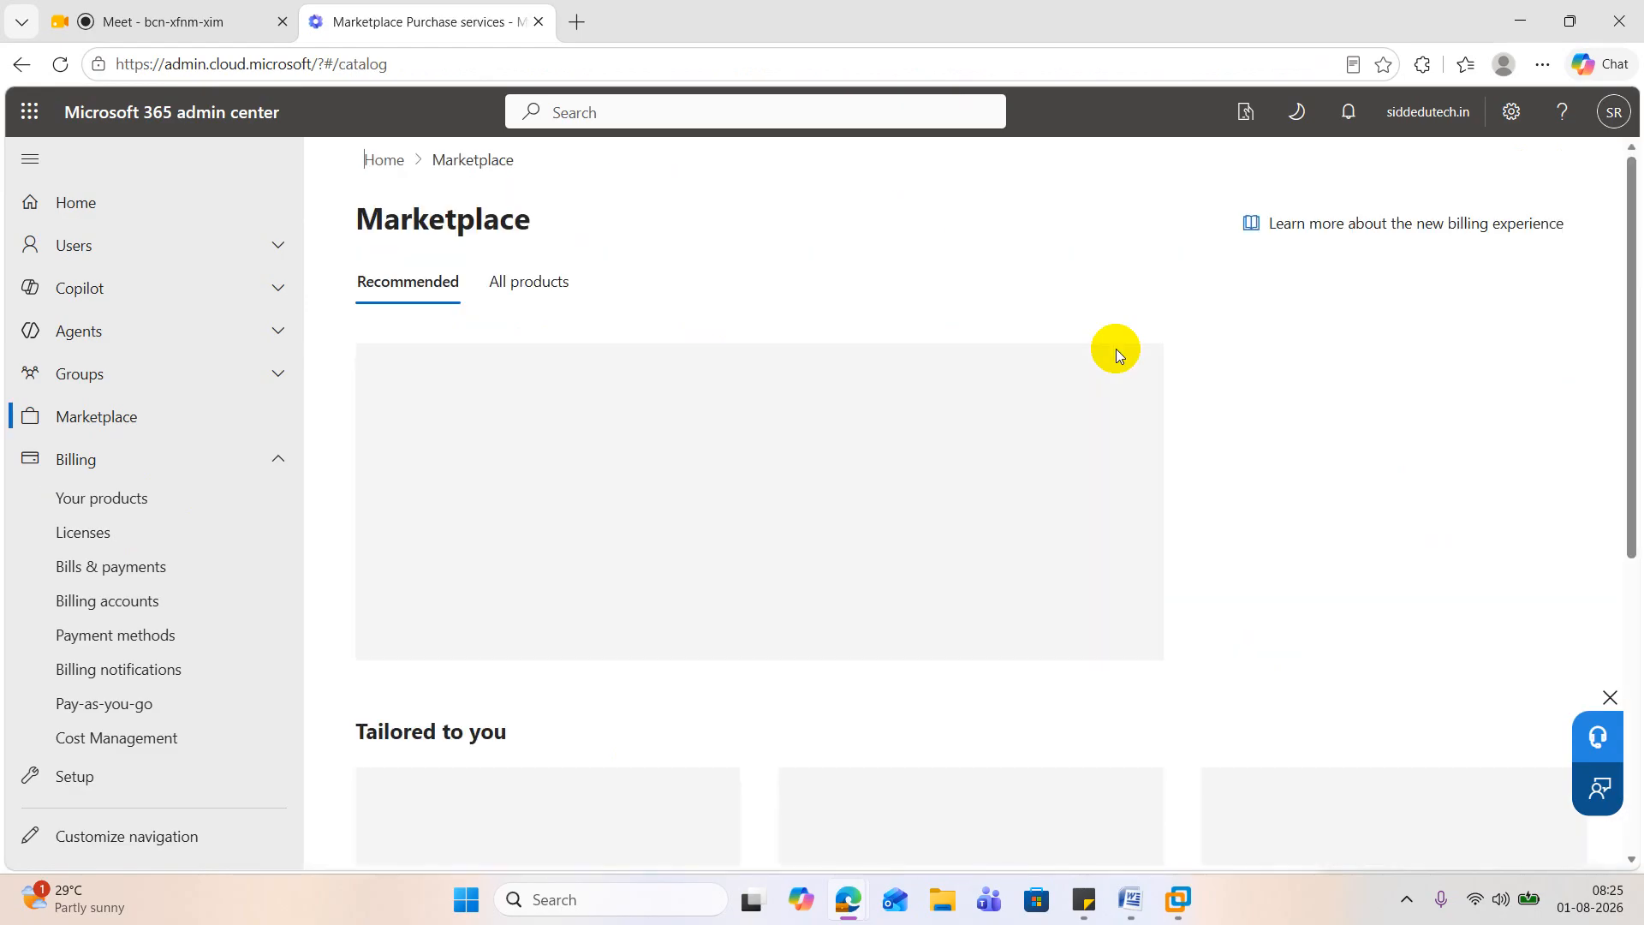
scroll(1061, 373, "down", 3)
scroll(1025, 400, "up", 3)
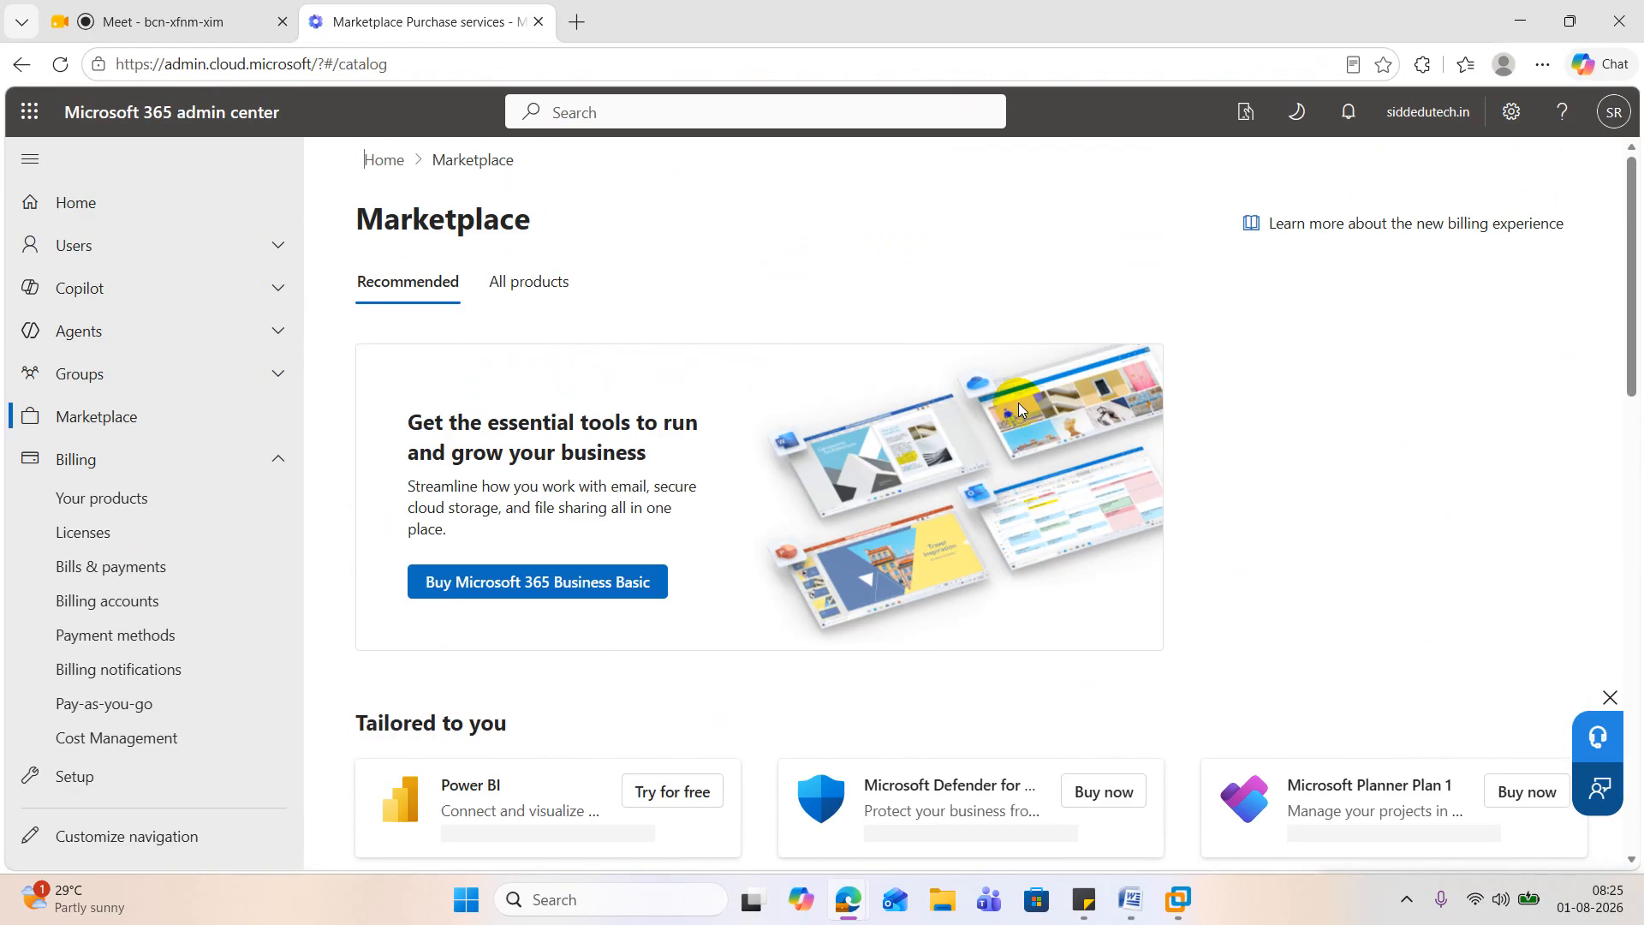
Step: Show all Marketplace products, dismiss the billing account tip, and enter e3 as the product search term
left_click(507, 282)
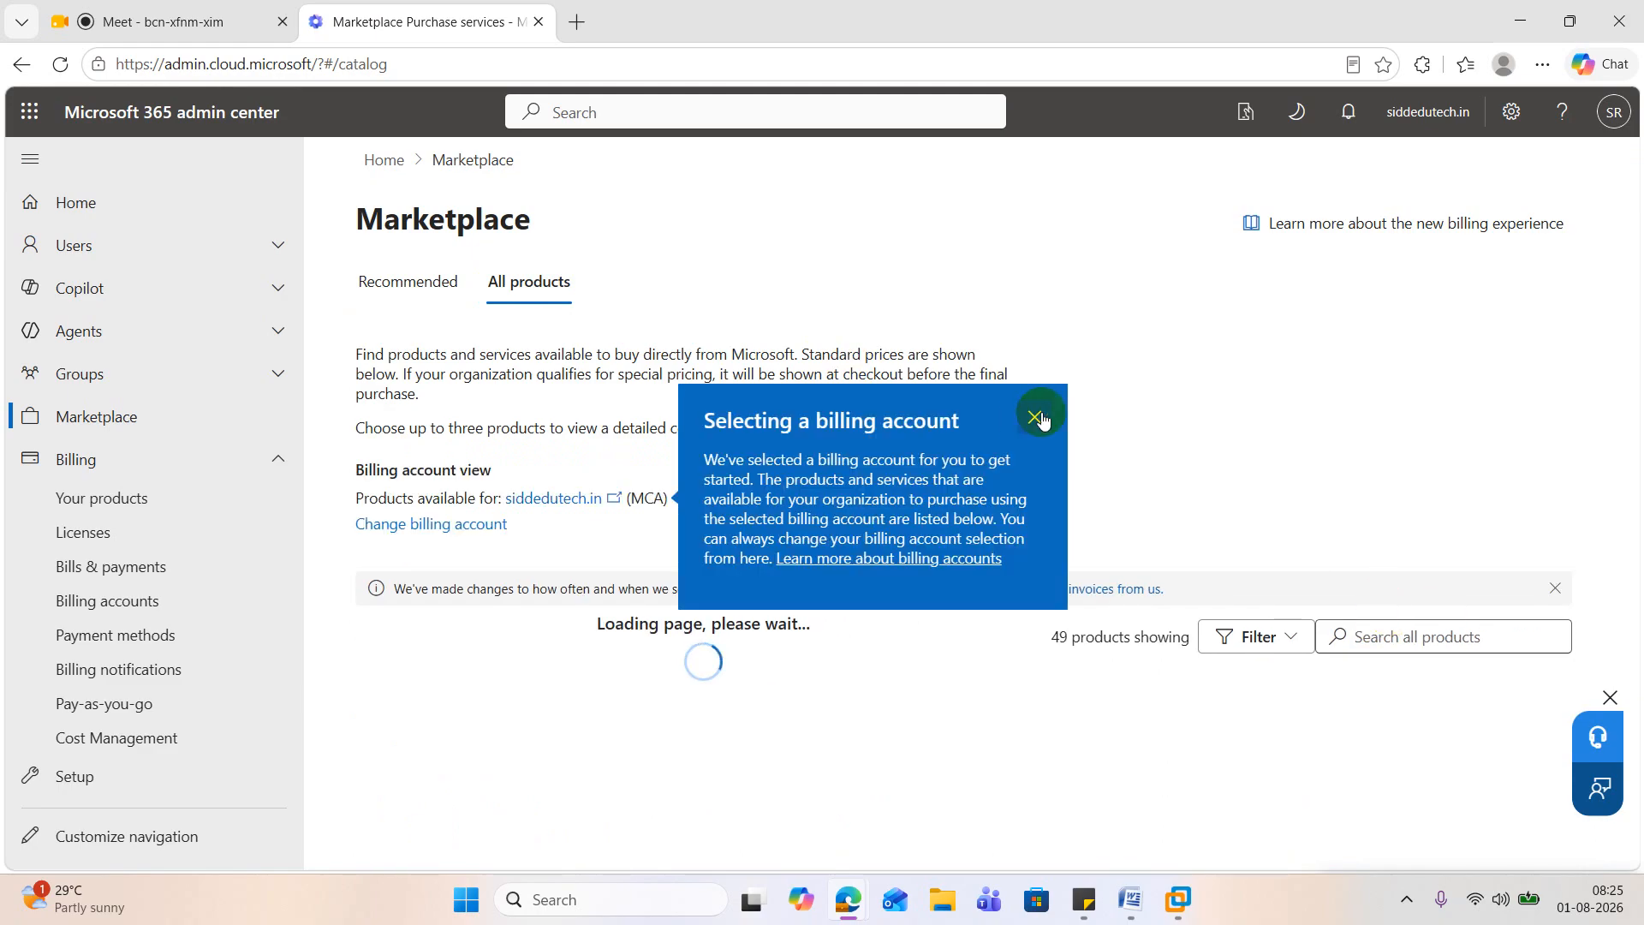
left_click(1038, 418)
left_click(1448, 637)
scroll(1445, 647, "down", 3)
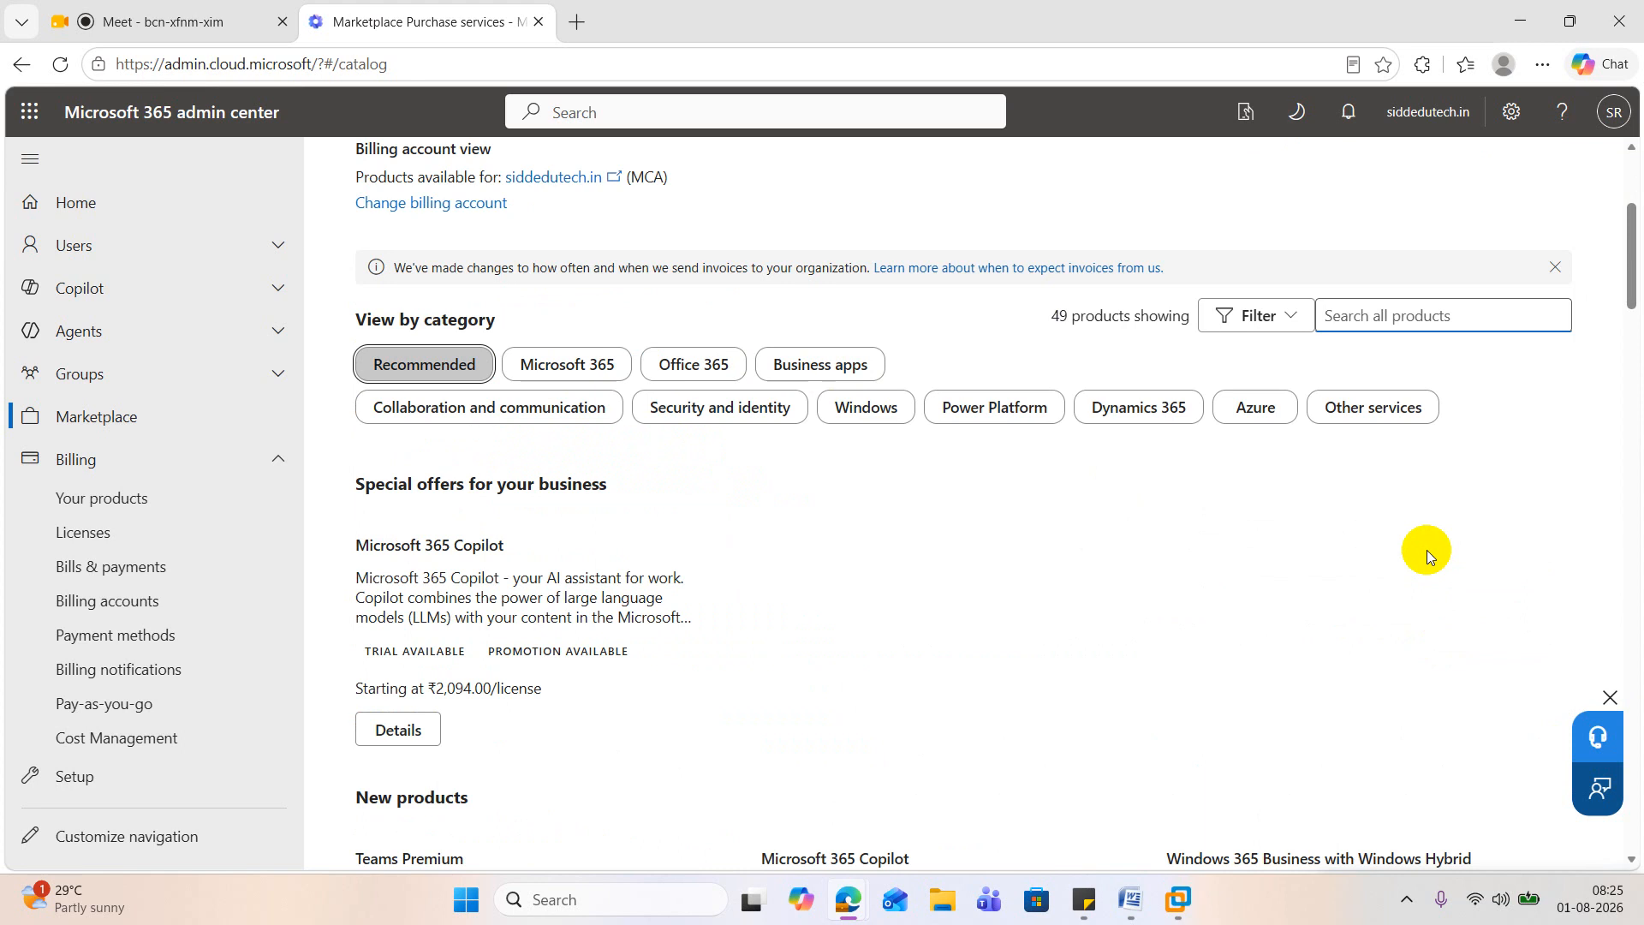
type("e3")
Step: Look through the Marketplace product catalog for an E3 plan, checking the offered products and their license prices
scroll(968, 557, "down", 4)
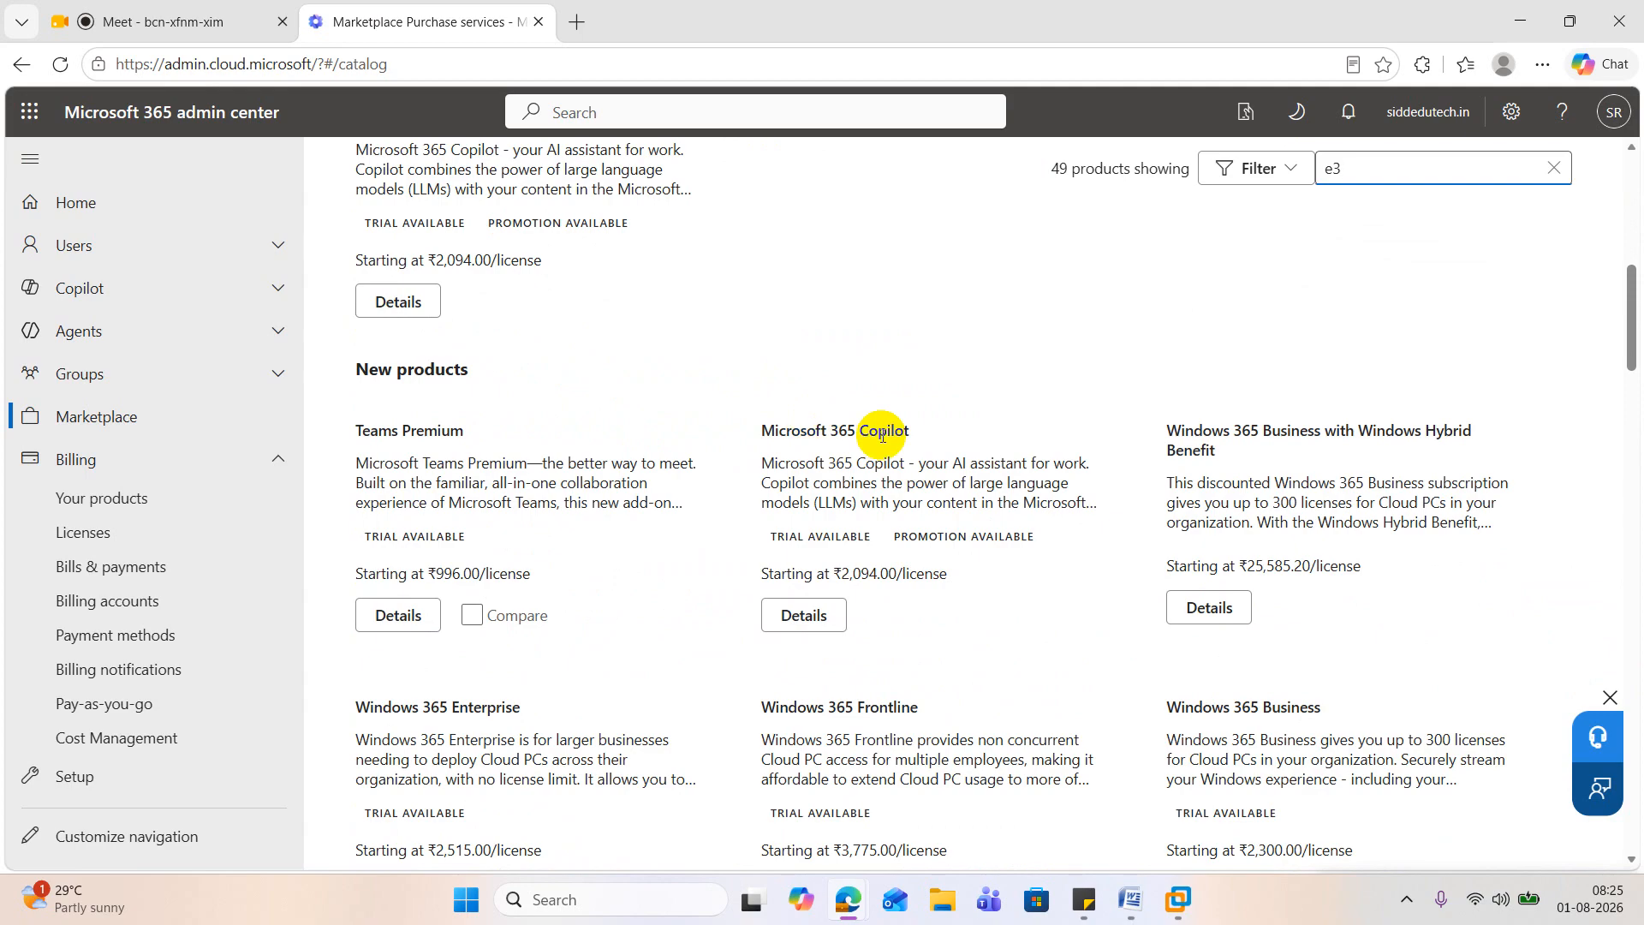
scroll(990, 440, "down", 2)
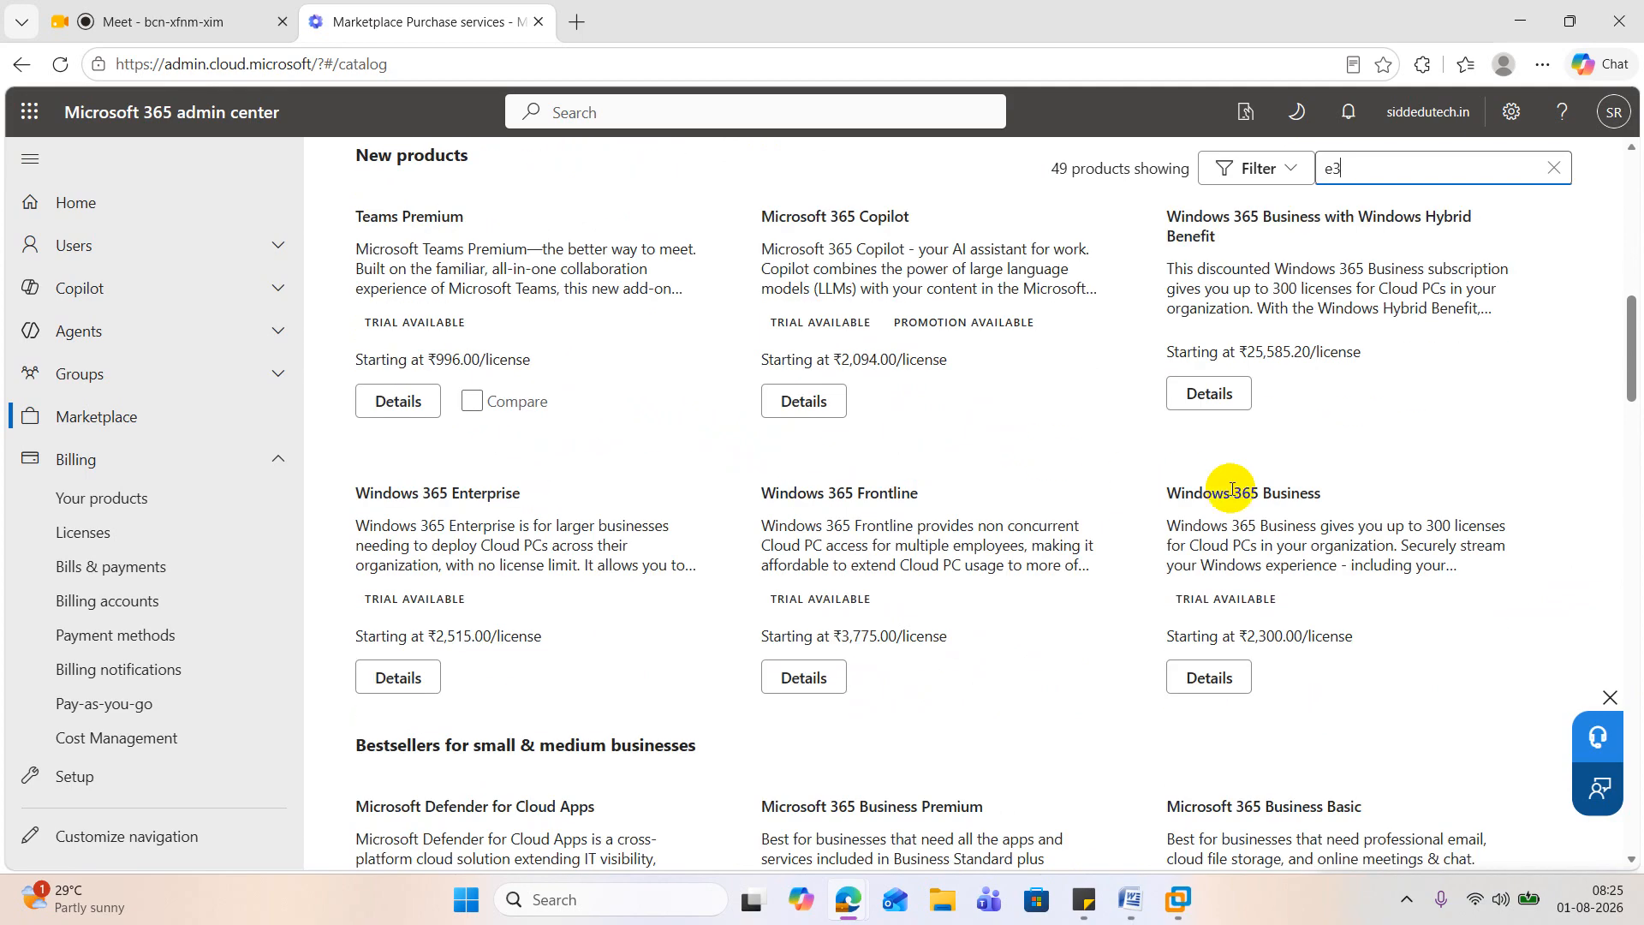
scroll(1344, 535, "down", 2)
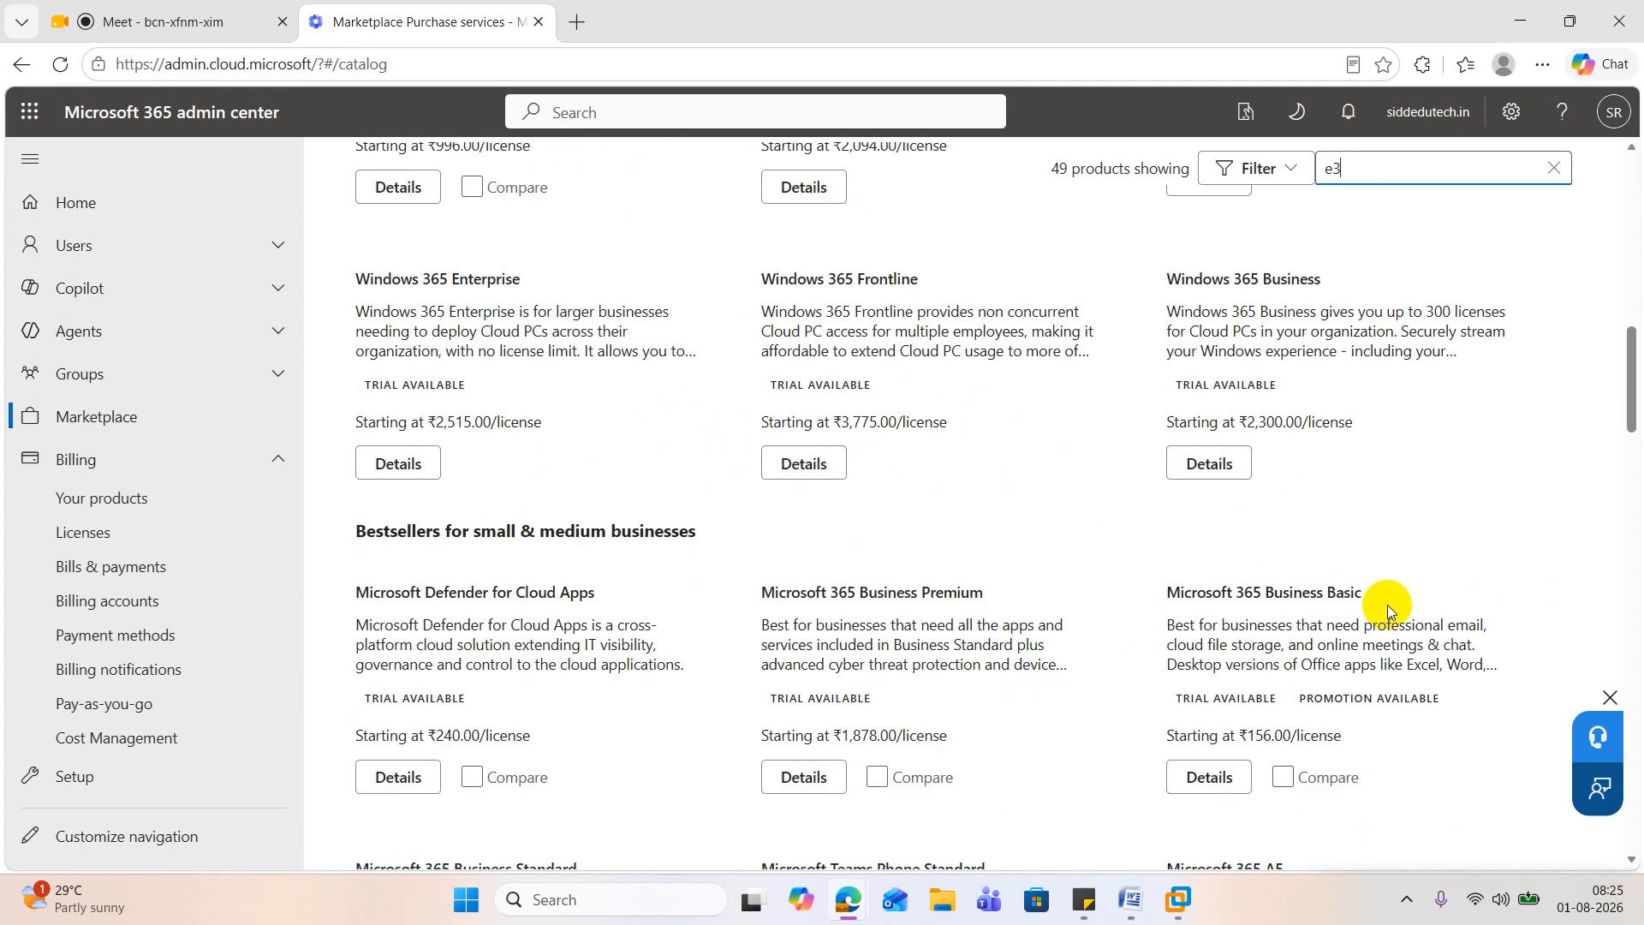
scroll(1387, 606, "down", 4)
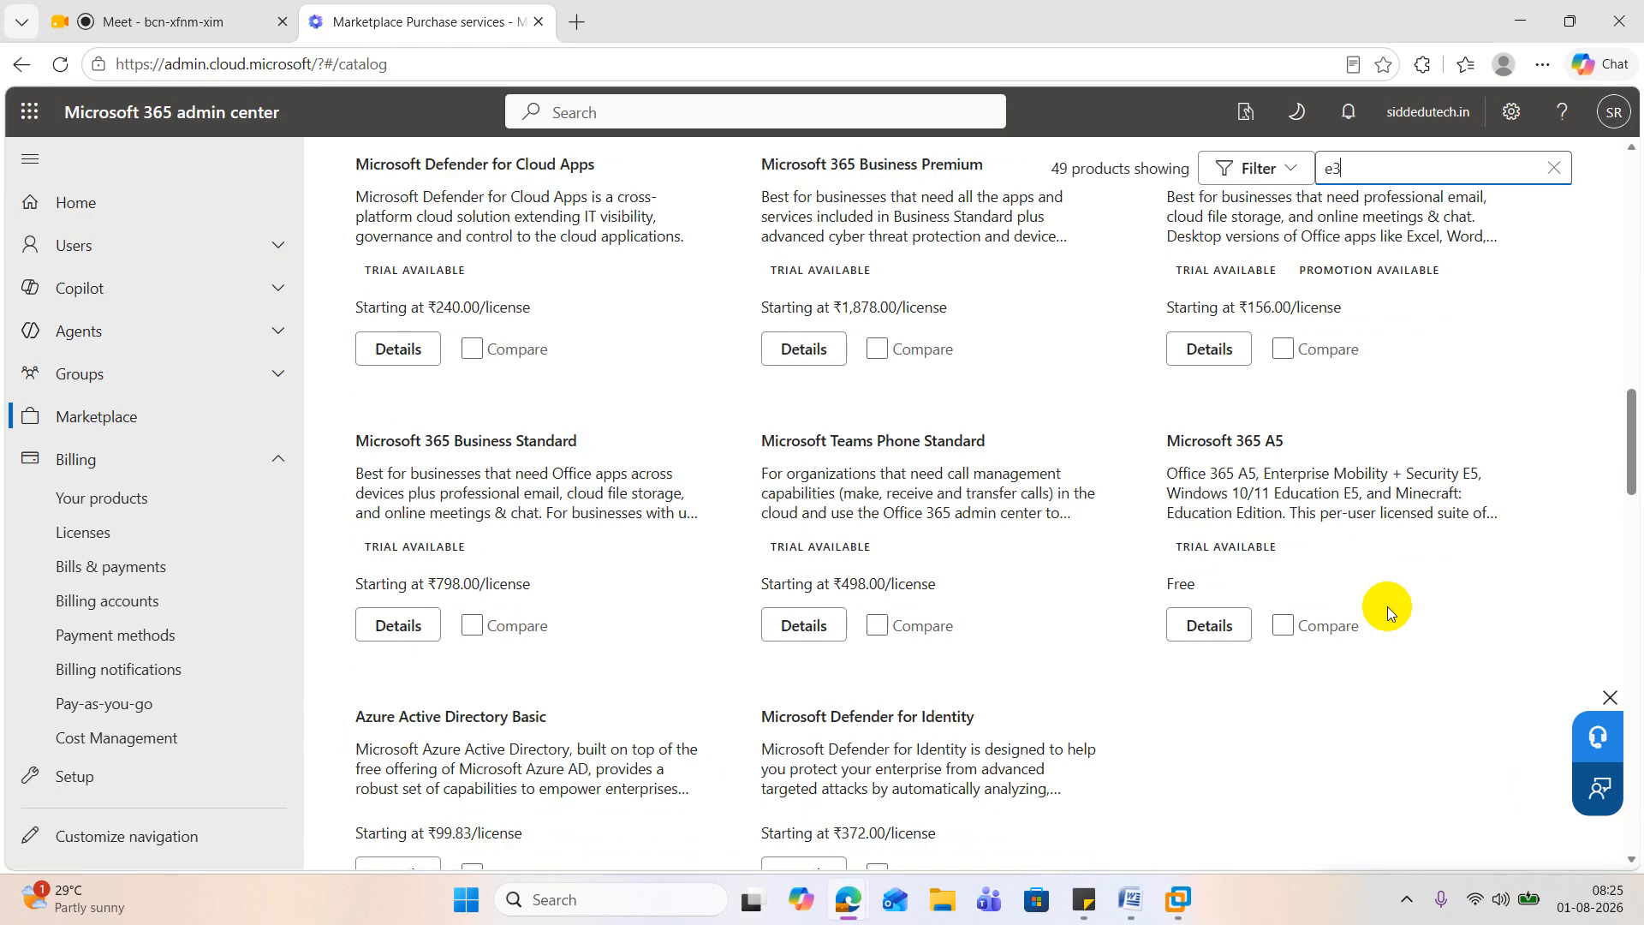
scroll(1387, 606, "down", 9)
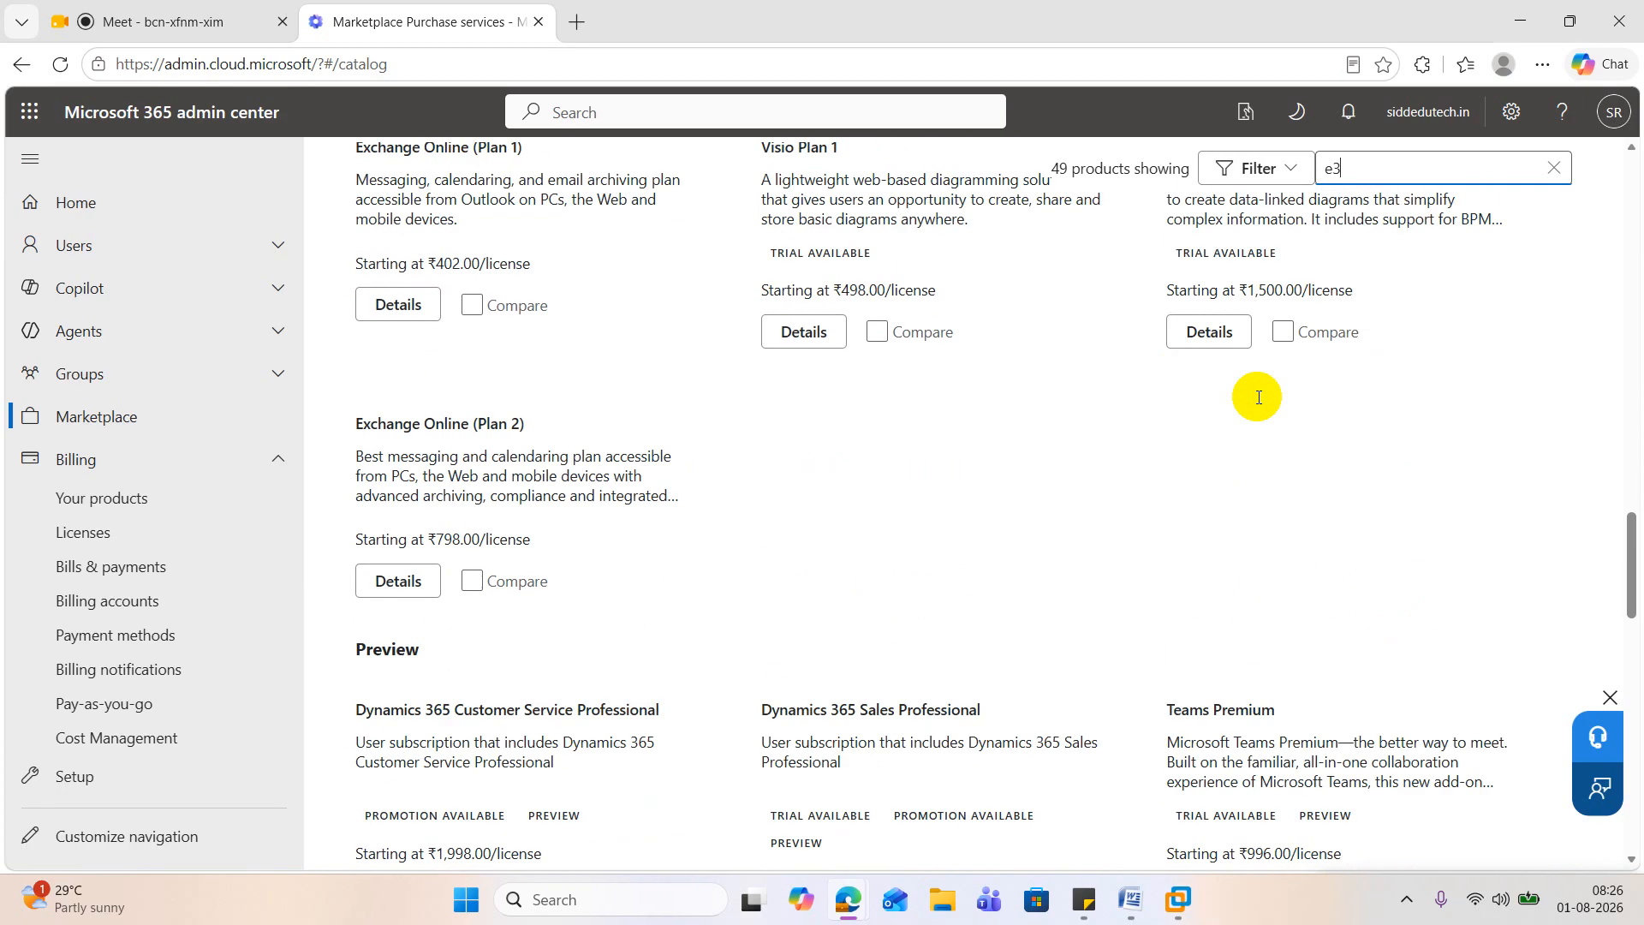
scroll(1224, 359, "up", 2)
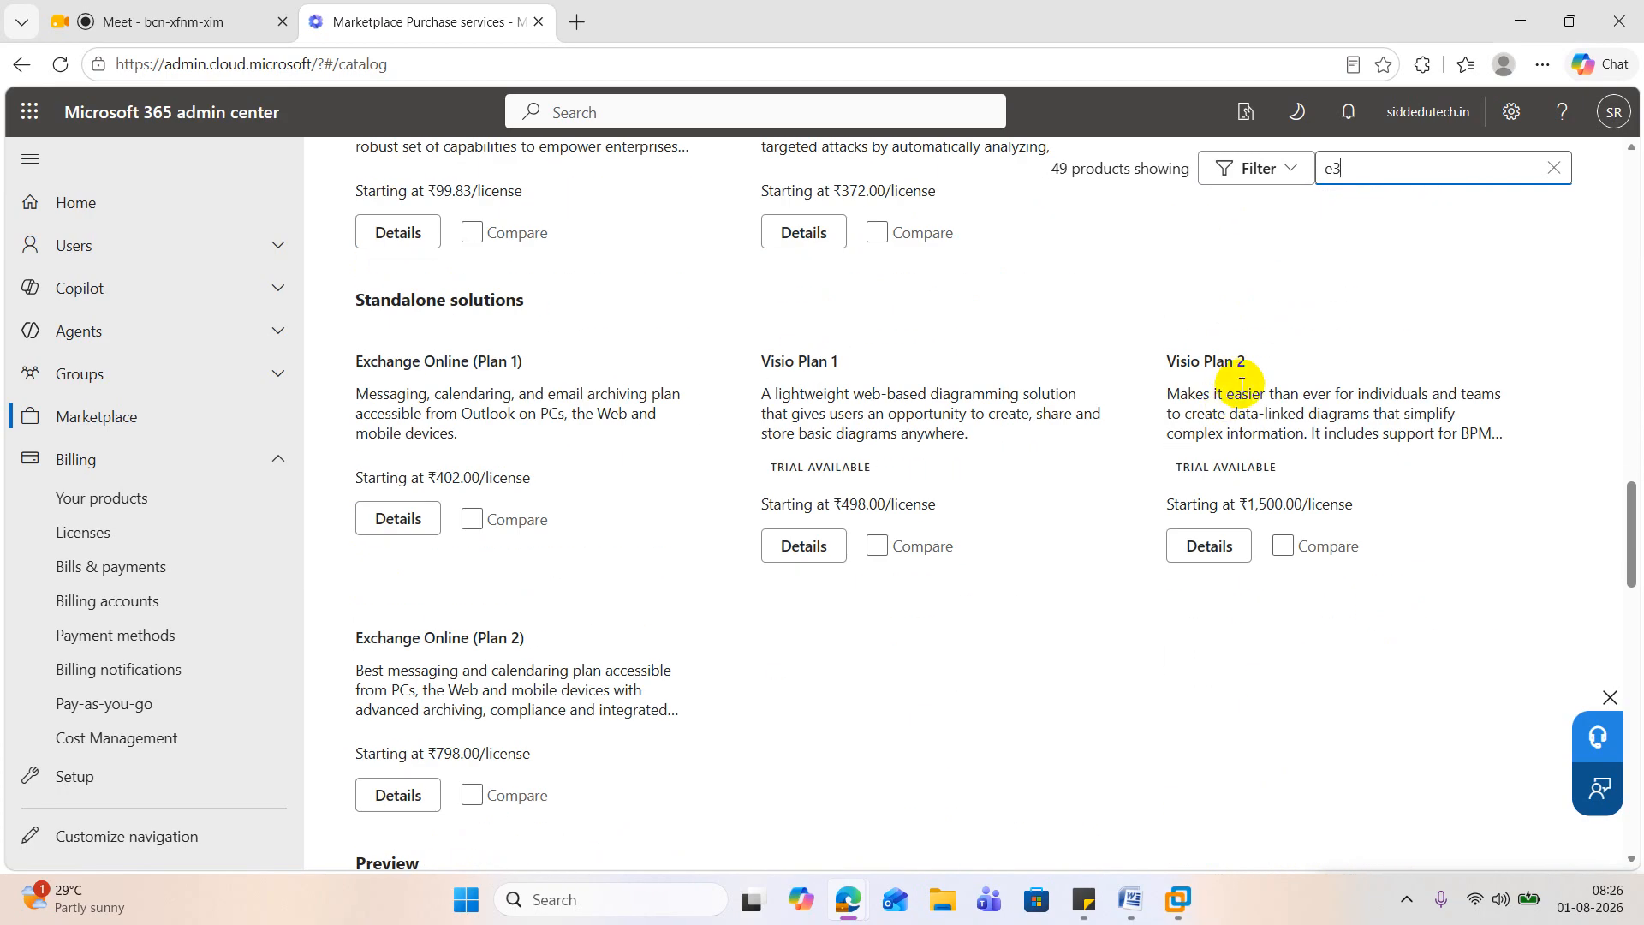
scroll(1209, 411, "down", 5)
scroll(1209, 411, "down", 2)
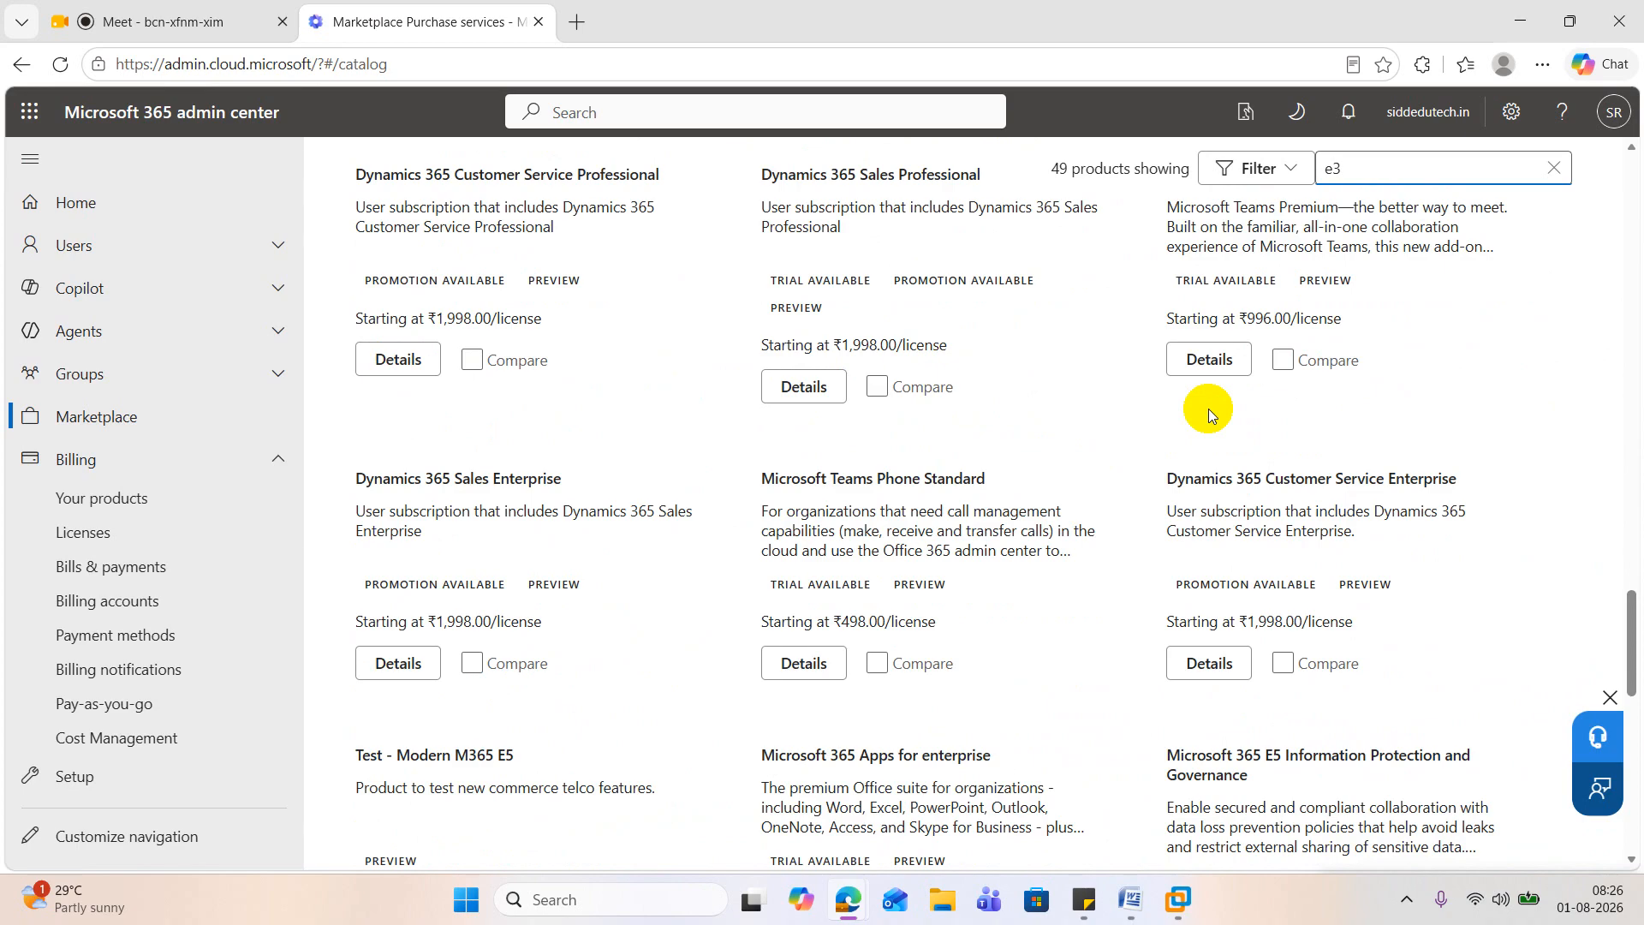
scroll(1189, 417, "down", 3)
scroll(1101, 440, "up", 15)
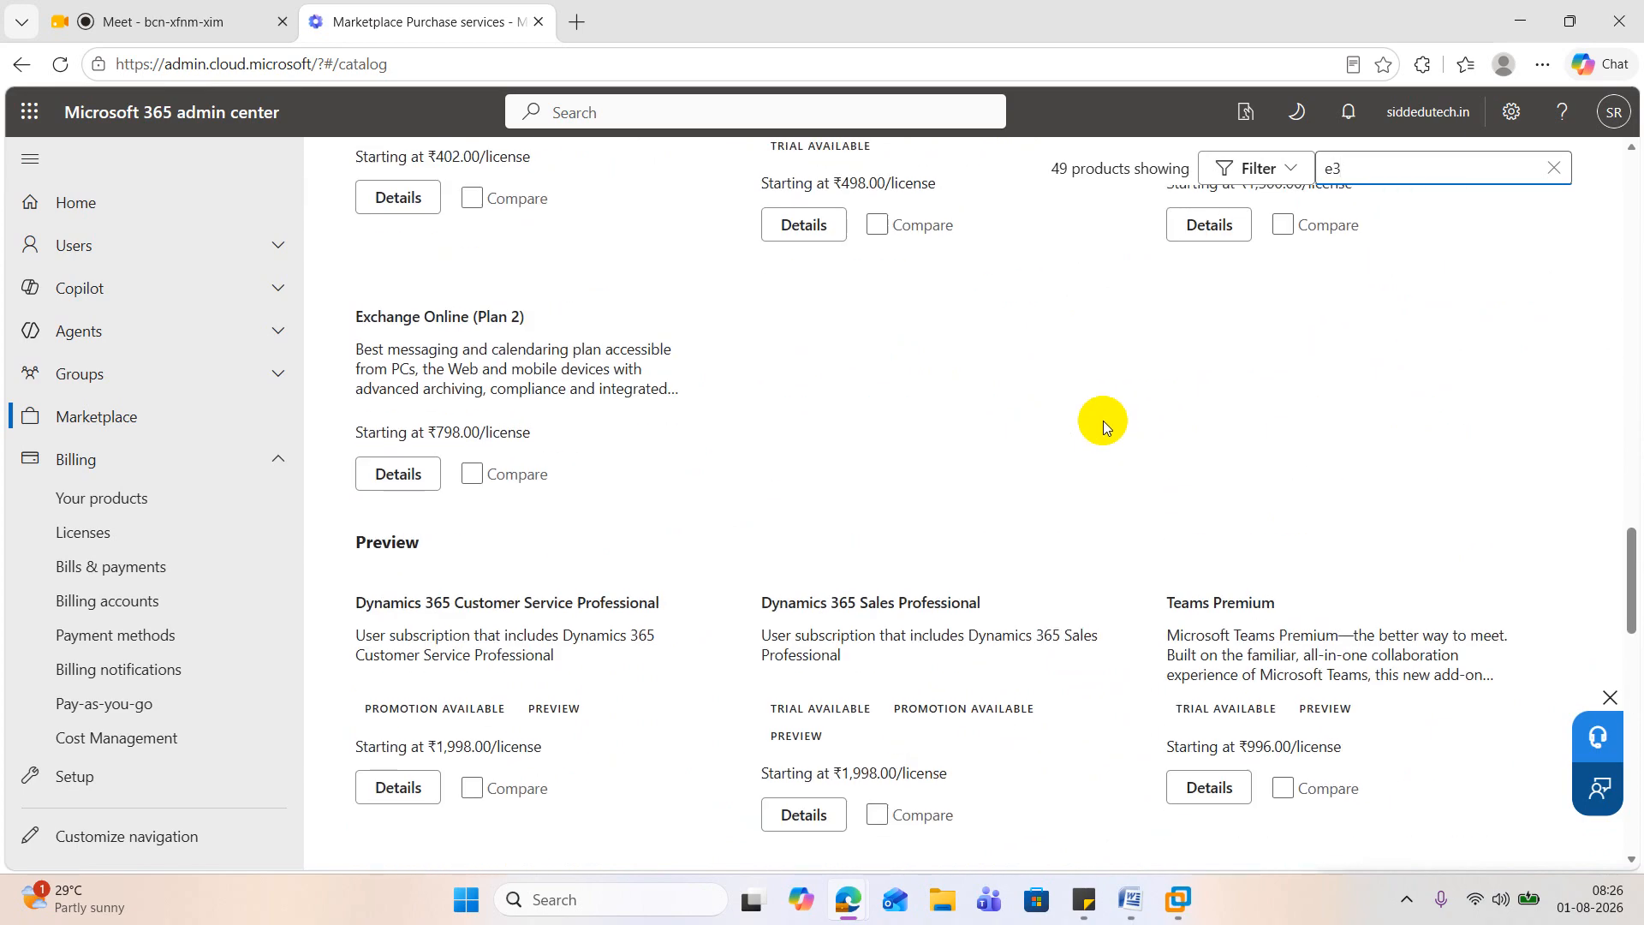
scroll(1108, 420, "up", 10)
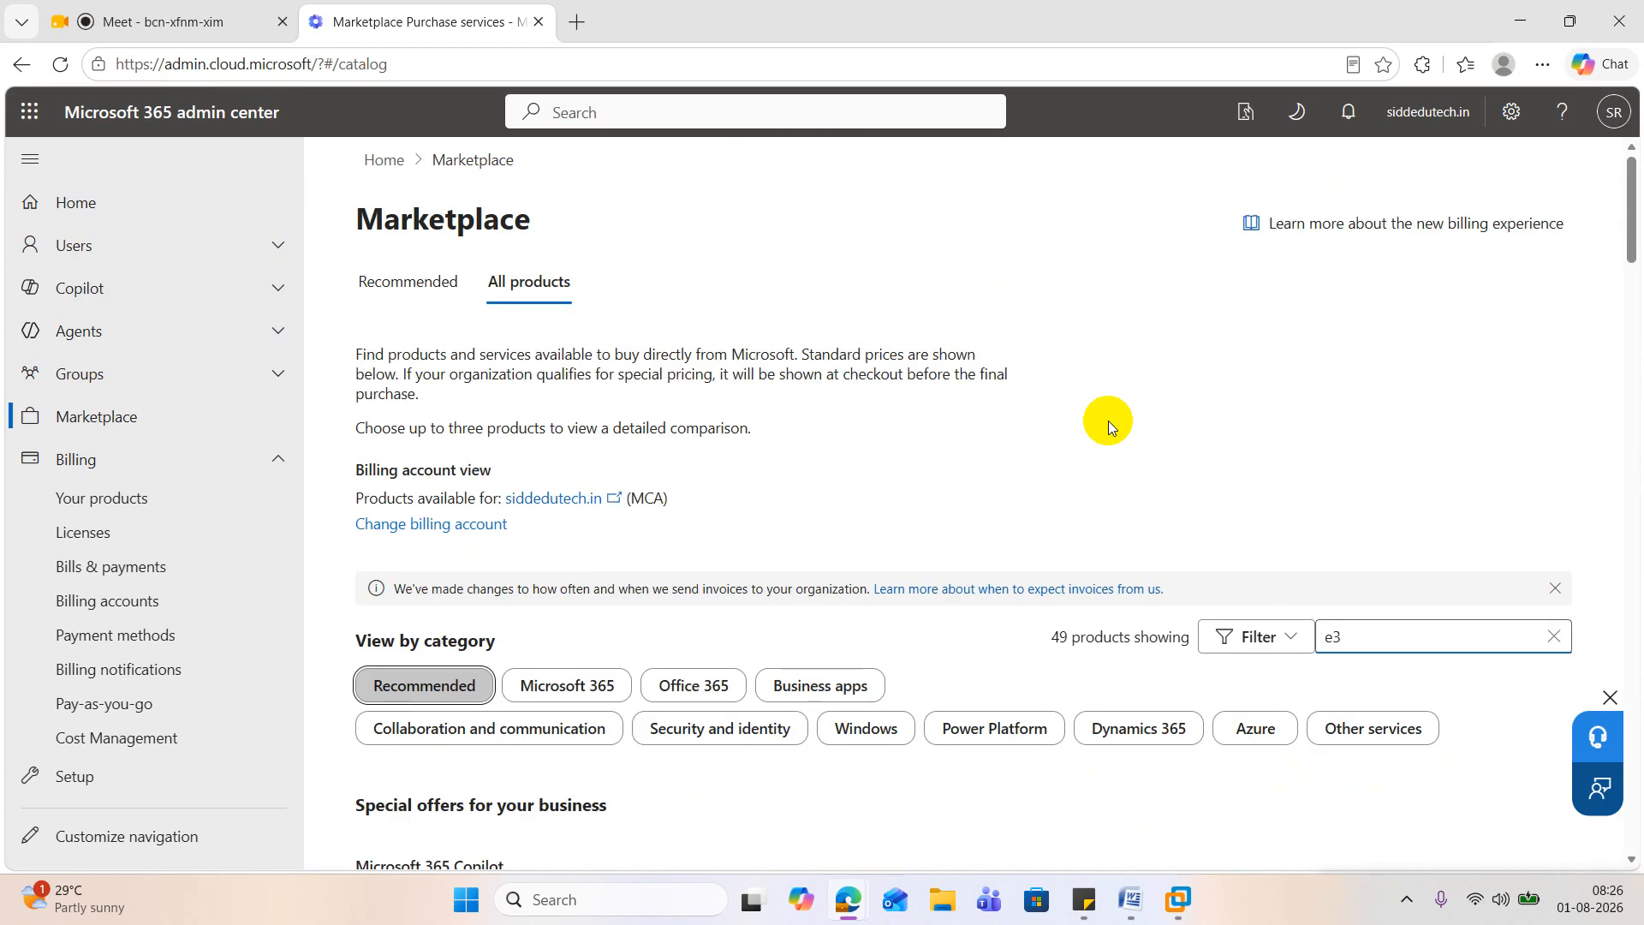
Step: Add the Microsoft 365 category to the product view and examine the listed plans, including the Microsoft 365 E5 offerings
left_click(569, 682)
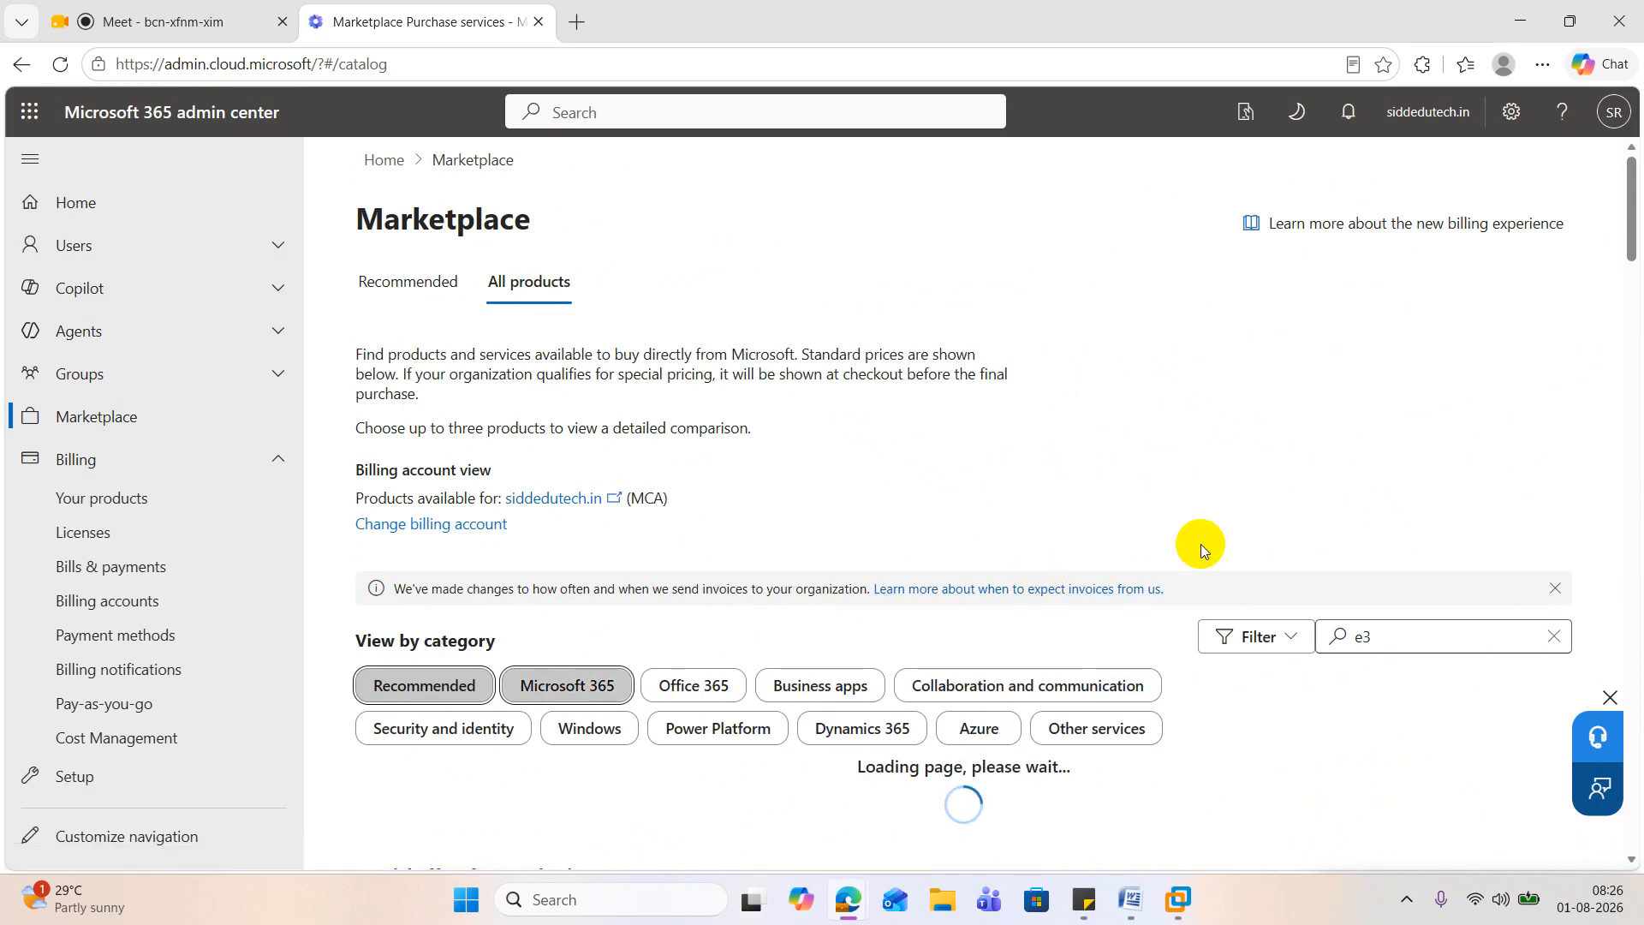
scroll(1200, 545, "down", 3)
scroll(1198, 548, "down", 2)
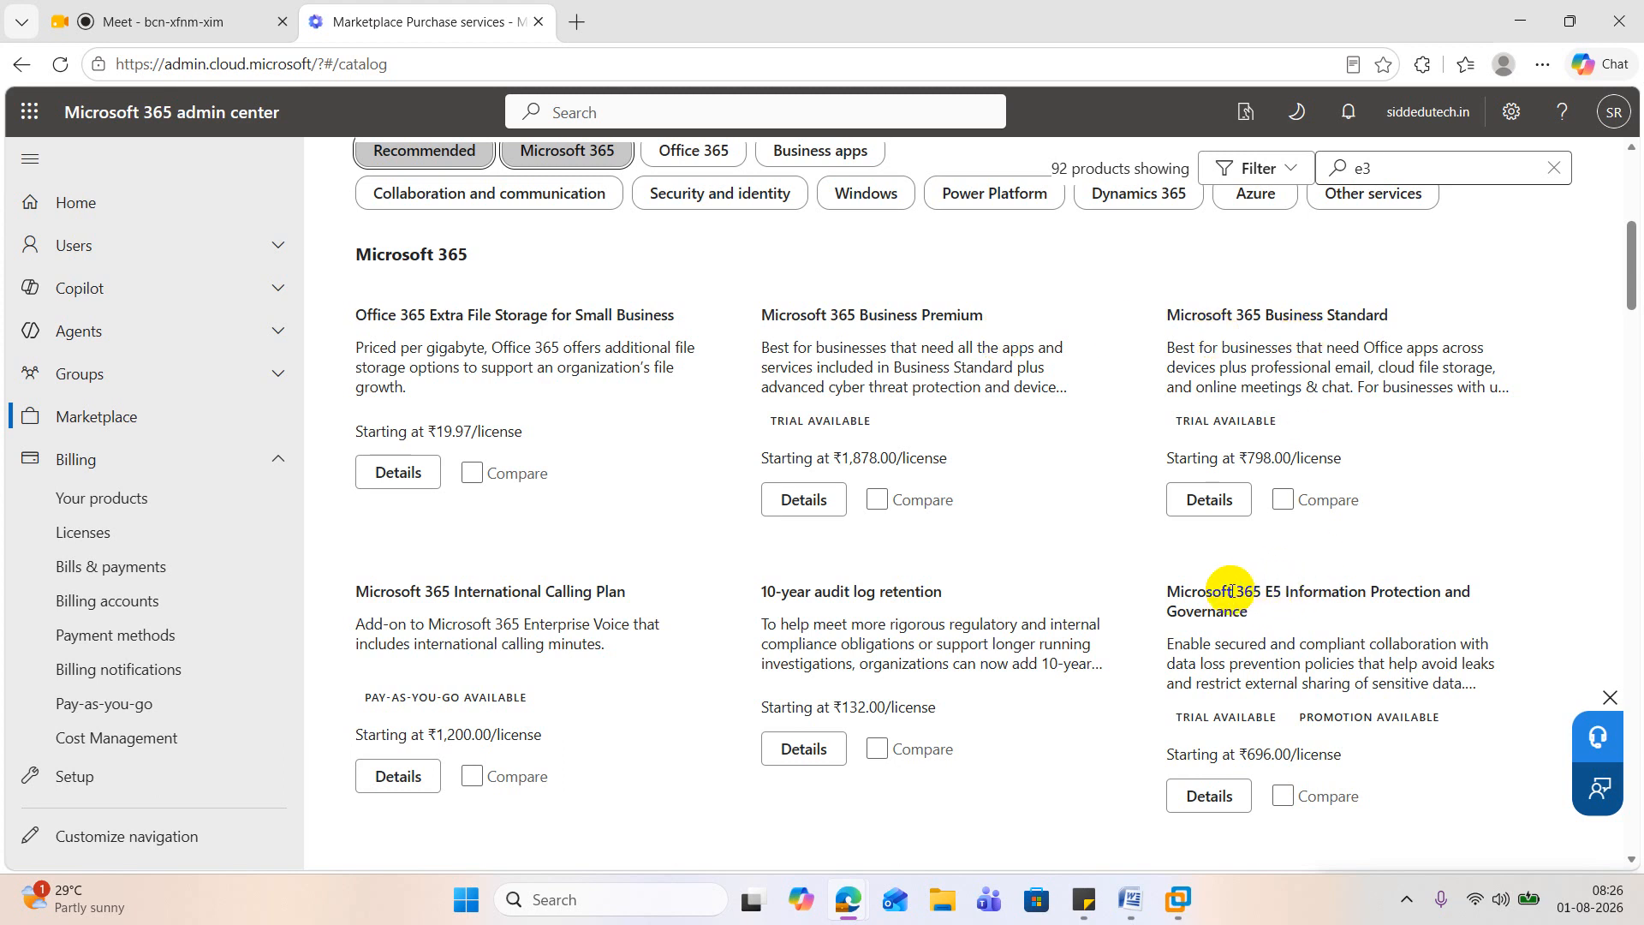
left_click_drag(1233, 591, 1287, 590)
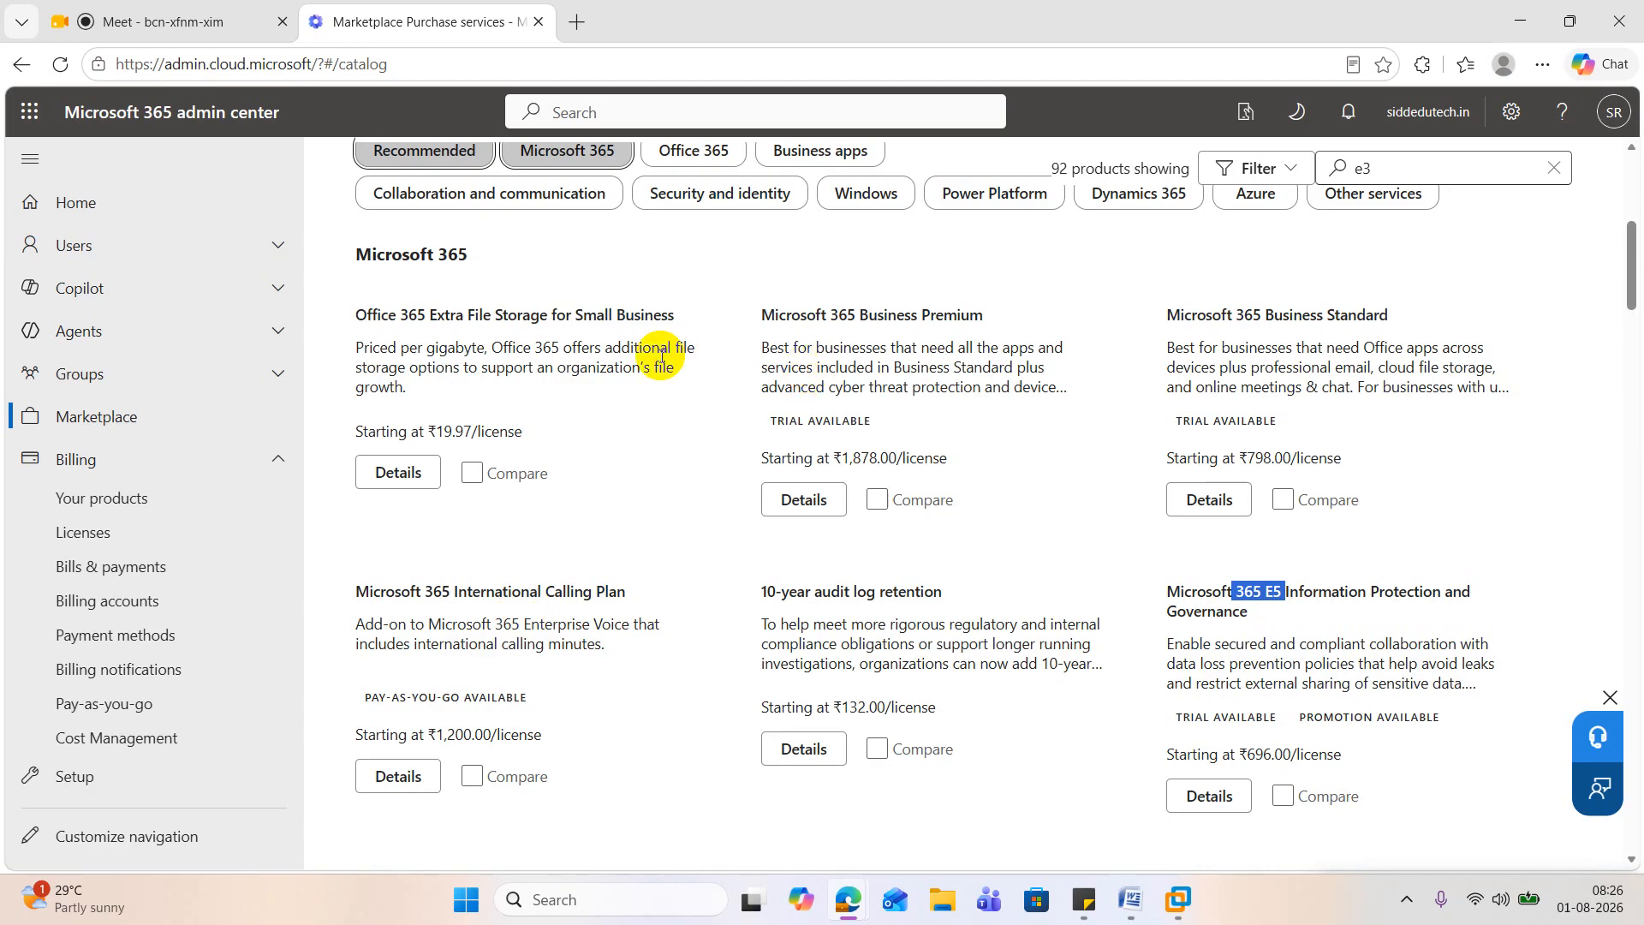
scroll(1190, 351, "down", 3)
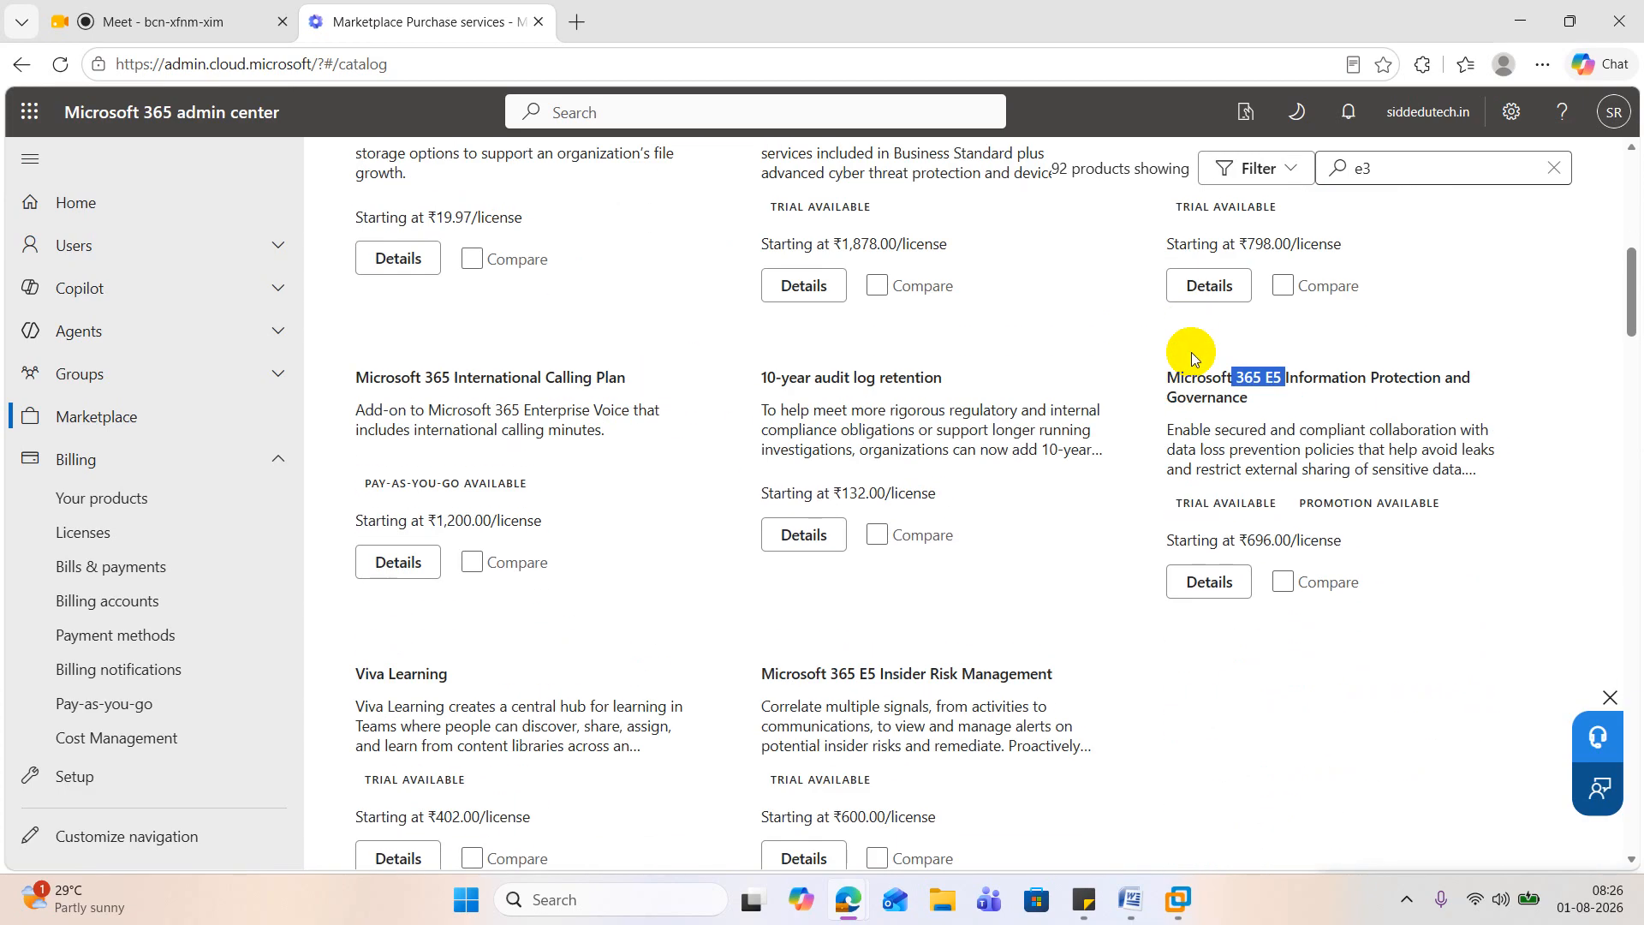
scroll(1190, 352, "down", 1)
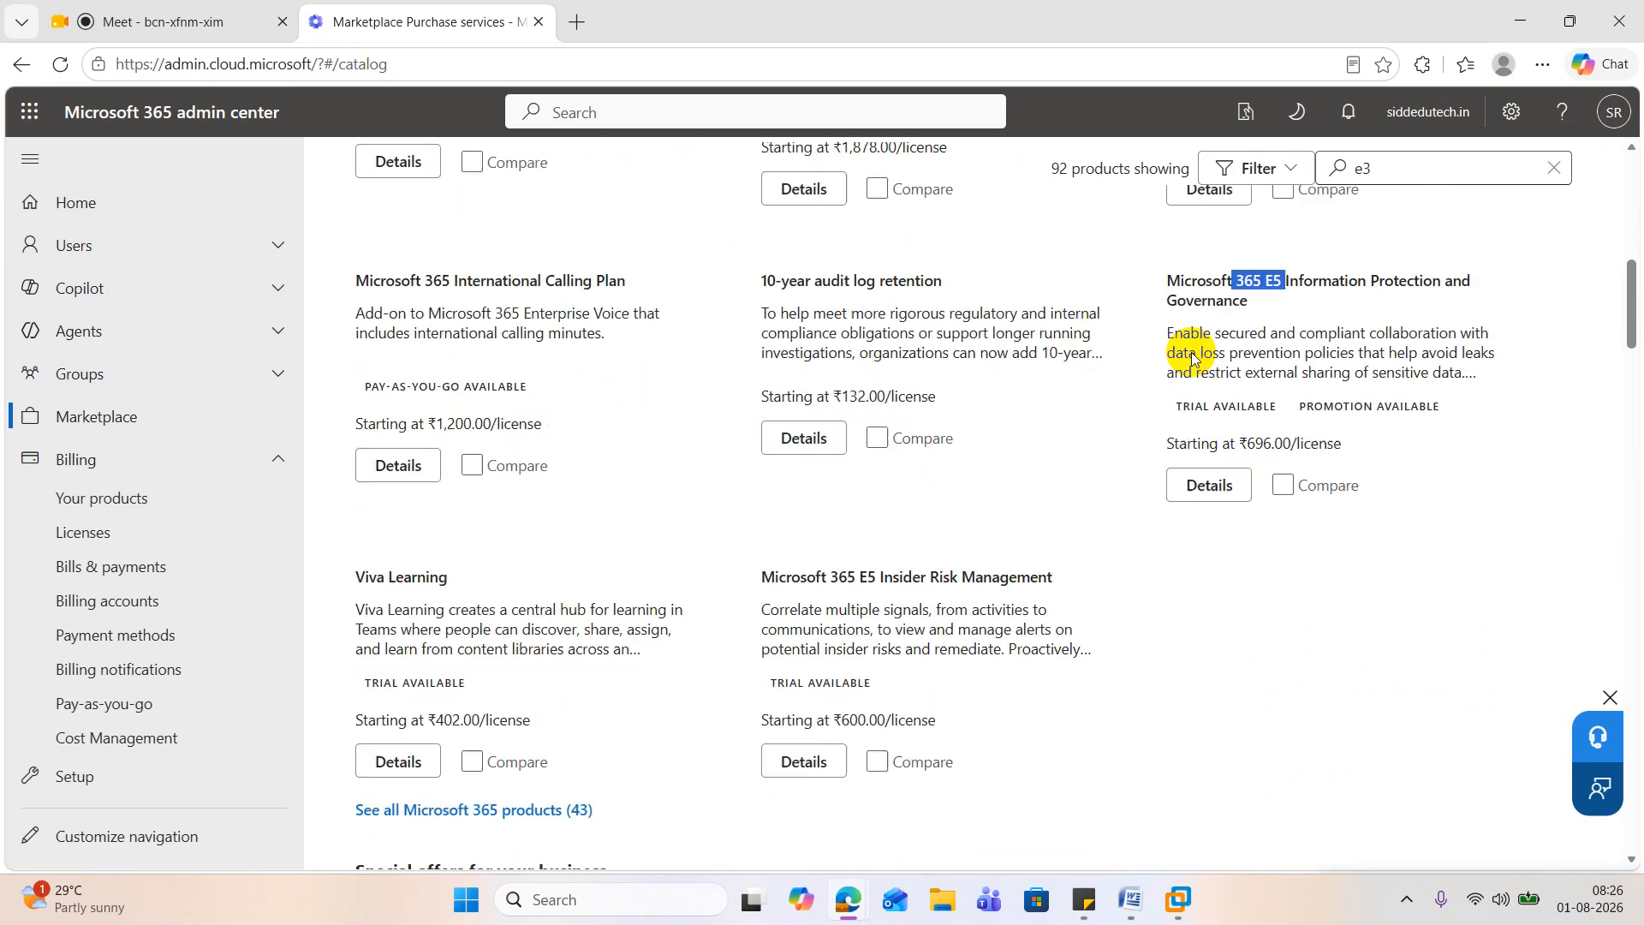
scroll(1190, 352, "down", 4)
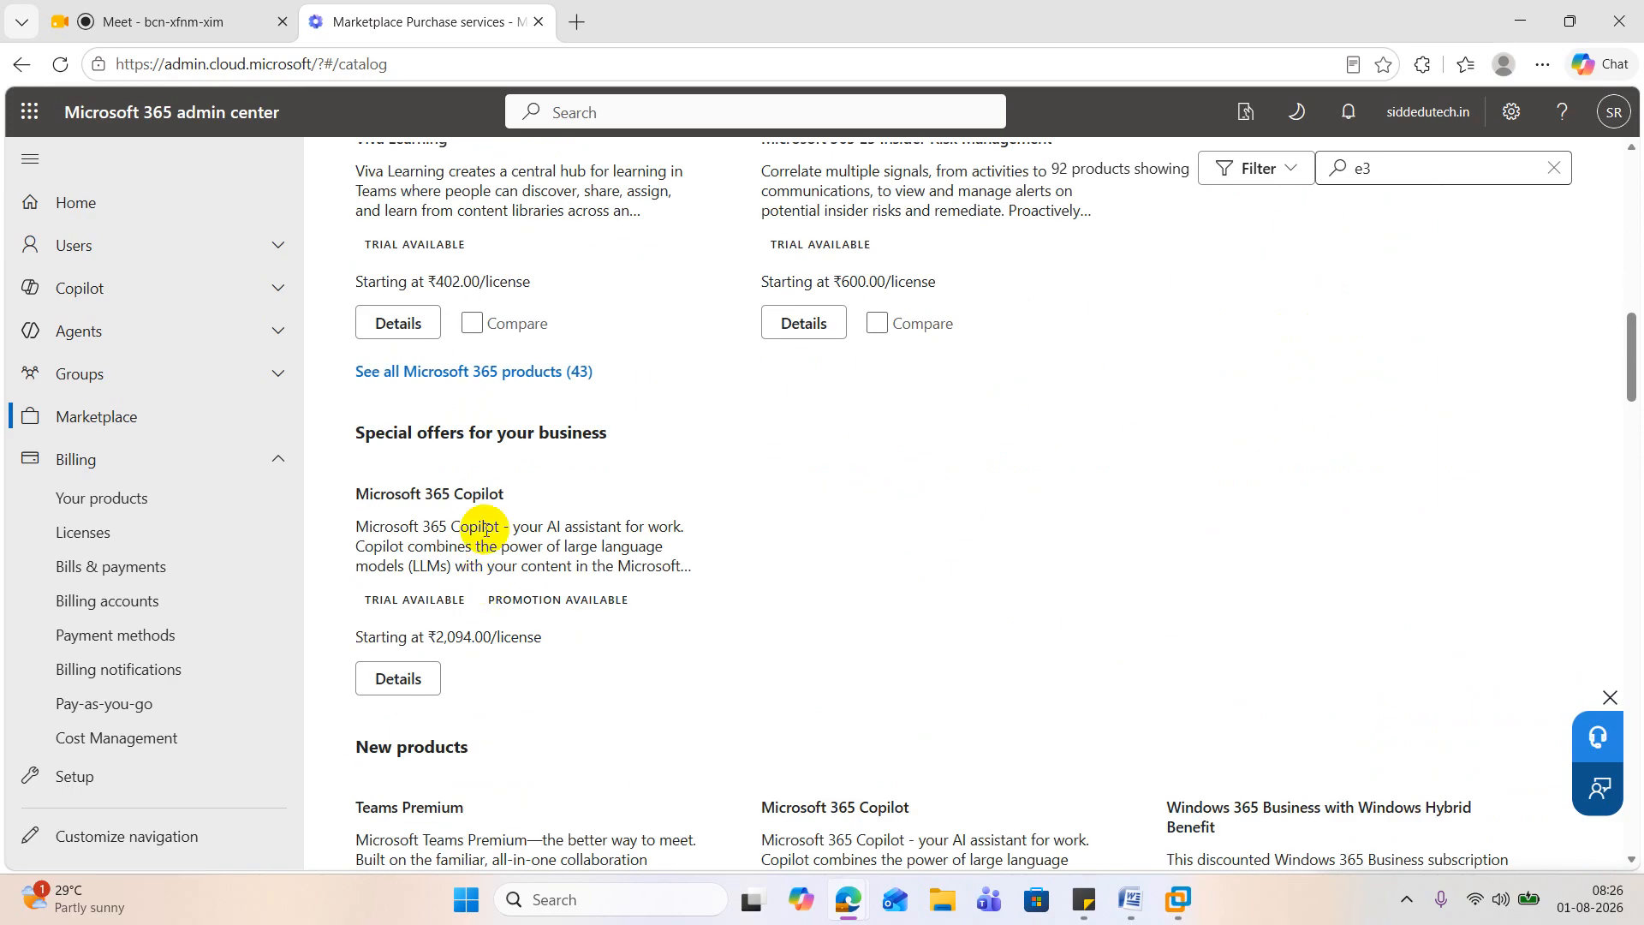
scroll(529, 510, "down", 3)
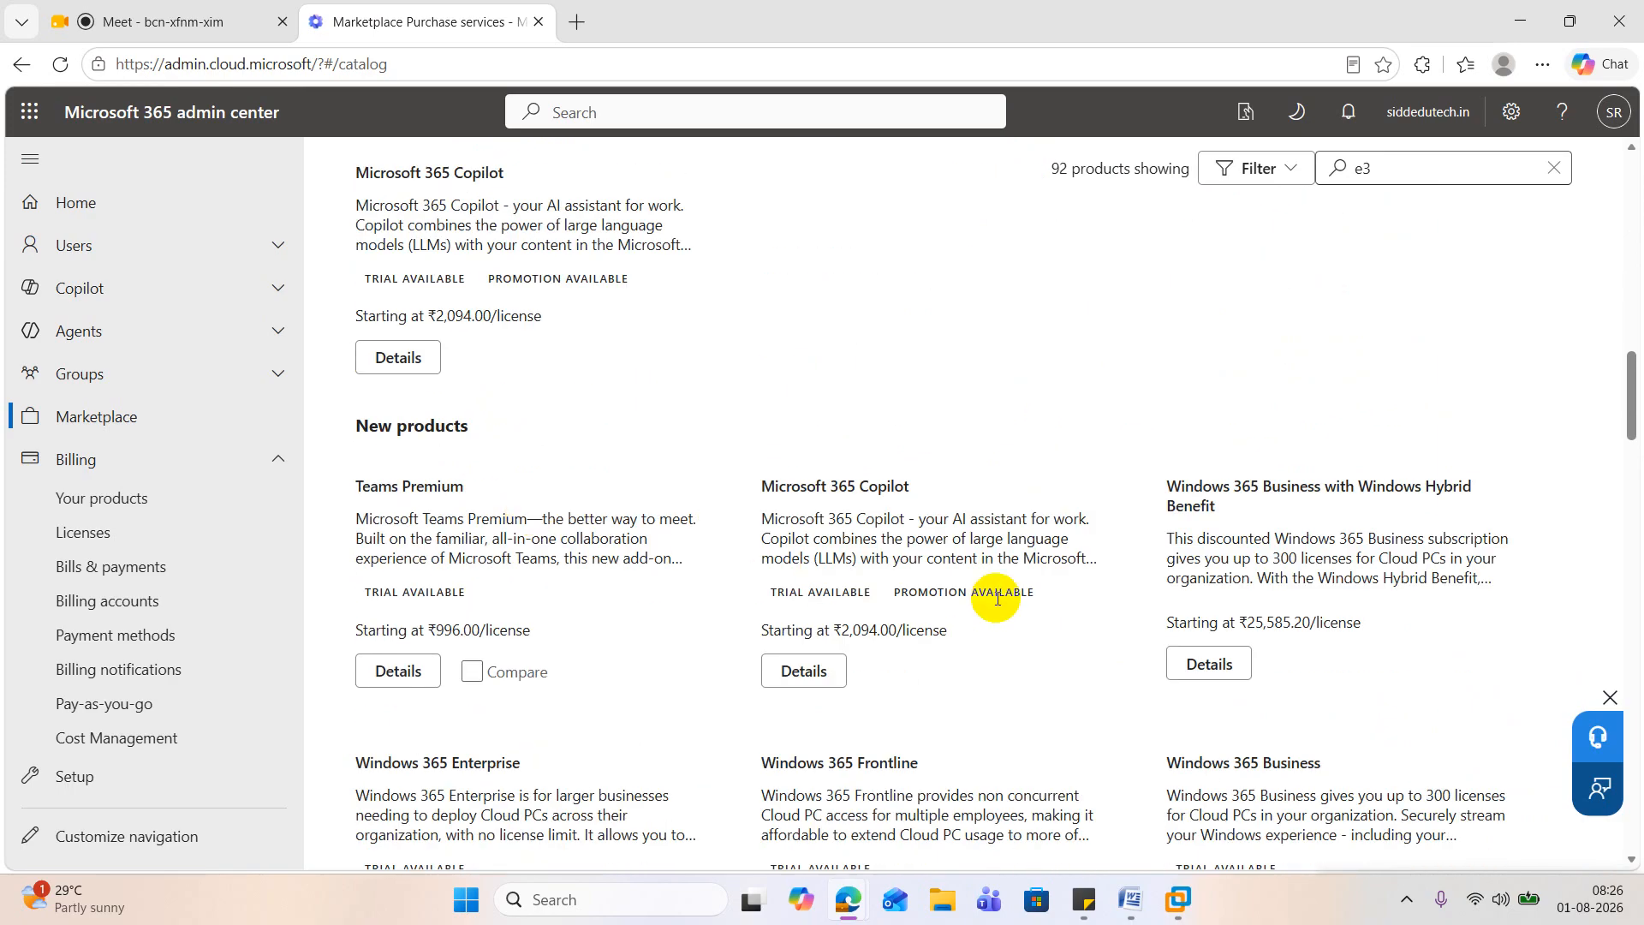
scroll(995, 600, "down", 6)
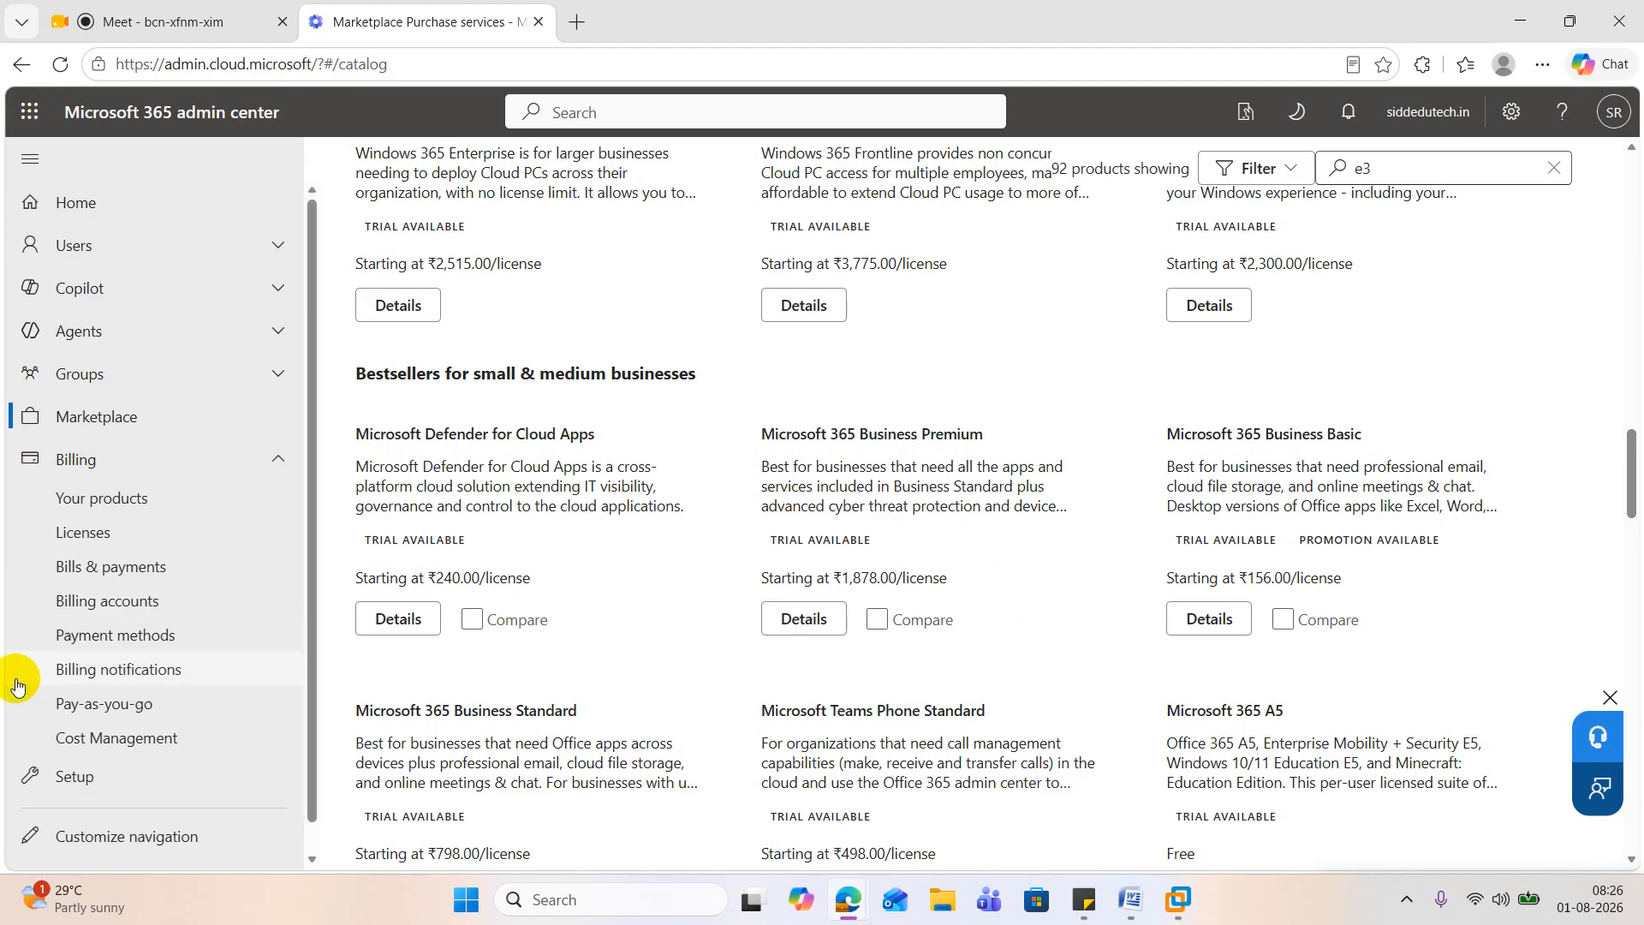
Step: Review the payment methods registered for the organization's billing account
left_click(140, 656)
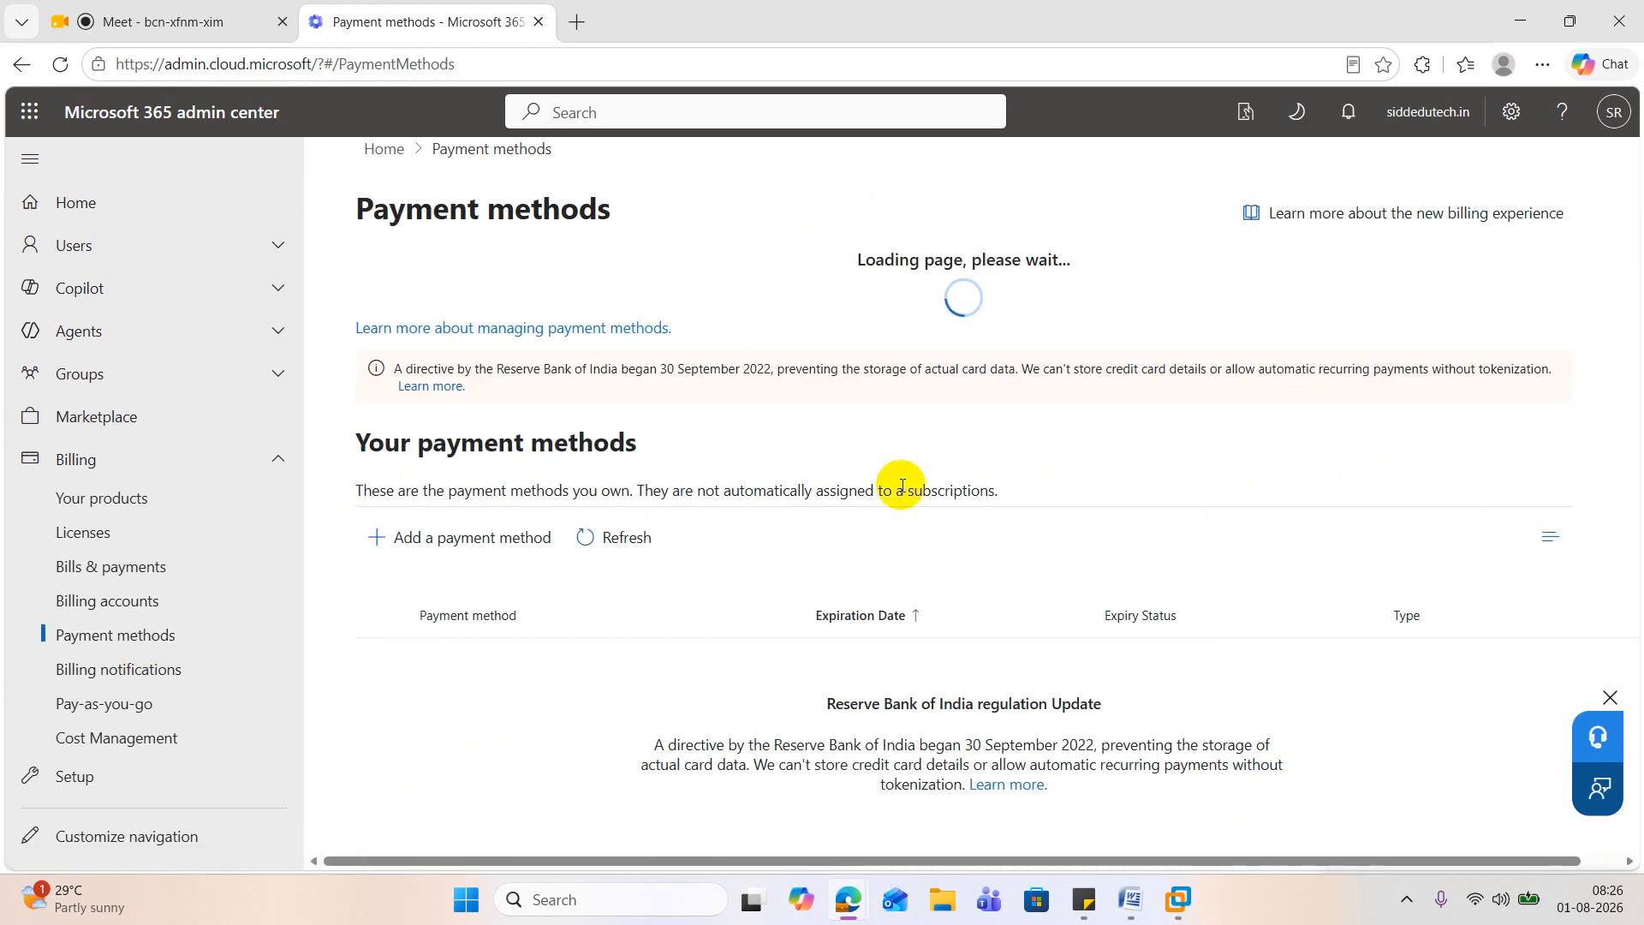
scroll(922, 467, "down", 1)
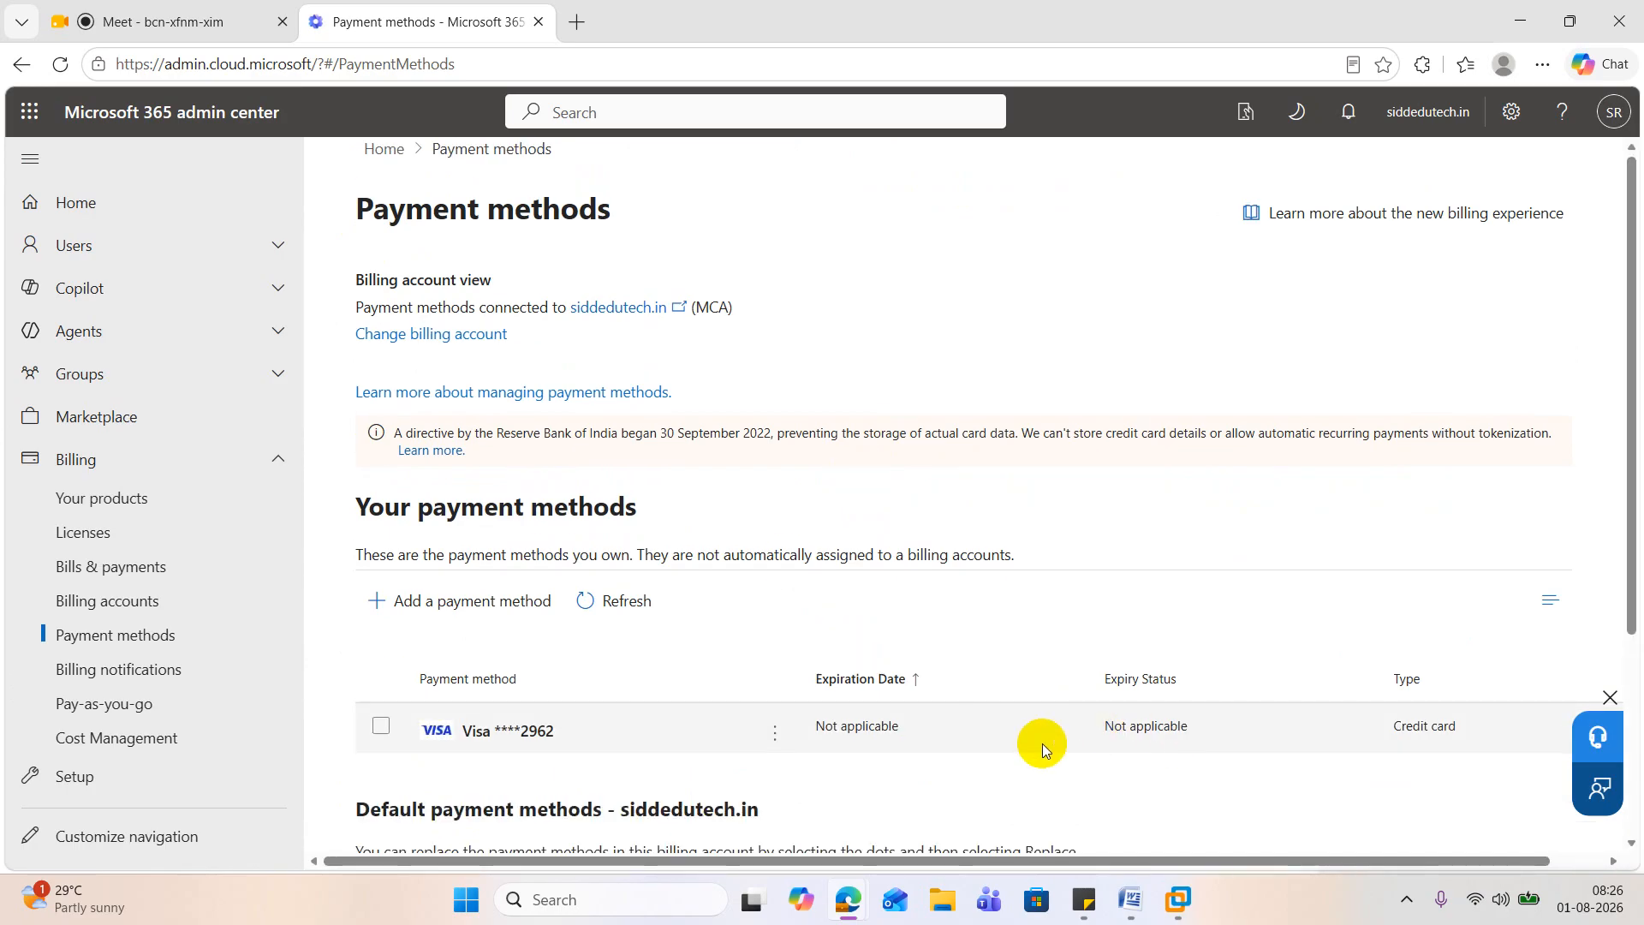
scroll(1041, 743, "down", 2)
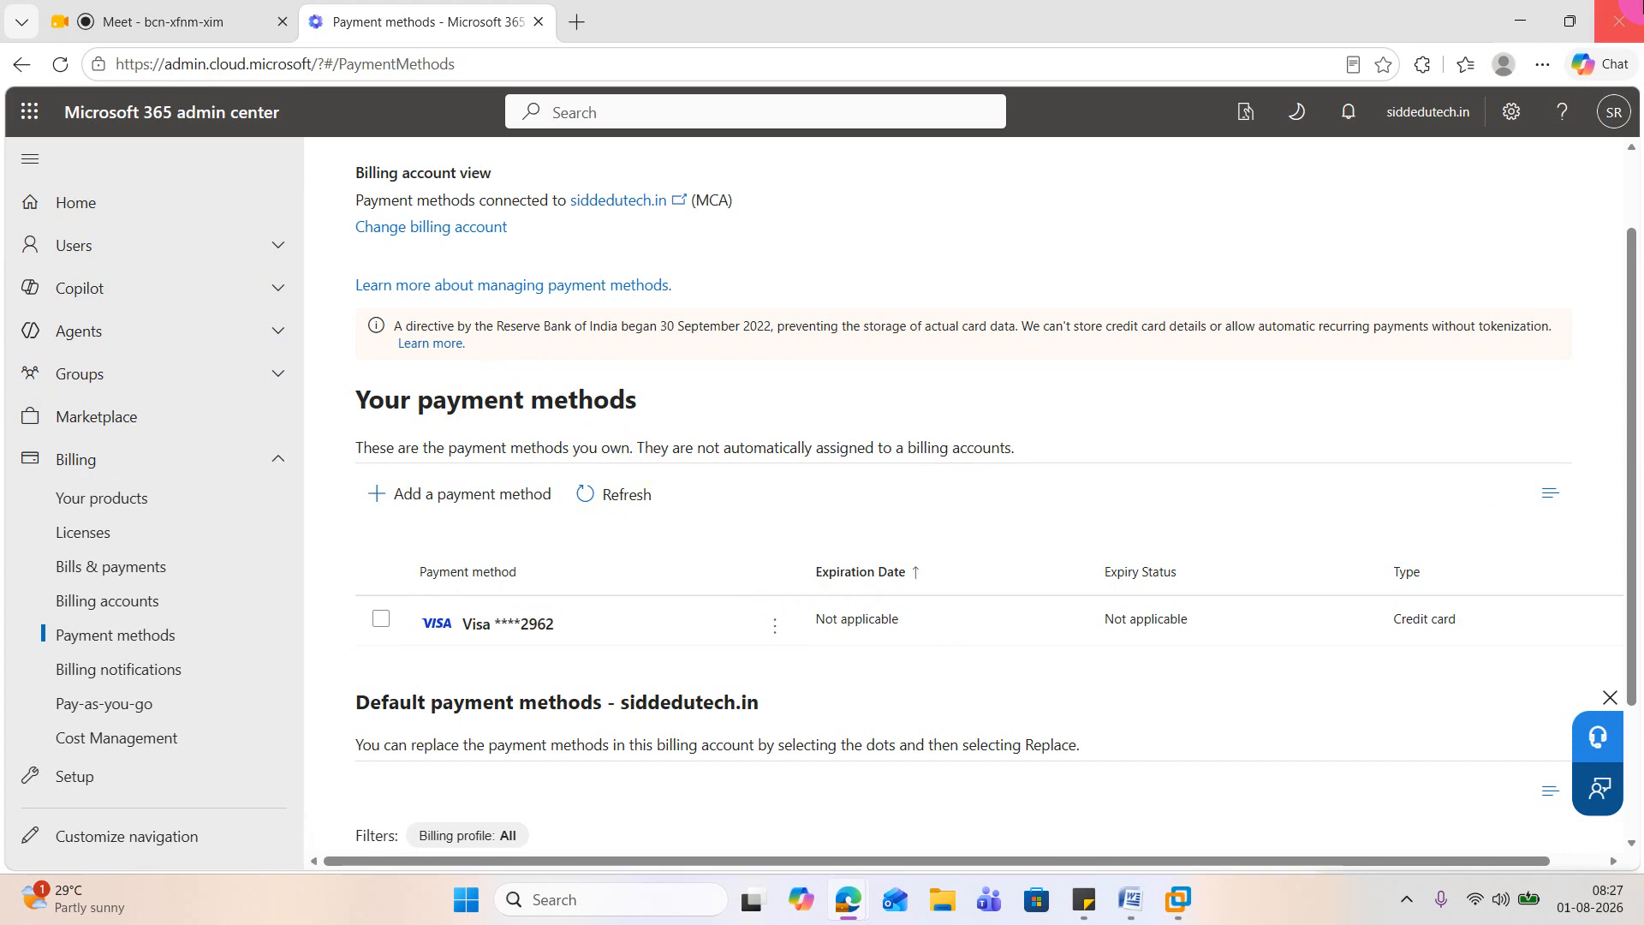
Step: Switch to VMware Workstation and dismiss the Networks prompt and Shutdown Event Tracker on the NATSVR virtual machine
left_click(1521, 28)
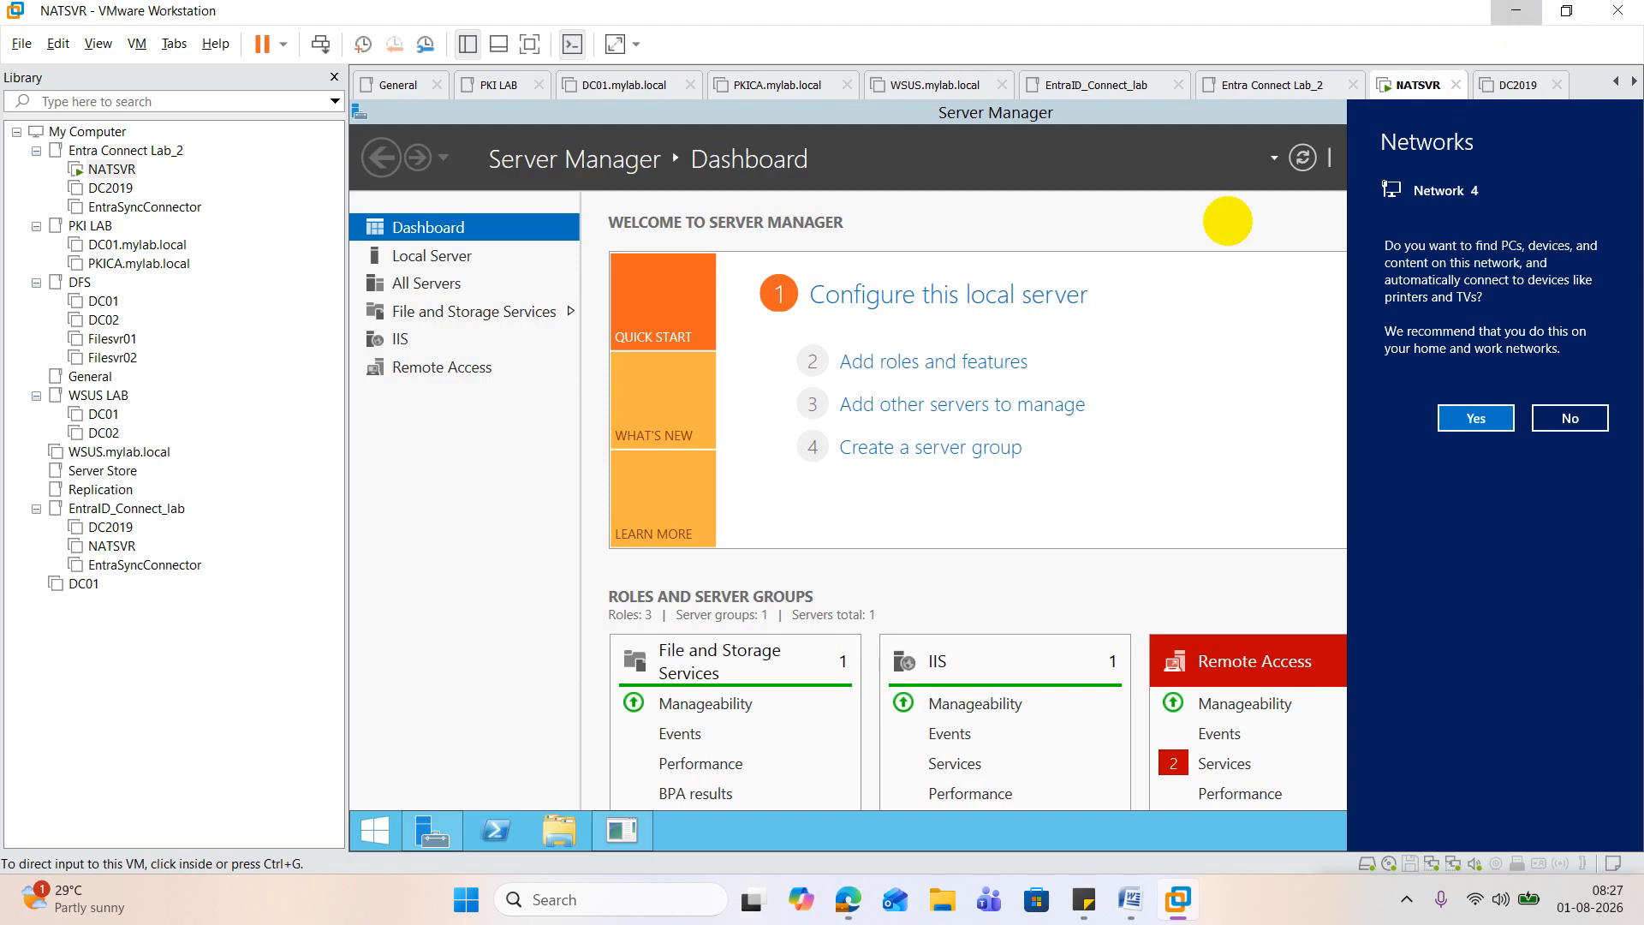
left_click(1228, 221)
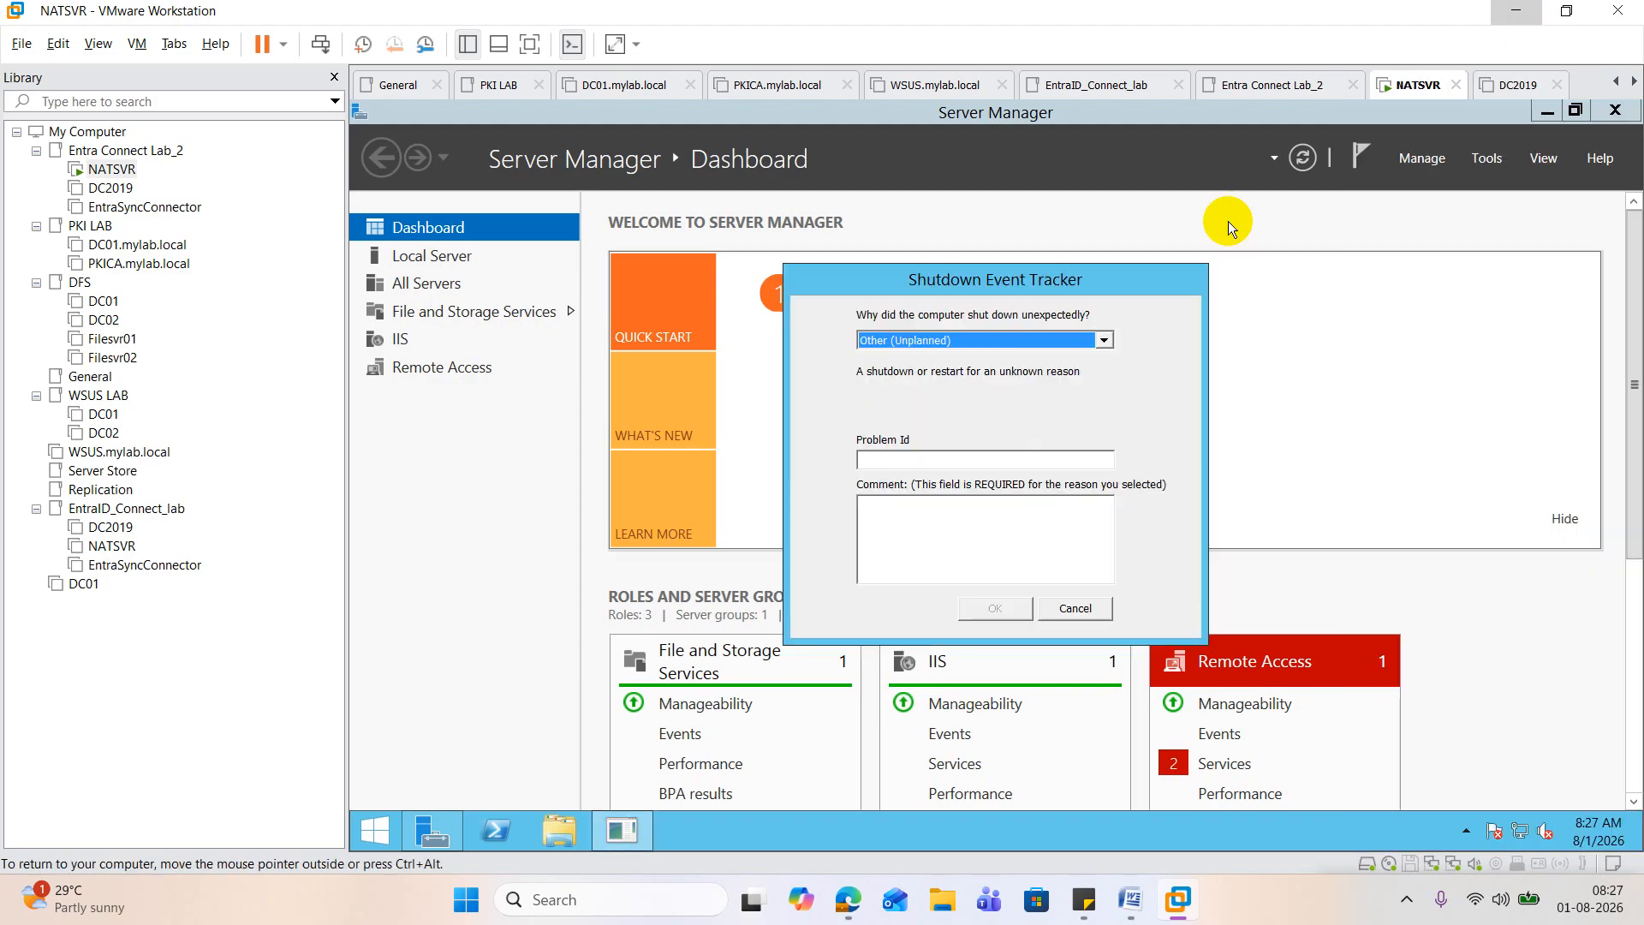
left_click(1080, 606)
Step: Power on the EntraSyncConnector virtual machine, agreeing to retry the unavailable sata0:1 device at each start, and bring up its lock screen
left_click(111, 187)
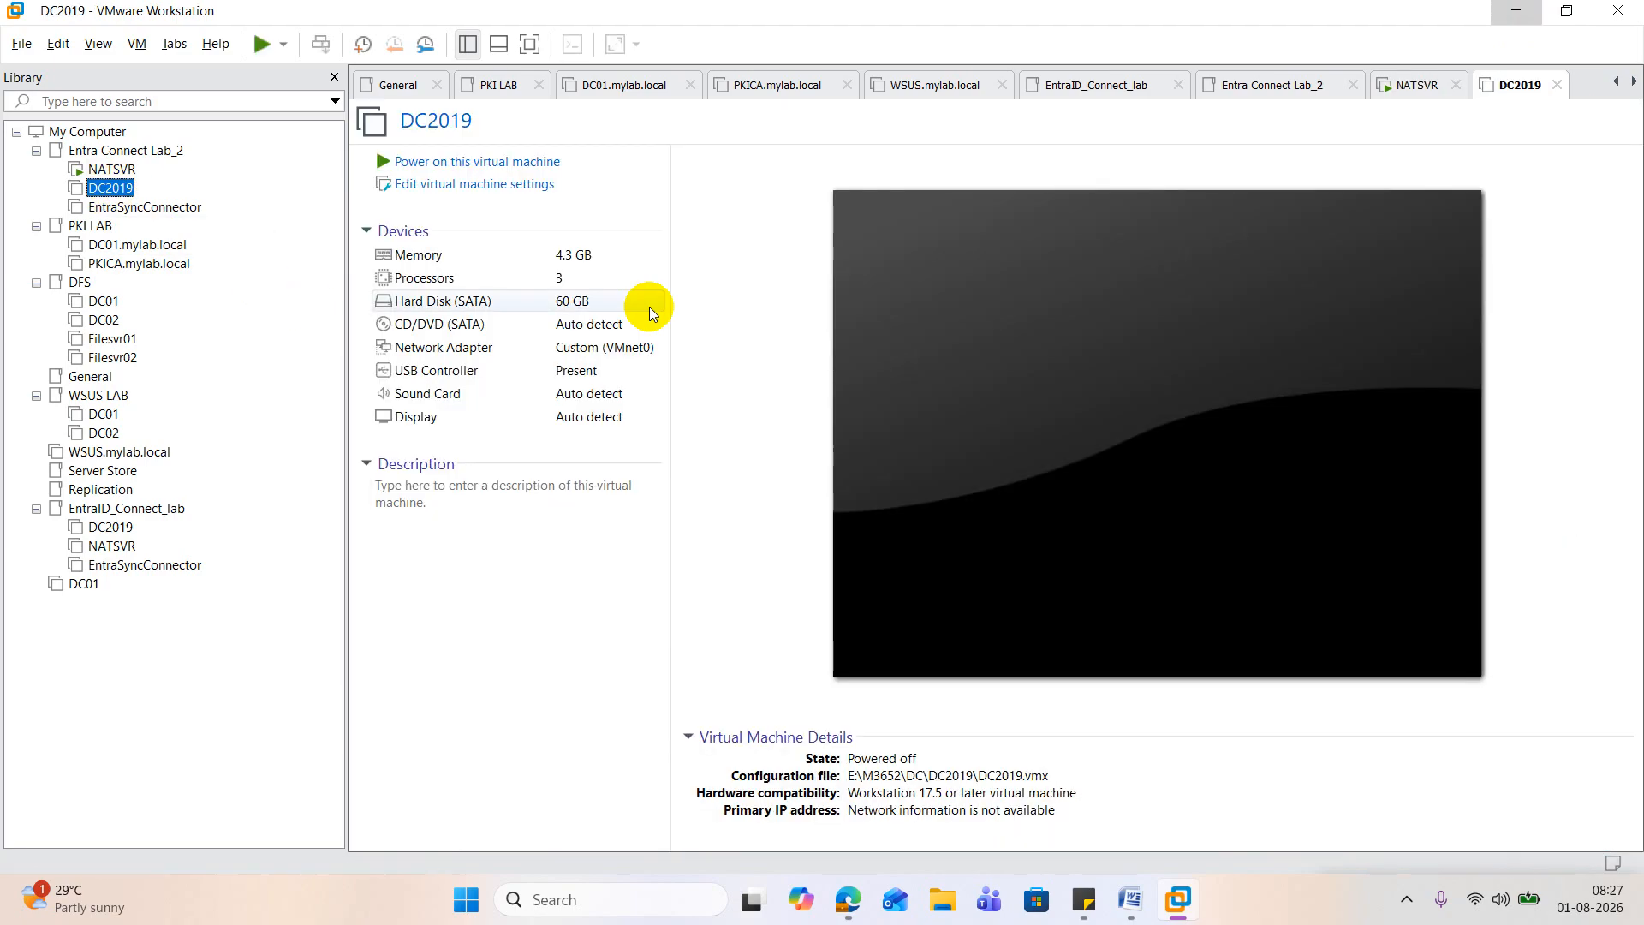
left_click(165, 208)
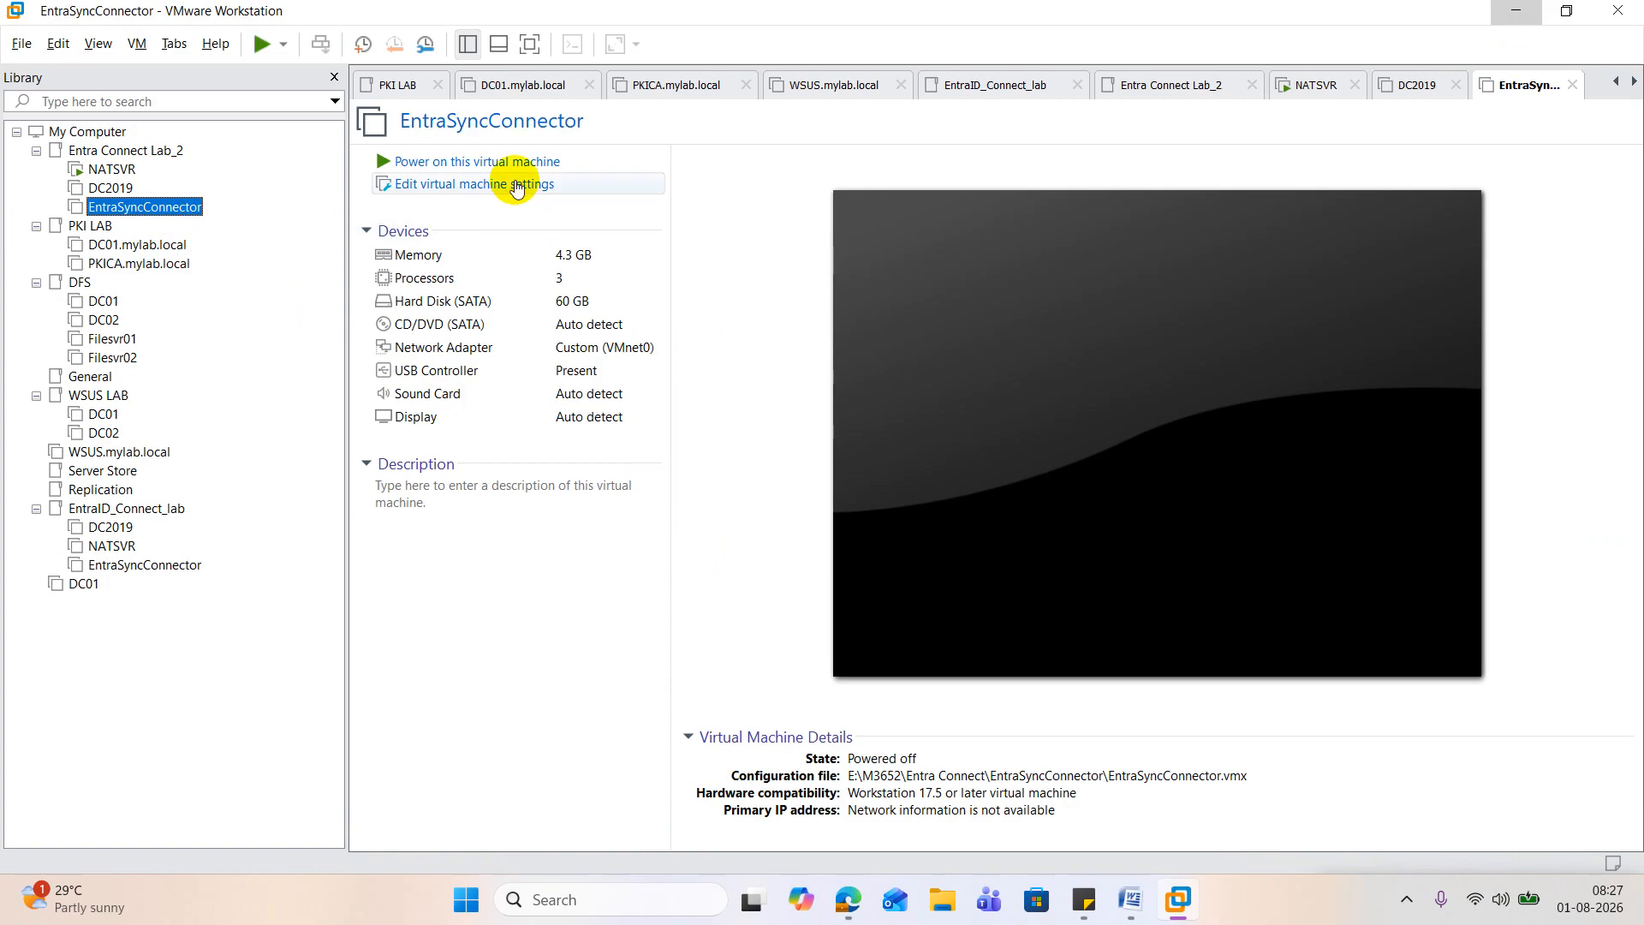
left_click(476, 163)
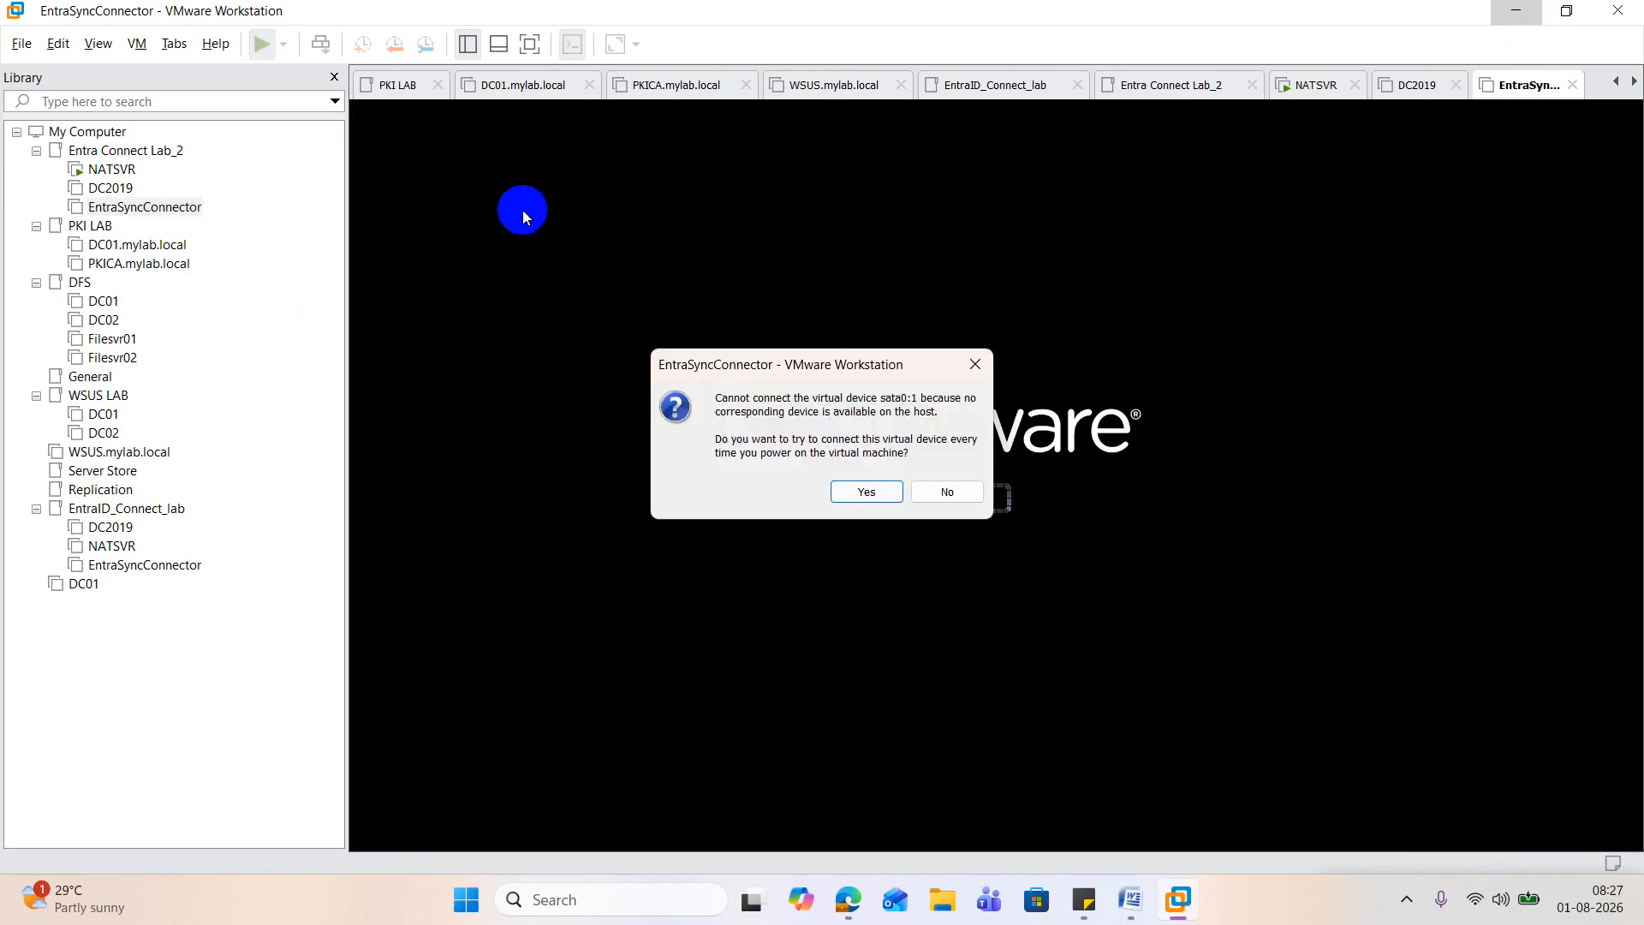
left_click(869, 494)
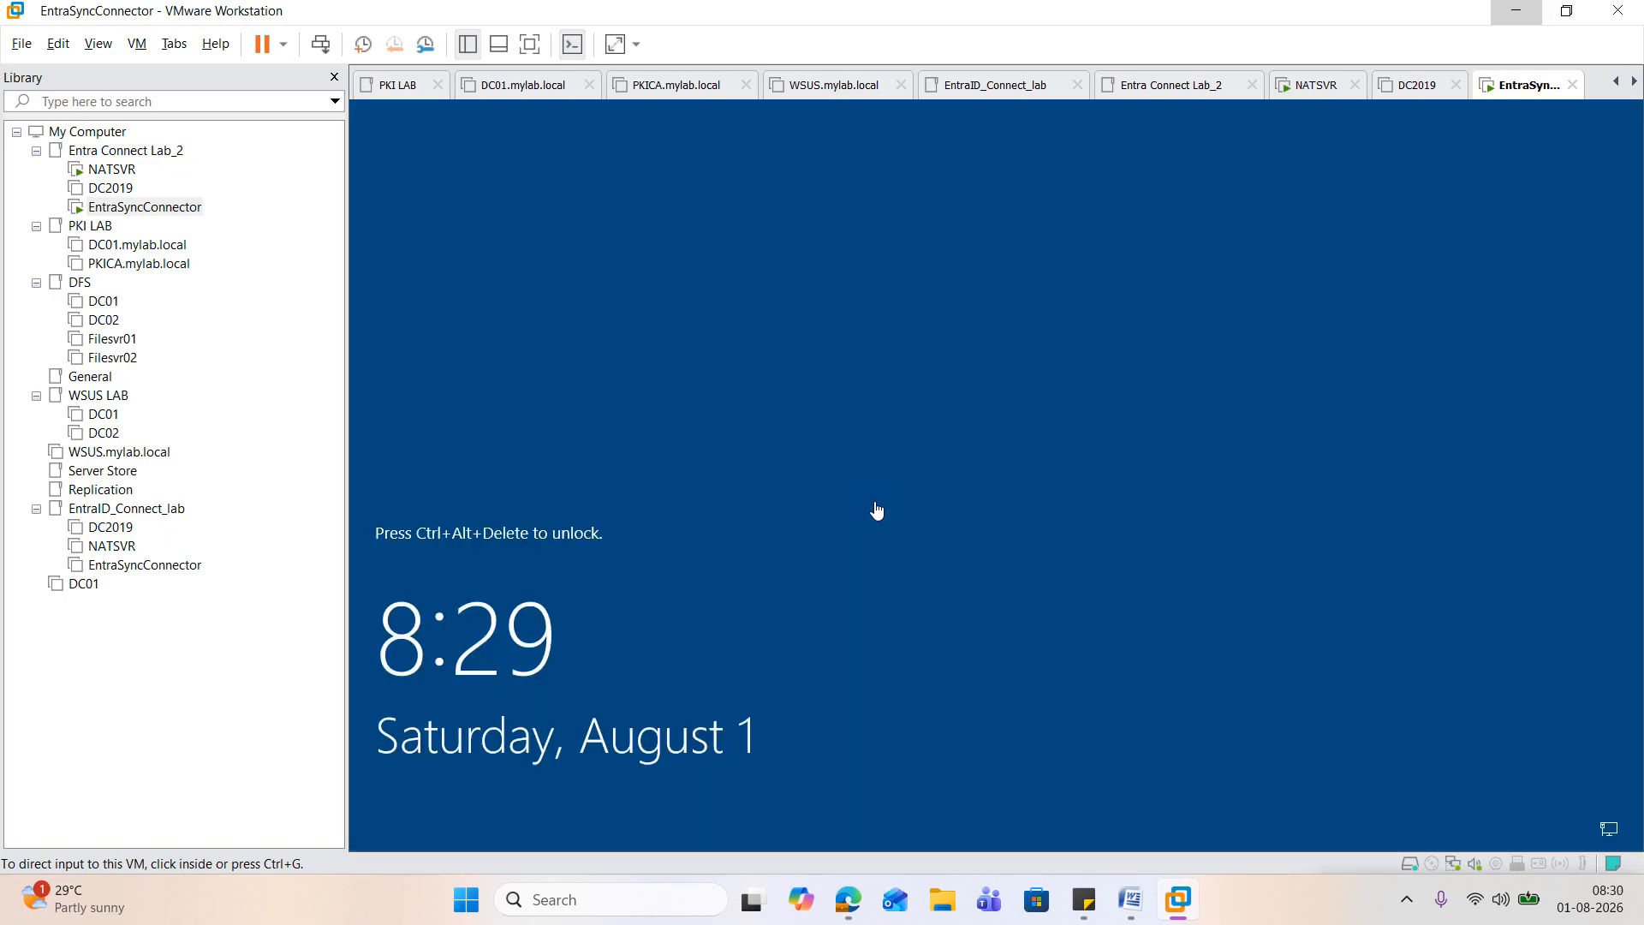
left_click(876, 509)
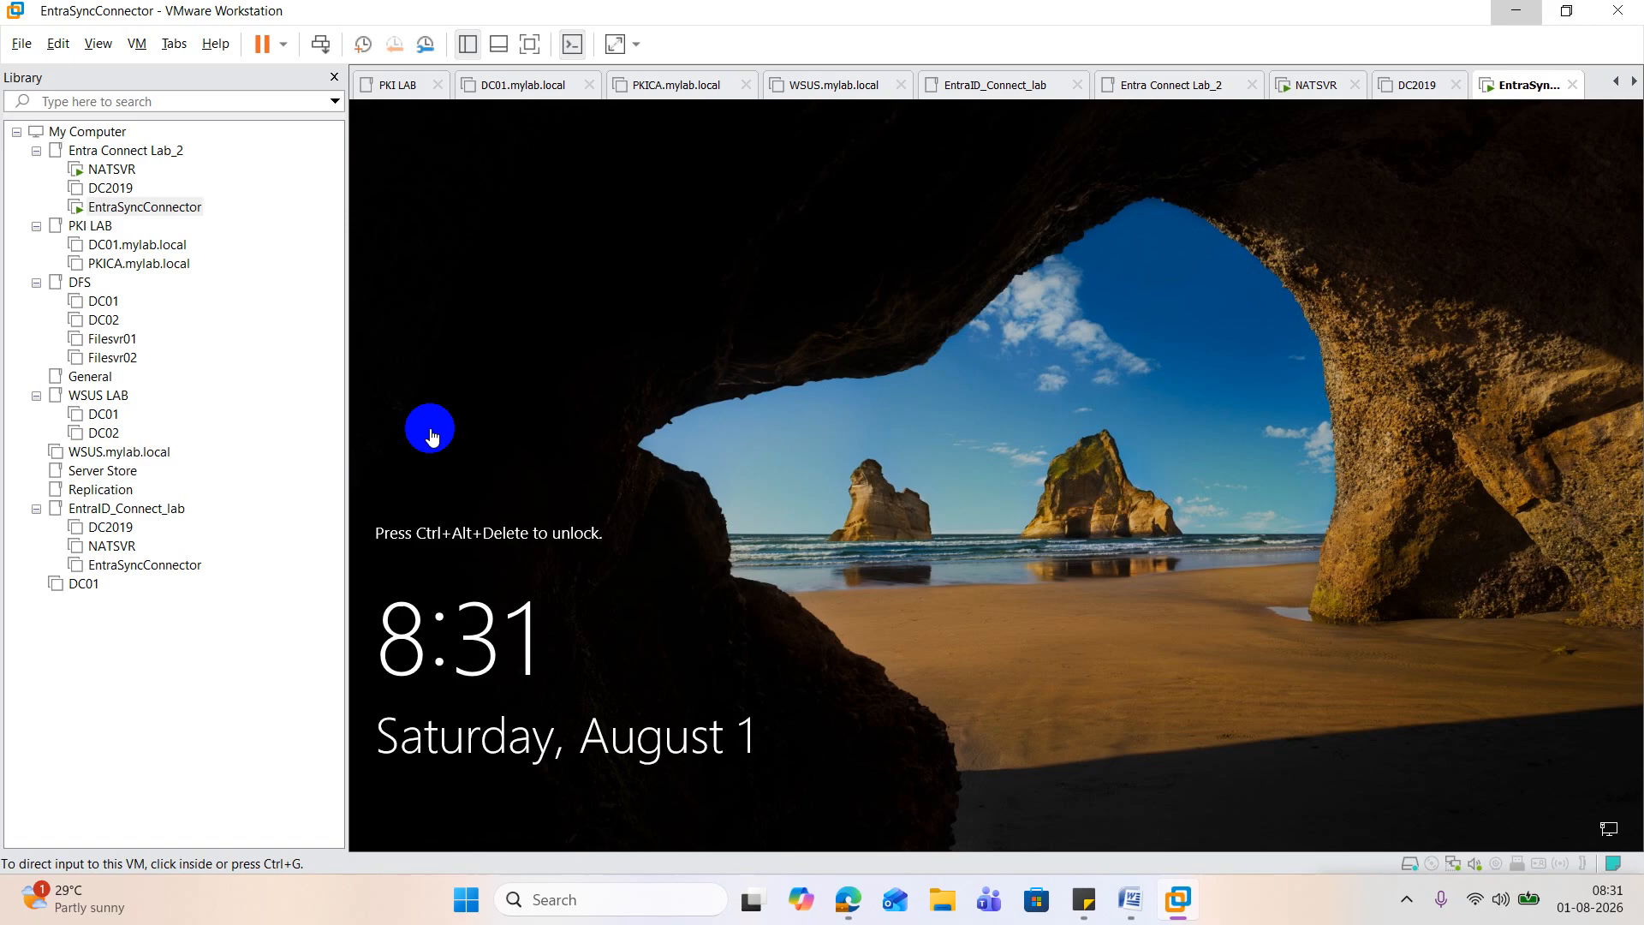
left_click(745, 326)
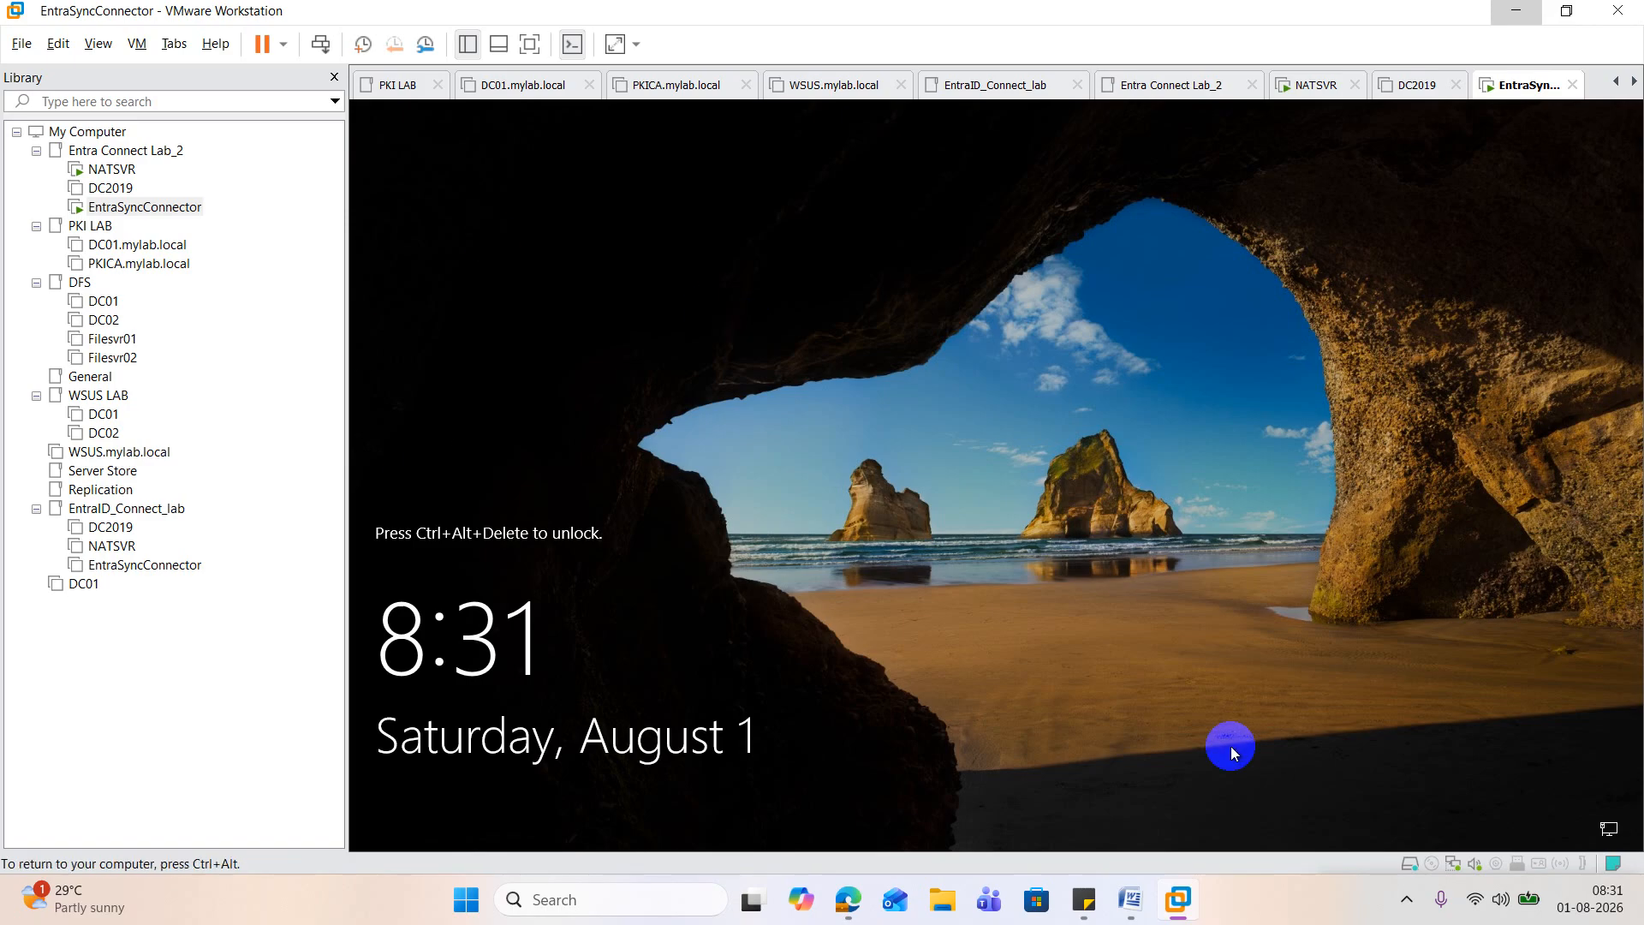
Step: Switch to the lab guide in Word and close the Document Recovery pane, keeping the recovered files for viewing later
left_click(1130, 899)
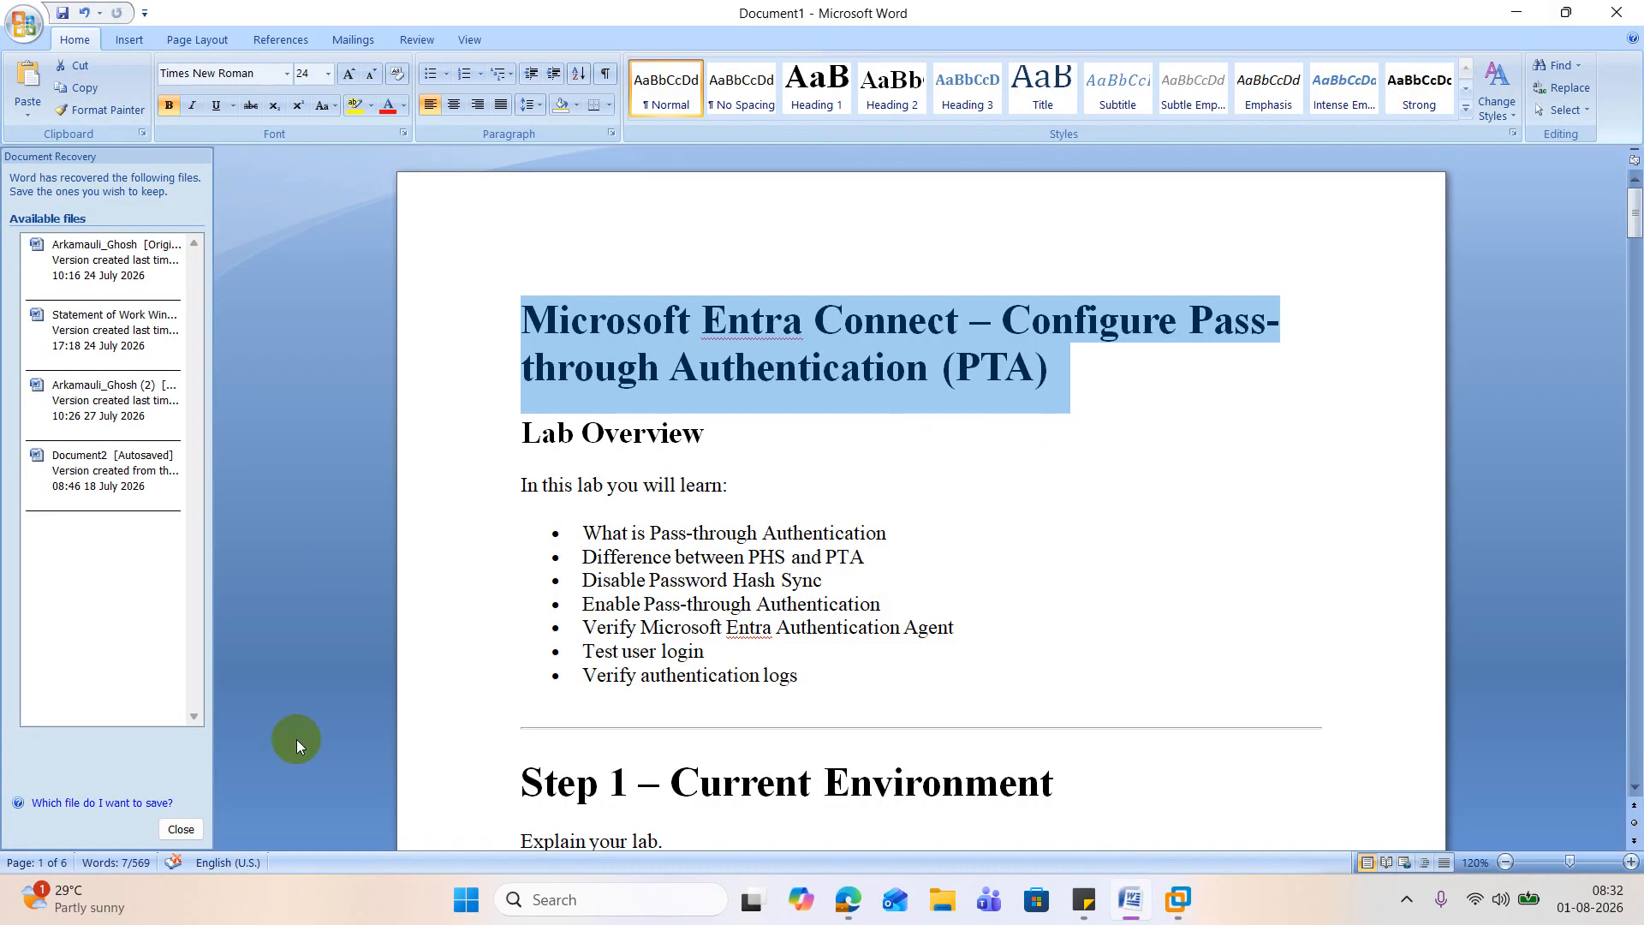
left_click(180, 829)
left_click(316, 267)
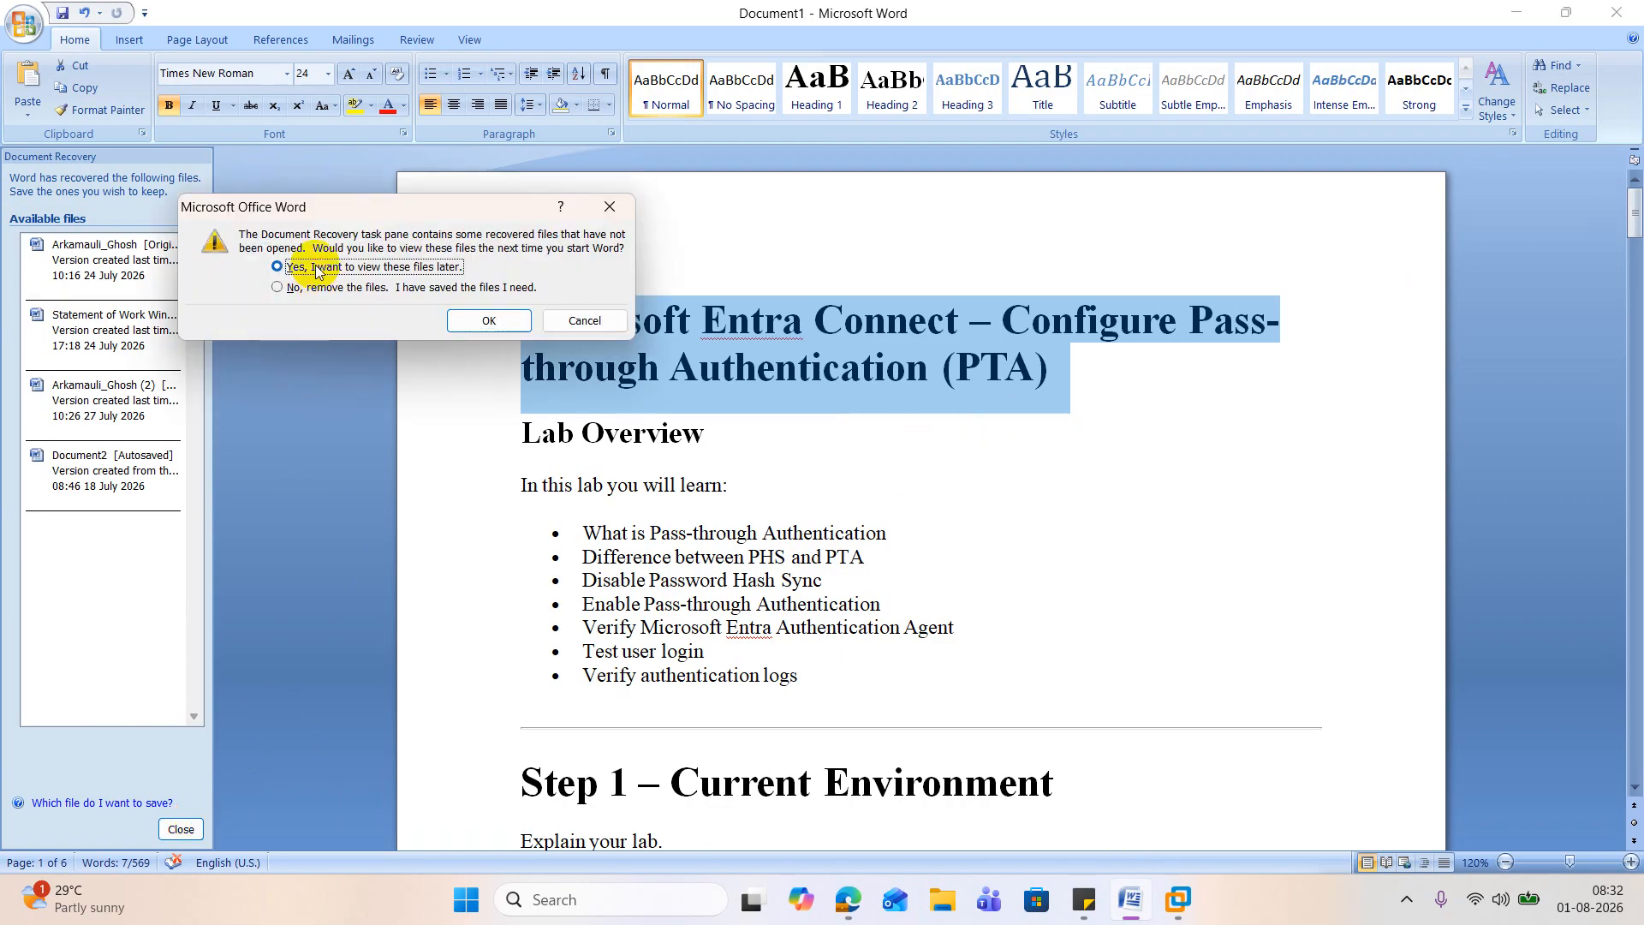
left_click(474, 327)
Step: Read the Pass-through Authentication lab guide from the overview through Step 4, covering the environment and the sign-in method change
scroll(935, 412, "down", 3)
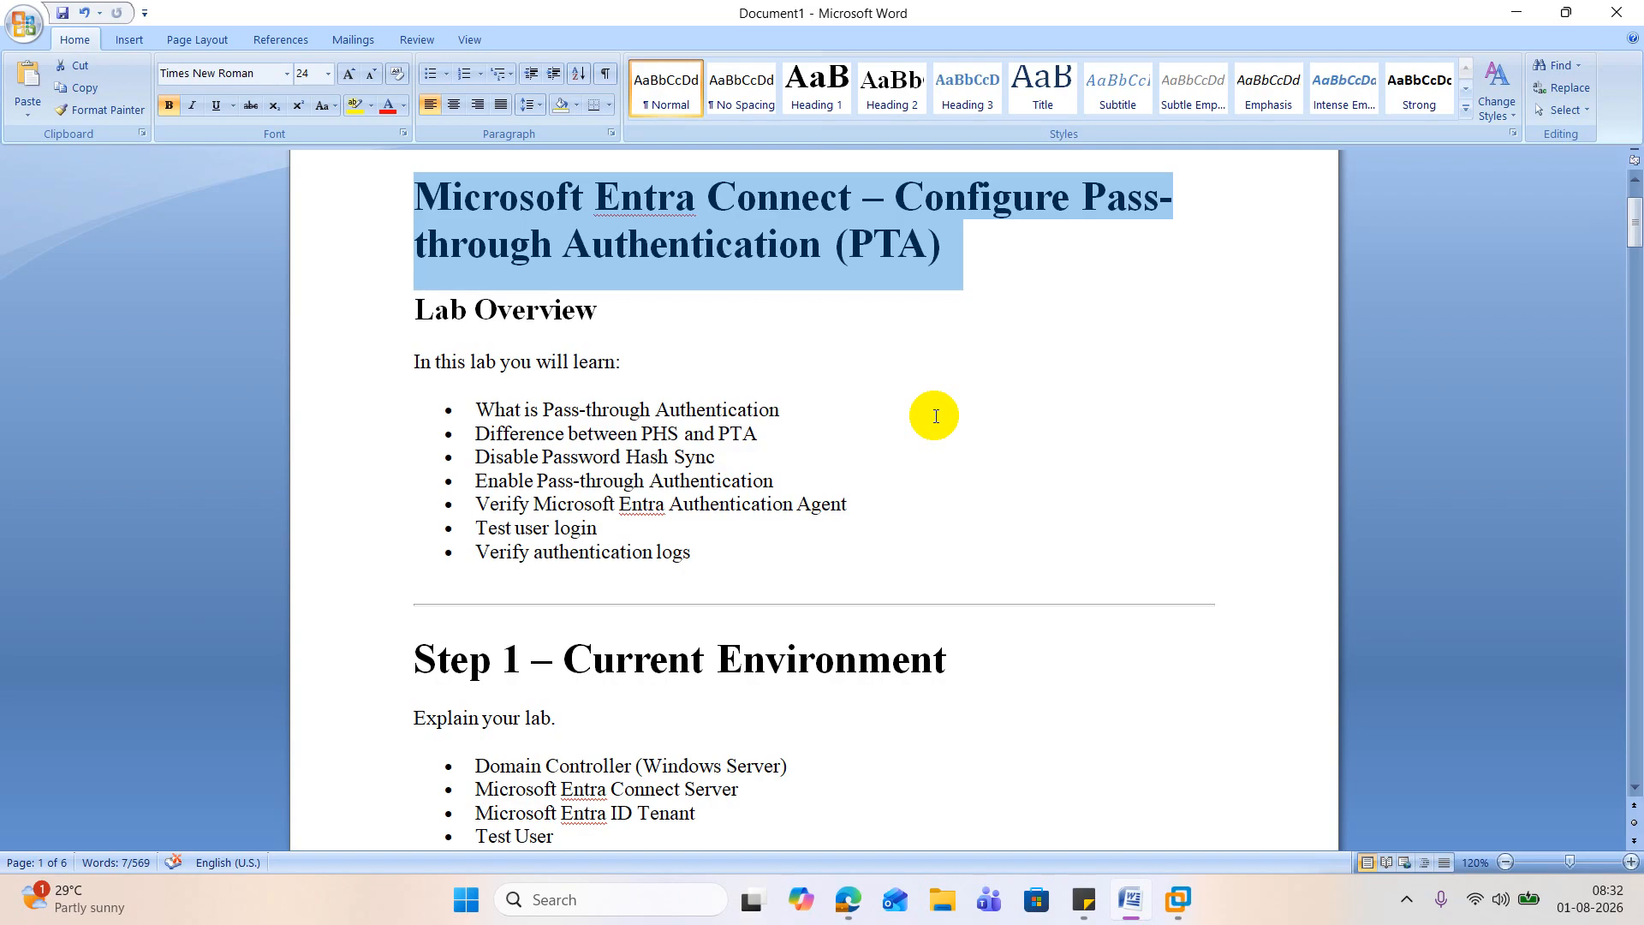
scroll(936, 416, "down", 5)
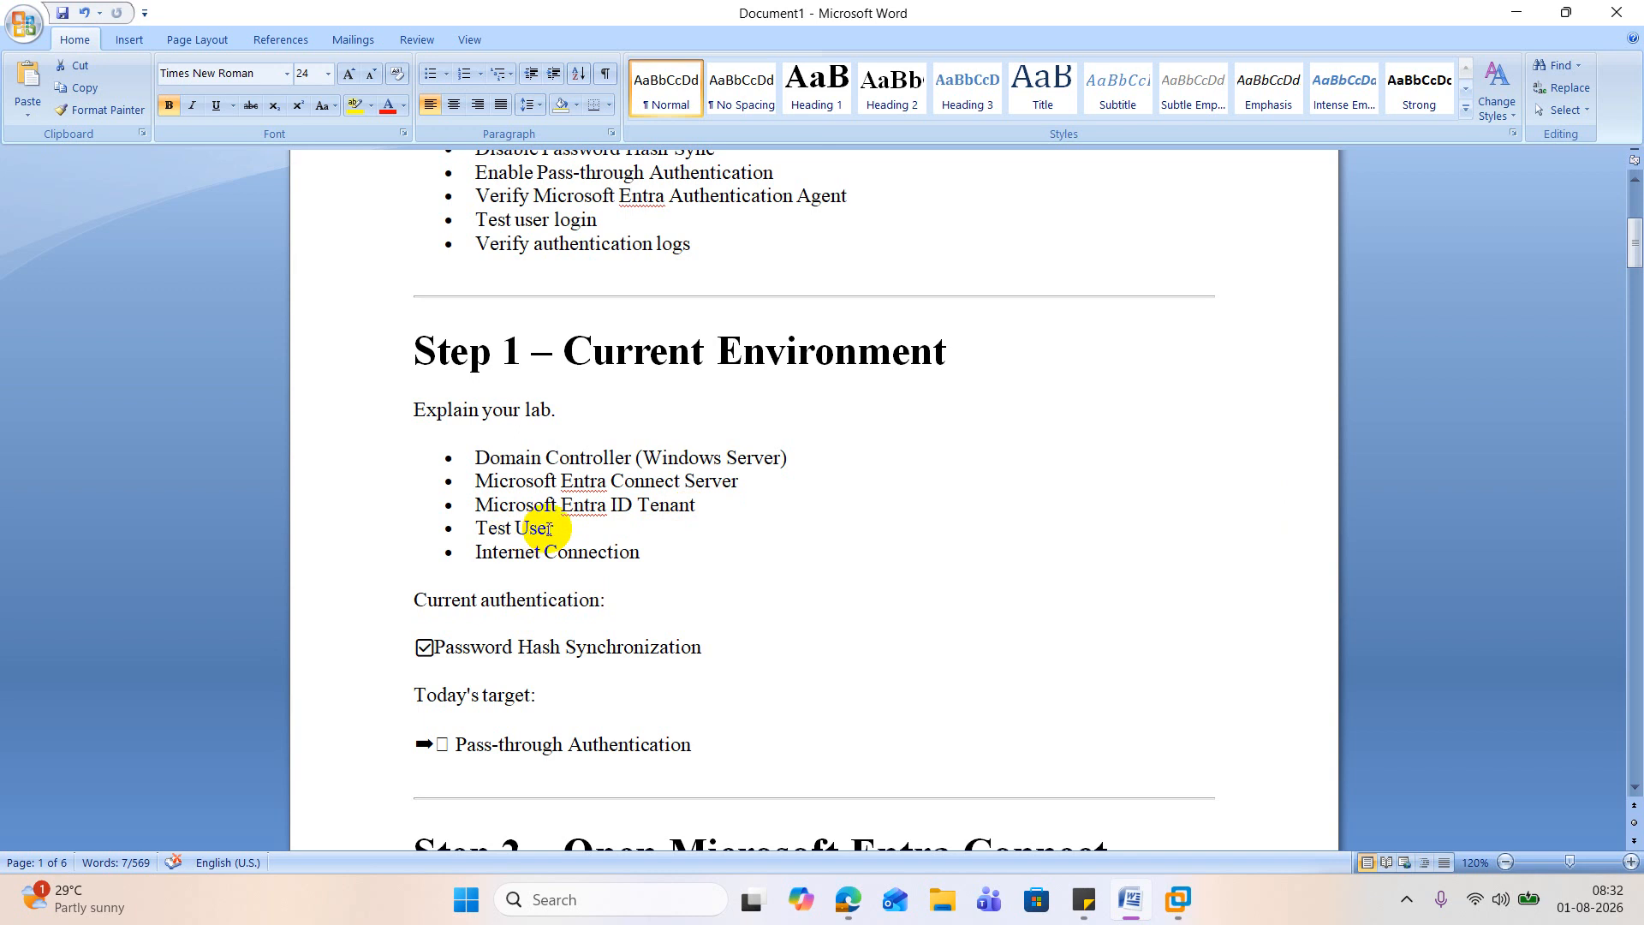
scroll(652, 550, "down", 3)
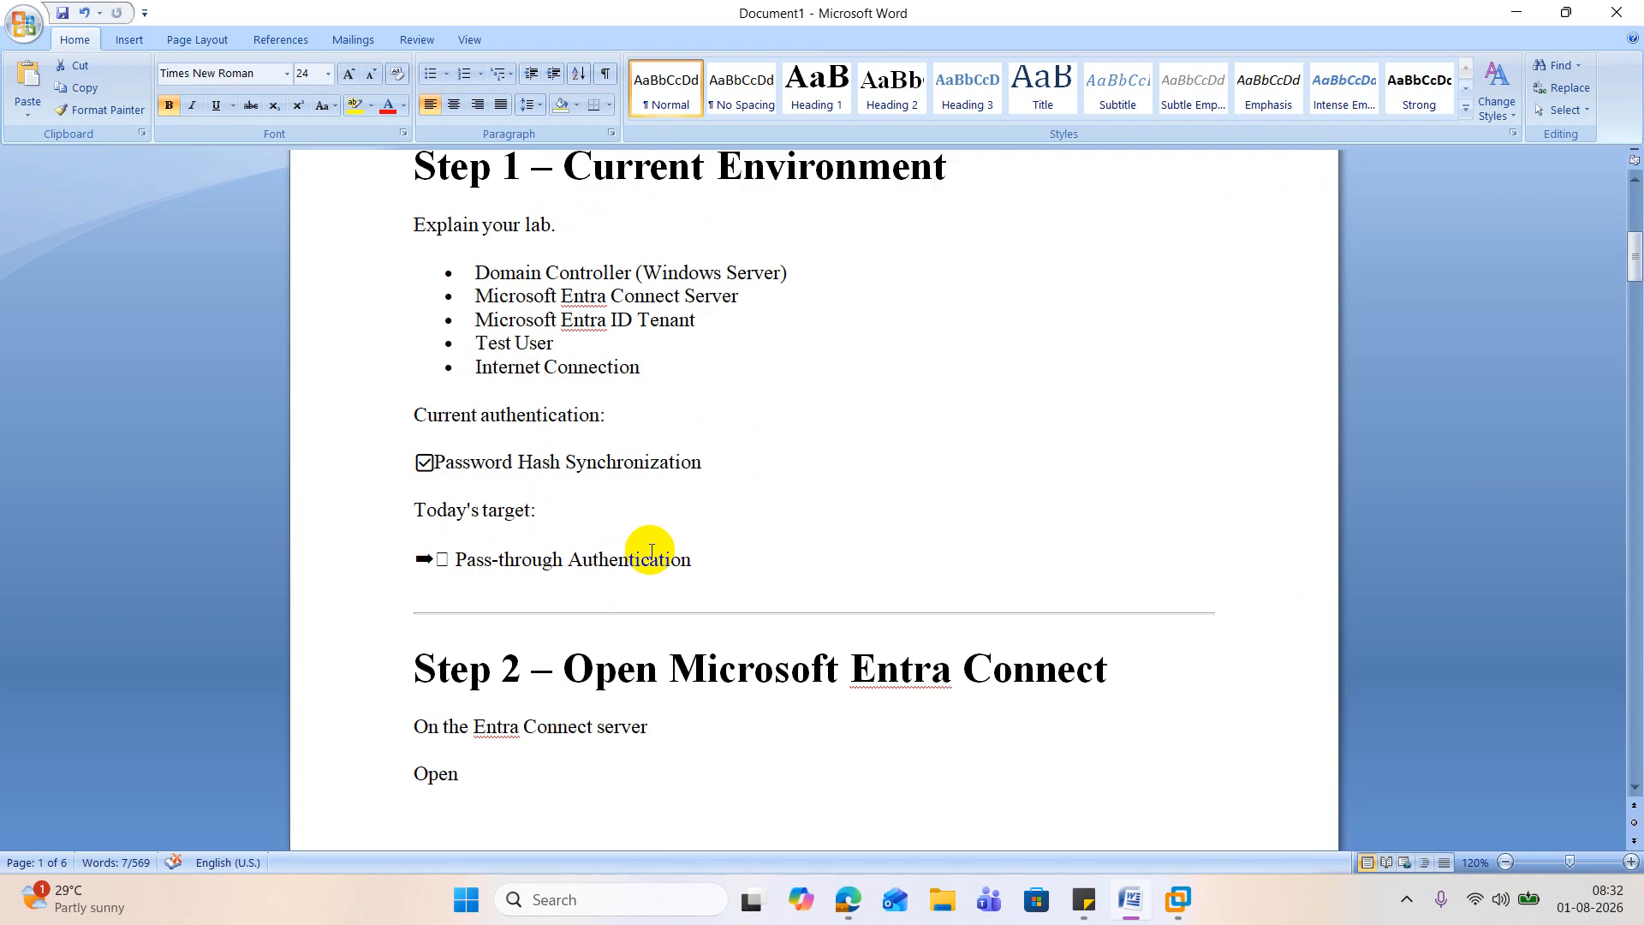
scroll(650, 551, "down", 5)
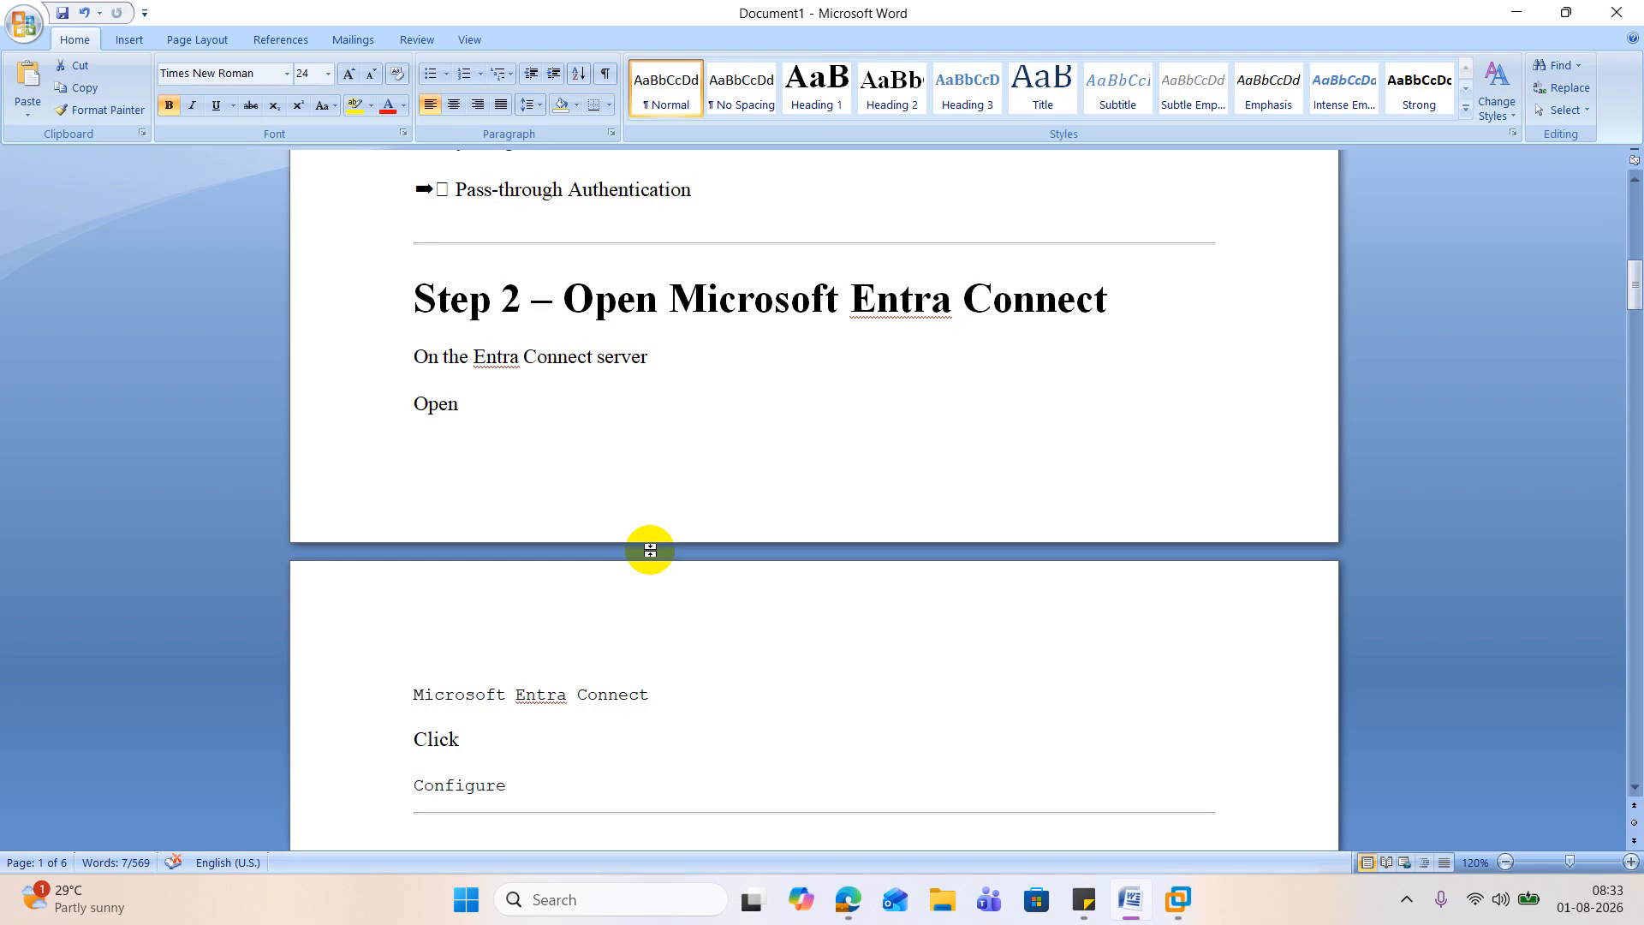
scroll(650, 550, "down", 3)
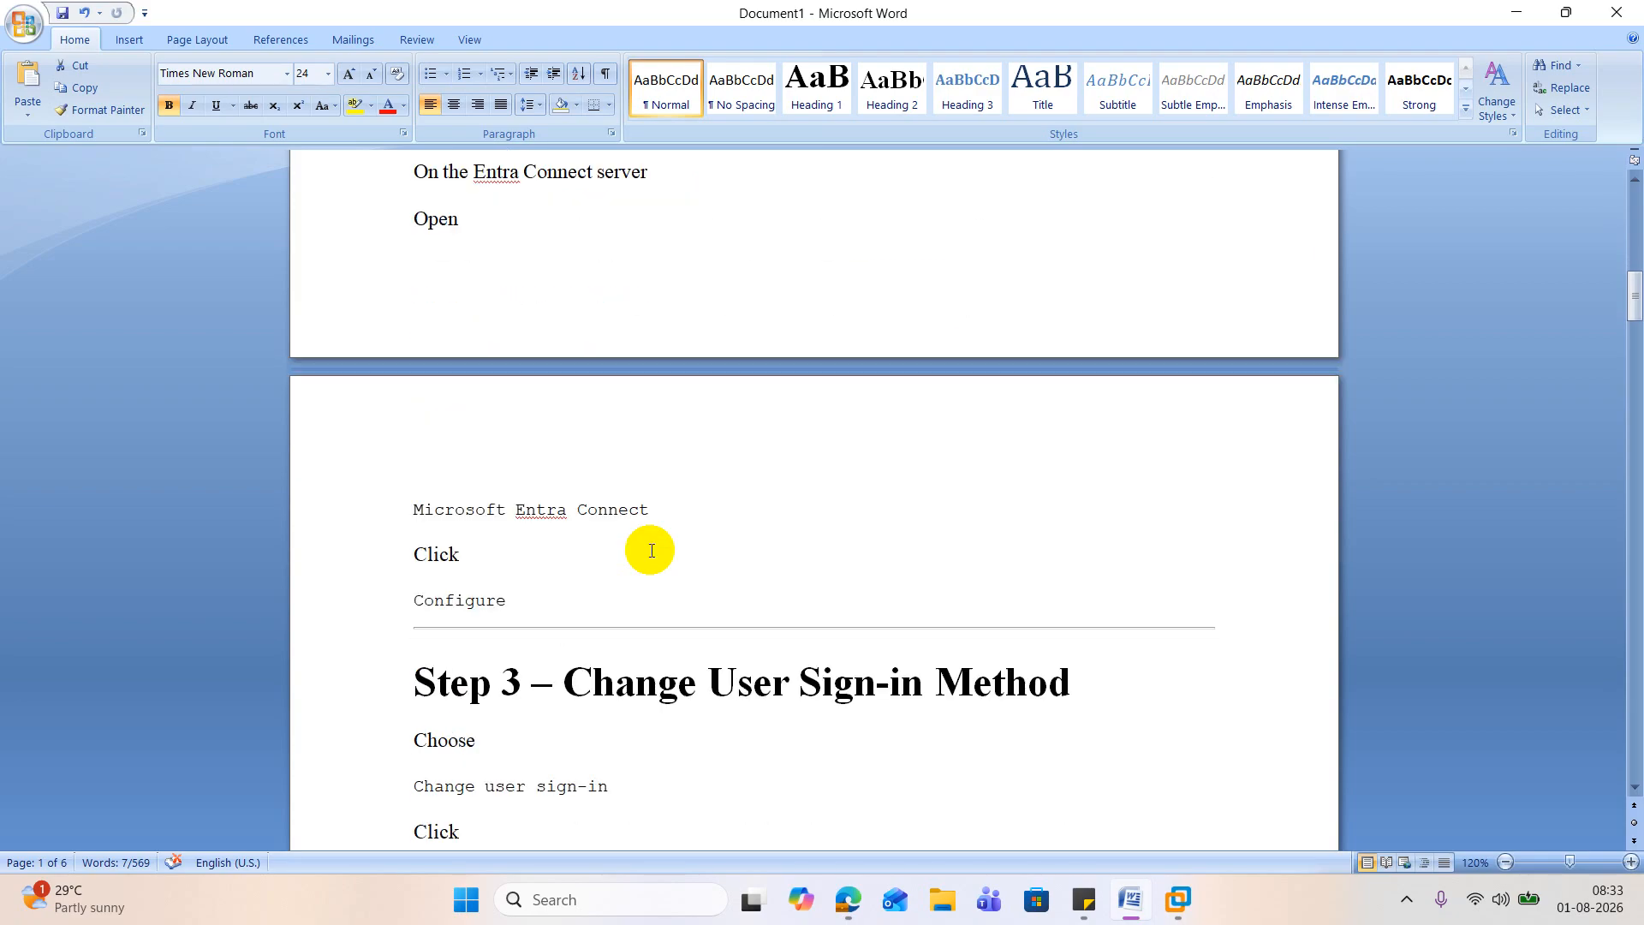
scroll(650, 550, "down", 3)
scroll(650, 551, "down", 3)
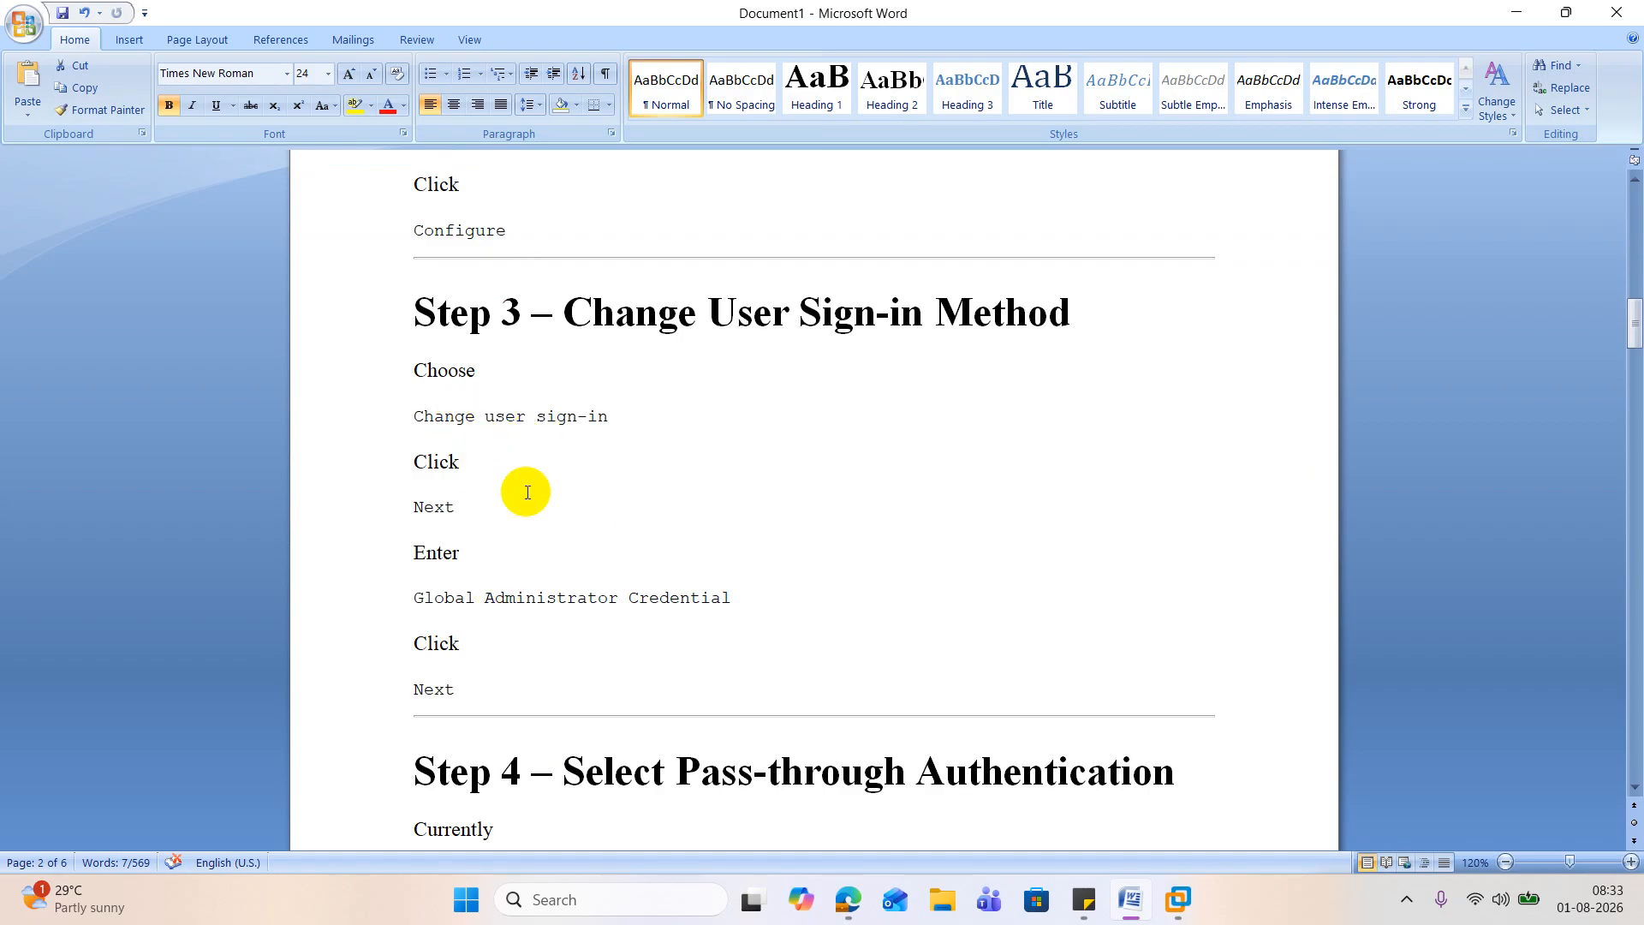
scroll(526, 492, "down", 3)
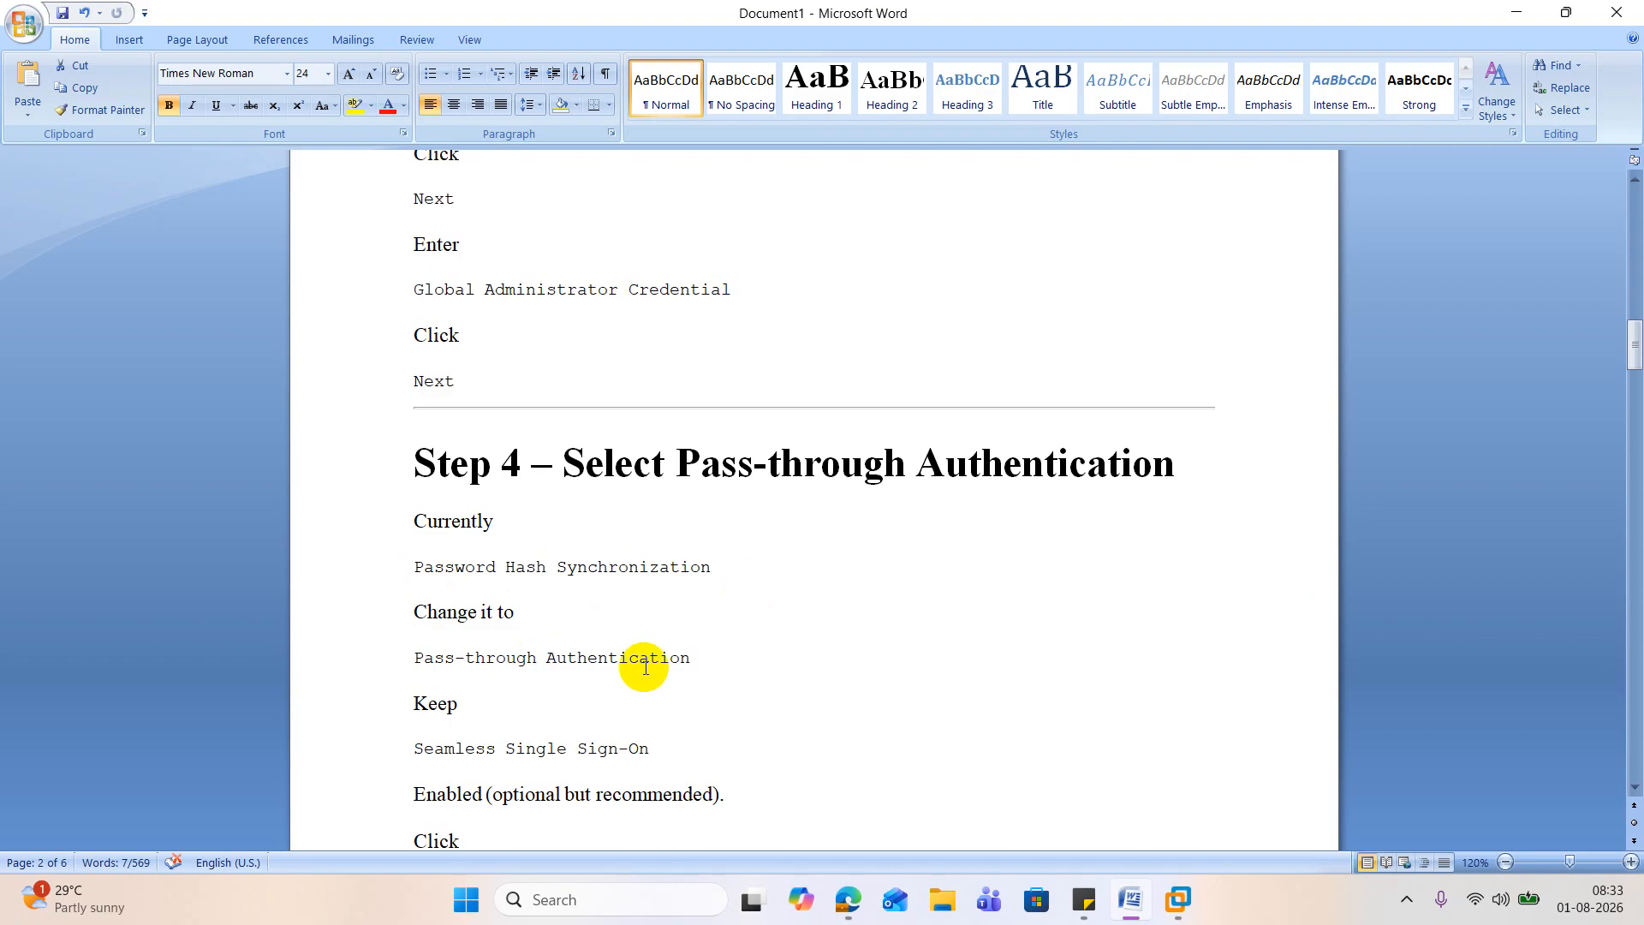
scroll(646, 667, "down", 1)
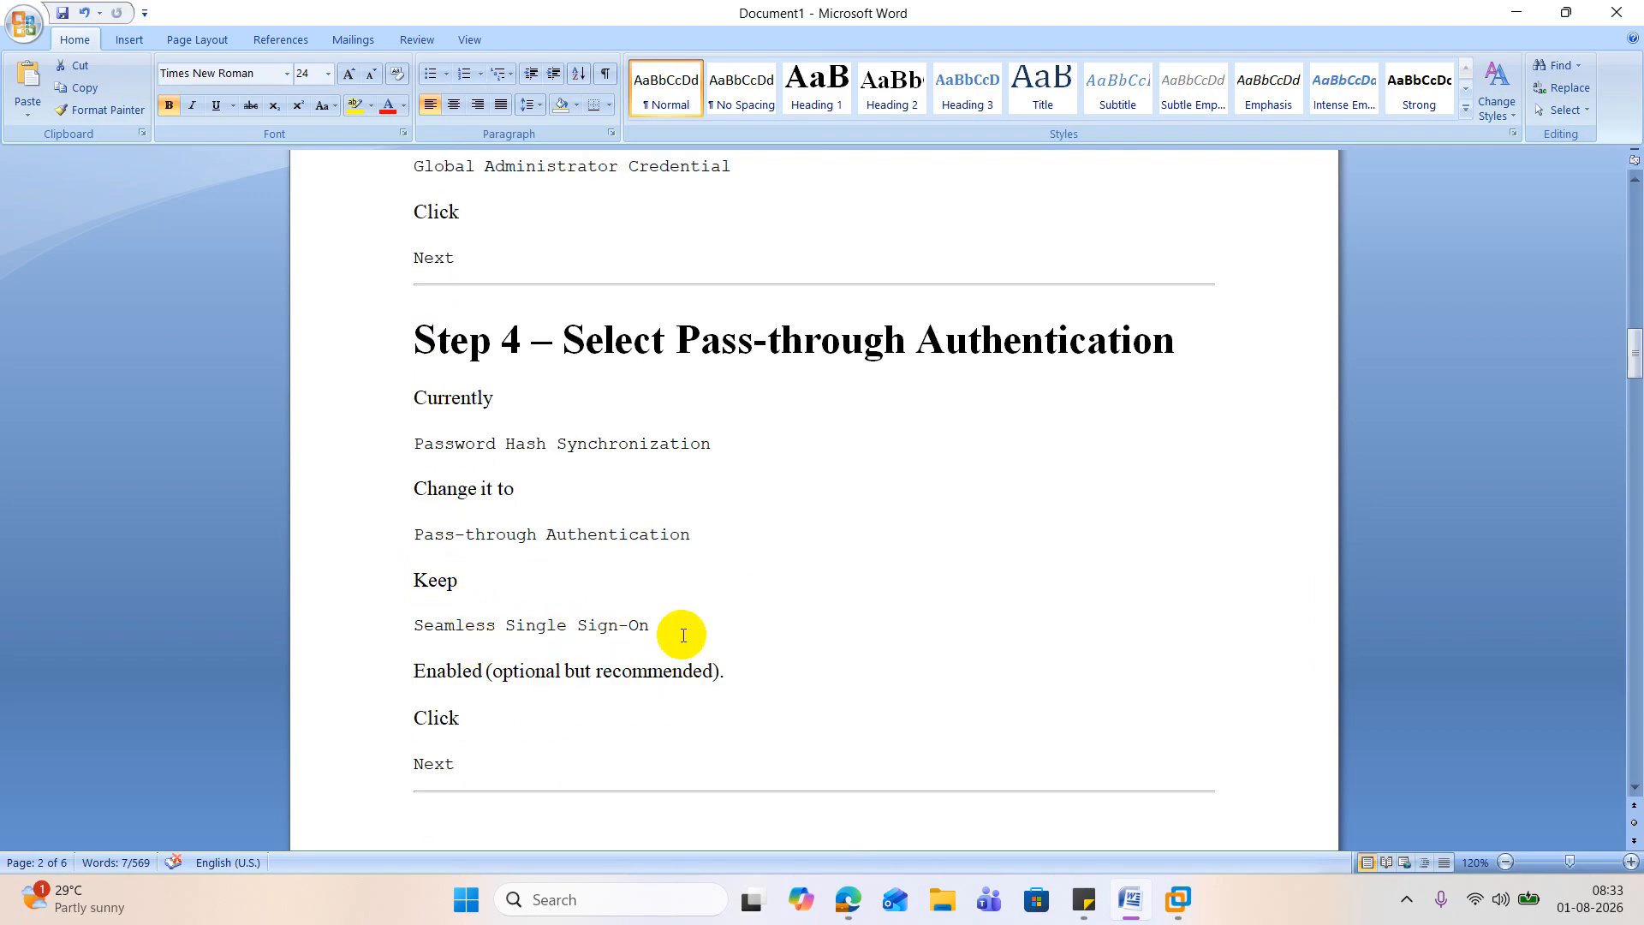
Step: Read Steps 5 to 8 of the lab guide, covering the Authentication Agent installation, its verification and the login test
scroll(677, 632, "down", 5)
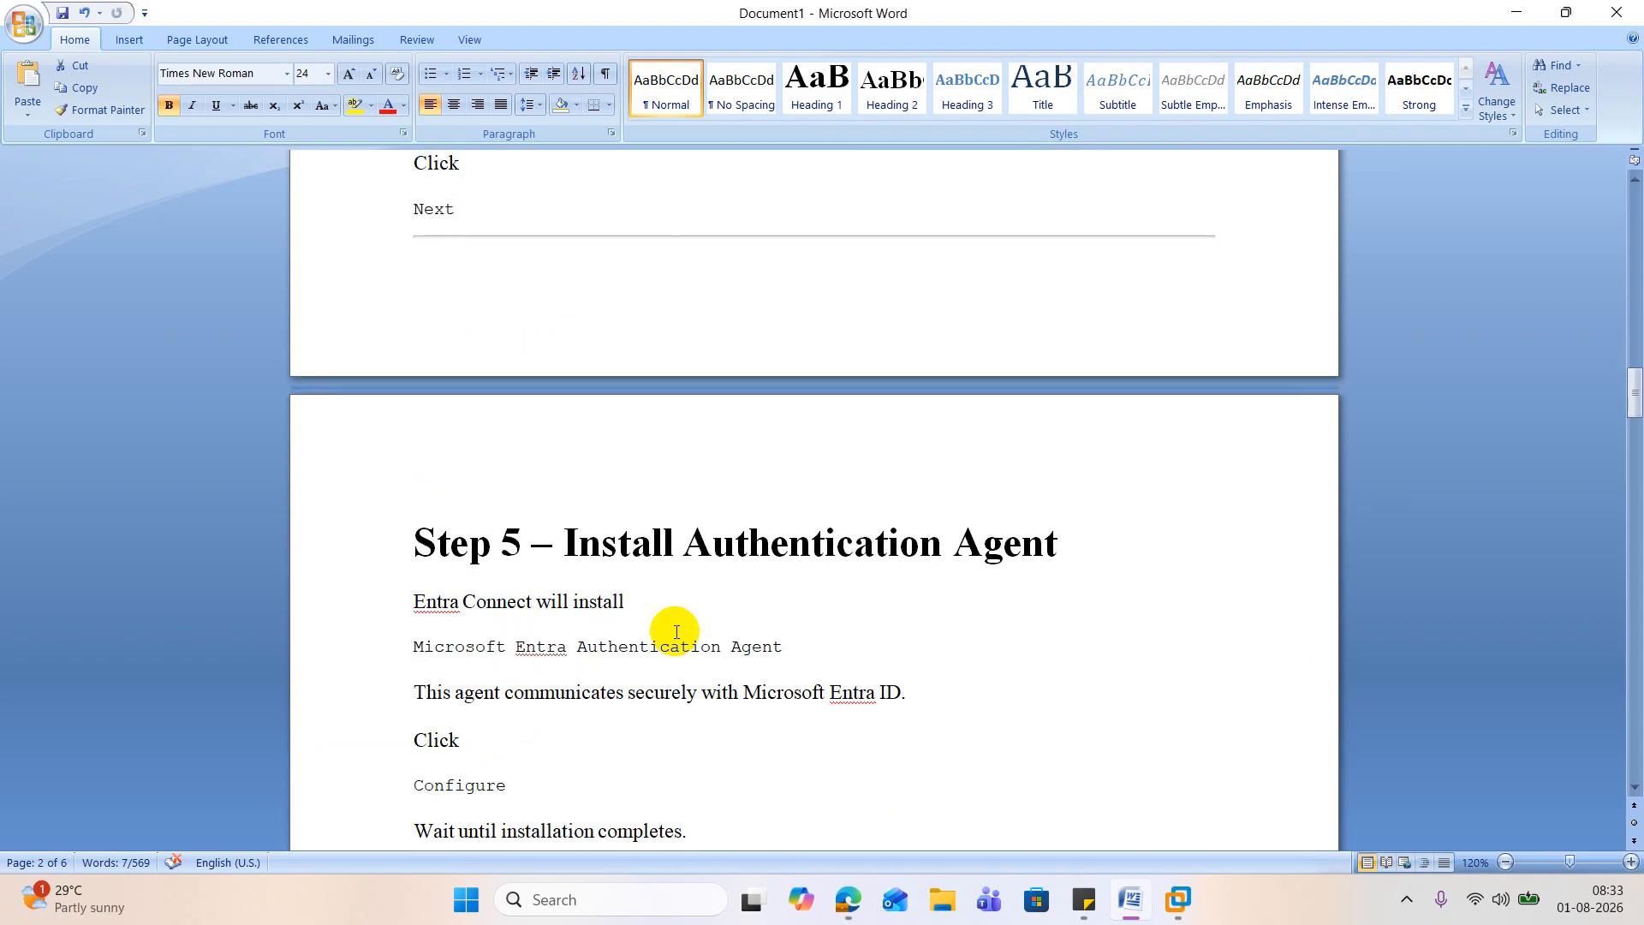
scroll(676, 632, "down", 1)
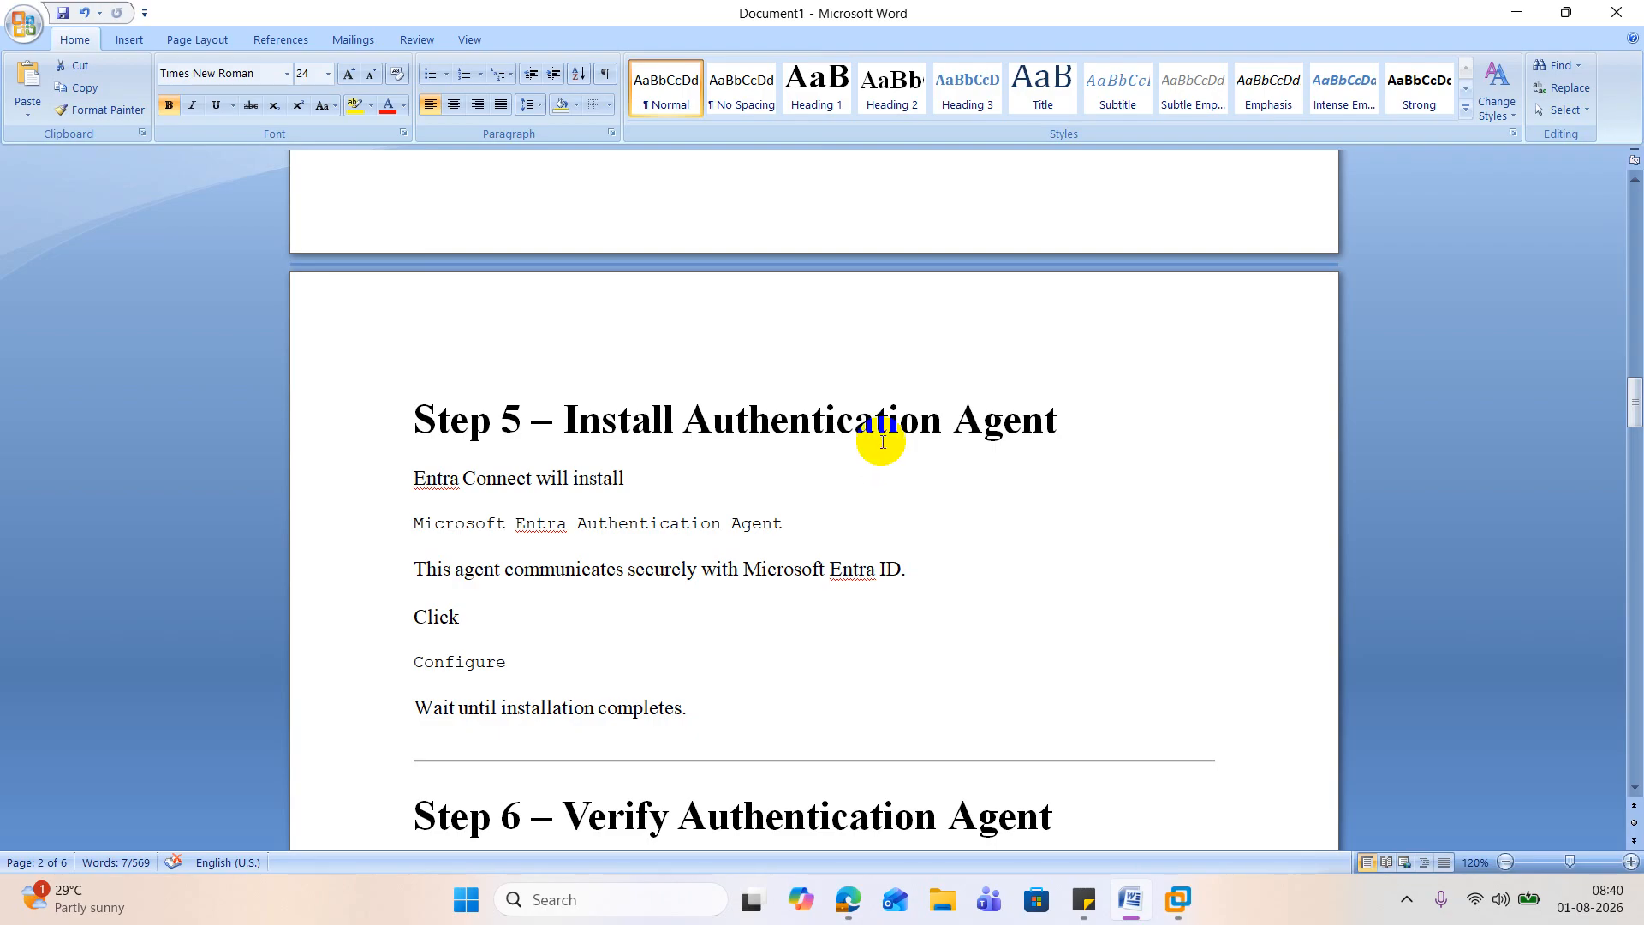
scroll(877, 433, "down", 2)
scroll(876, 433, "down", 3)
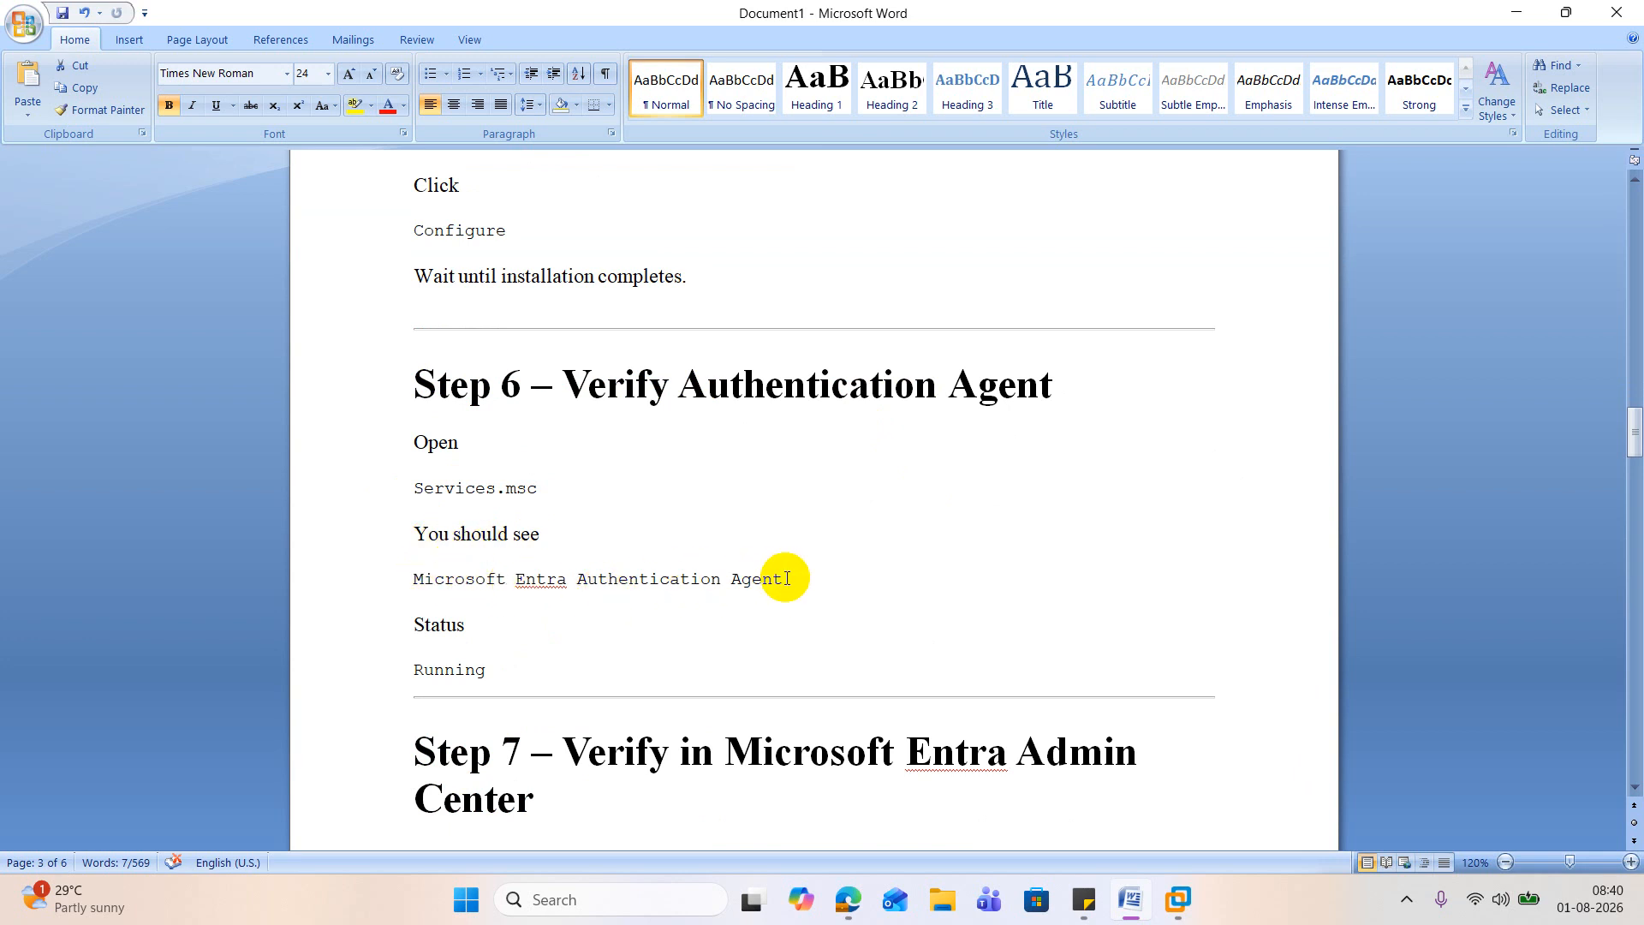
scroll(788, 576, "down", 6)
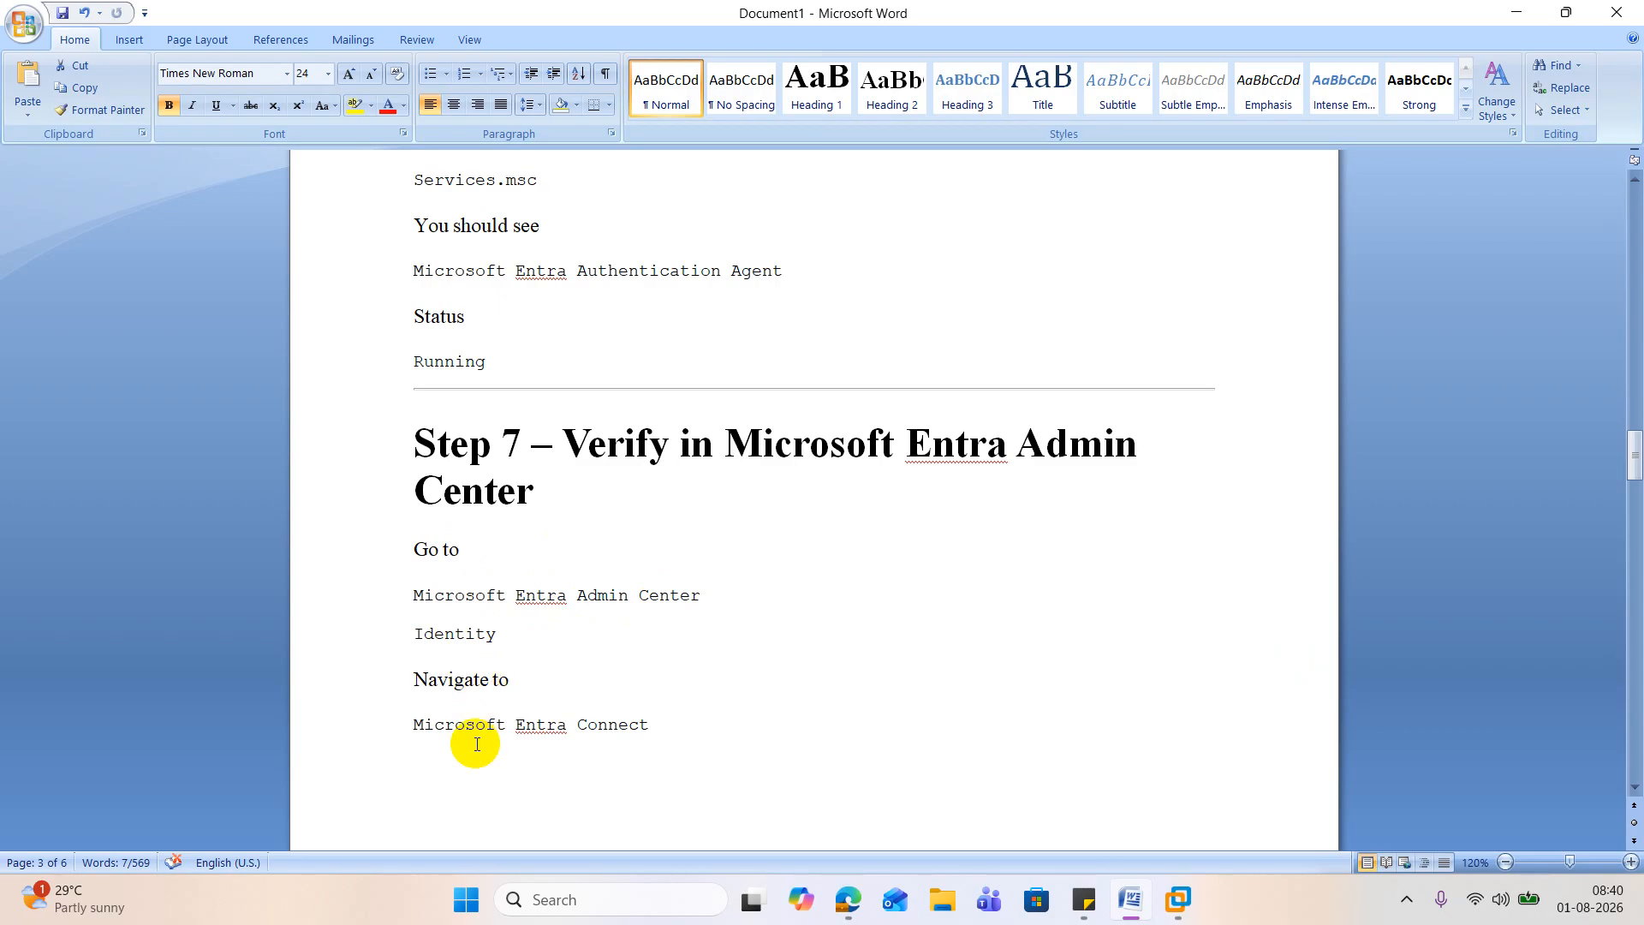
scroll(685, 702, "down", 5)
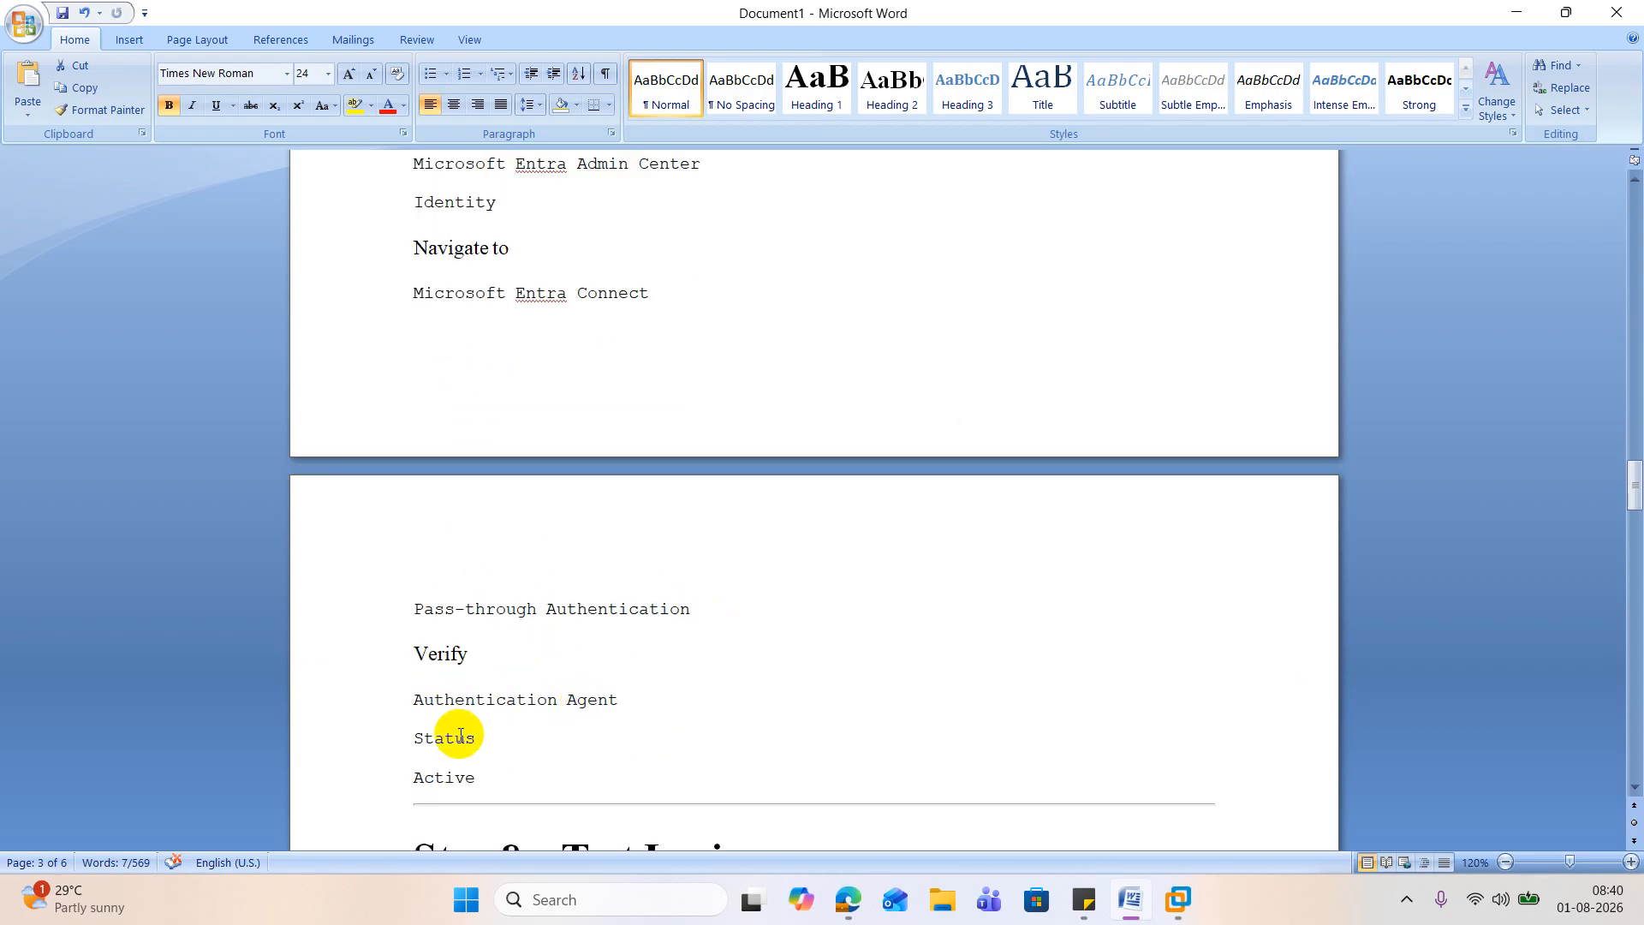
scroll(488, 753, "down", 3)
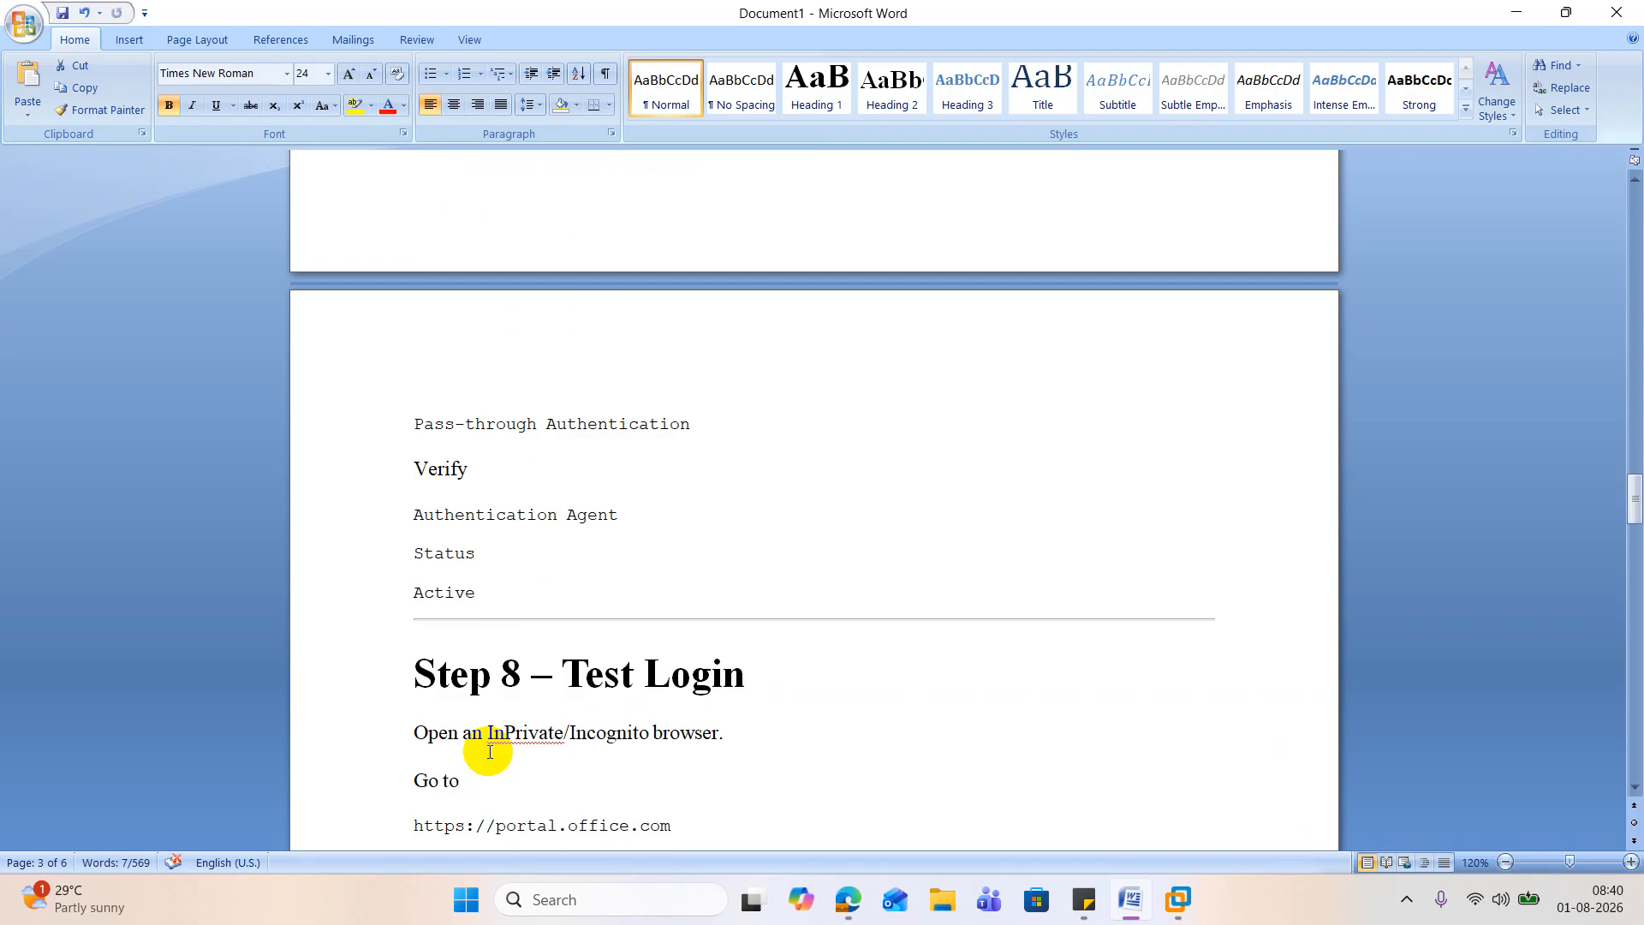
scroll(514, 719, "down", 3)
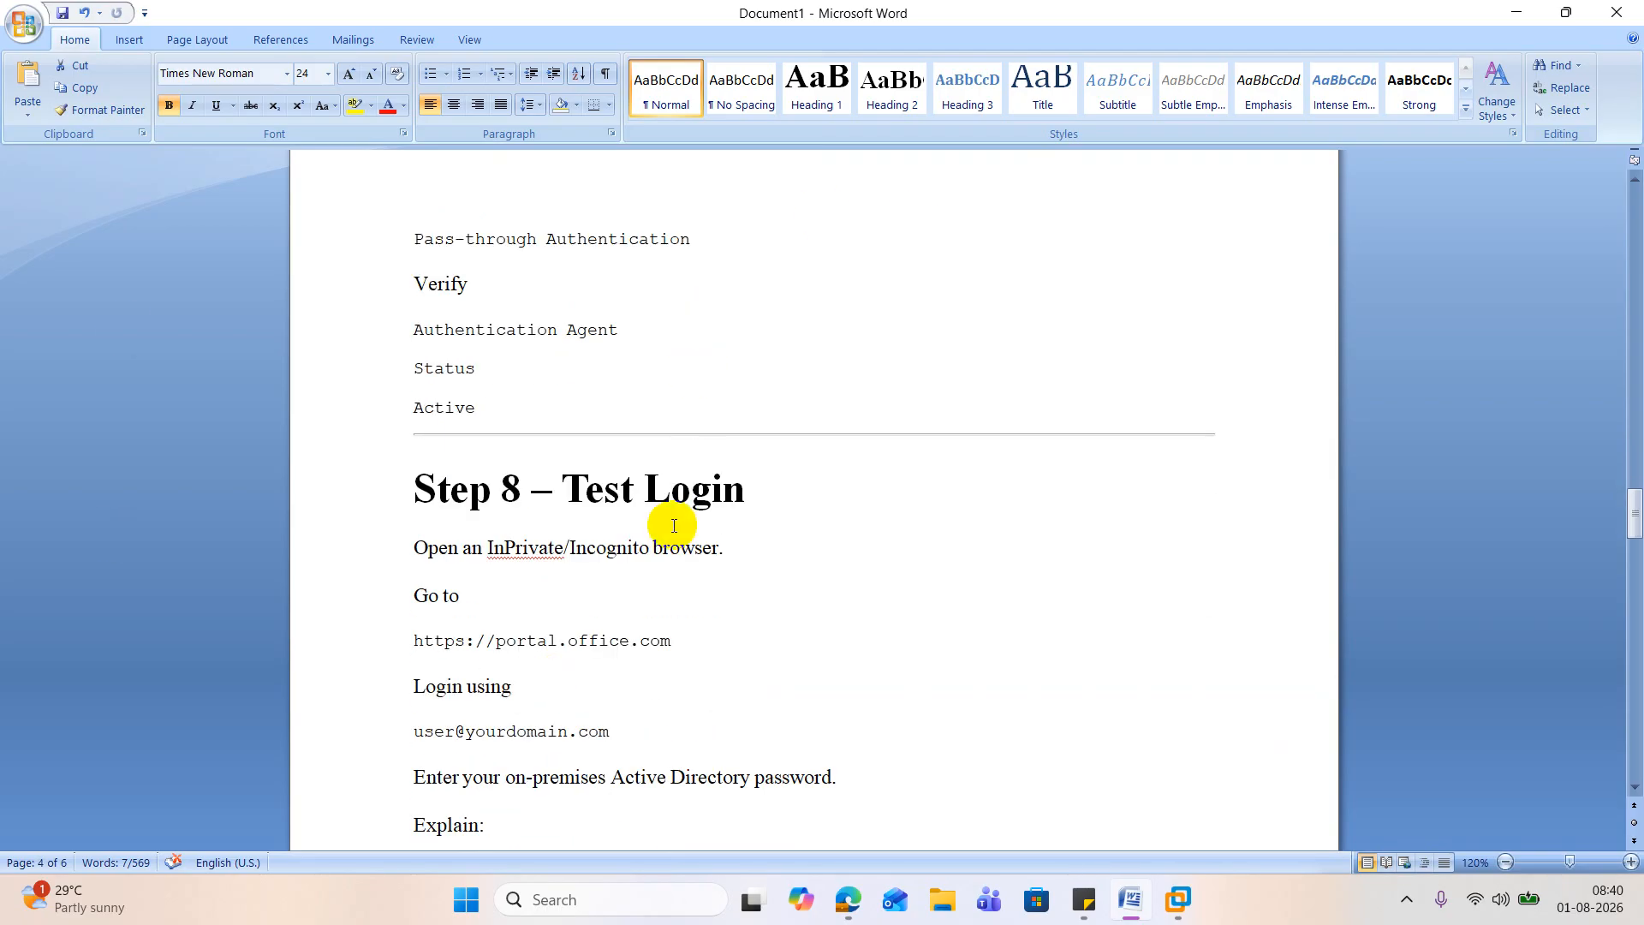
Step: Return to VMware Workstation, unlock the EntraSyncConnector virtual machine and sign in with the account password
left_click(1513, 12)
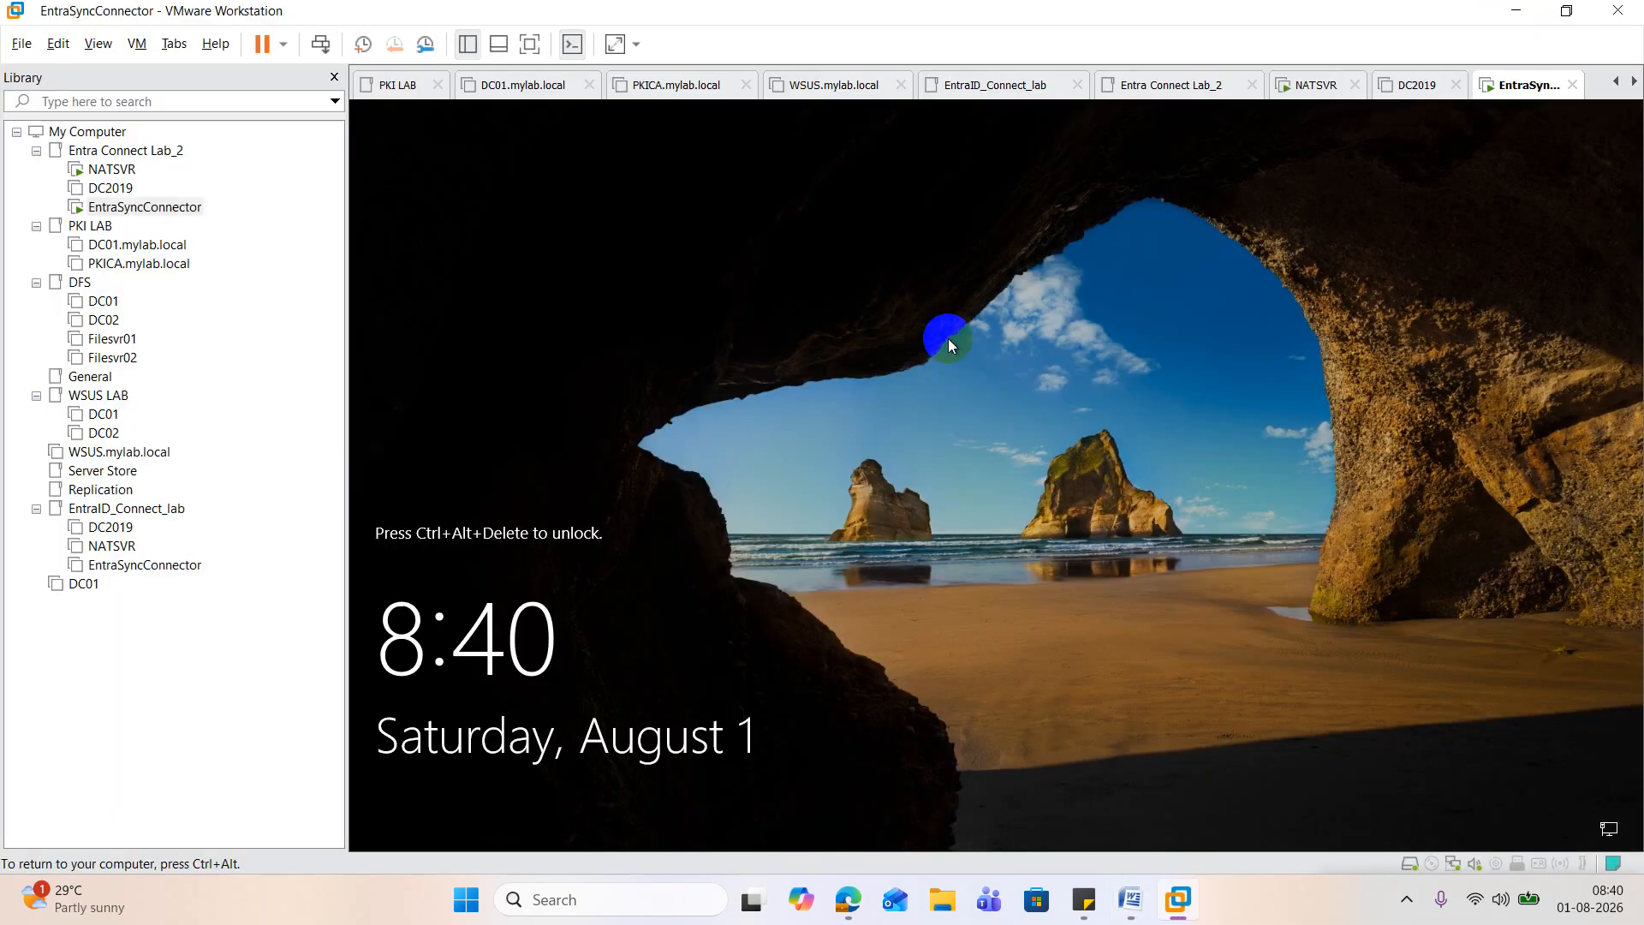
right_click(169, 208)
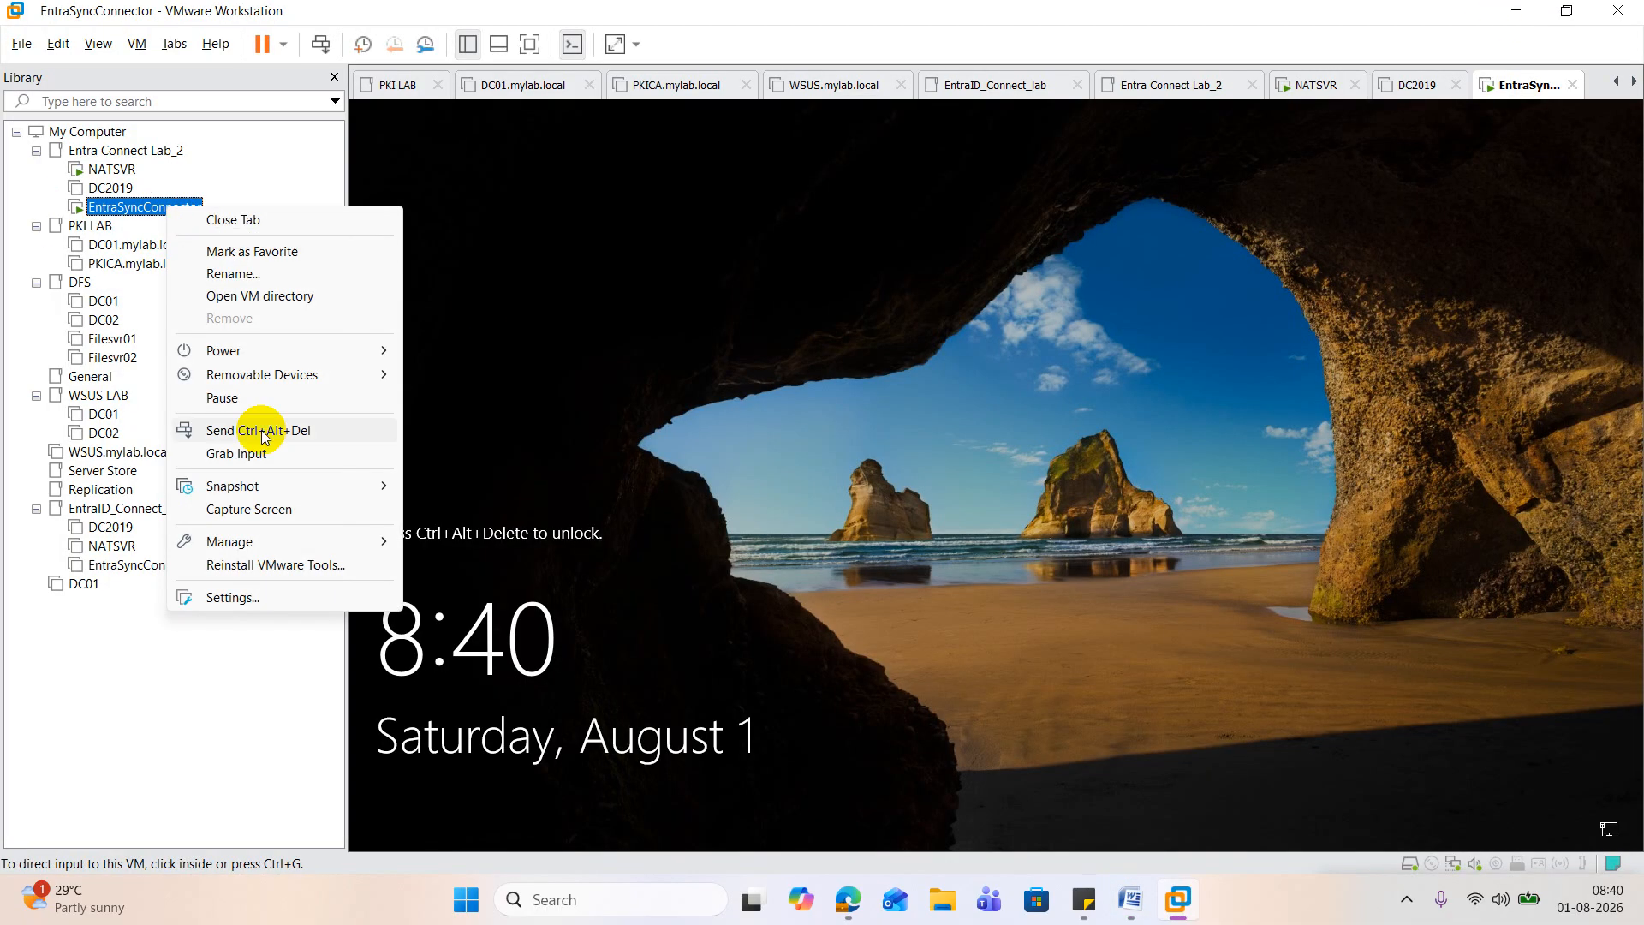
left_click(272, 435)
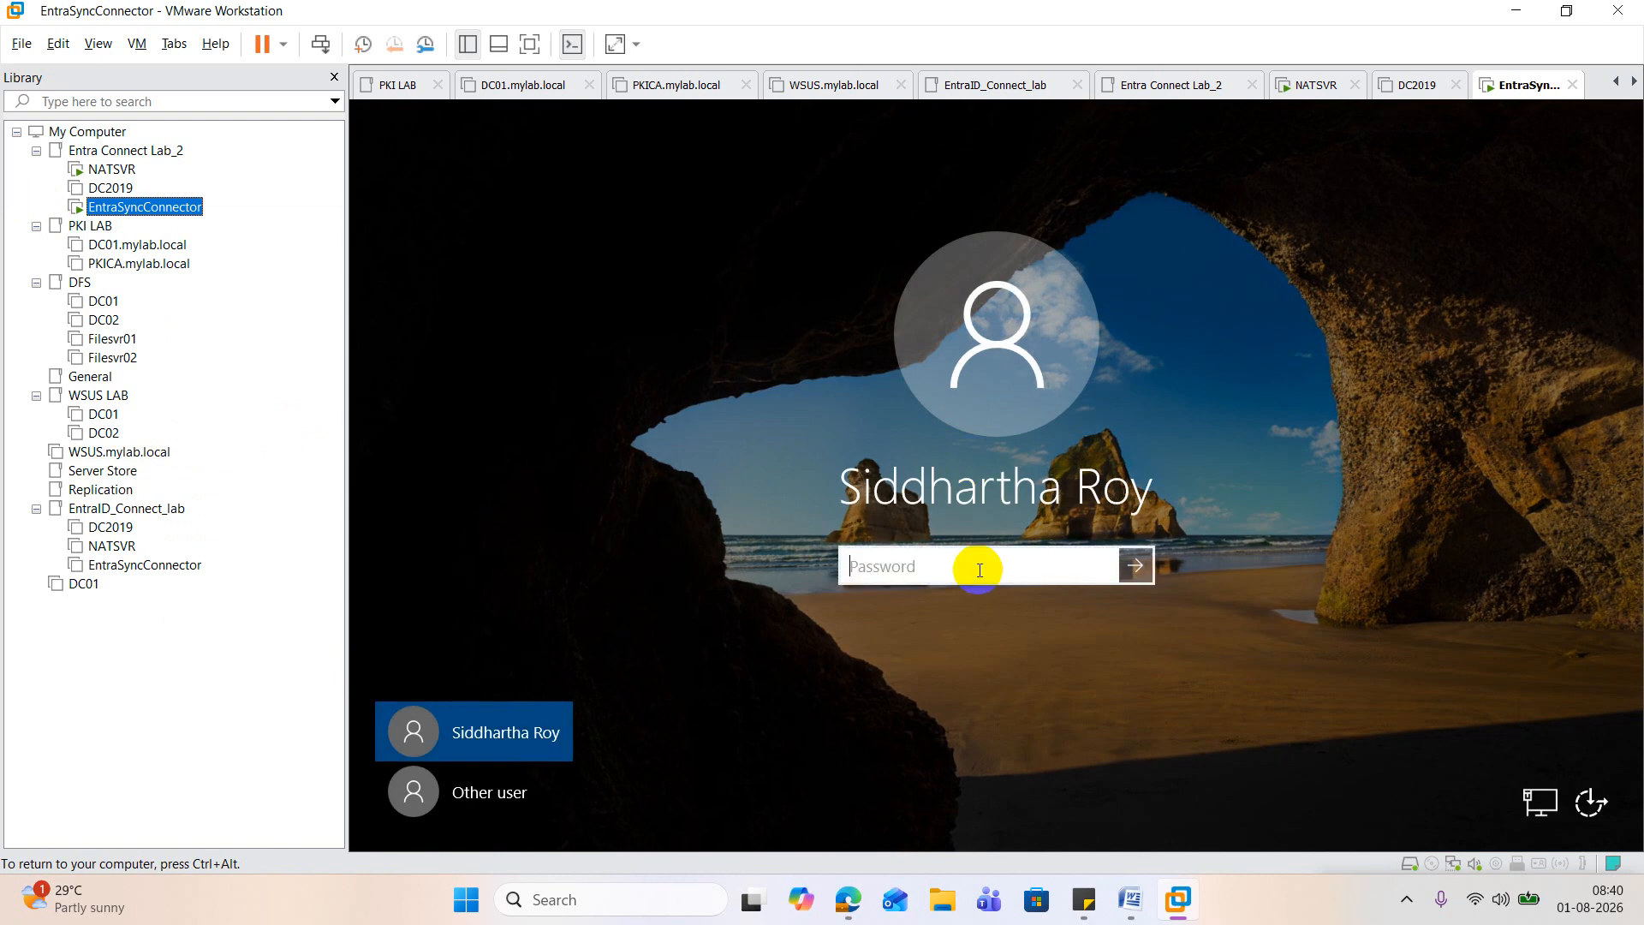
left_click(980, 571)
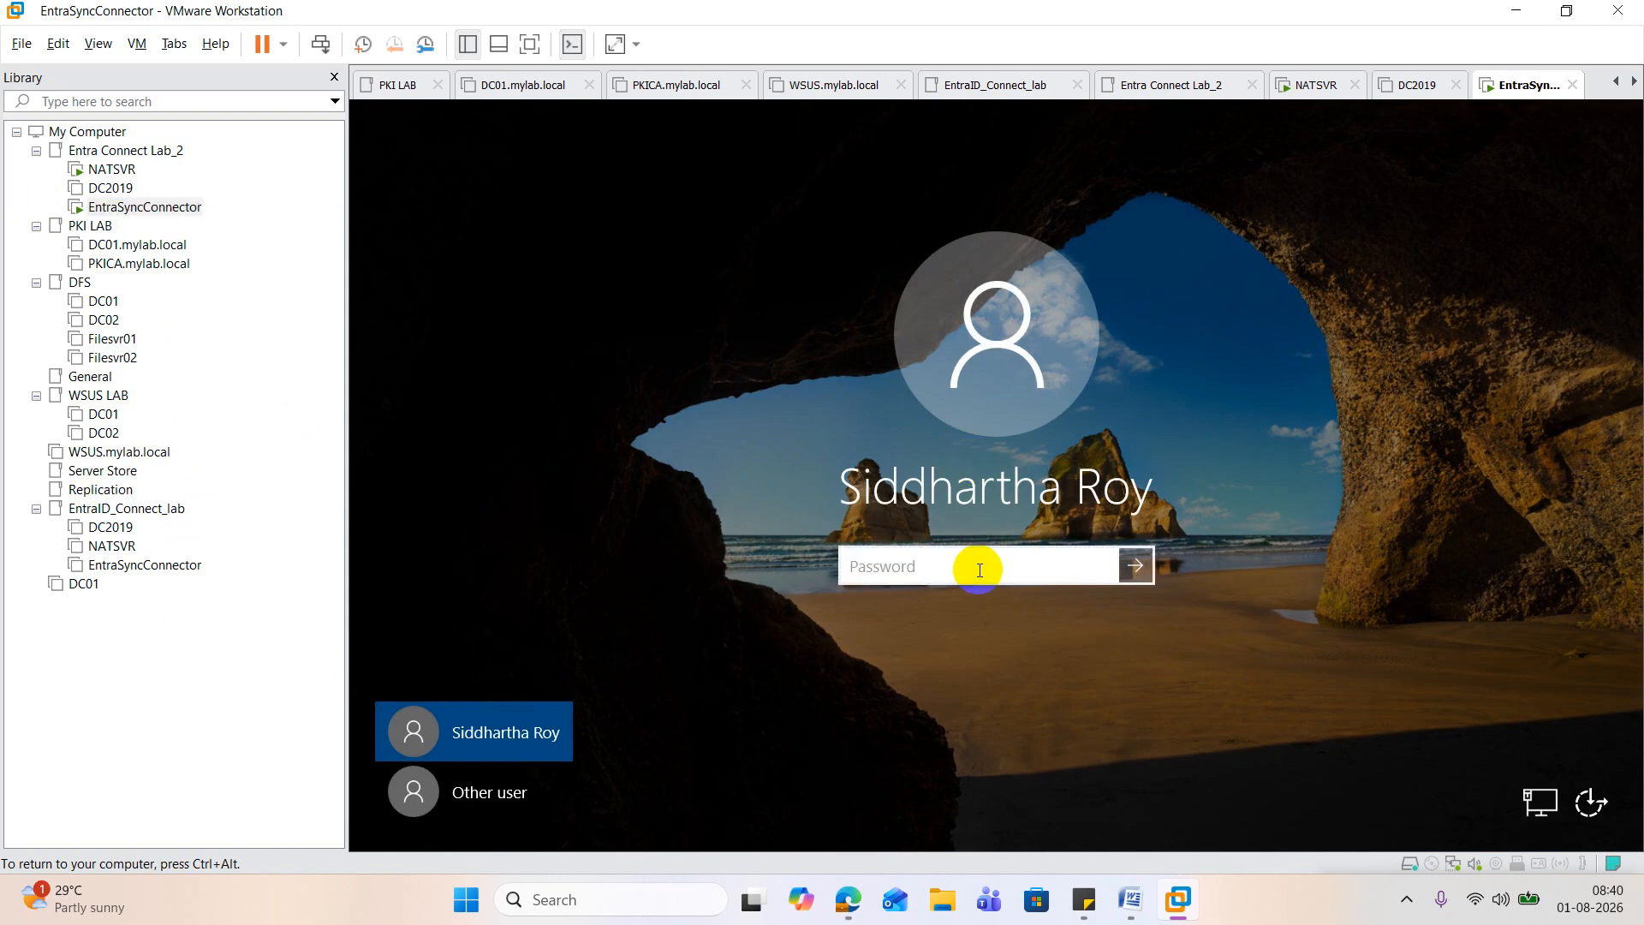
type("************")
key("Return")
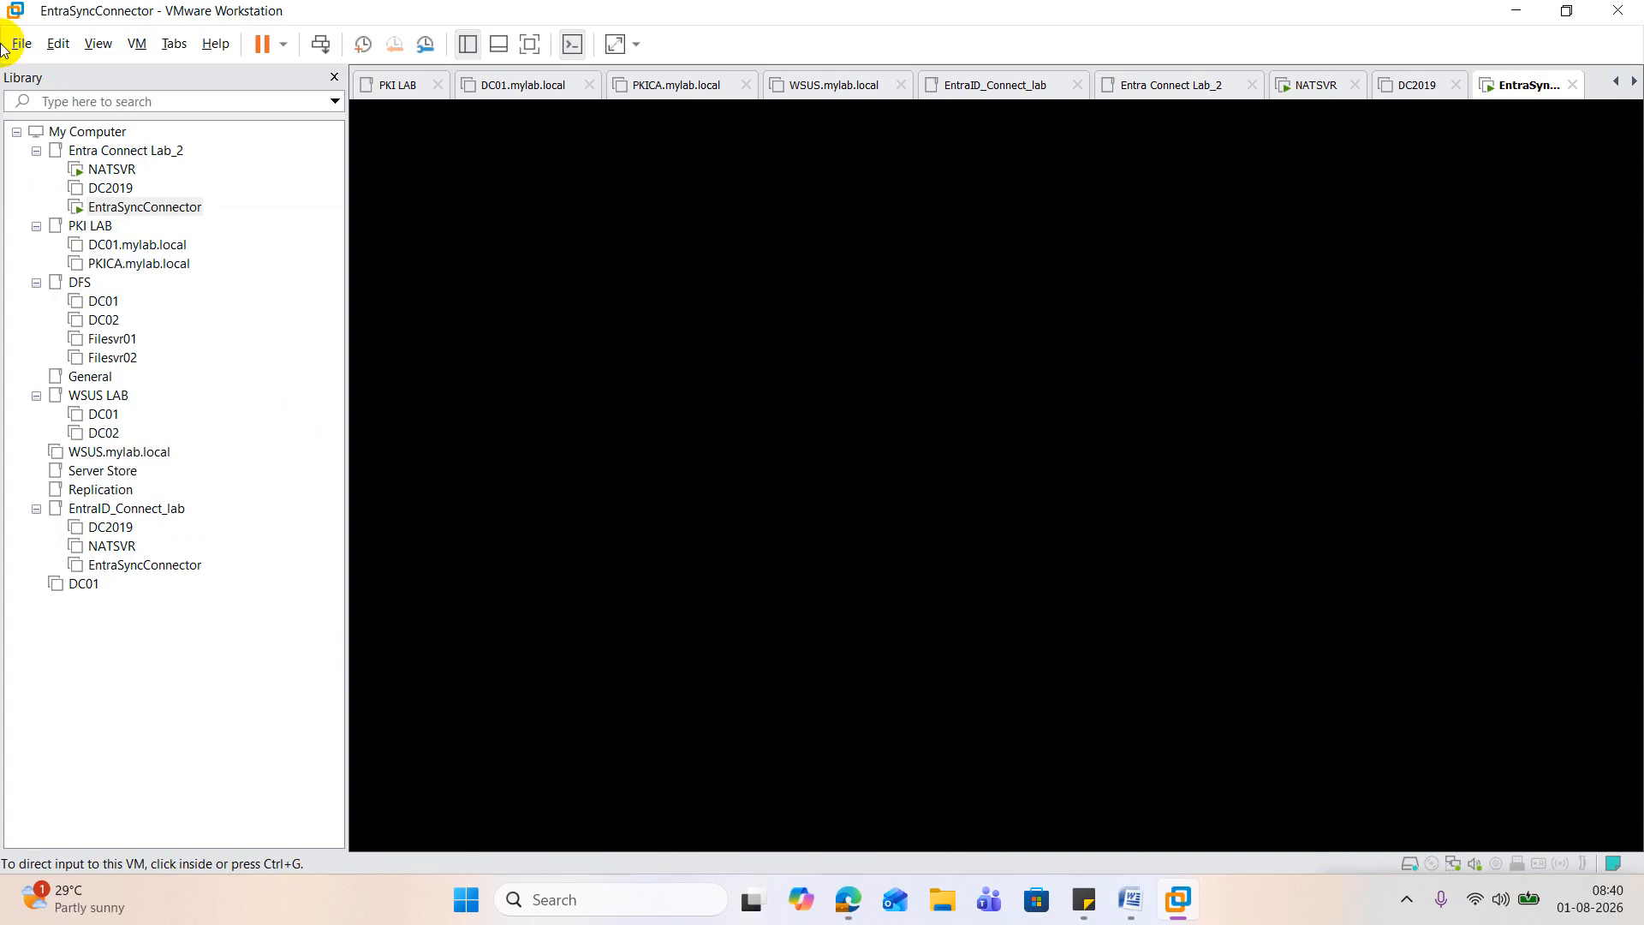
Step: Power on the DC2019 virtual machine, agreeing to retry its unavailable device at each start, and cancel the Shutdown Event Tracker on EntraSyncConnector
left_click(111, 188)
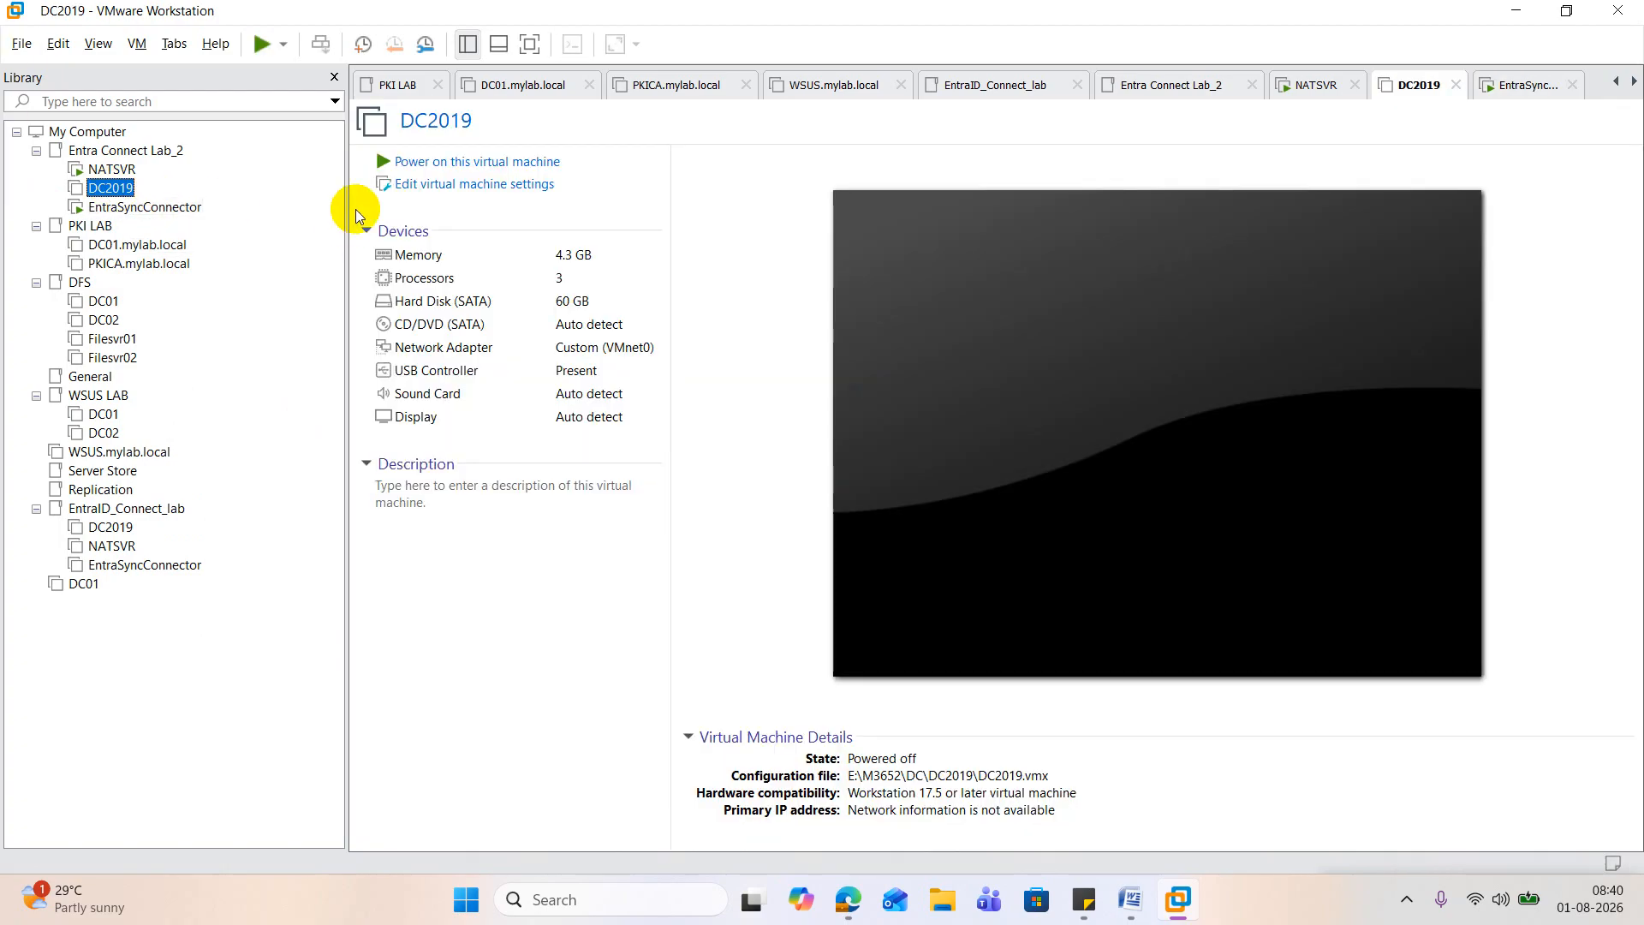
left_click(438, 161)
left_click(174, 206)
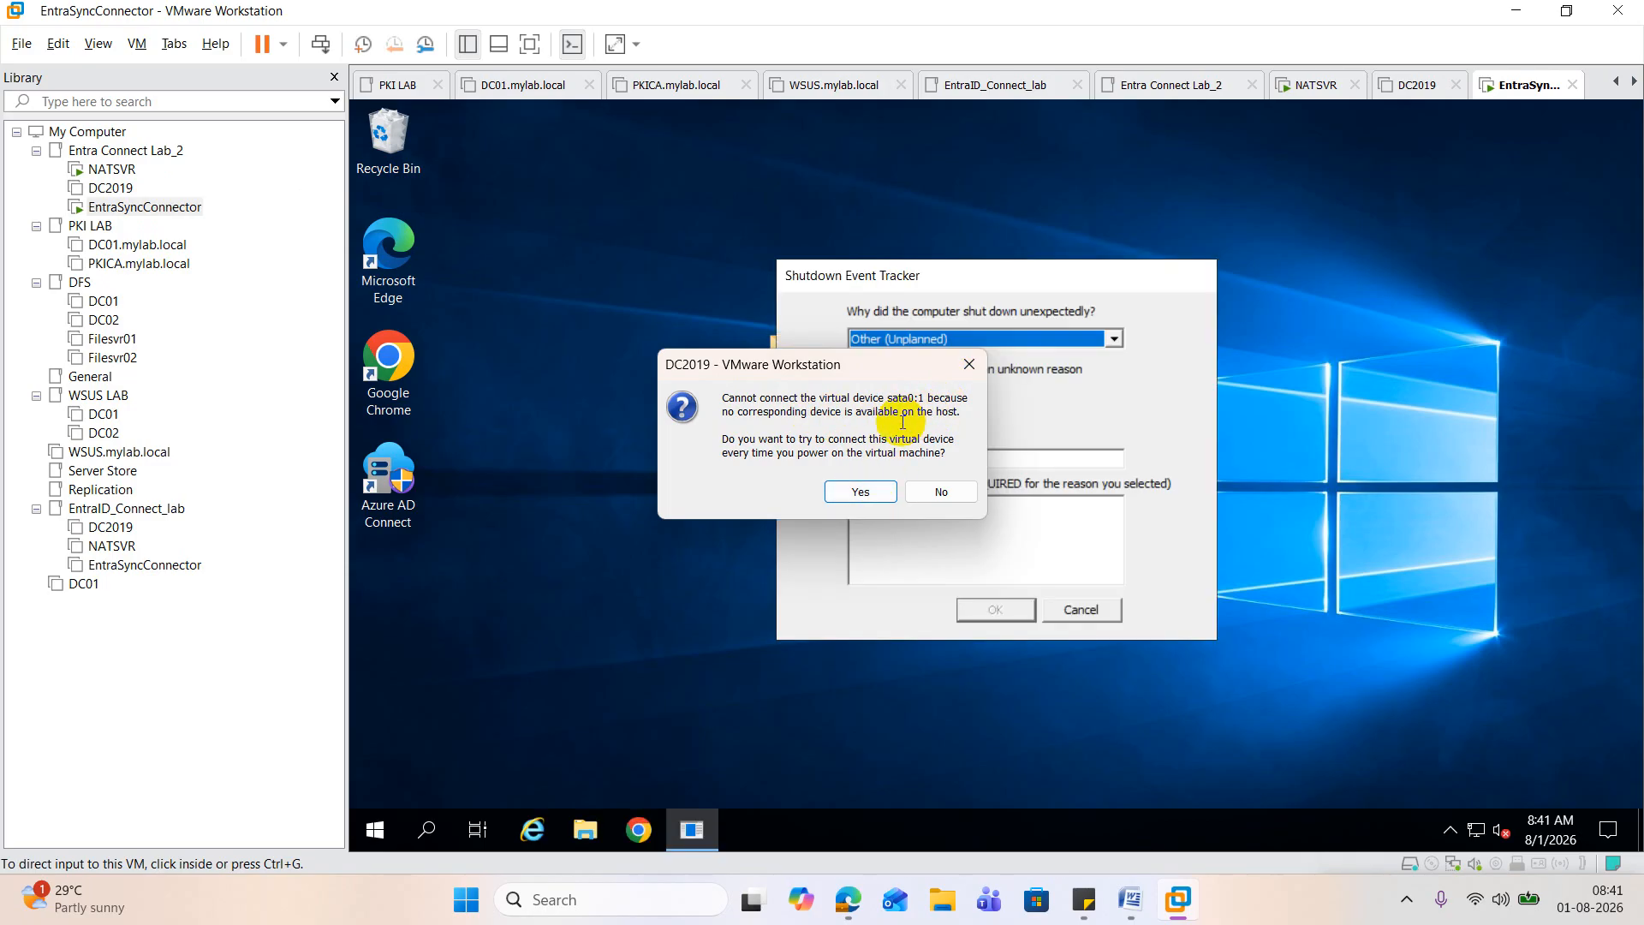
left_click(861, 490)
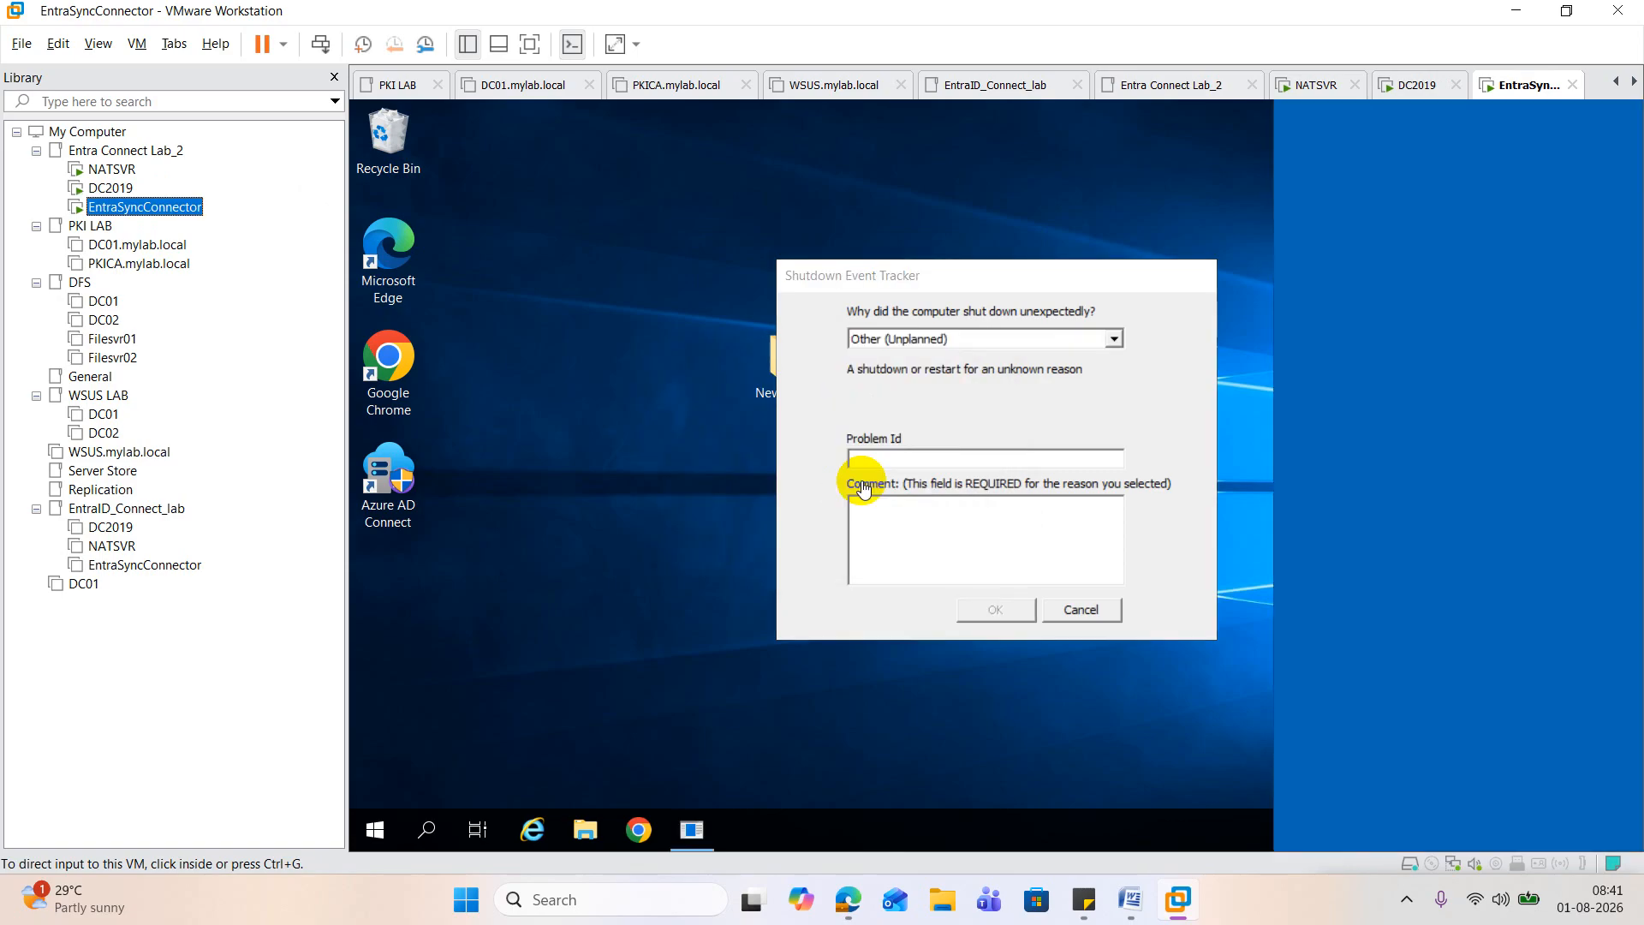
left_click(1083, 610)
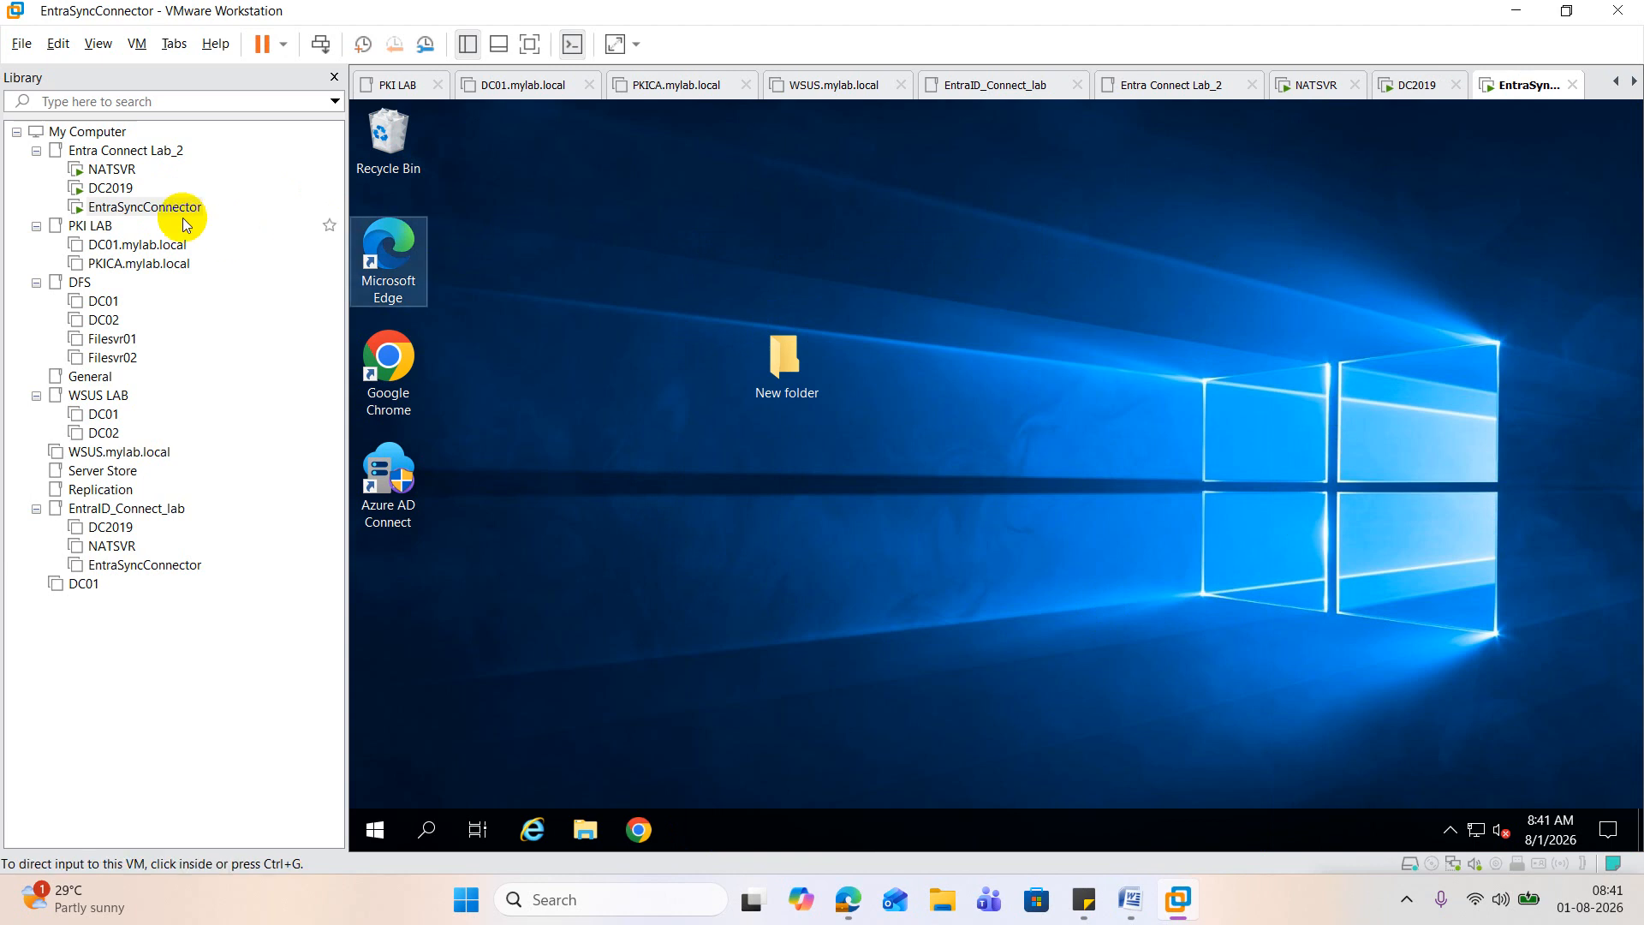
Step: Check the DC2019 virtual machine's startup screen, return to EntraSyncConnector and close Server Manager there
left_click(109, 187)
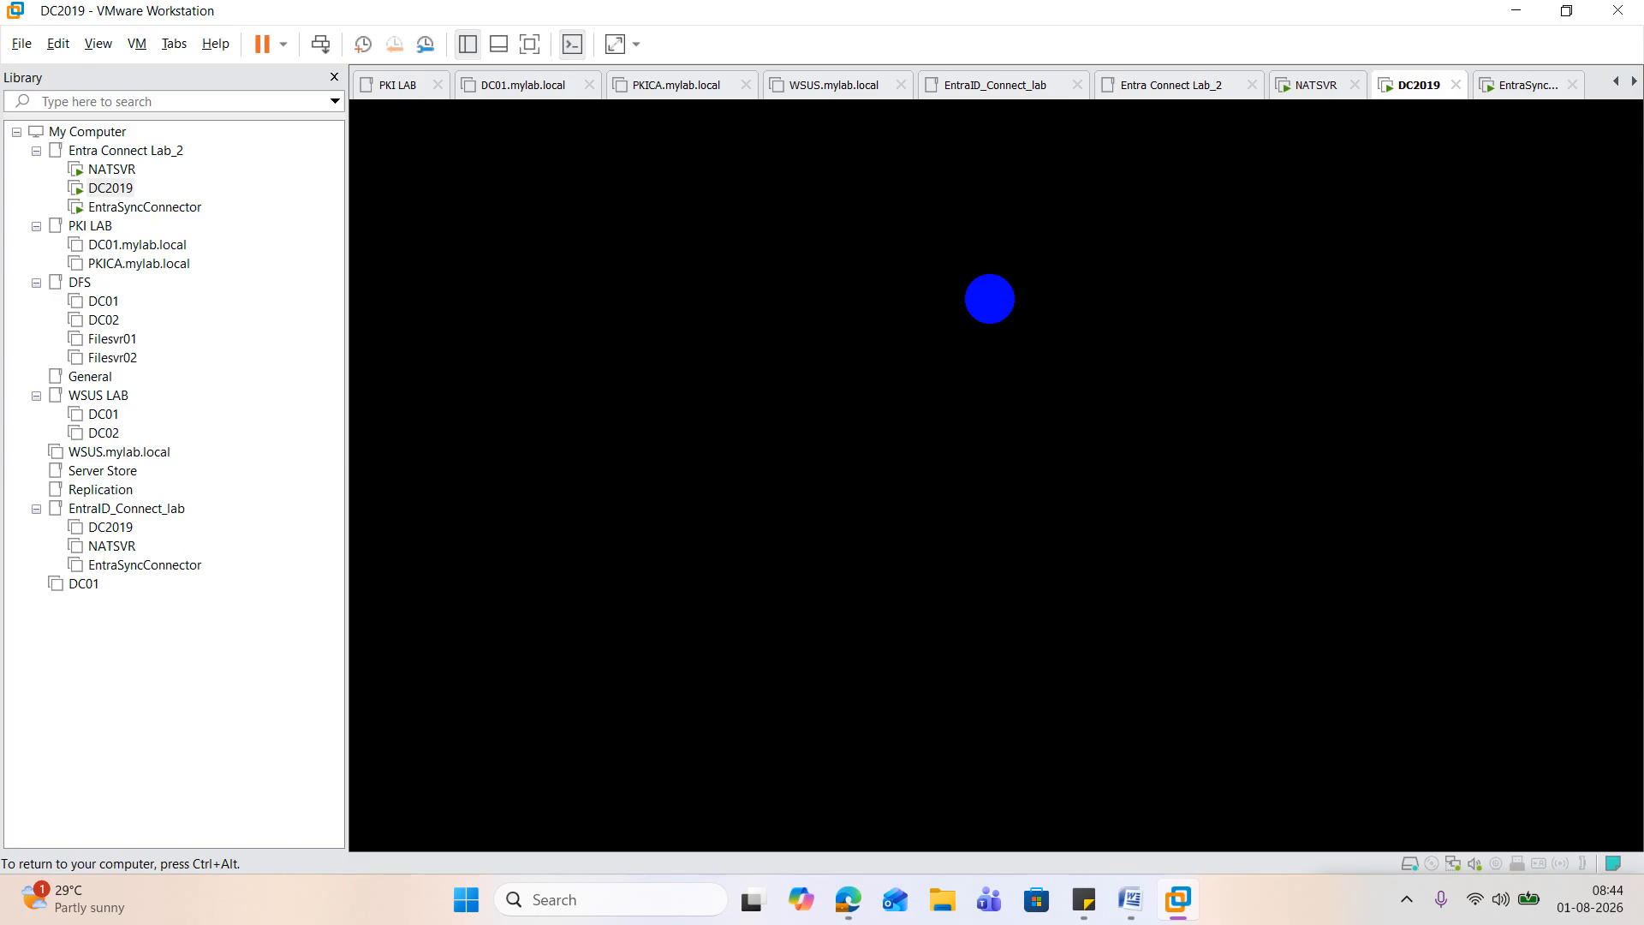
key("ctrl+alt")
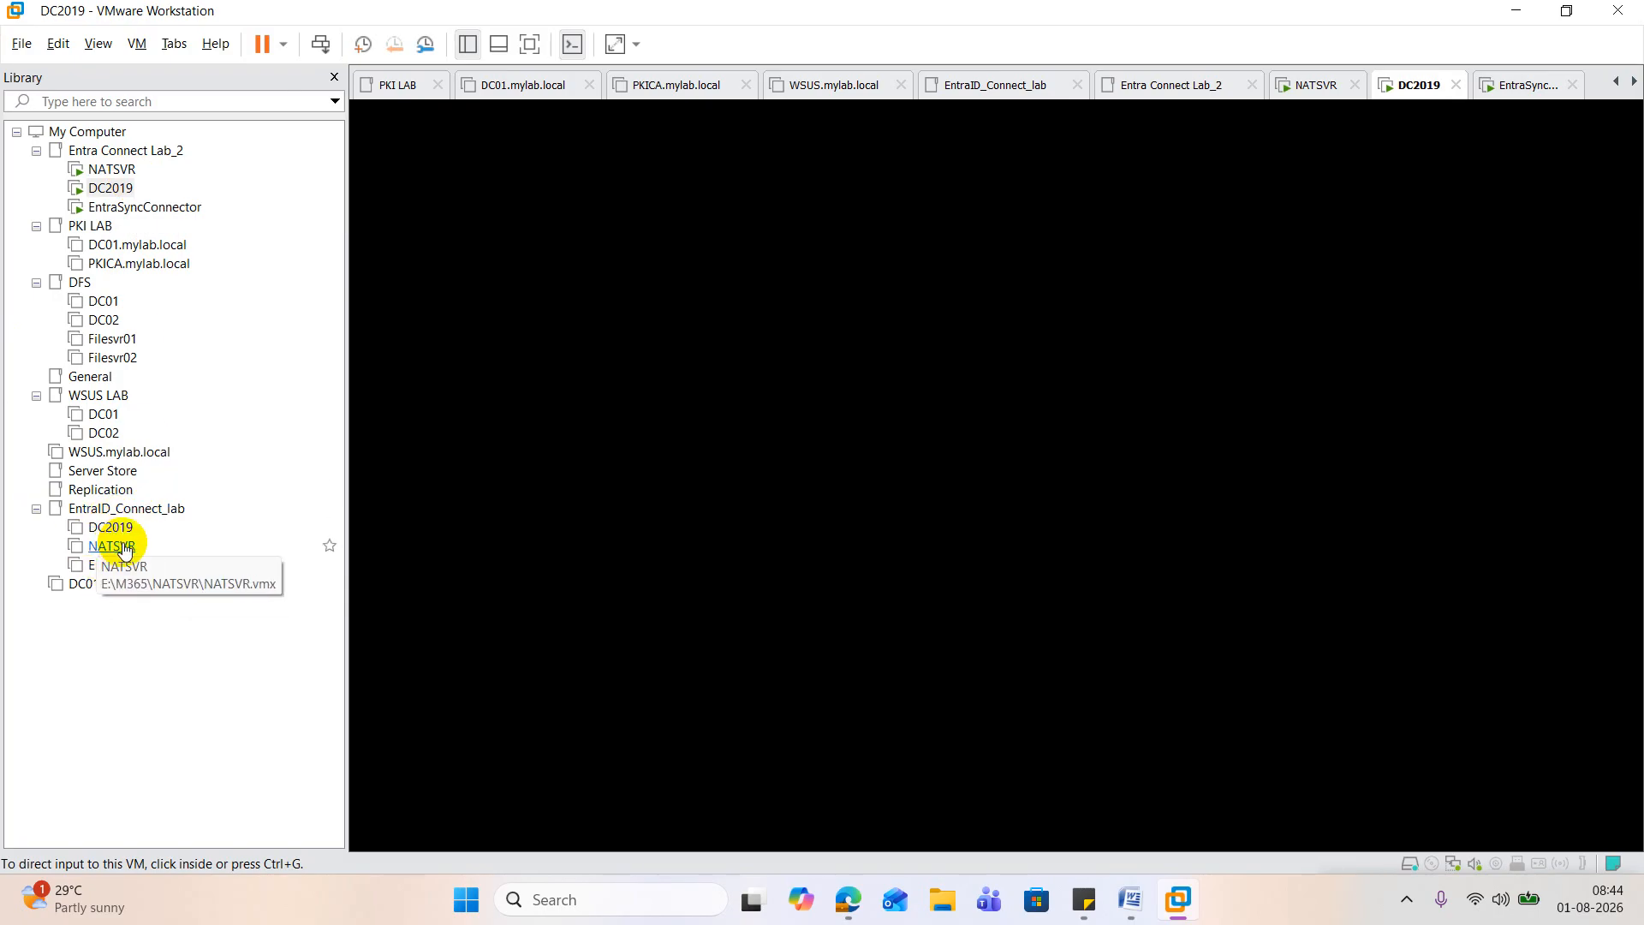
left_click(721, 427)
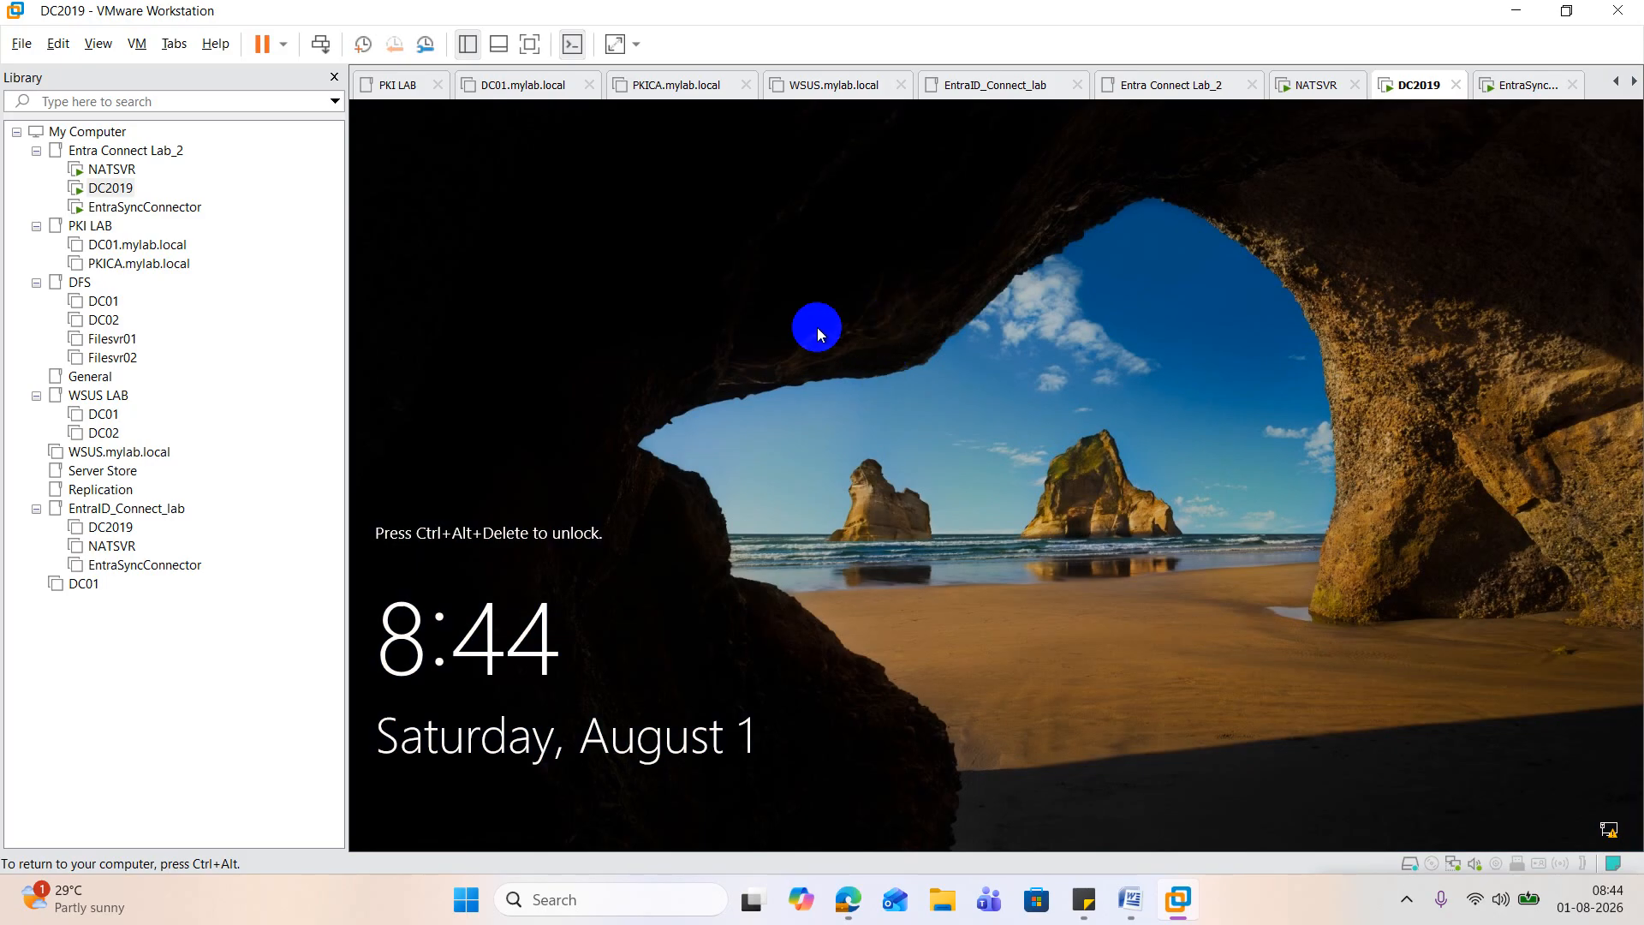
double_click(144, 207)
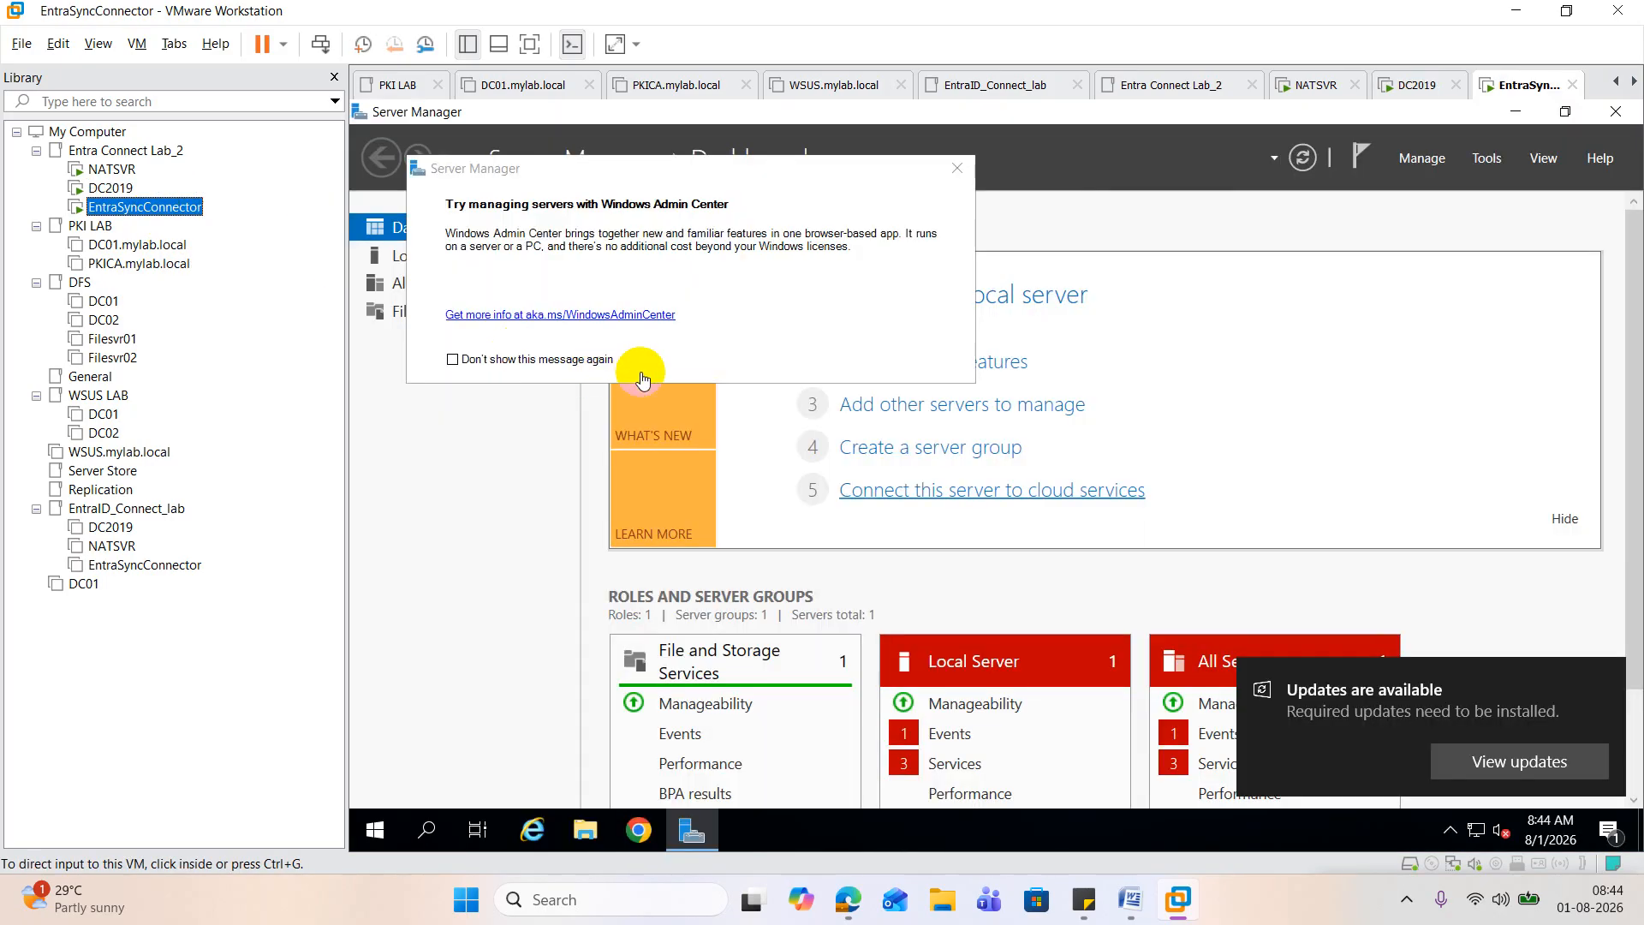
left_click(1614, 111)
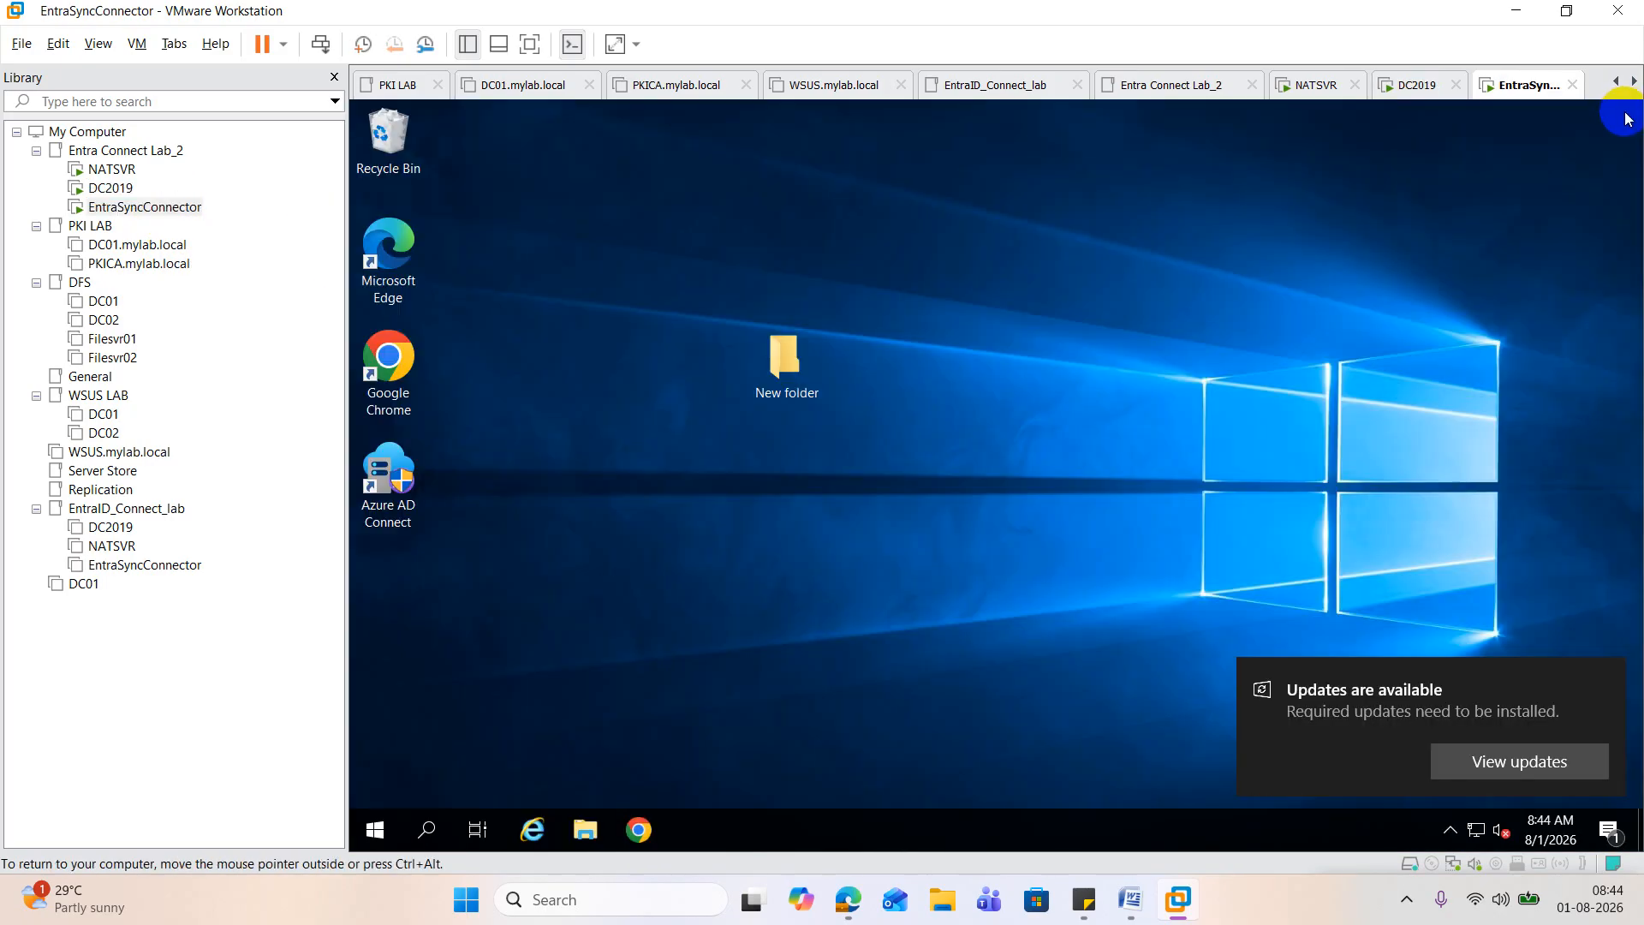
Step: Look for the Entra Connect program by searching for "en" and inspecting the Azure AD Connect group among the installed programs
left_click(390, 459)
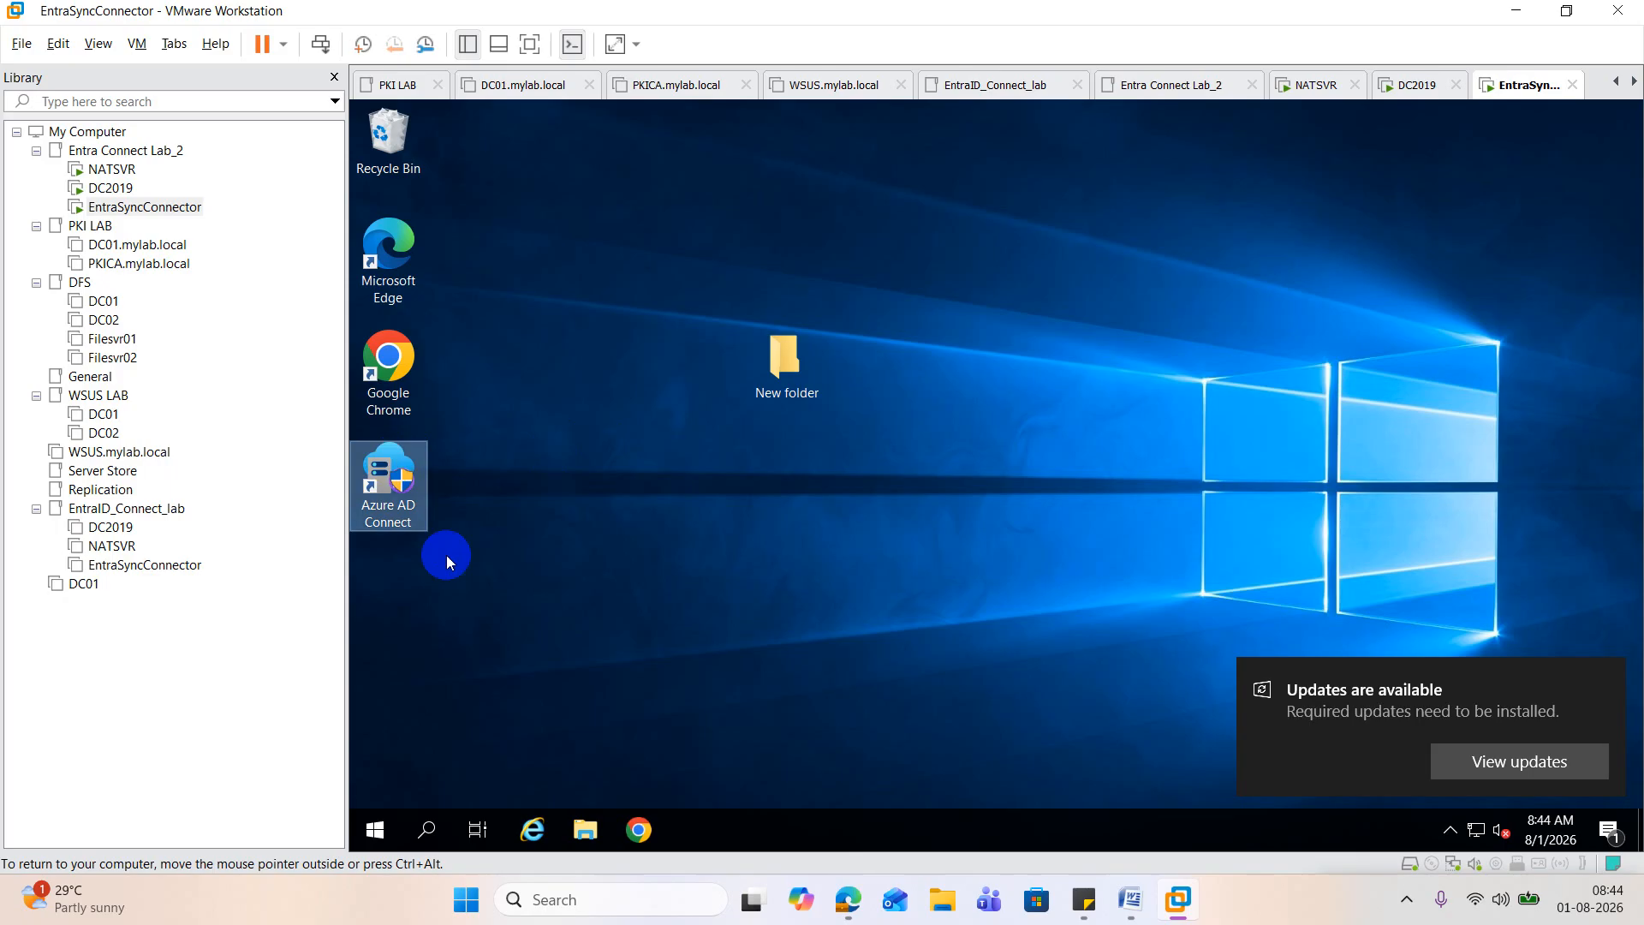
left_click(431, 835)
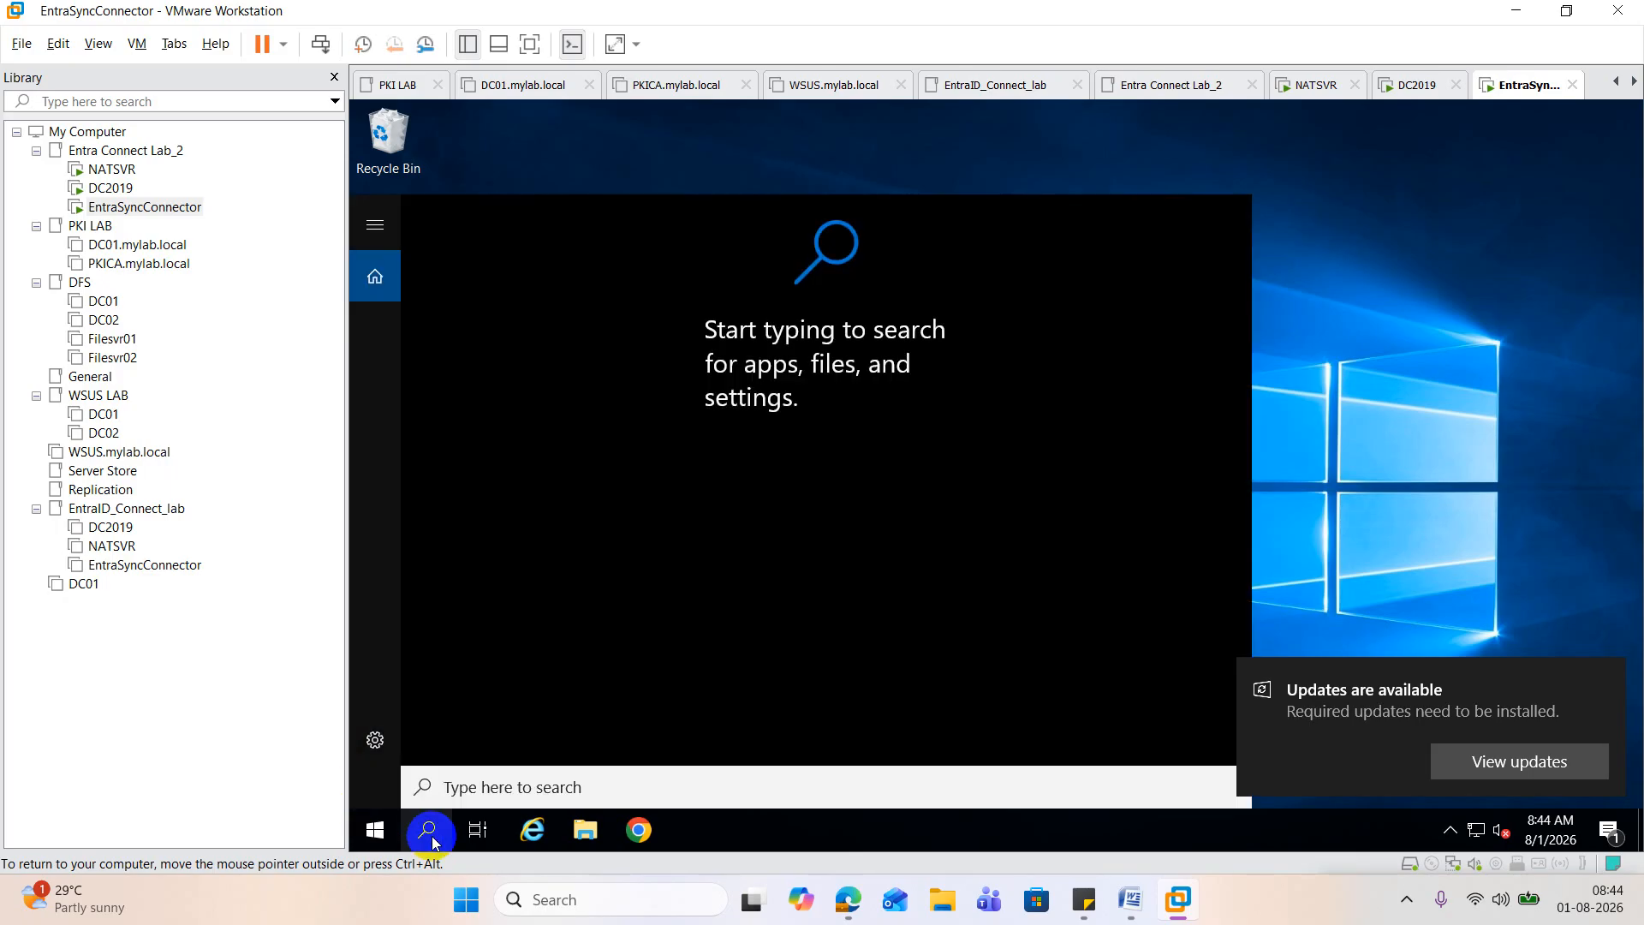
type("e")
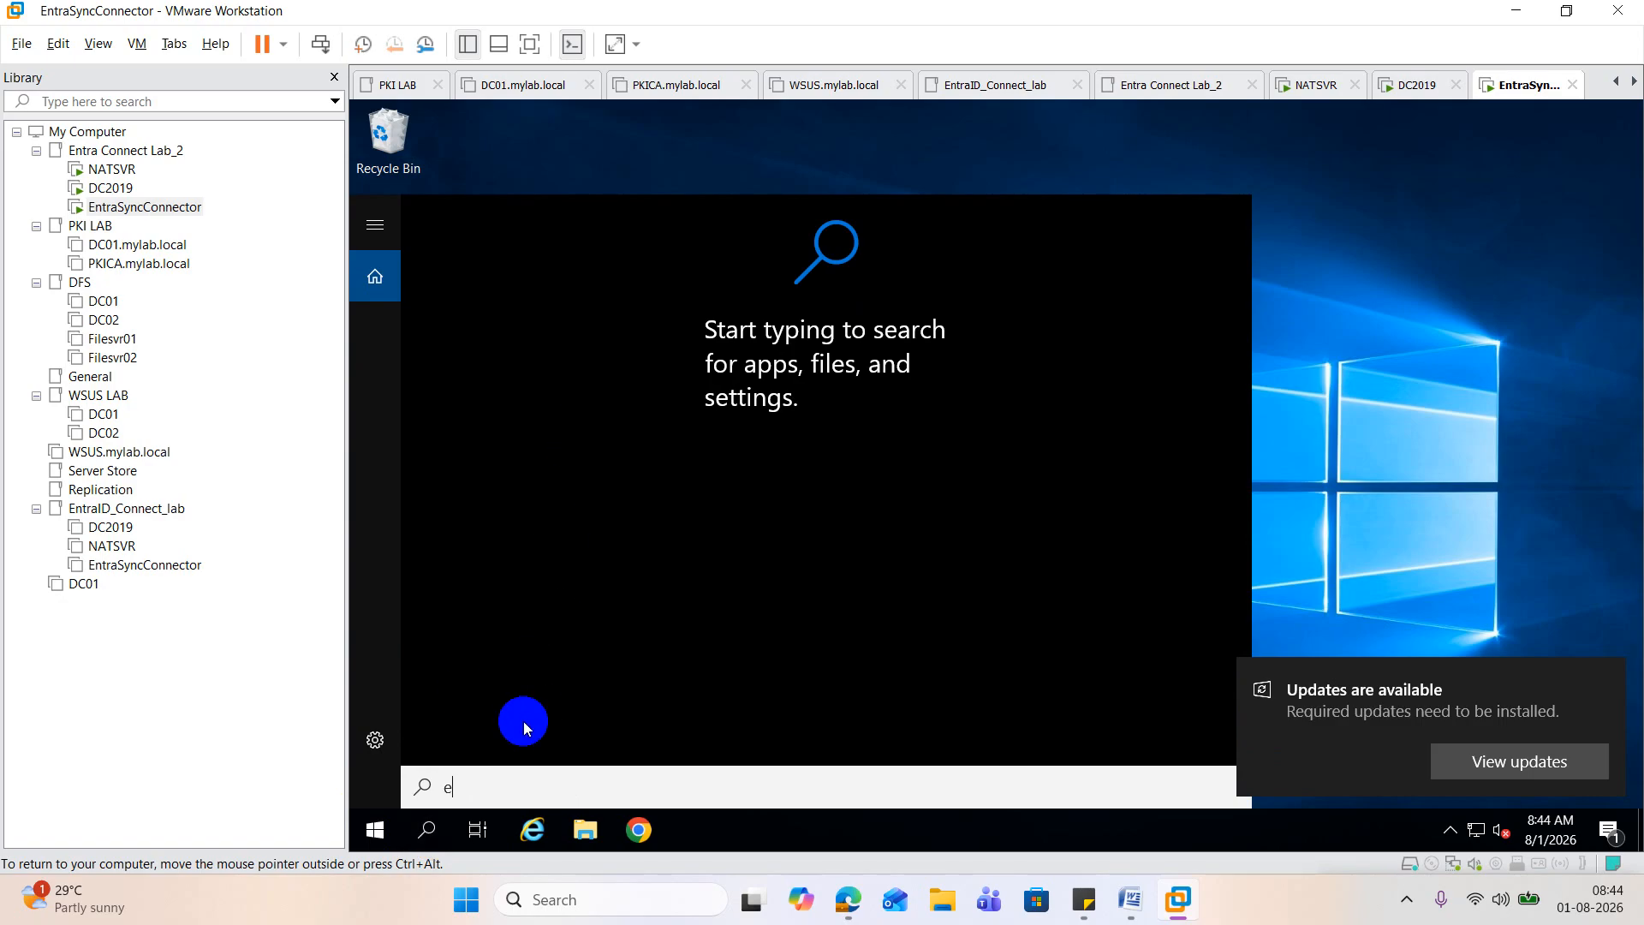
type("n")
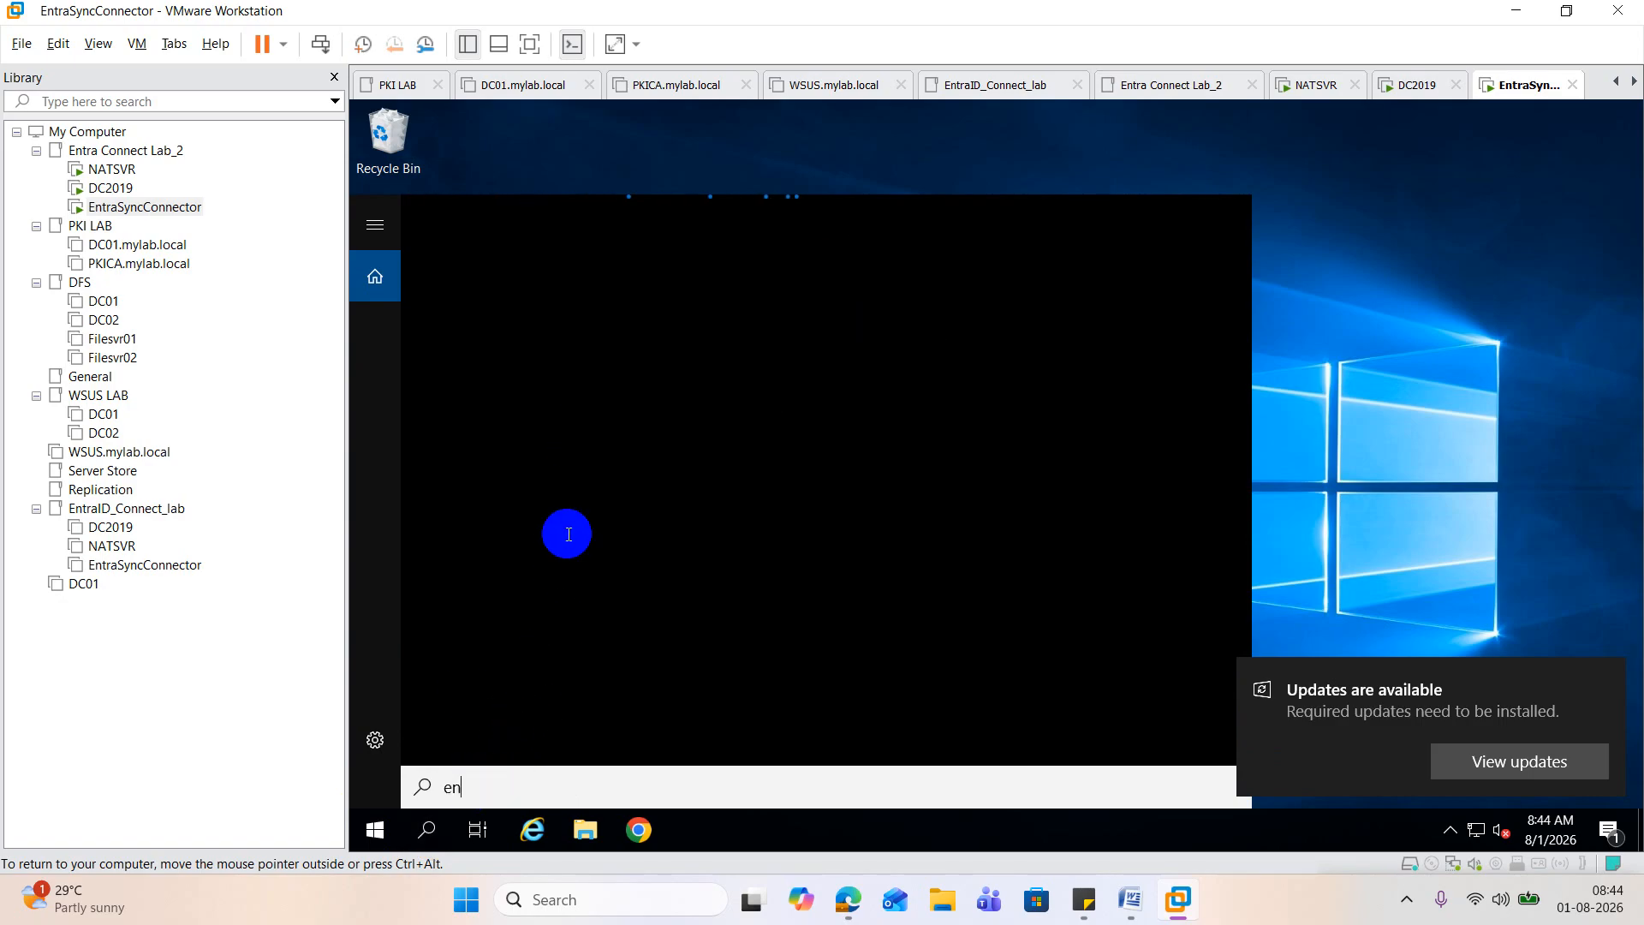
left_click(404, 808)
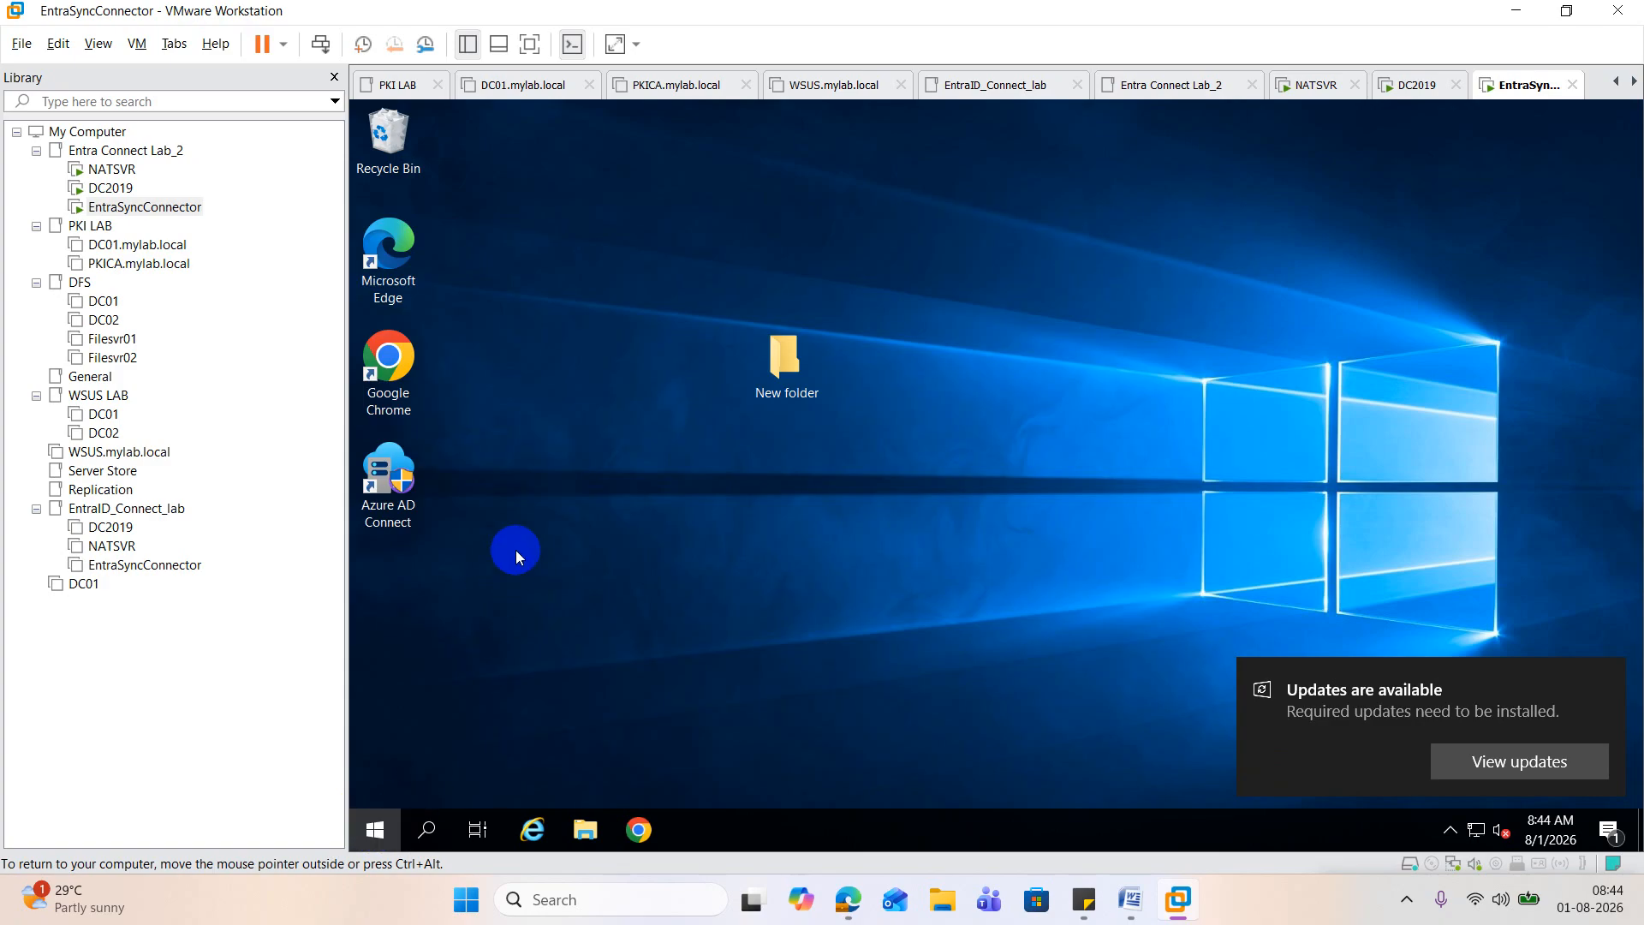
left_click(386, 832)
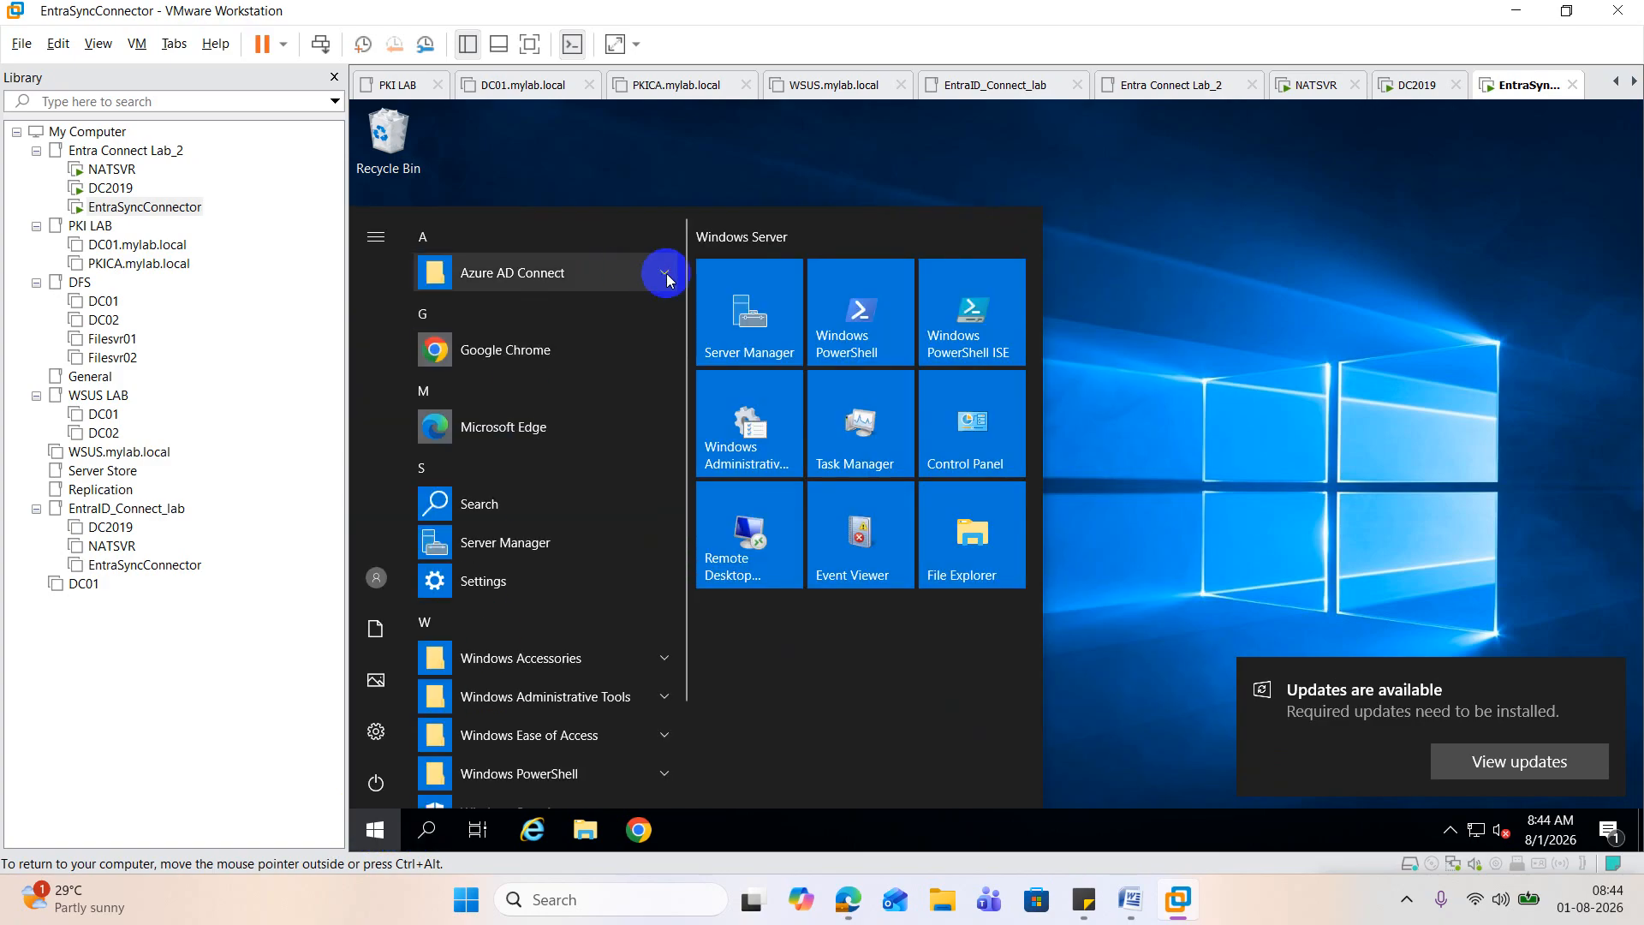
left_click(666, 275)
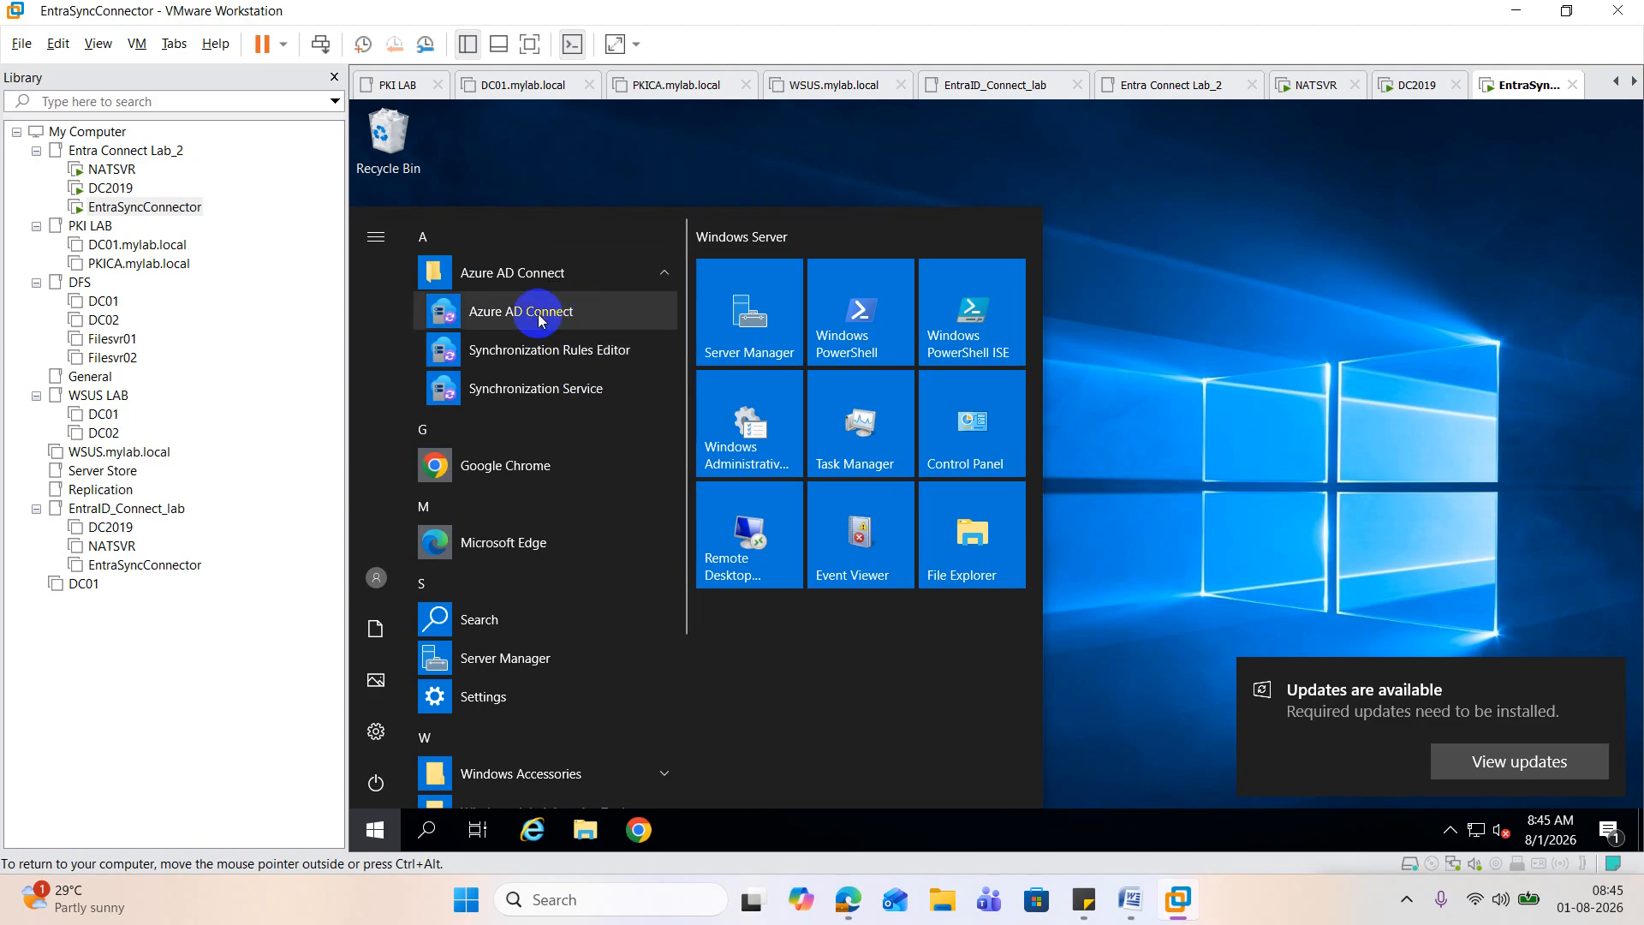
left_click(623, 176)
double_click(389, 503)
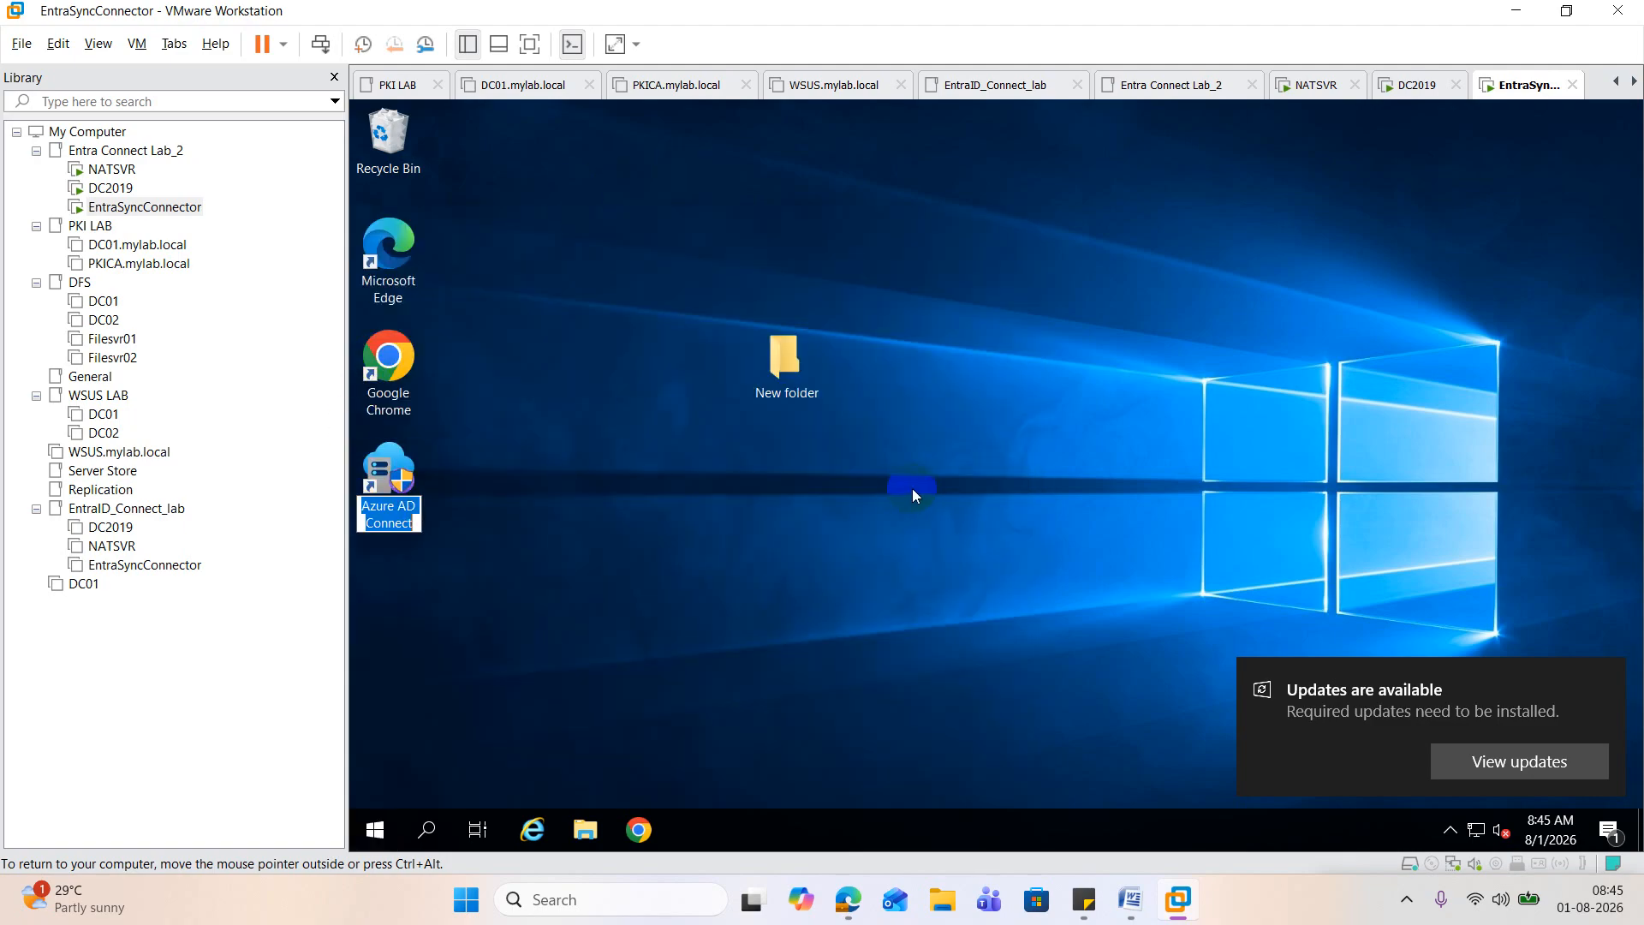
key("Escape")
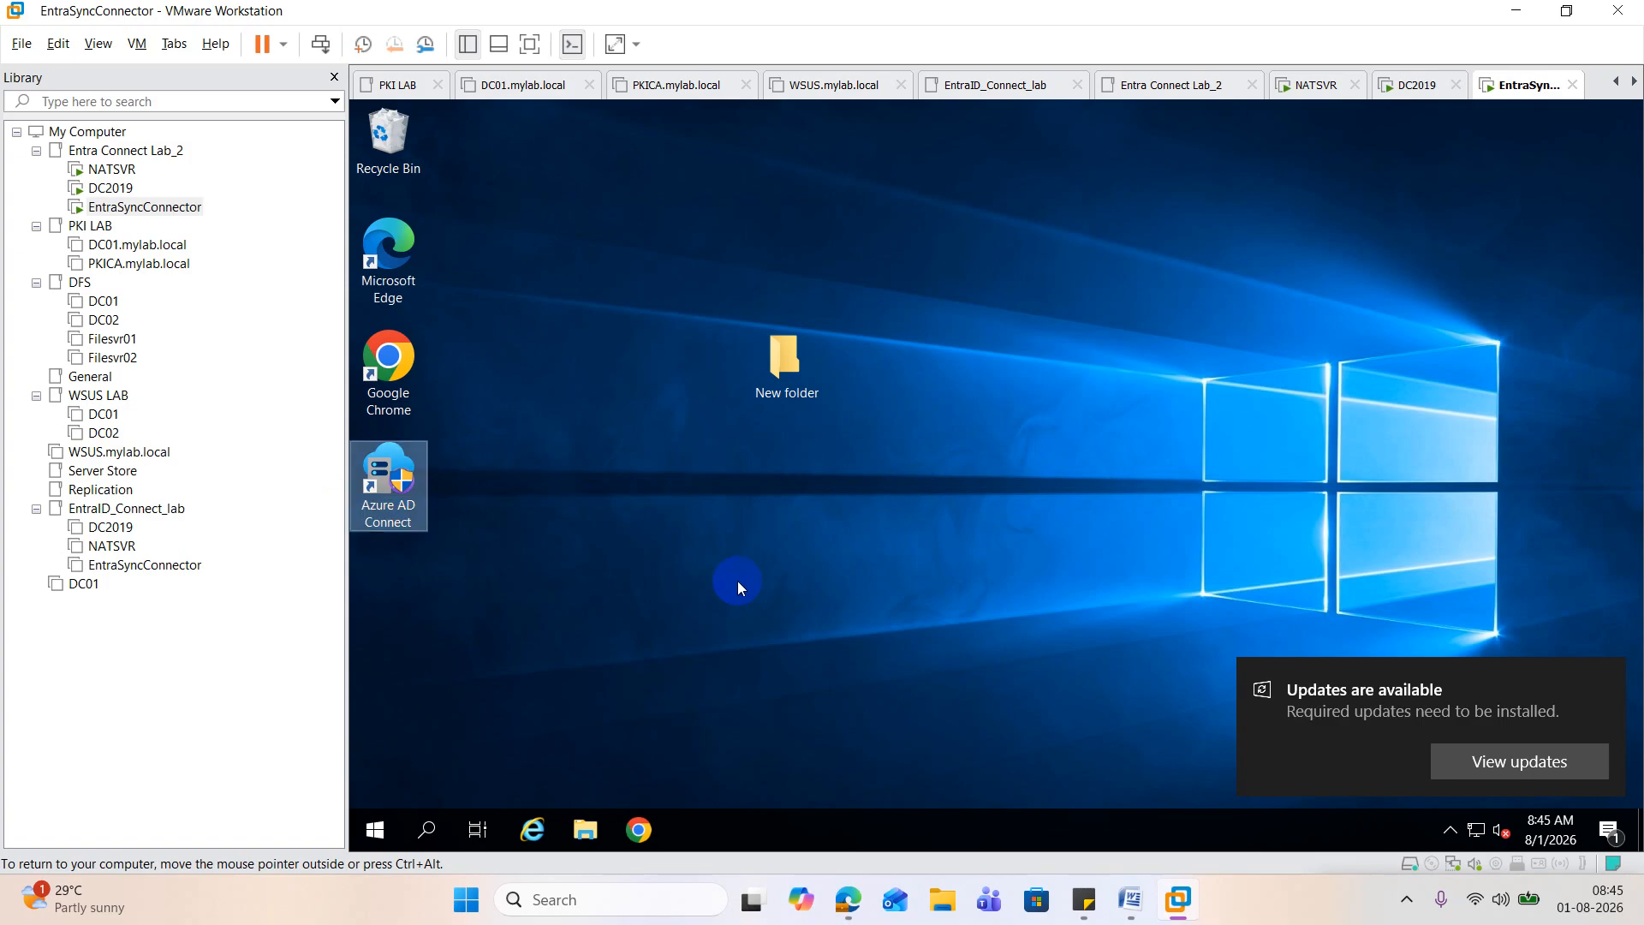
double_click(383, 479)
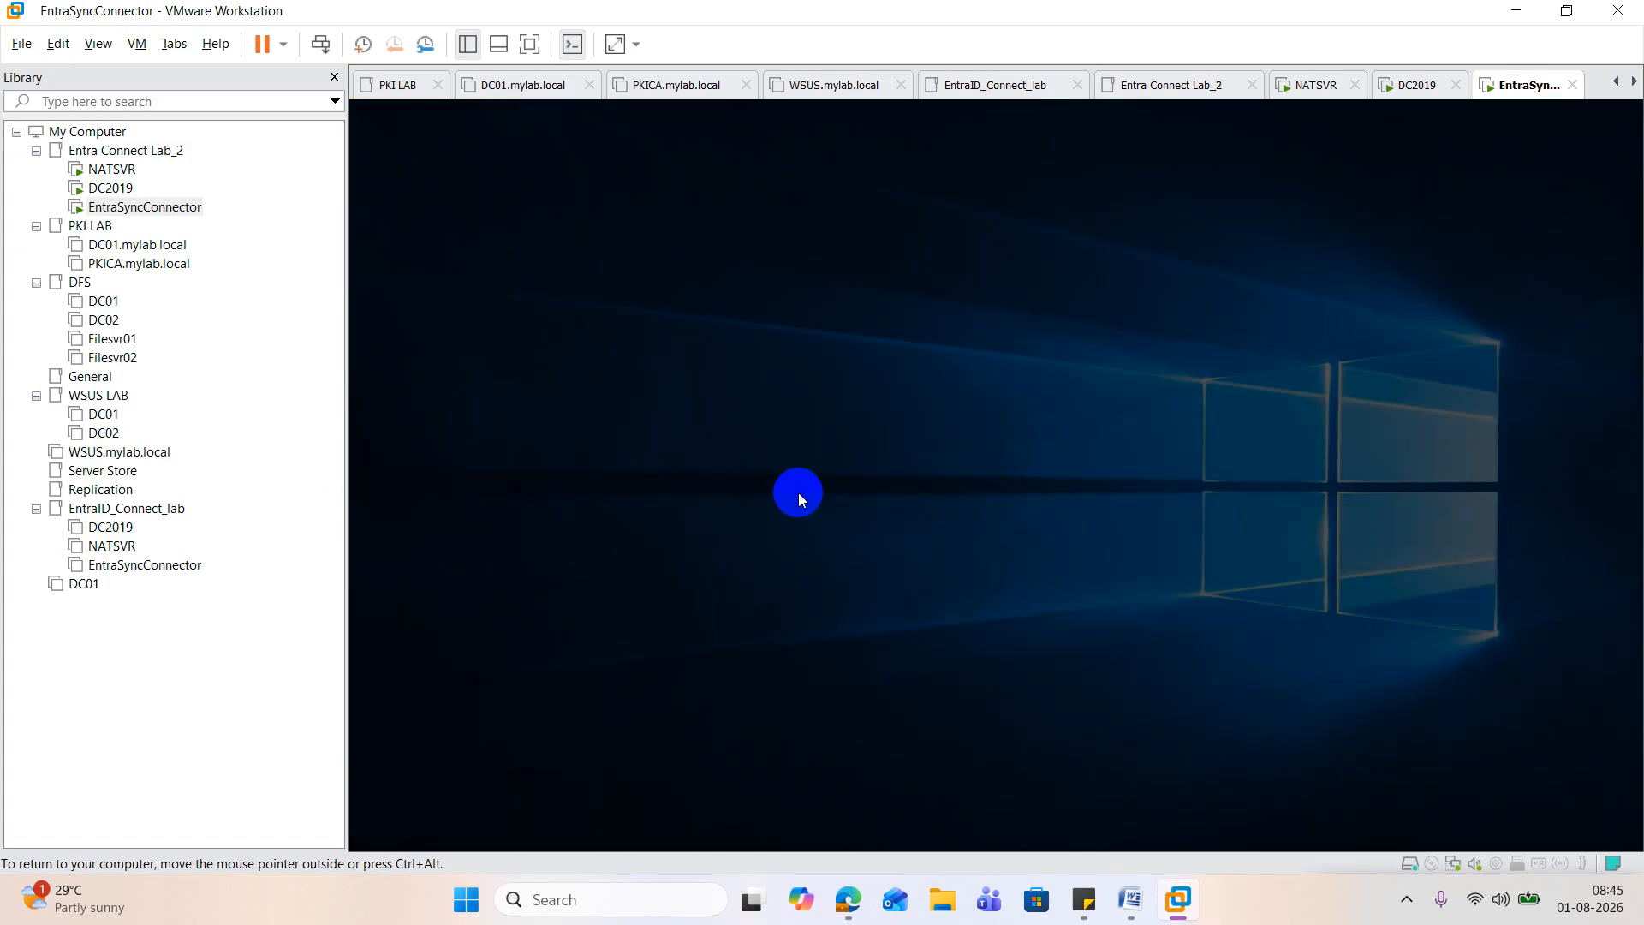
left_click(1216, 315)
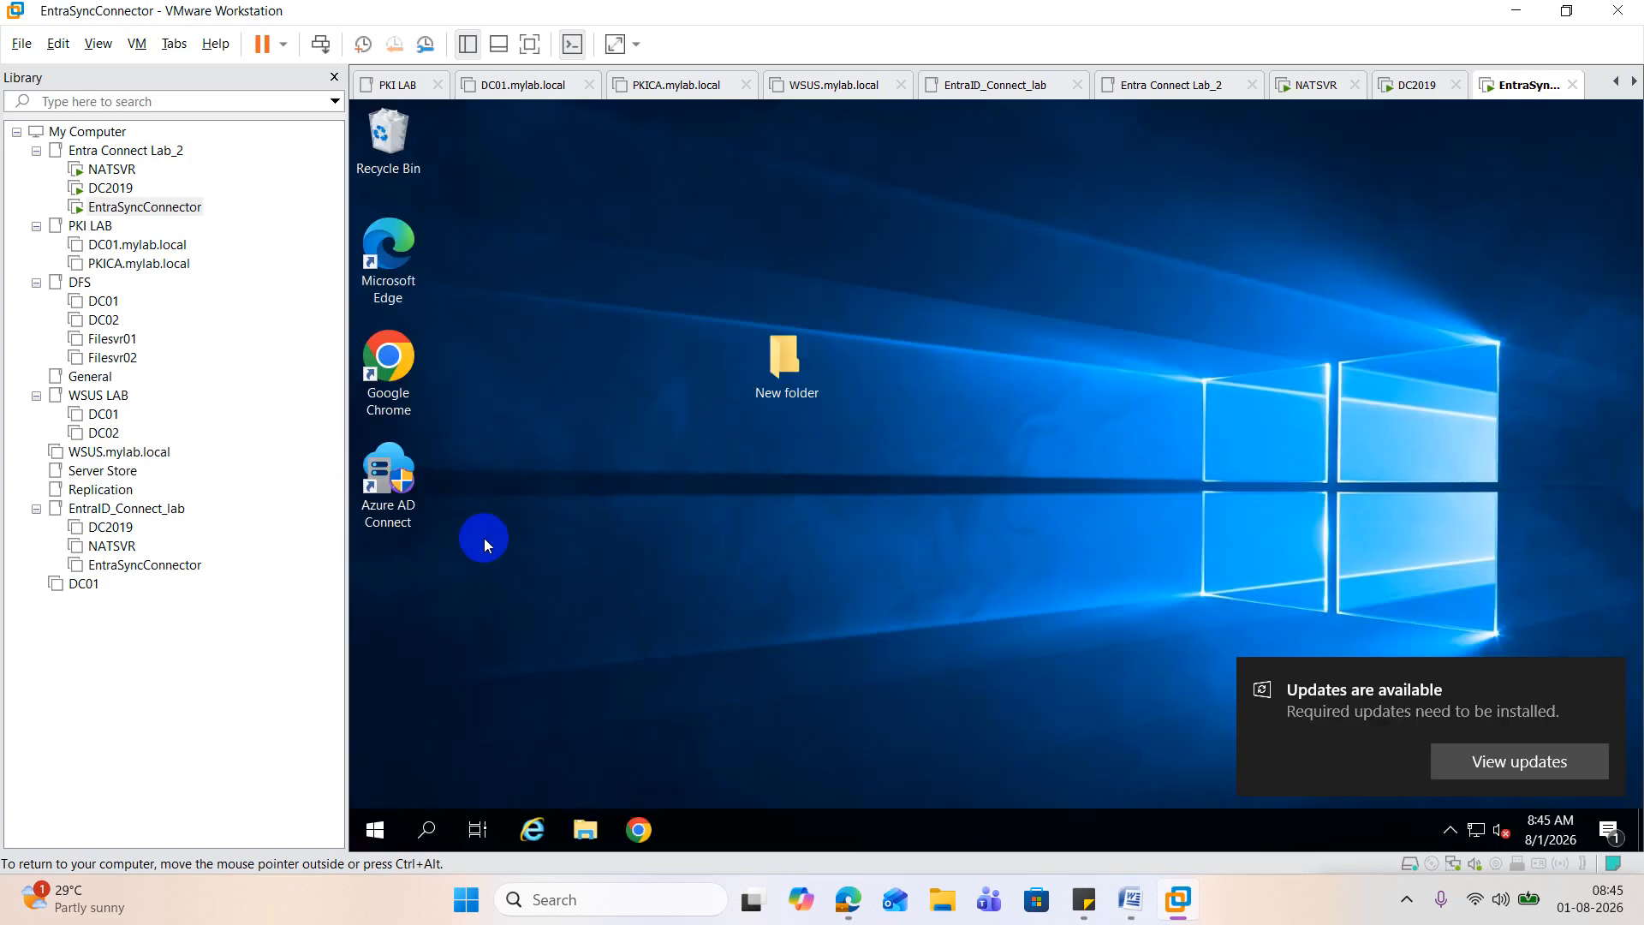
Step: Try to run Azure AD Connect as administrator, allowing its changes, dismiss the updates notification and exit the wizard
right_click(411, 469)
left_click(562, 484)
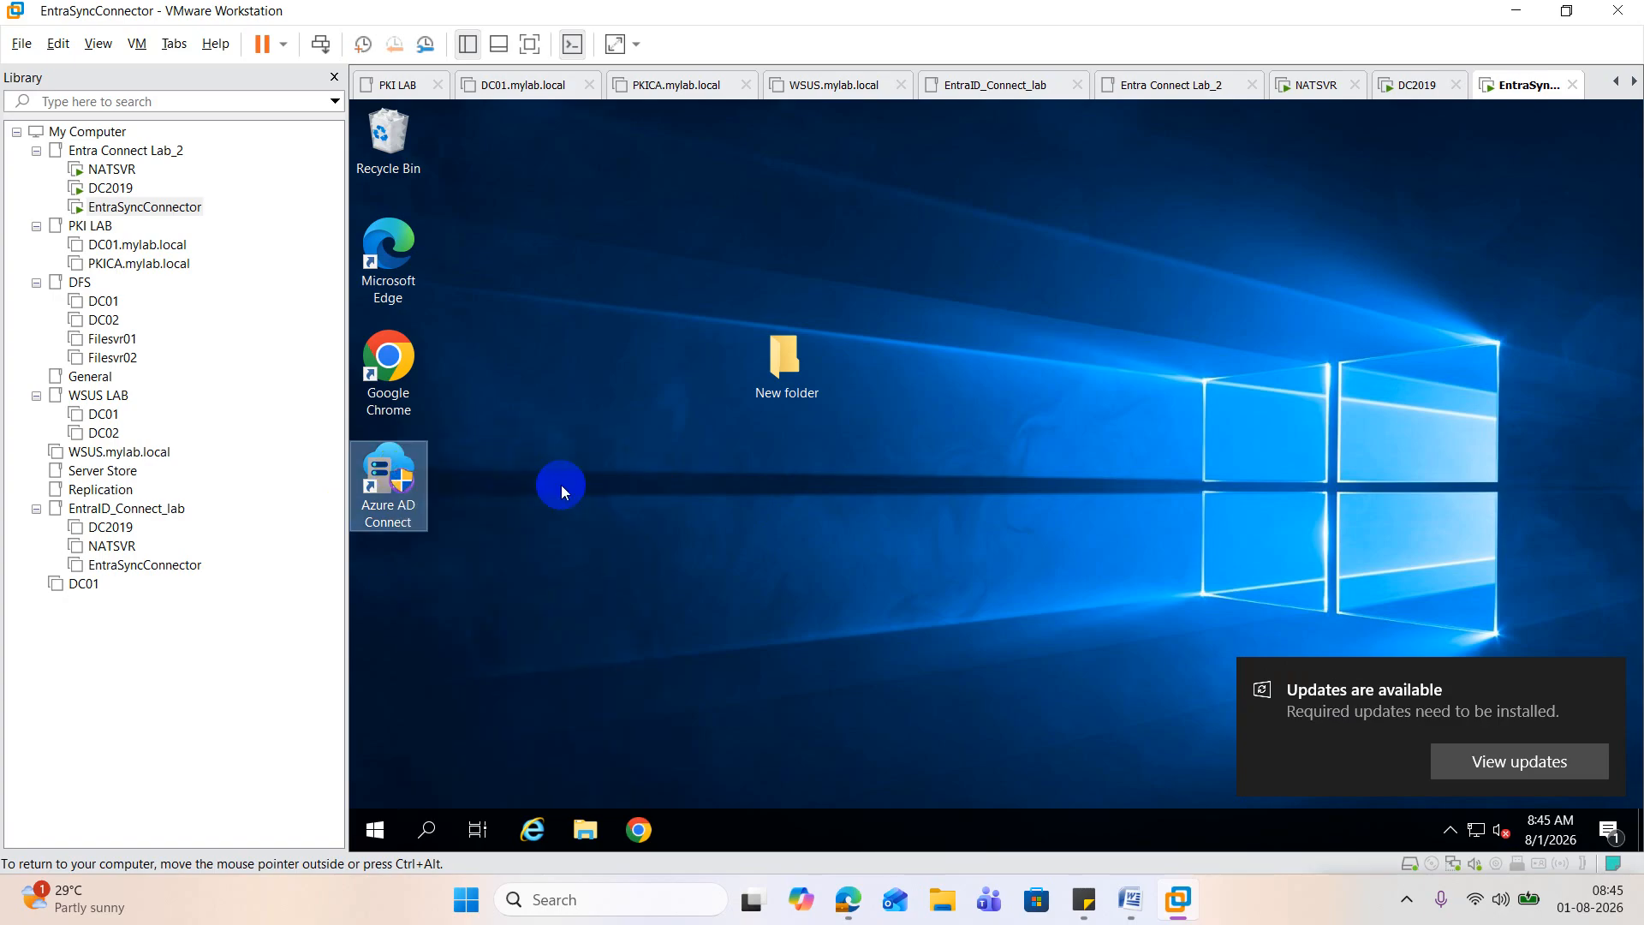
left_click(921, 599)
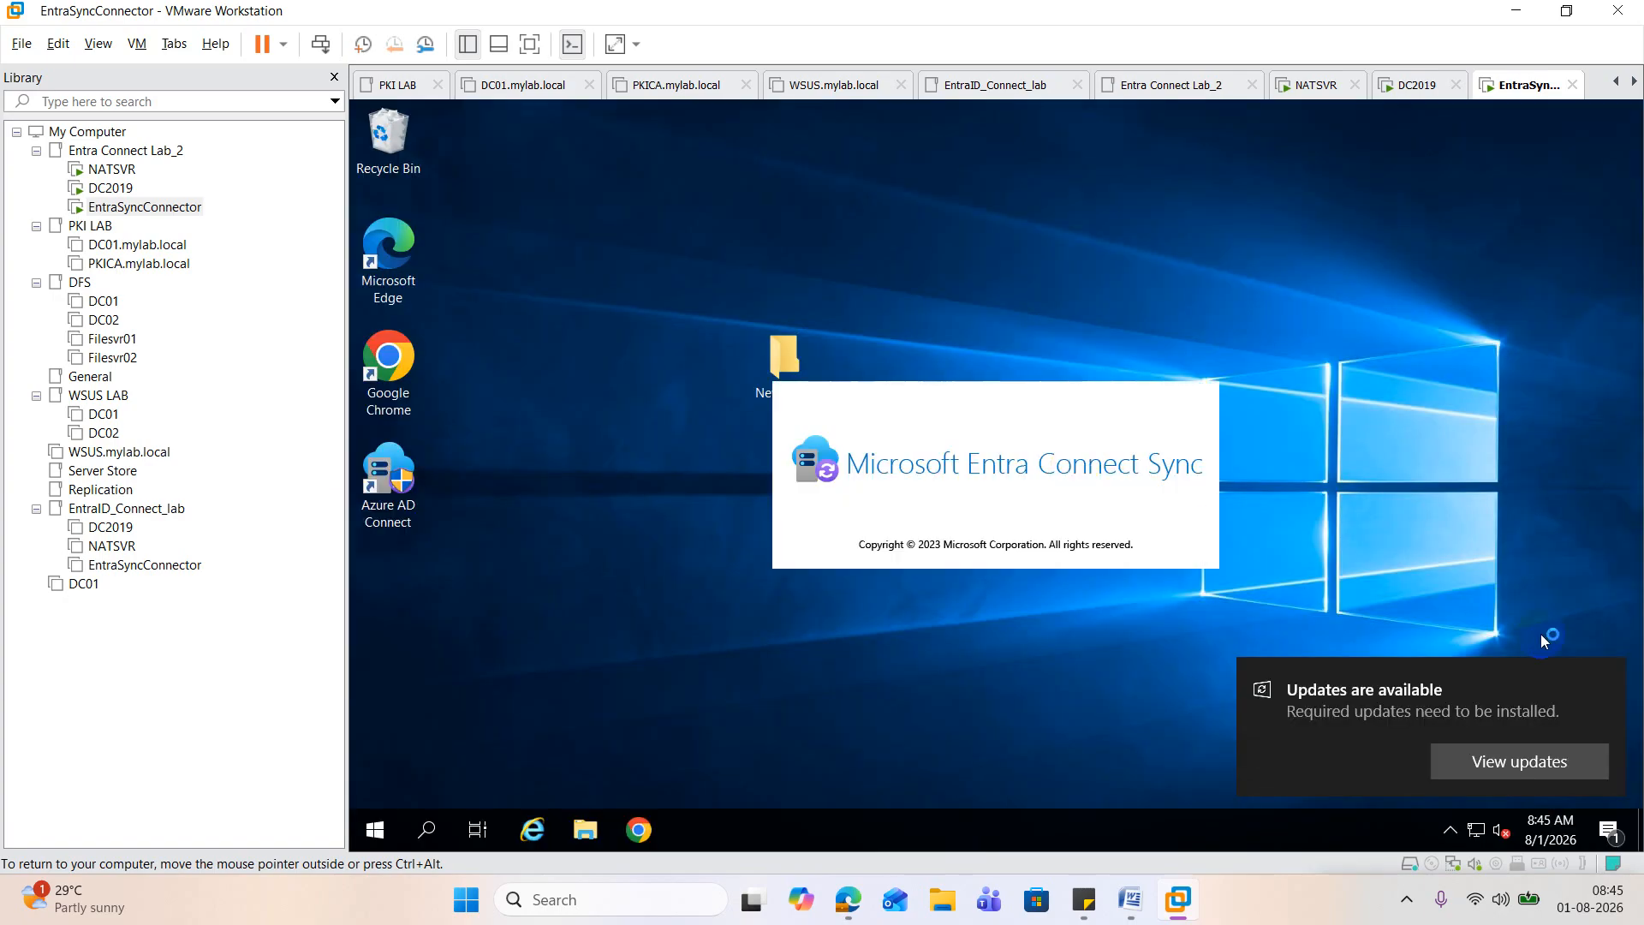
left_click(1613, 682)
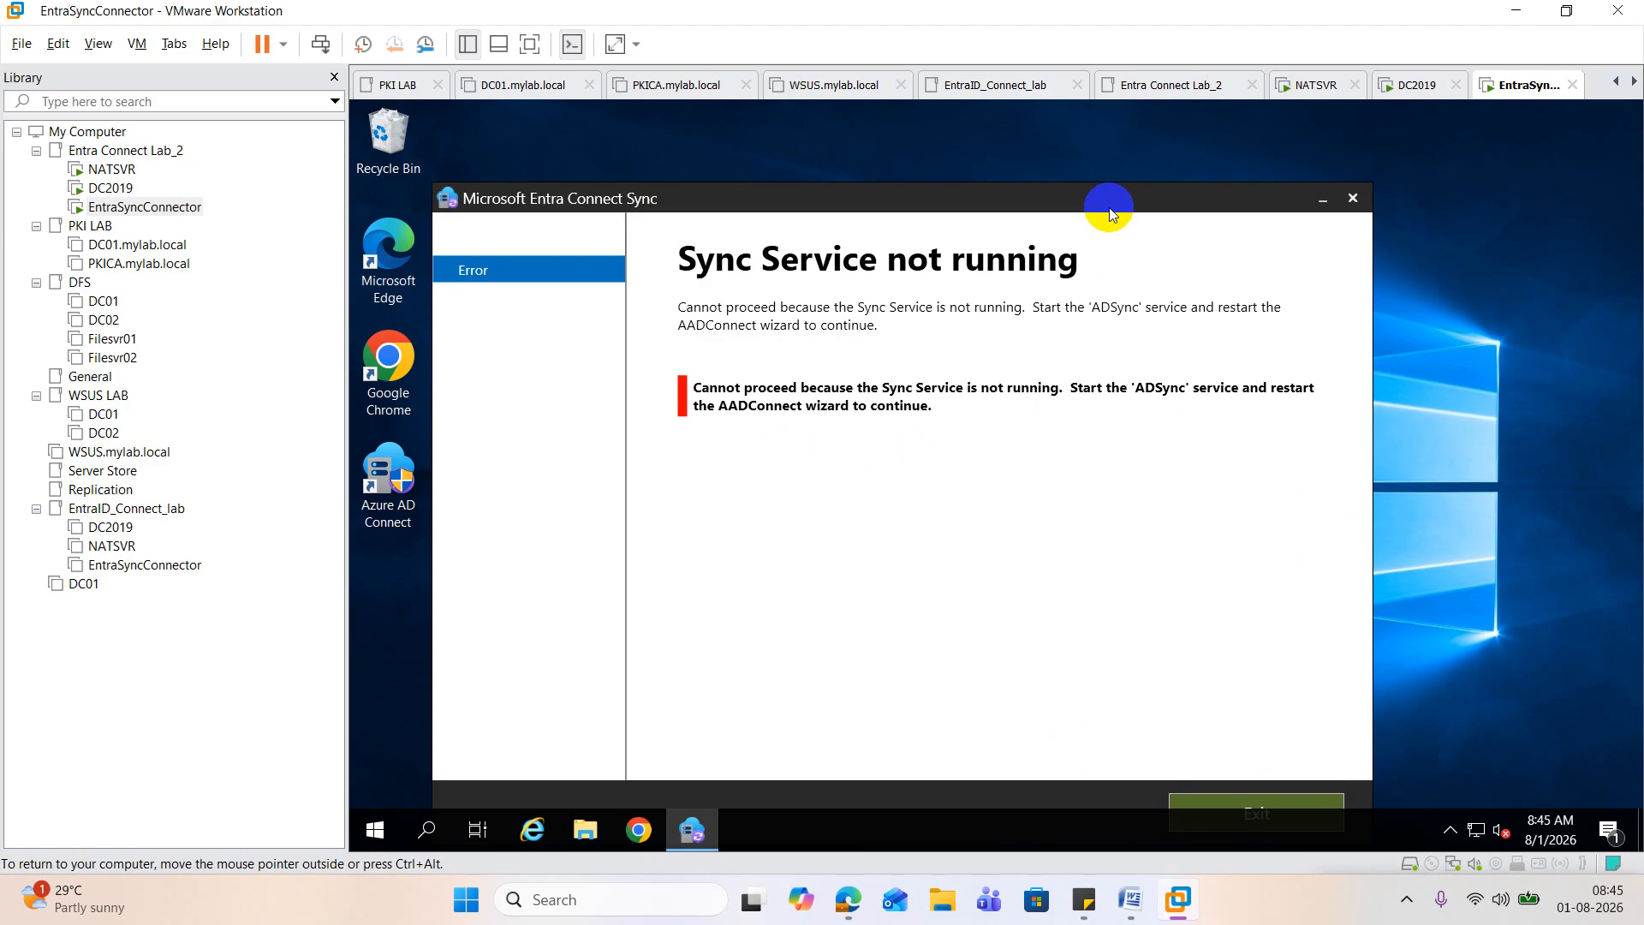
left_click_drag(1109, 213, 1126, 155)
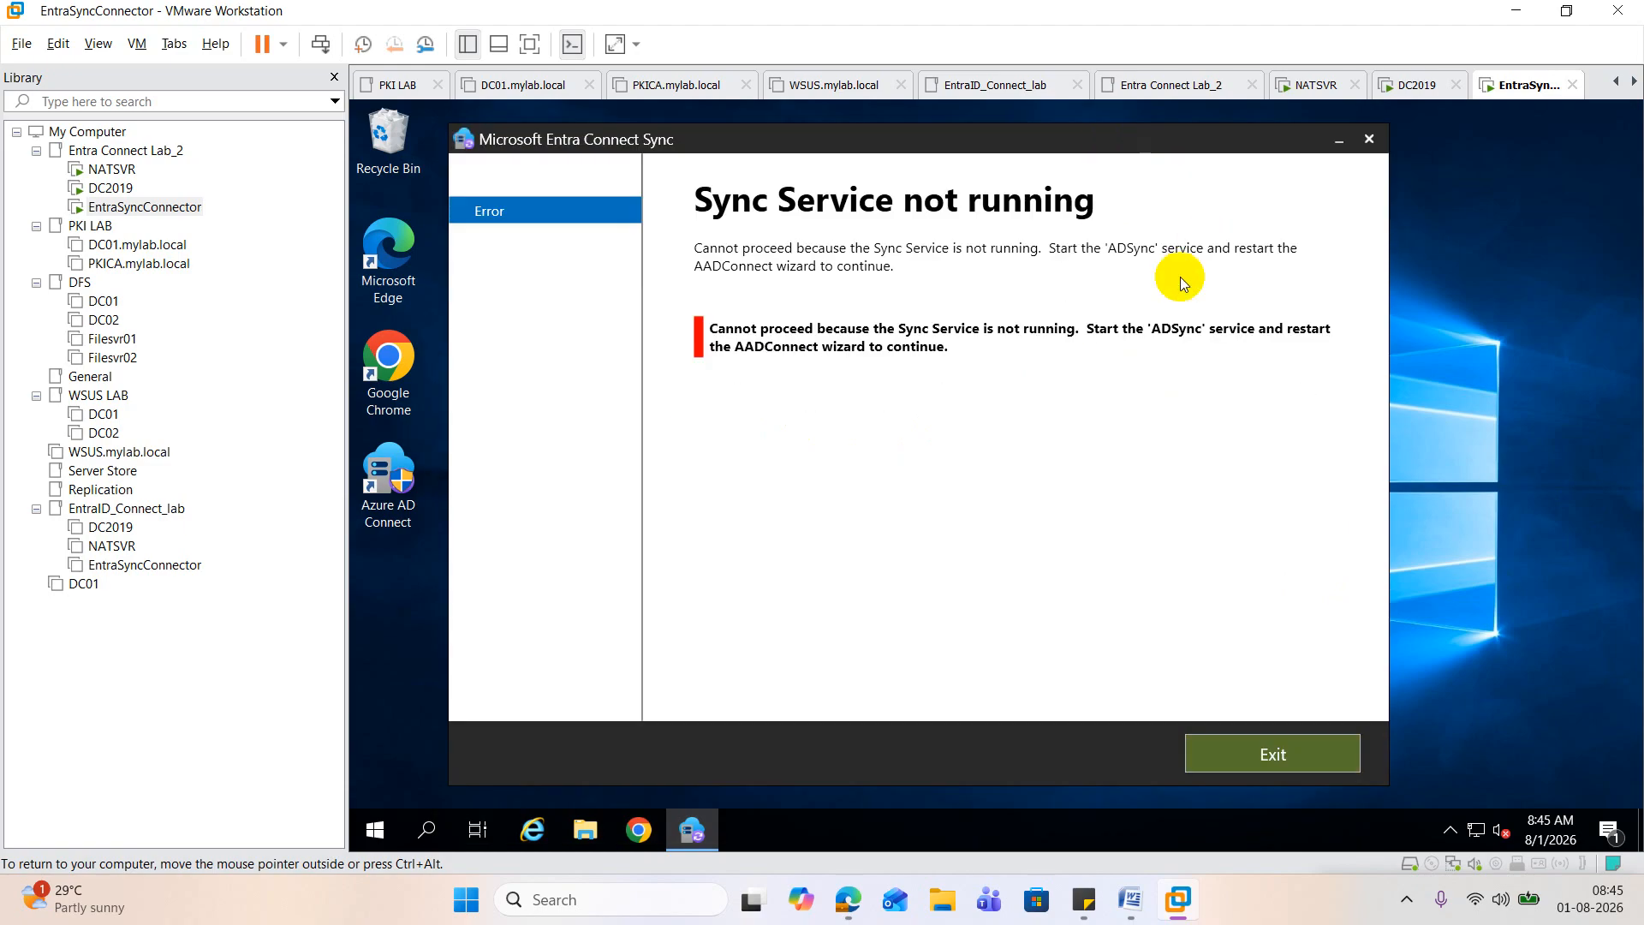
left_click(1275, 752)
Step: Try running Azure AD Connect as administrator two more times, allowing its changes and closing the wizard each time
right_click(386, 495)
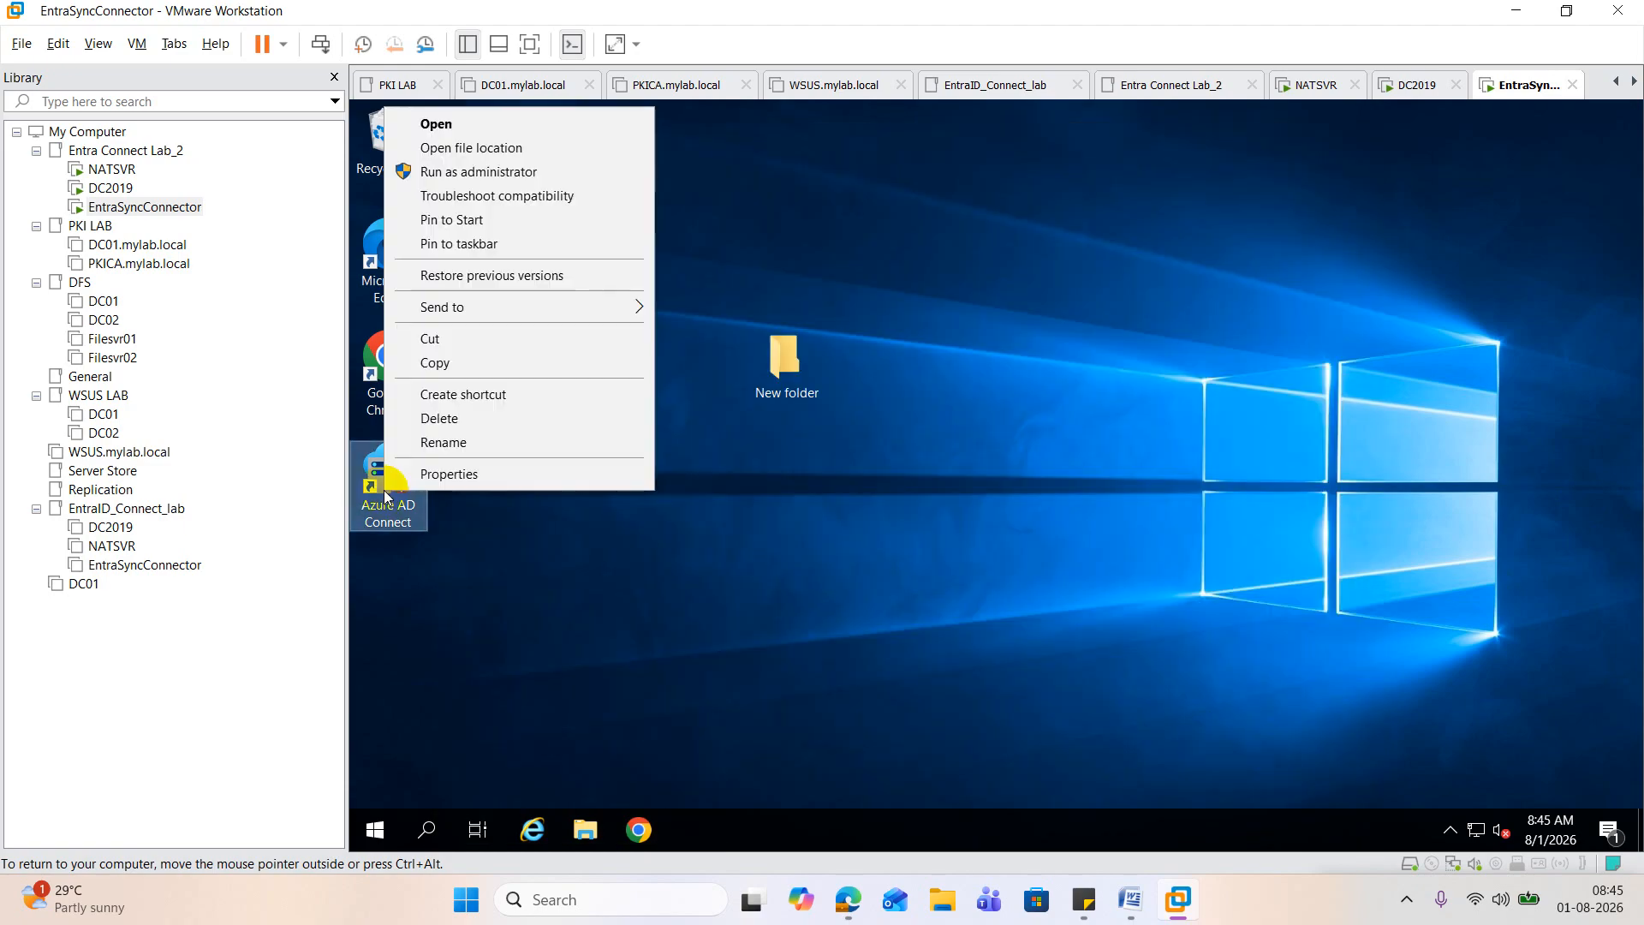
left_click(514, 172)
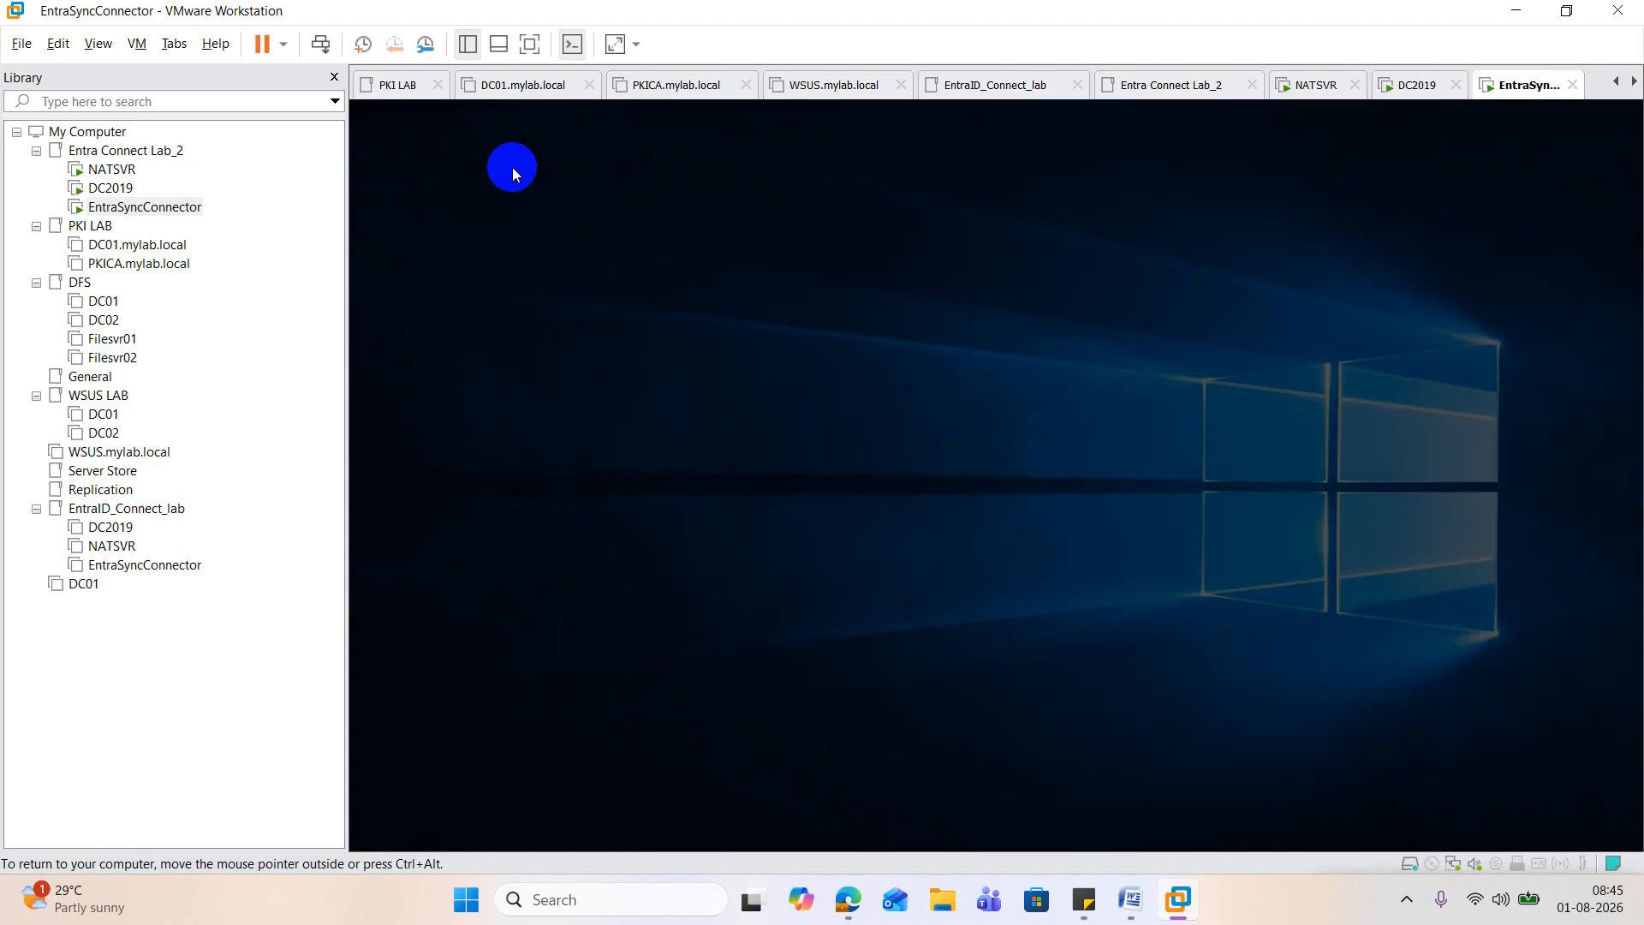
left_click(958, 625)
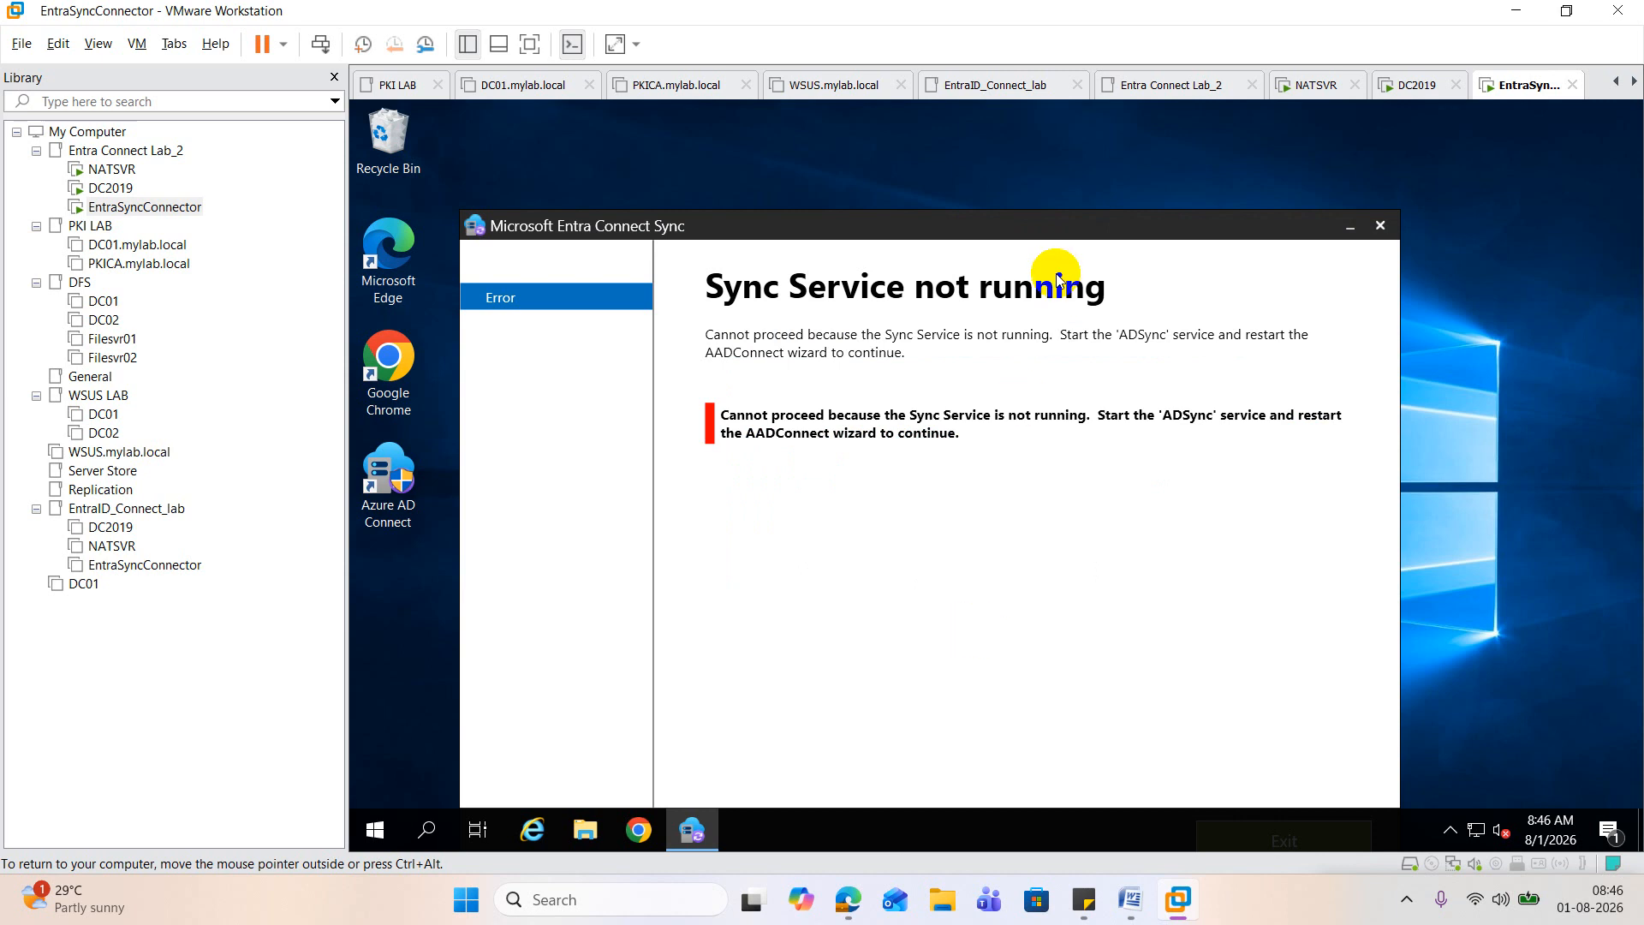
left_click_drag(1046, 238, 1086, 120)
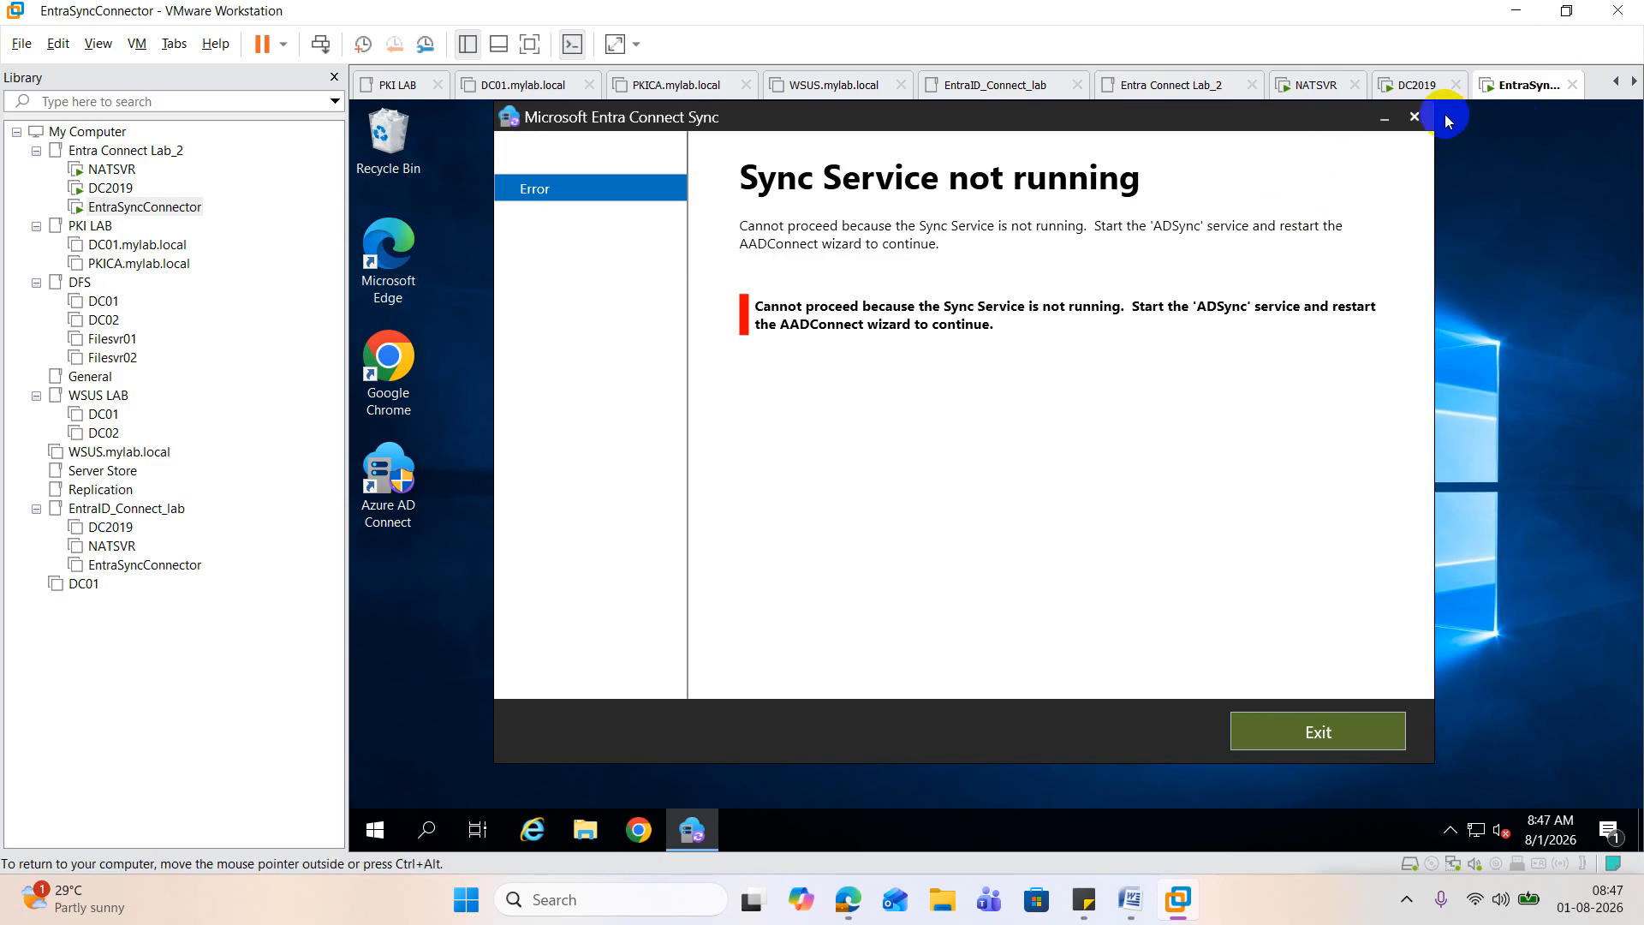
left_click(1418, 120)
right_click(393, 480)
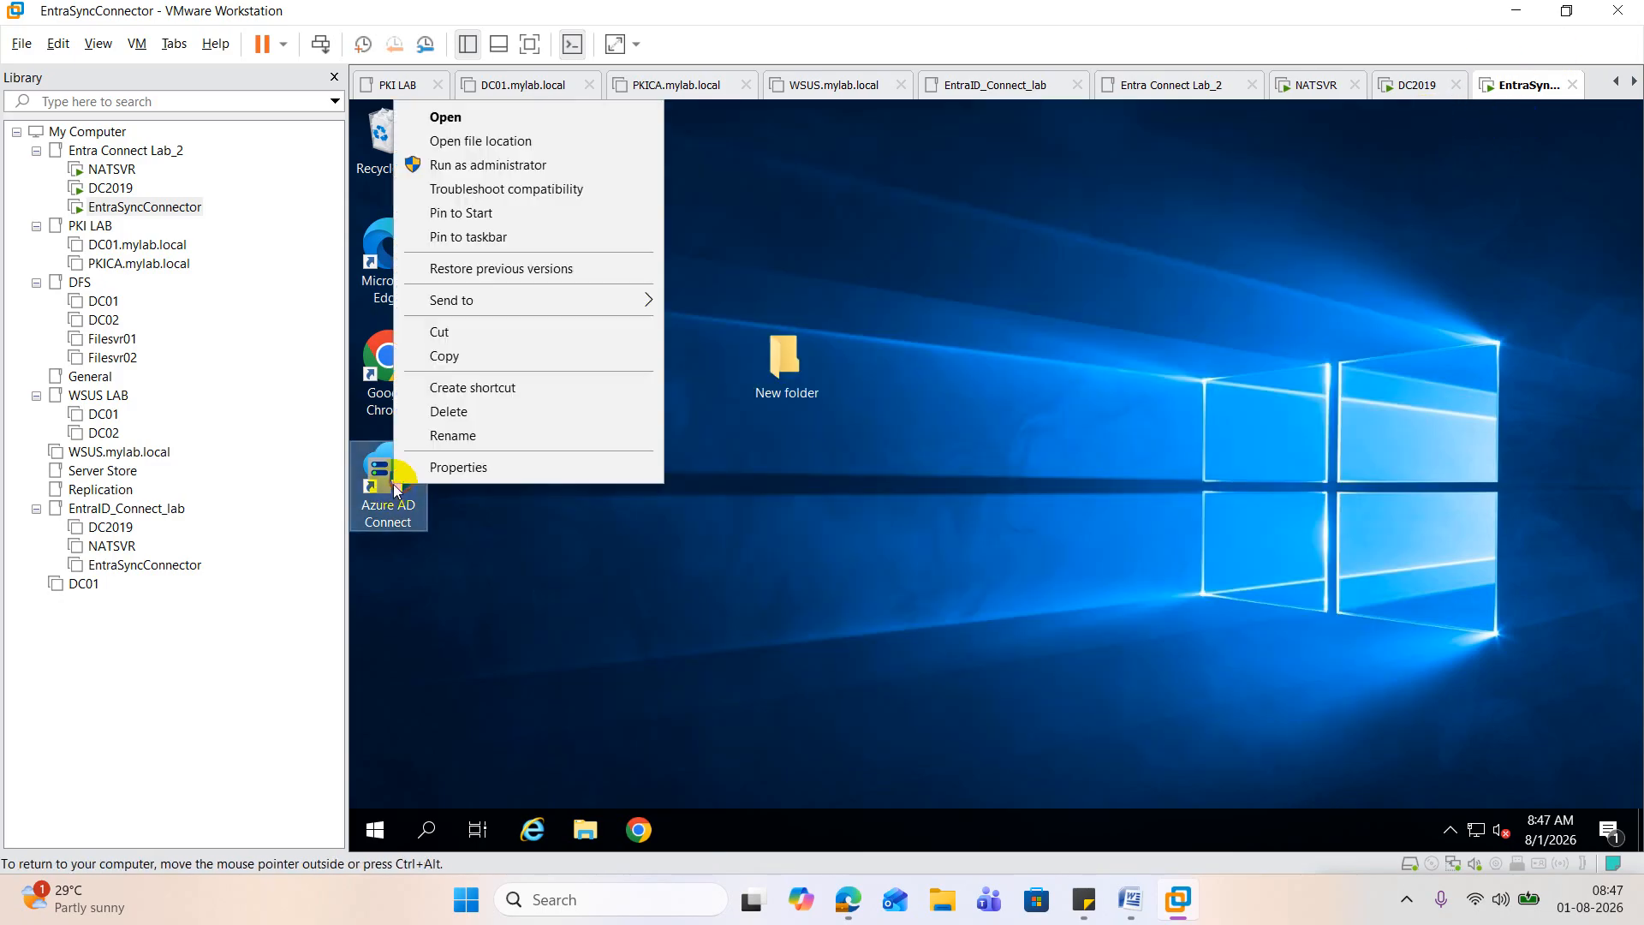
left_click(538, 166)
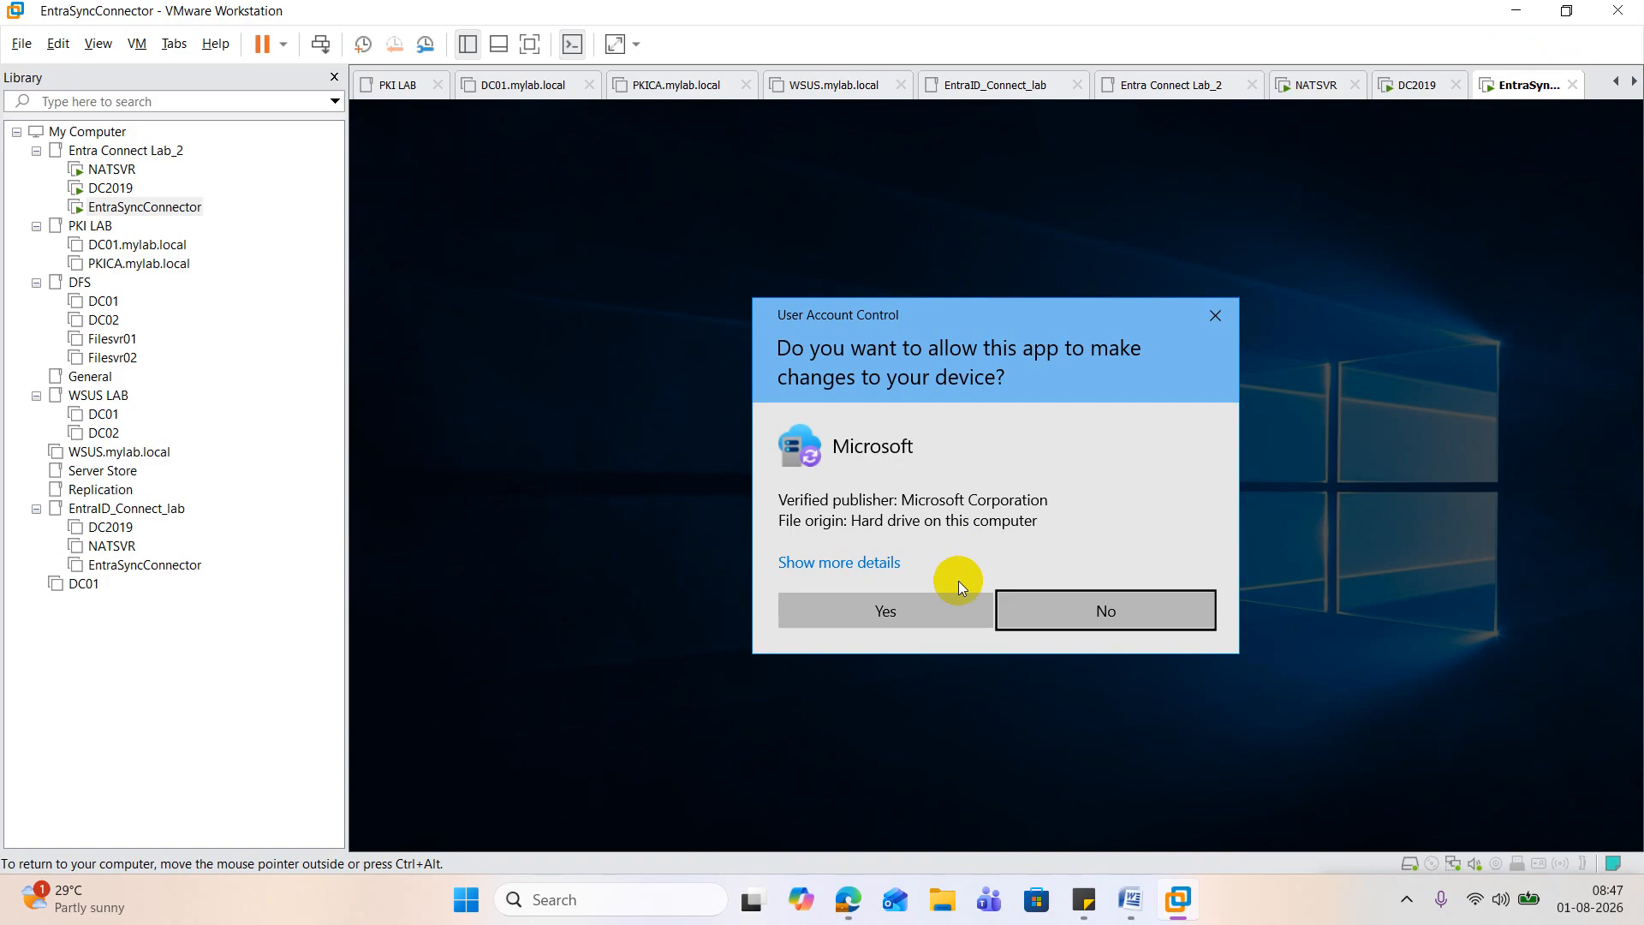
left_click(938, 616)
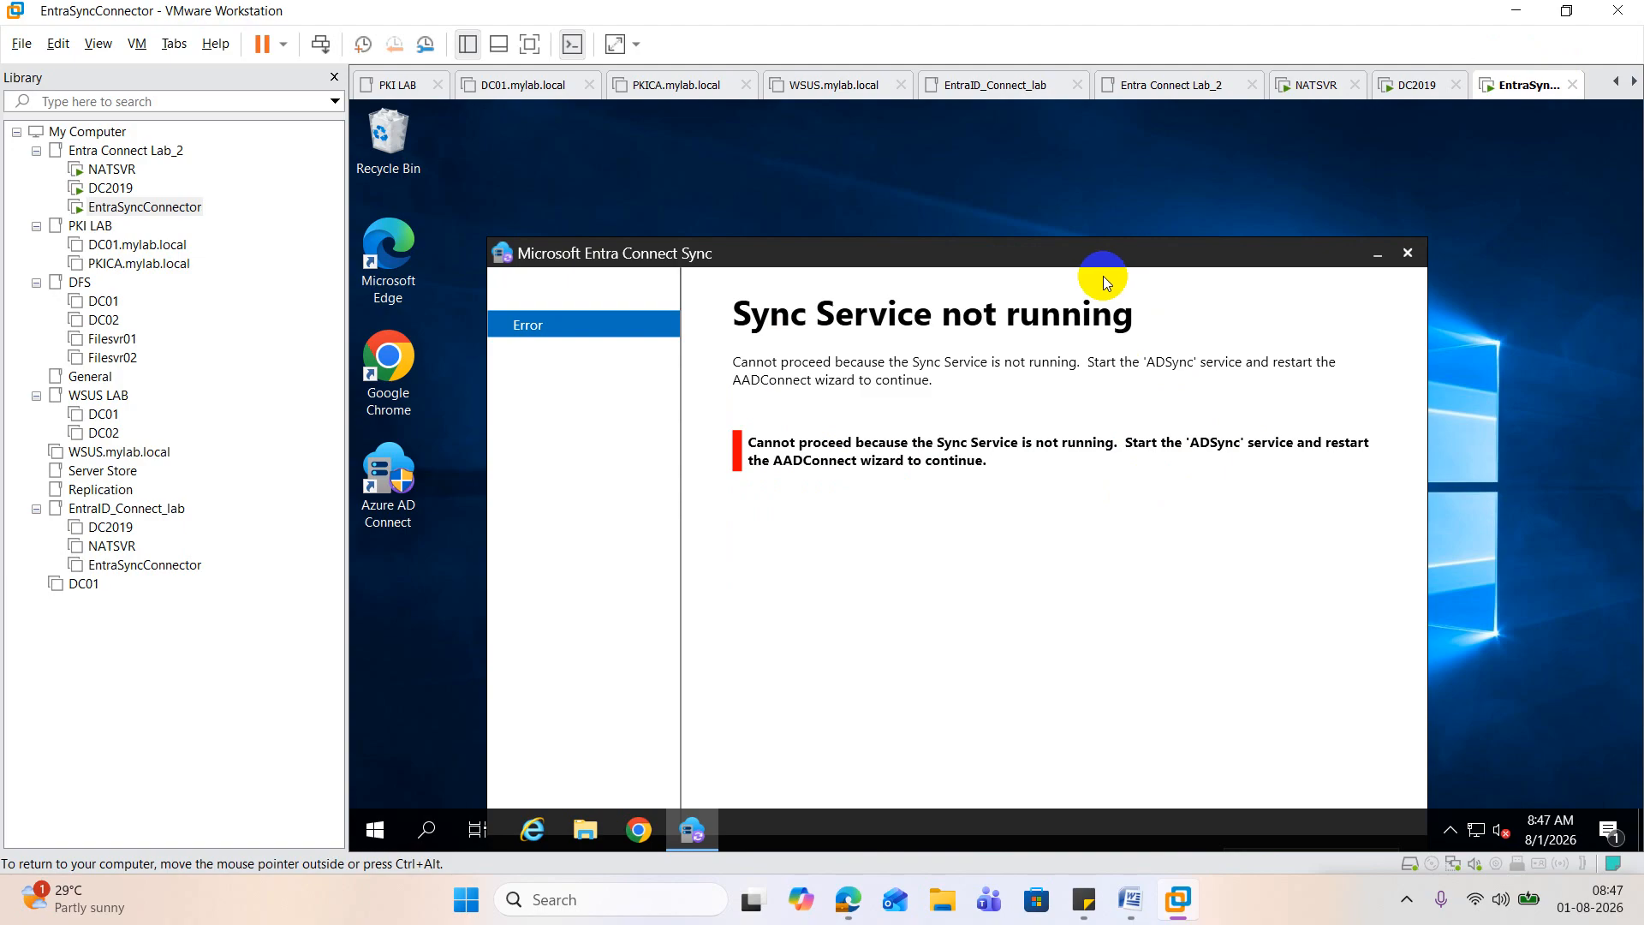
left_click(1407, 252)
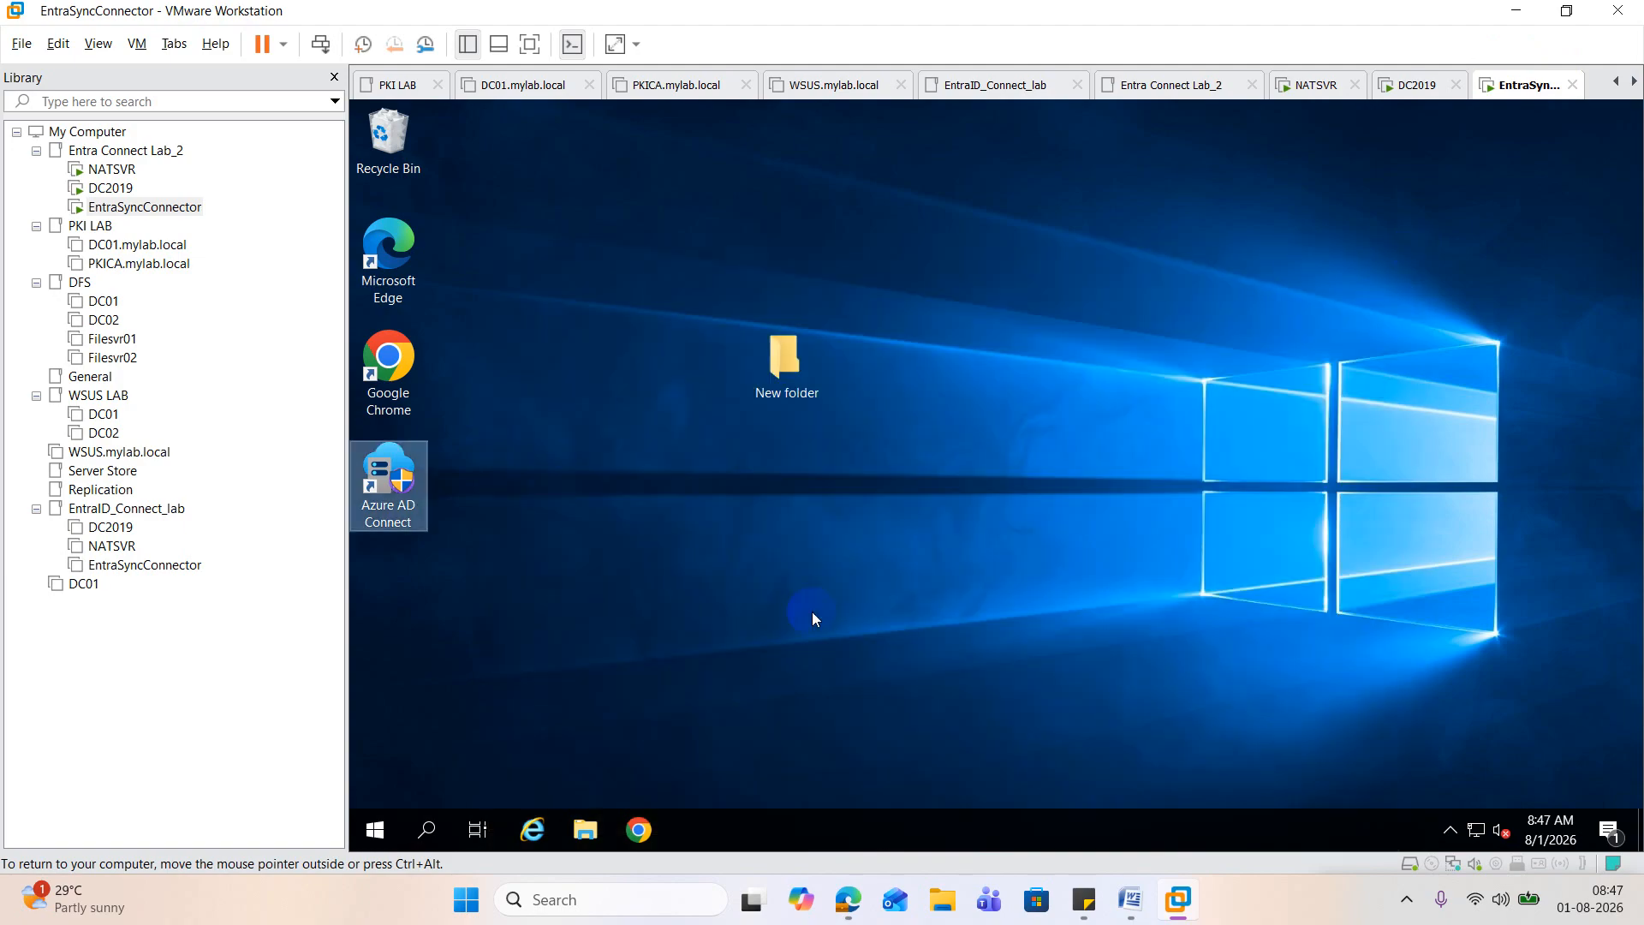
Step: Open the Windows Services console on EntraSyncConnector by running services.msc
right_click(389, 834)
left_click(422, 737)
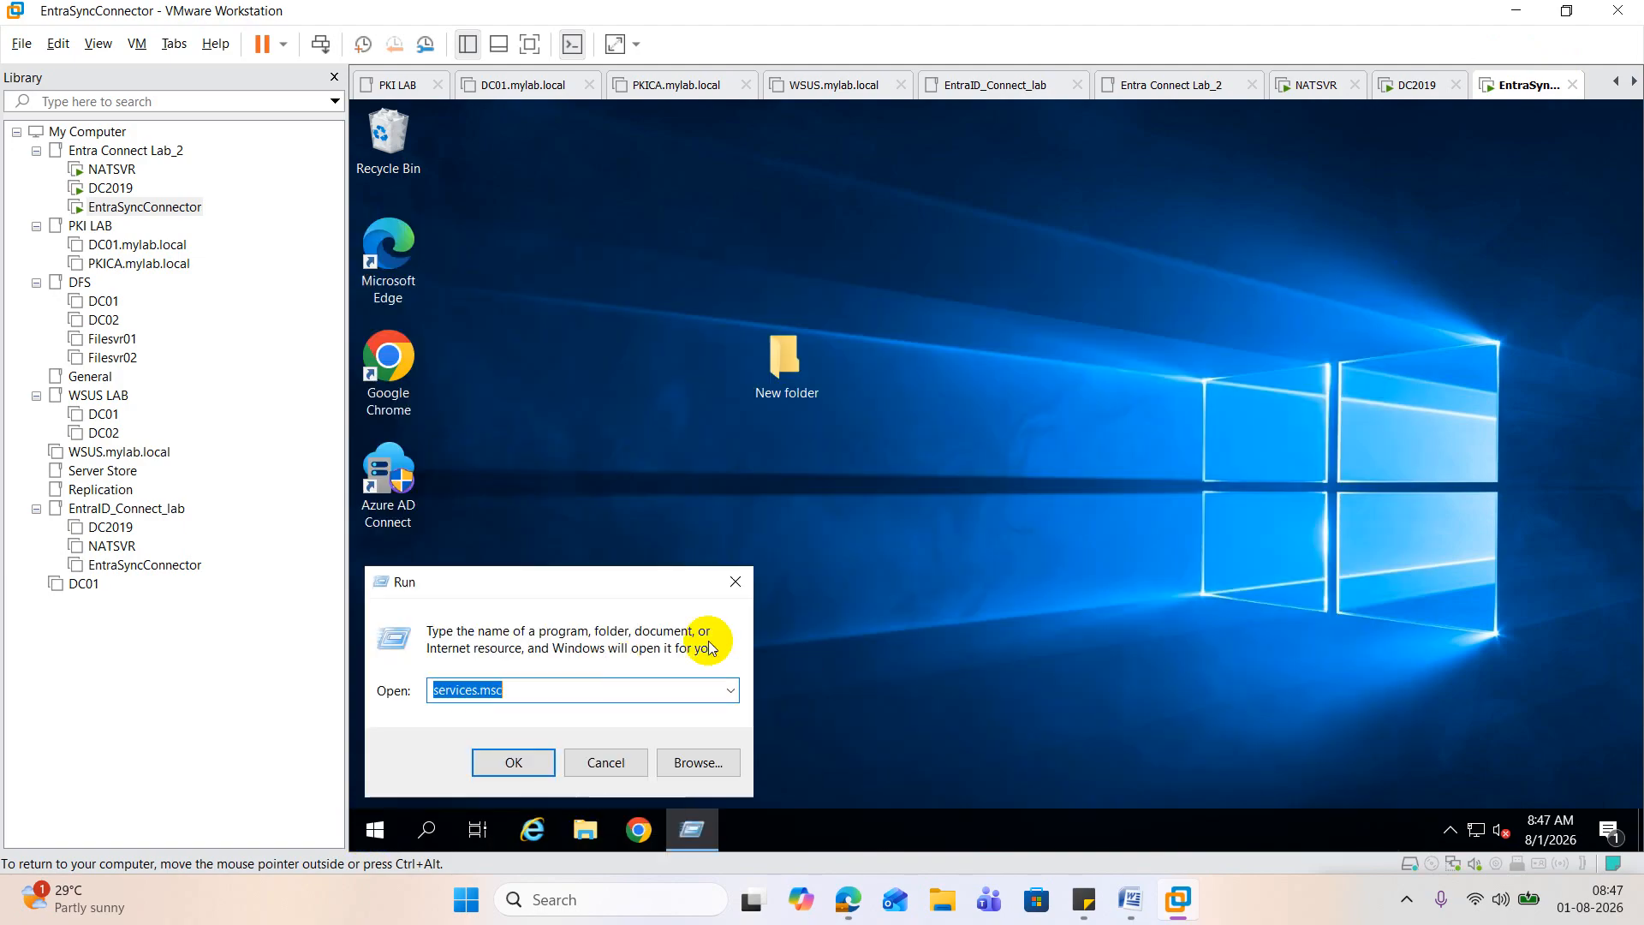
key("Return")
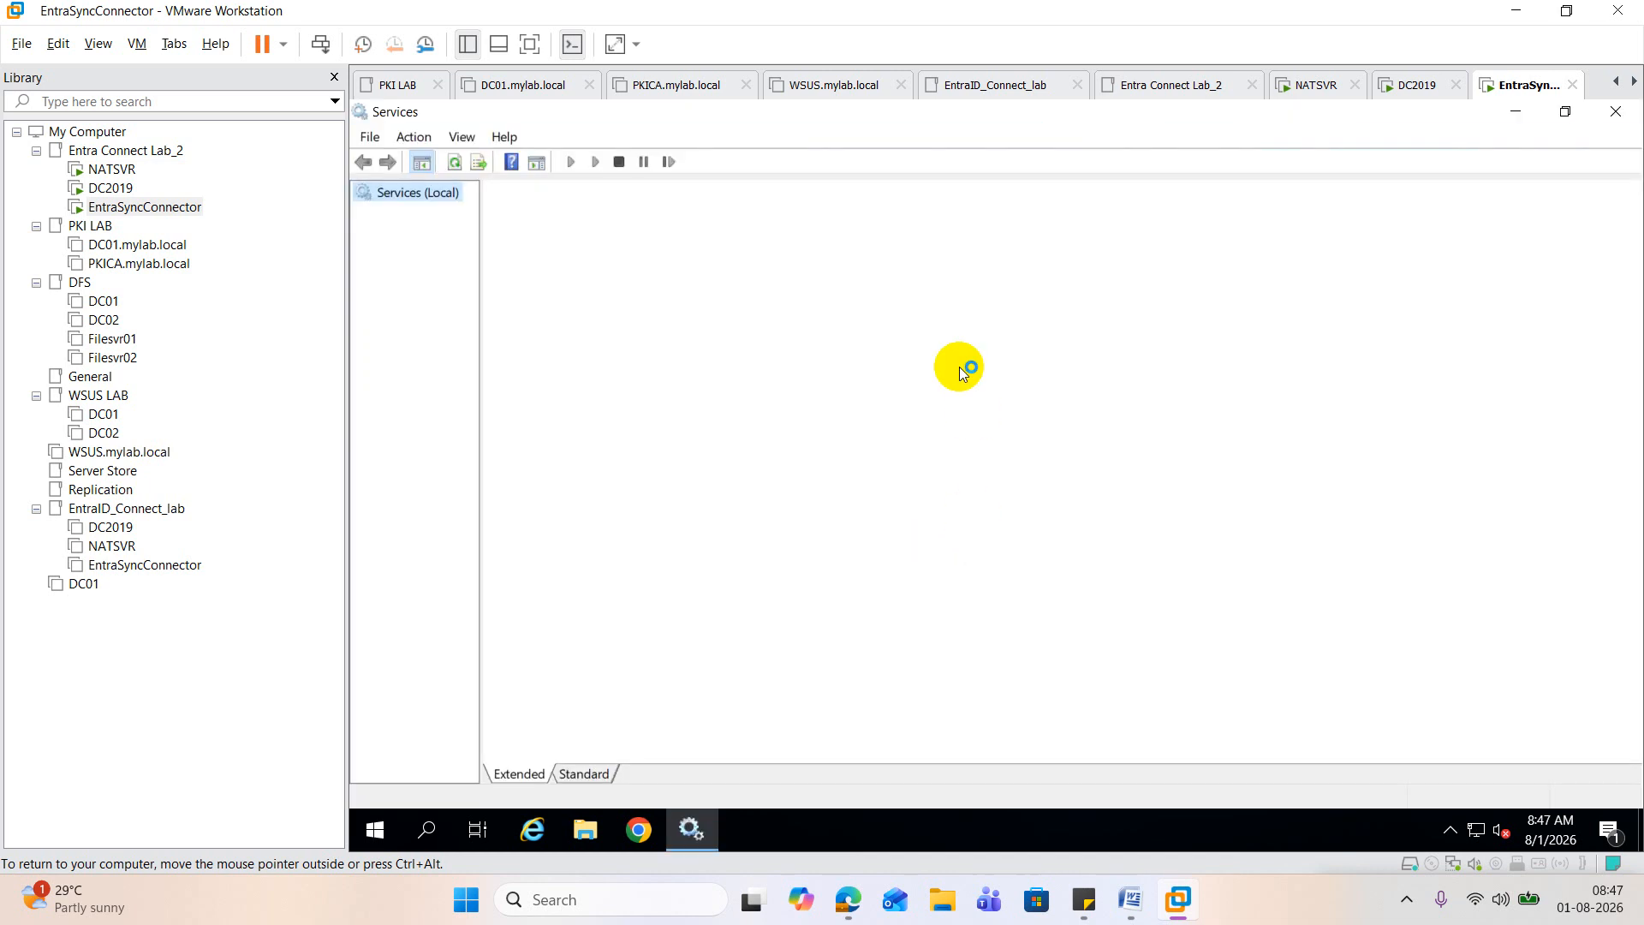
Step: Find the Microsoft Azure AD Sync service in the services list and start it
left_click(846, 295)
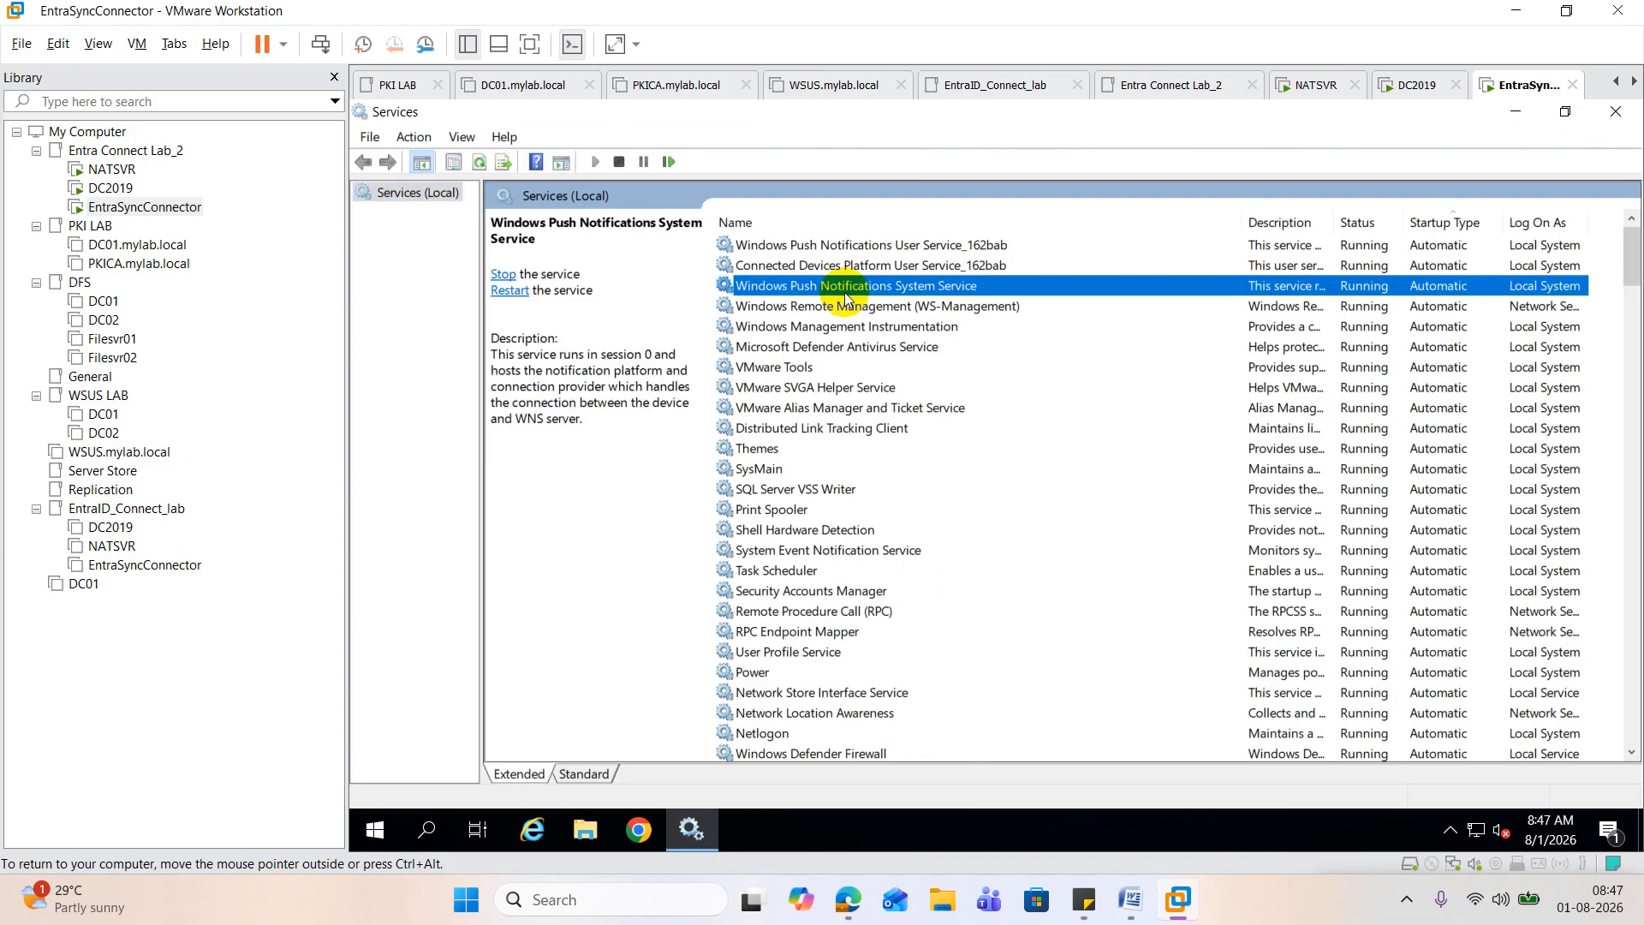
key("m")
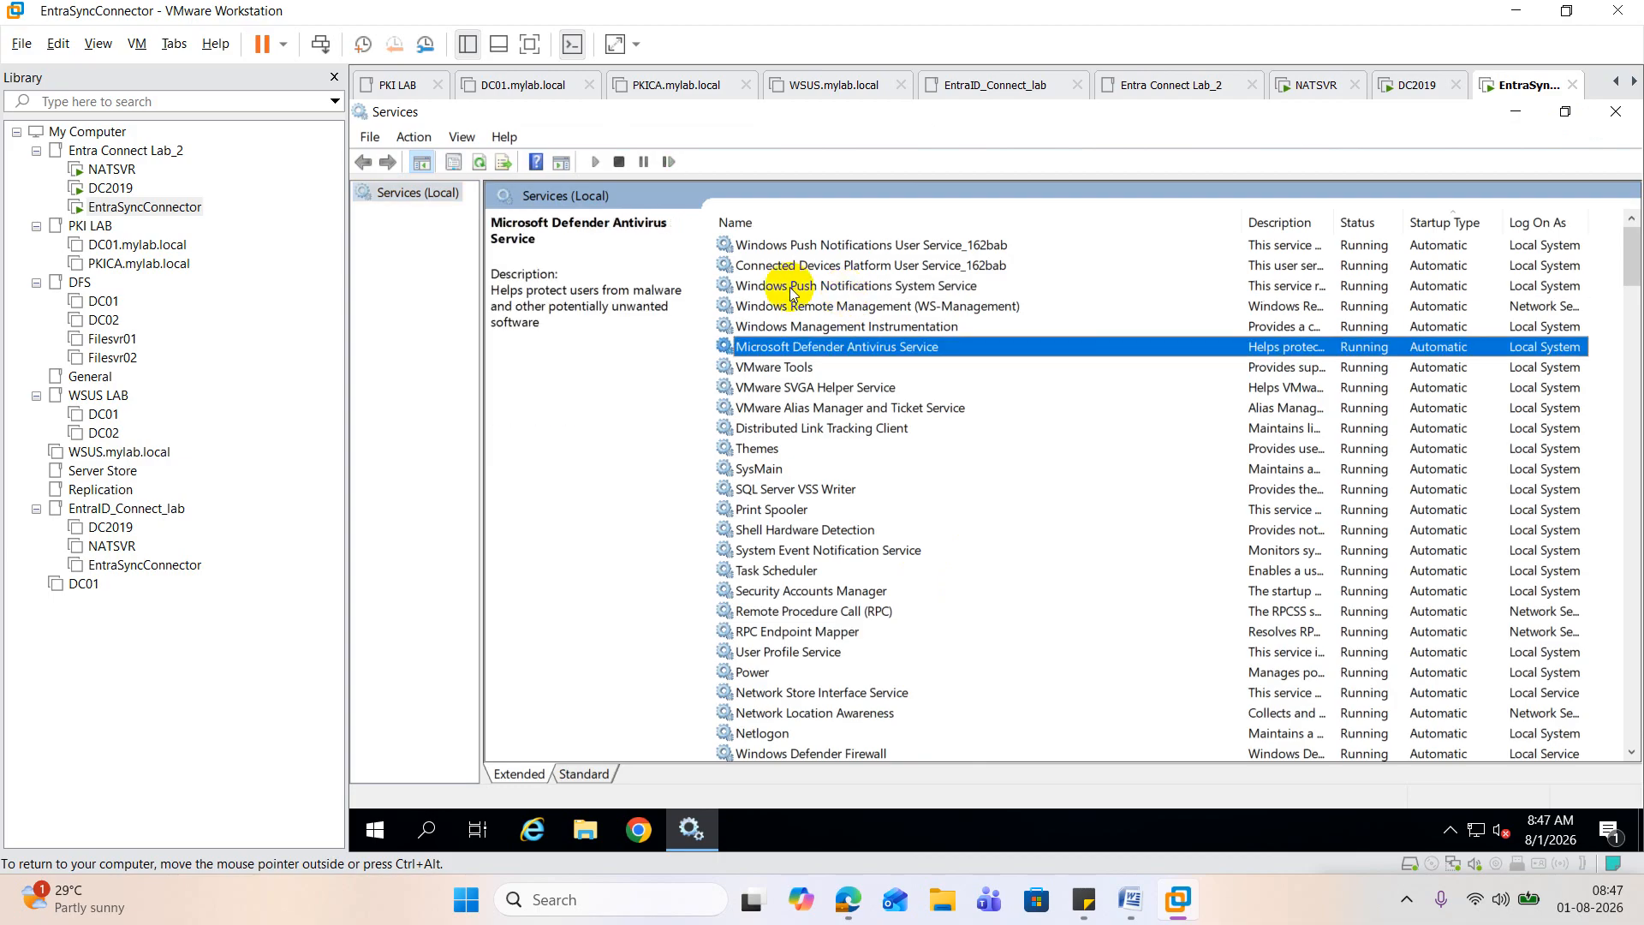
key("m")
key("m")
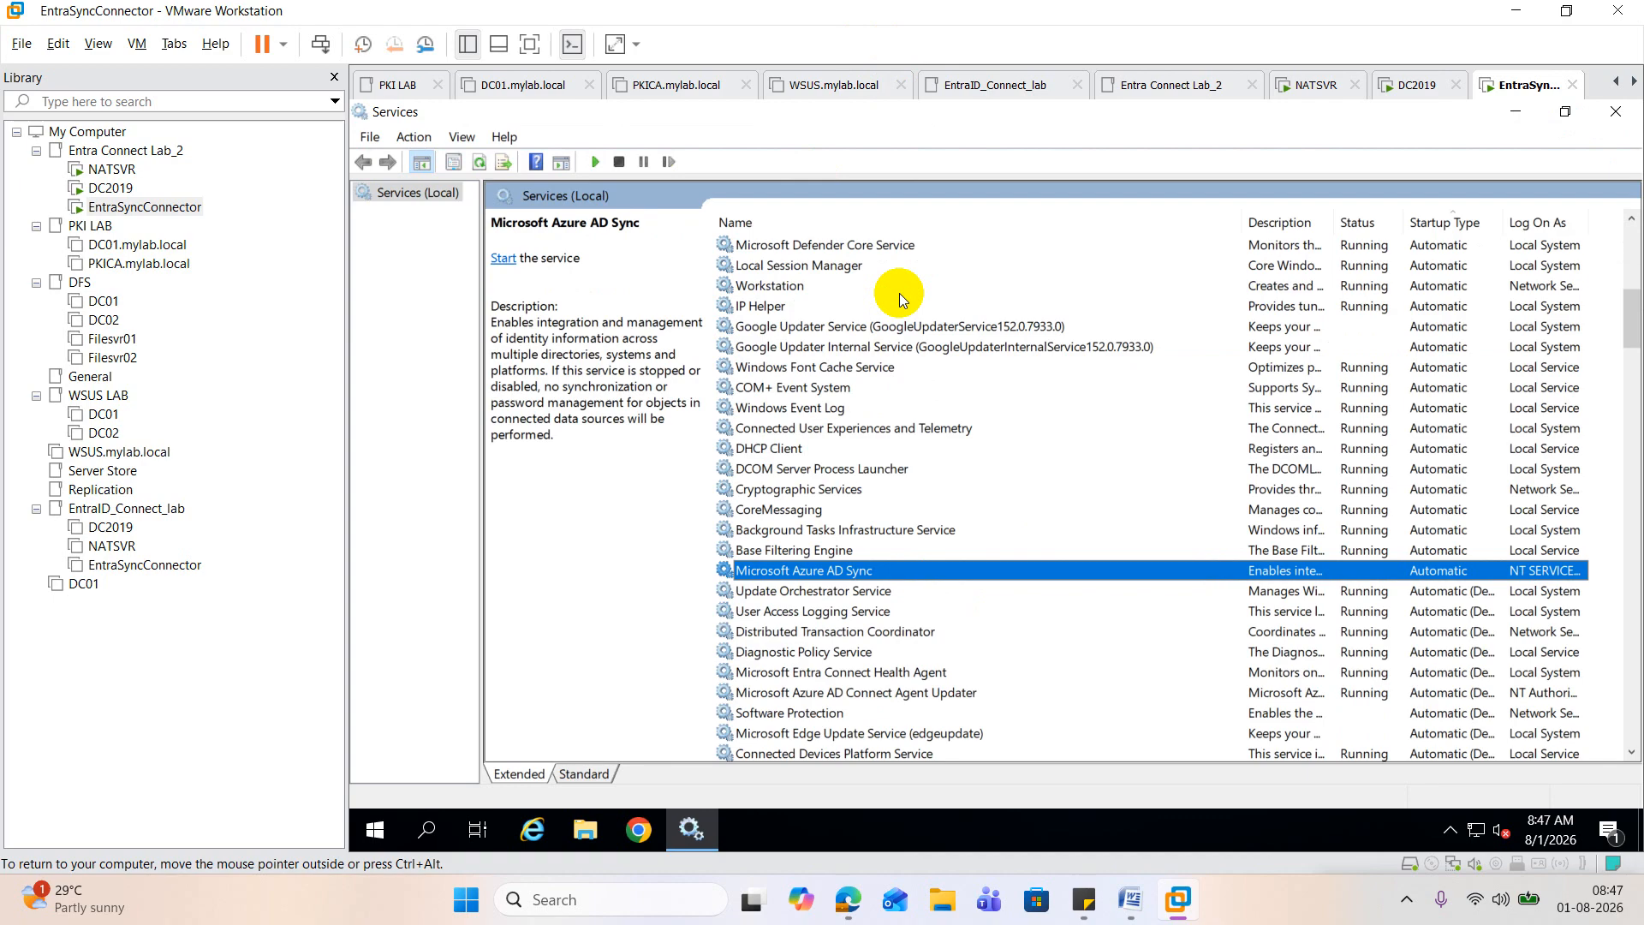
right_click(874, 572)
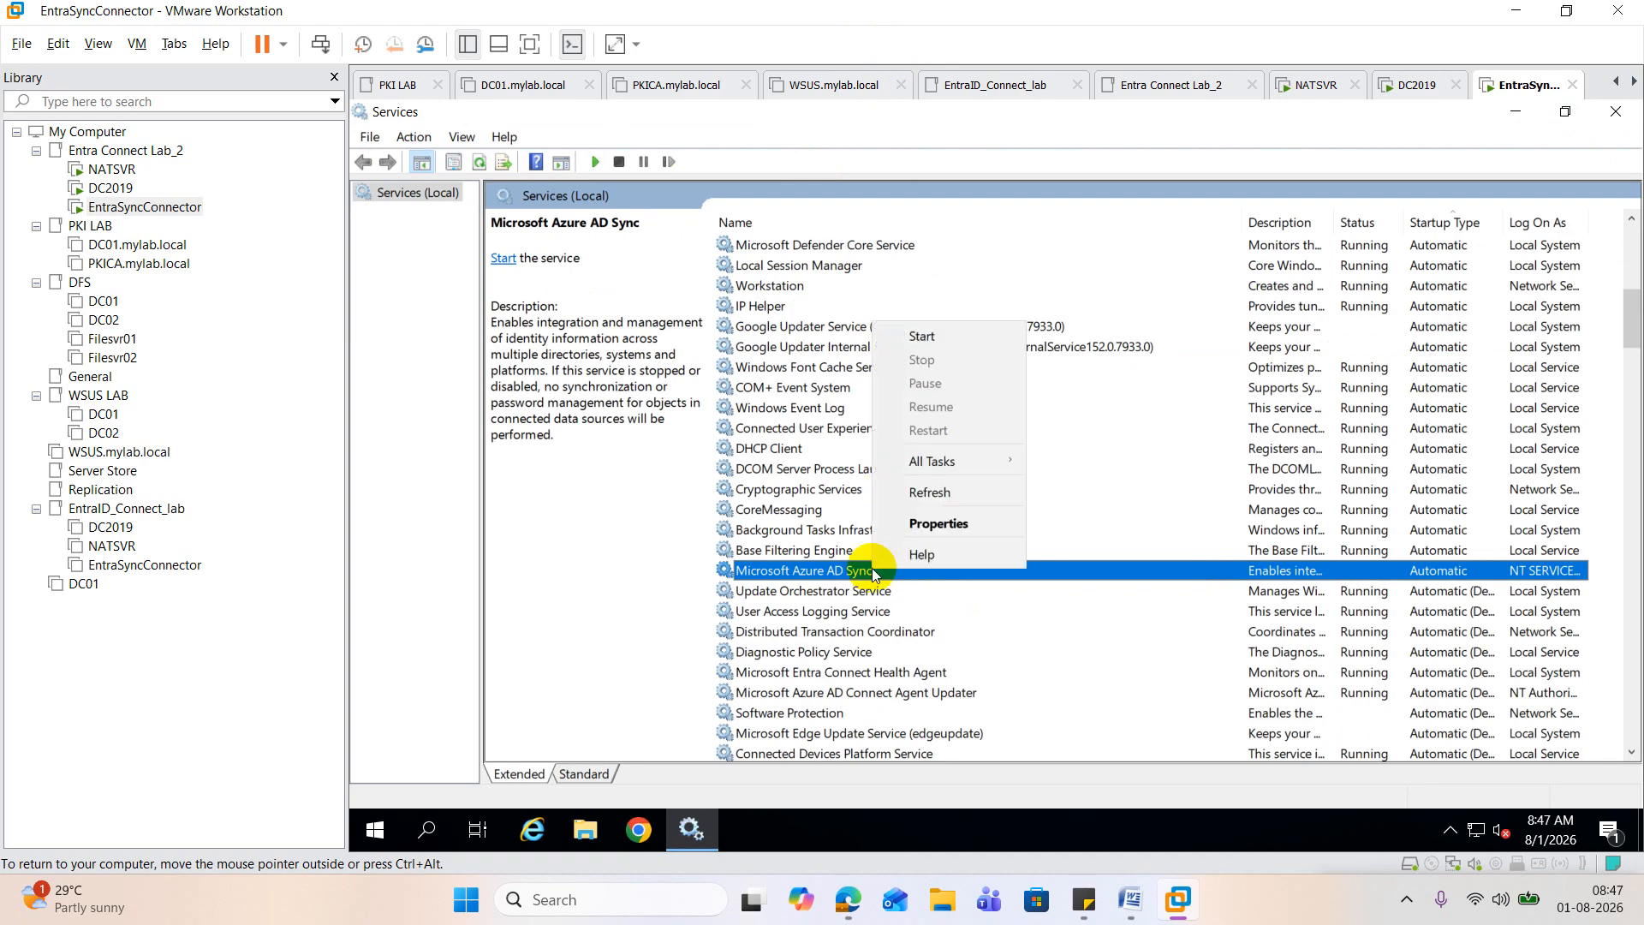
left_click(933, 342)
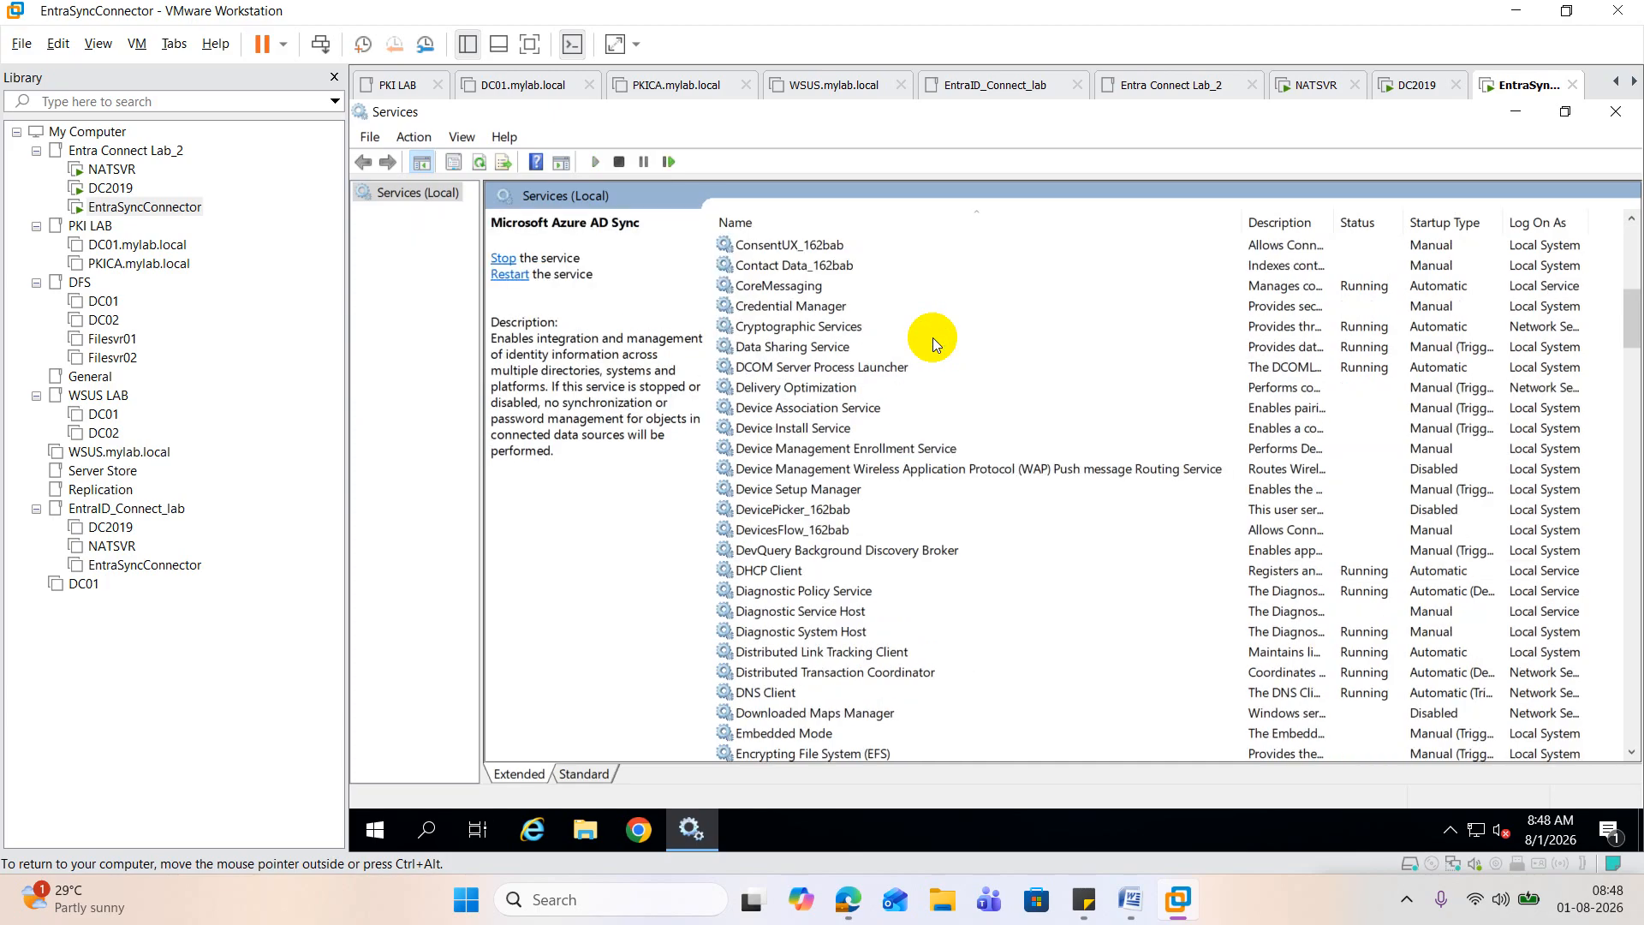
Step: Close the Services console and try running Azure AD Connect as administrator, allowing its changes and exiting the wizard
left_click(1616, 115)
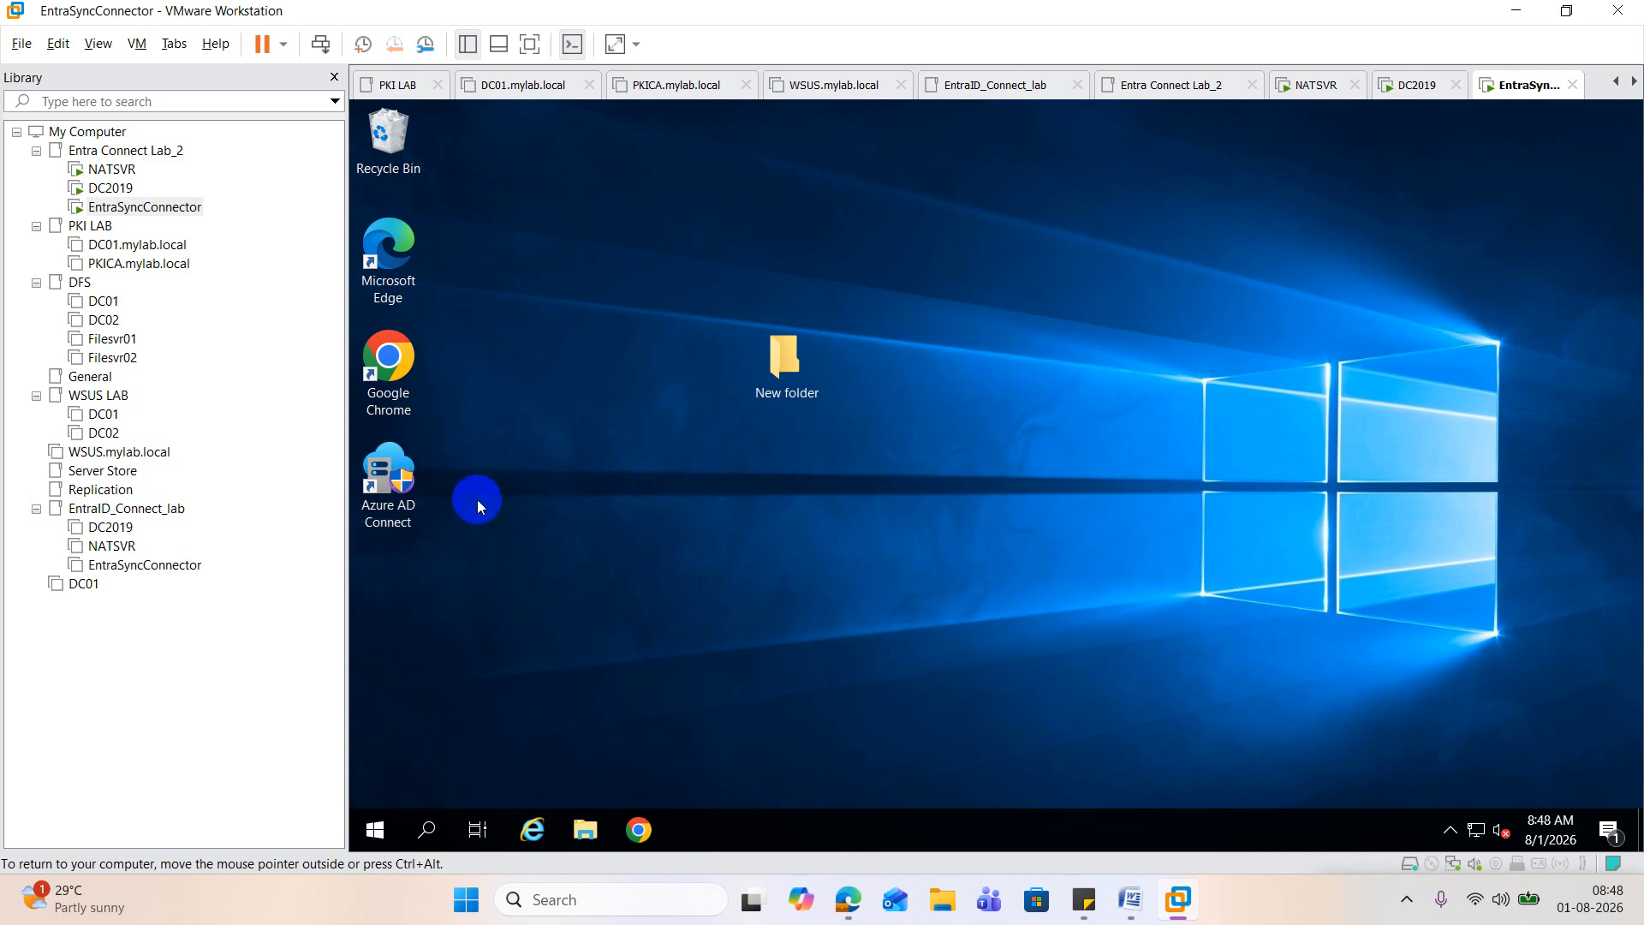
right_click(395, 475)
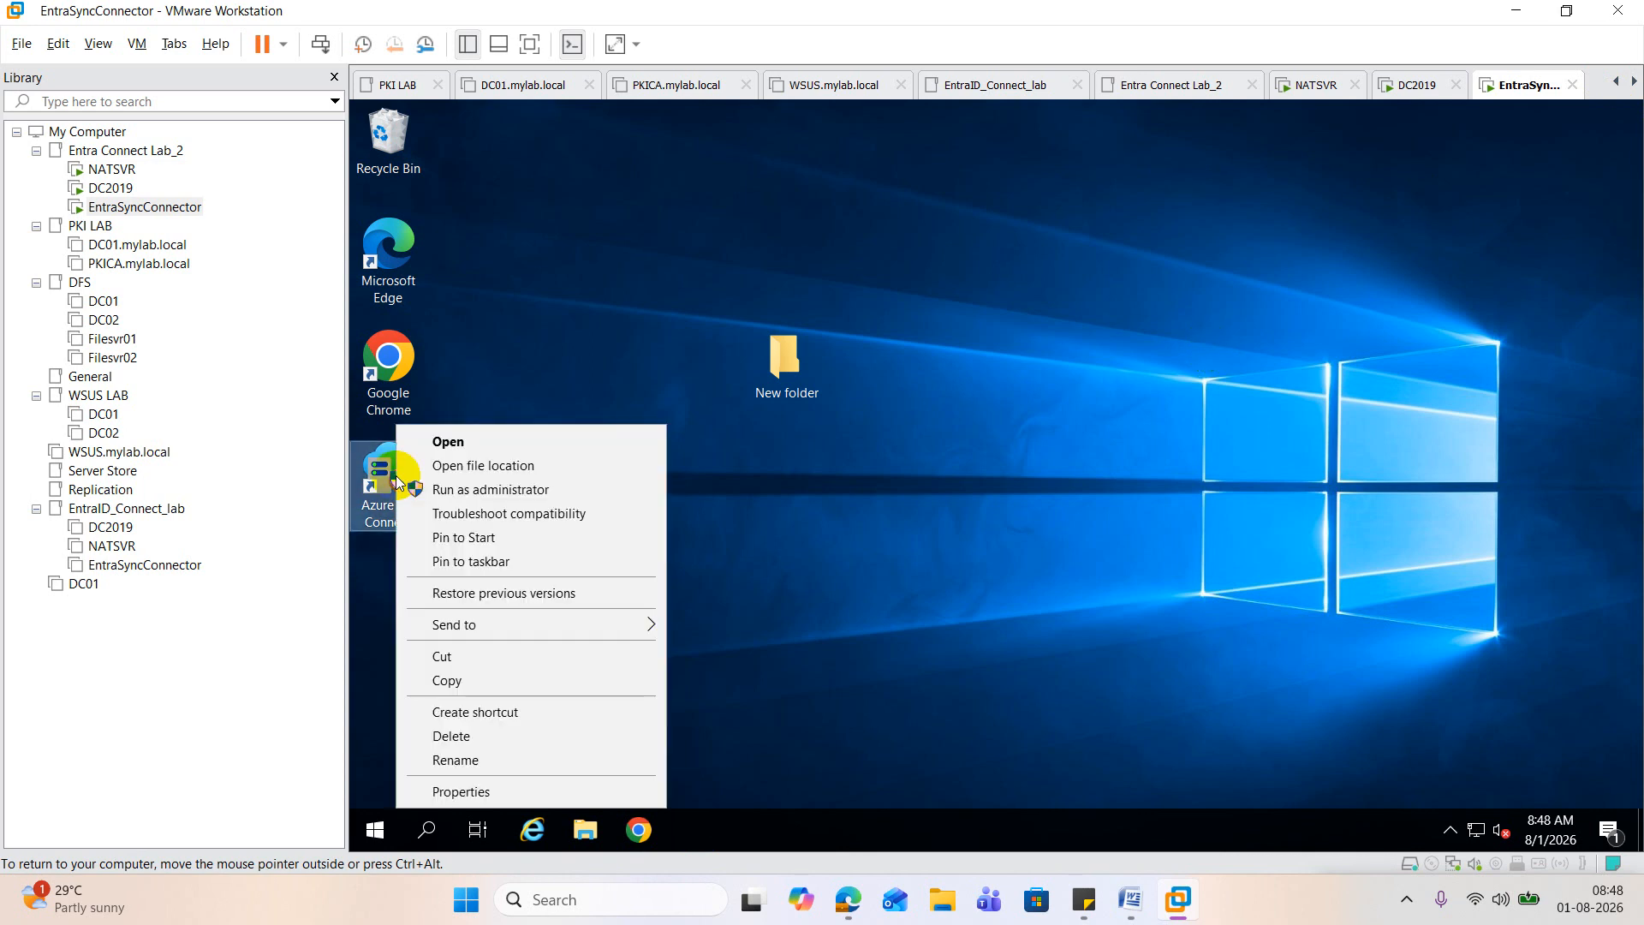
left_click(524, 496)
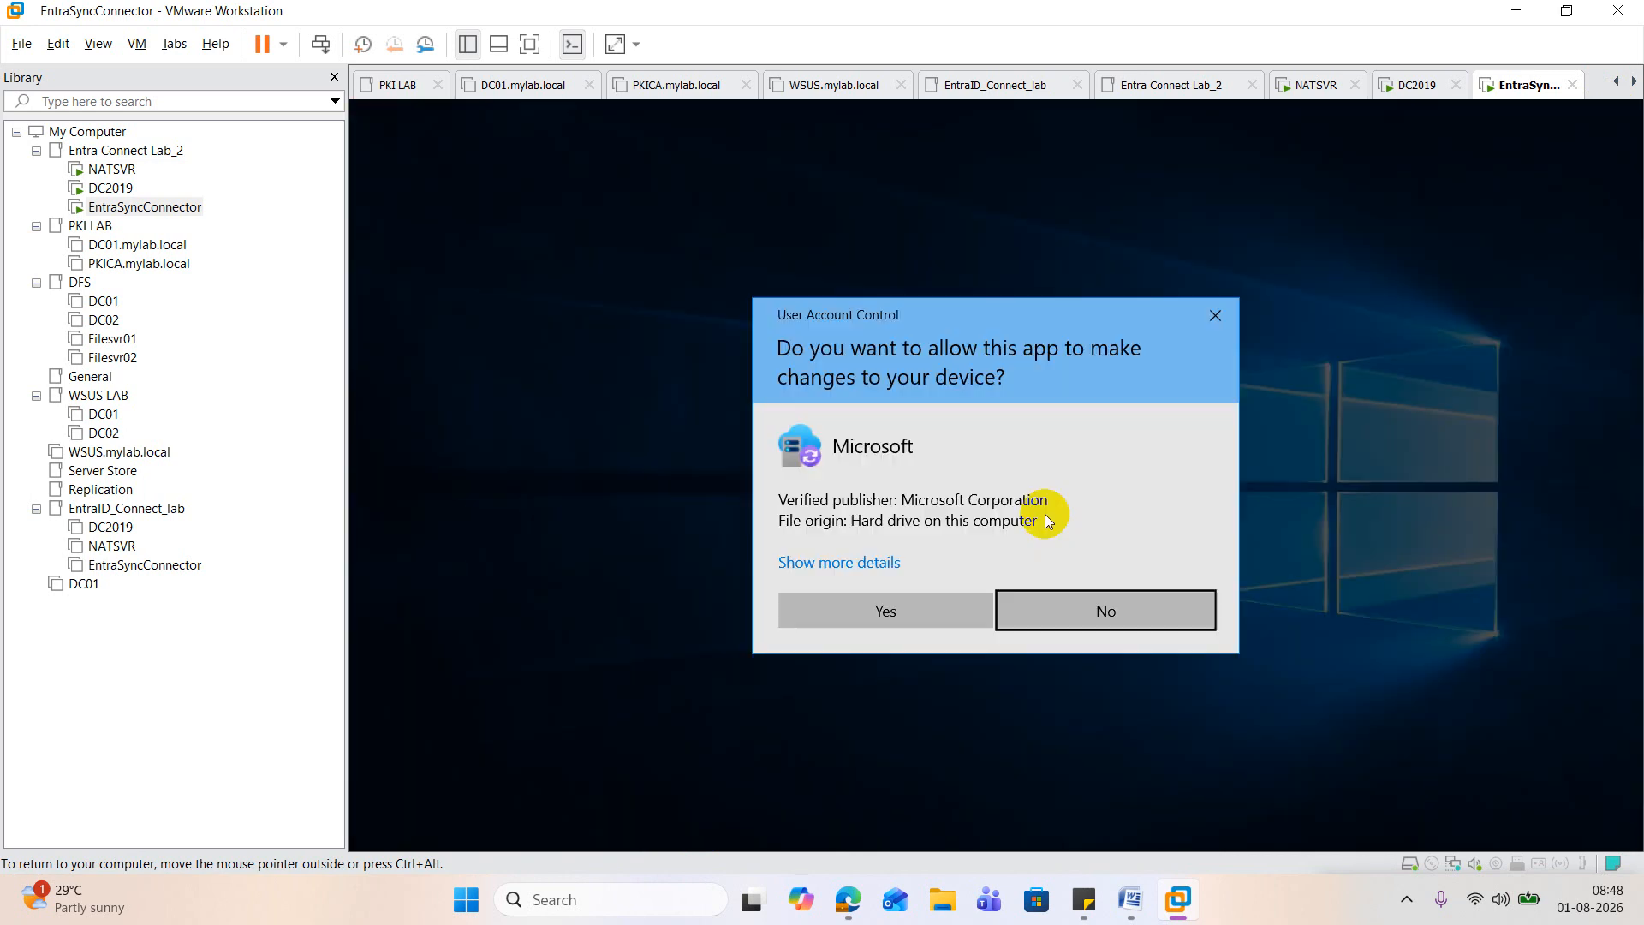
left_click(907, 599)
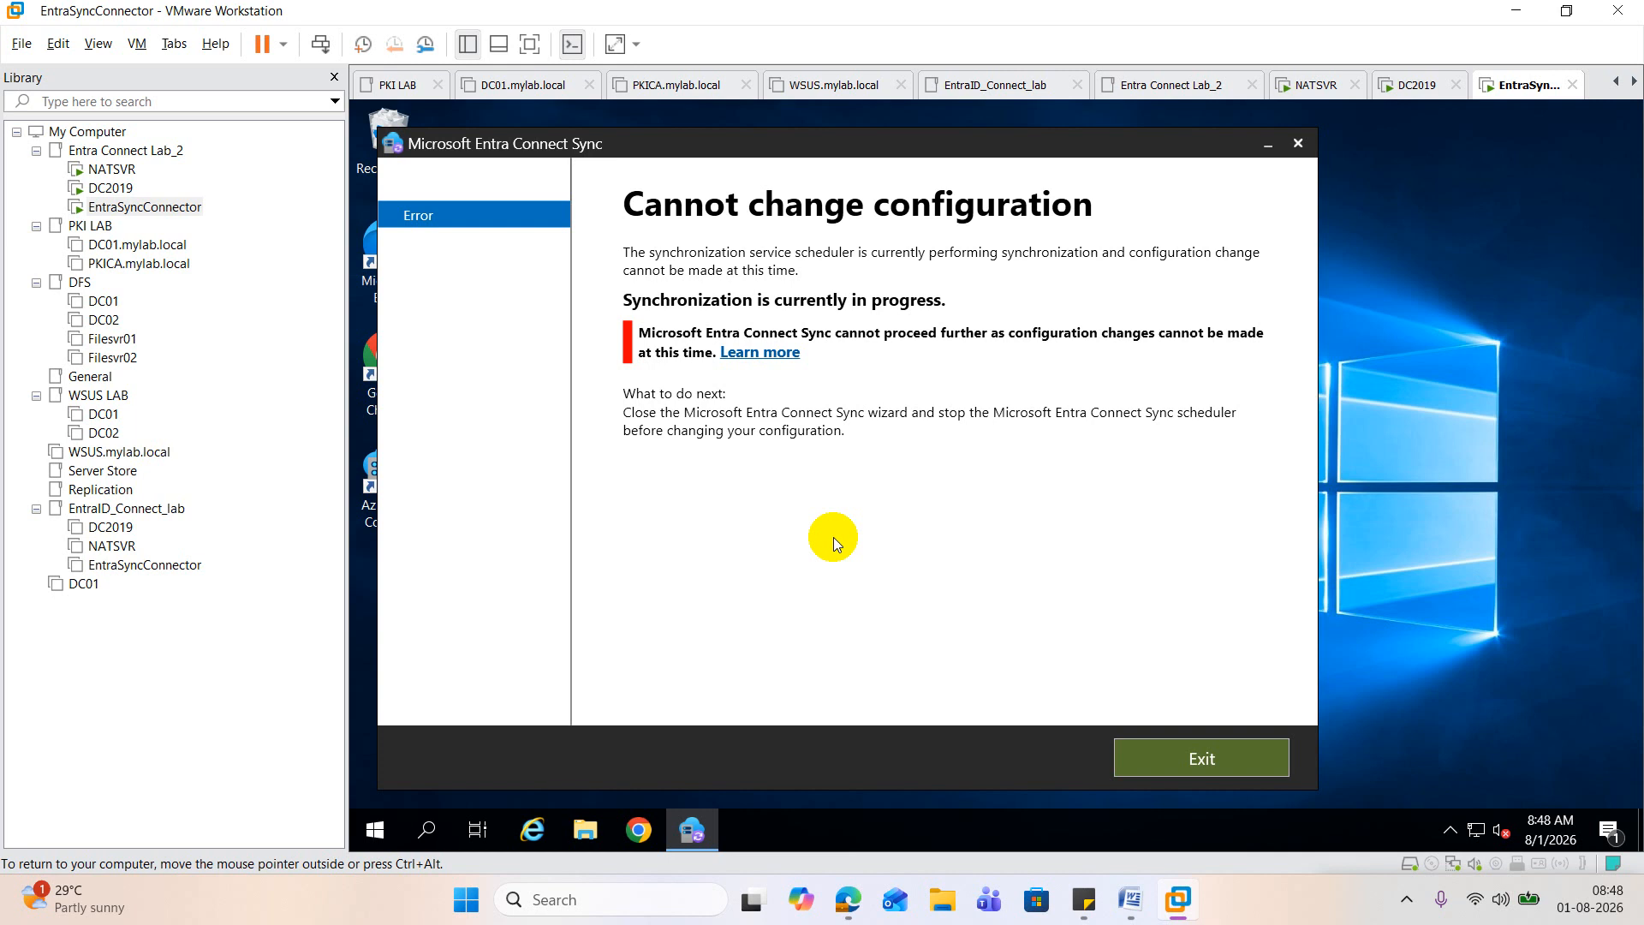
left_click(1203, 755)
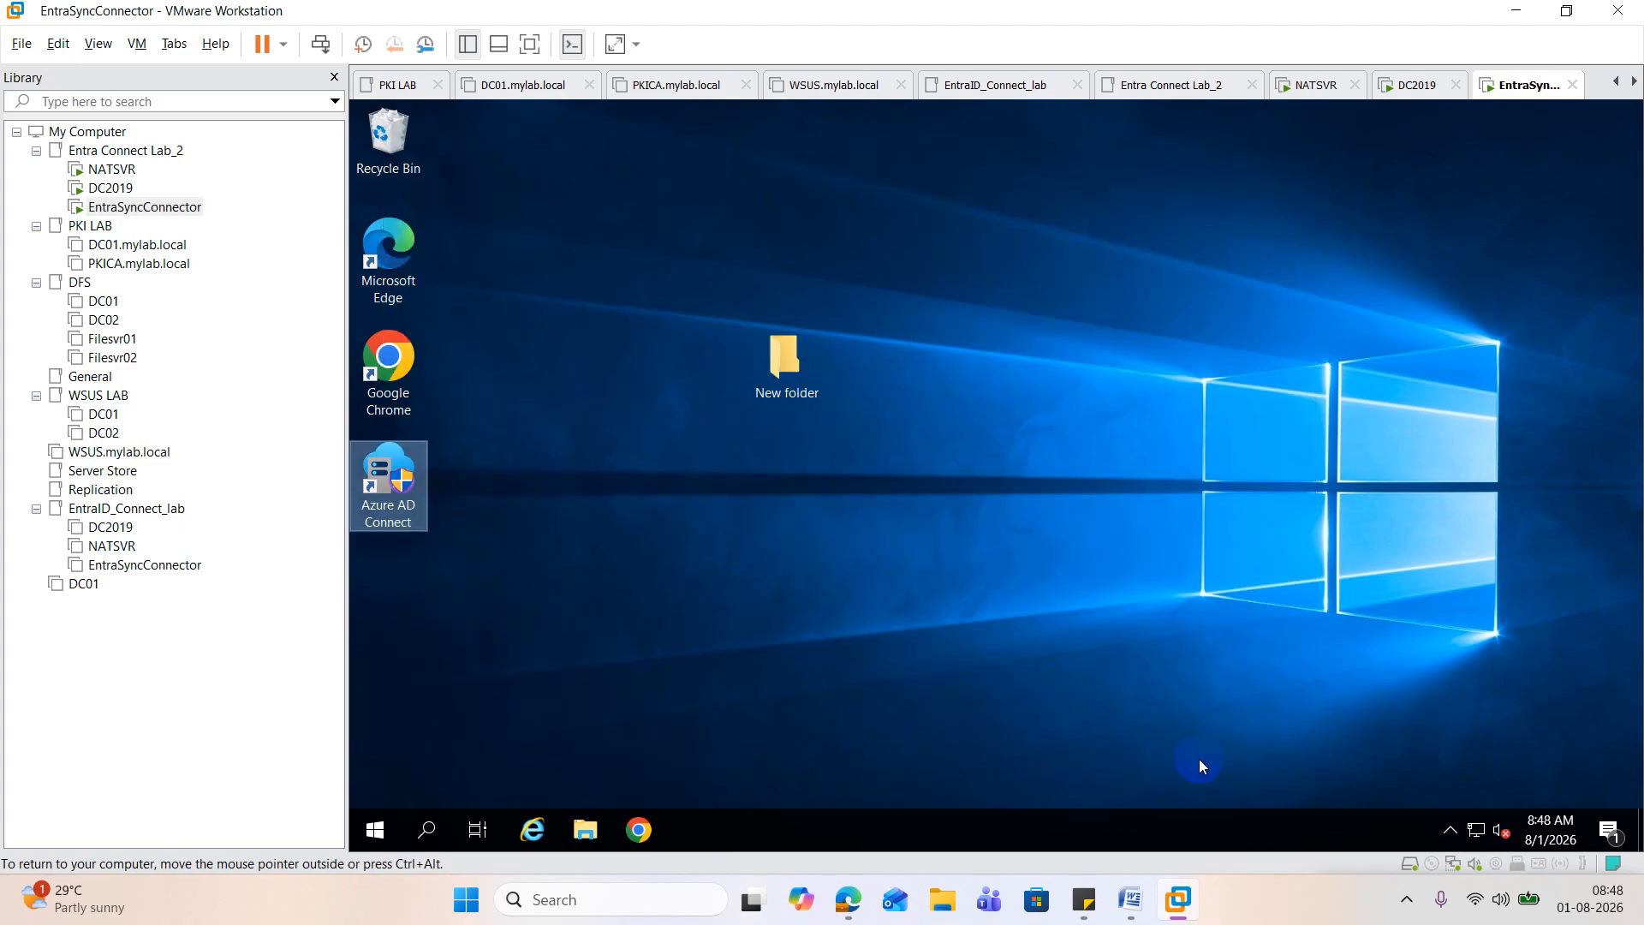
Step: Run Azure AD Connect as administrator, allow its changes, and proceed to the list of additional configuration tasks
right_click(381, 495)
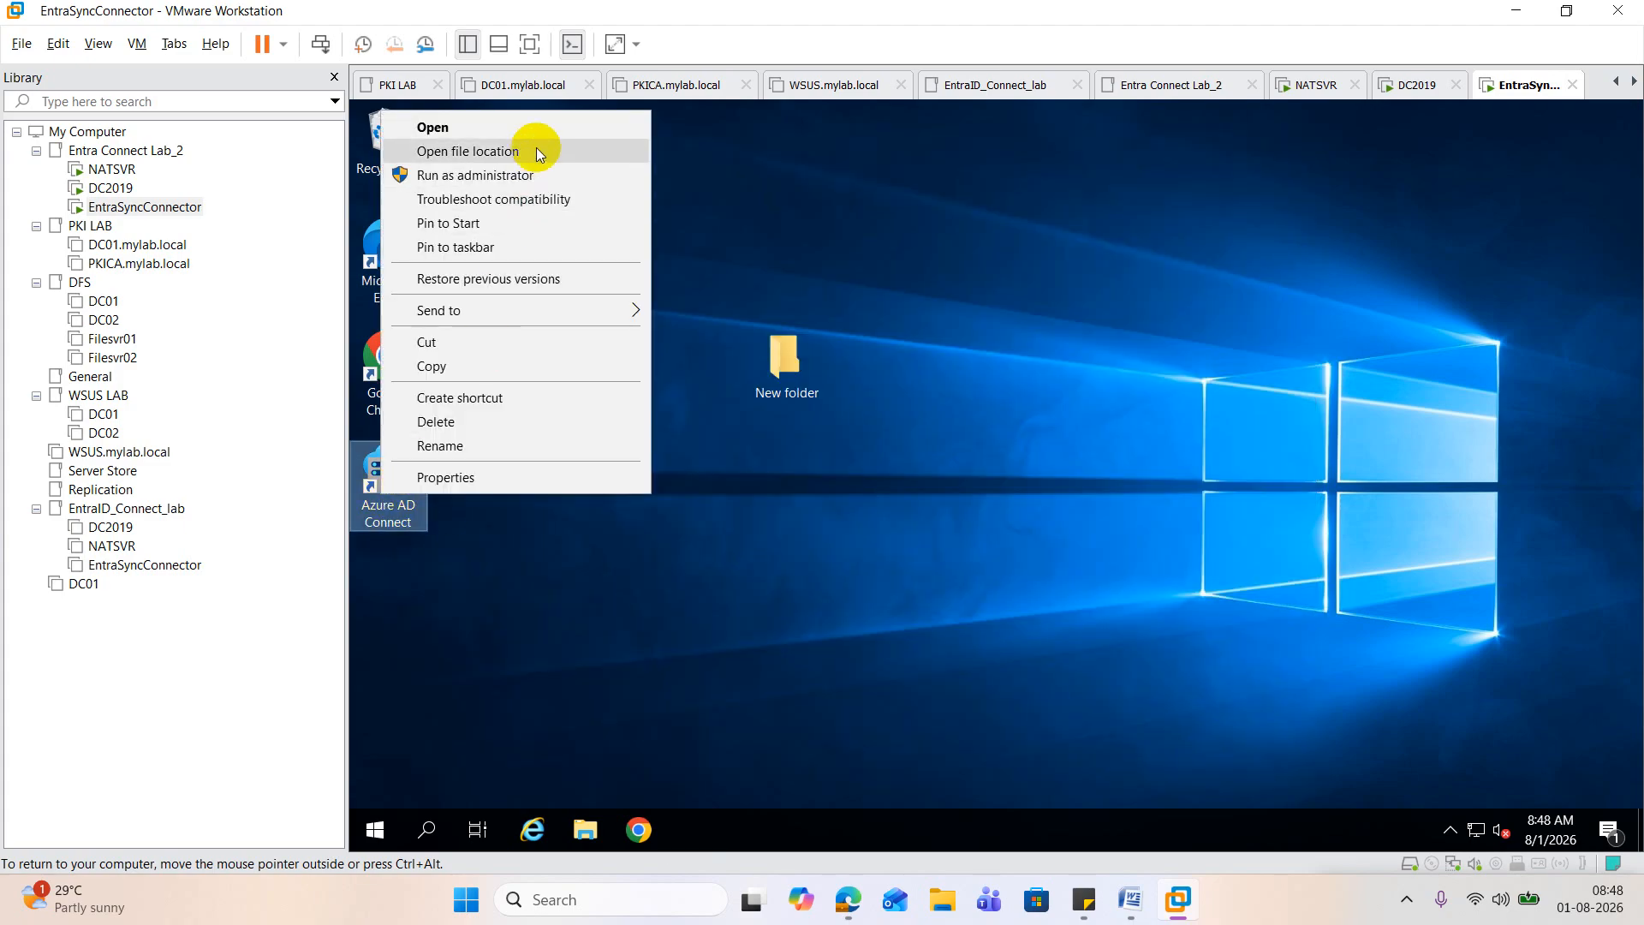
left_click(524, 176)
left_click(947, 612)
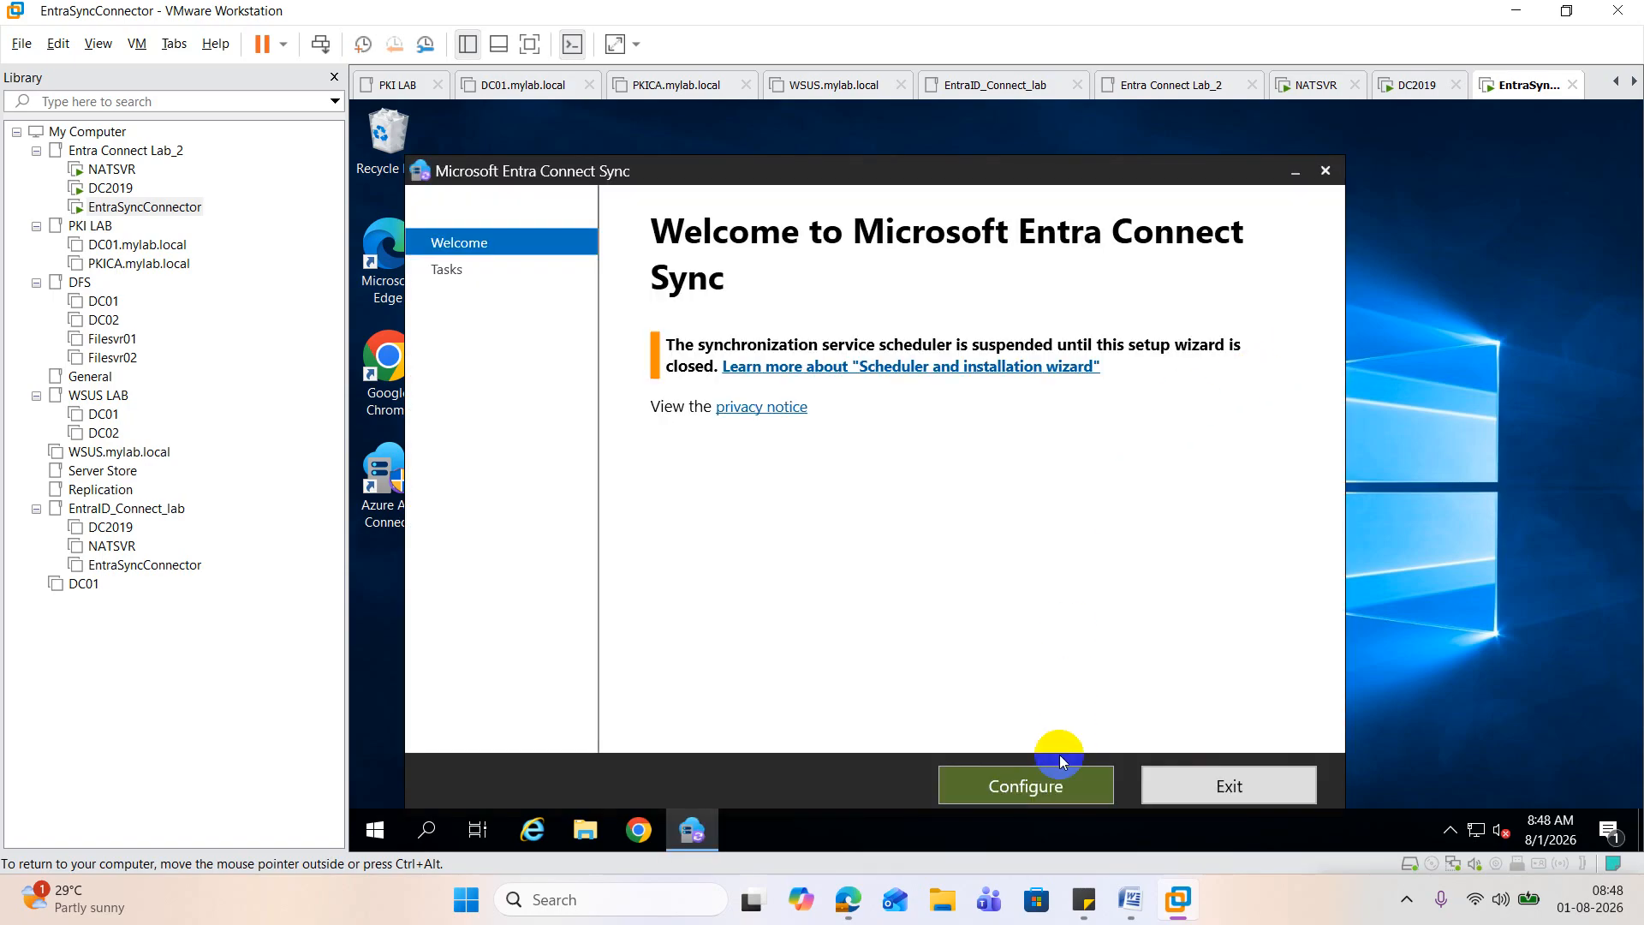
left_click(1050, 780)
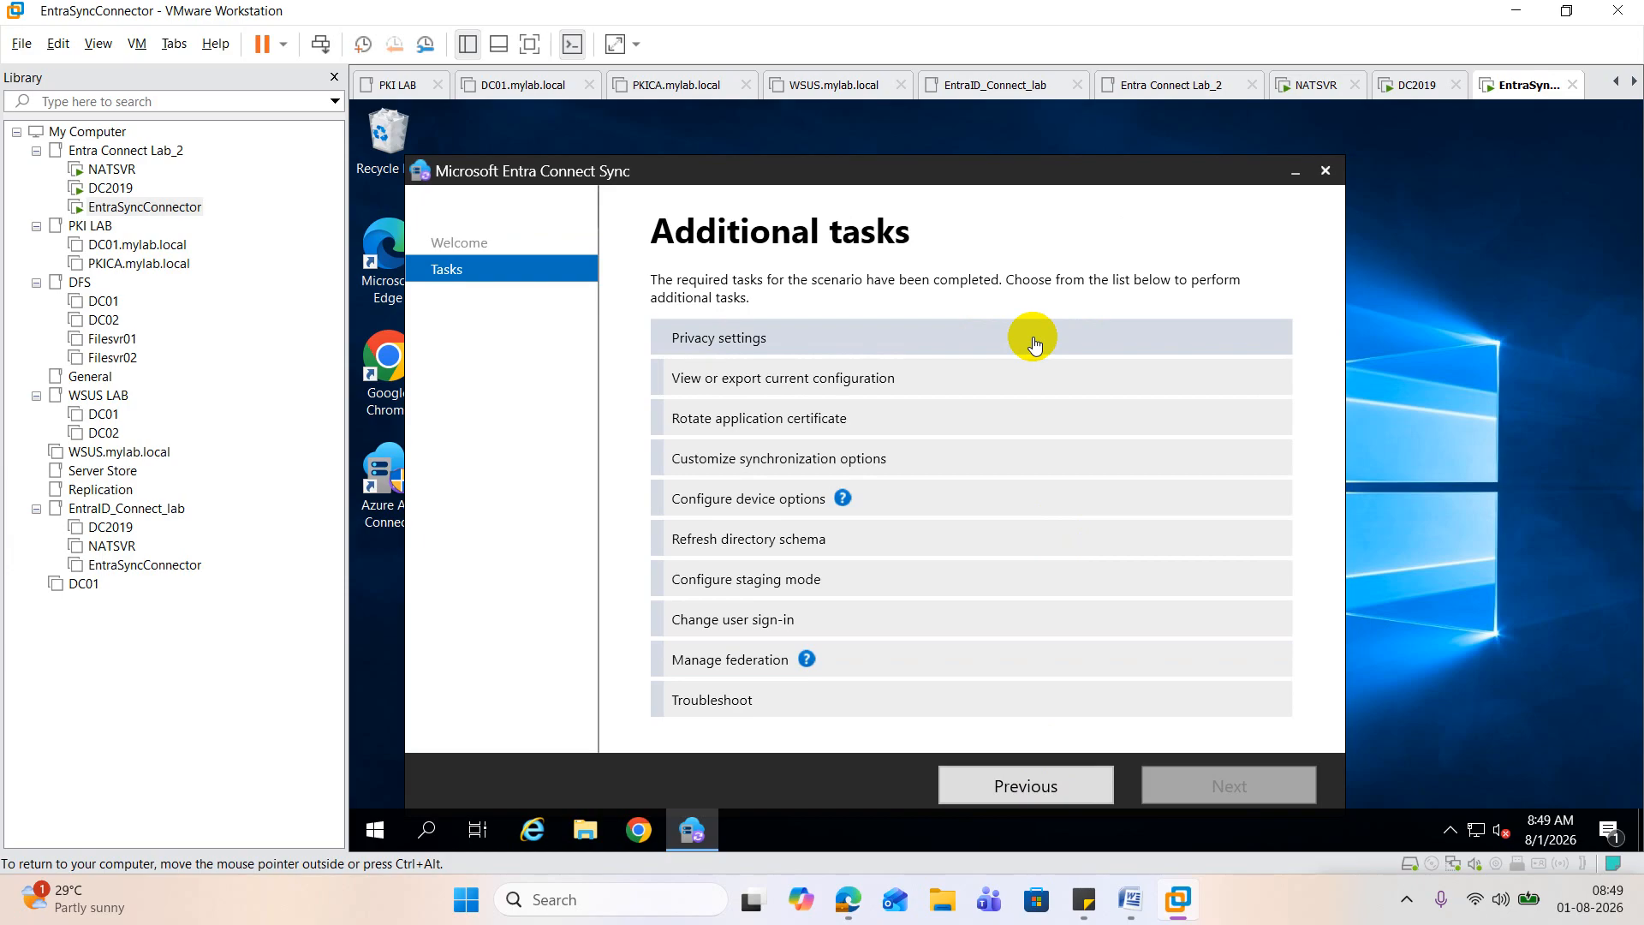
Step: Switch to the Word guide and review the steps for changing the user sign-in method and selecting pass-through authentication
left_click(1128, 898)
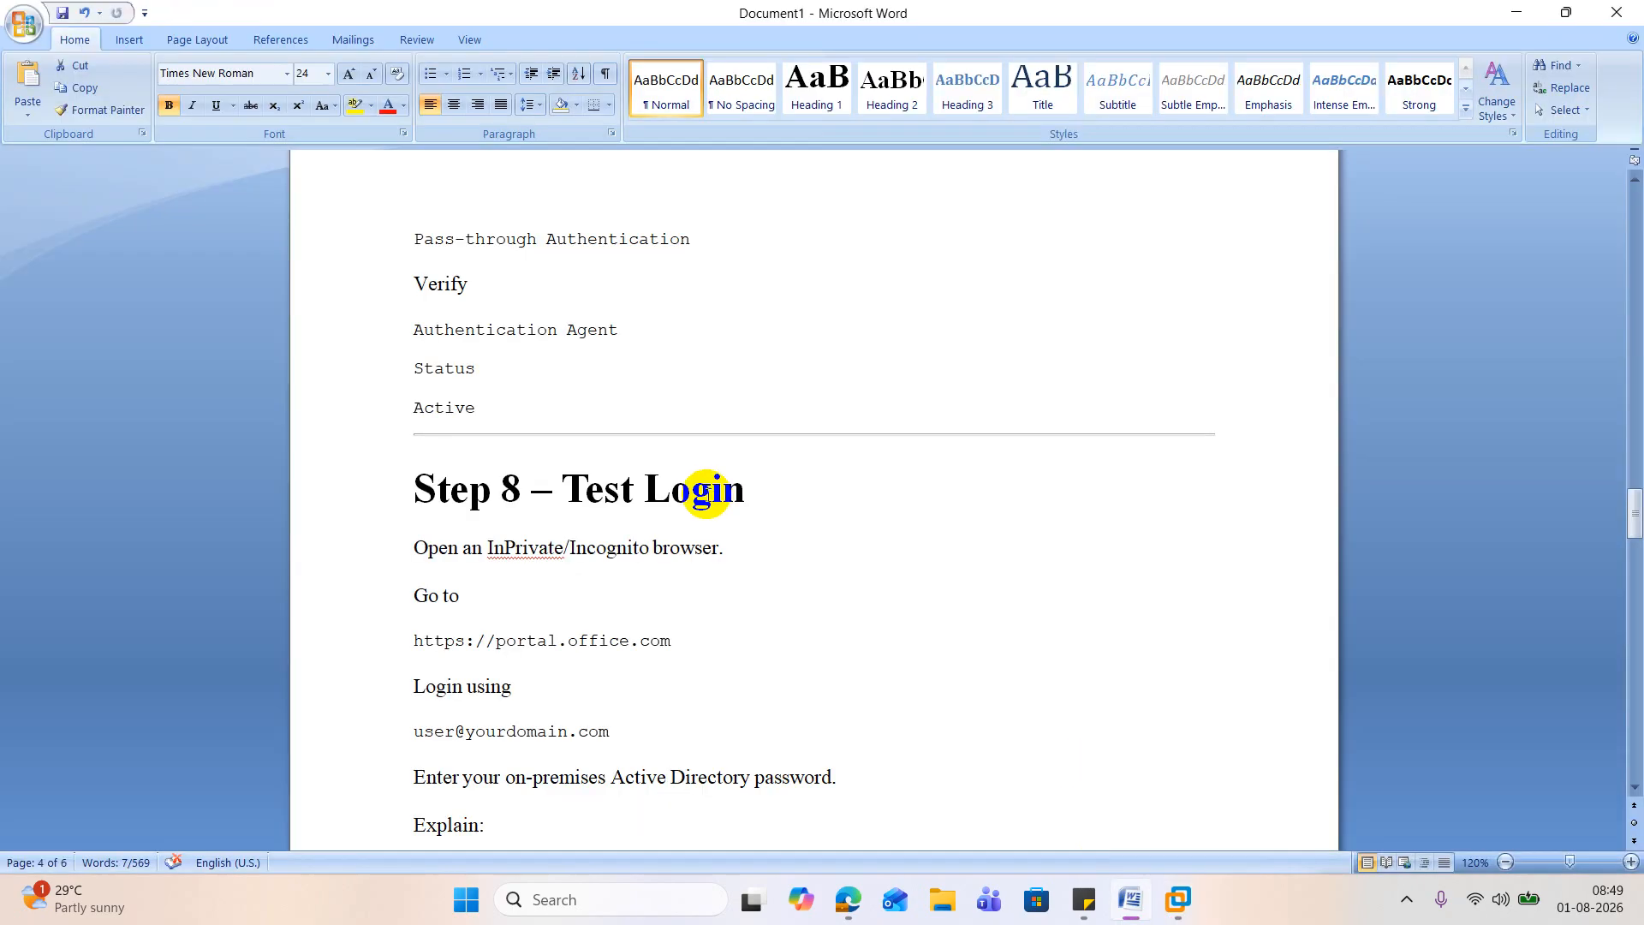
scroll(704, 487, "up", 3)
scroll(706, 486, "up", 15)
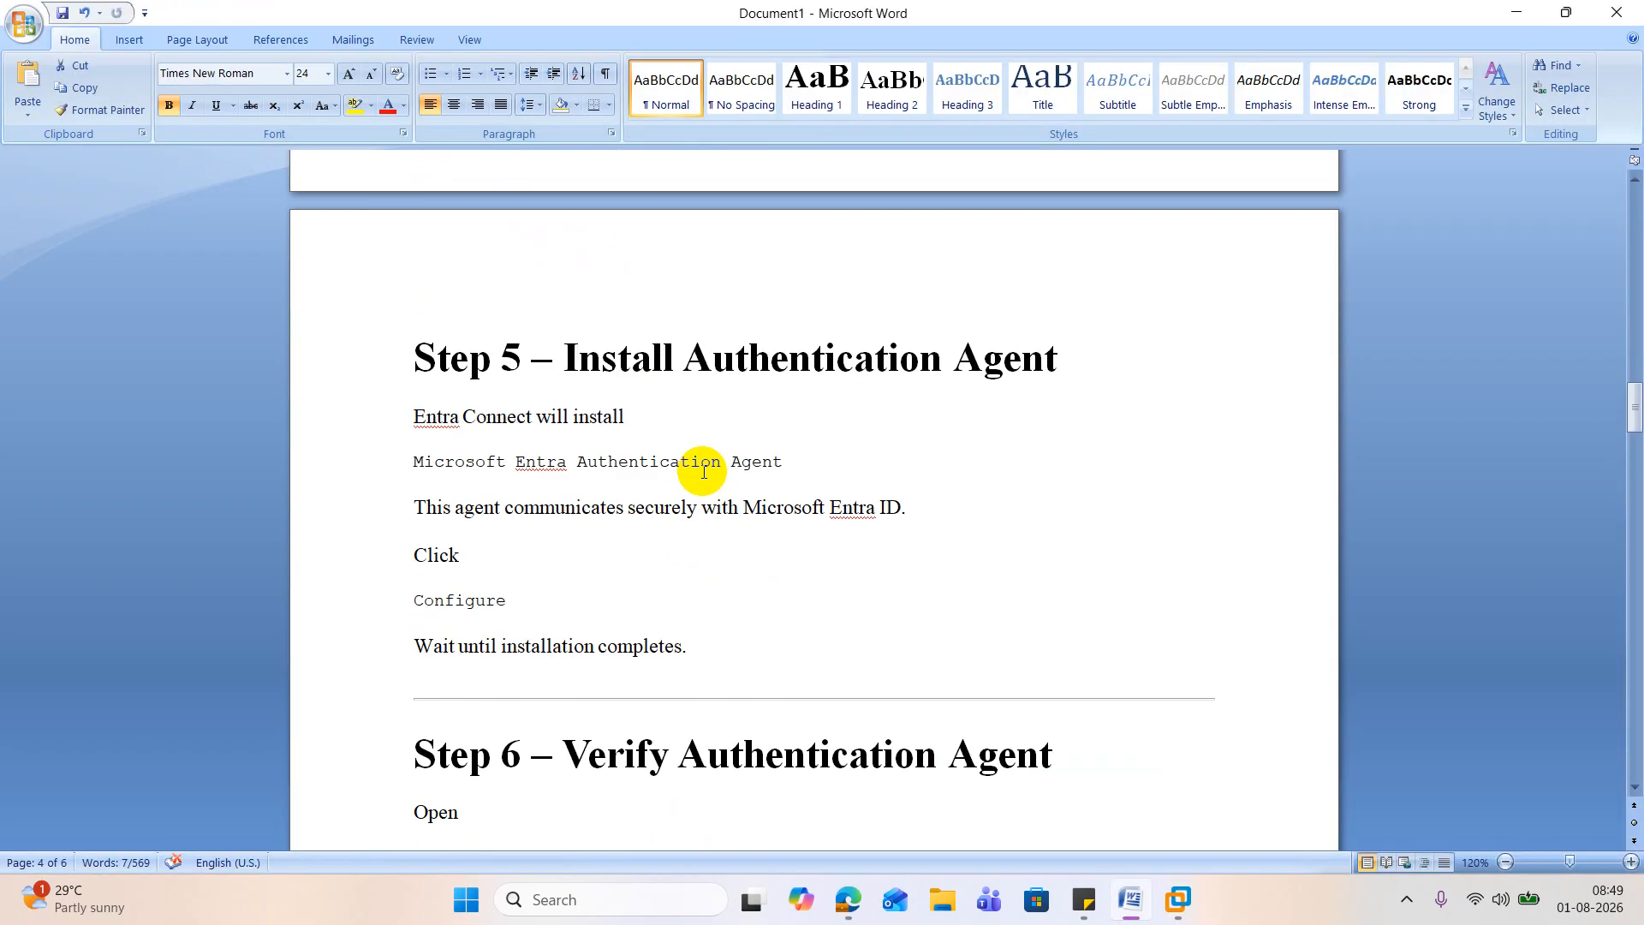
scroll(703, 467, "up", 15)
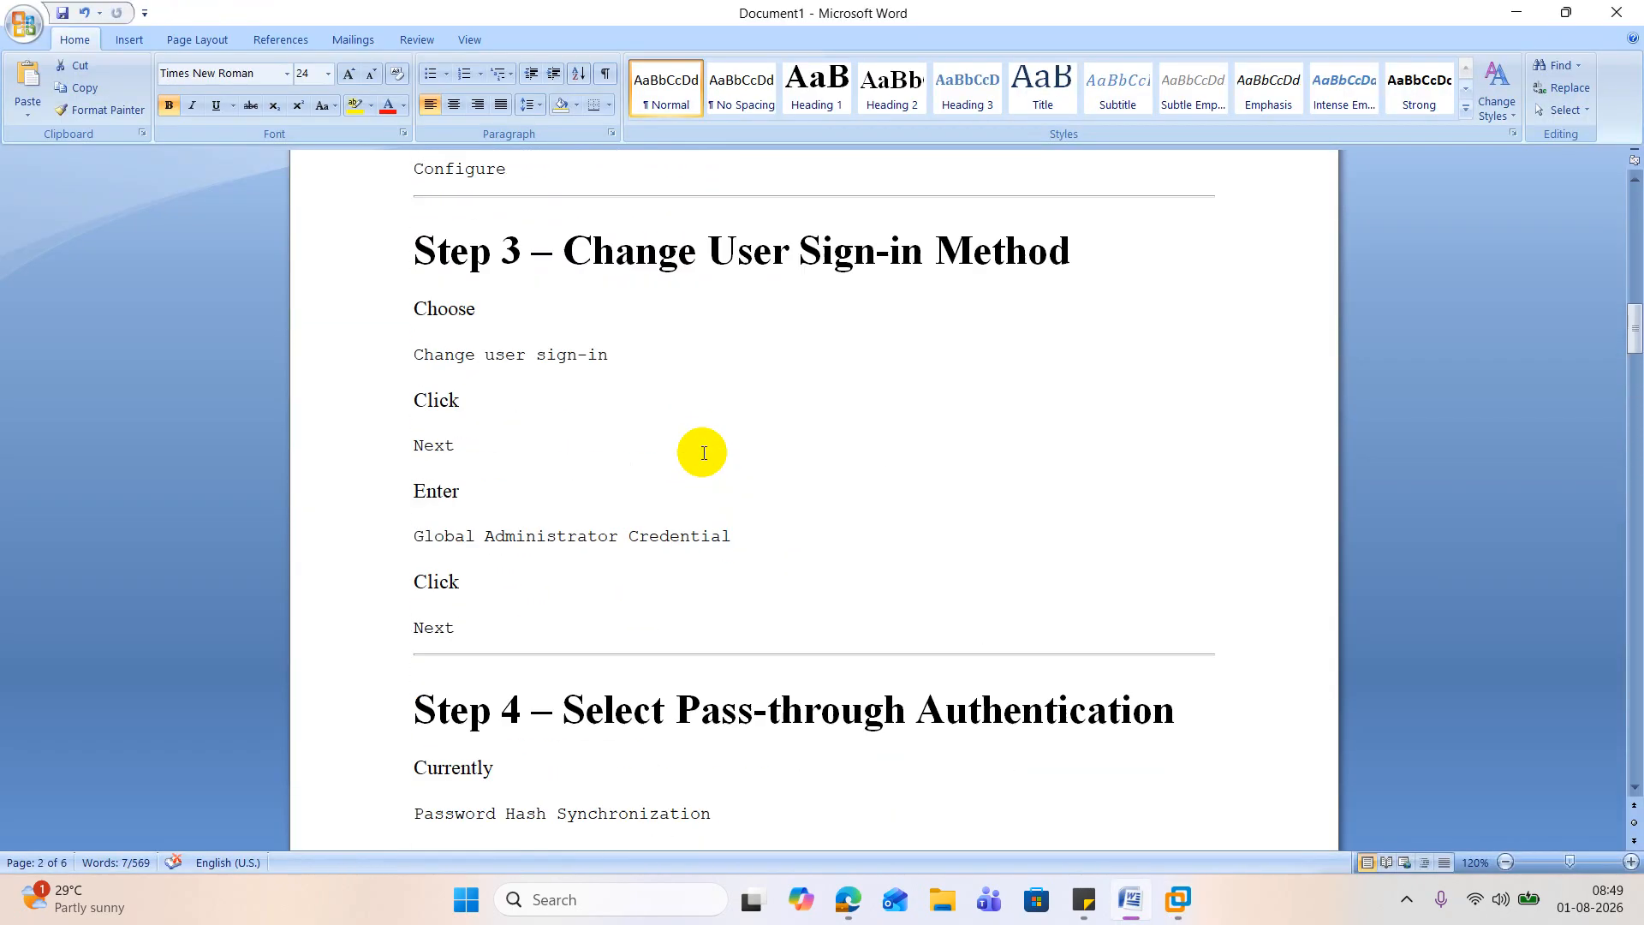
scroll(700, 450, "up", 4)
scroll(700, 449, "down", 5)
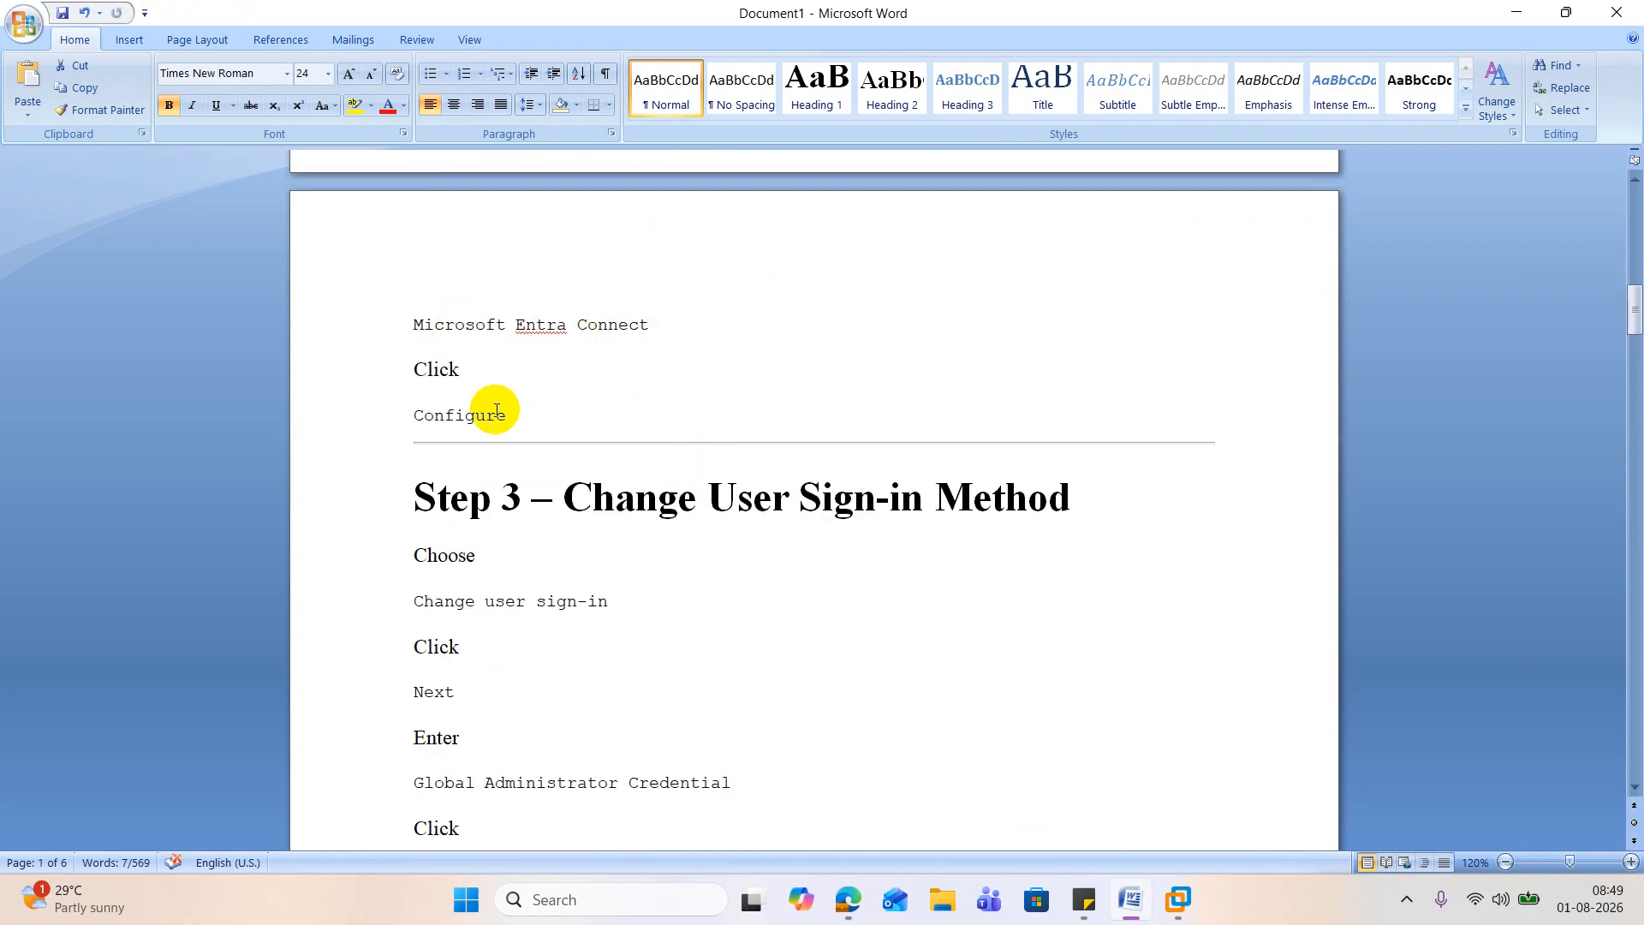
scroll(548, 471, "down", 2)
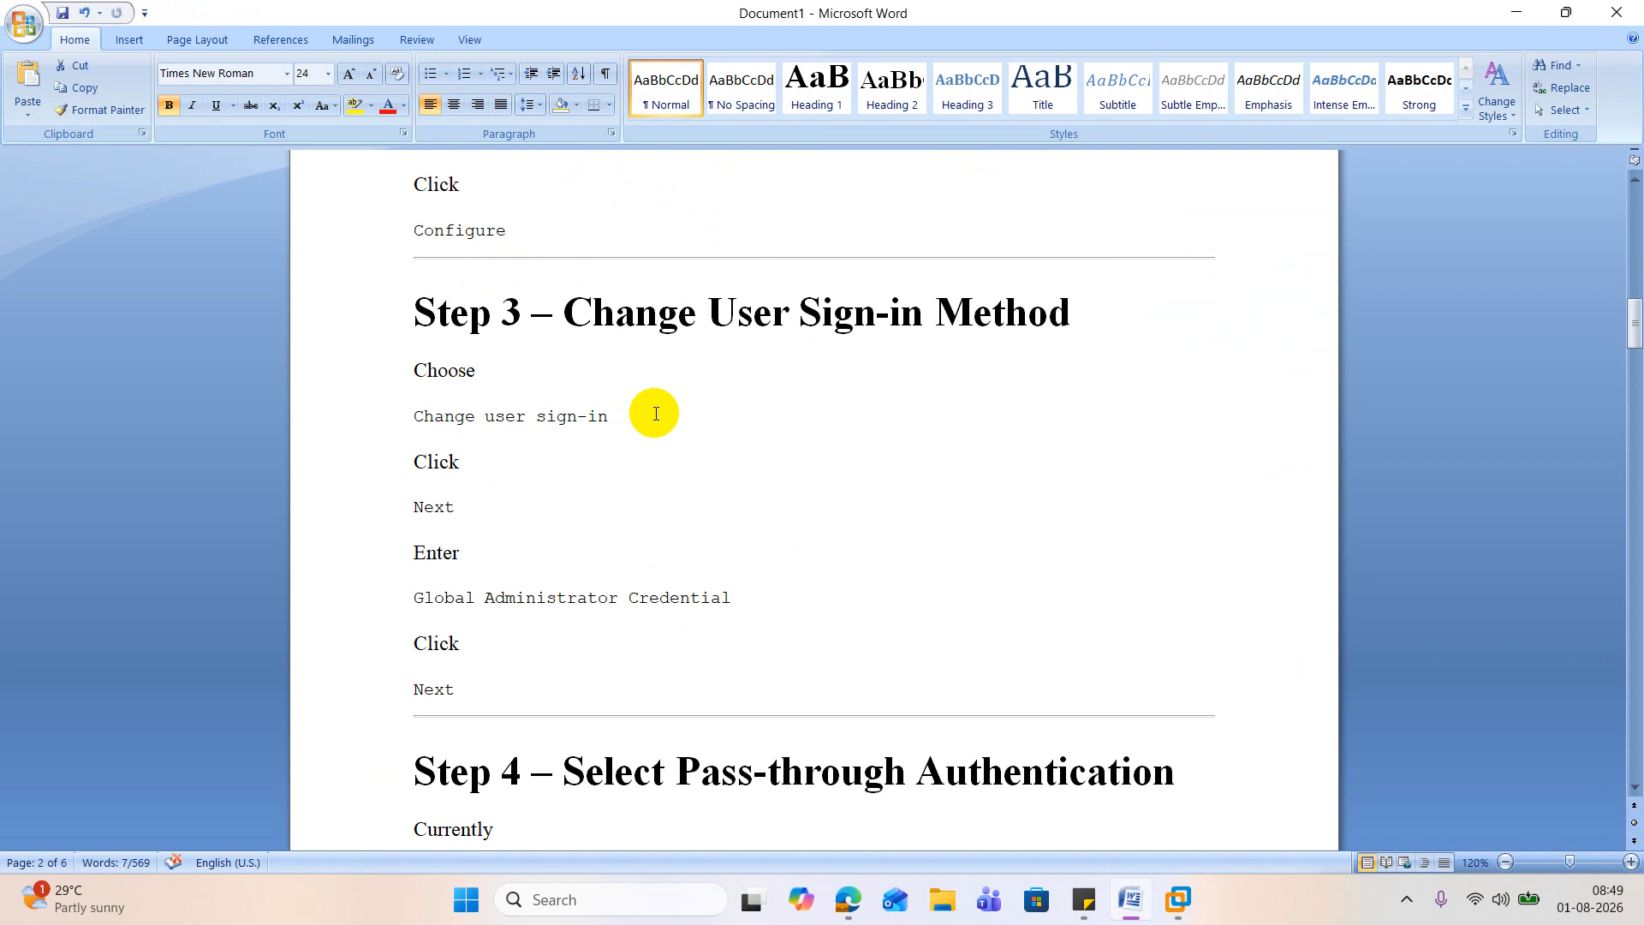
scroll(695, 393, "down", 1)
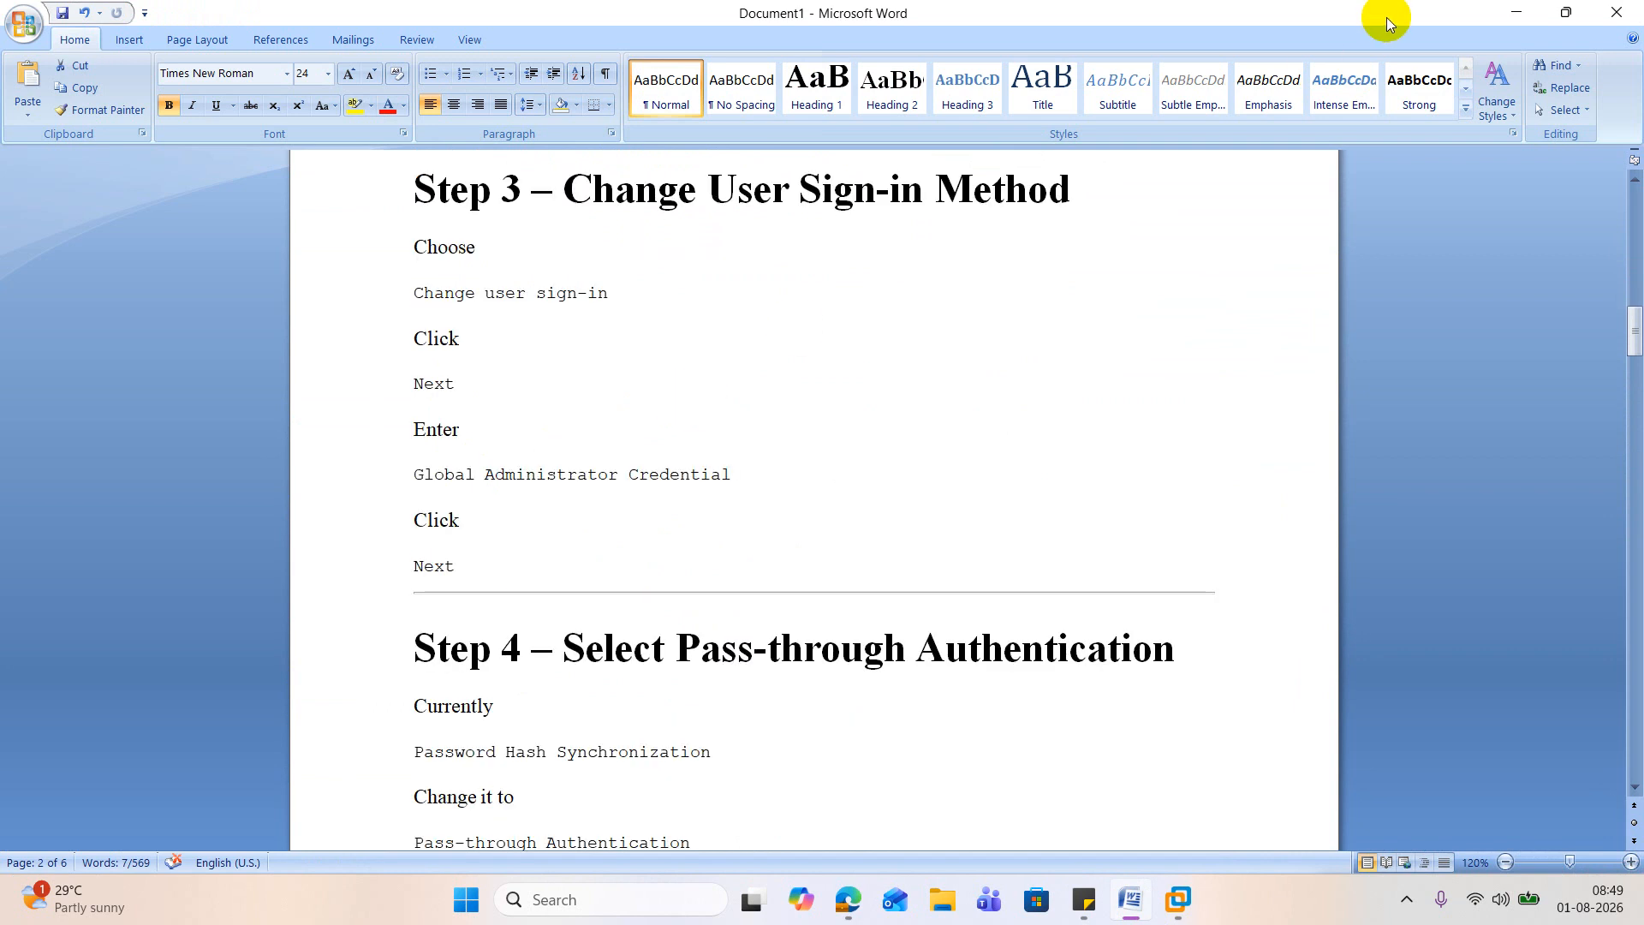
left_click(1505, 7)
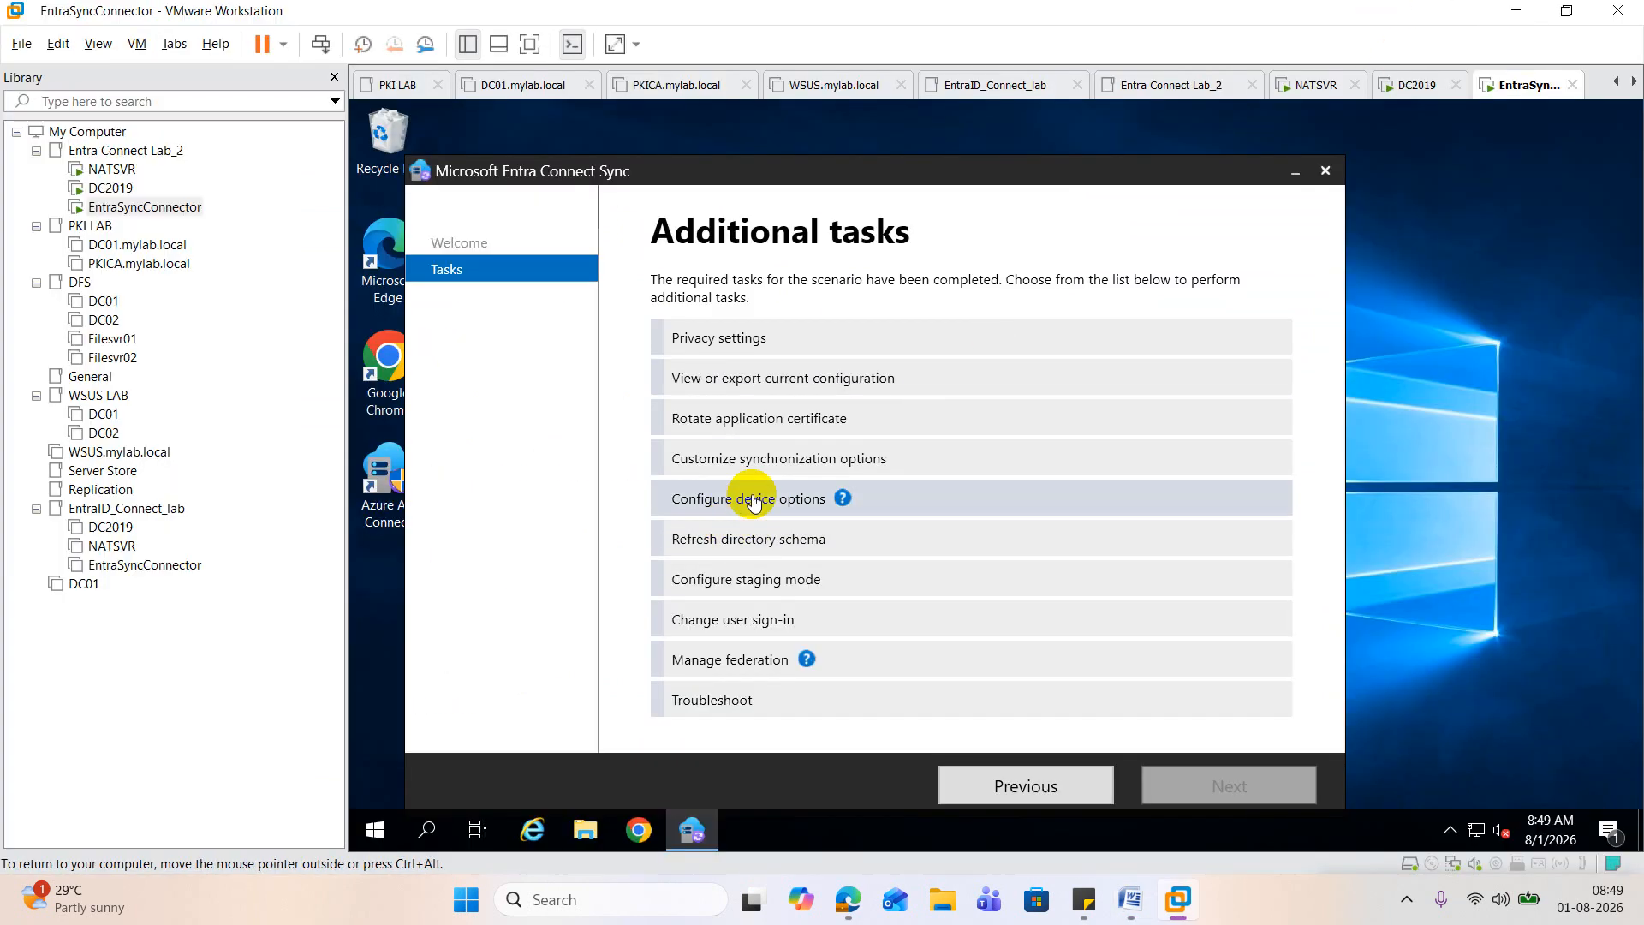
Step: Start the Change user sign-in task and sign in to Microsoft Entra ID with the suggested administrator account and its password
left_click(750, 627)
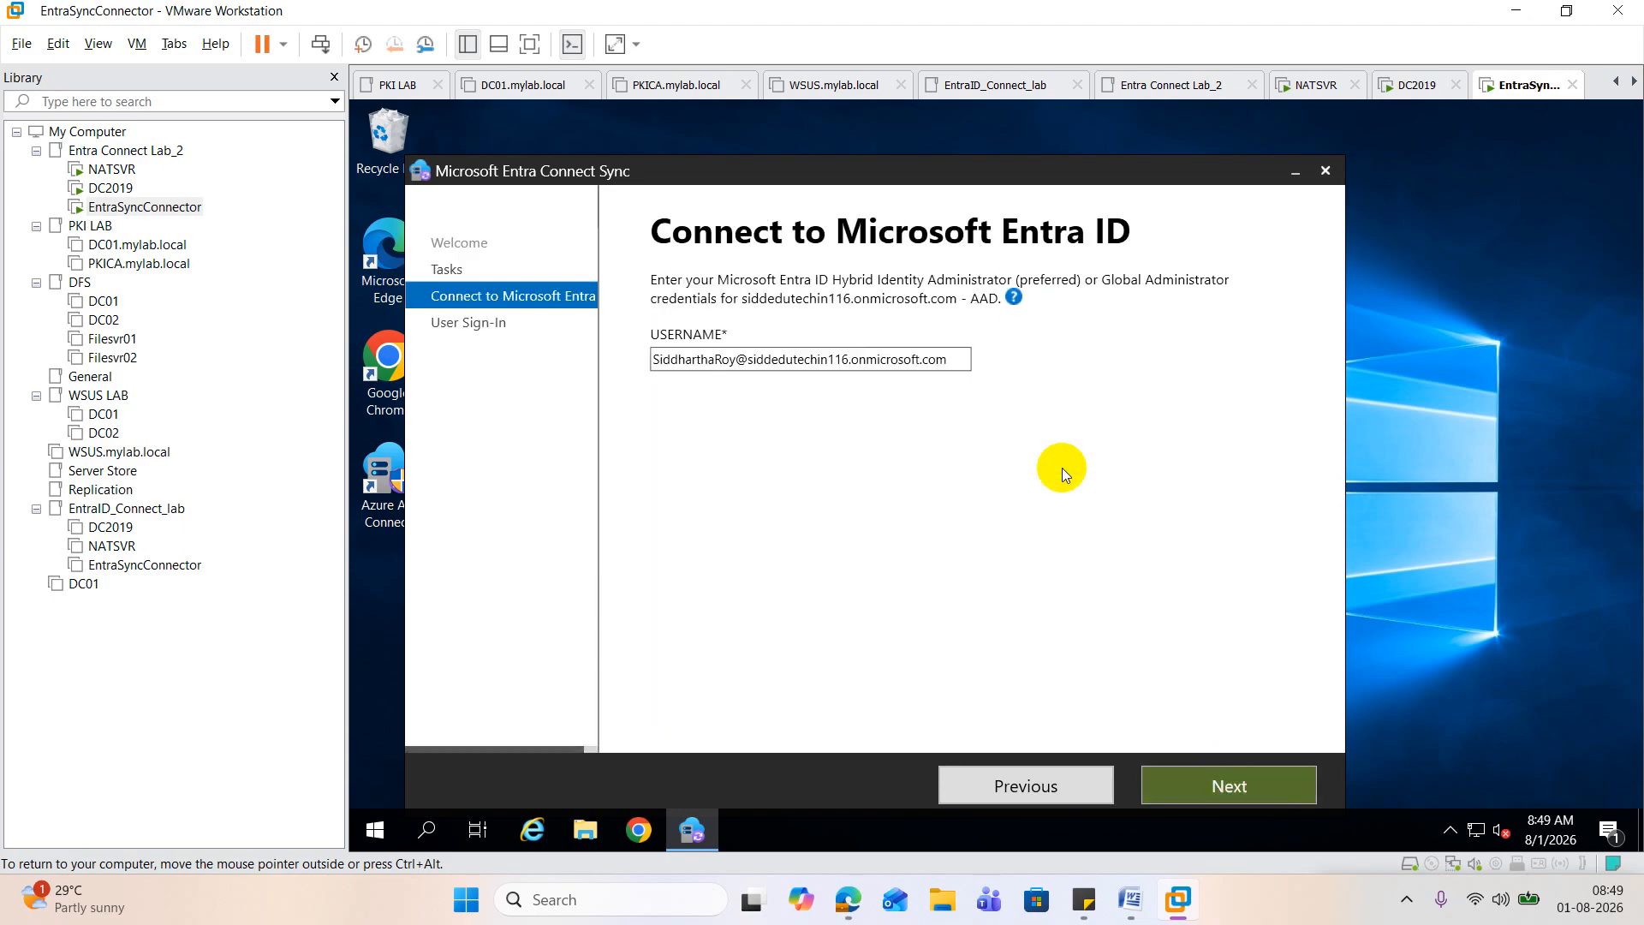
left_click(1238, 789)
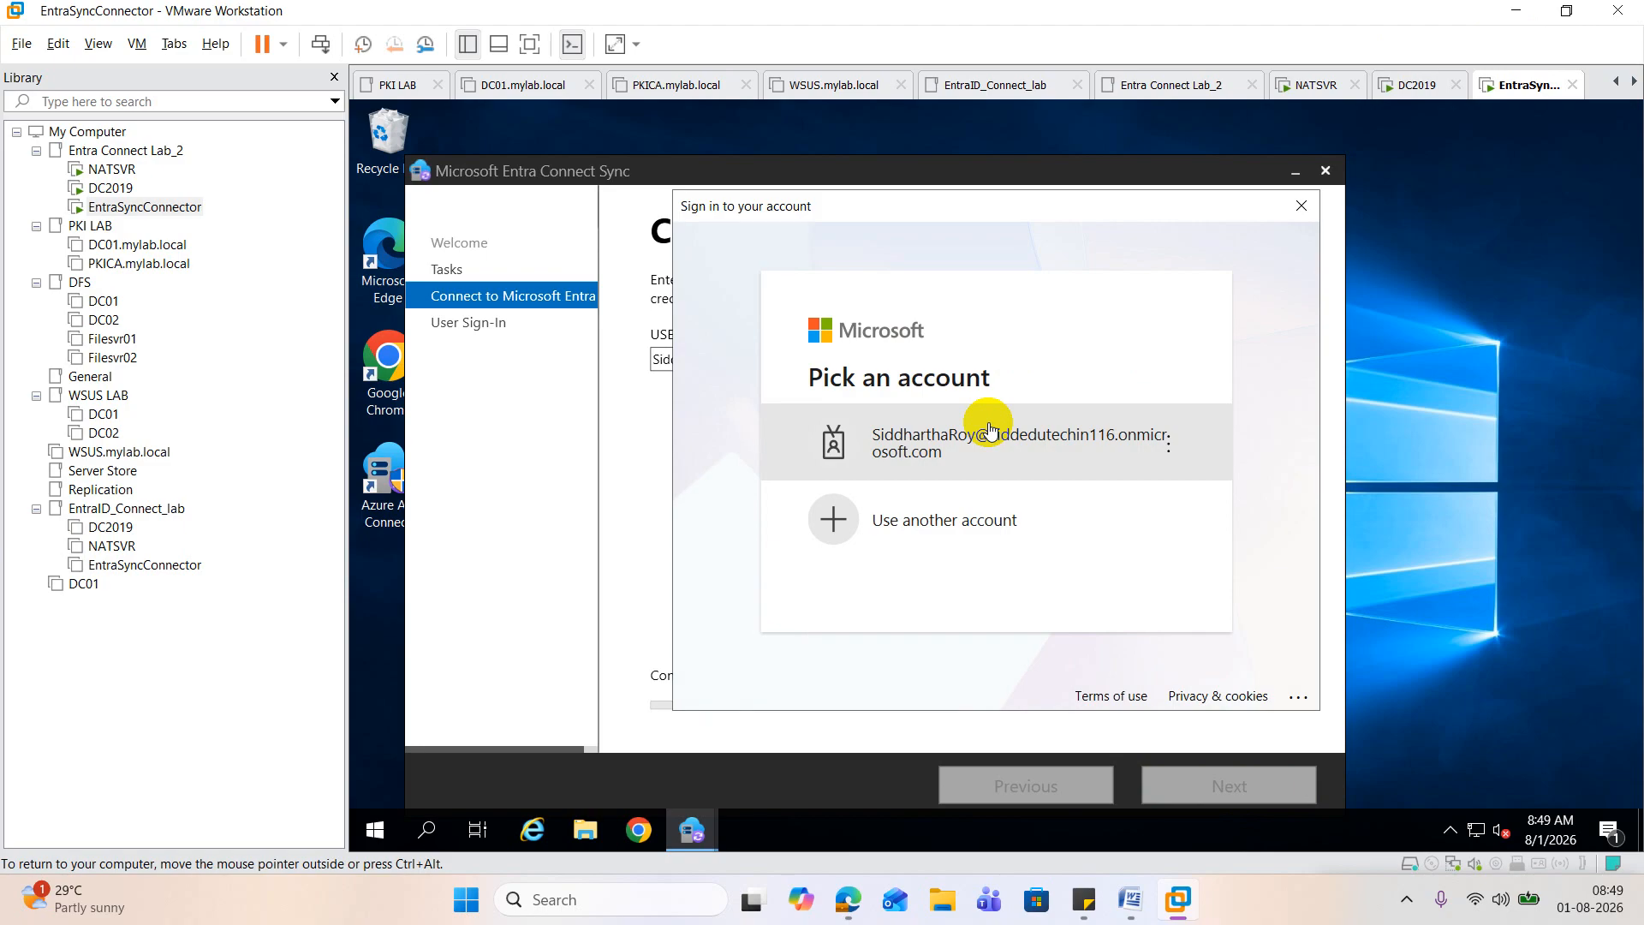
left_click(989, 463)
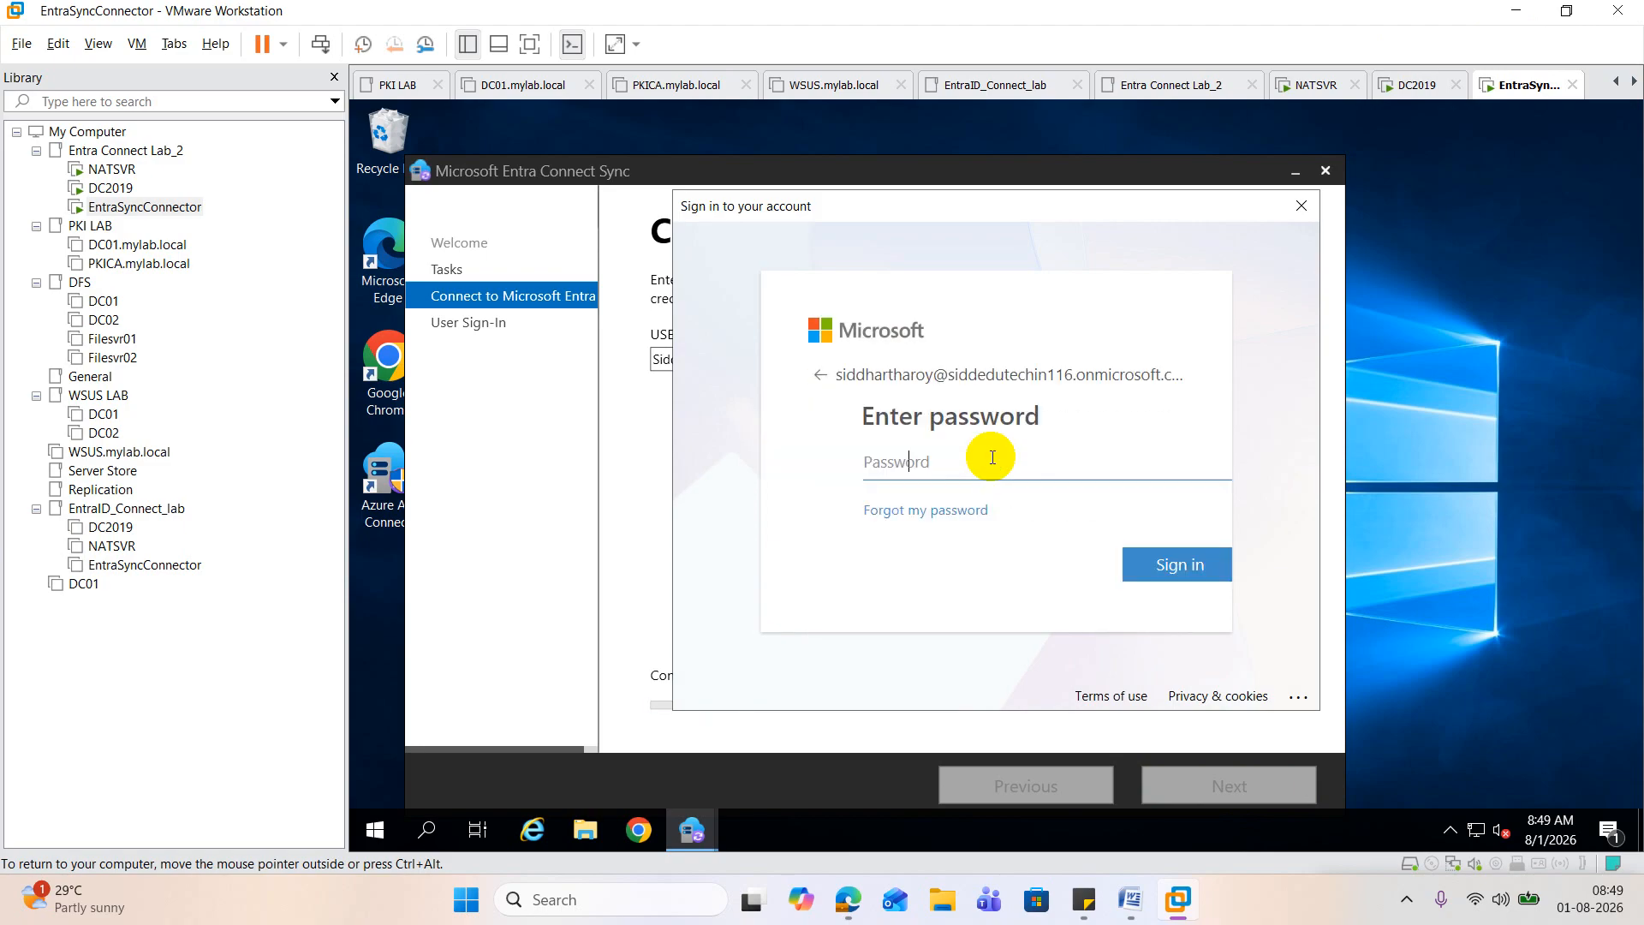
type("••••")
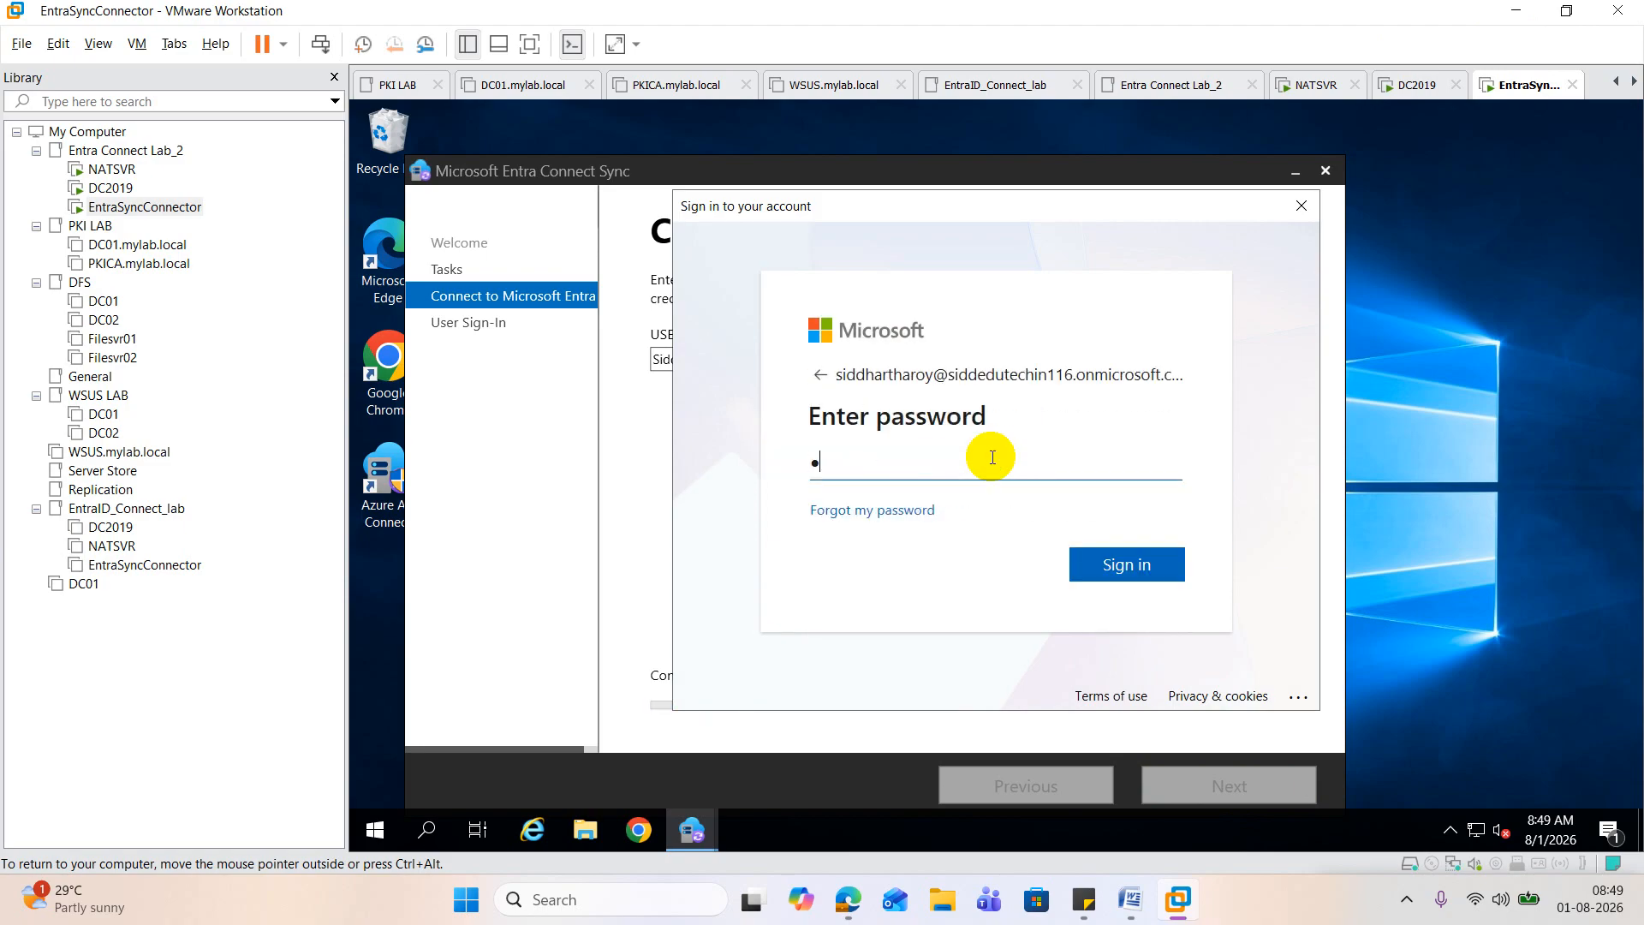
type("•")
key("BackSpace")
key("BackSpace")
key("BackSpace")
key("BackSpace")
key("BackSpace")
type("••••••••••••")
left_click(1115, 564)
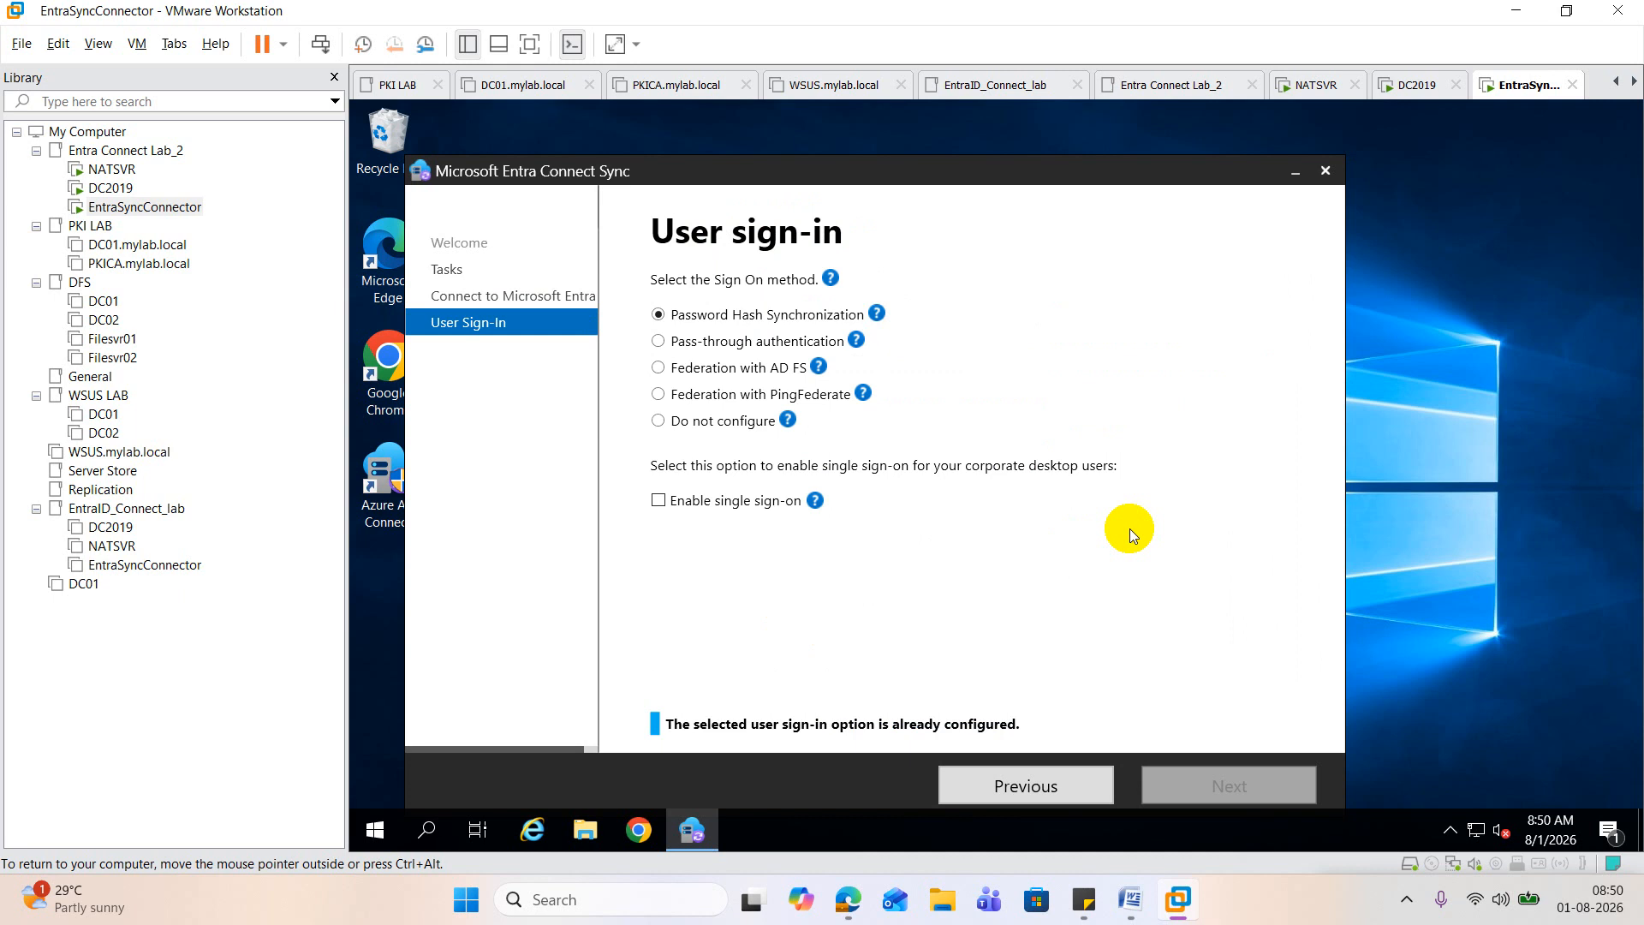
Step: Set the sign-on method to Pass-through authentication with single sign-on enabled, and continue to the single sign-on page
left_click(658, 341)
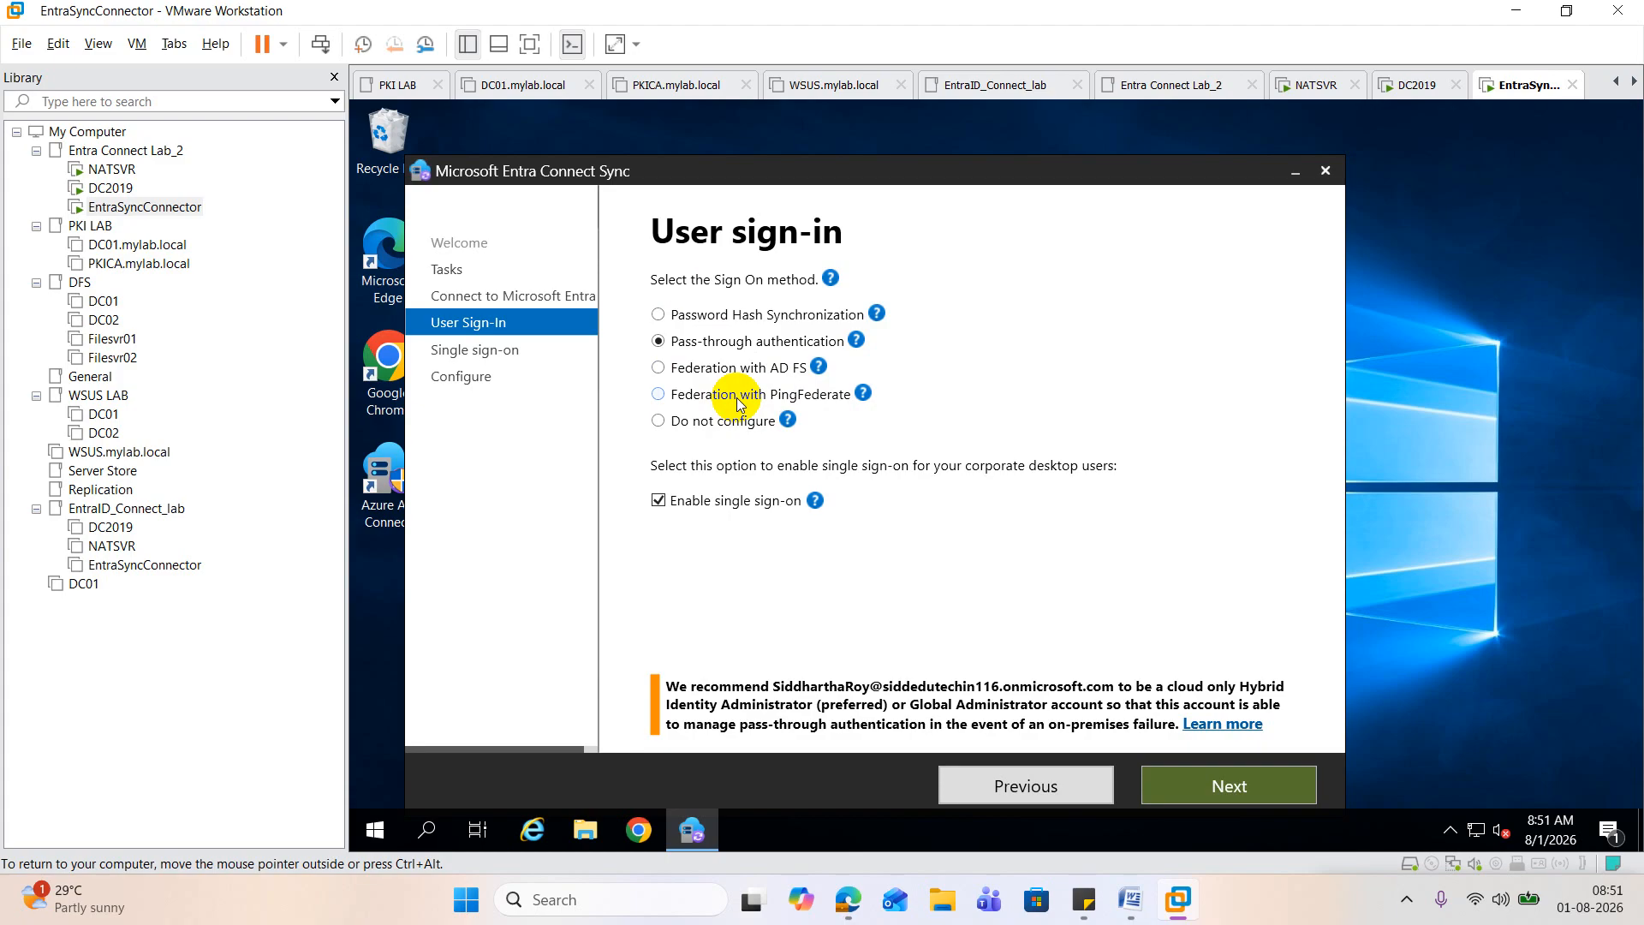
left_click(1259, 792)
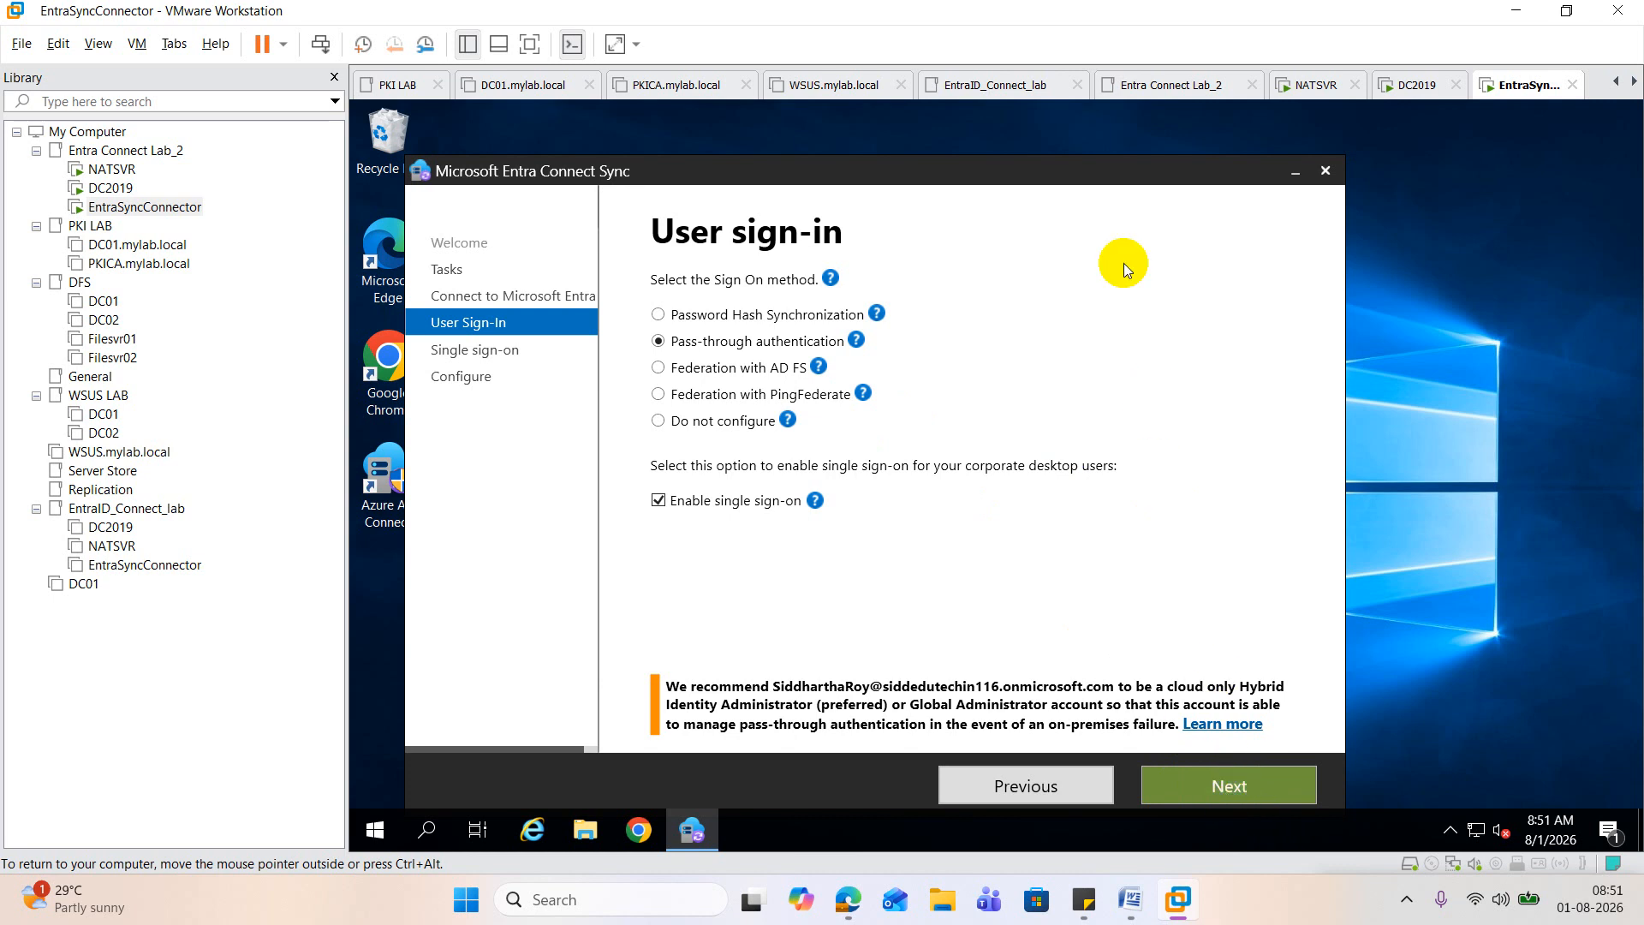
left_click_drag(1099, 173, 1128, 118)
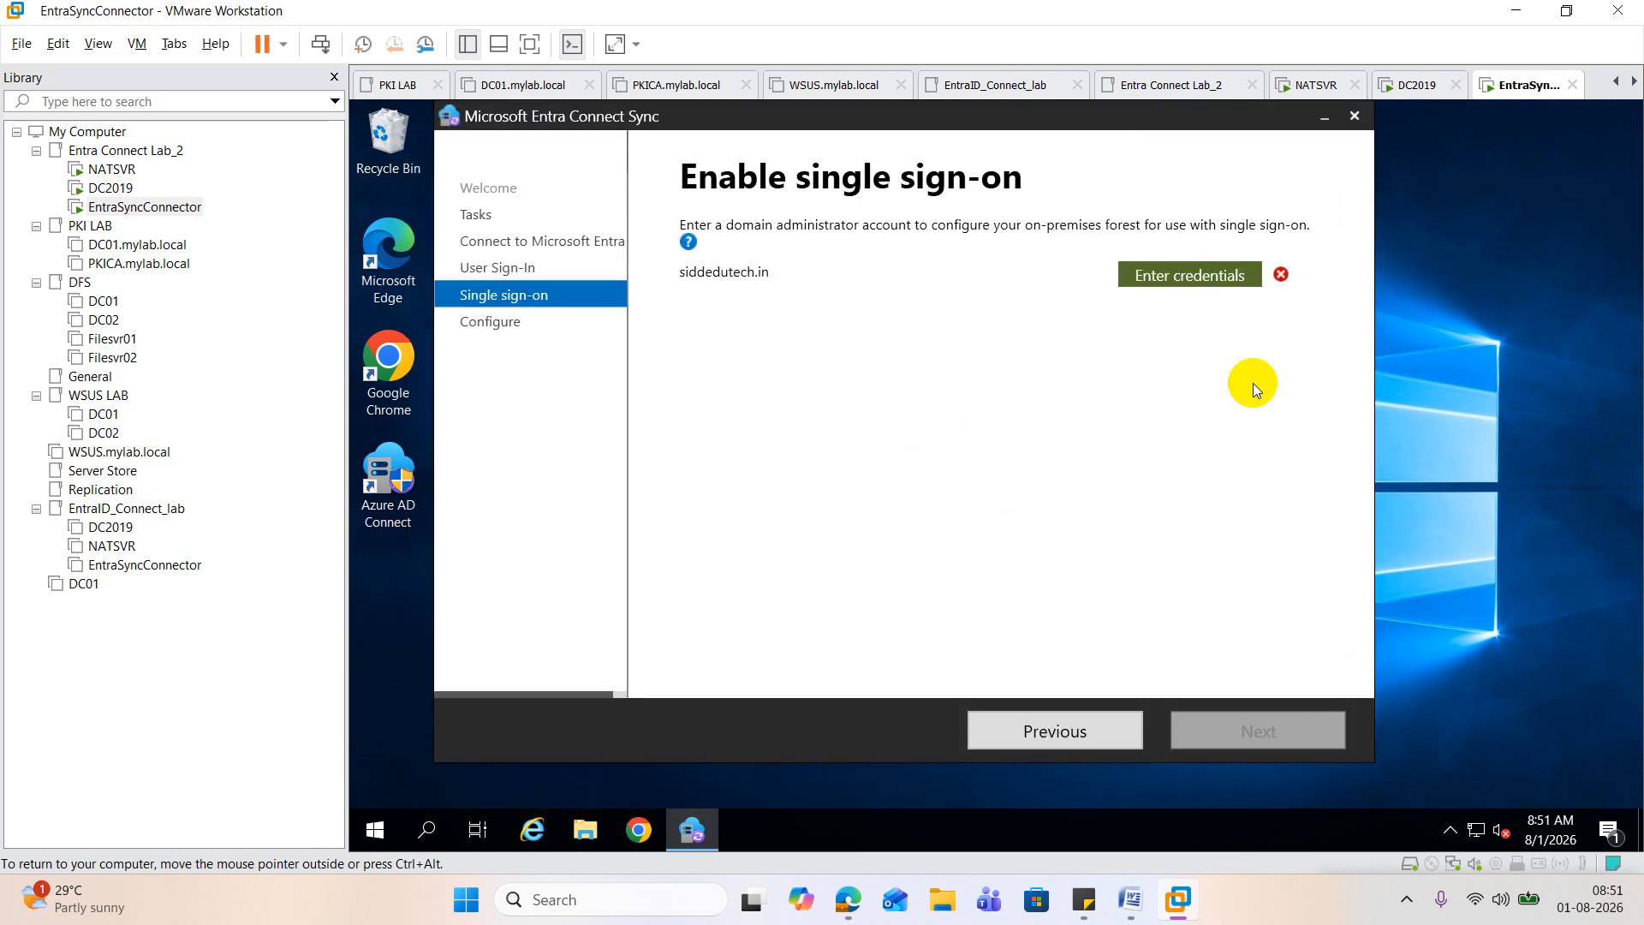
Step: Enter the domain administrator's user name and password for the siddedutech.in forest, and start the configuration with synchronization on completion
left_click(1149, 275)
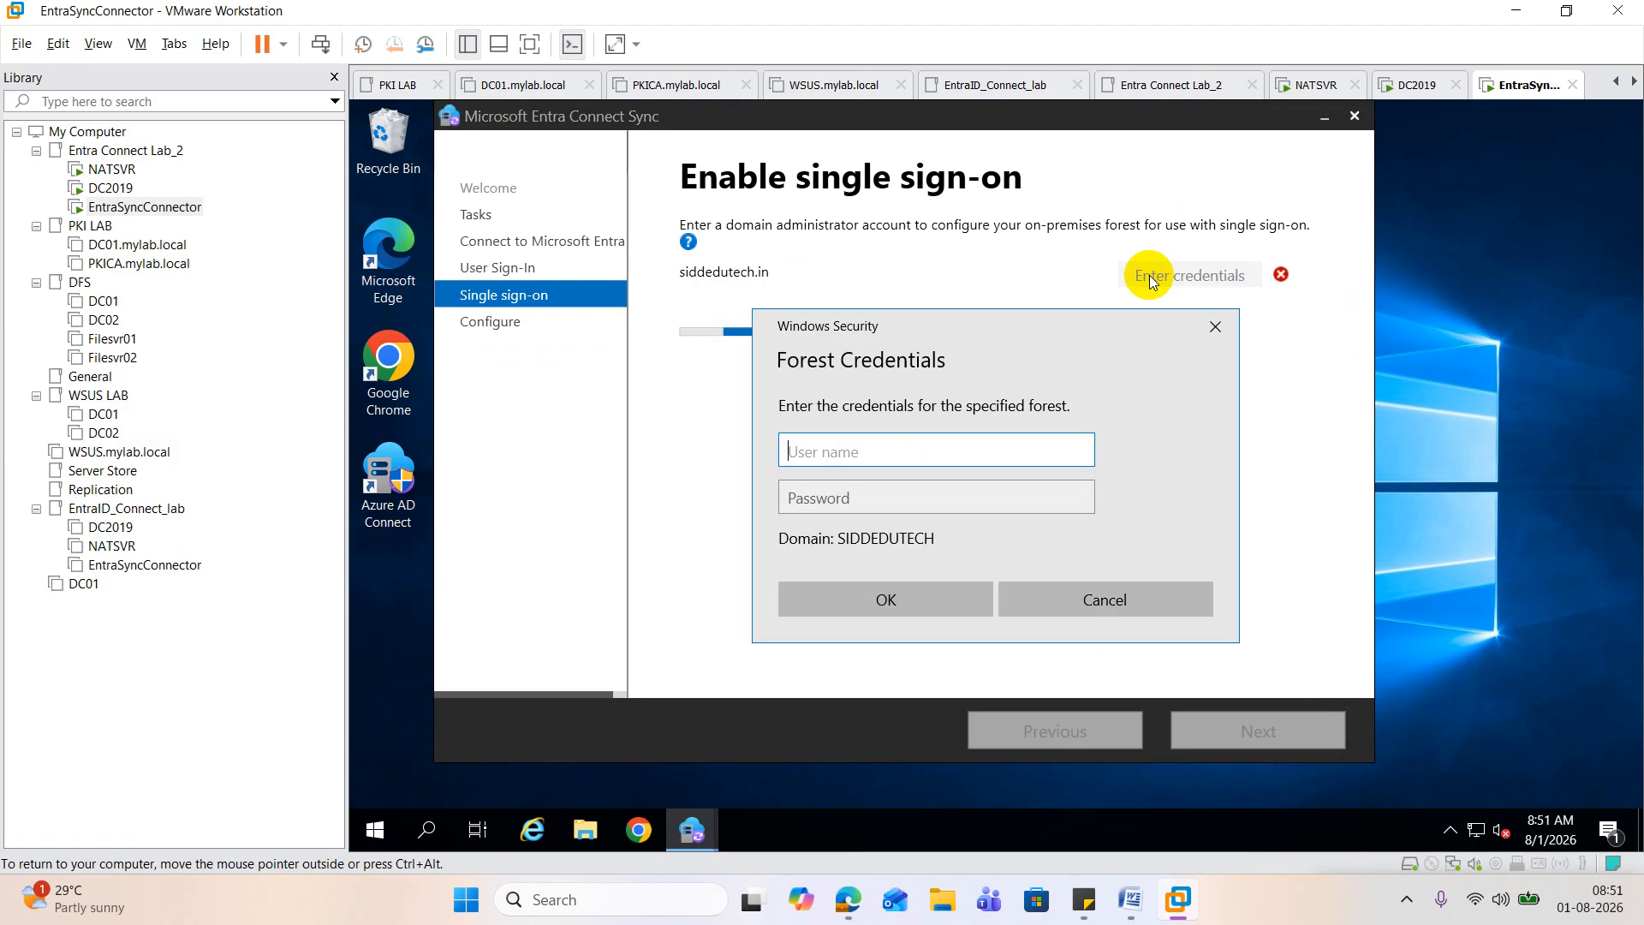
type("siddr")
key("Tab")
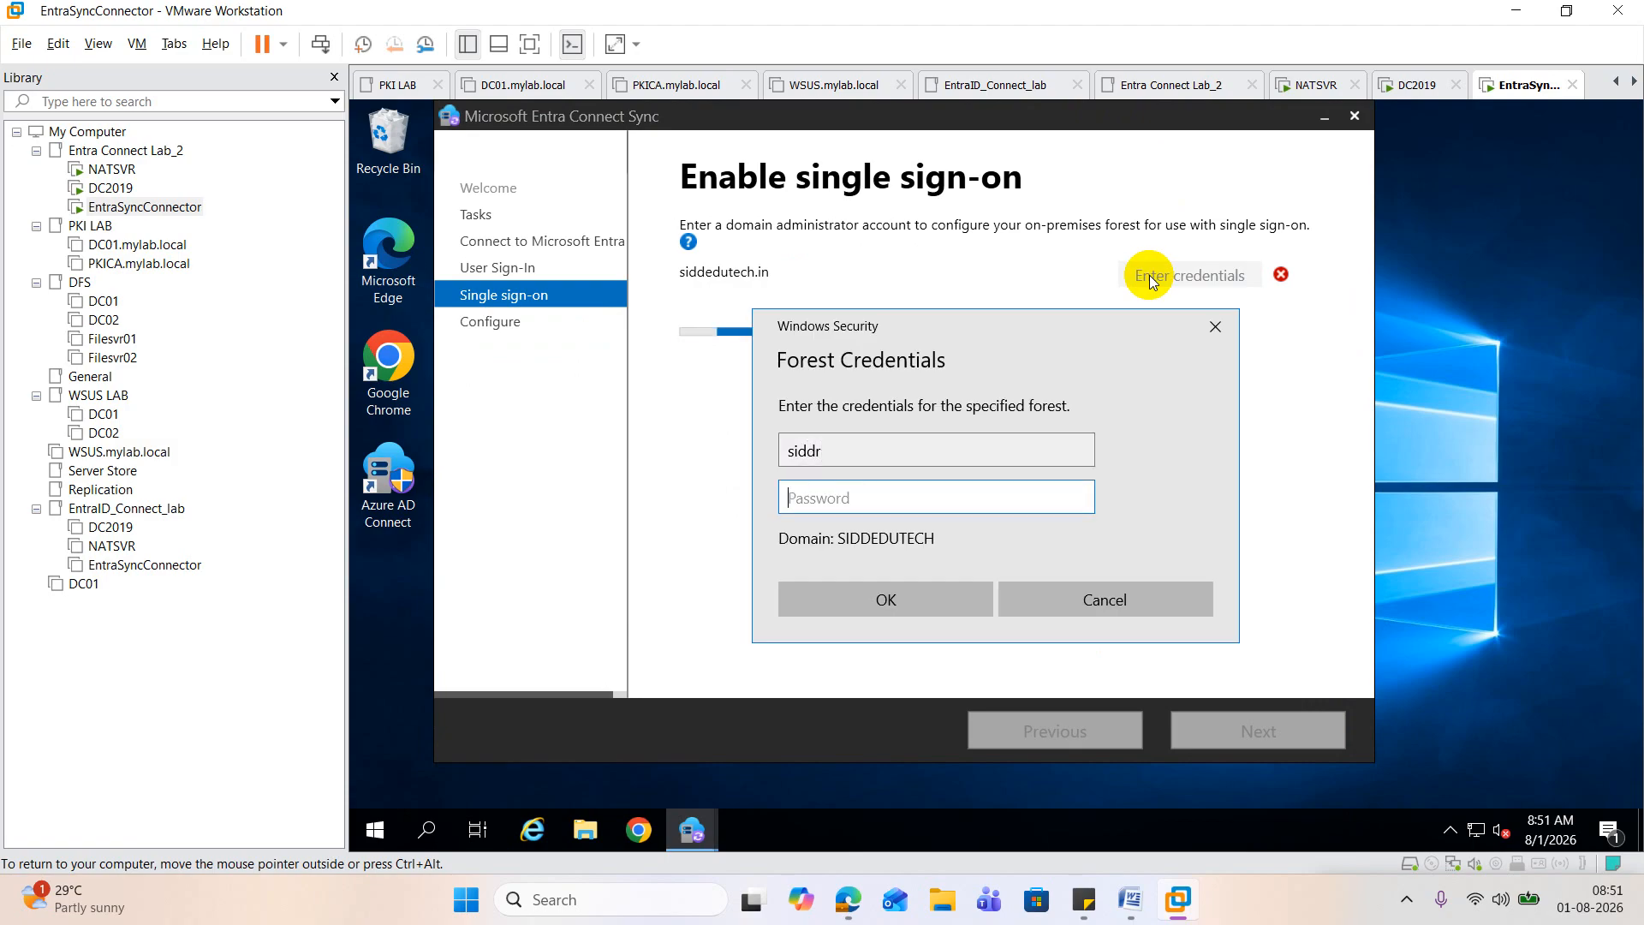
type("*****")
left_click(894, 594)
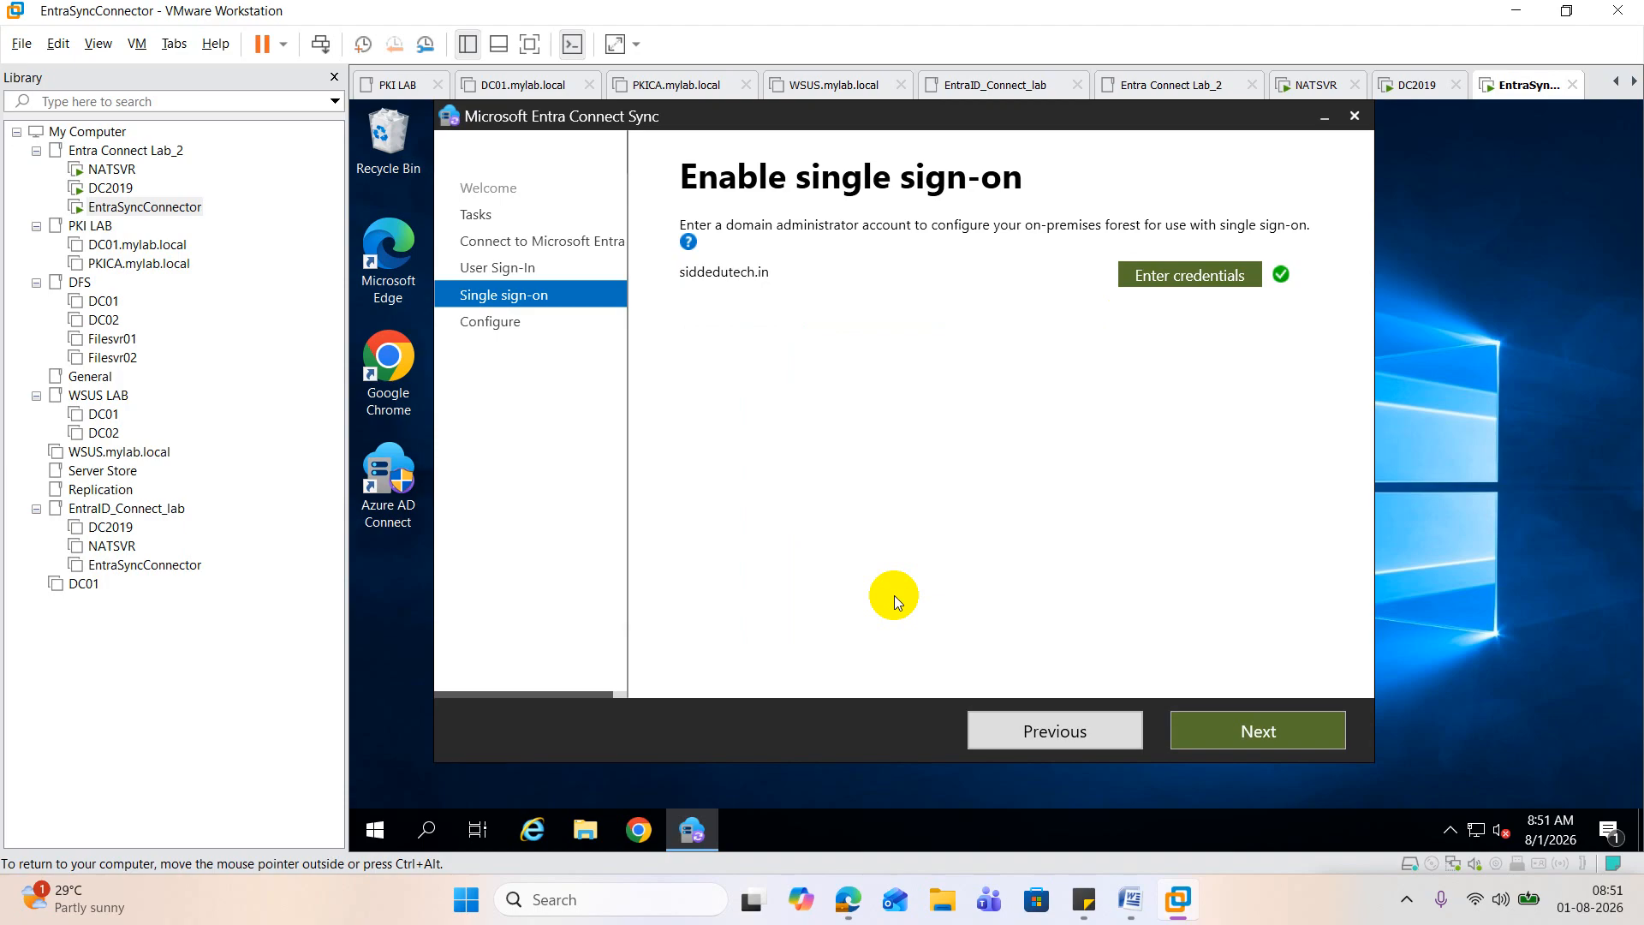
left_click(1261, 735)
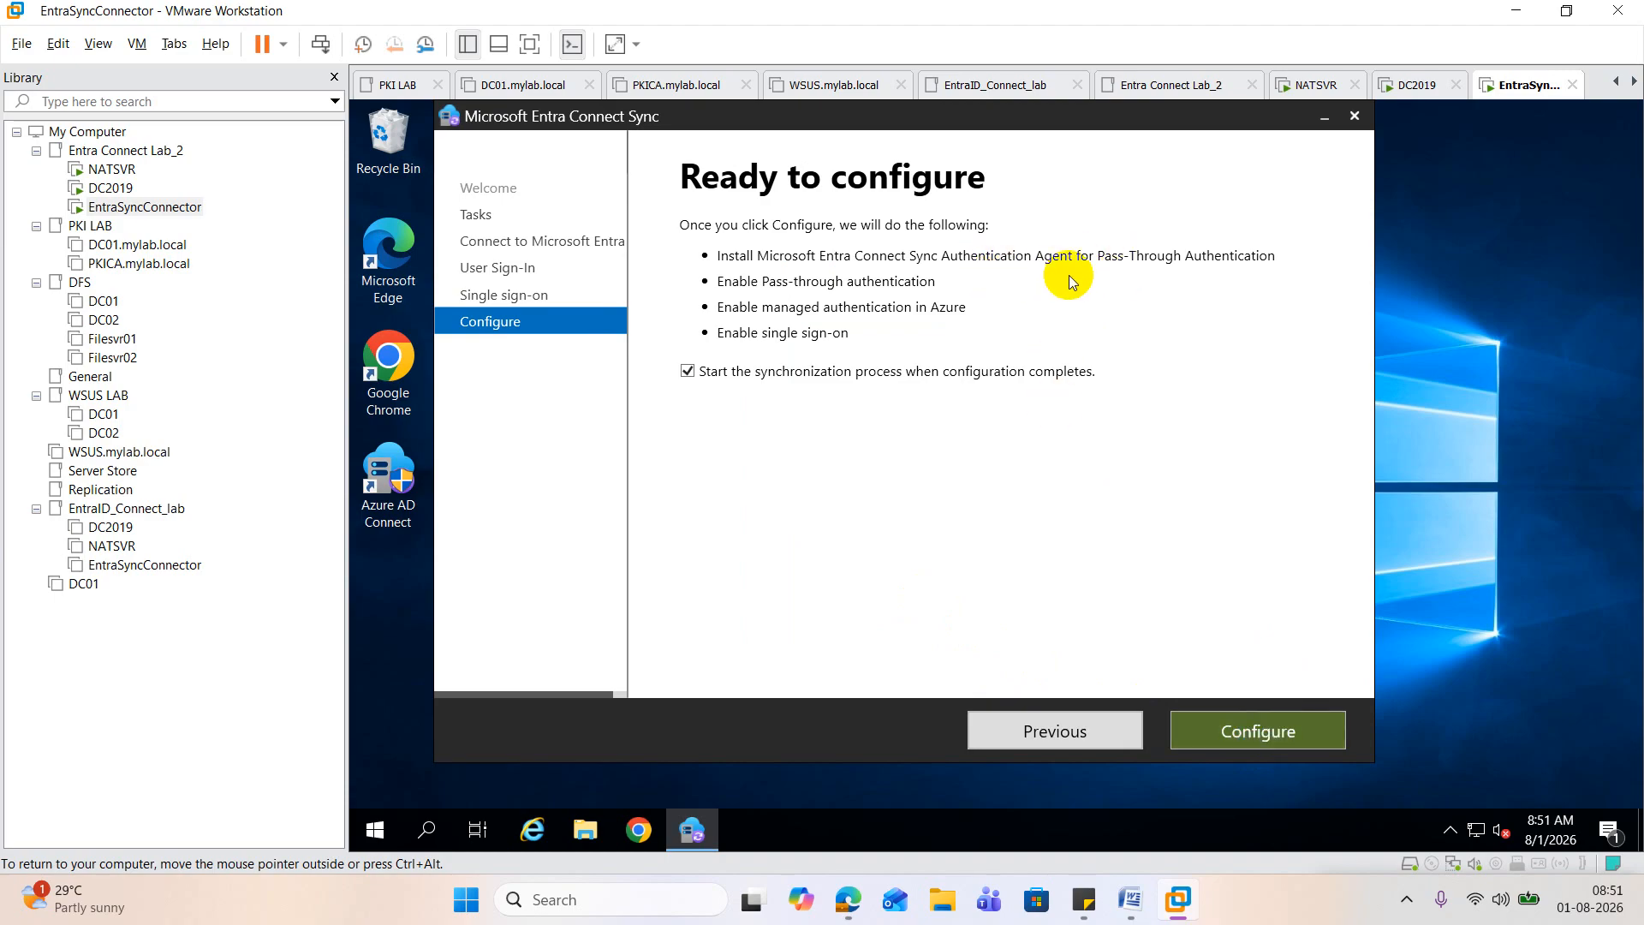
left_click(1259, 735)
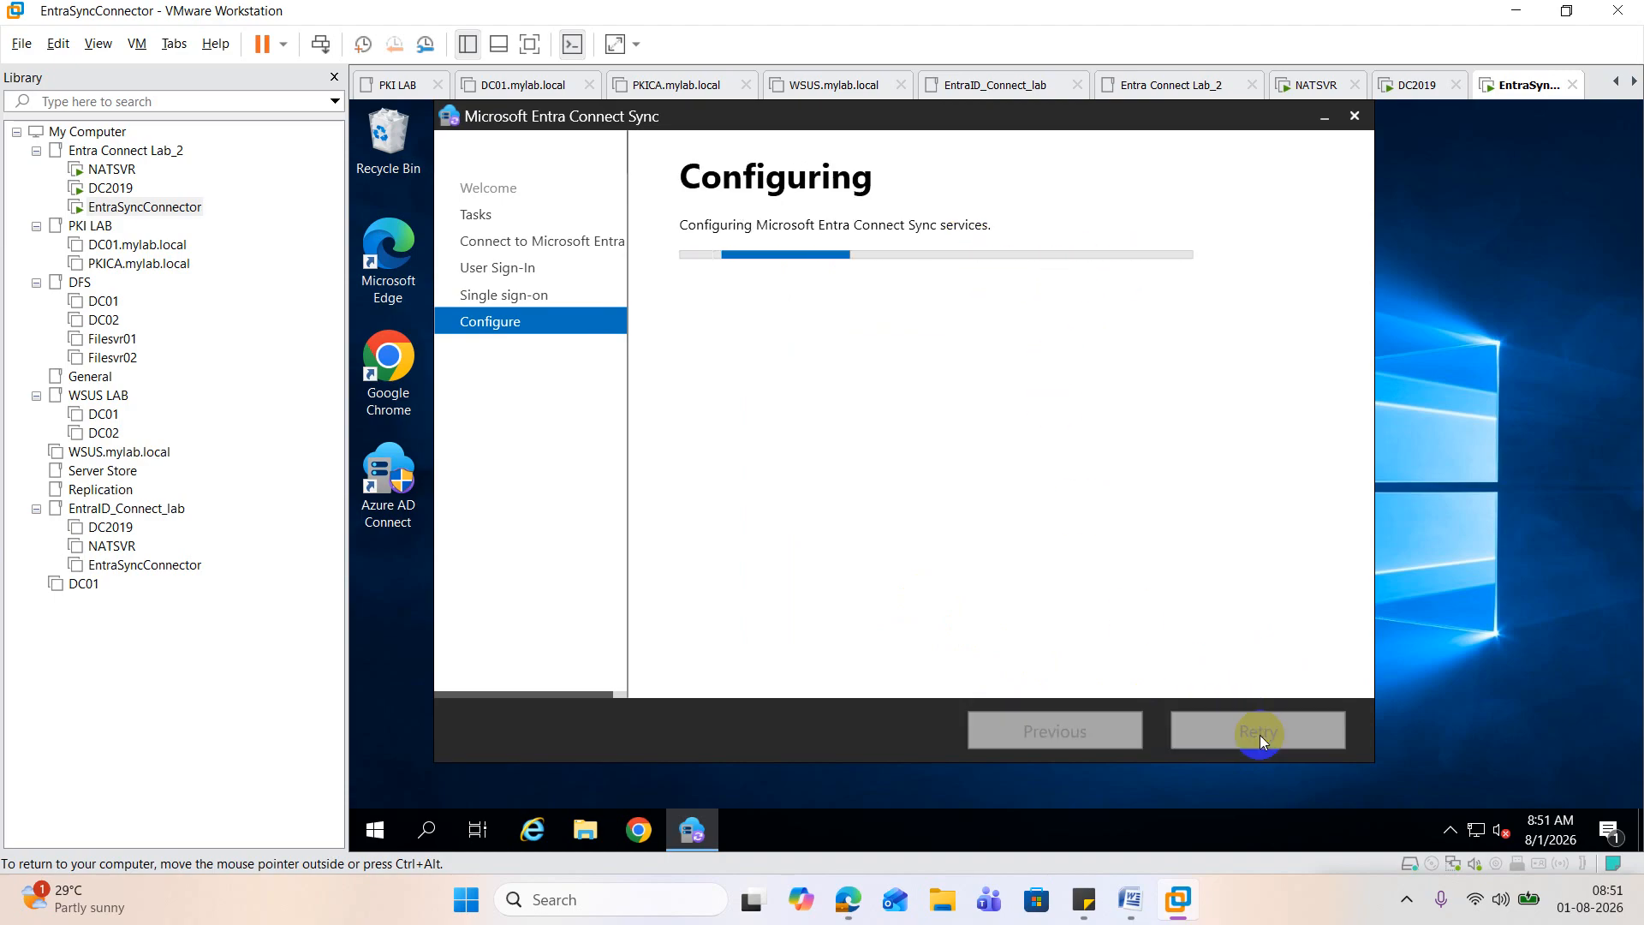
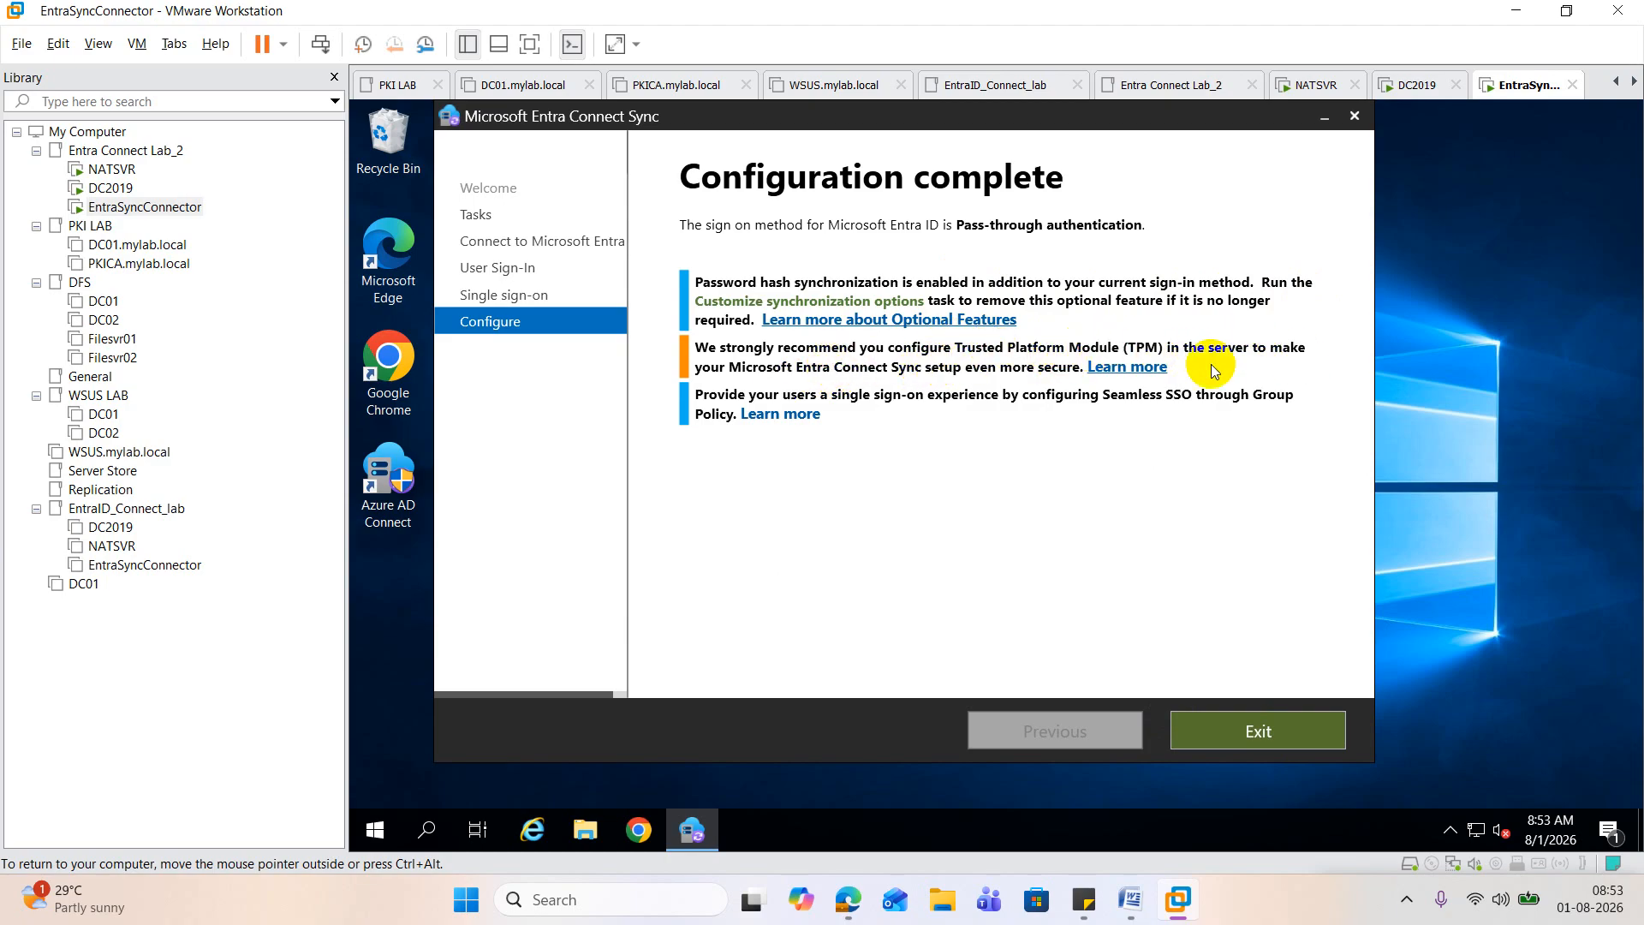
Step: Exit the completed Entra Connect Sync wizard and review the Word guide's steps for installing and verifying the authentication agent
left_click(1317, 744)
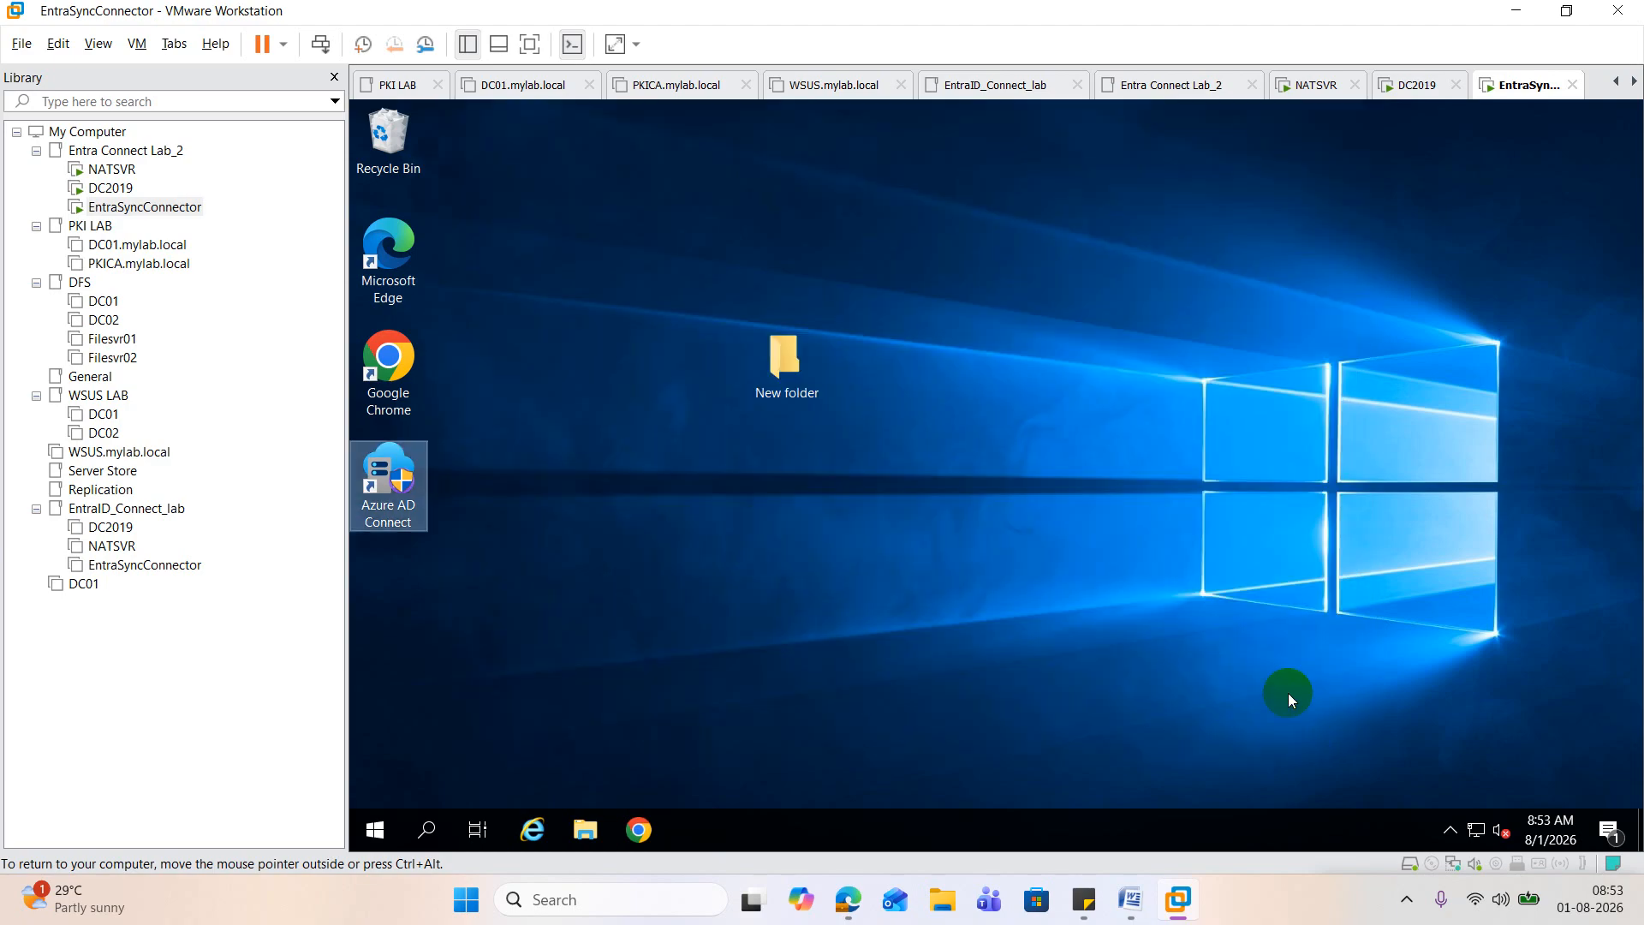
left_click(1130, 906)
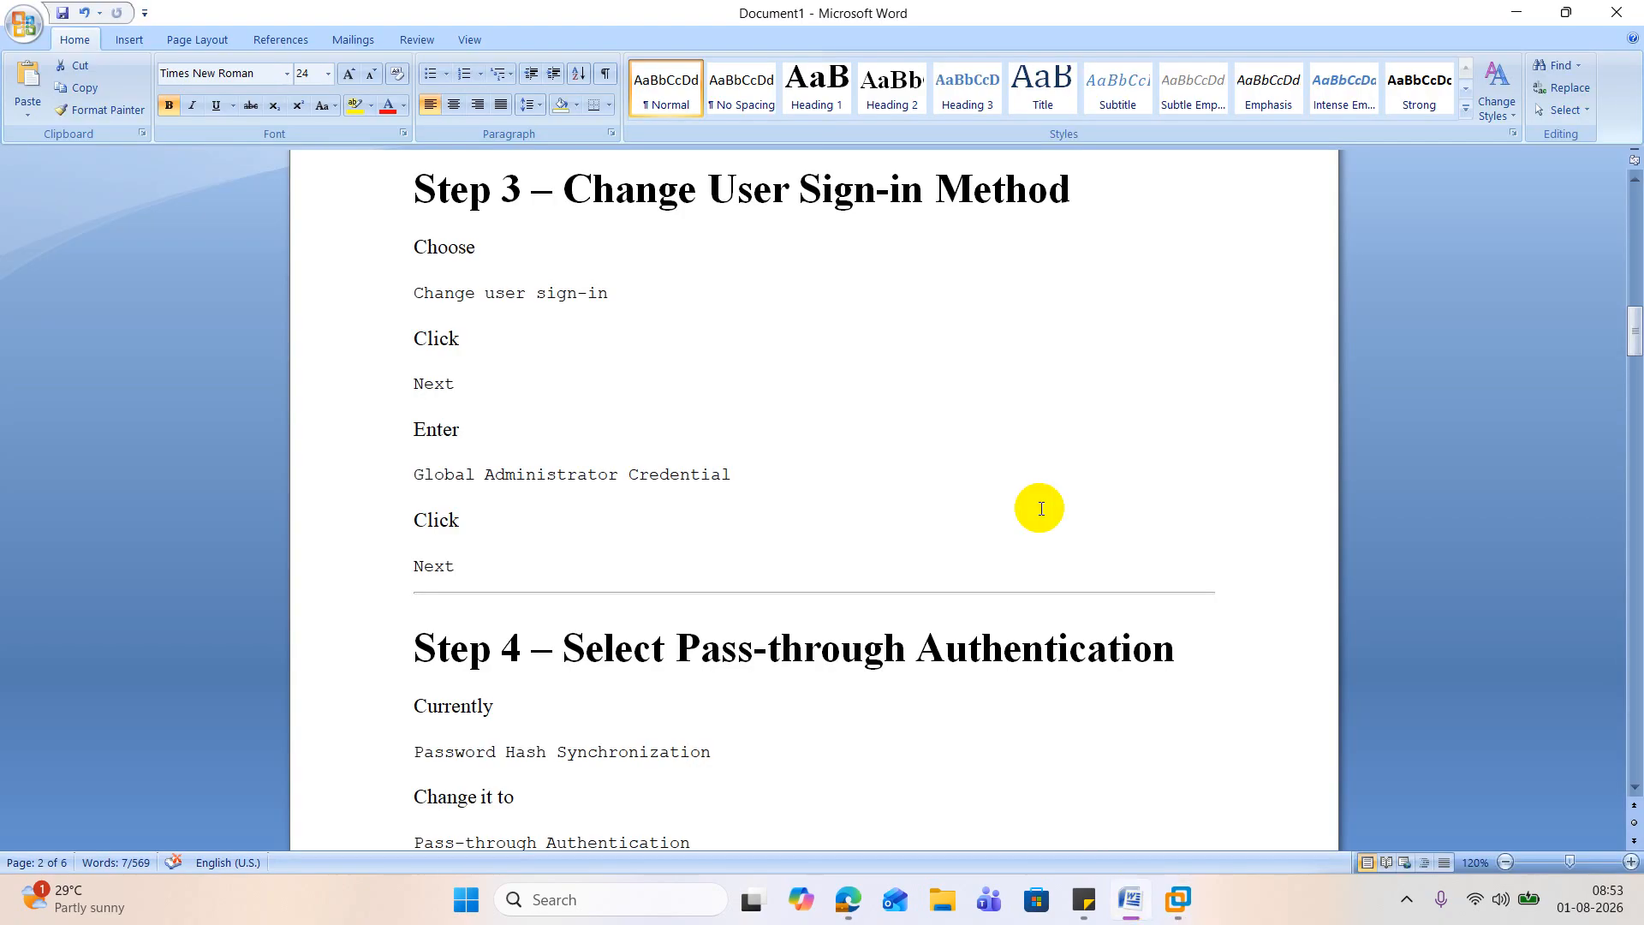
scroll(1023, 466, "down", 3)
scroll(1027, 470, "down", 5)
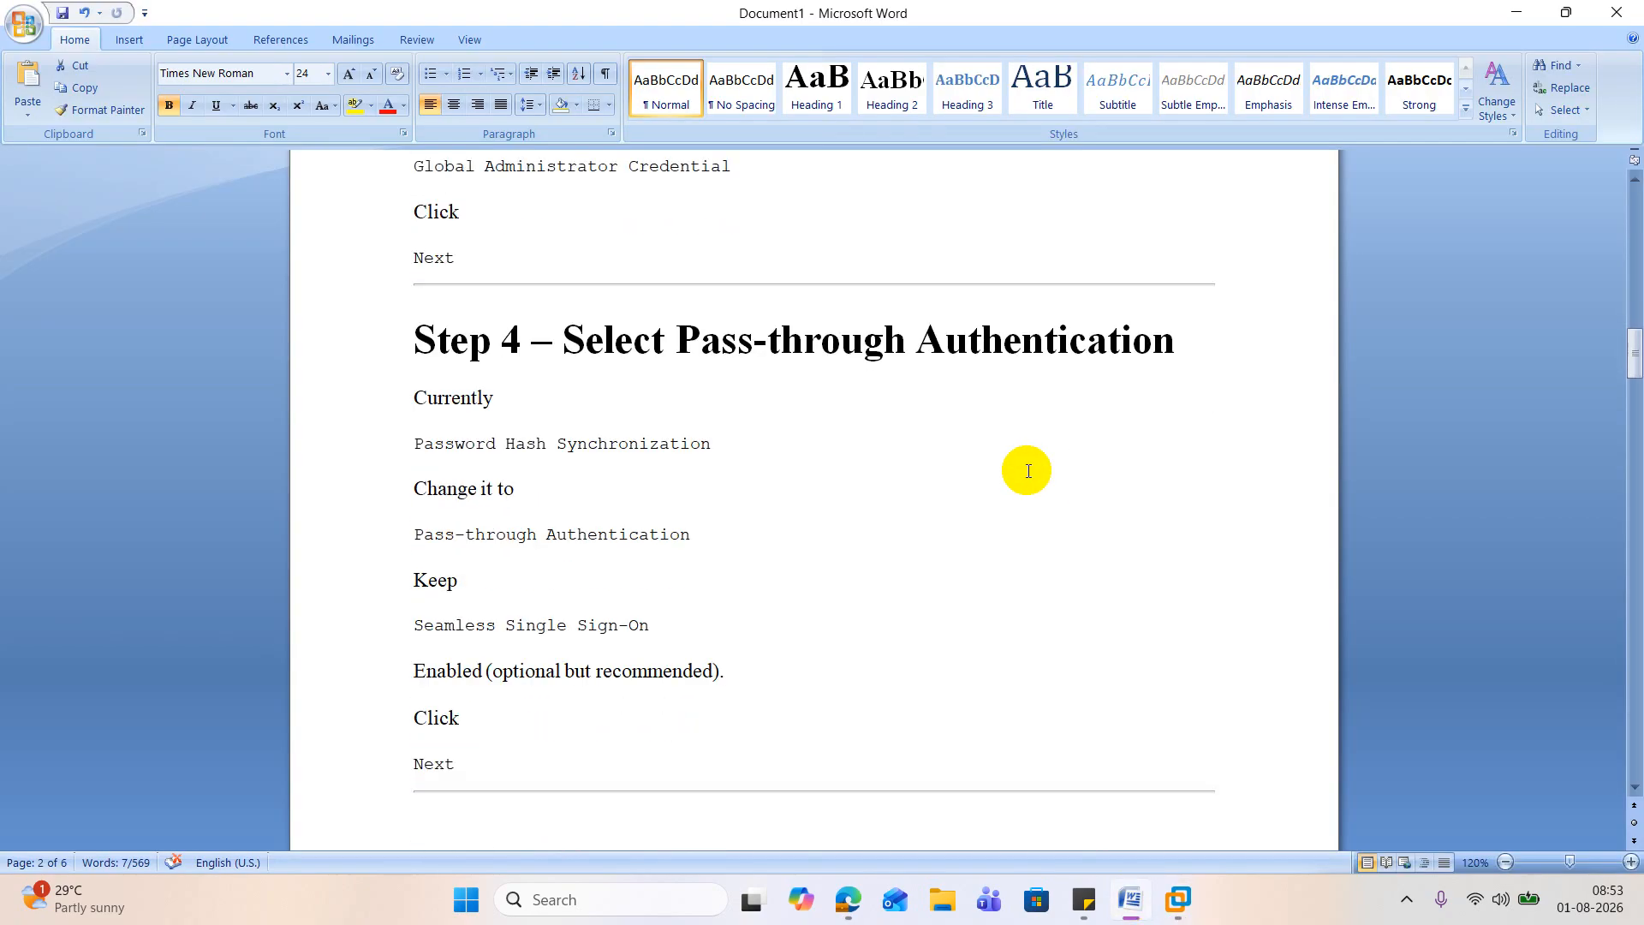
scroll(1027, 470, "down", 4)
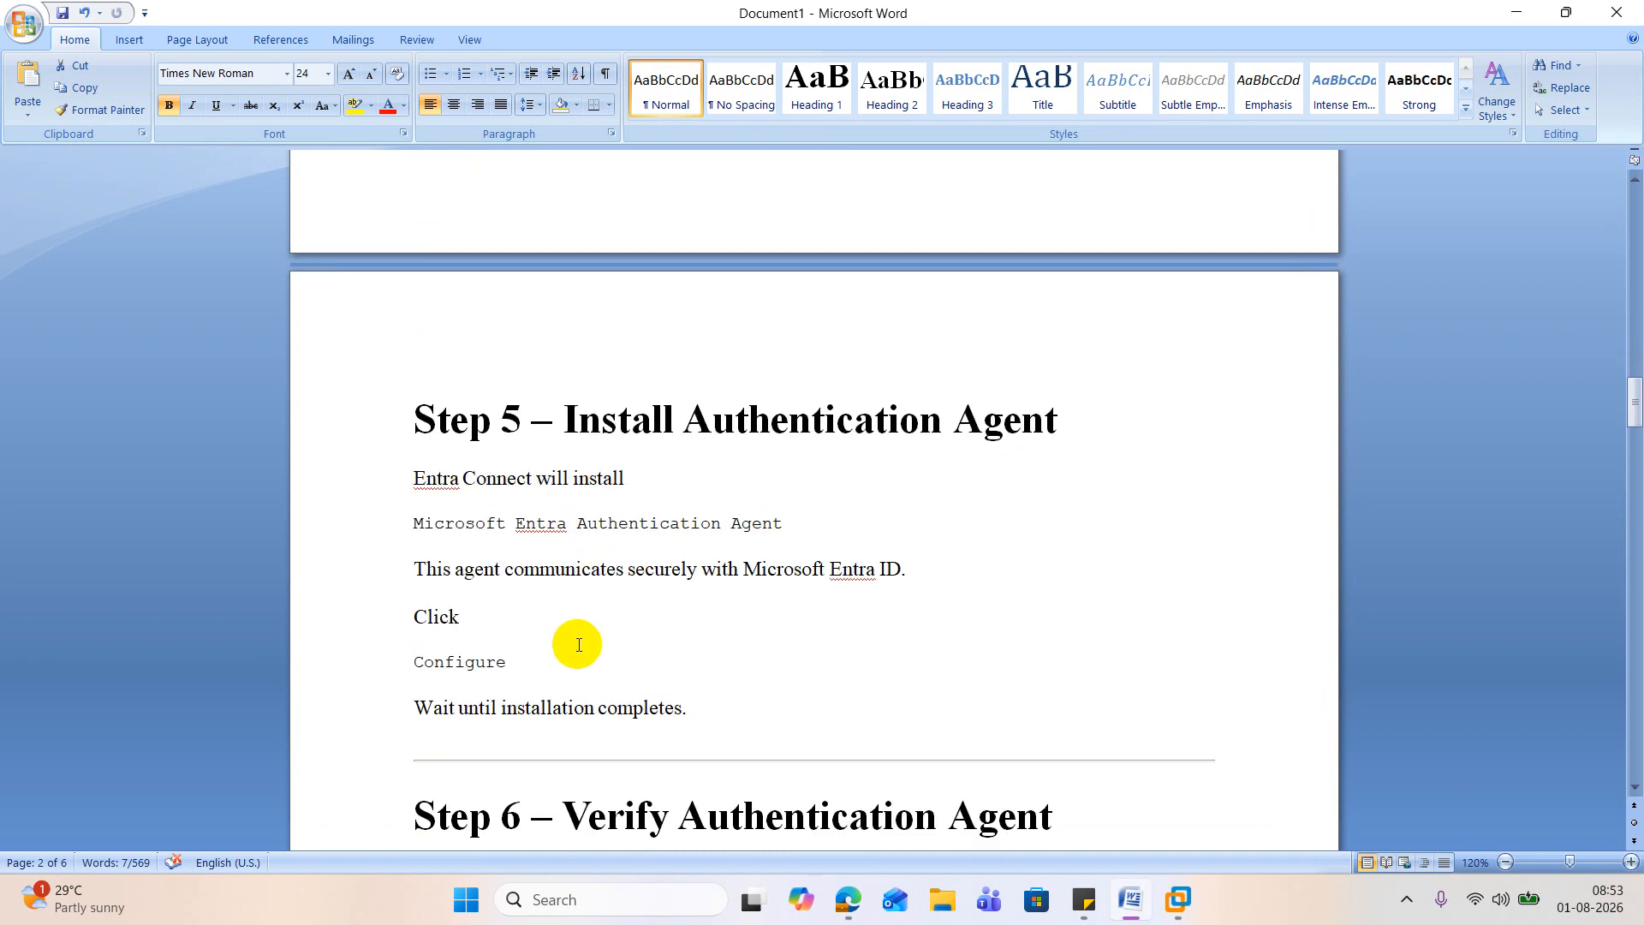
scroll(587, 642, "down", 2)
scroll(581, 640, "down", 4)
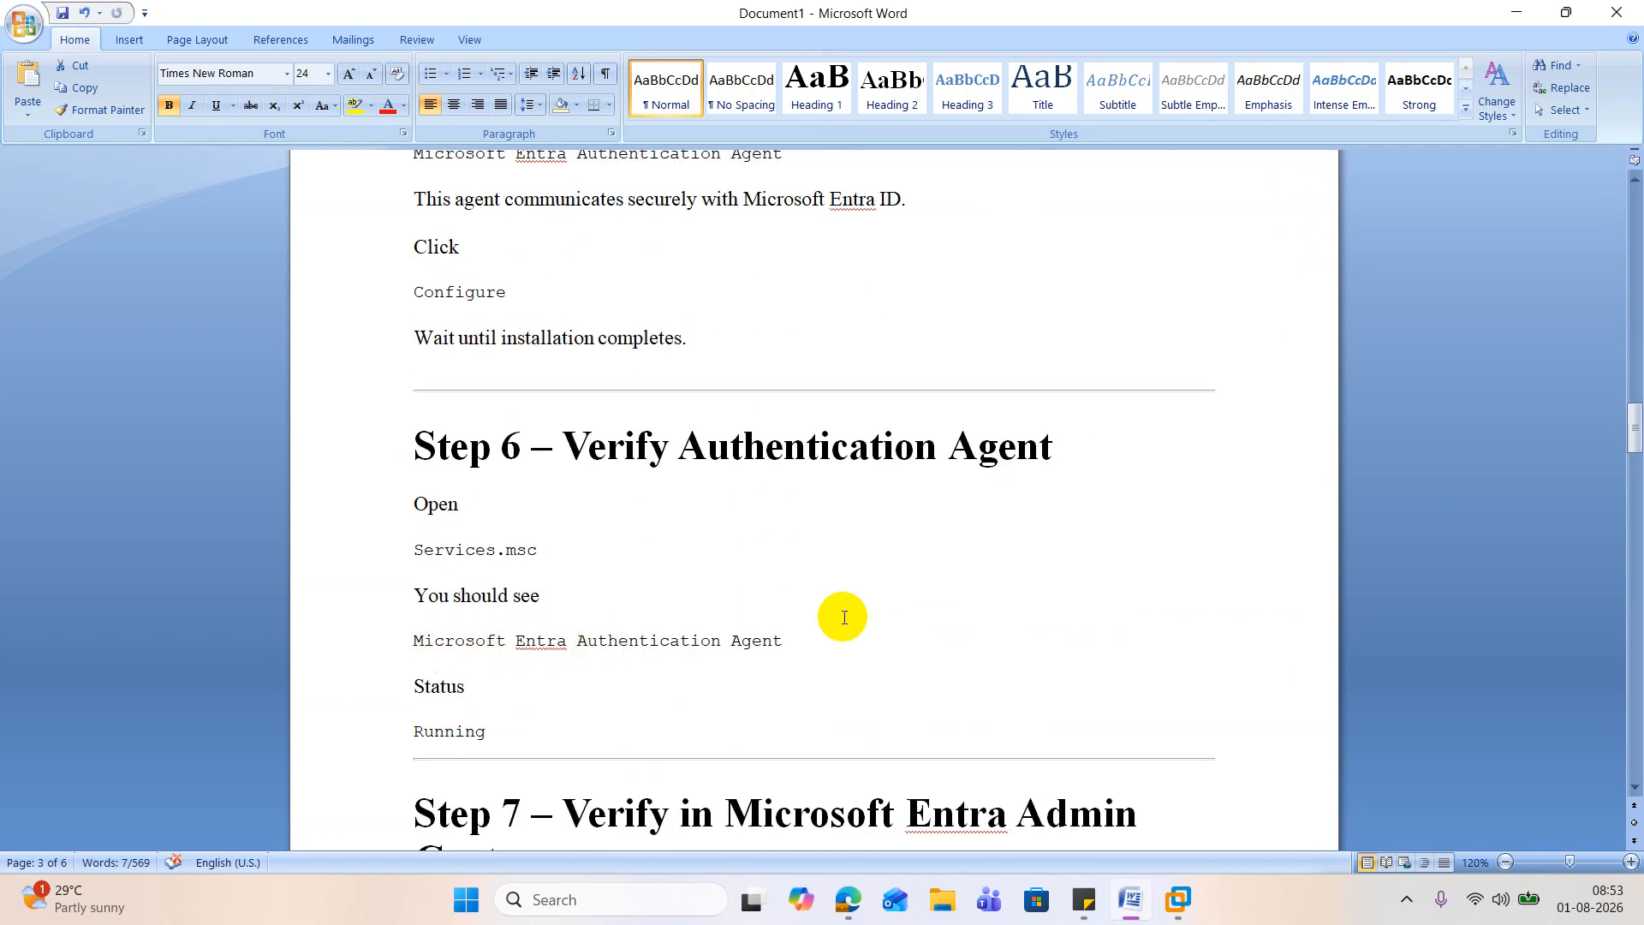
left_click(1514, 13)
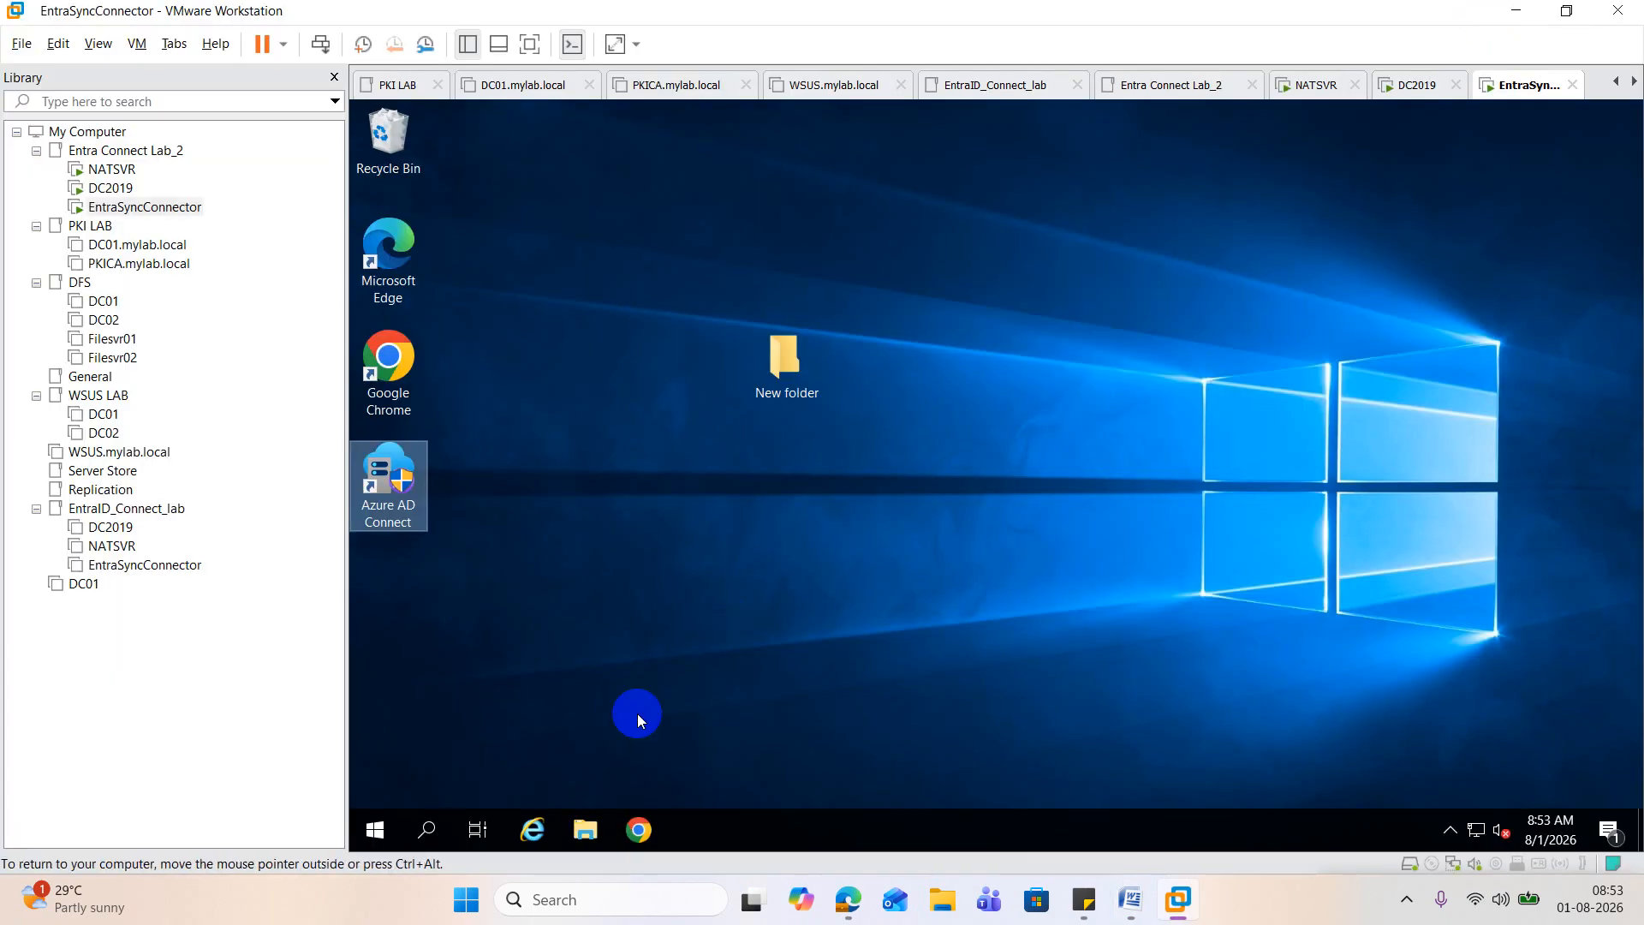
Step: Open the Services console on the EntraSyncConnector VM and check the status of the Microsoft Azure AD Connect Authentication Agent service
right_click(383, 838)
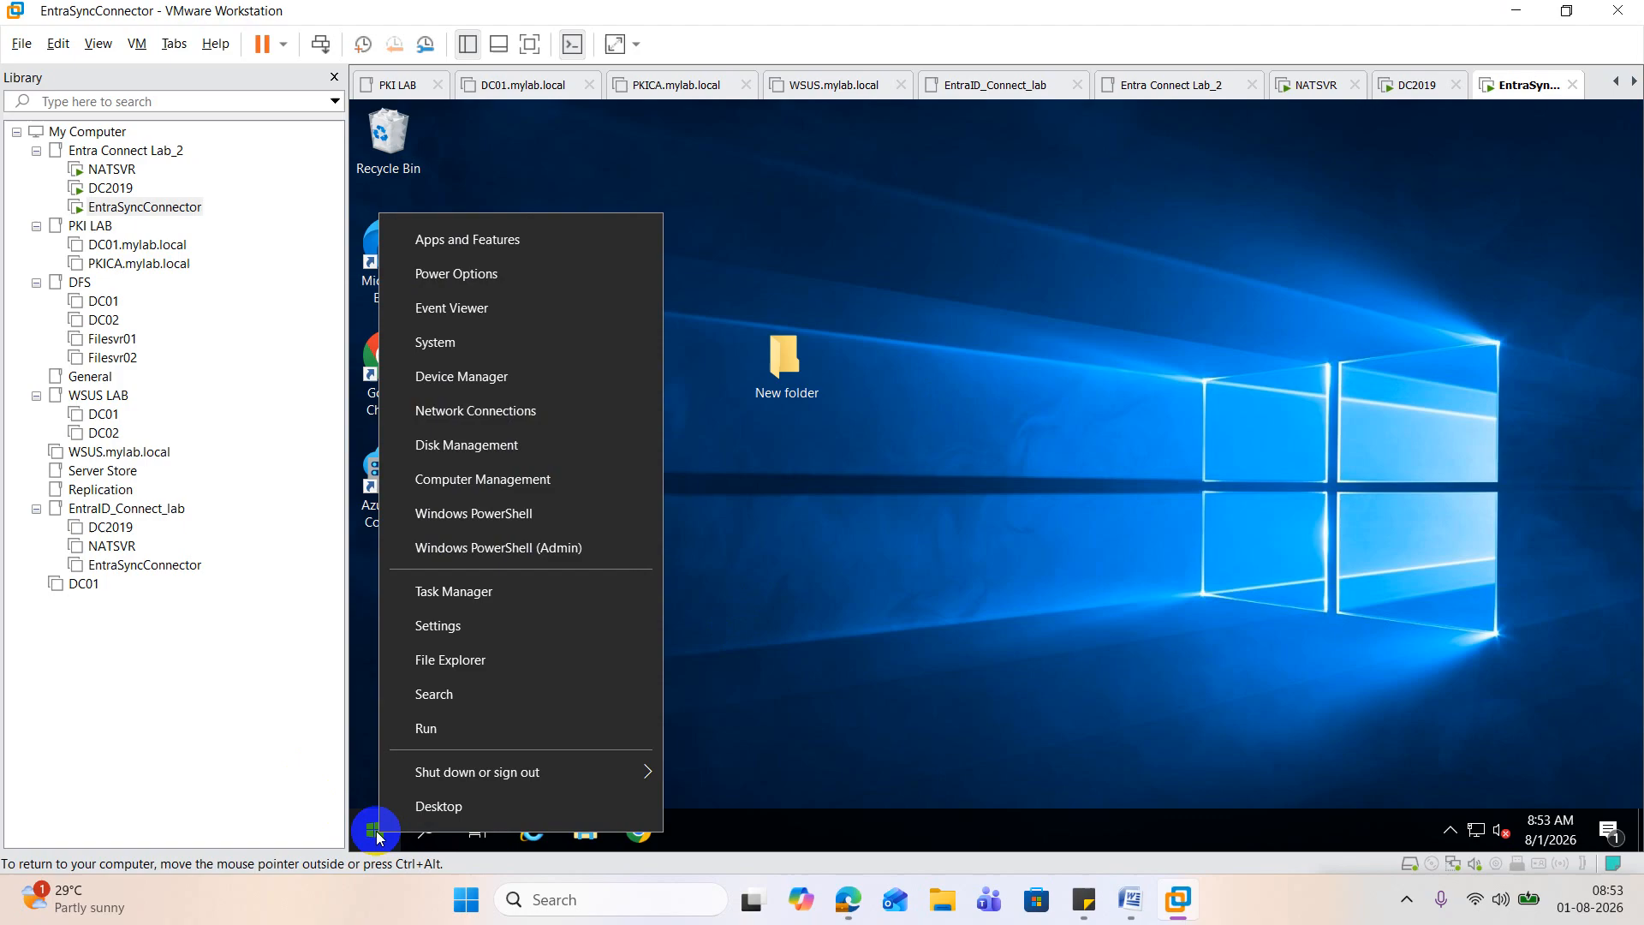
left_click(476, 738)
left_click(514, 762)
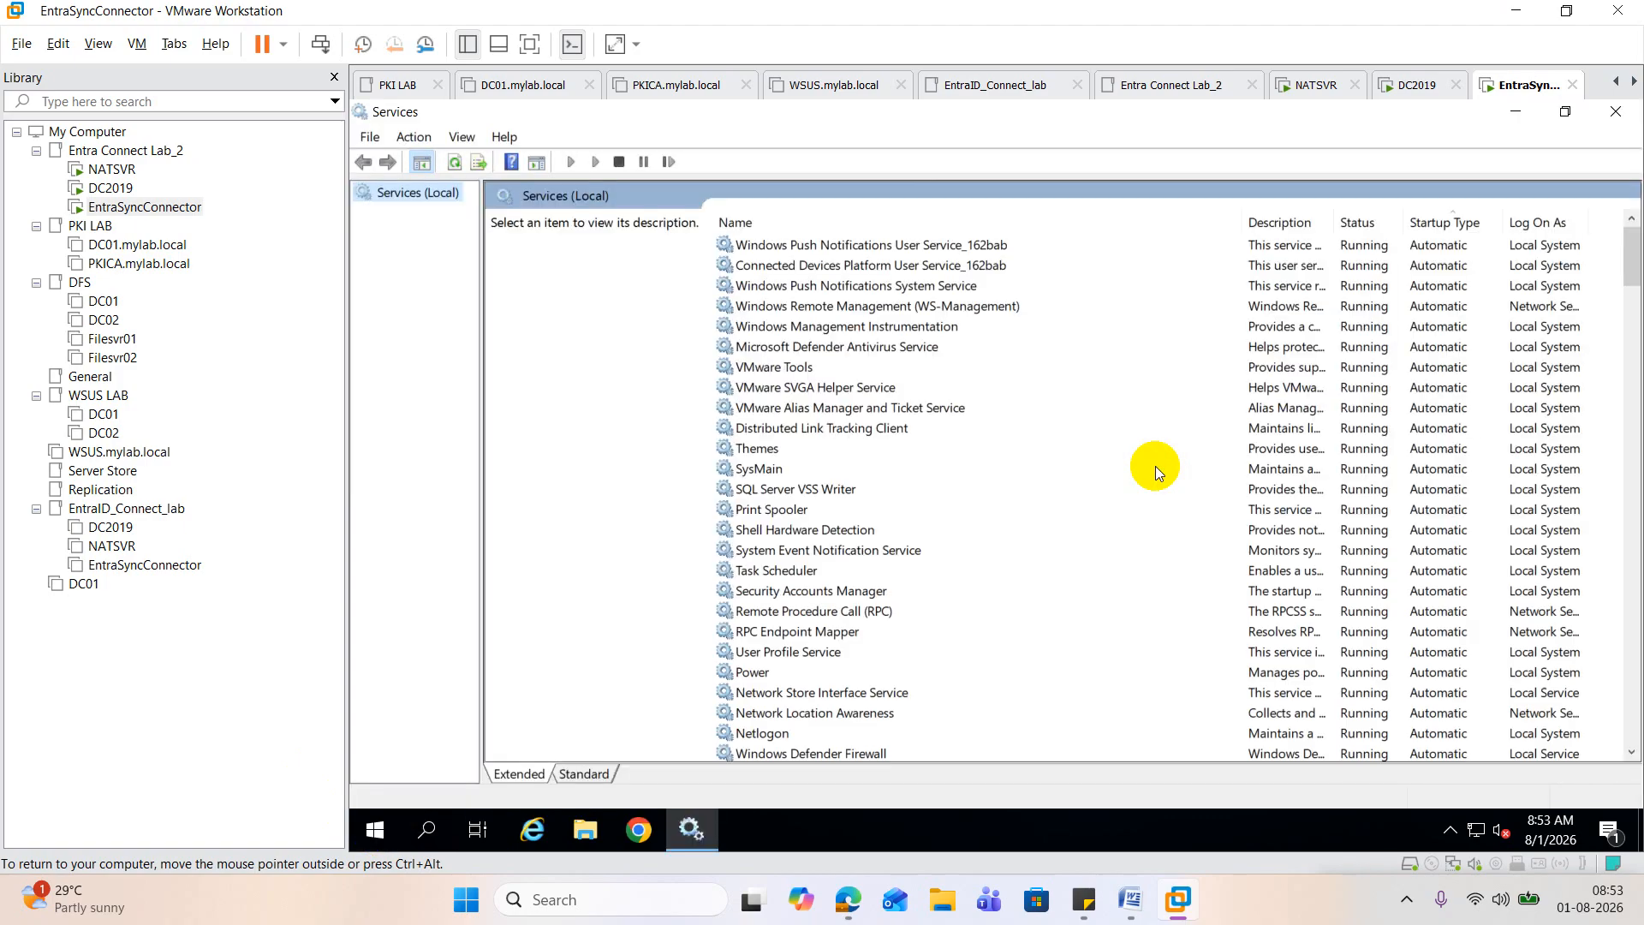
left_click(858, 286)
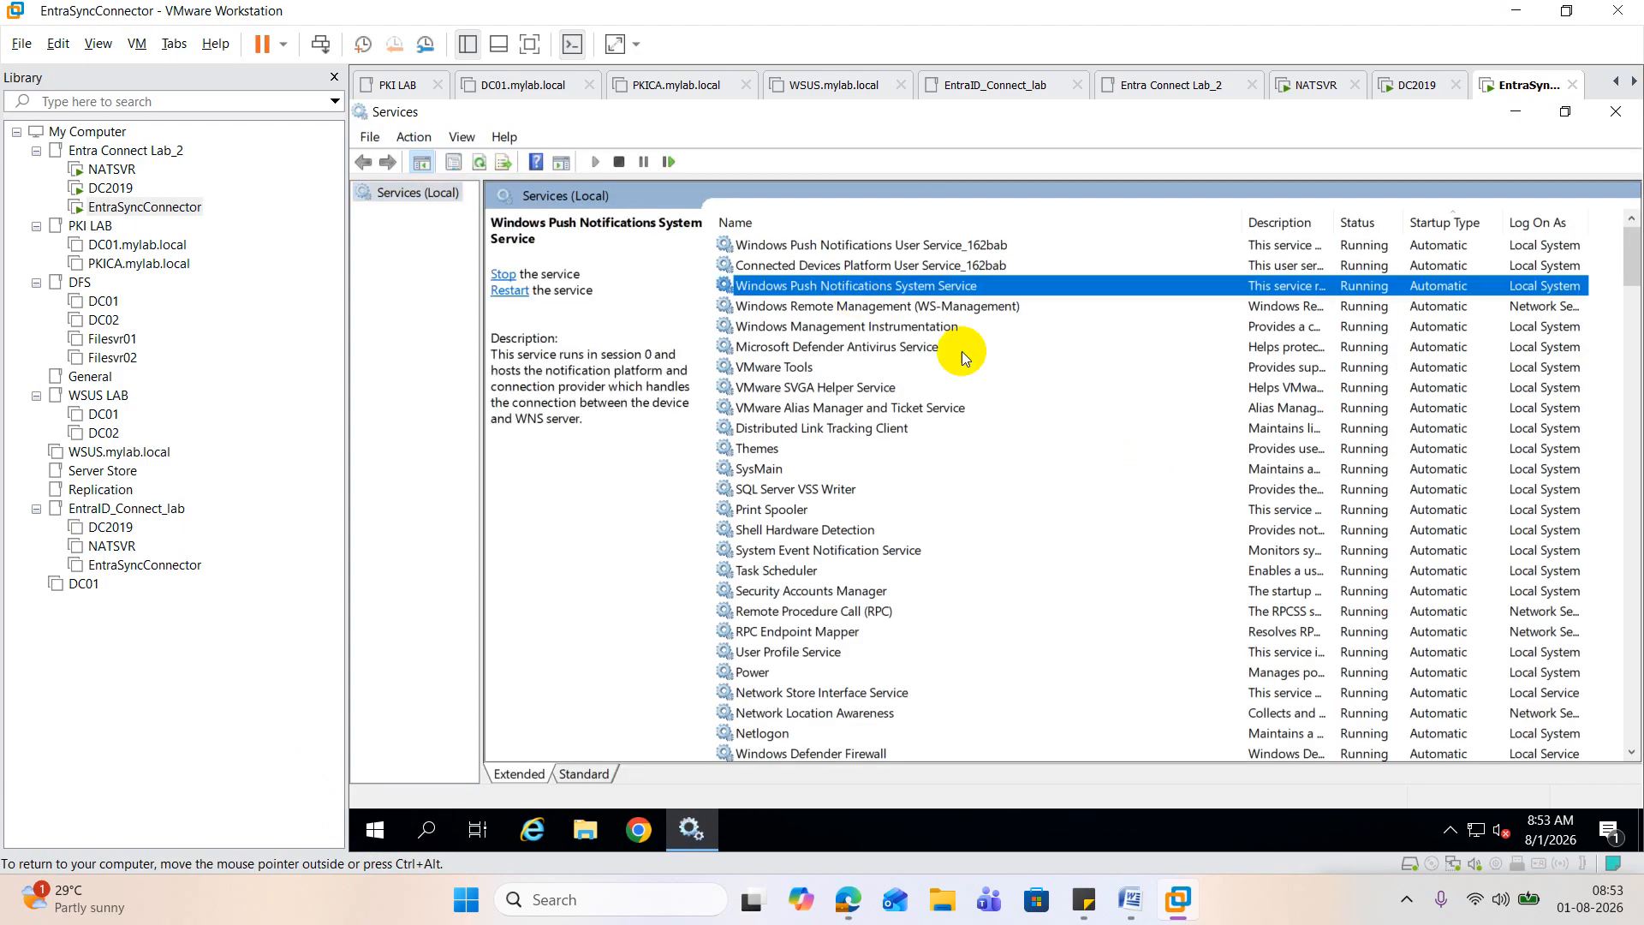
key("m")
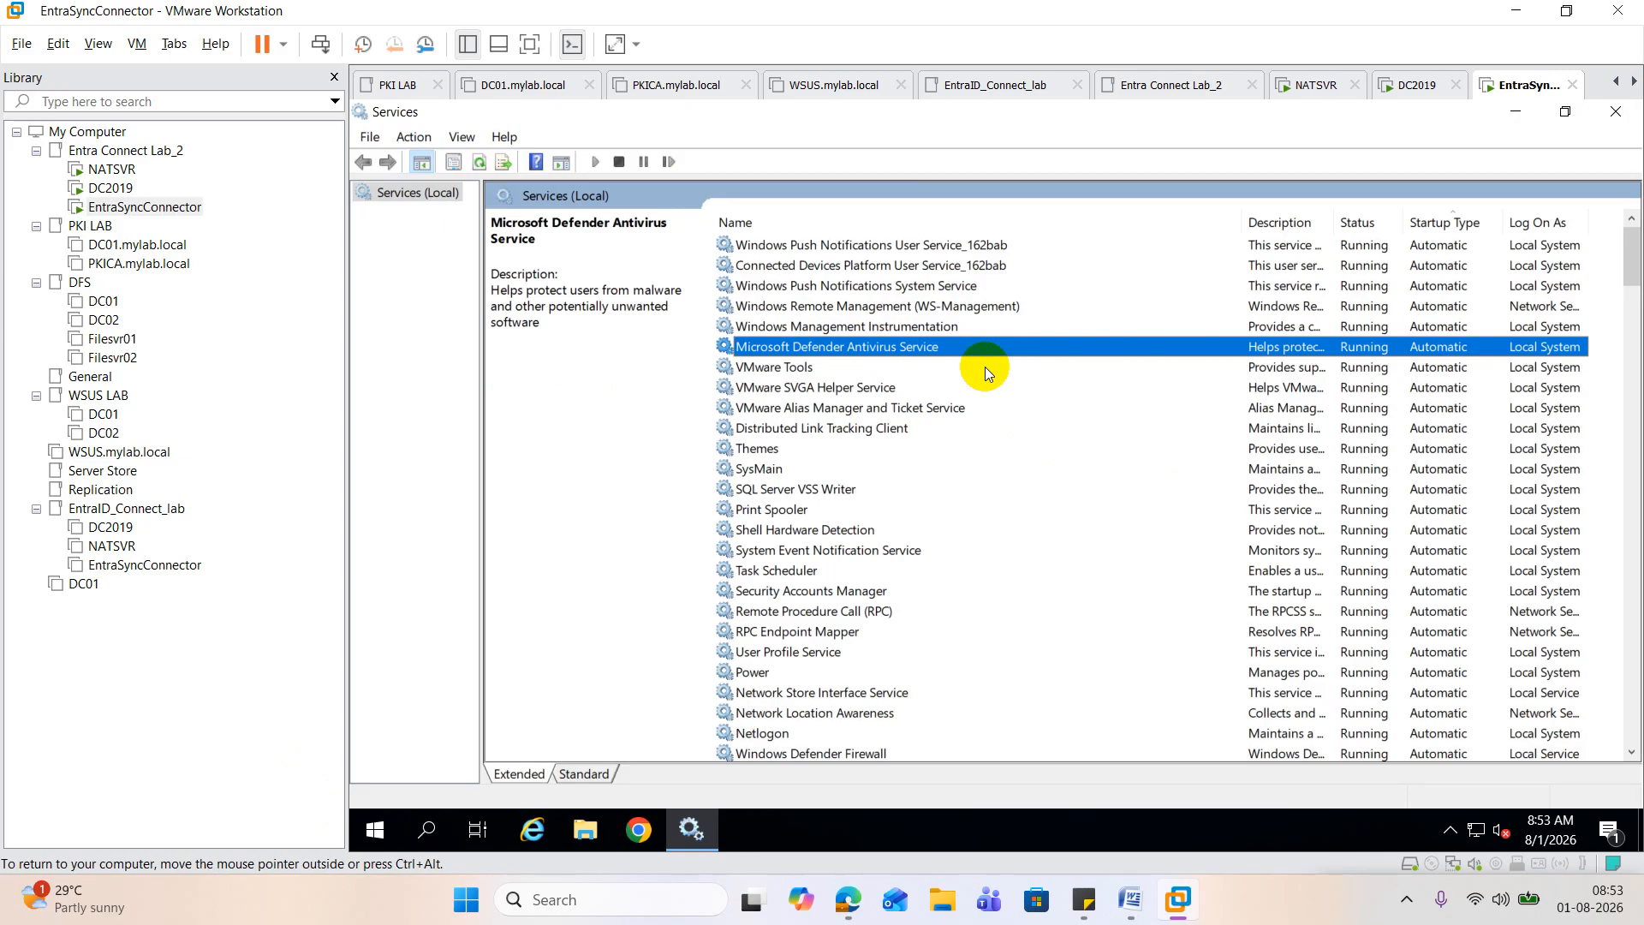
key("m")
key("m")
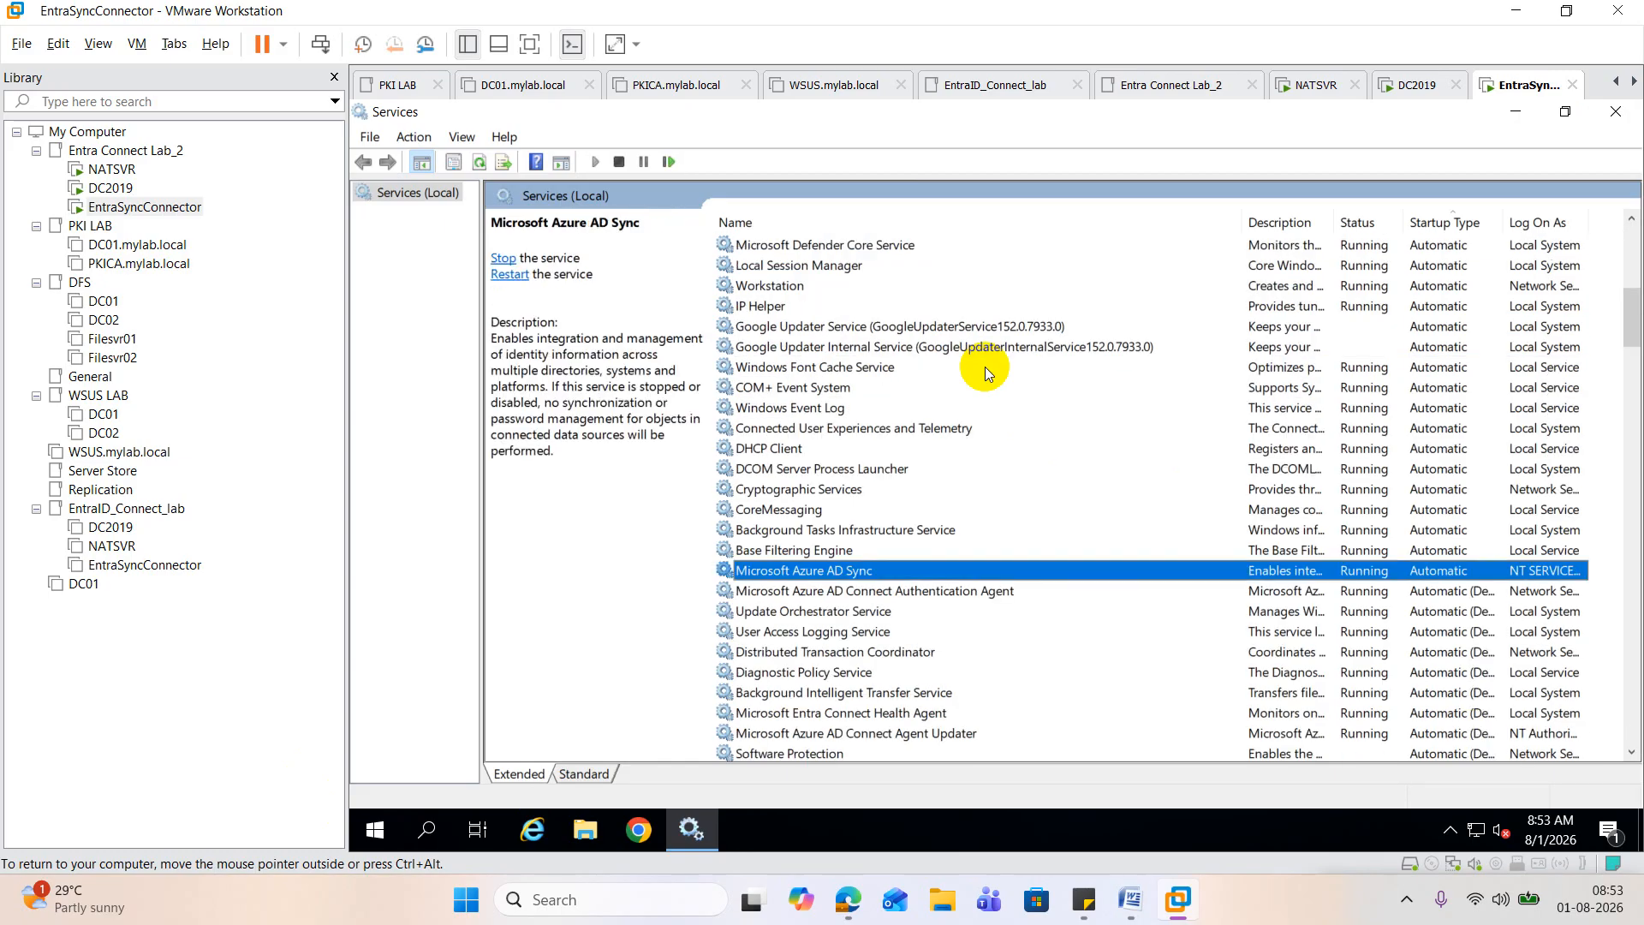
key("m")
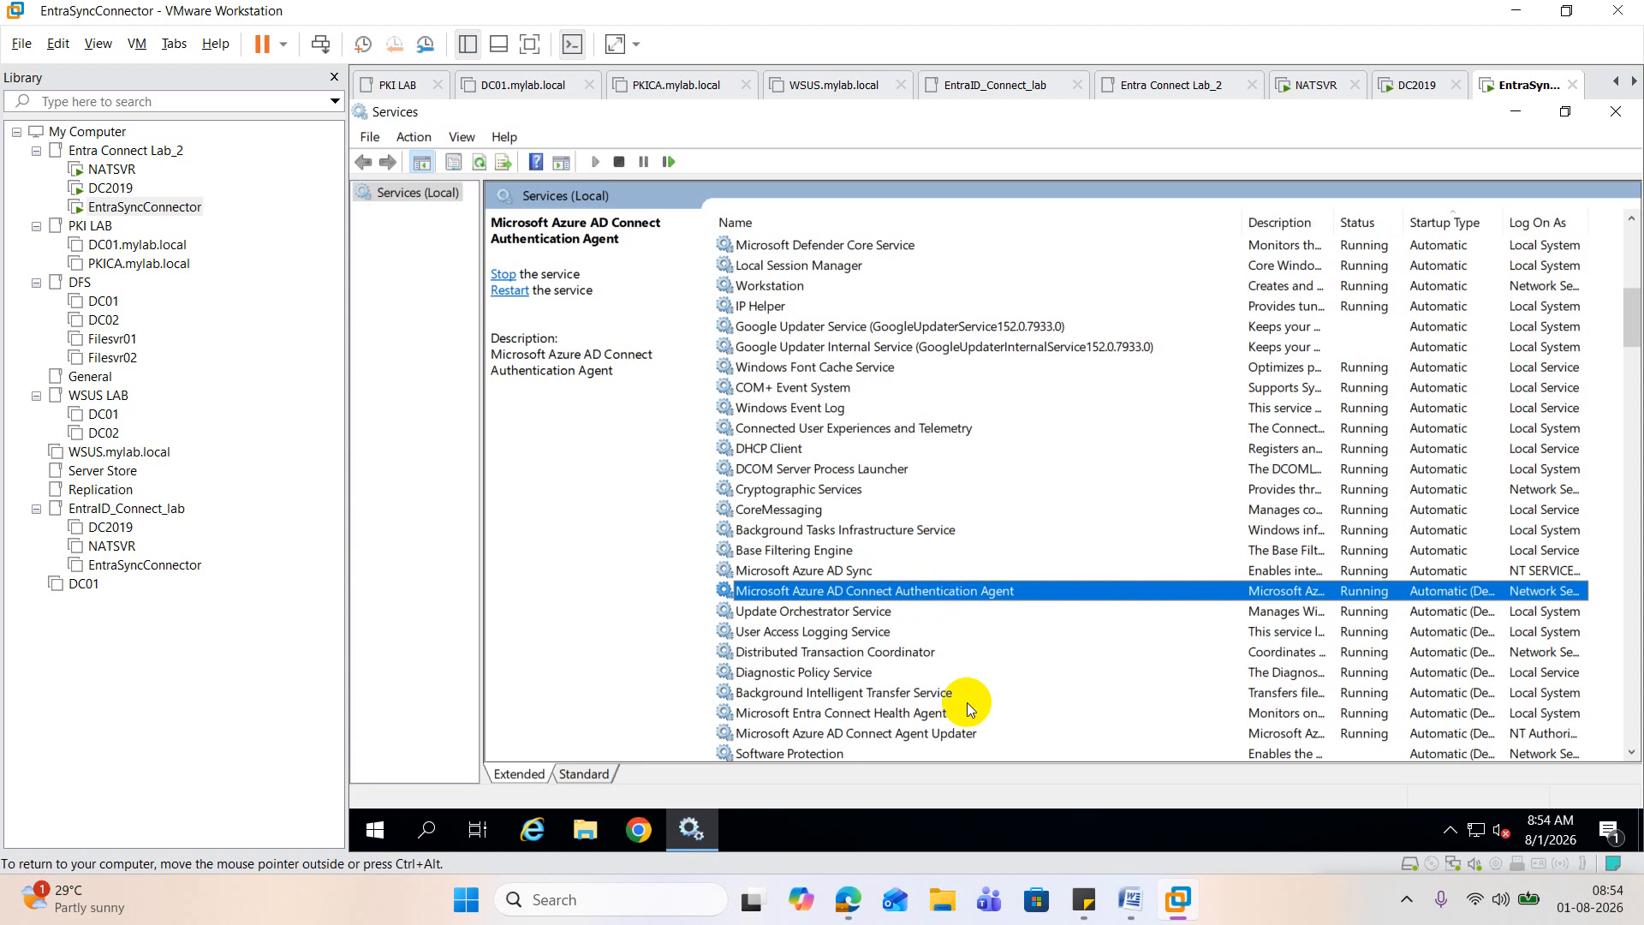
Step: Switch to the Word guide and review Step 7 on verifying pass-through authentication in the Microsoft Entra admin center
left_click(1132, 896)
scroll(772, 512, "down", 6)
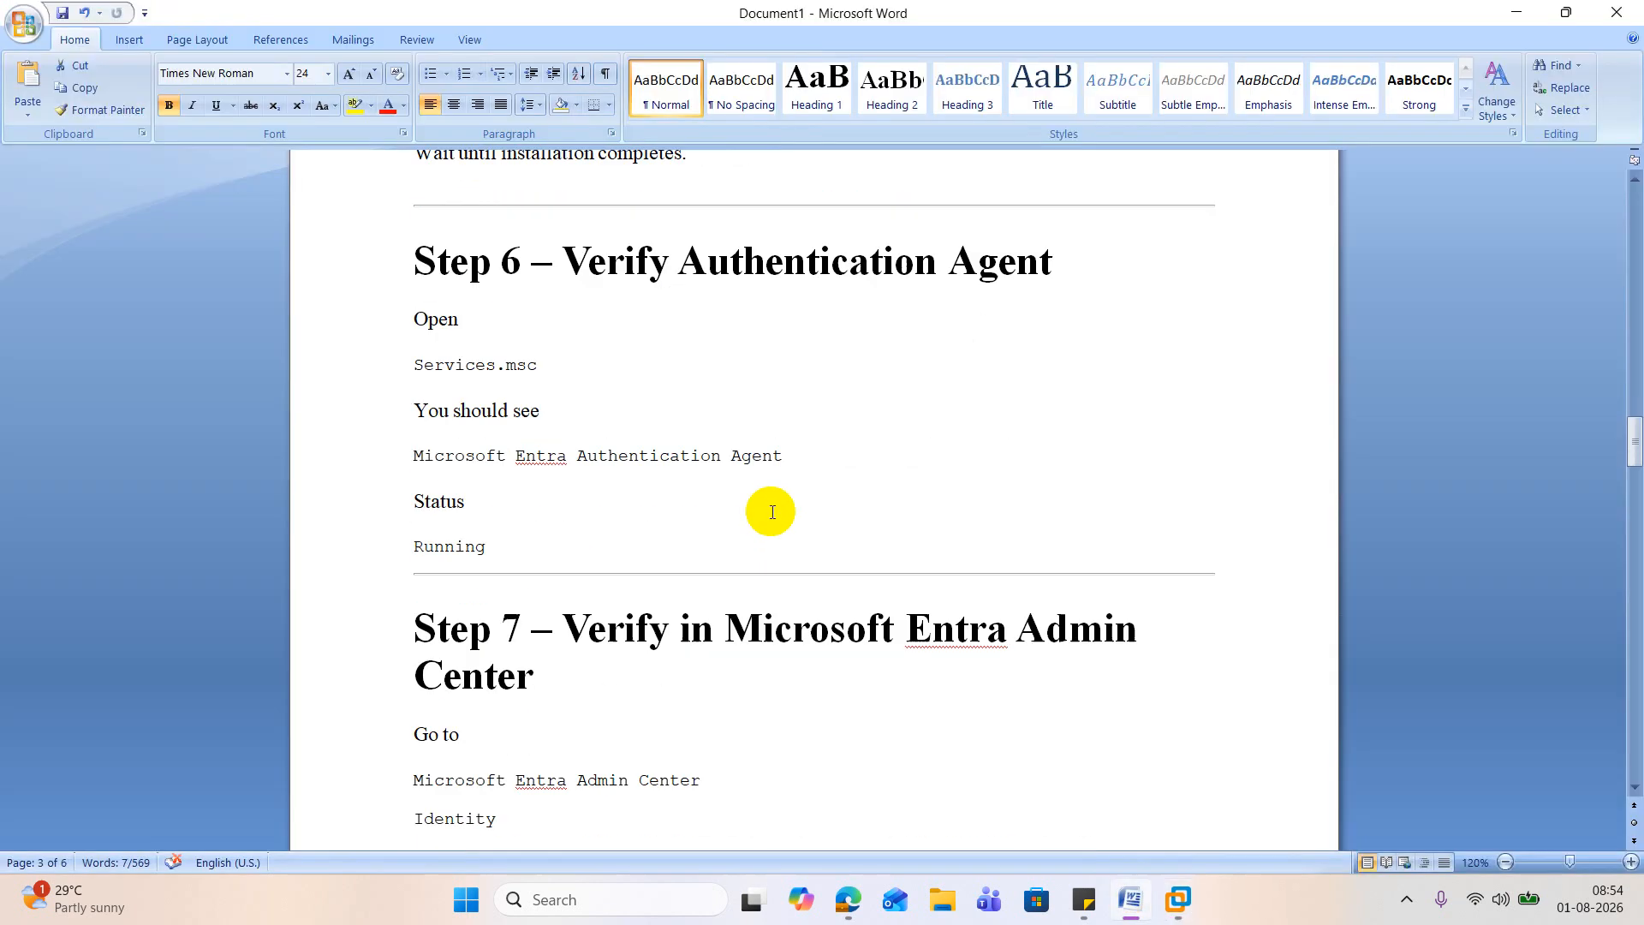
scroll(772, 512, "down", 1)
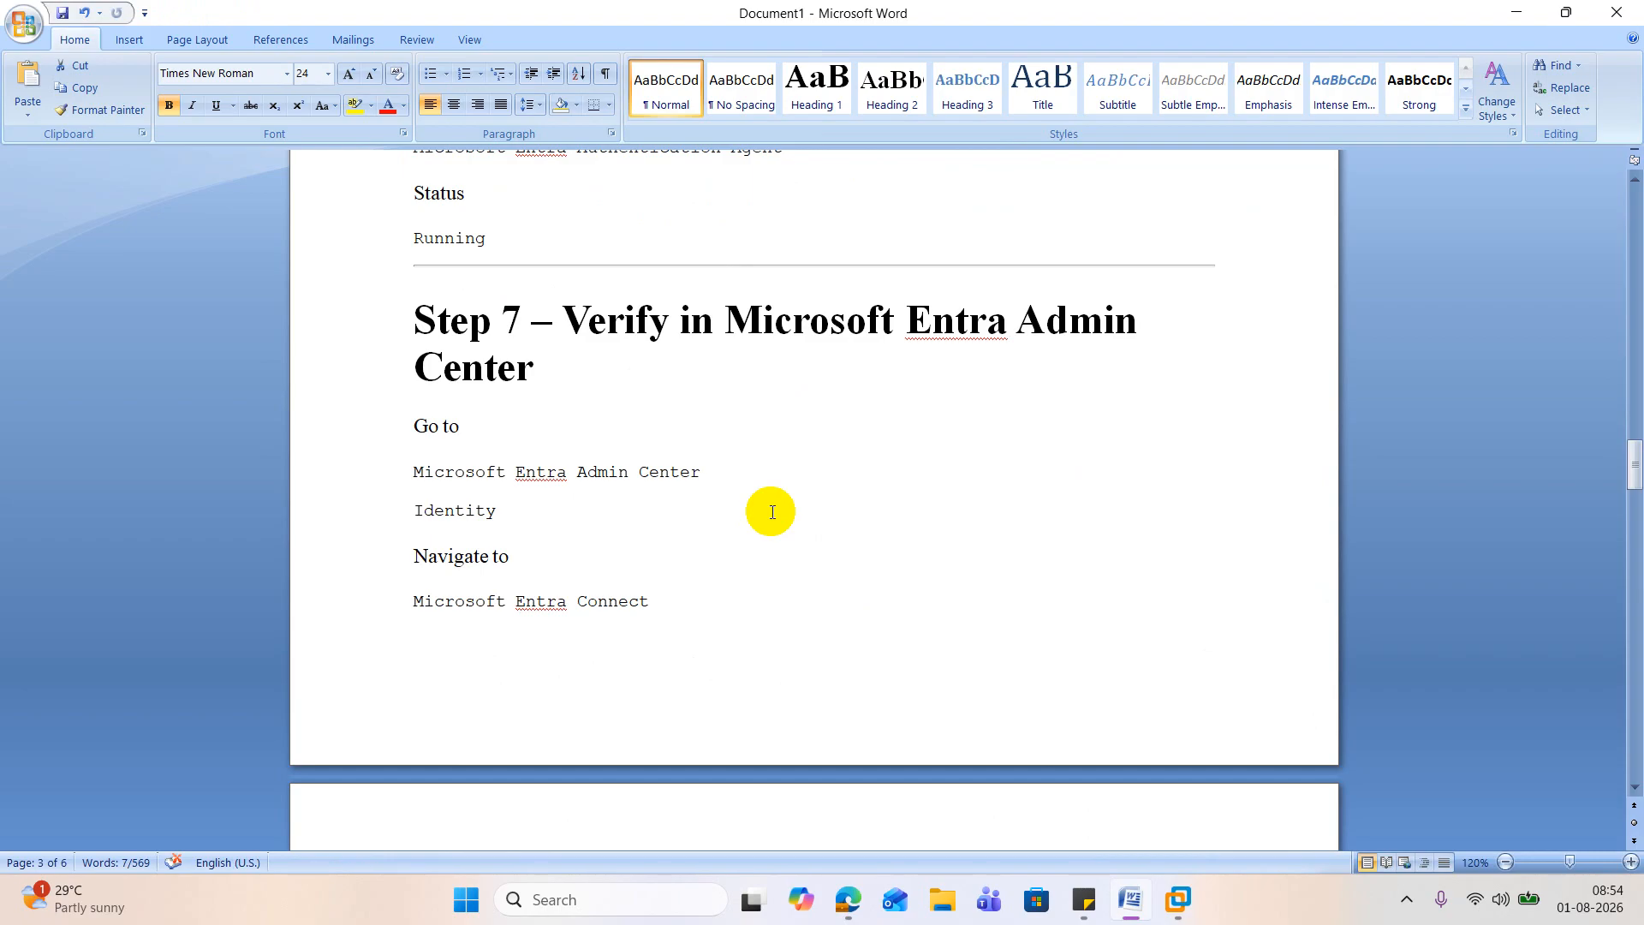
scroll(772, 512, "down", 5)
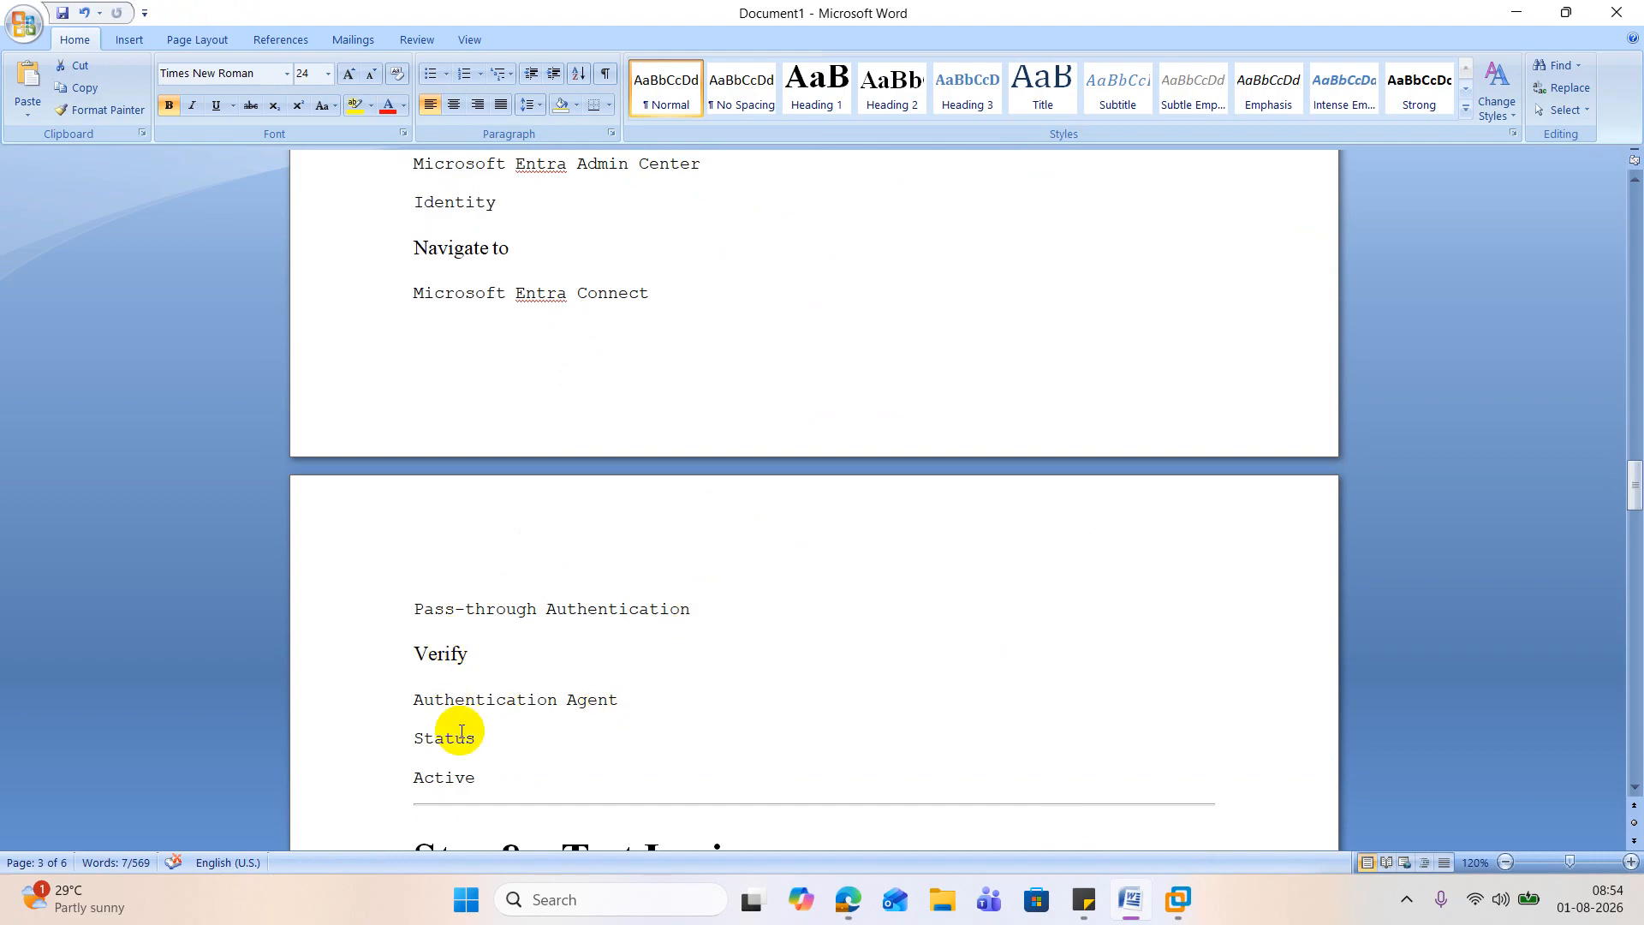
Step: Switch to Edge and open the Identity admin center from the Microsoft 365 admin center
mouse_move(848, 899)
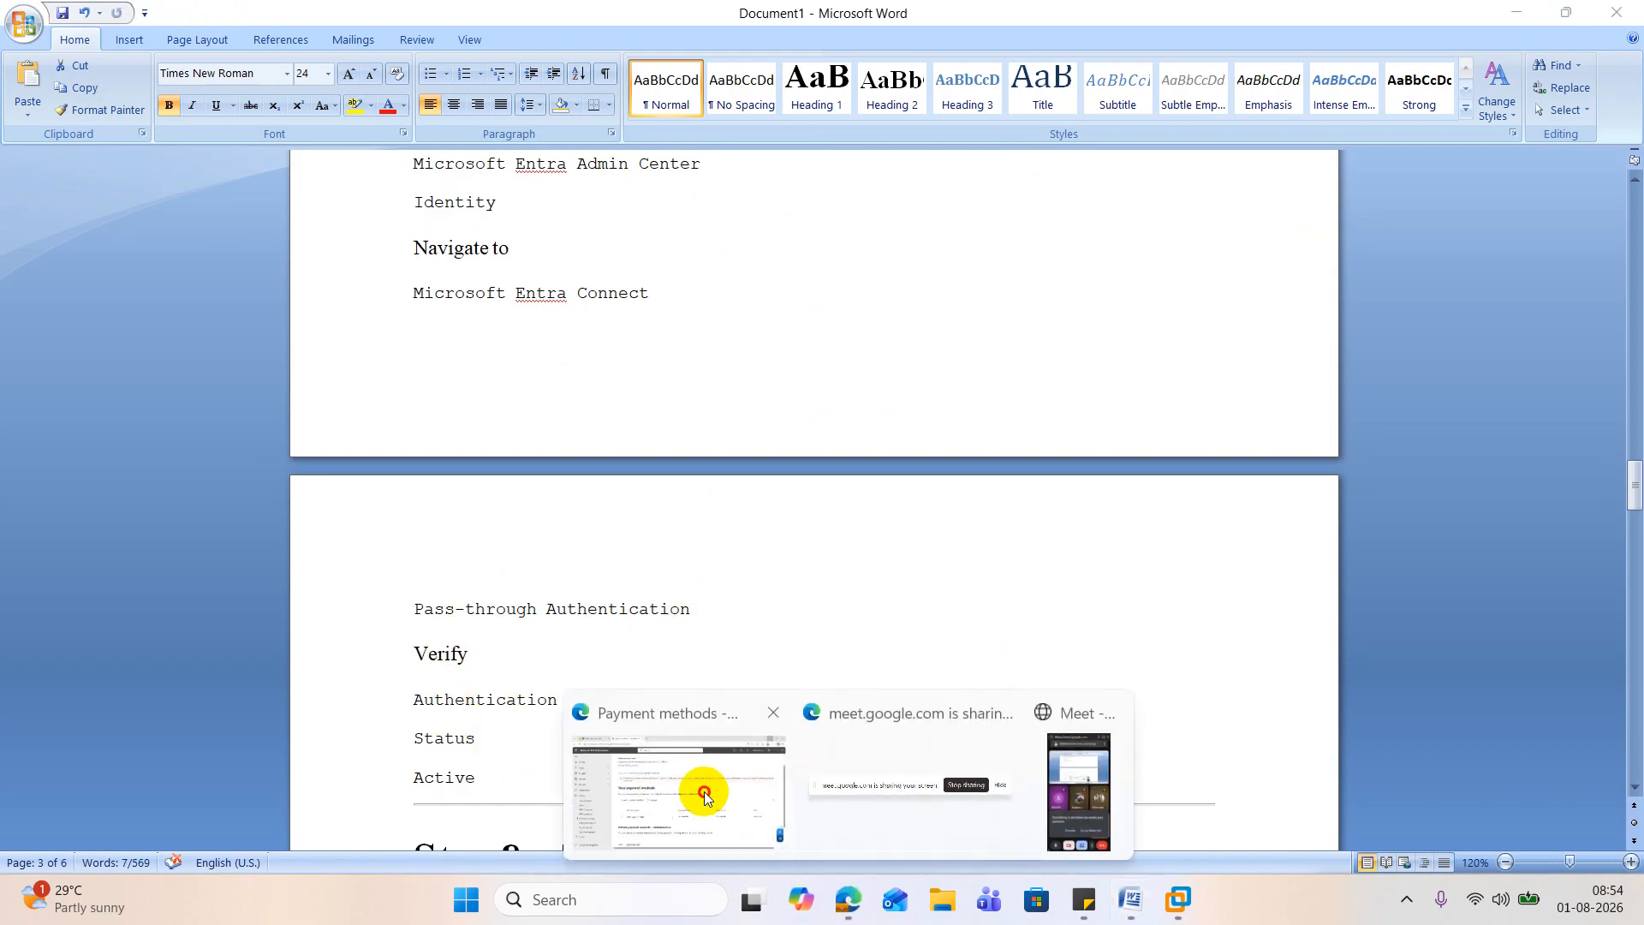
left_click(709, 782)
scroll(176, 422, "down", 1)
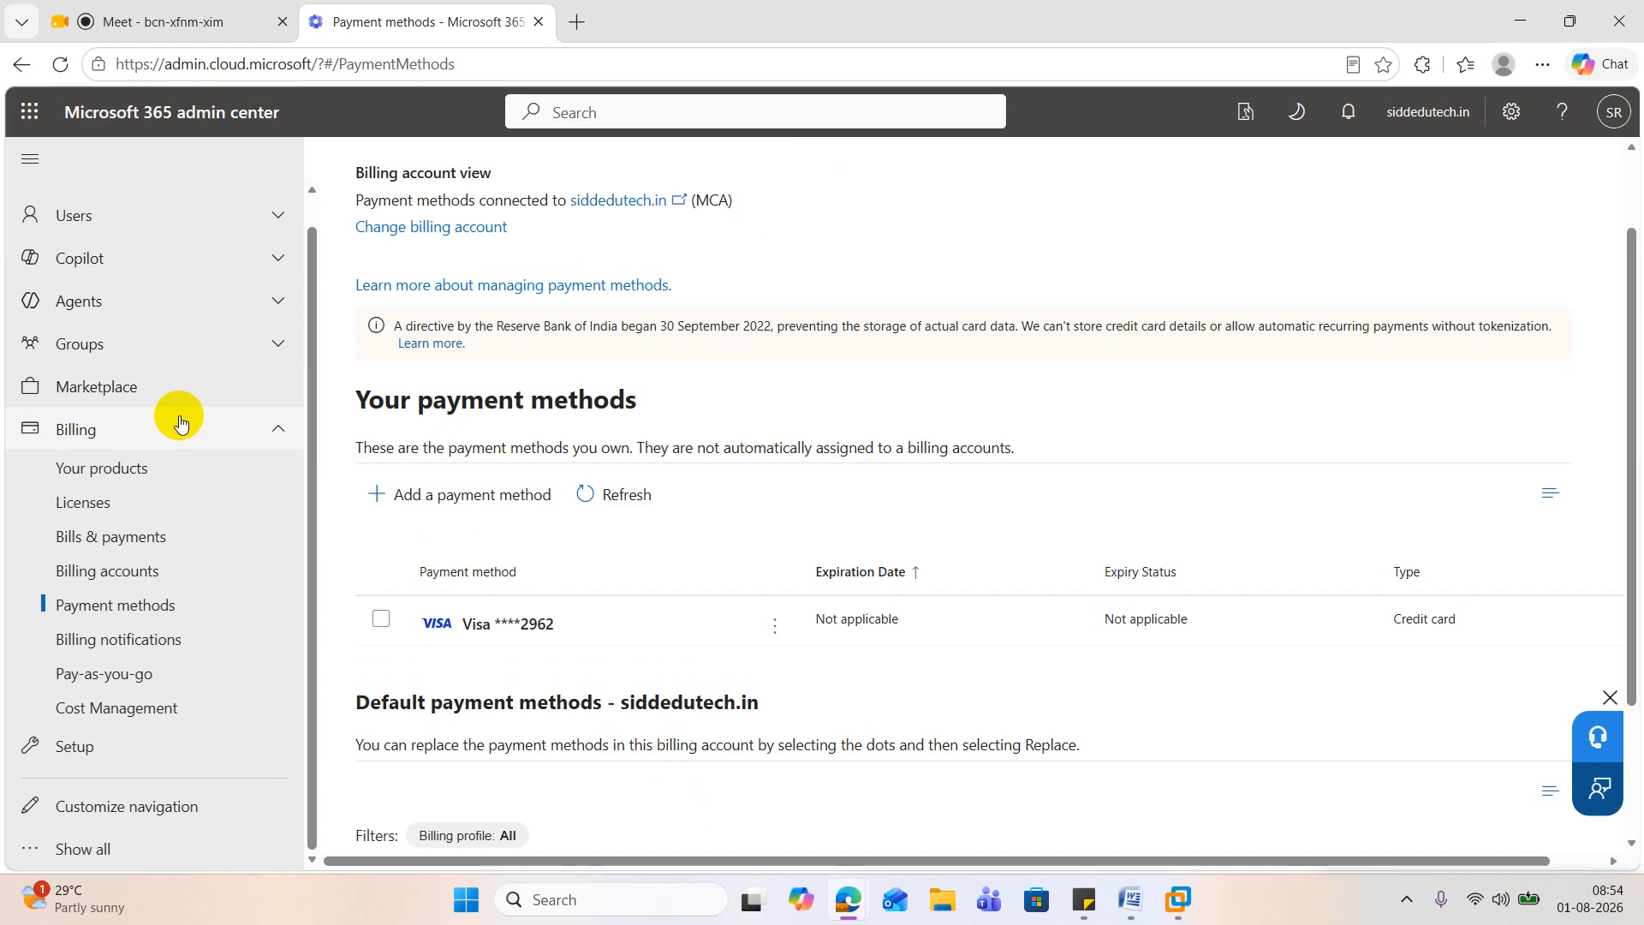
left_click(47, 849)
scroll(146, 671, "down", 6)
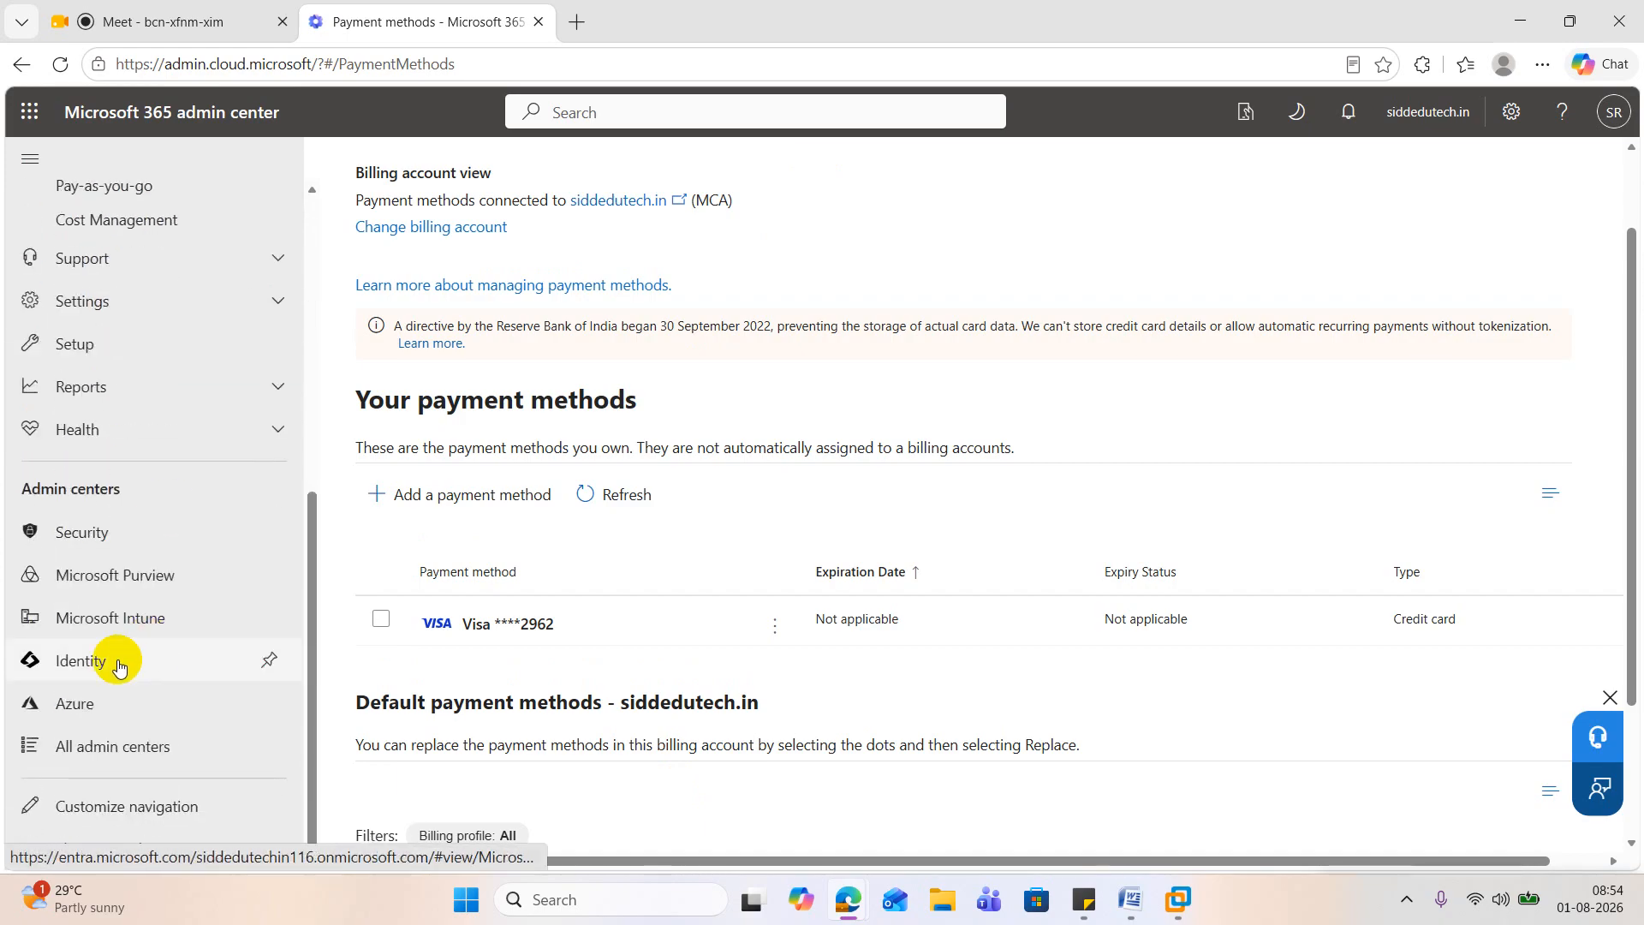
left_click(87, 665)
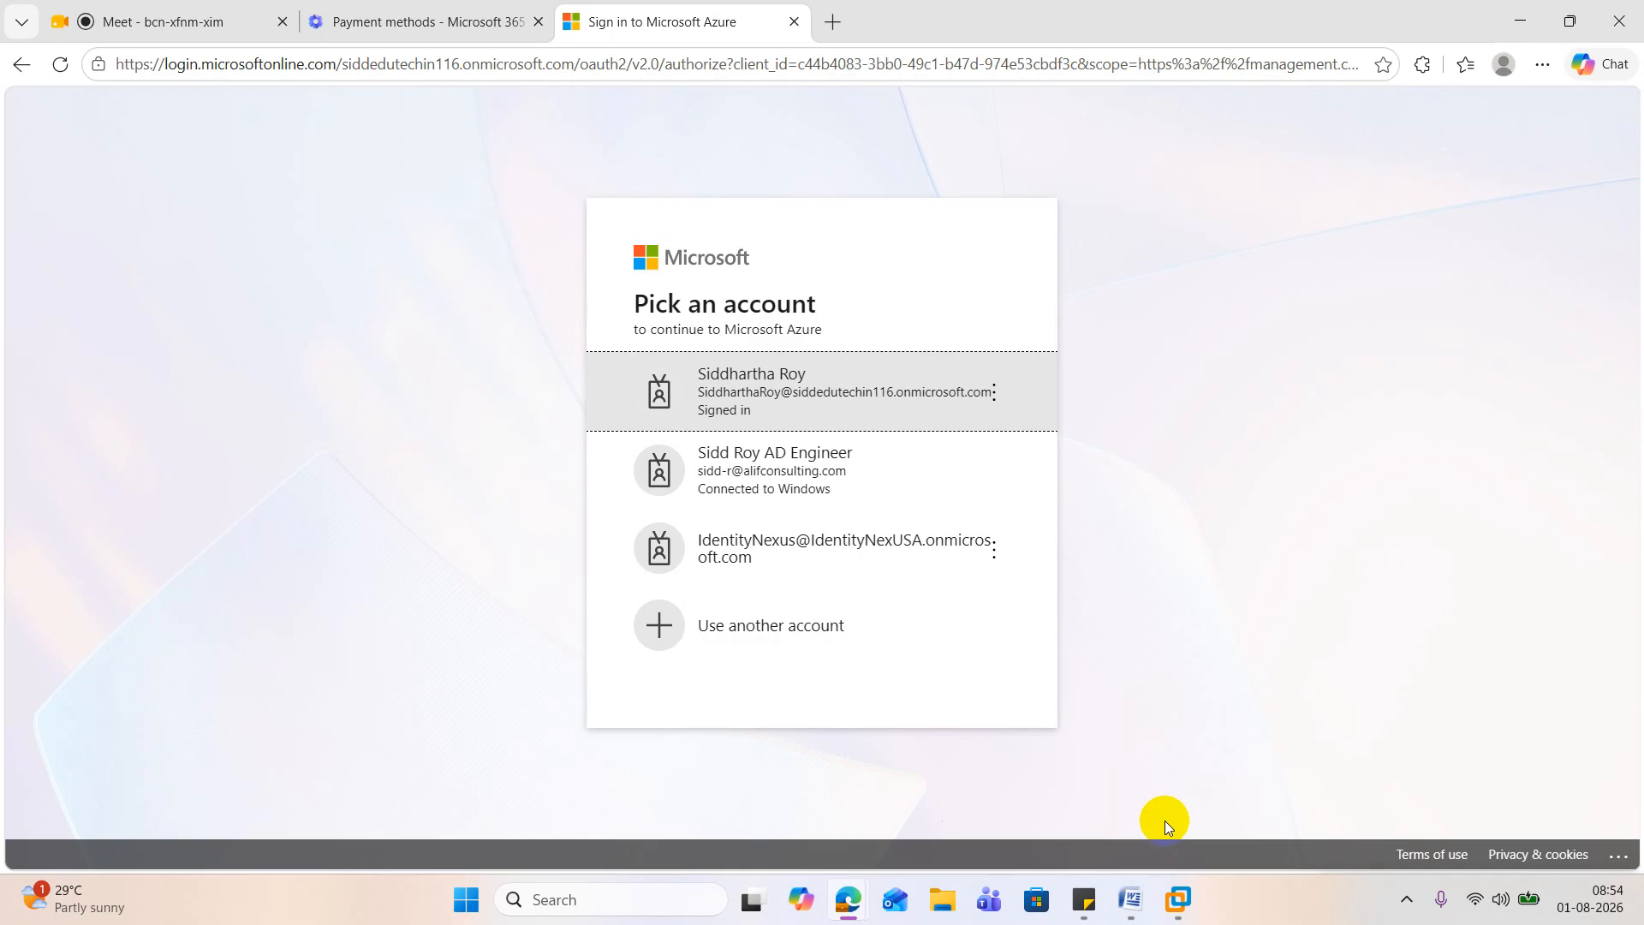
Step: Consult the saved sticky note and continue to Microsoft Azure with the administrator account marked as signed in
left_click(666, 906)
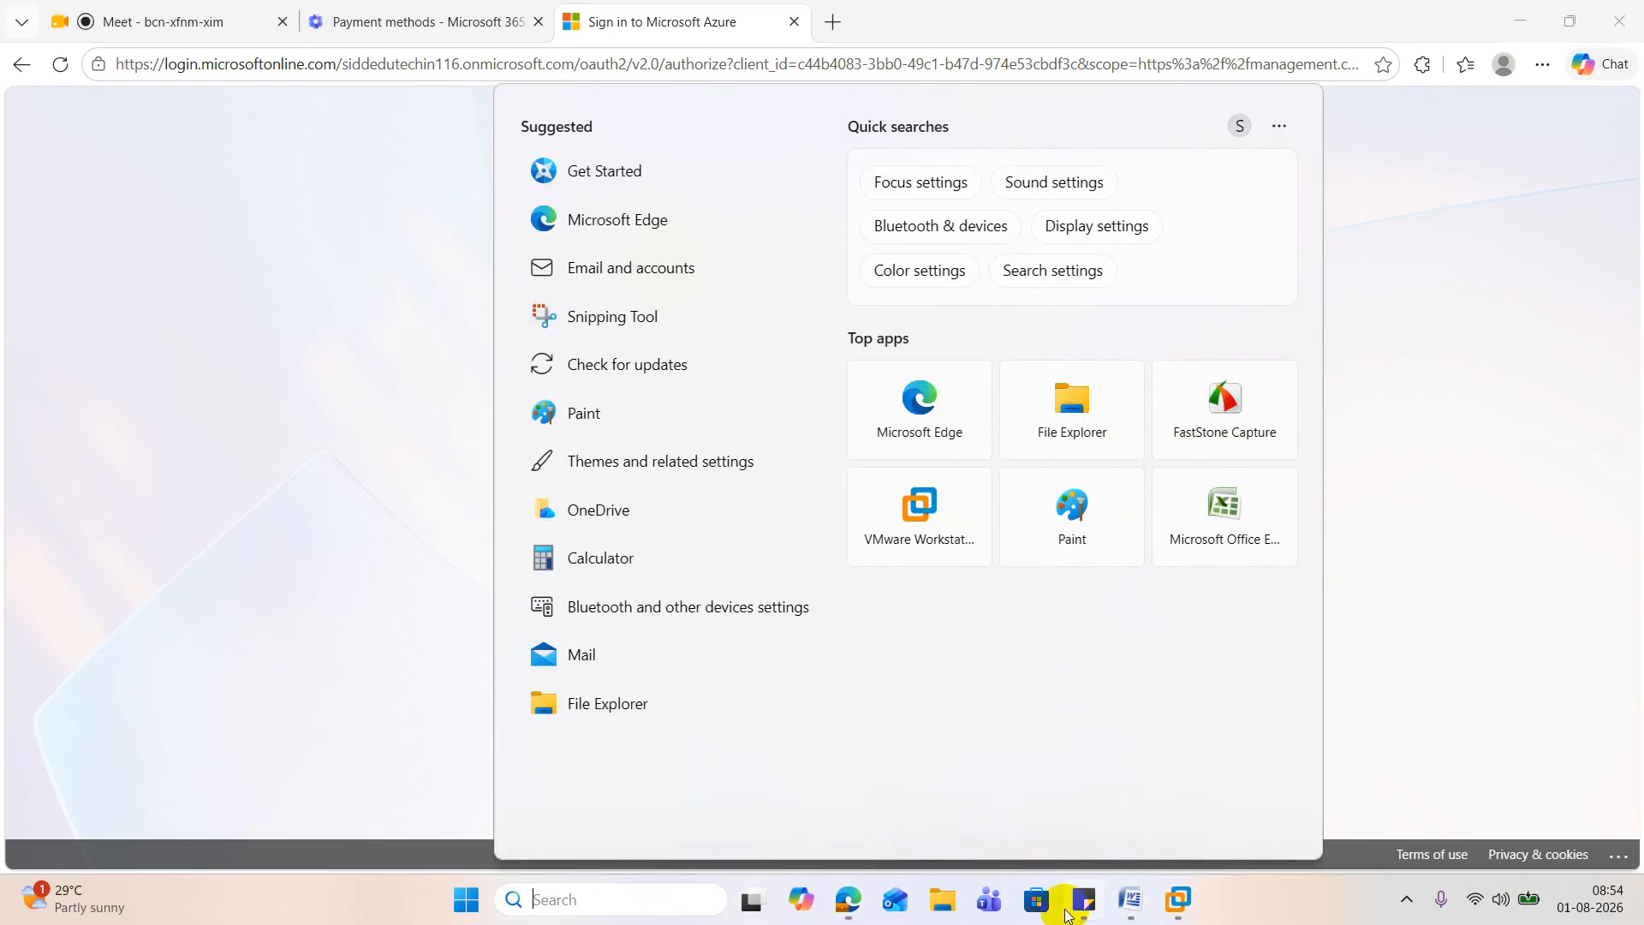
left_click(1066, 914)
scroll(1250, 680, "down", 3)
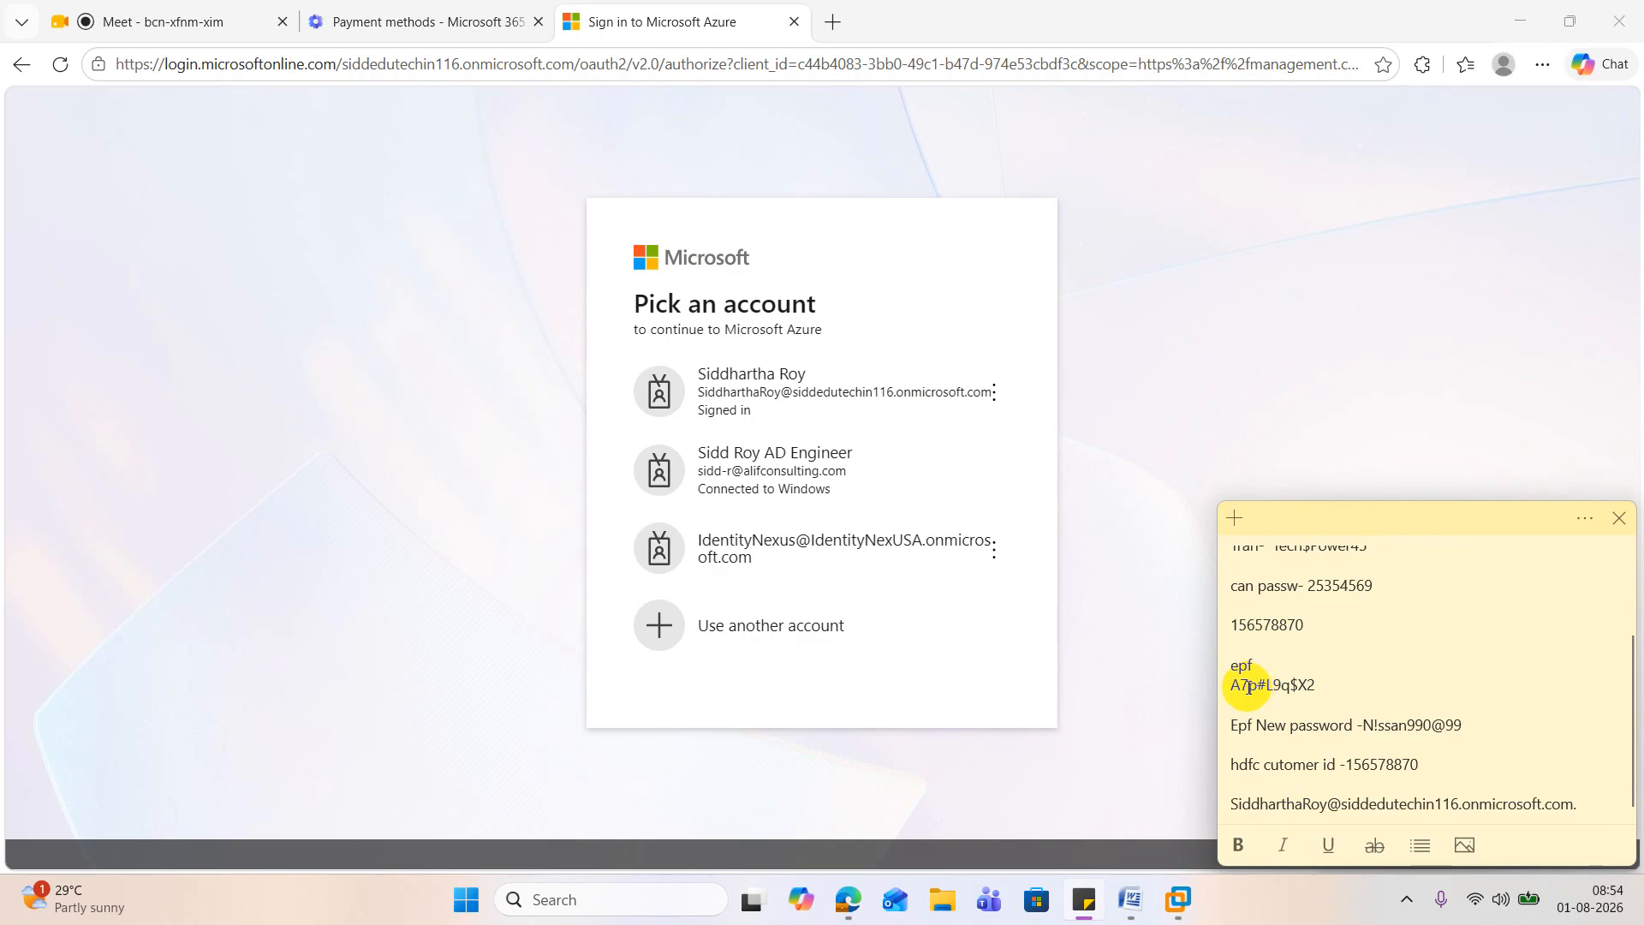
left_click(753, 411)
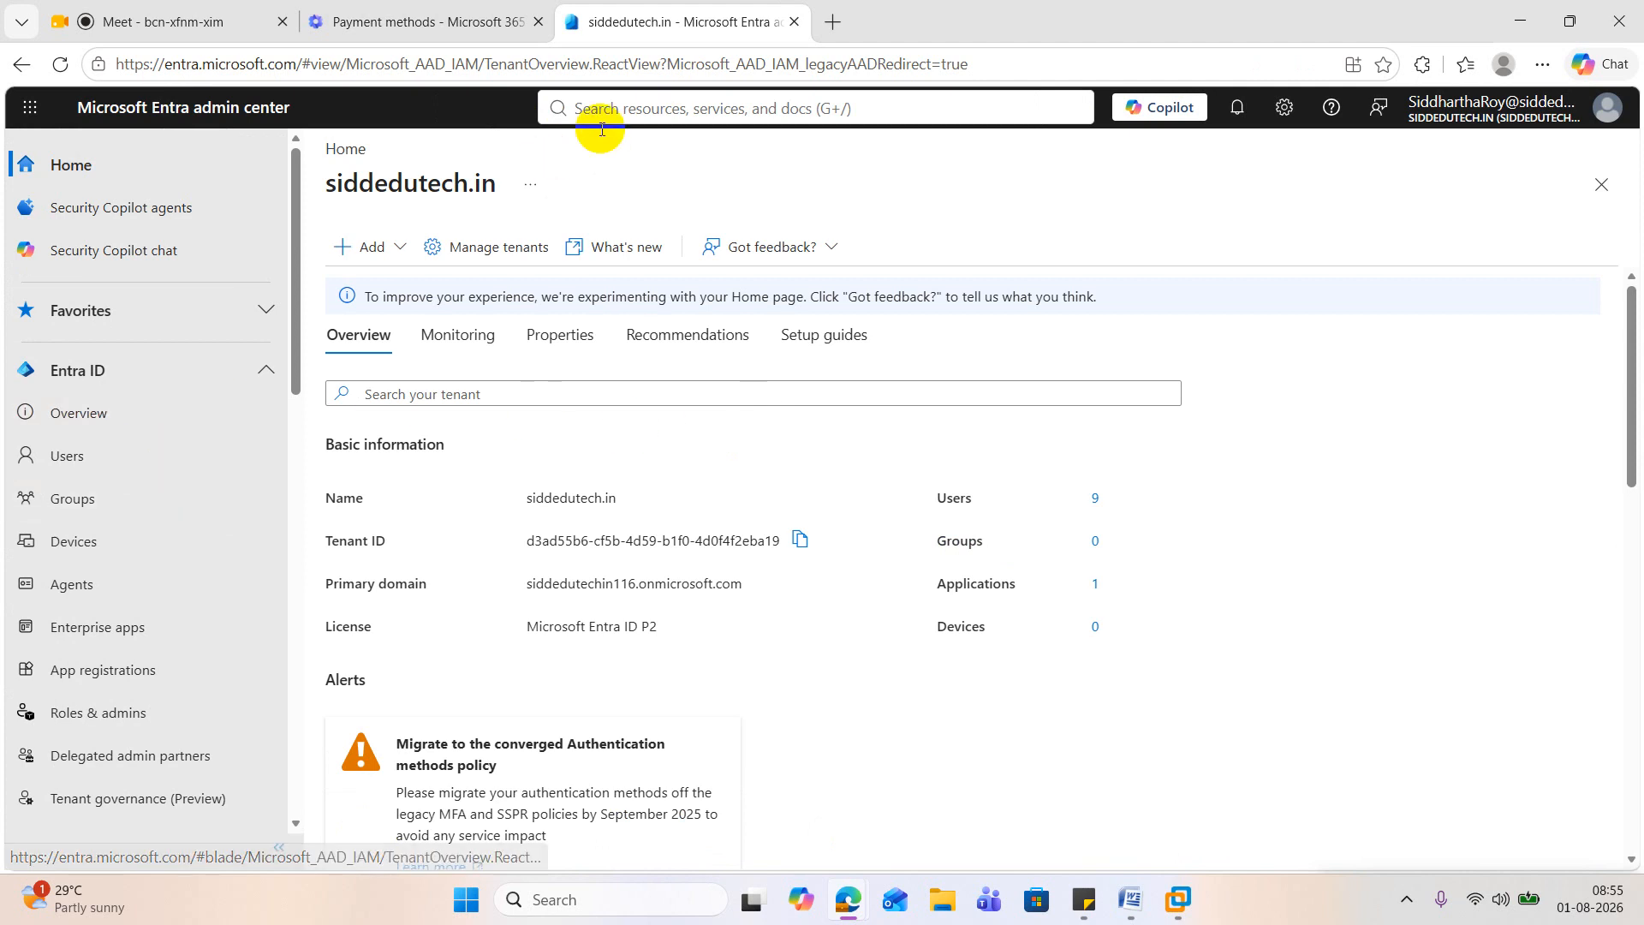
Step: Search the Entra admin center for "entra", open Microsoft Entra Connect, and check the Word guide for the item to verify
left_click(628, 105)
type("entra")
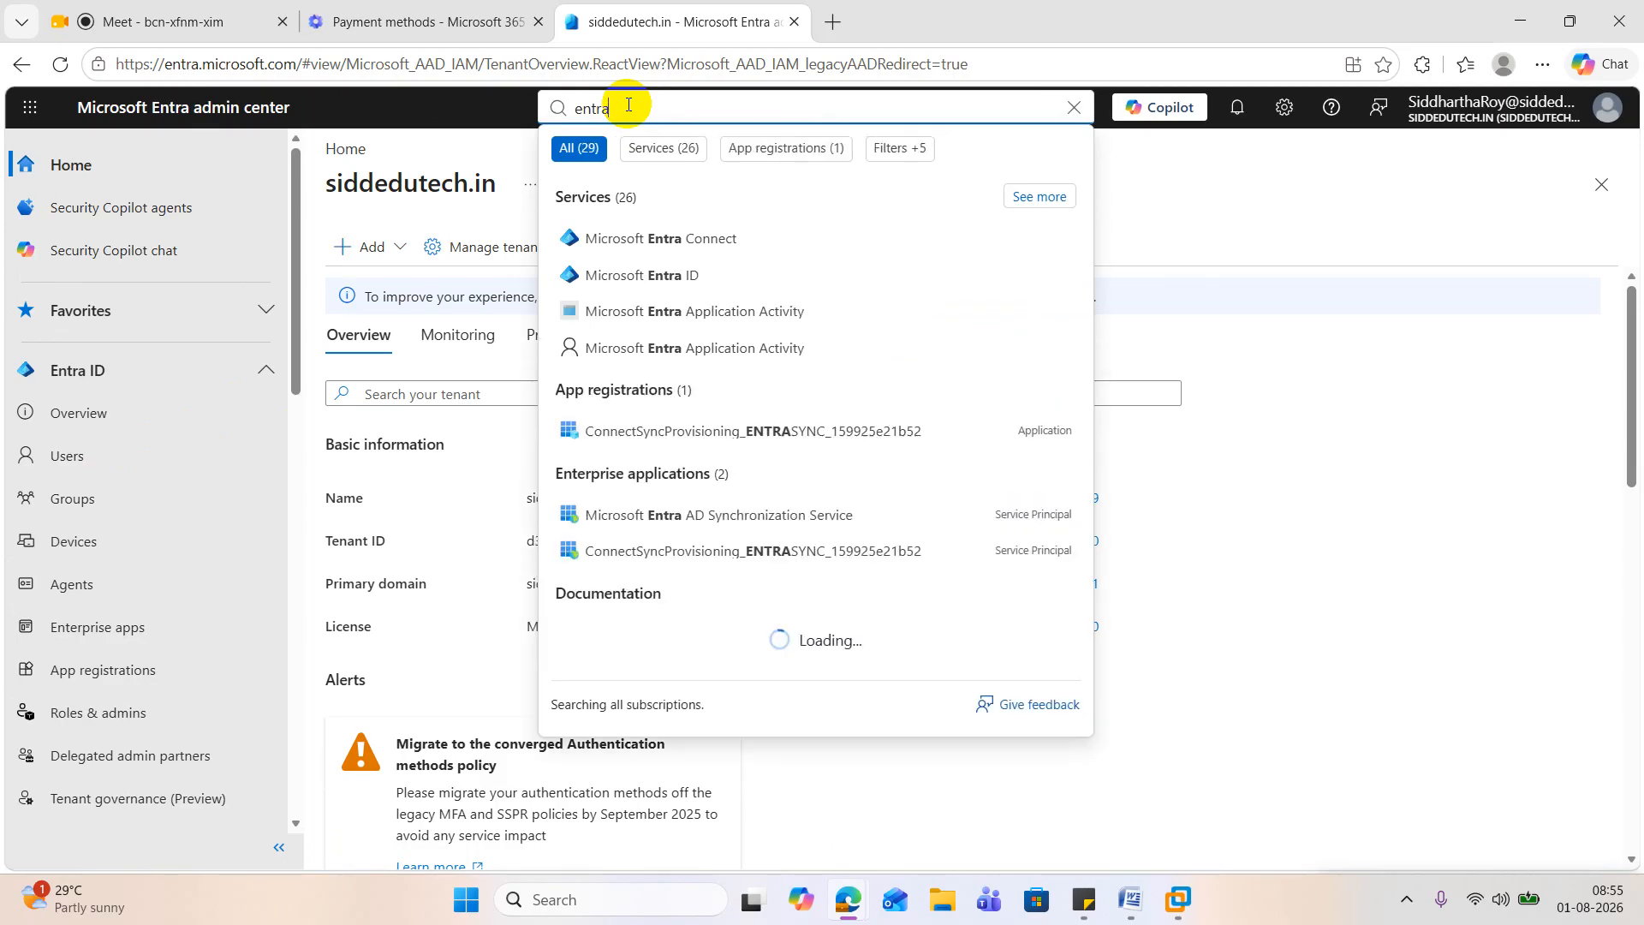
left_click(682, 248)
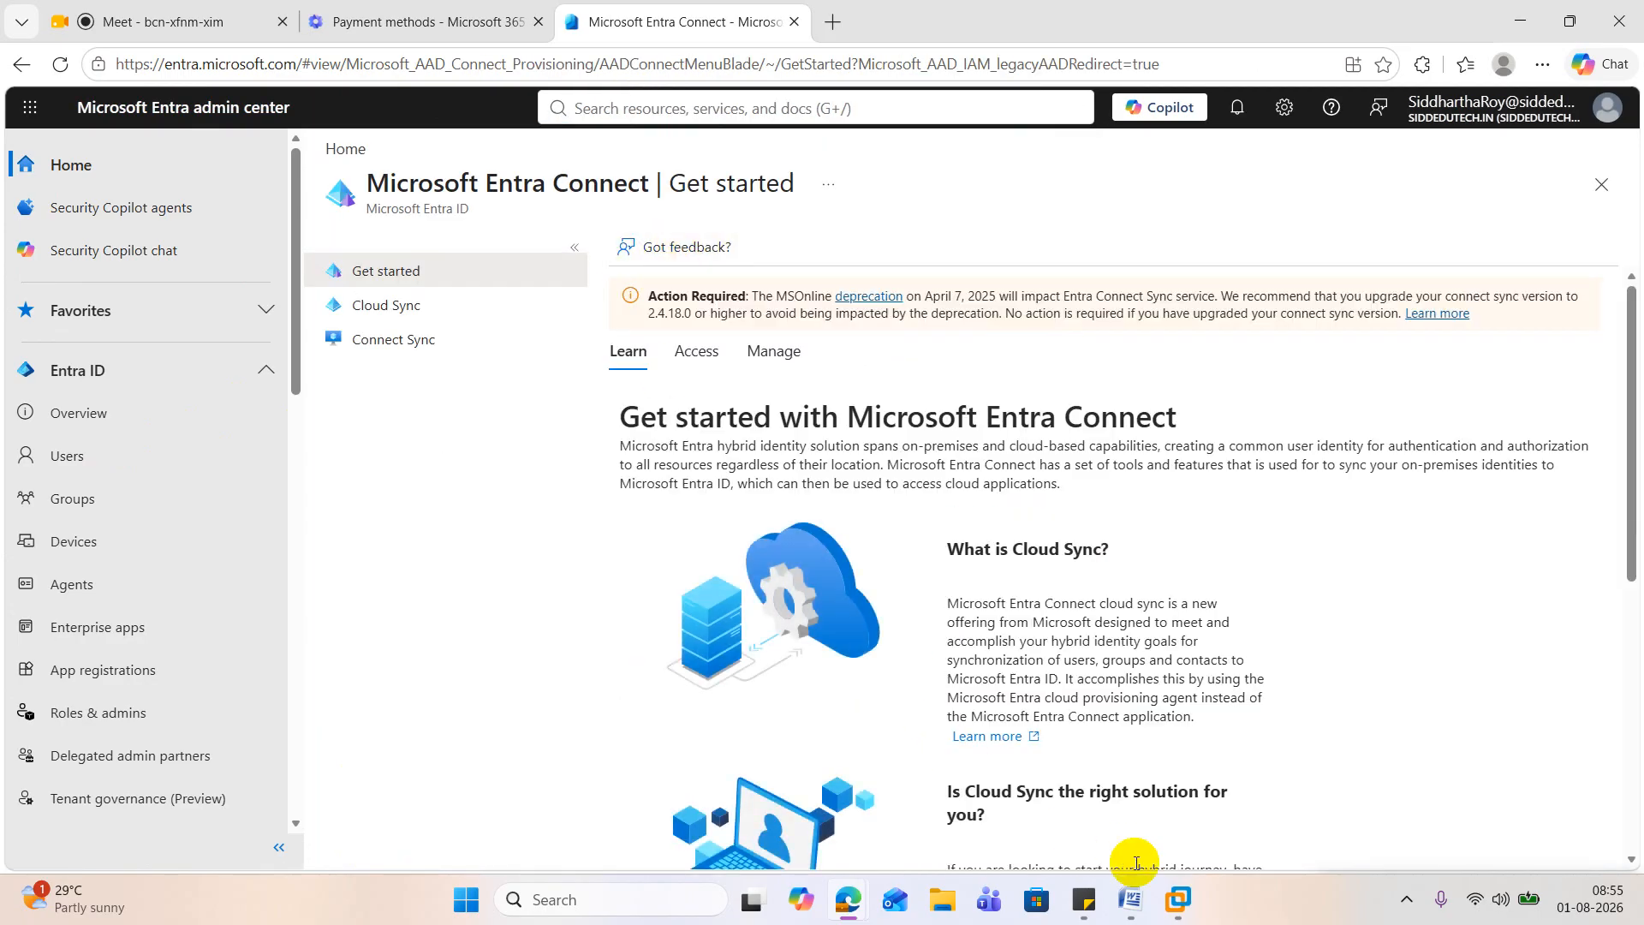
left_click(1135, 897)
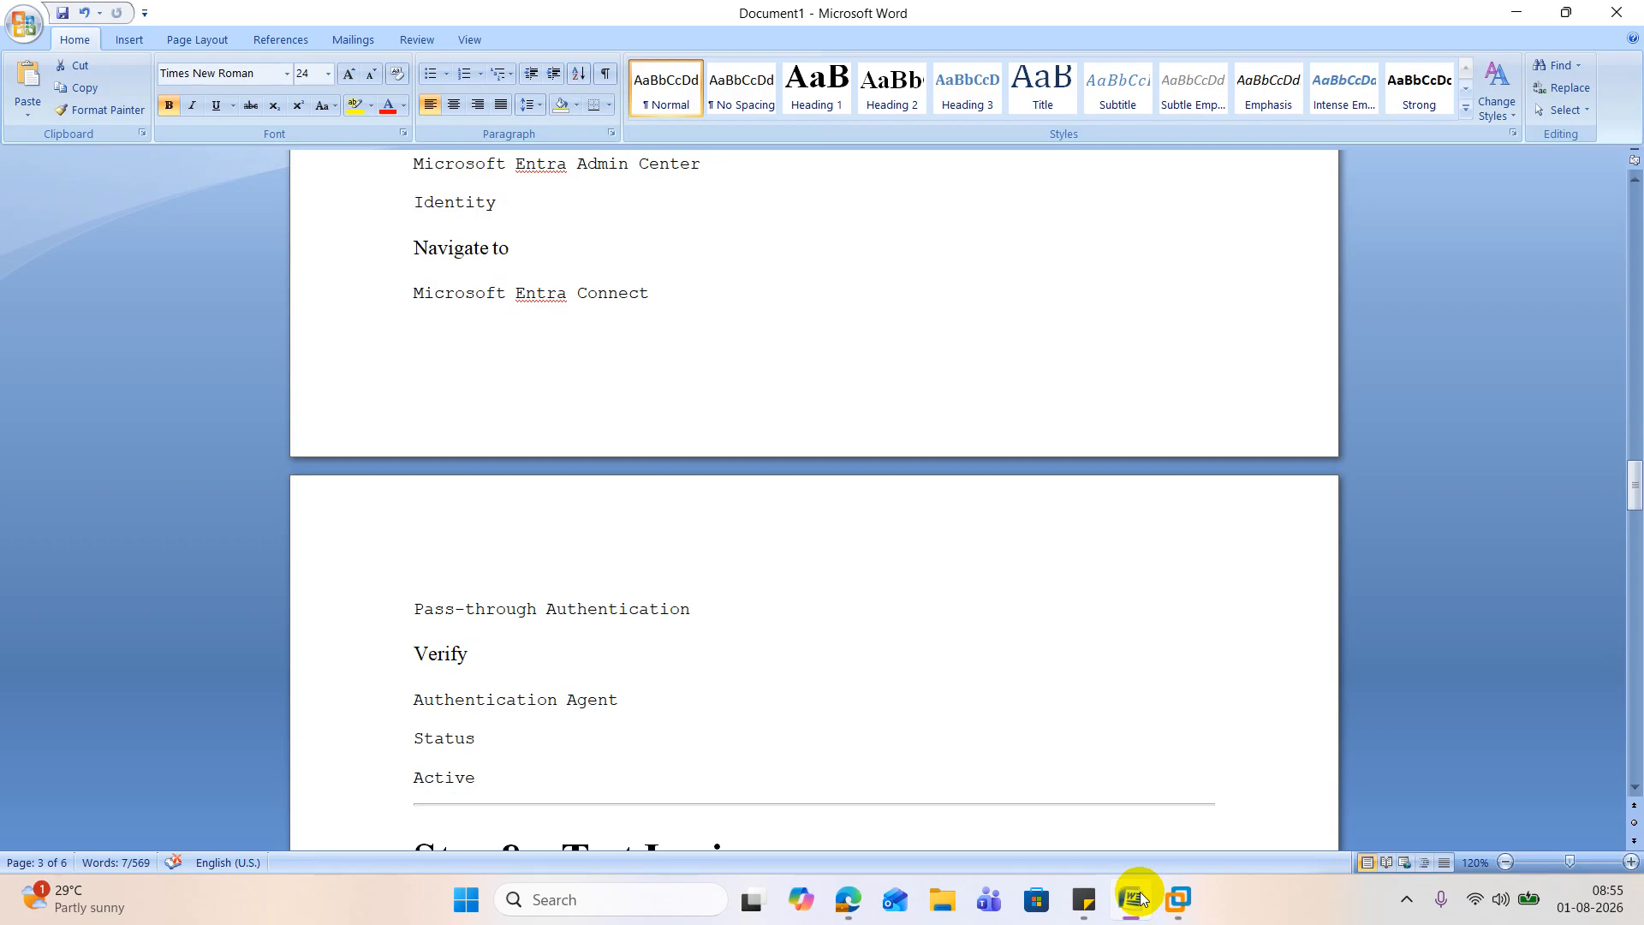
left_click(1135, 898)
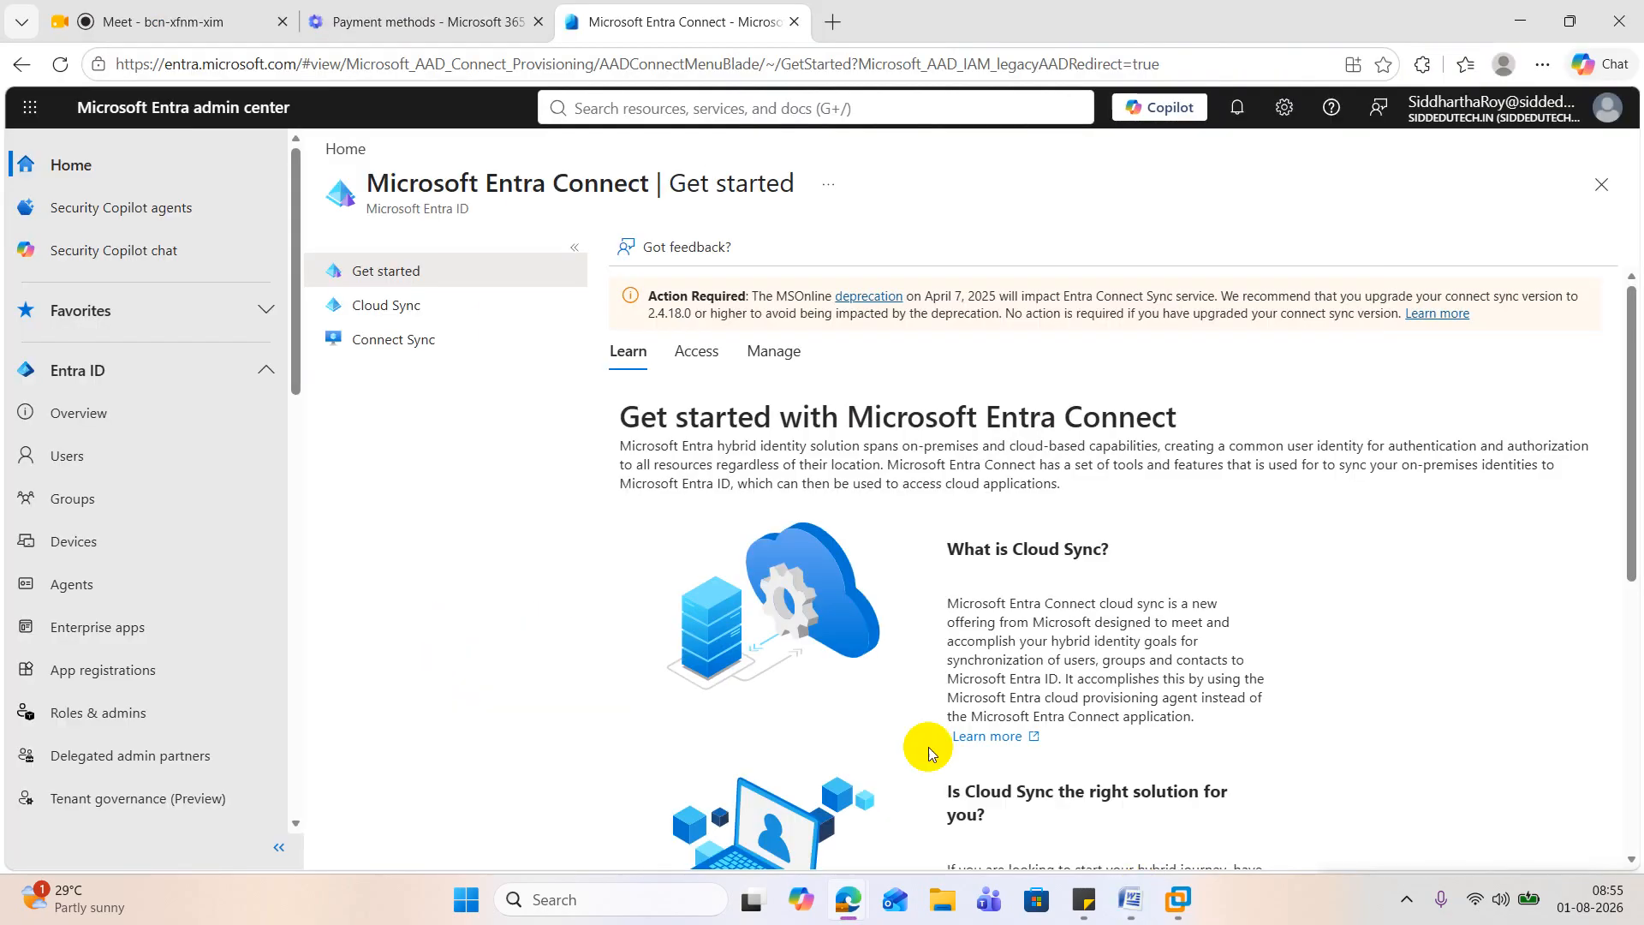
left_click(394, 316)
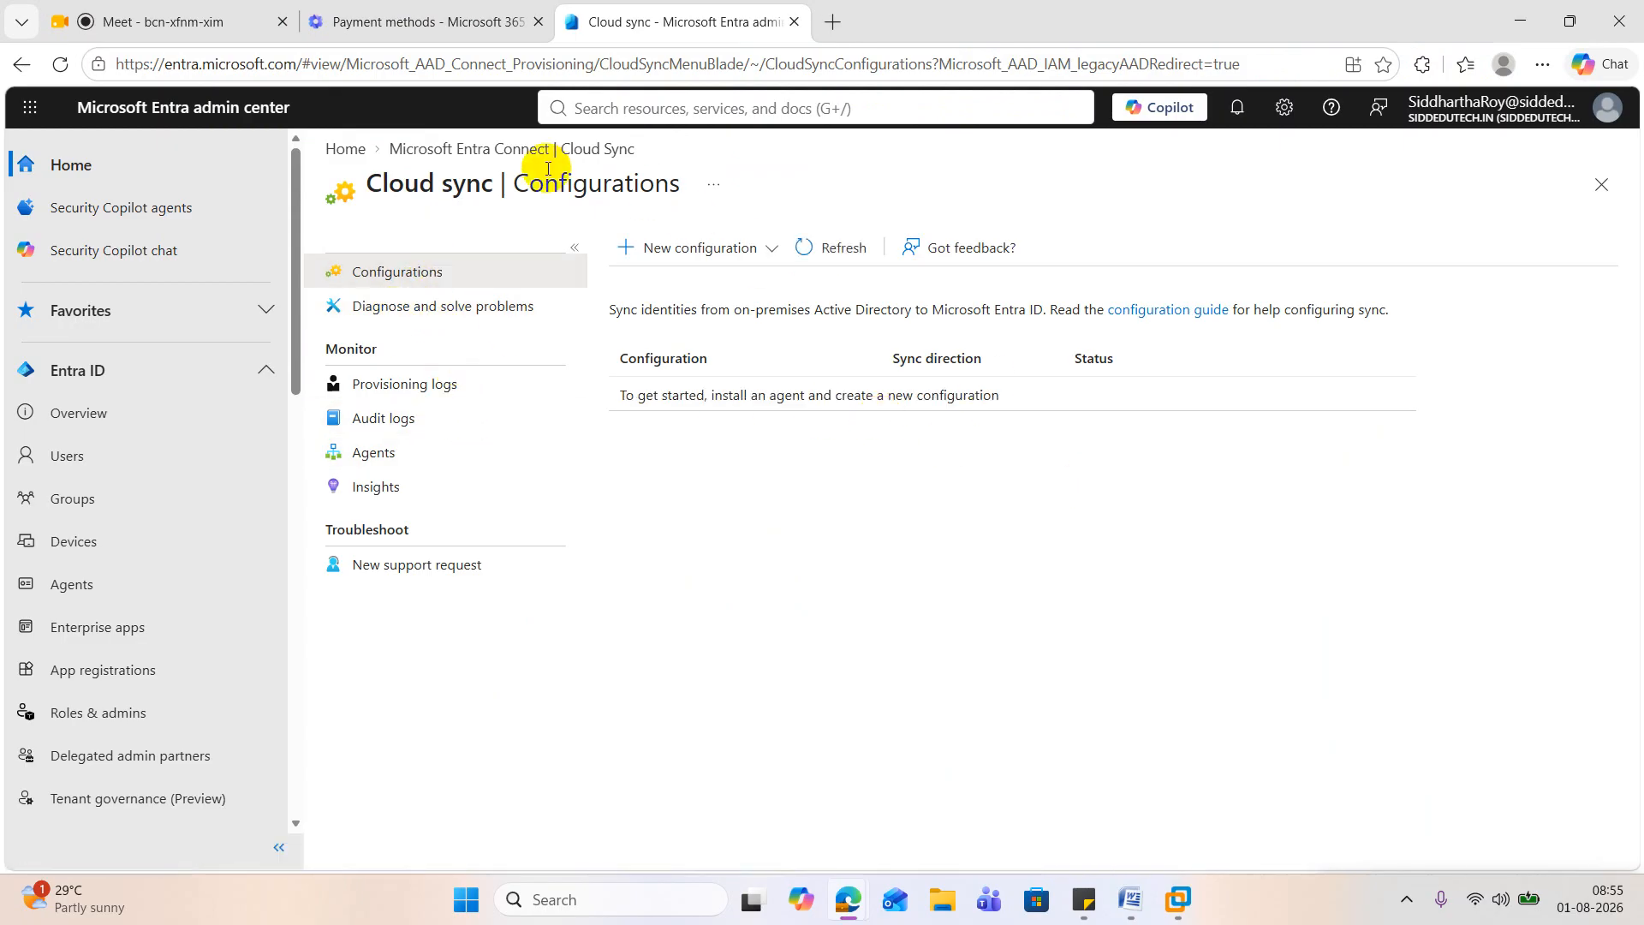
left_click(480, 148)
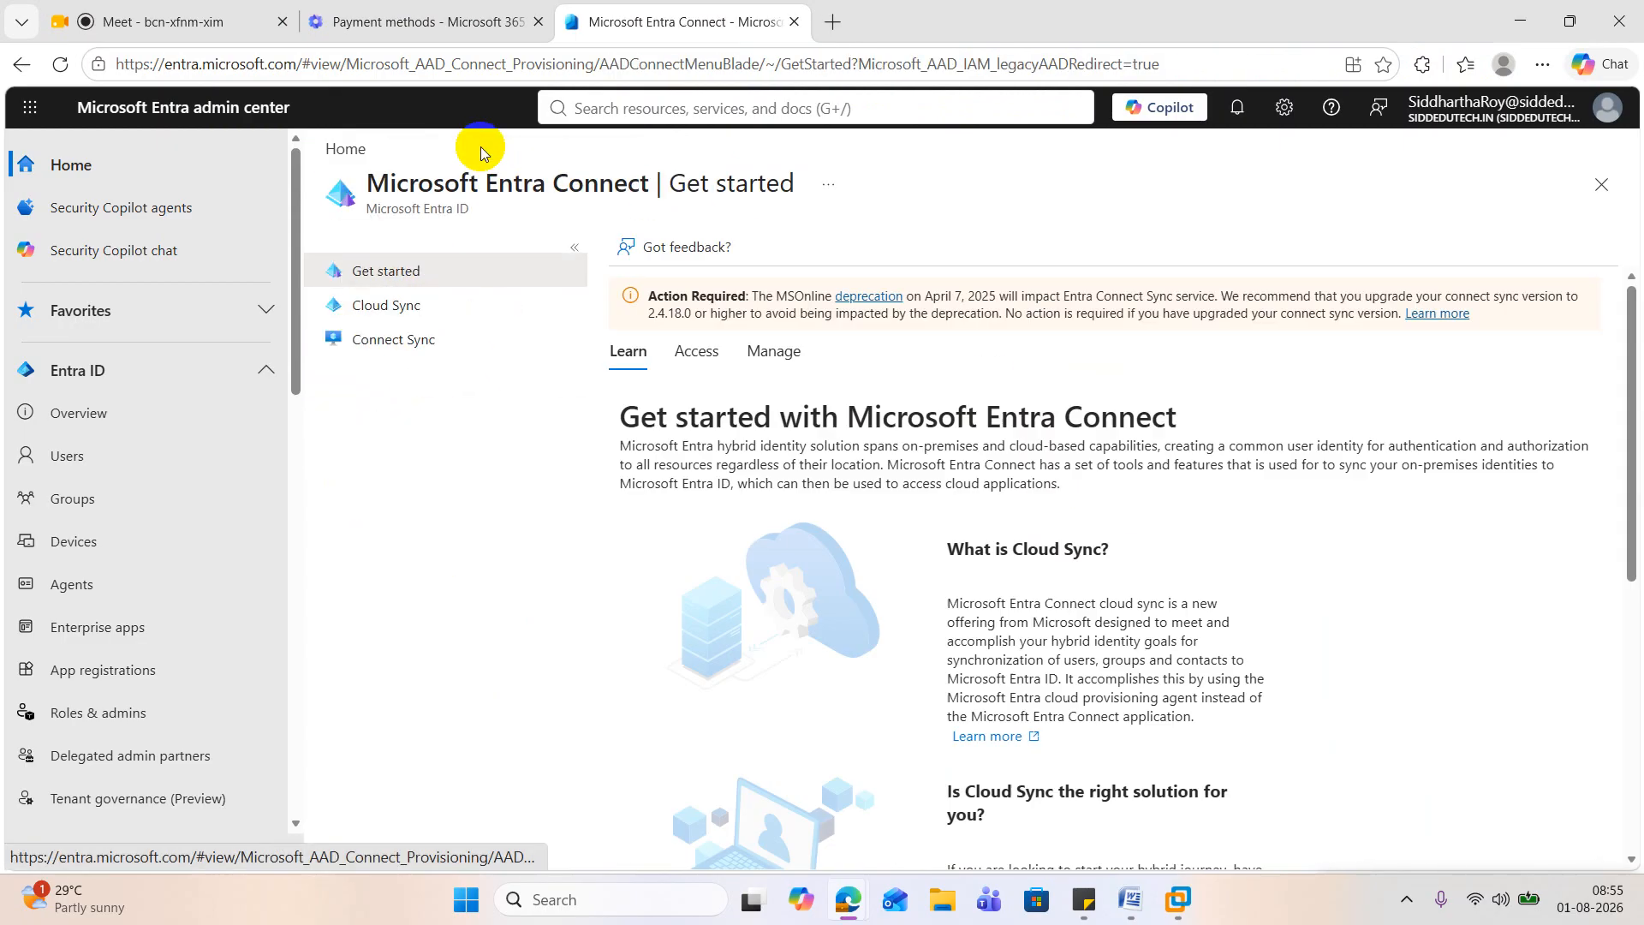
left_click(395, 307)
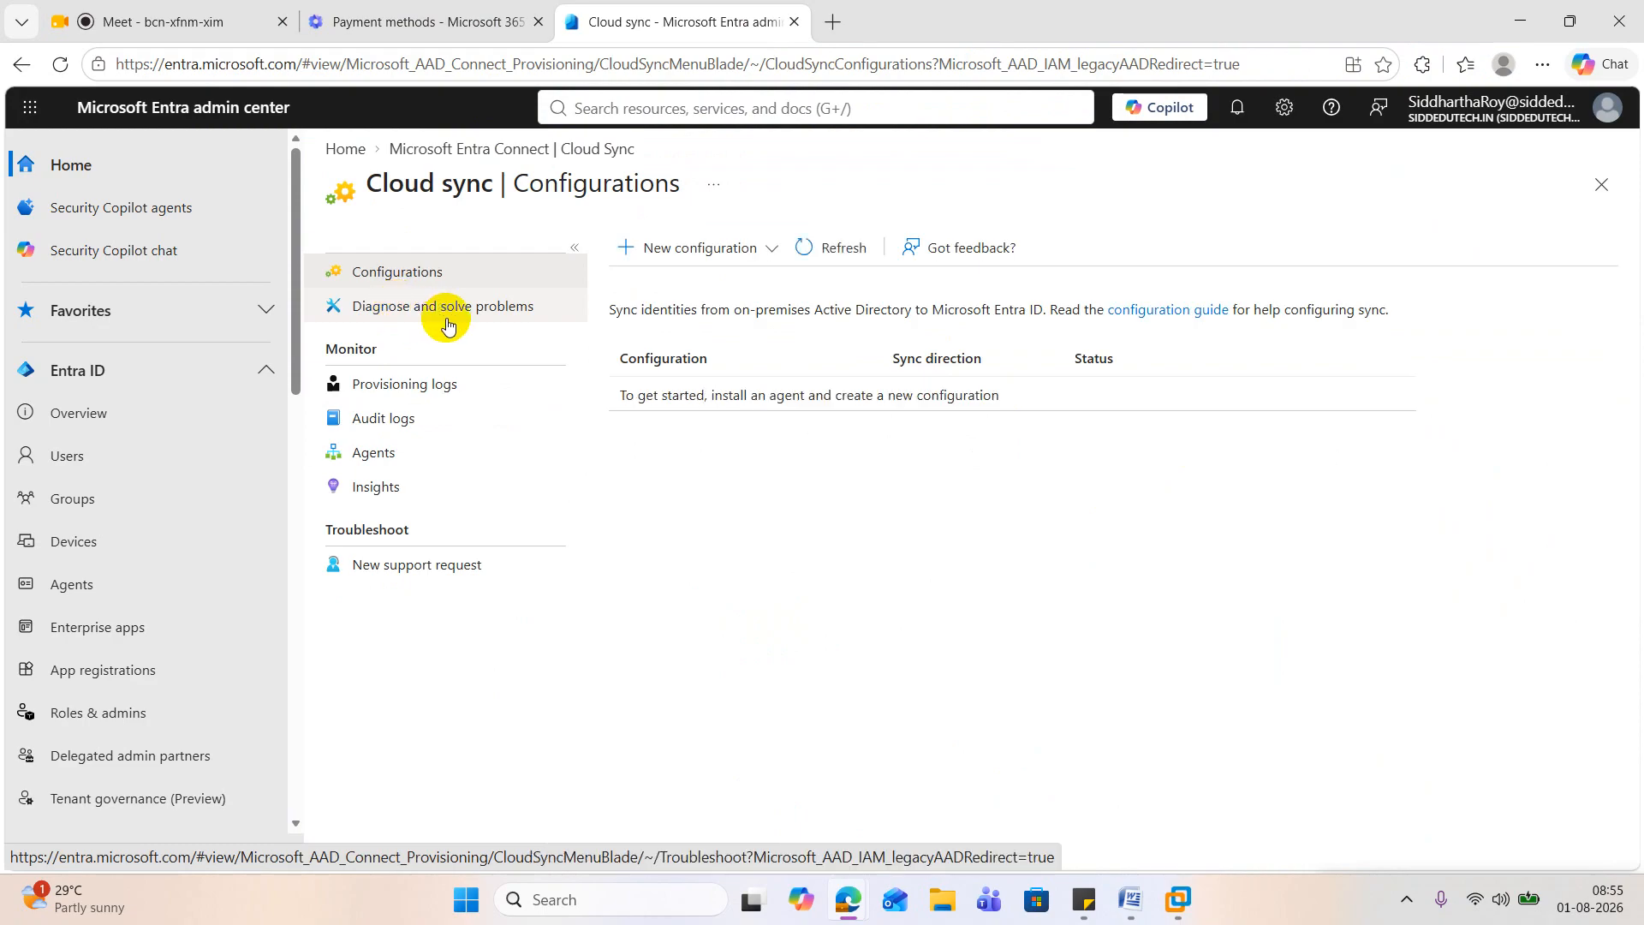
left_click(514, 147)
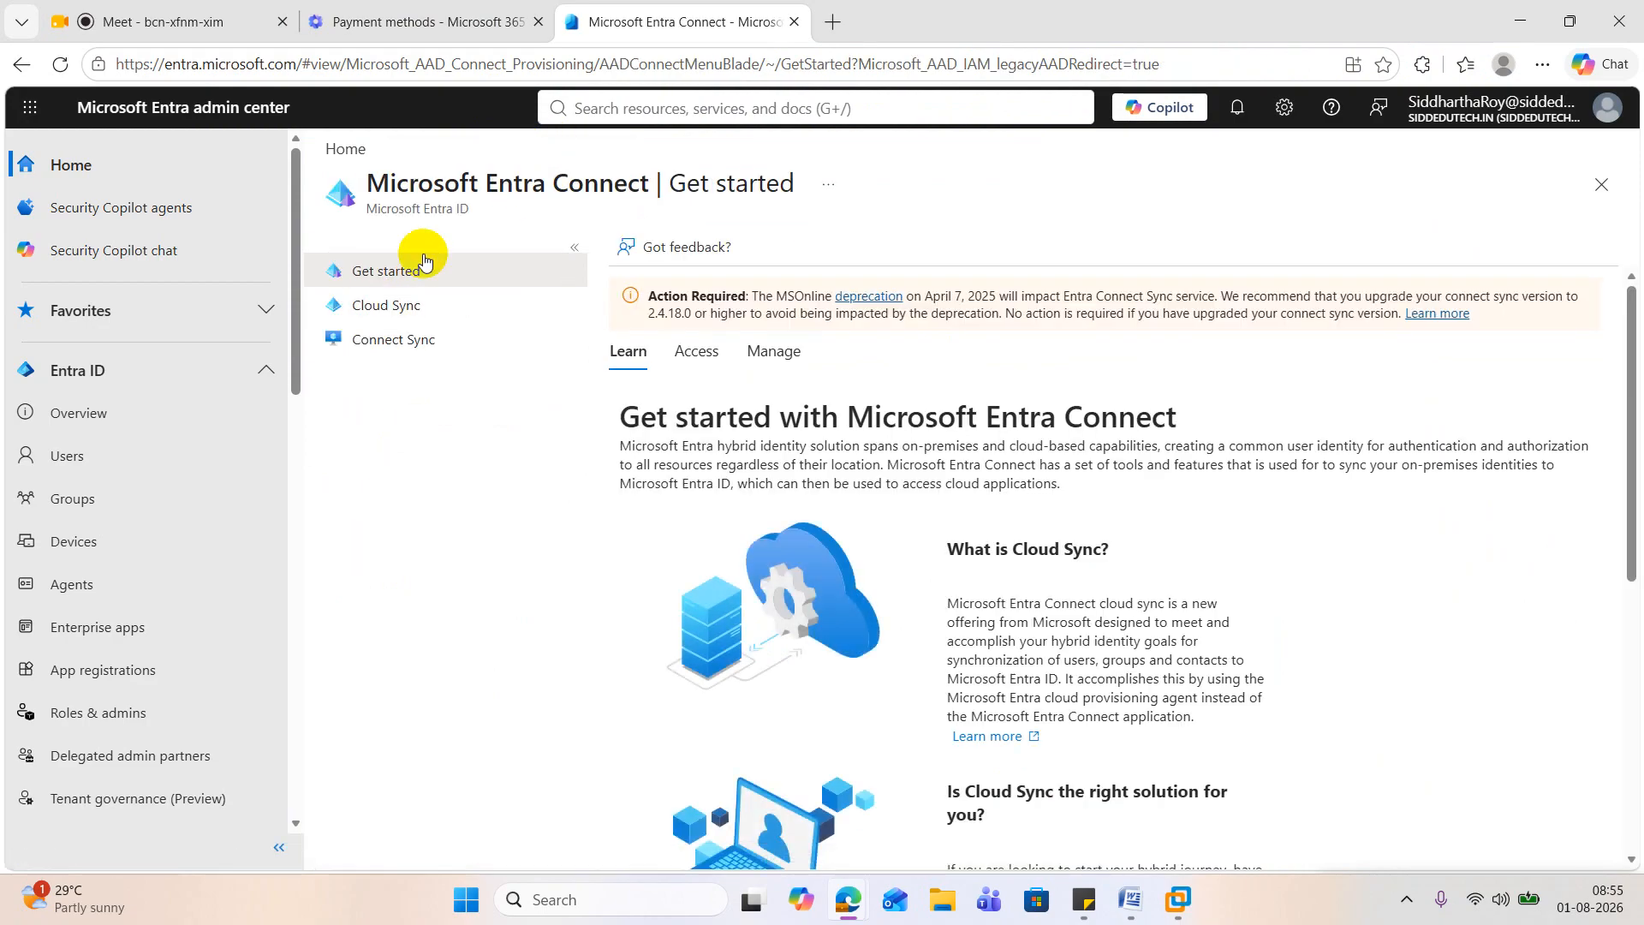
Step: Open Pass-through authentication from the Connect Sync user sign-in settings and examine the authentication agent's IP address and status
left_click(414, 348)
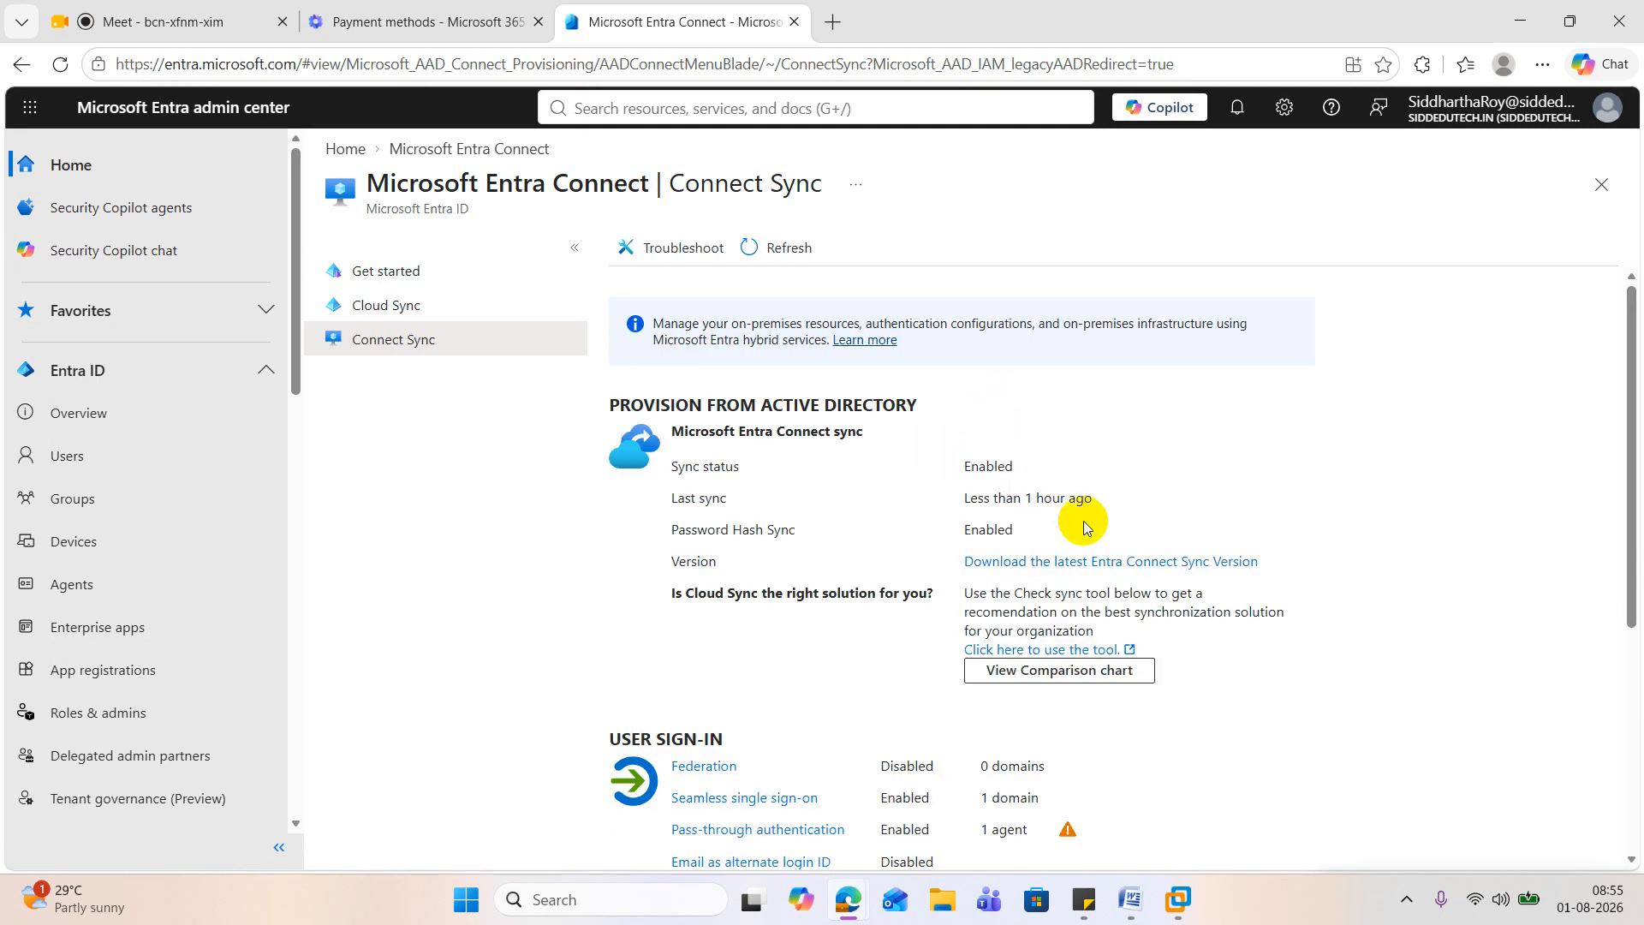
scroll(1084, 527, "down", 1)
scroll(1084, 531, "down", 2)
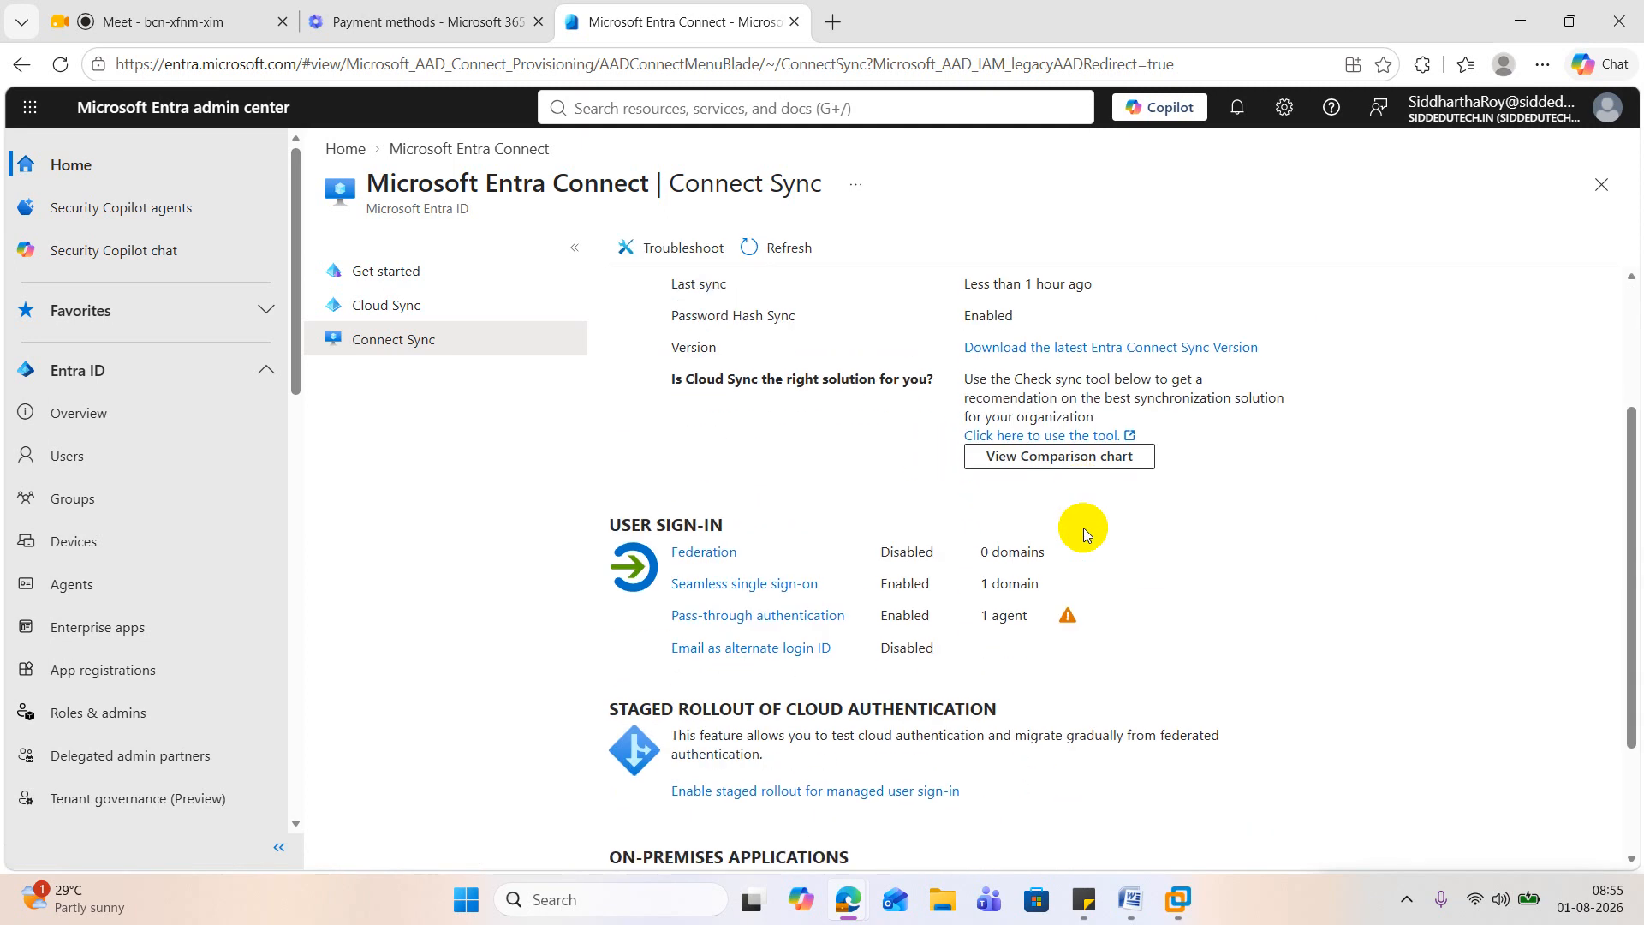
left_click(818, 612)
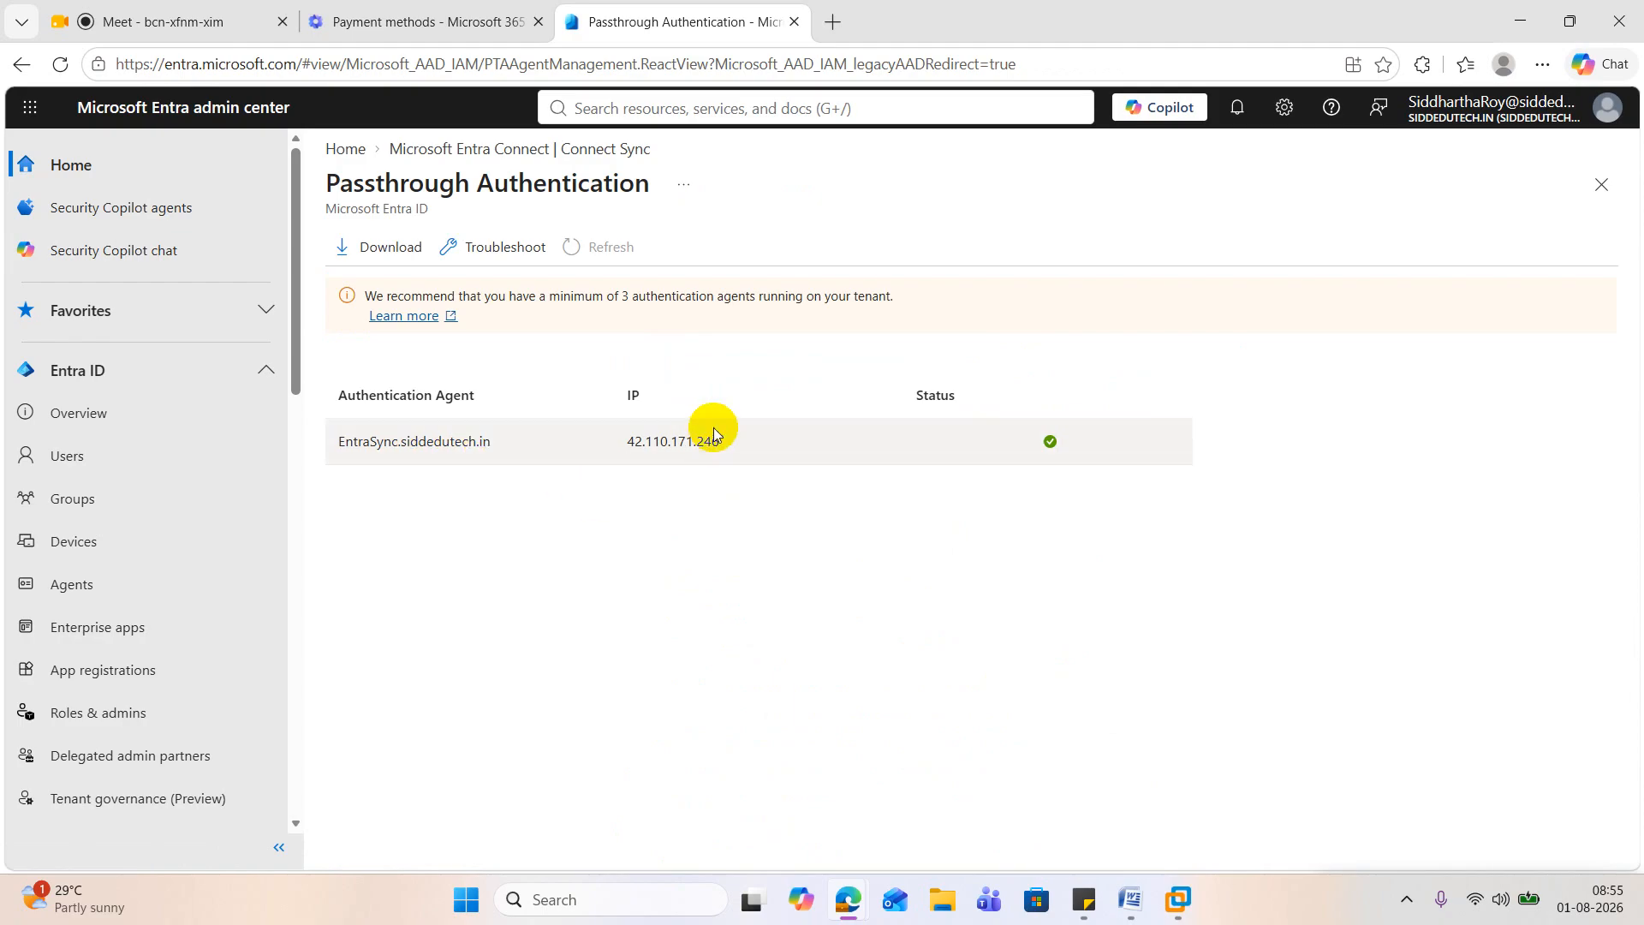
left_click_drag(736, 443, 615, 445)
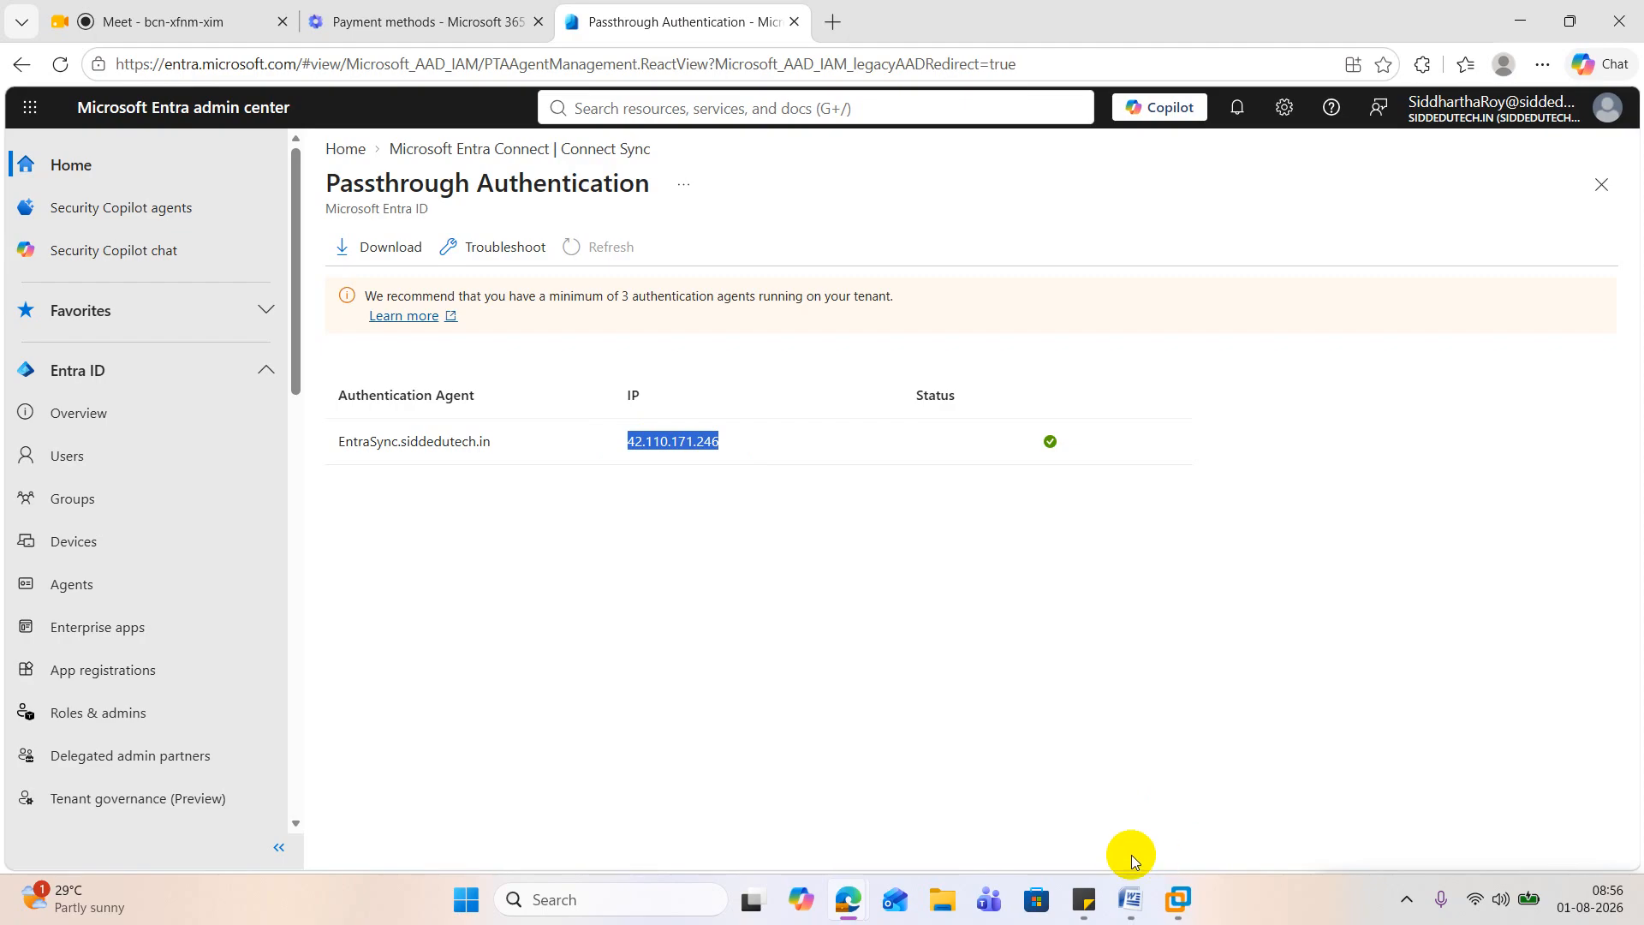
Step: Switch to the Word guide and read Step 8 on testing the login and the start of Step 9
left_click(1134, 890)
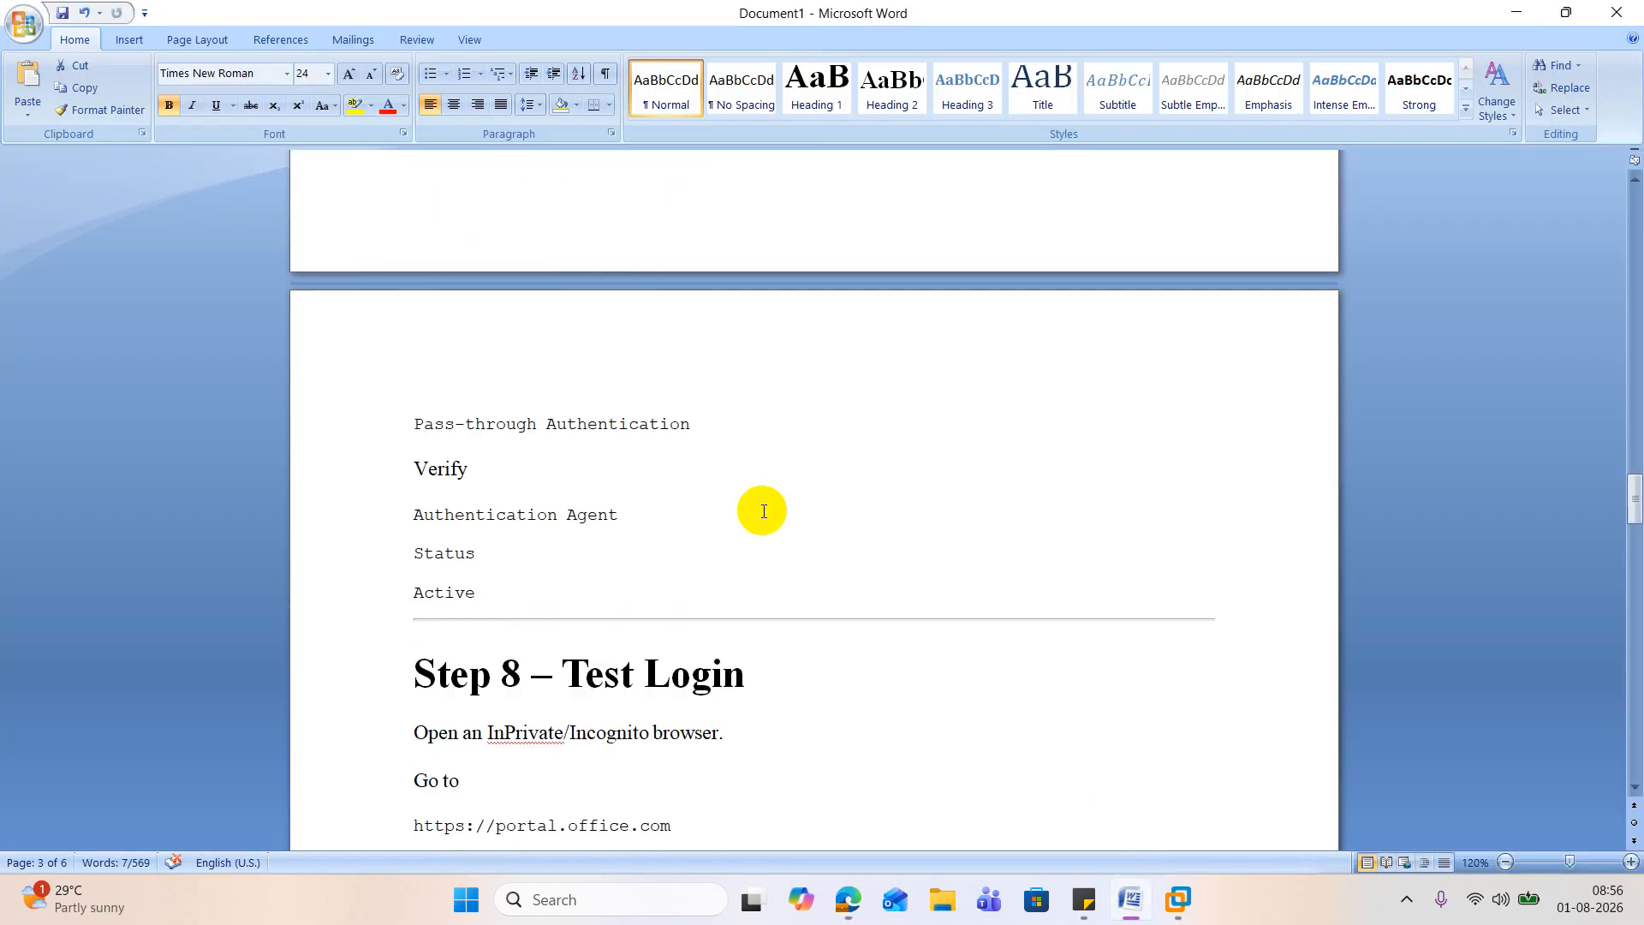
scroll(764, 511, "down", 6)
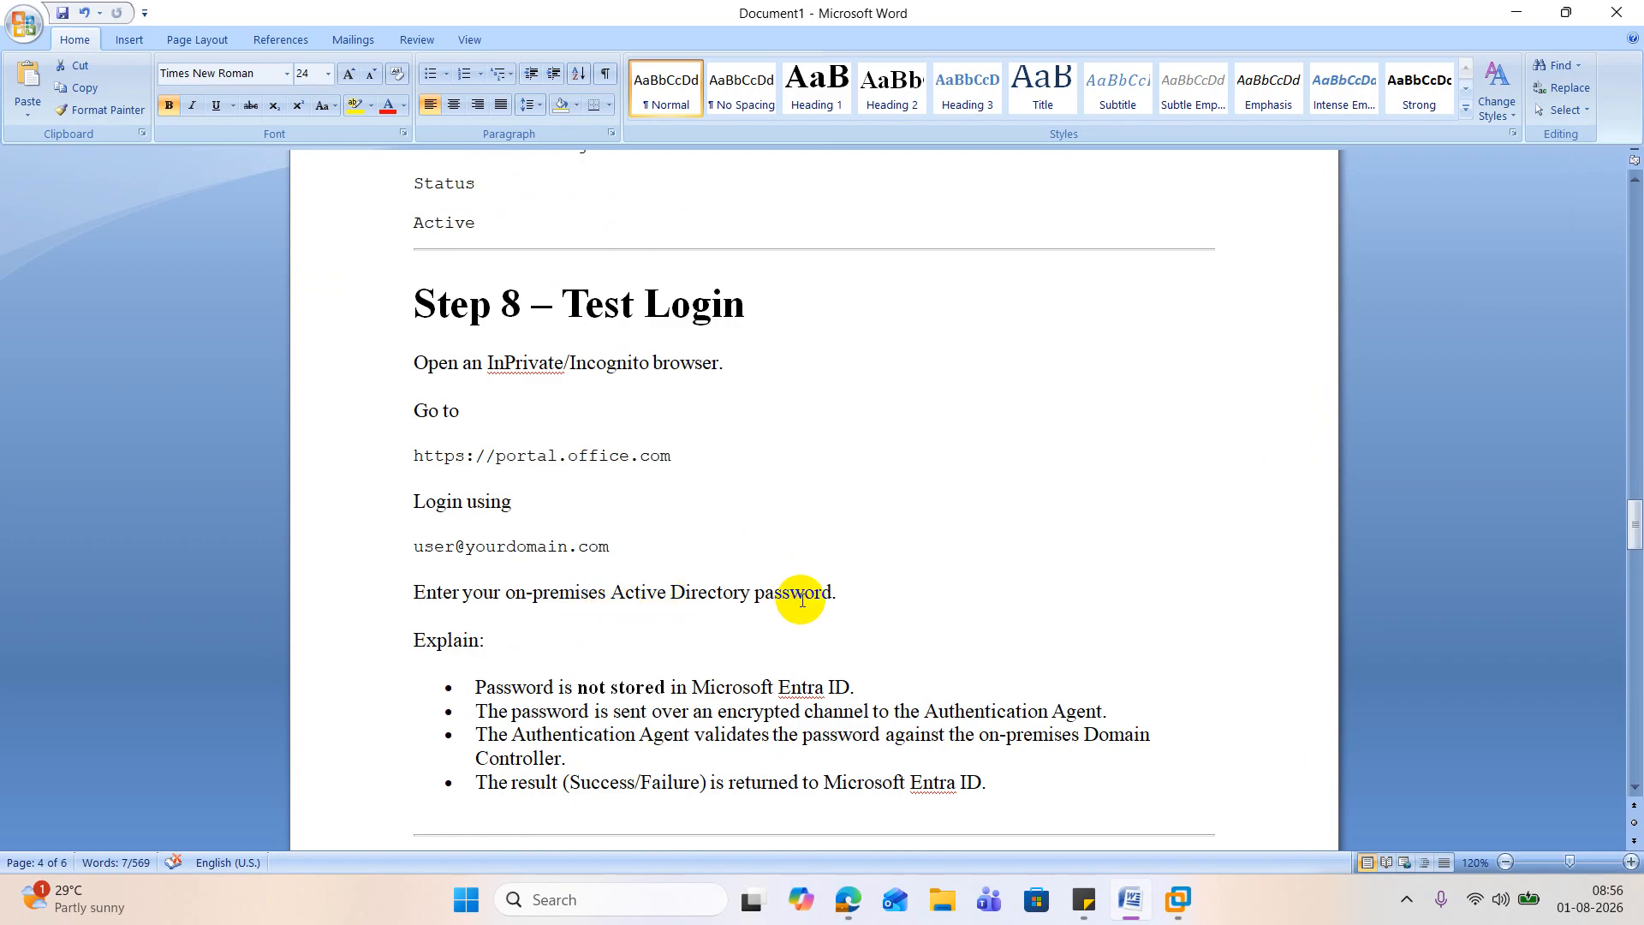
scroll(801, 599, "down", 4)
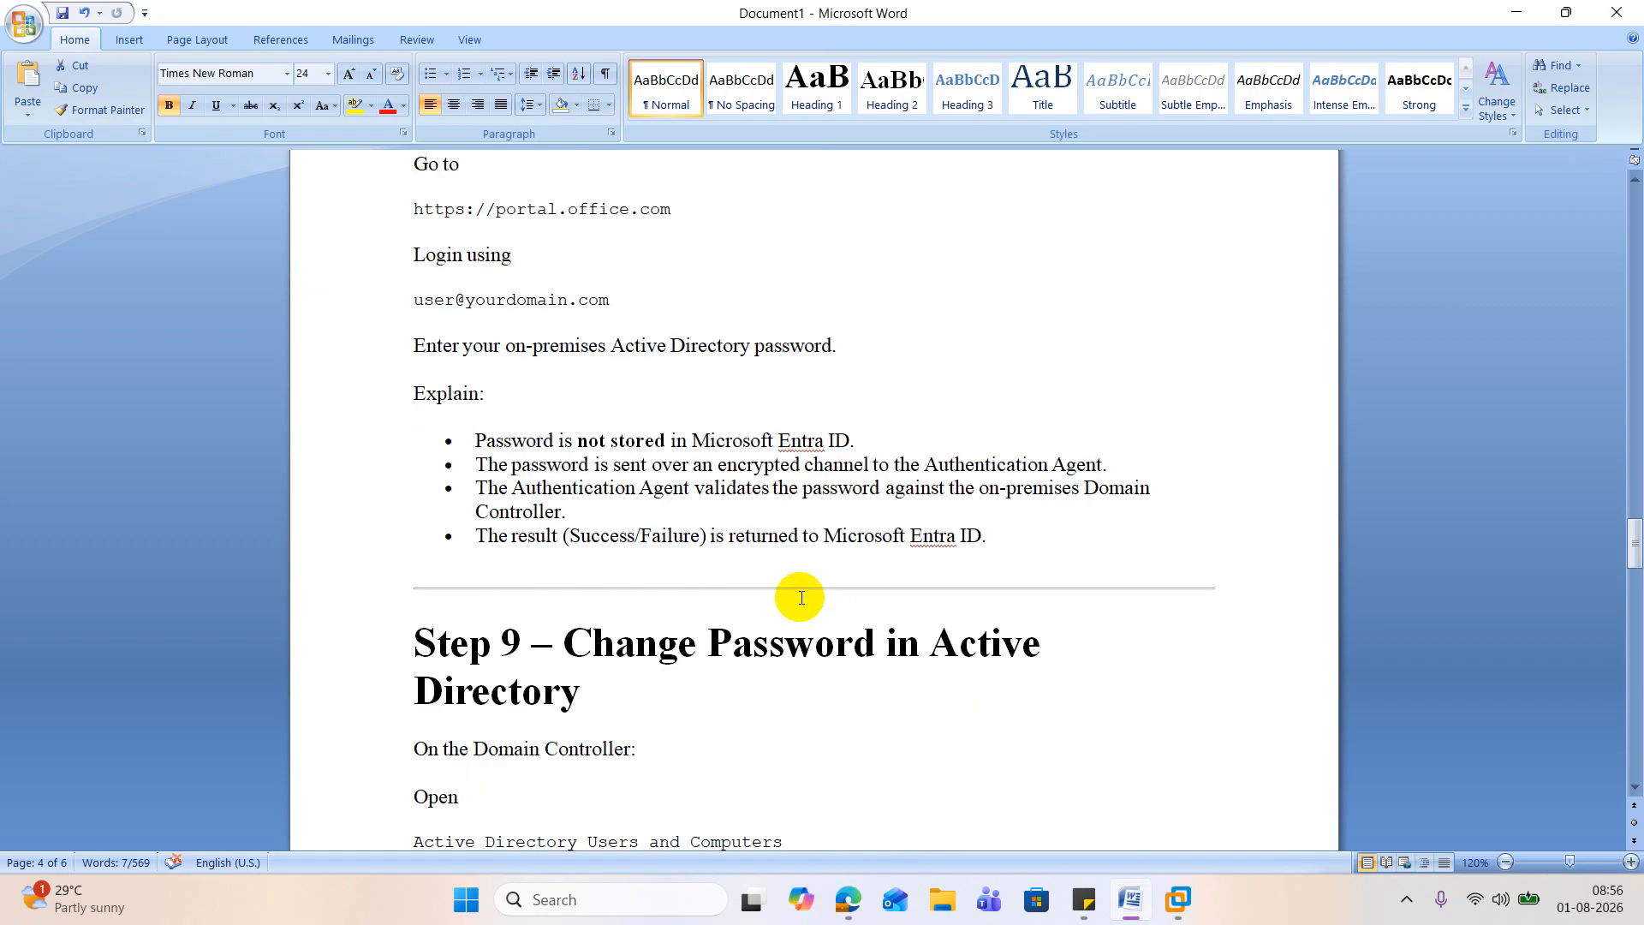
scroll(801, 599, "down", 3)
left_click(1515, 14)
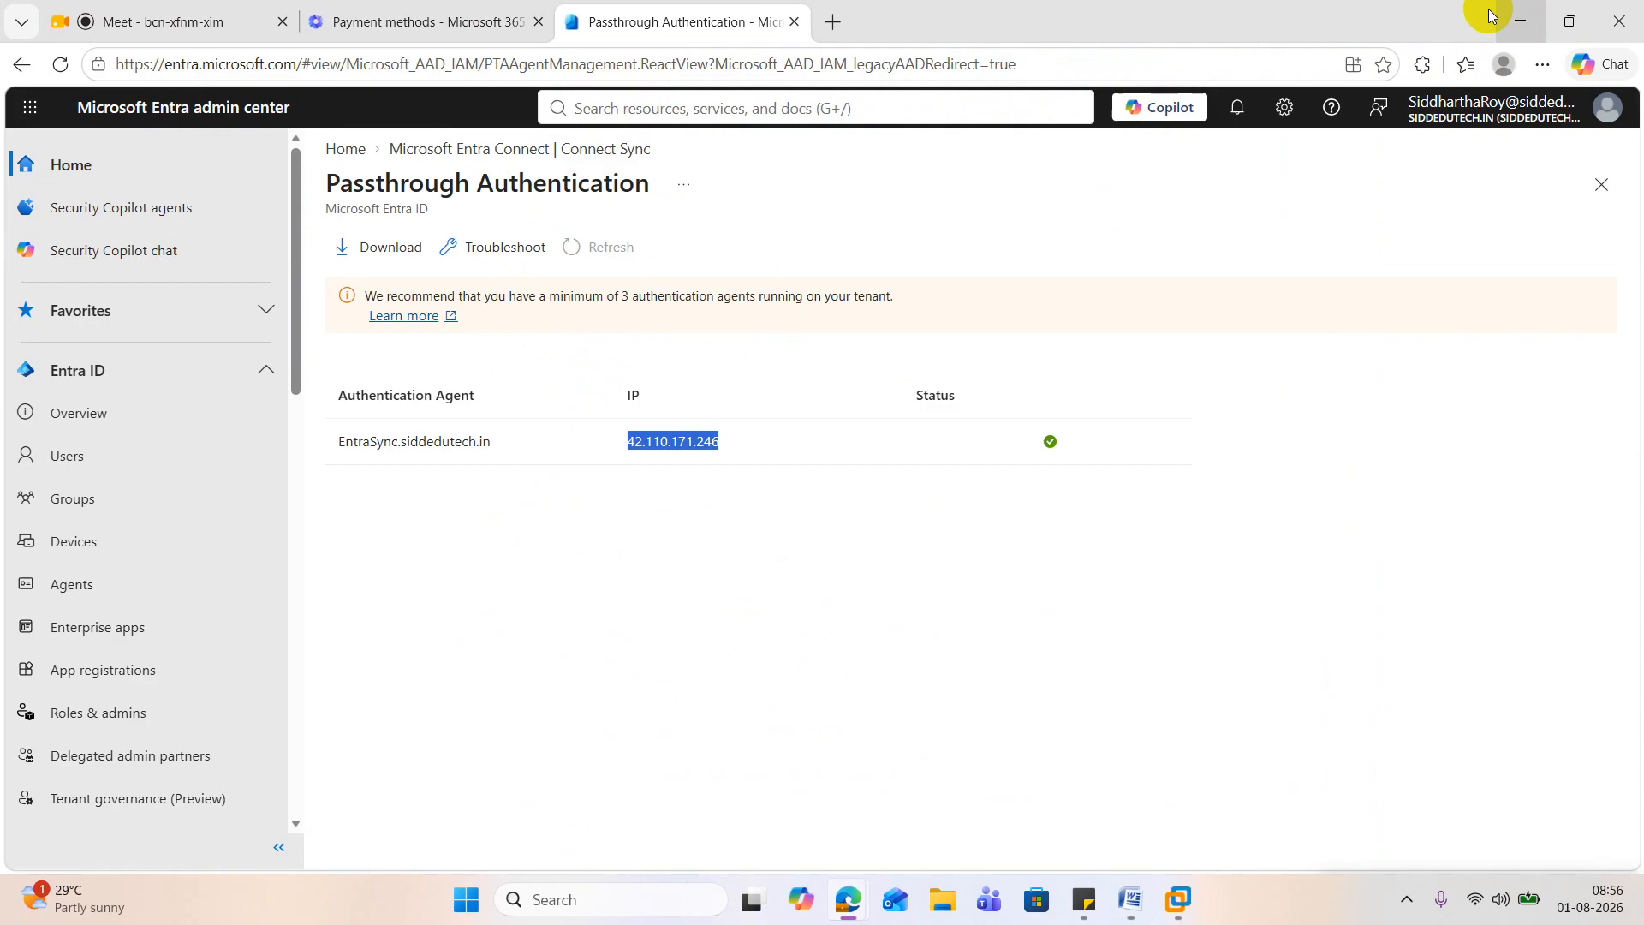
right_click(1177, 899)
left_click(431, 34)
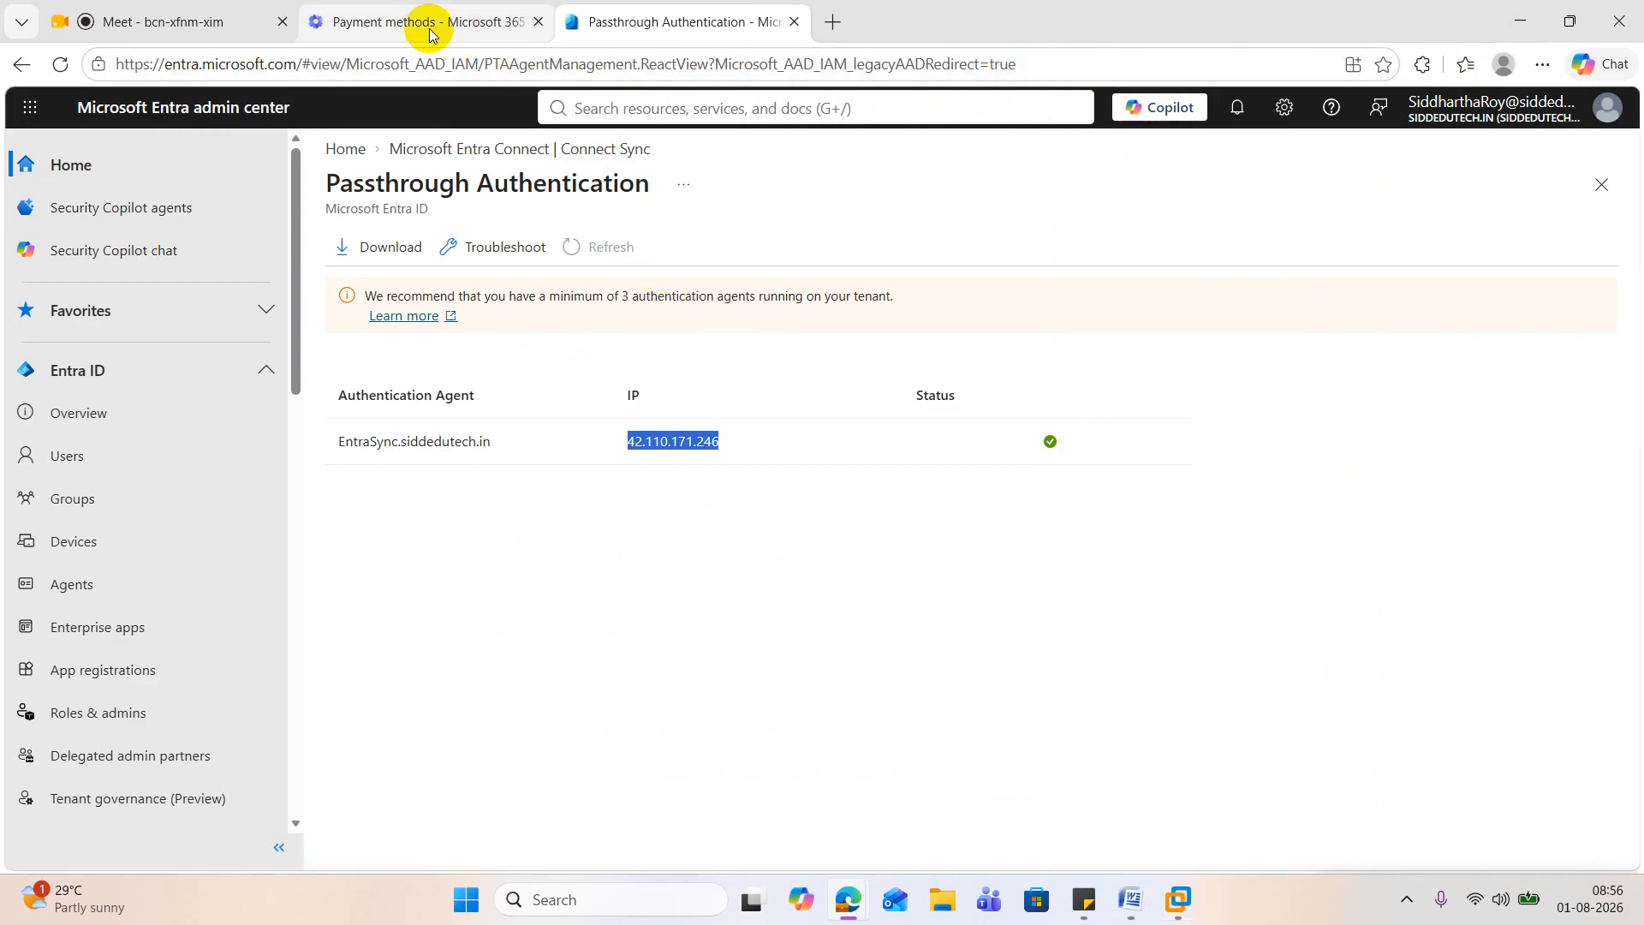
left_click(1520, 21)
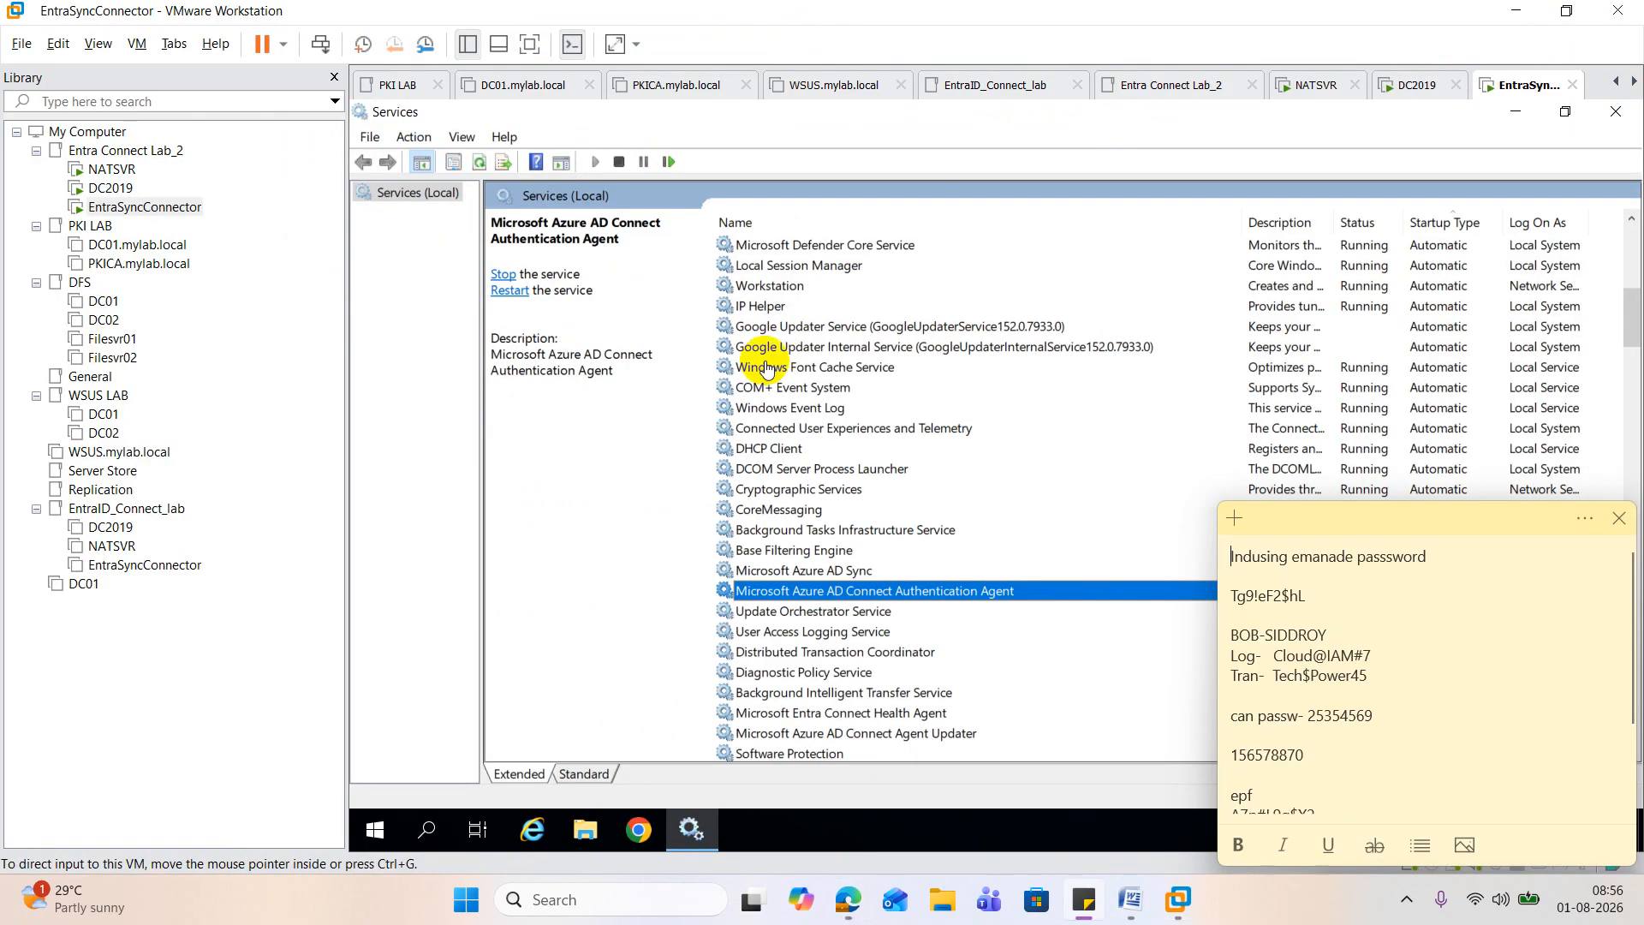
left_click(648, 444)
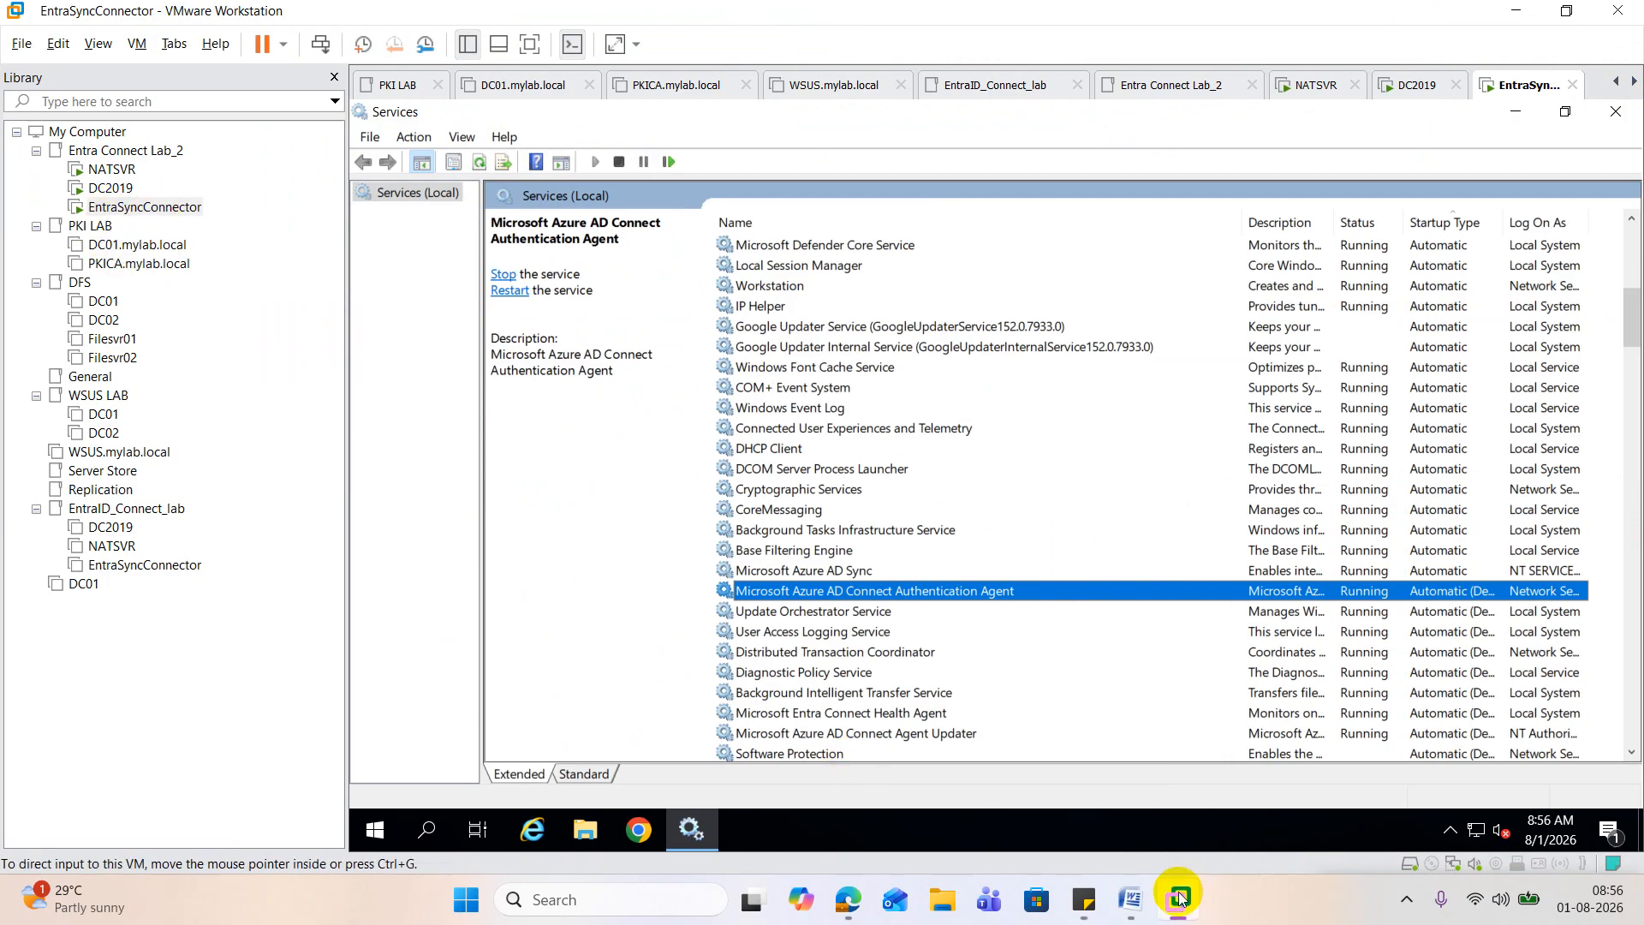
Step: Switch back to Edge and open the Users list in the Microsoft Entra admin center
mouse_move(847, 899)
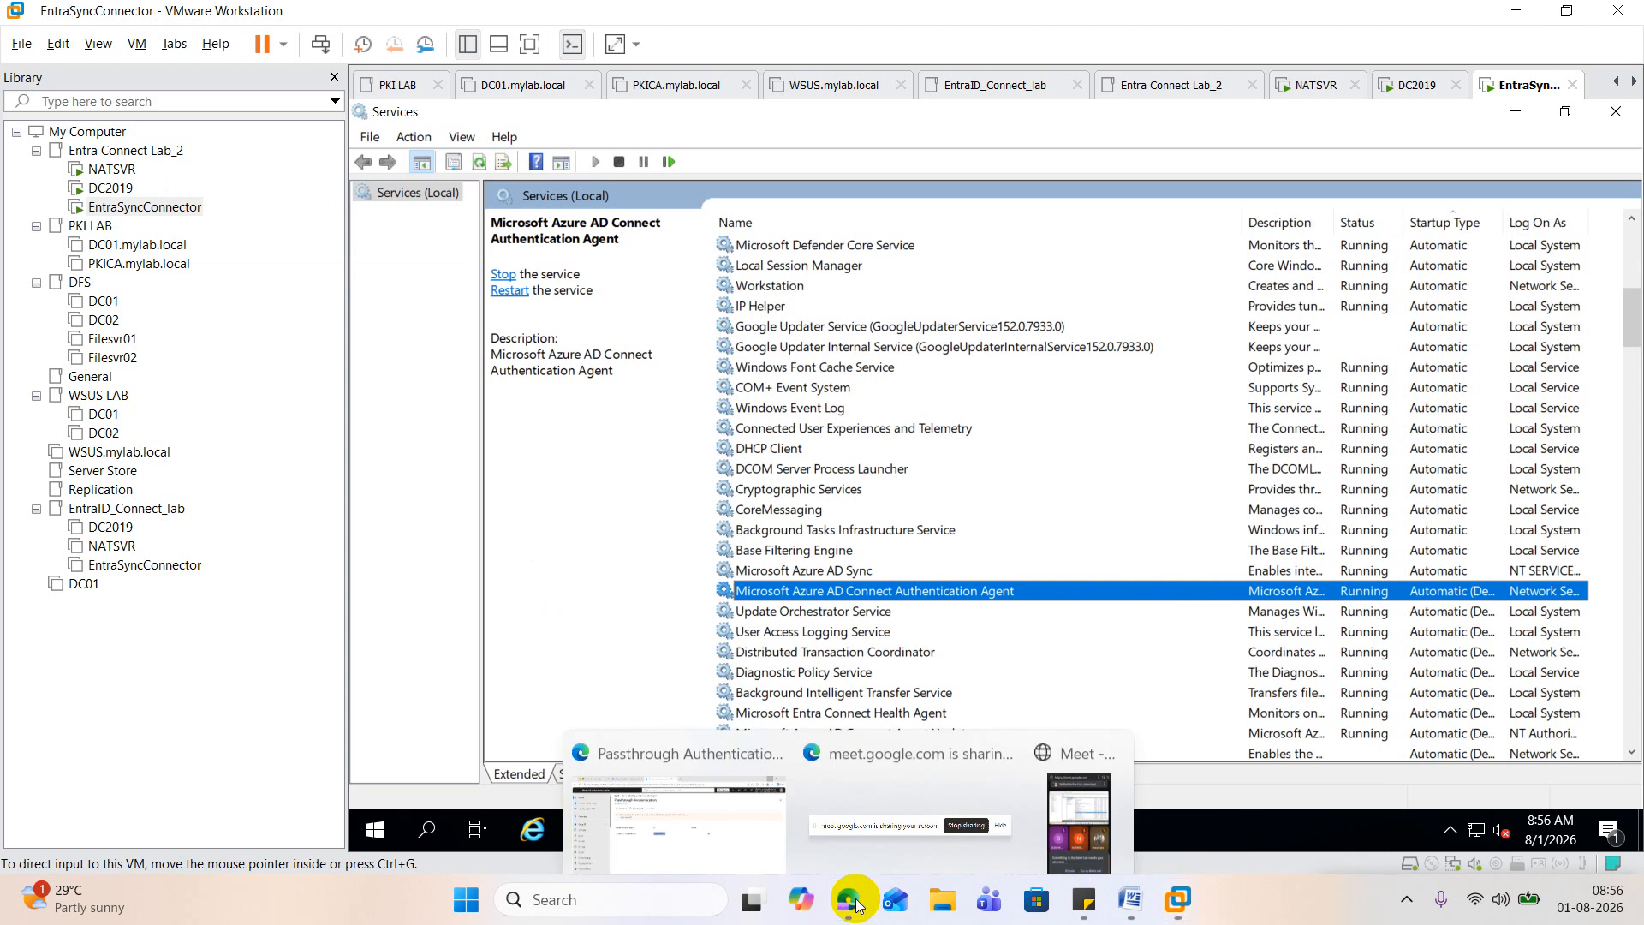
left_click(778, 797)
left_click(69, 455)
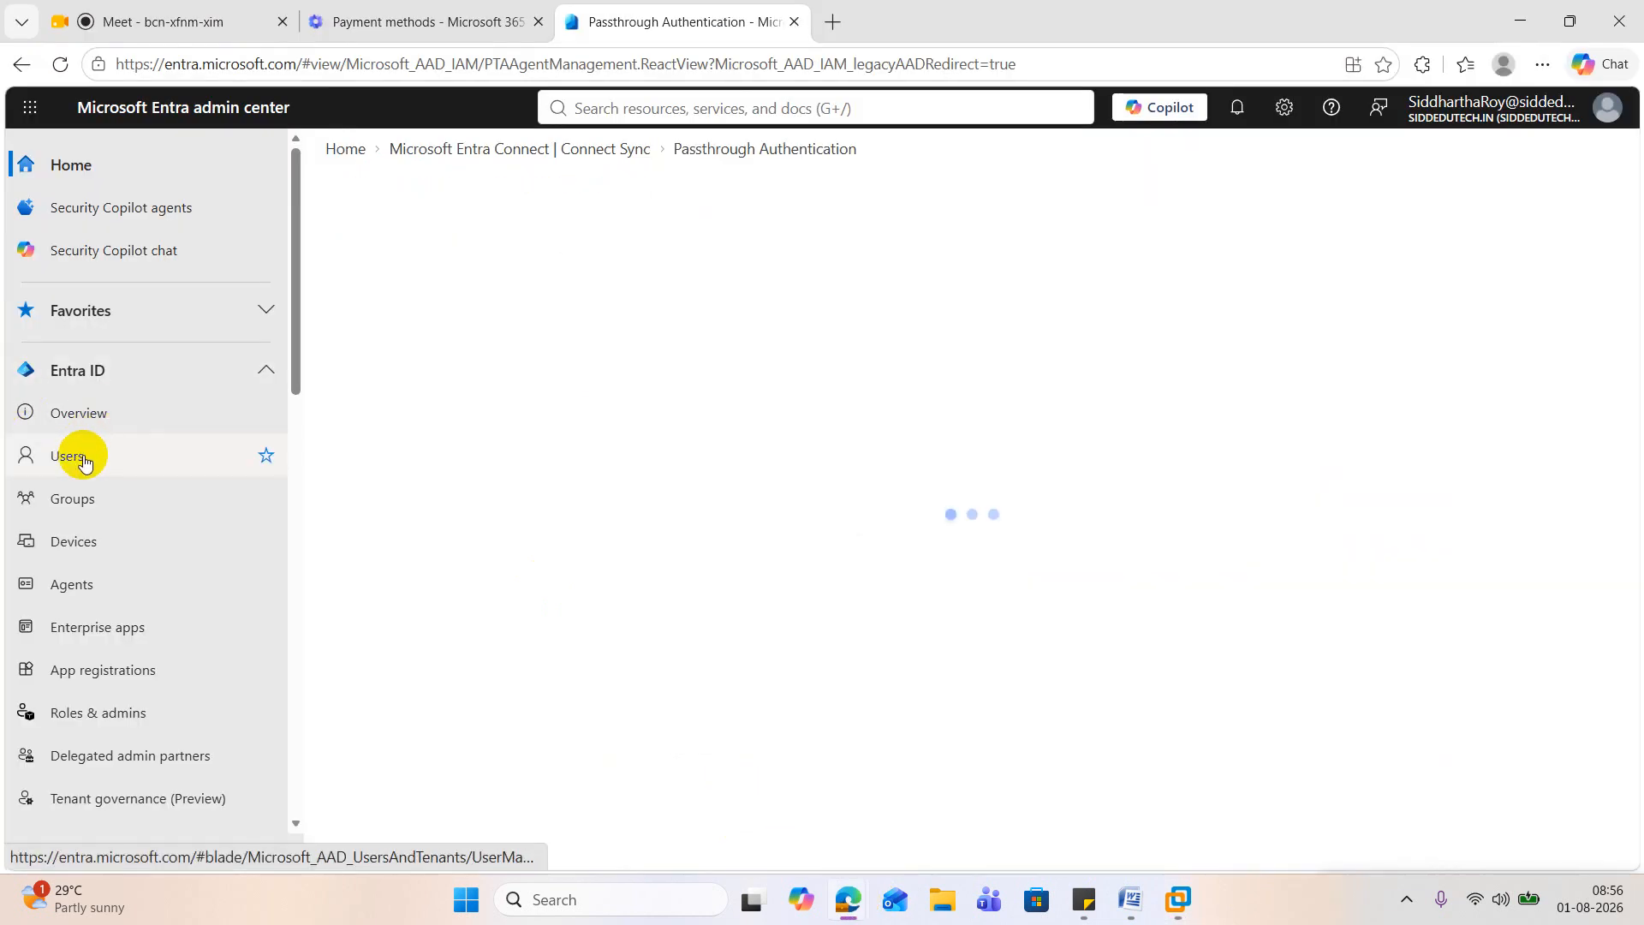
Step: Admit the waiting guest to the Google Meet call and return to the Entra users list
left_click(121, 17)
left_click(1555, 415)
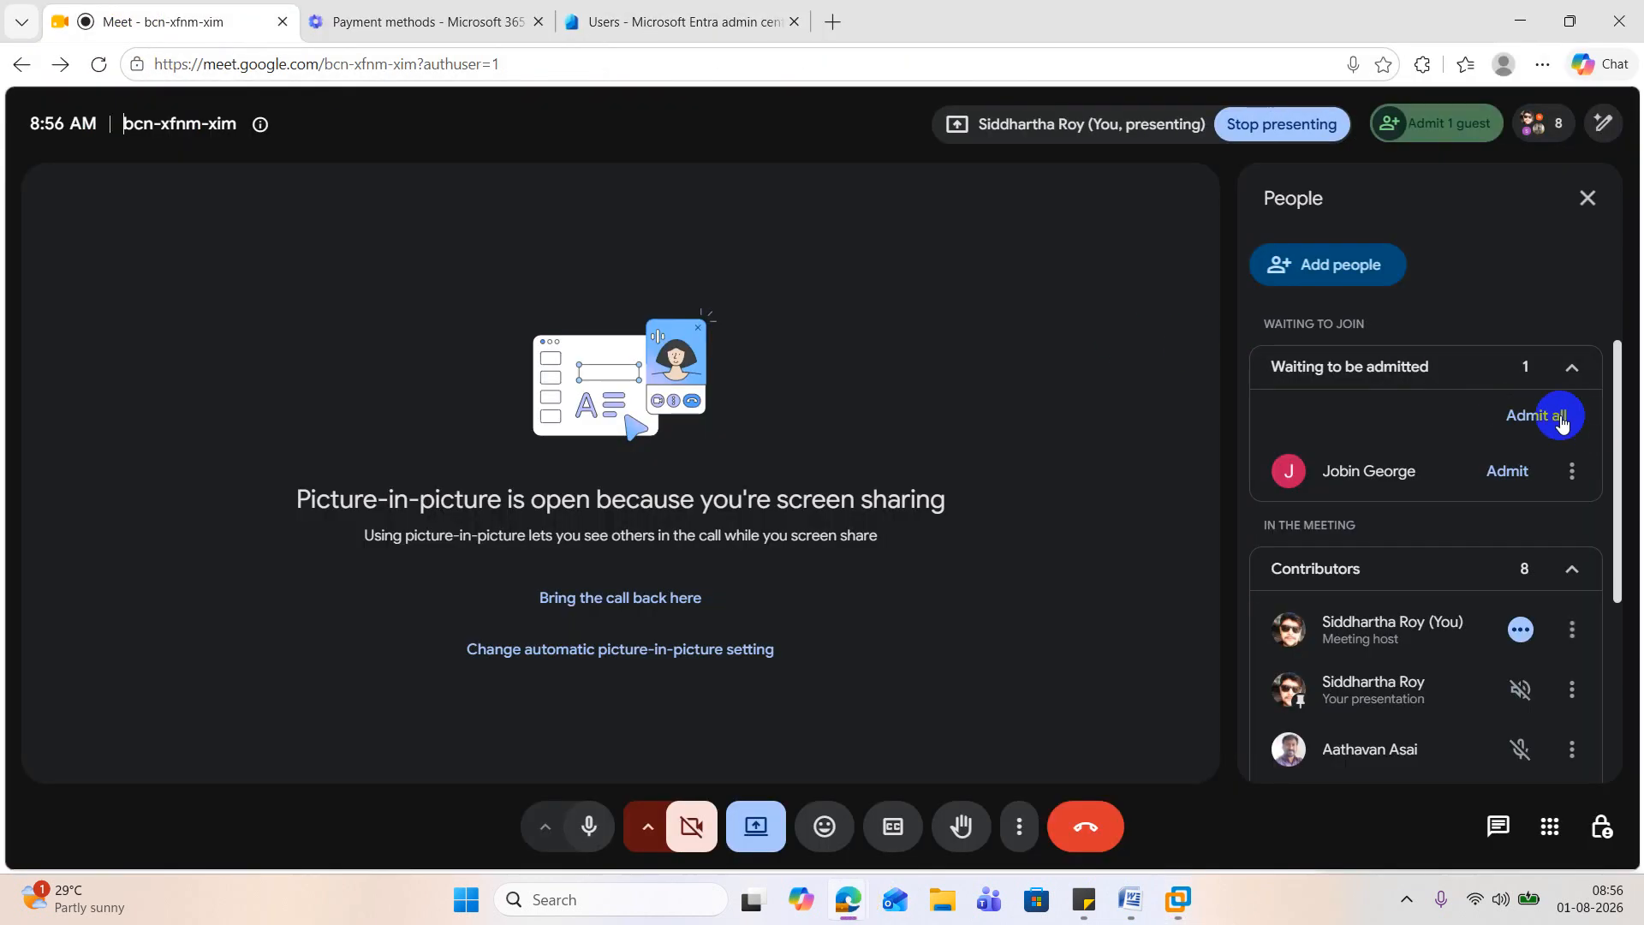
left_click(905, 530)
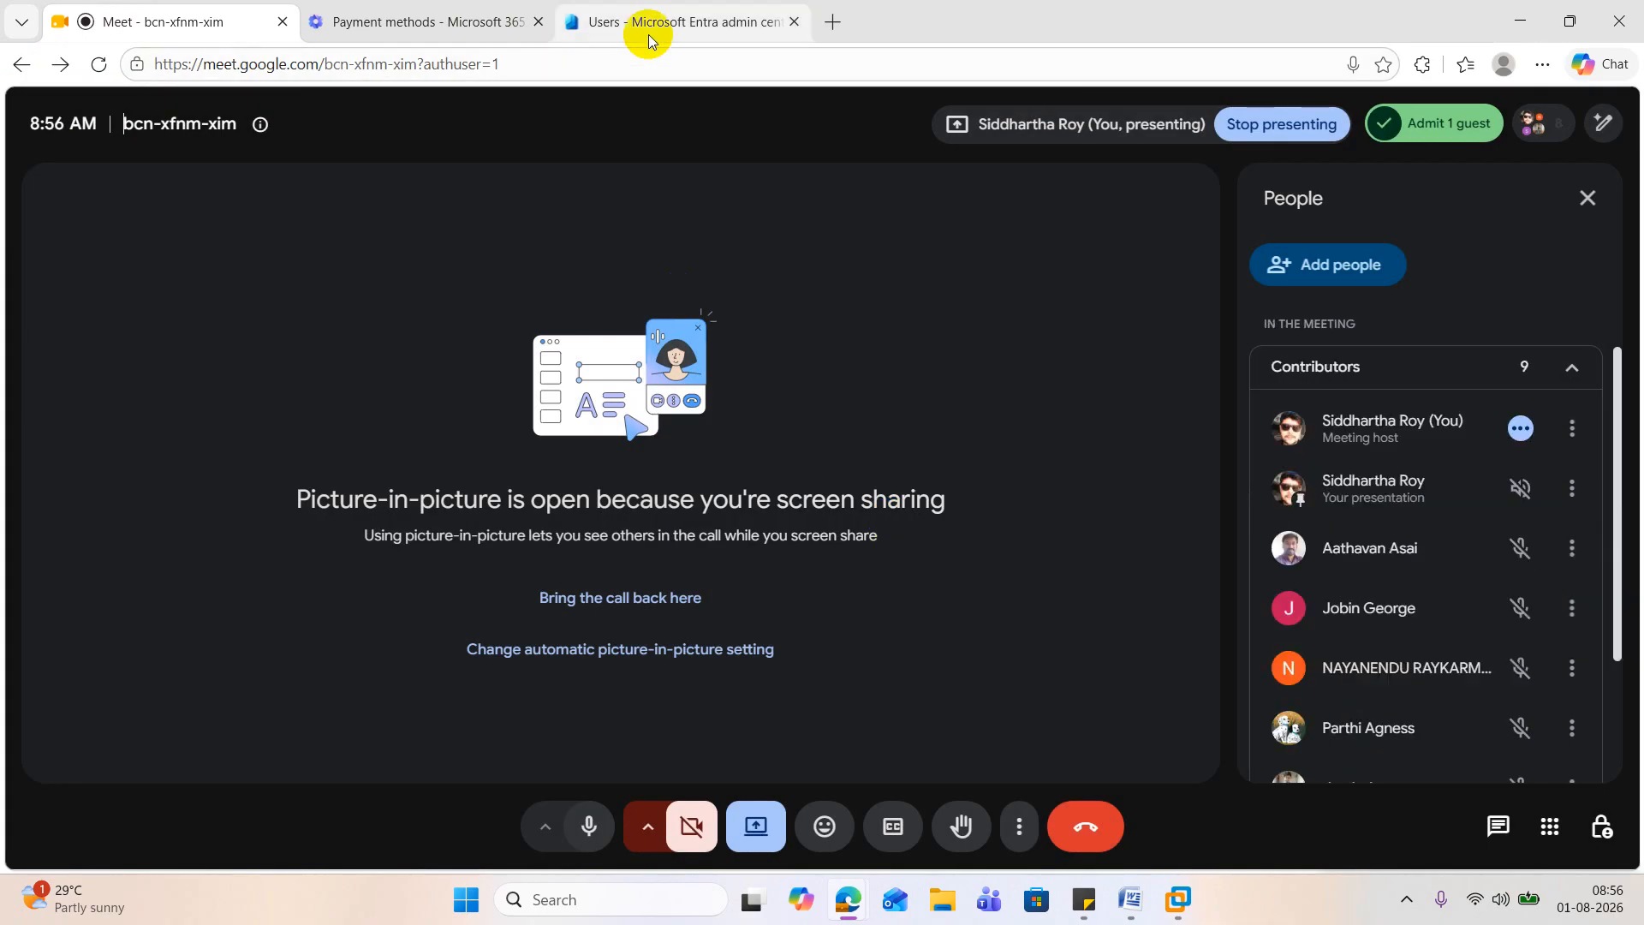
left_click(653, 24)
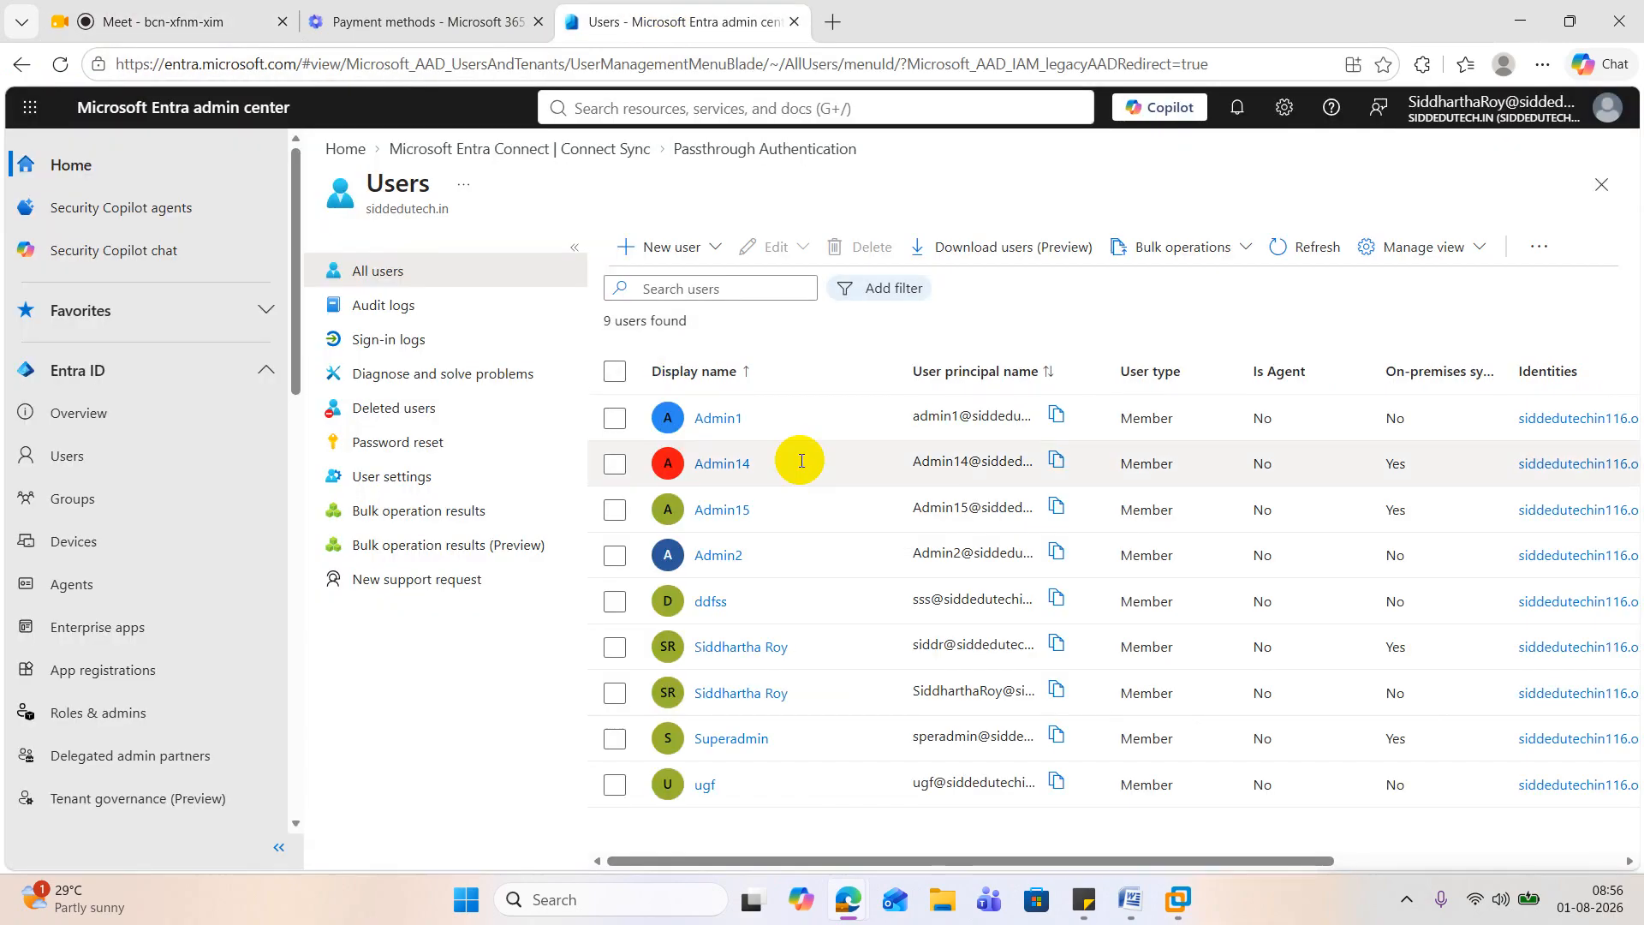
Step: Open the Active users list in the Microsoft 365 admin center and examine the accounts for a test user
left_click(384, 25)
scroll(136, 394, "up", 6)
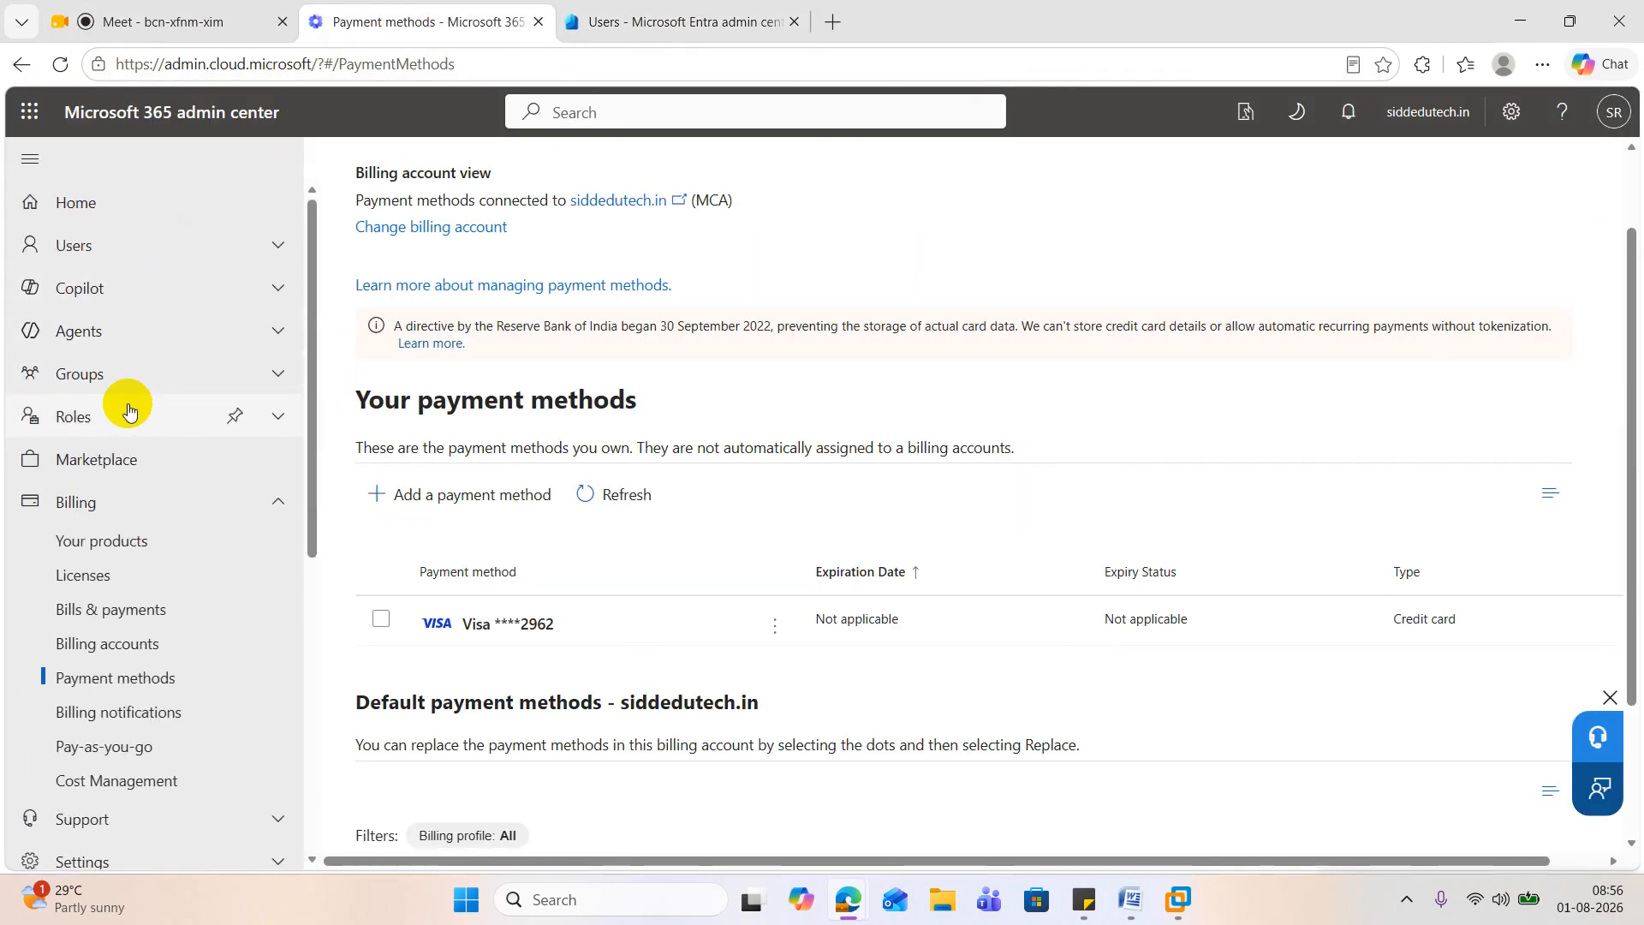
left_click(278, 245)
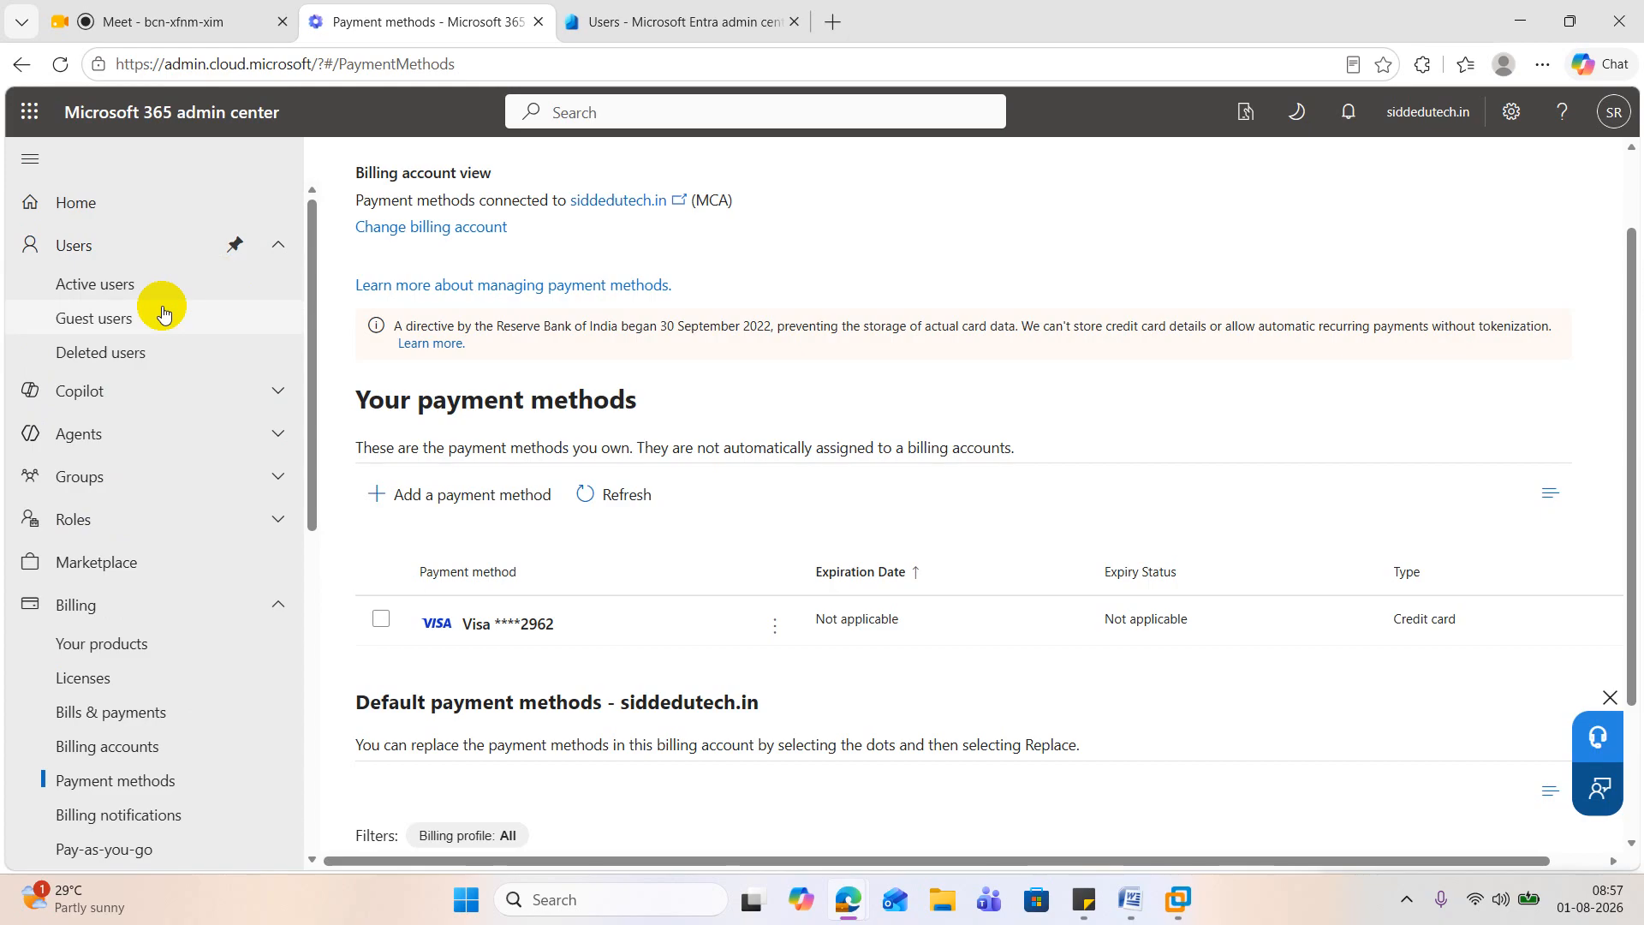
left_click(120, 285)
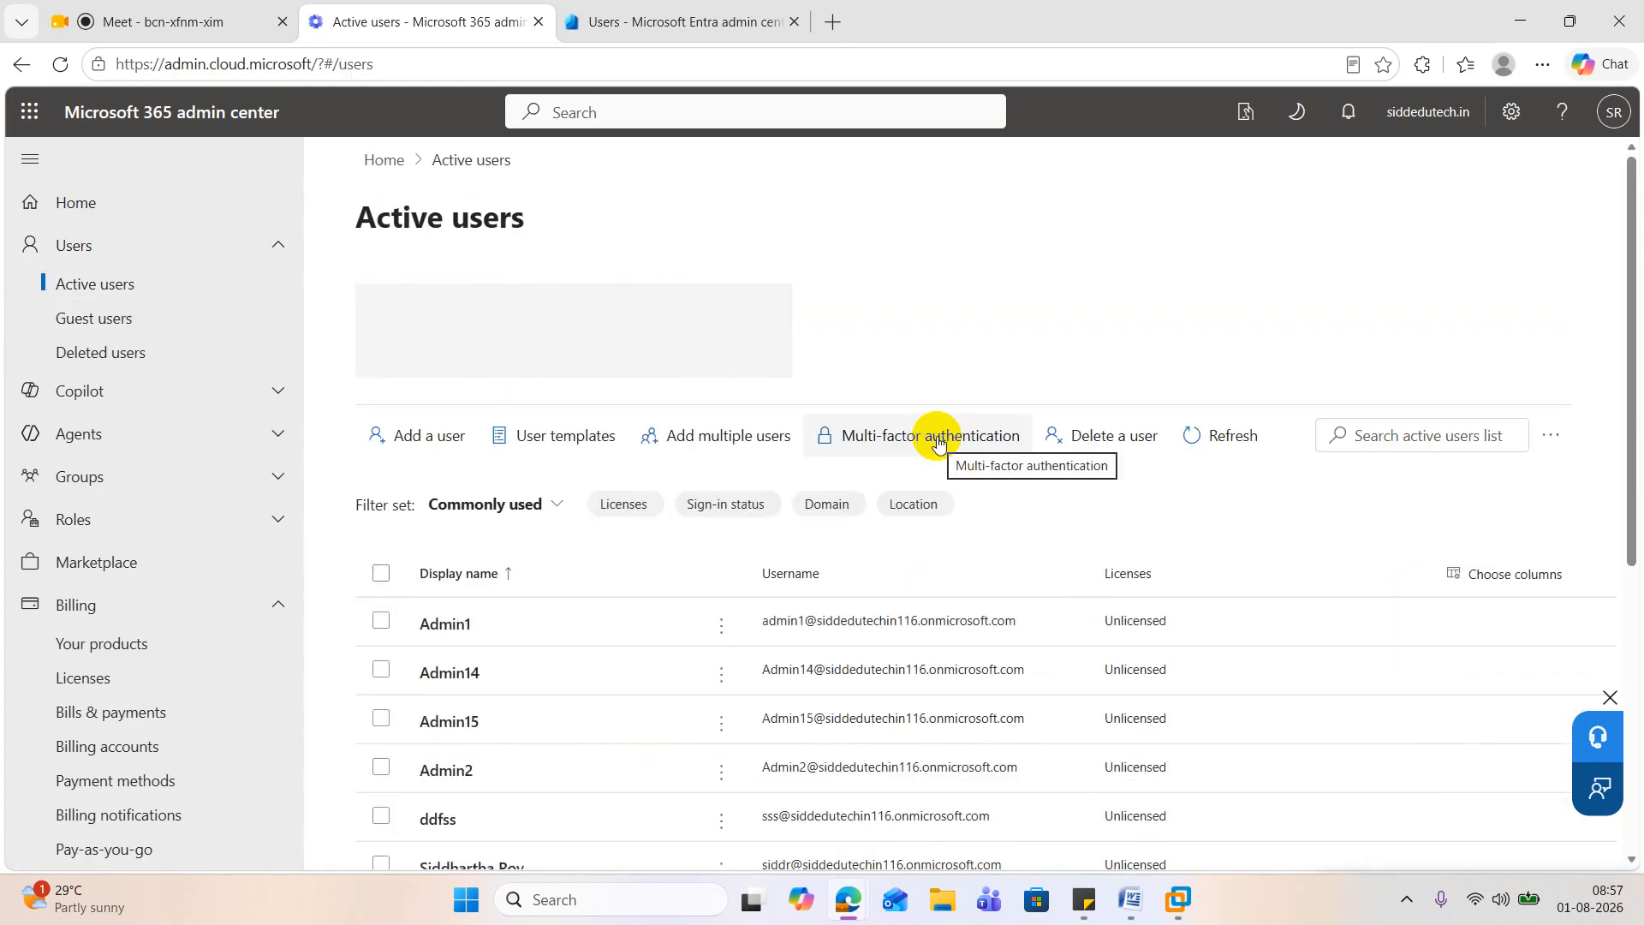
scroll(937, 438, "down", 3)
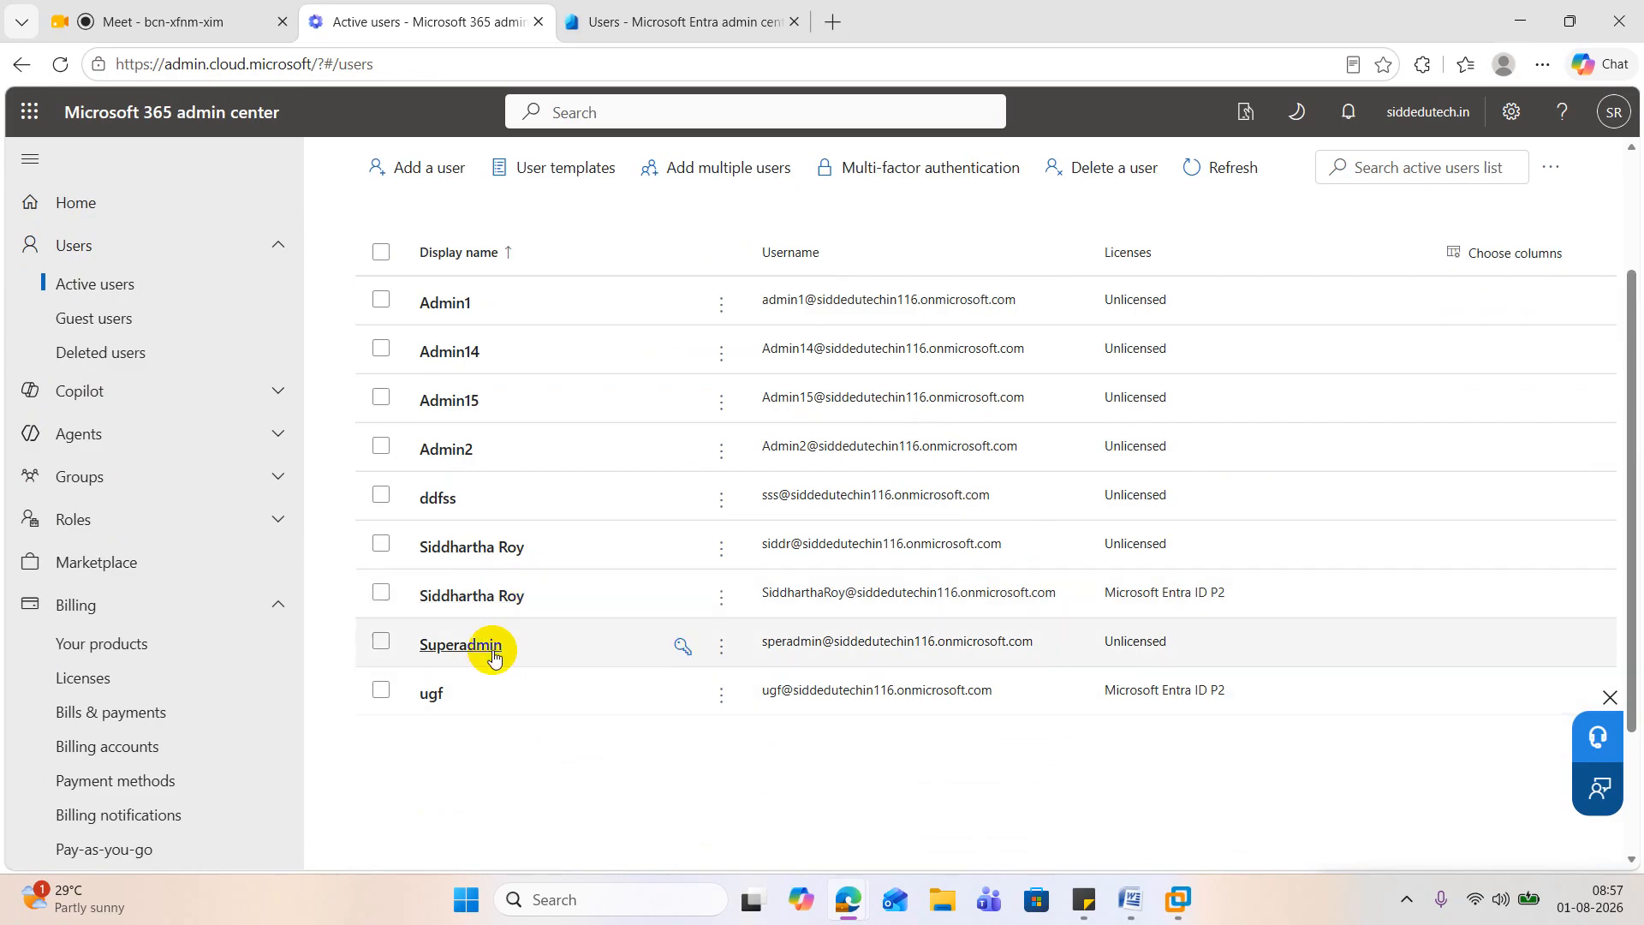
Step: Switch to VMware Workstation, open the DC2019 virtual machine under Entra Connect Lab_2, and bring up its sign-in screen
left_click(1178, 899)
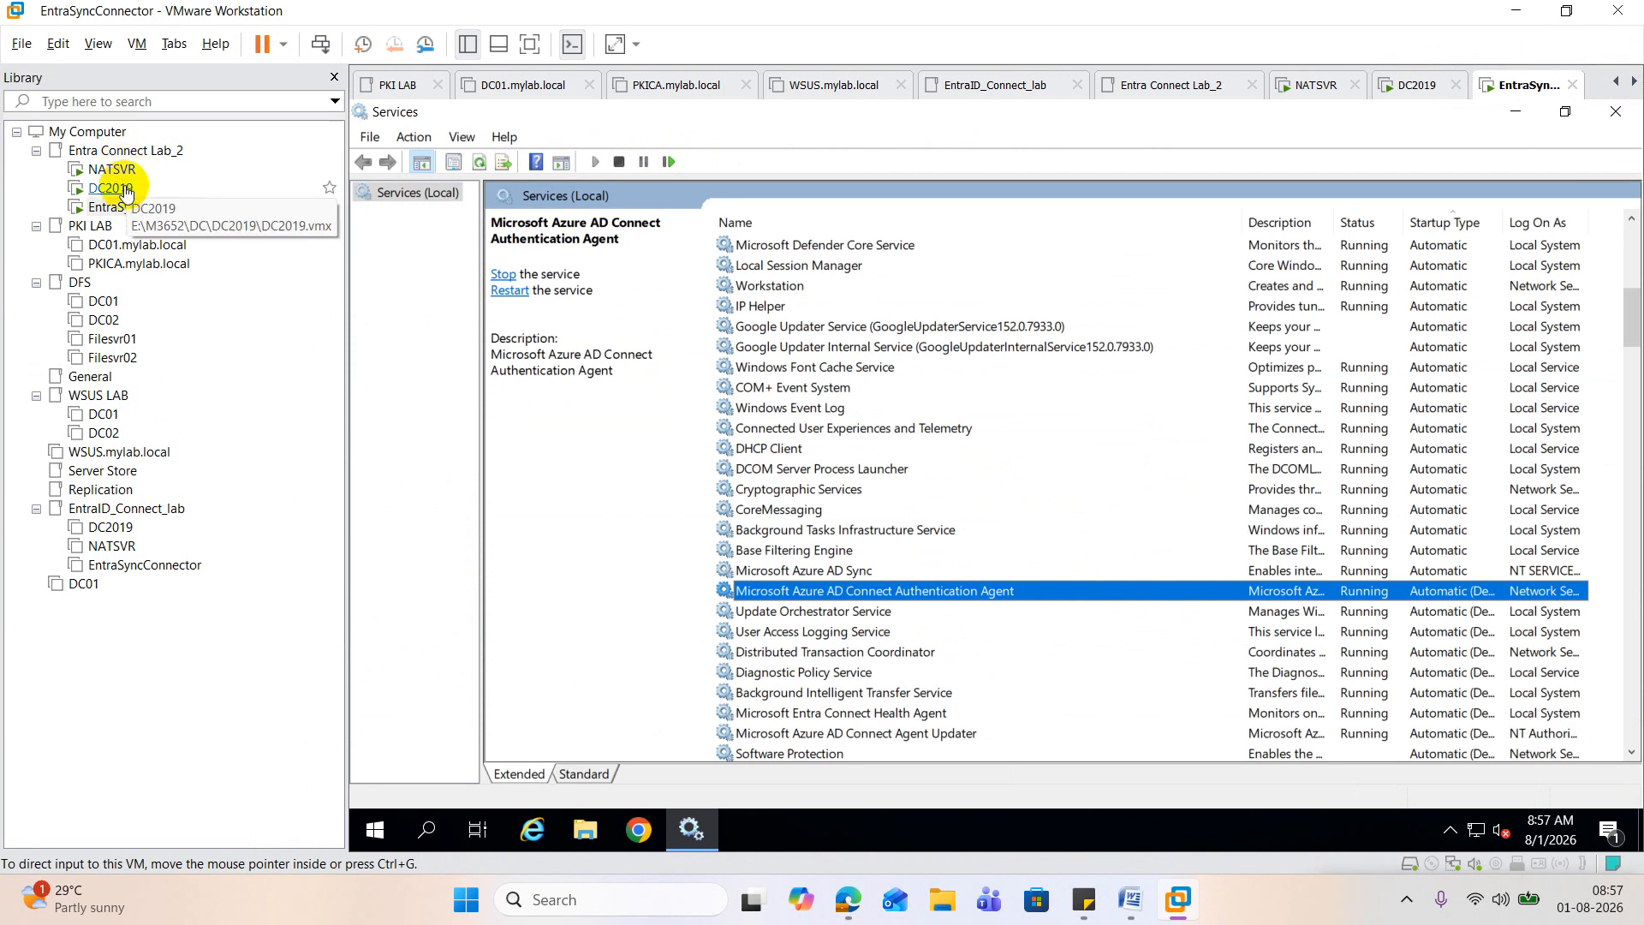
left_click(125, 209)
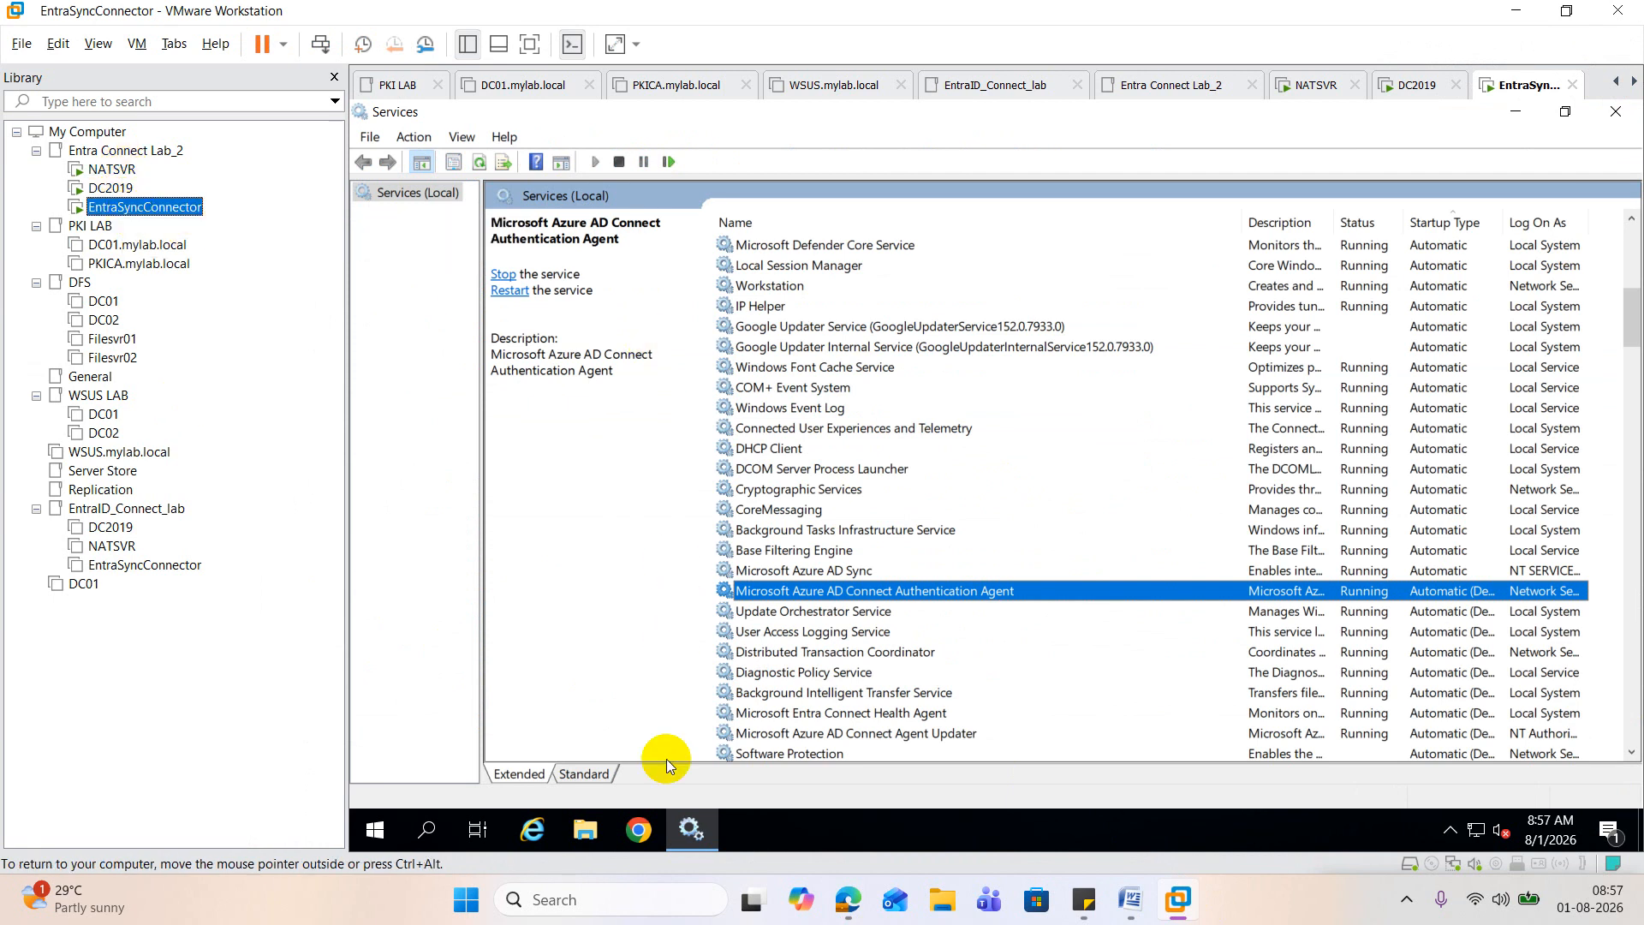
left_click(110, 187)
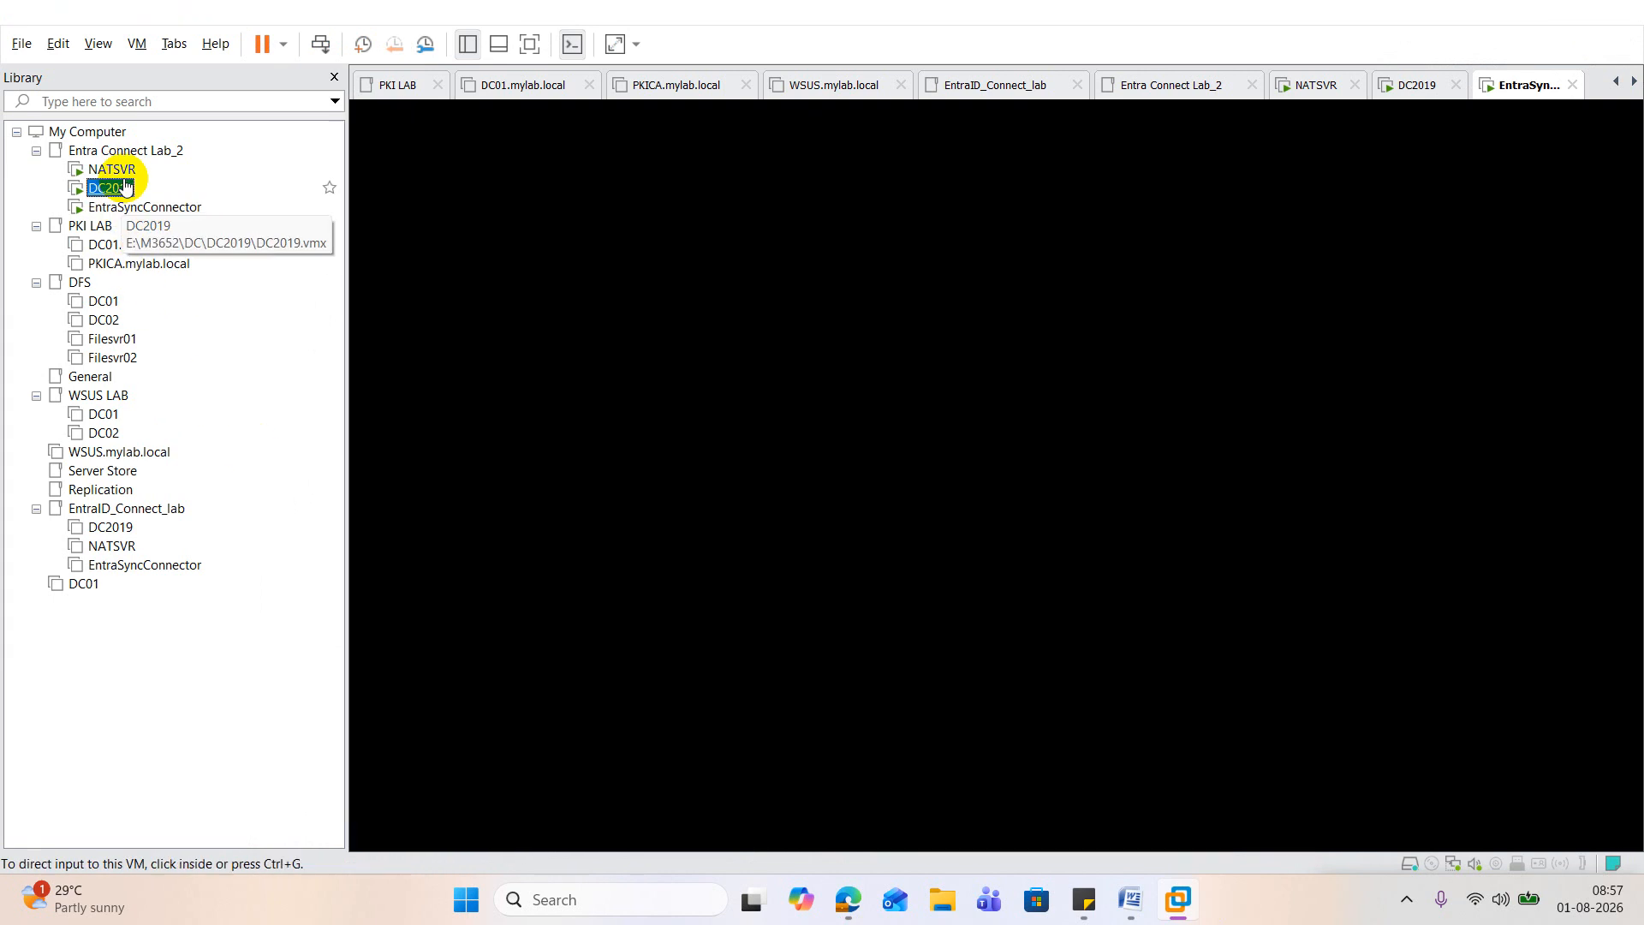
left_click(699, 395)
right_click(121, 184)
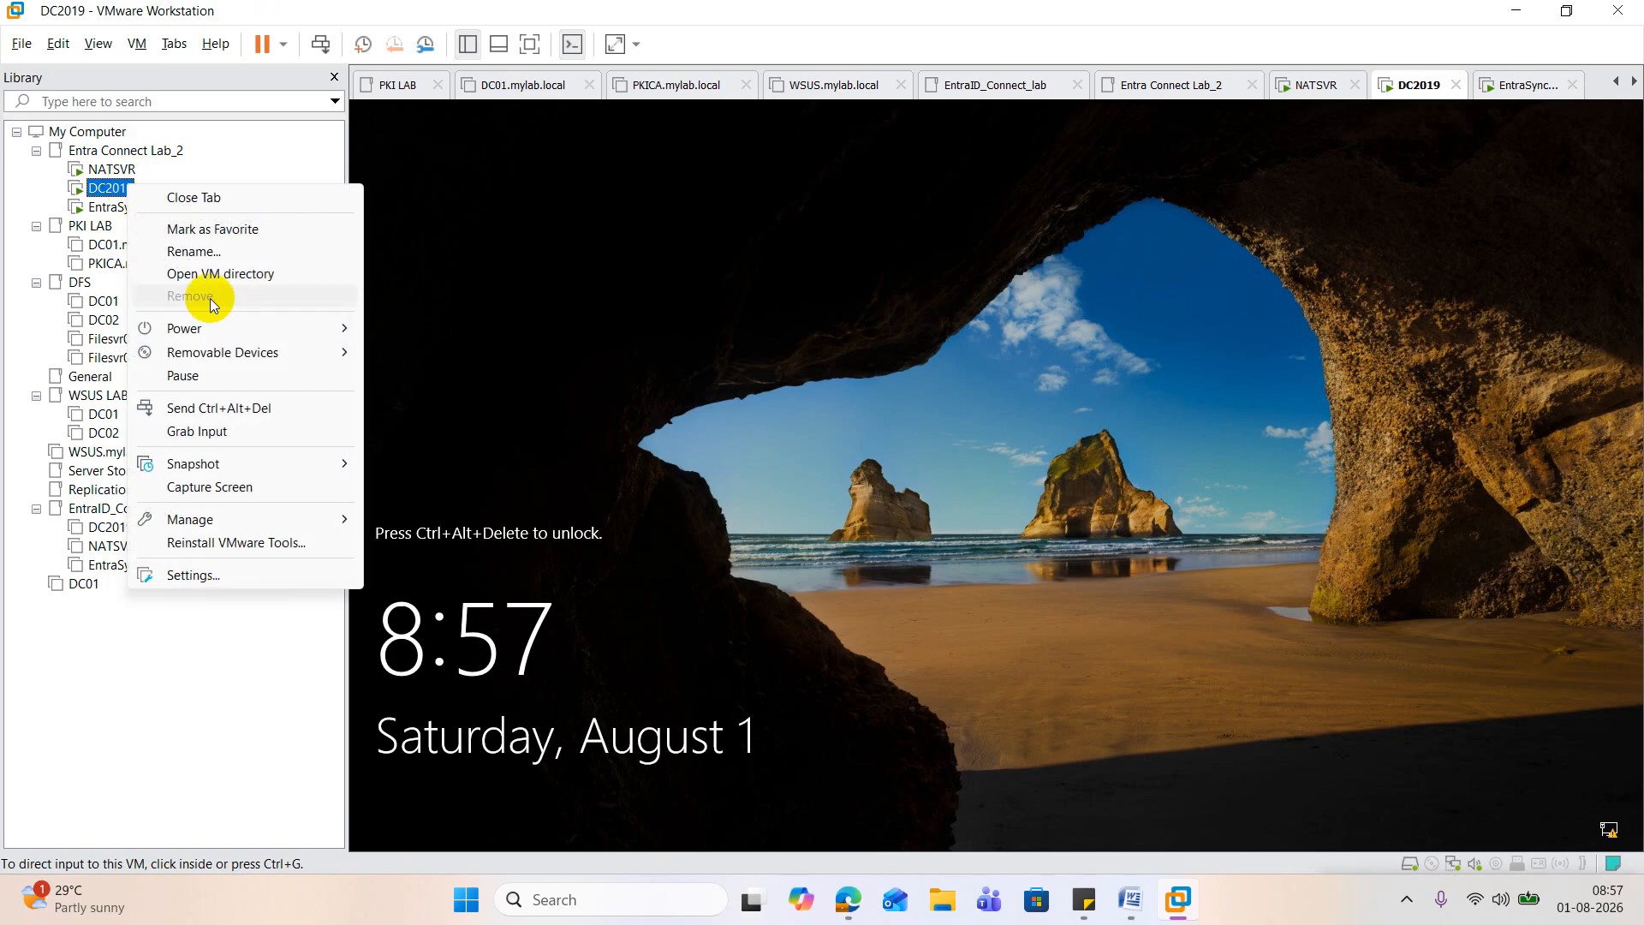
left_click(281, 411)
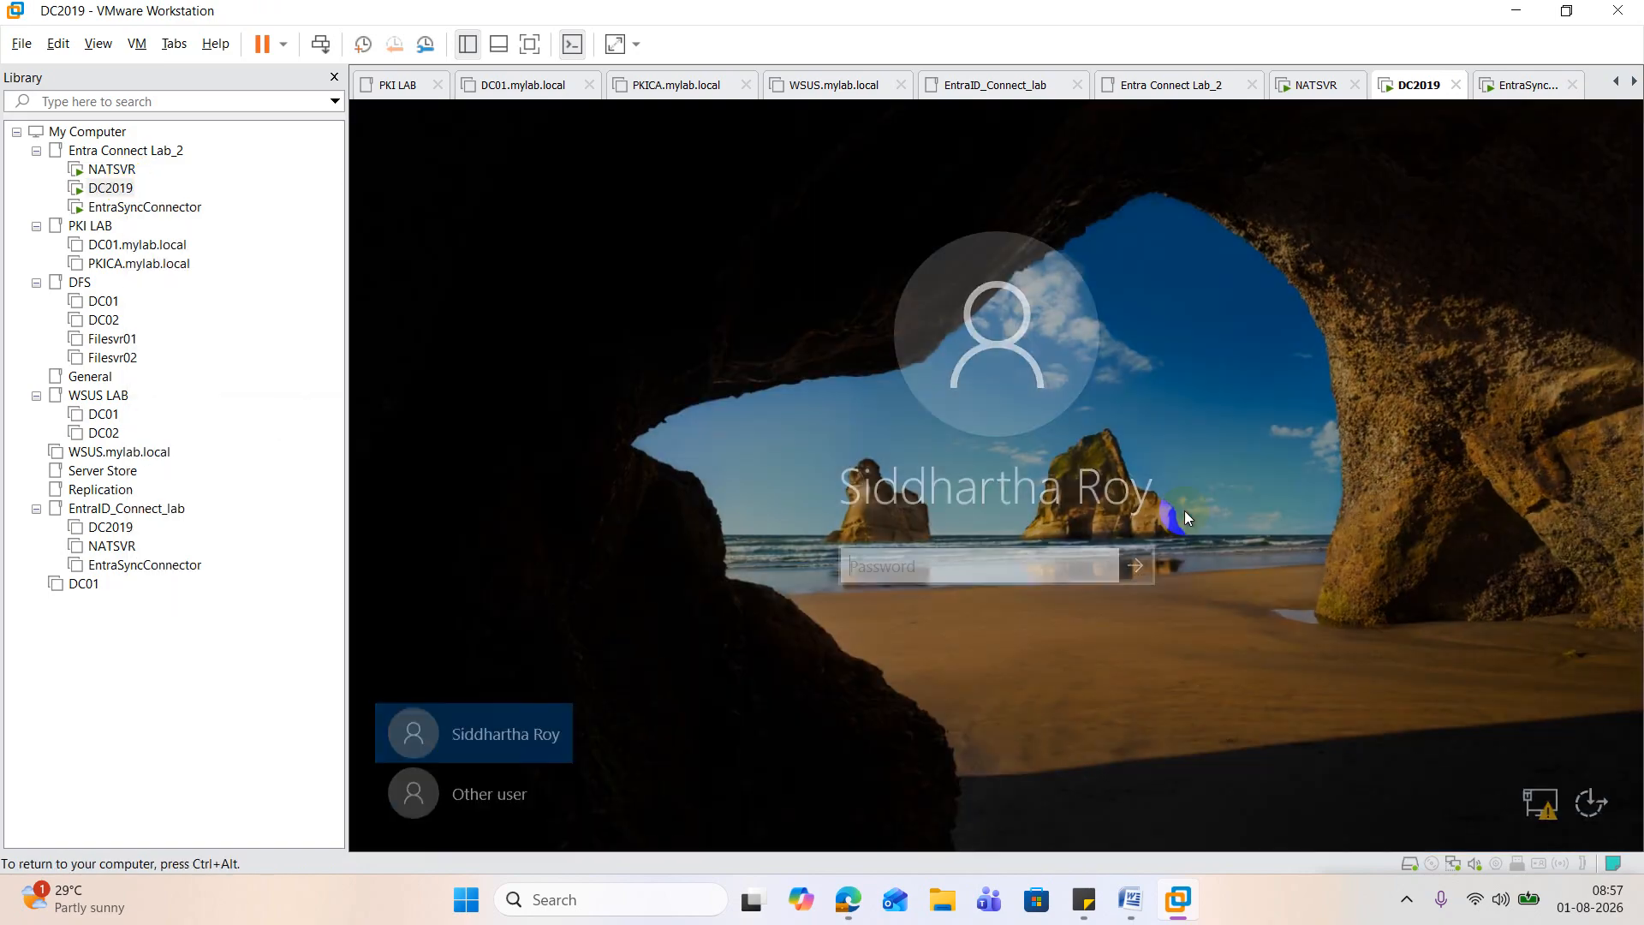
Step: Try to sign in to the DC2019 virtual machine by entering the account password
left_click(933, 558)
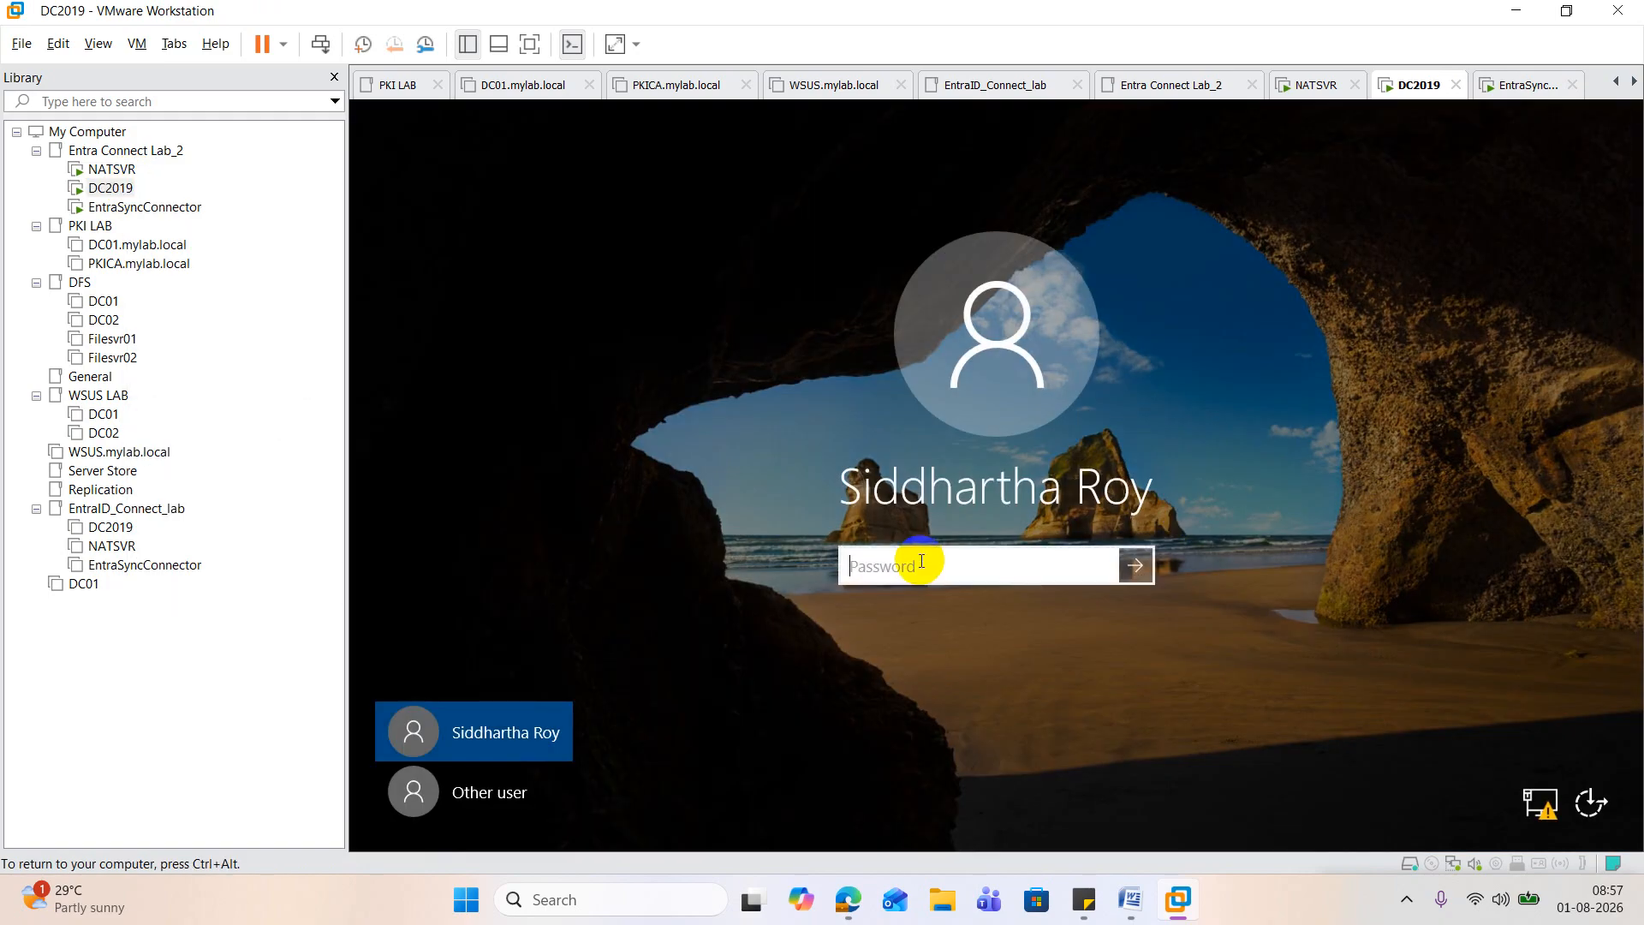
type("••••••")
key("Return")
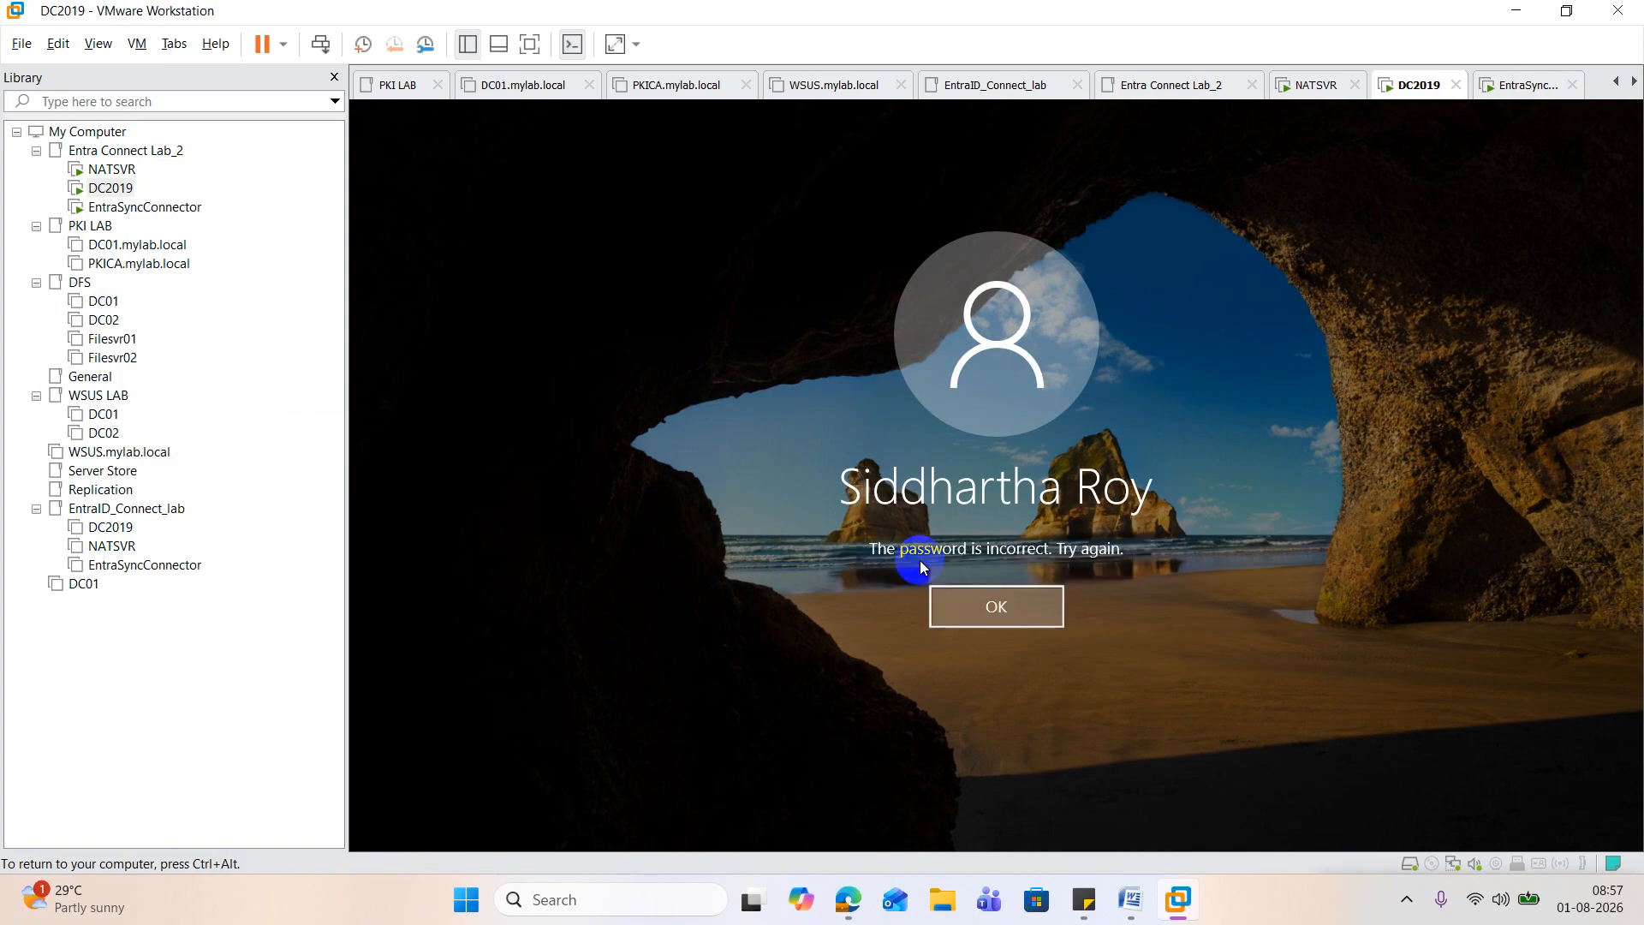
left_click(967, 606)
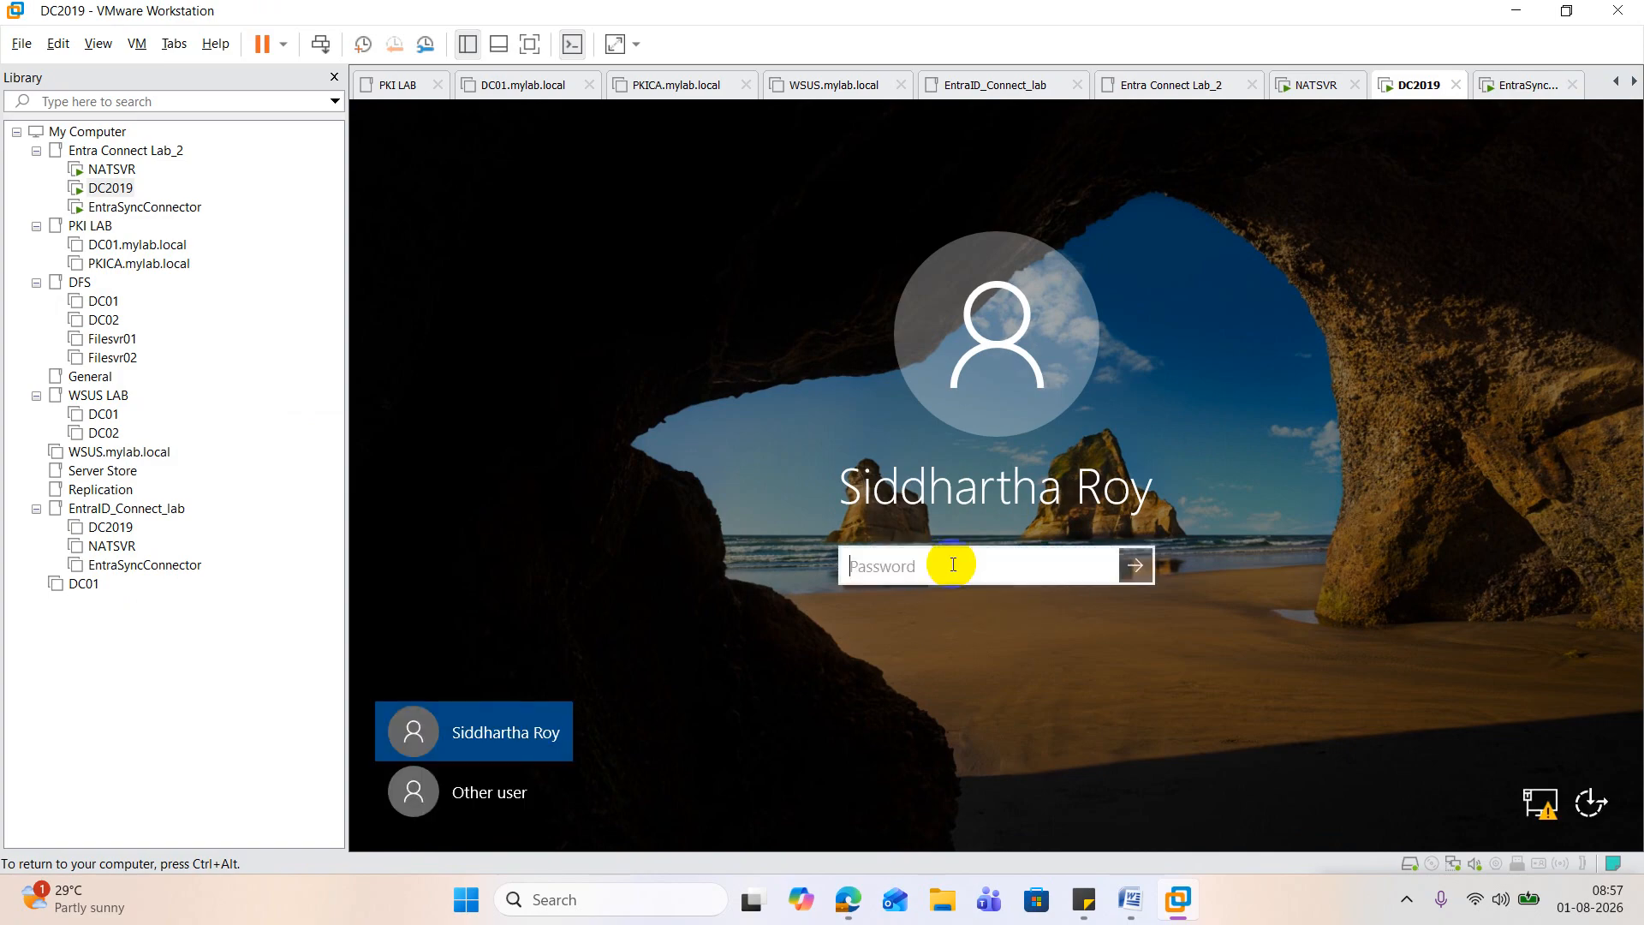
type("•••••••••••")
key("Return")
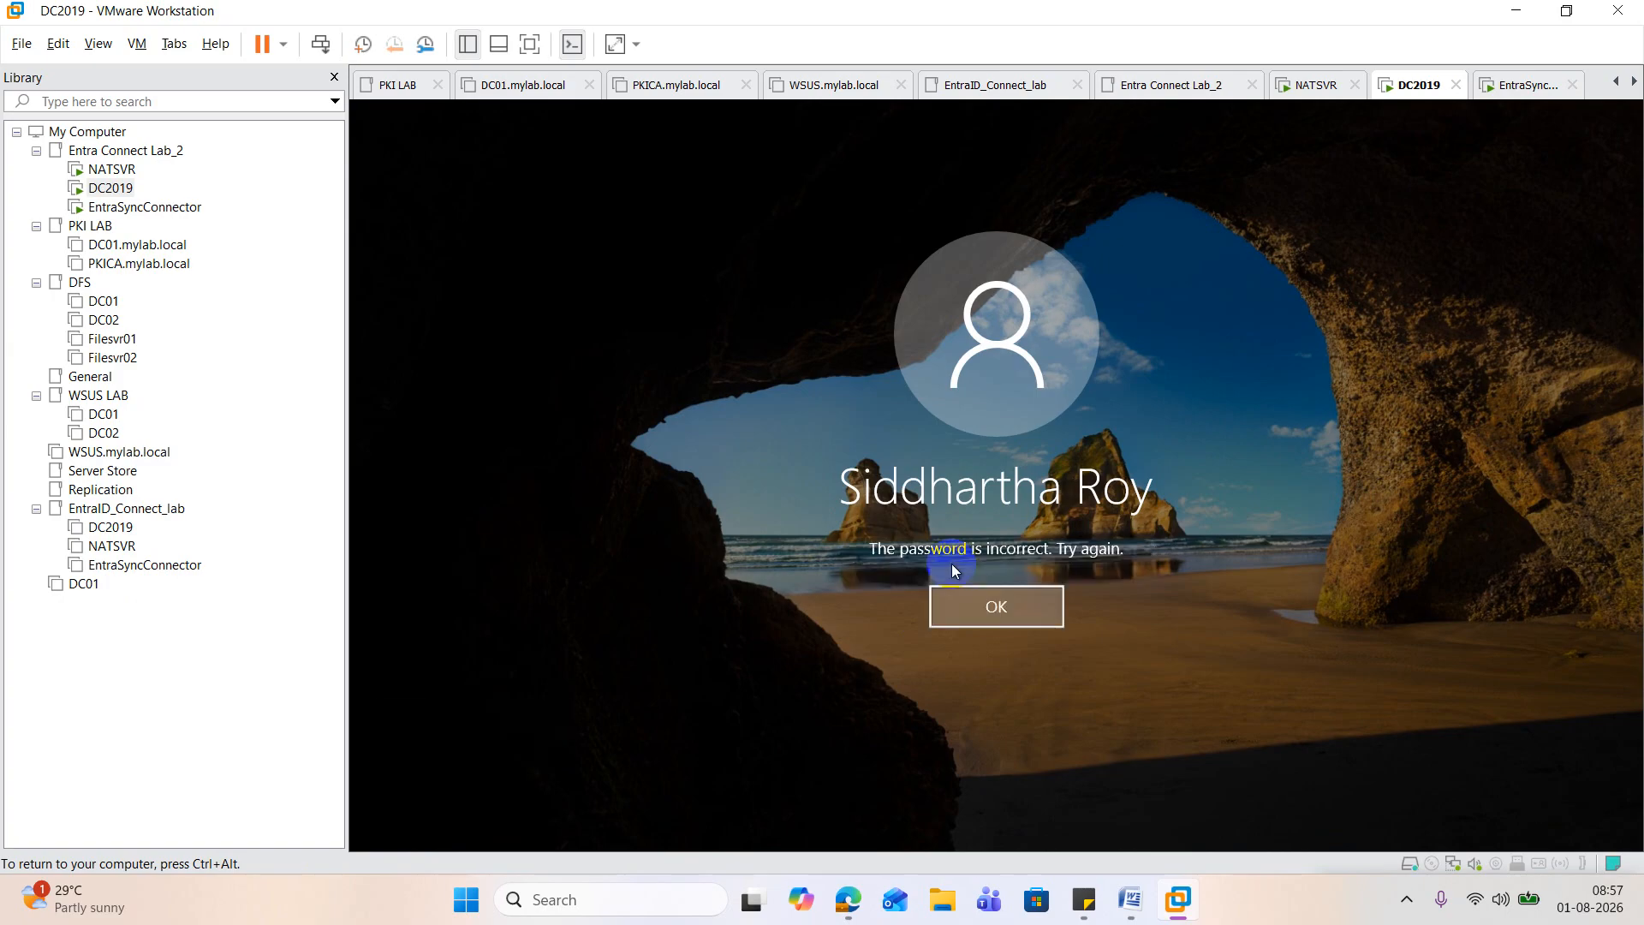
key("Return")
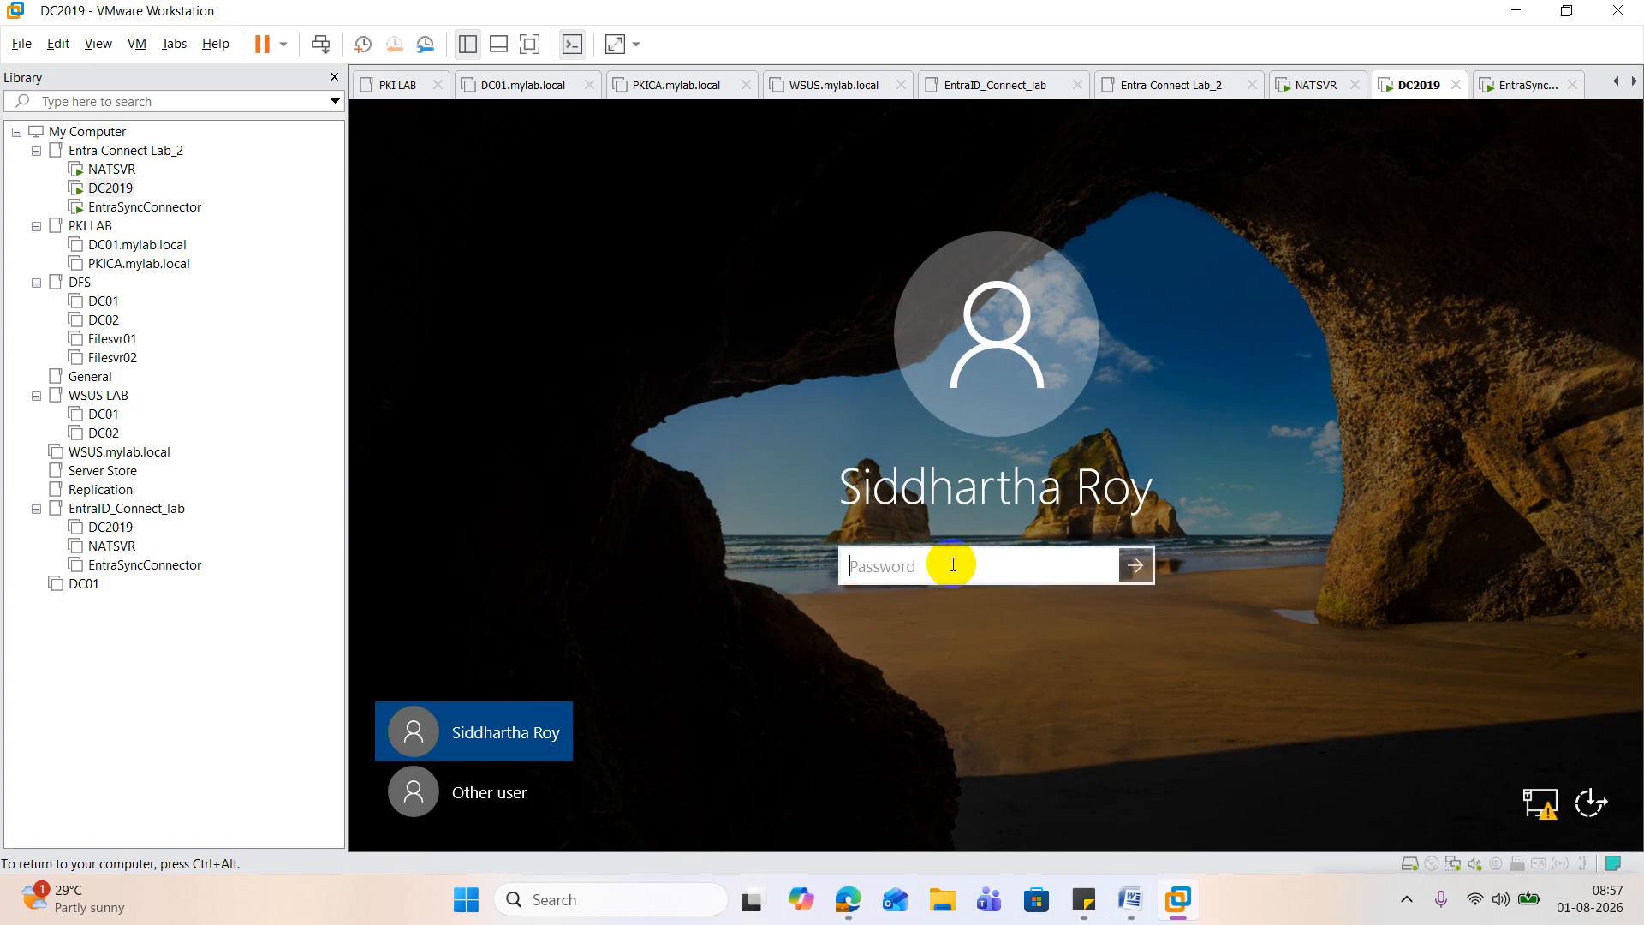
Step: Enter the account password again and sign in to the DC2019 virtual machine
type("••••••••••••")
key("Return")
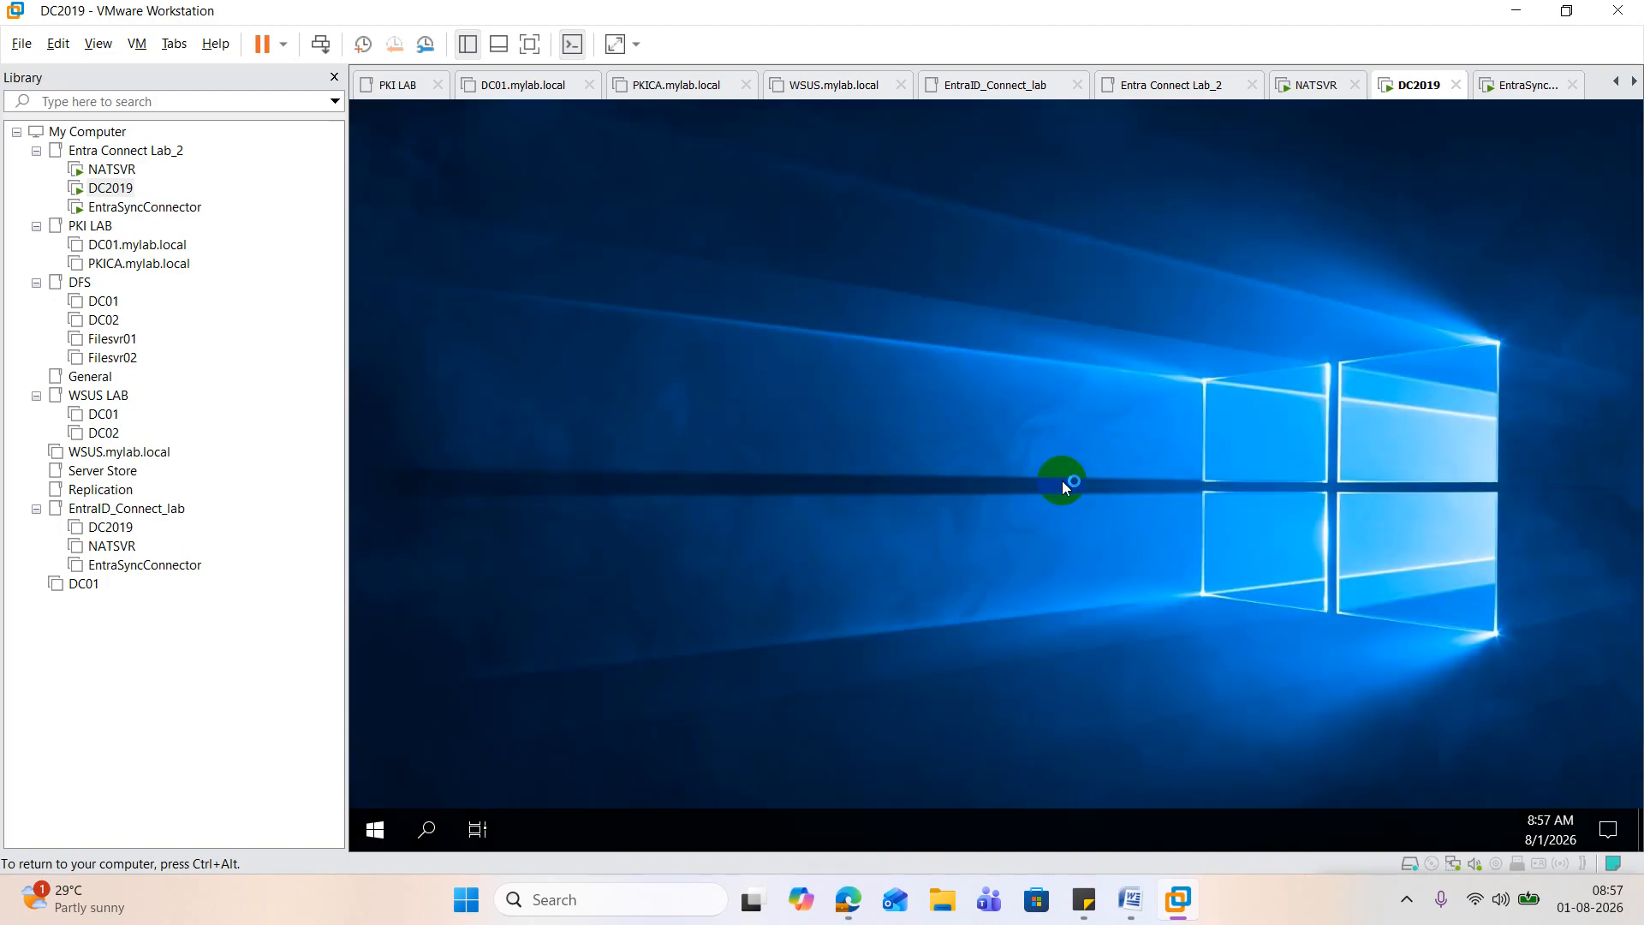
Step: Open Active Directory Users and Computers on DC2019 and dismiss the Shutdown Event Tracker without giving a reason
right_click(377, 829)
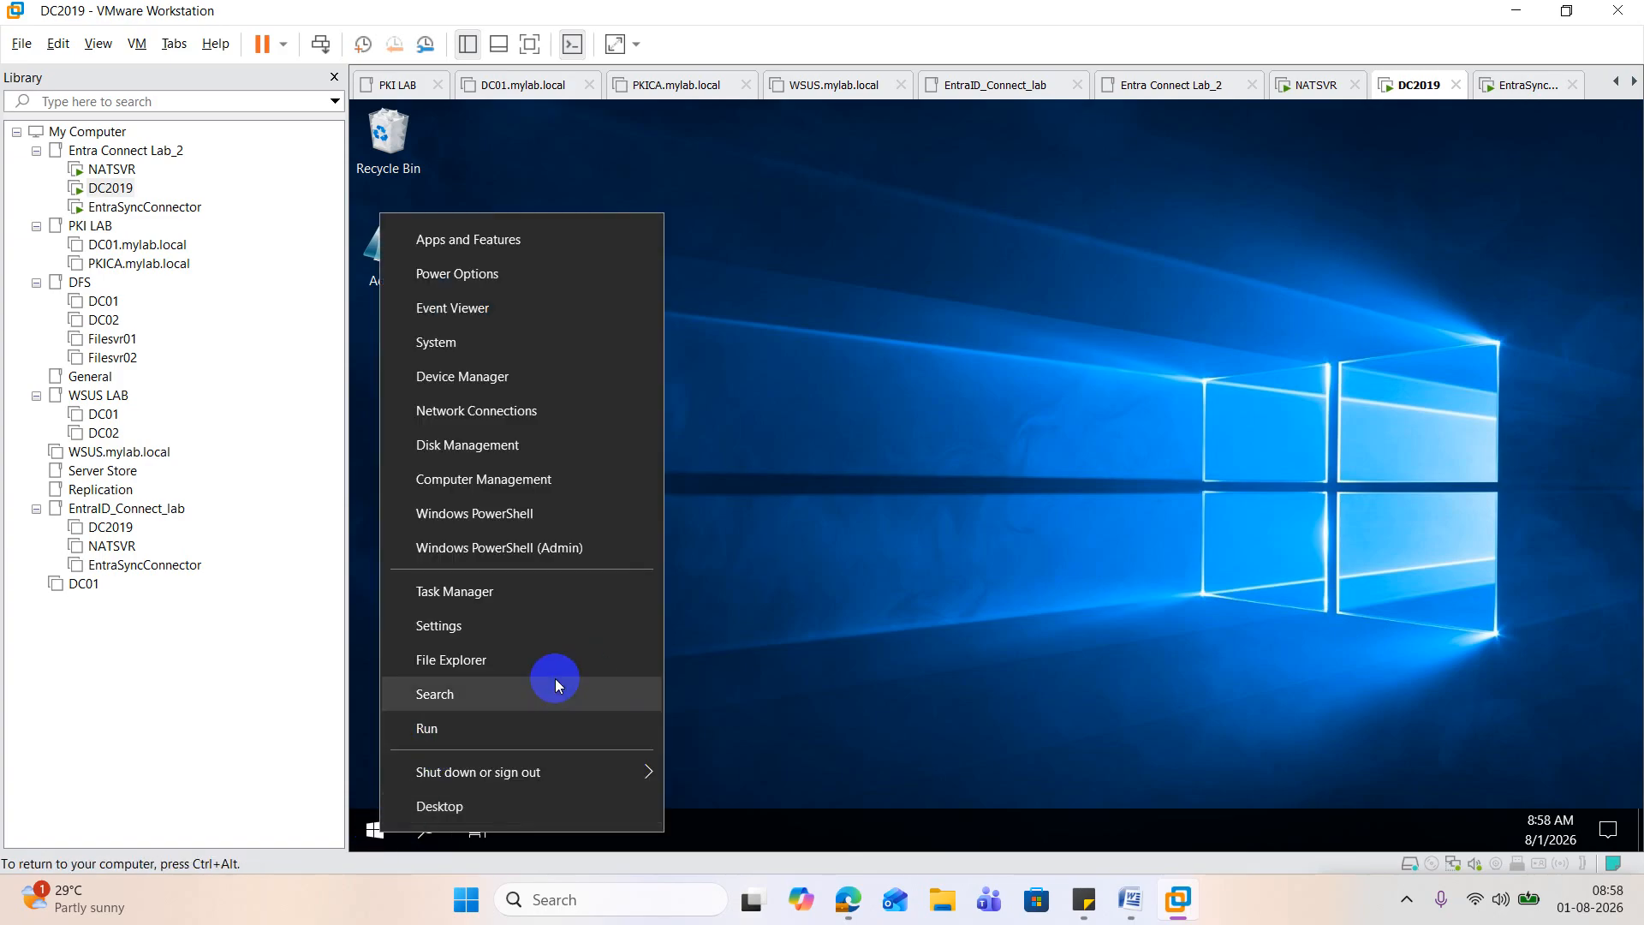
left_click(480, 728)
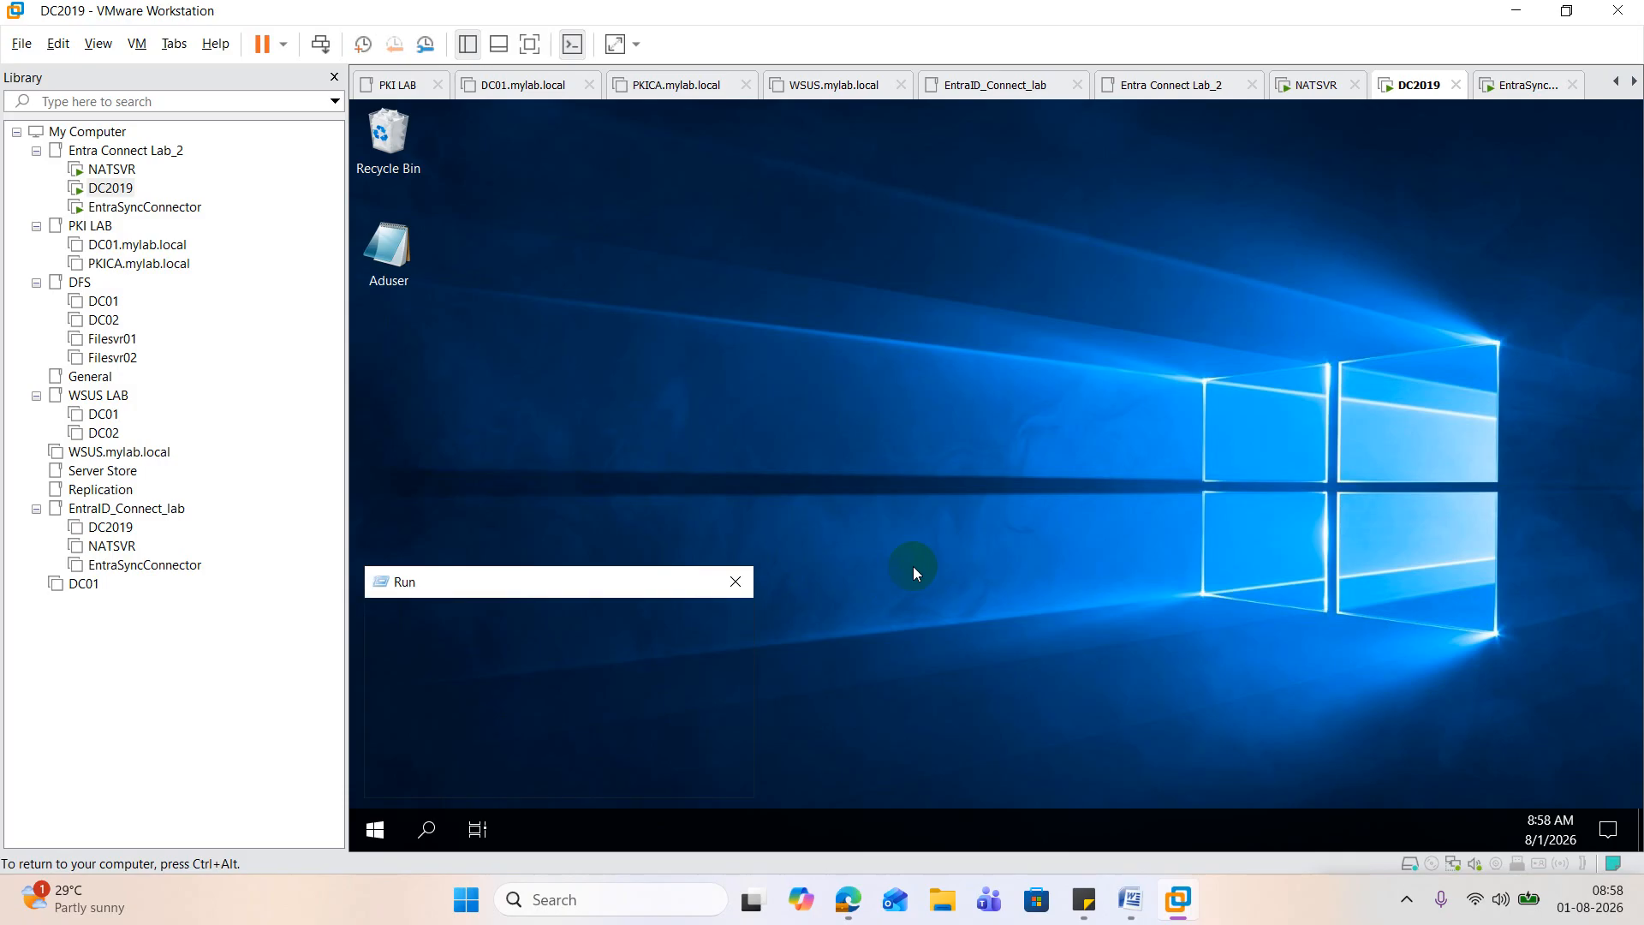
key("Return")
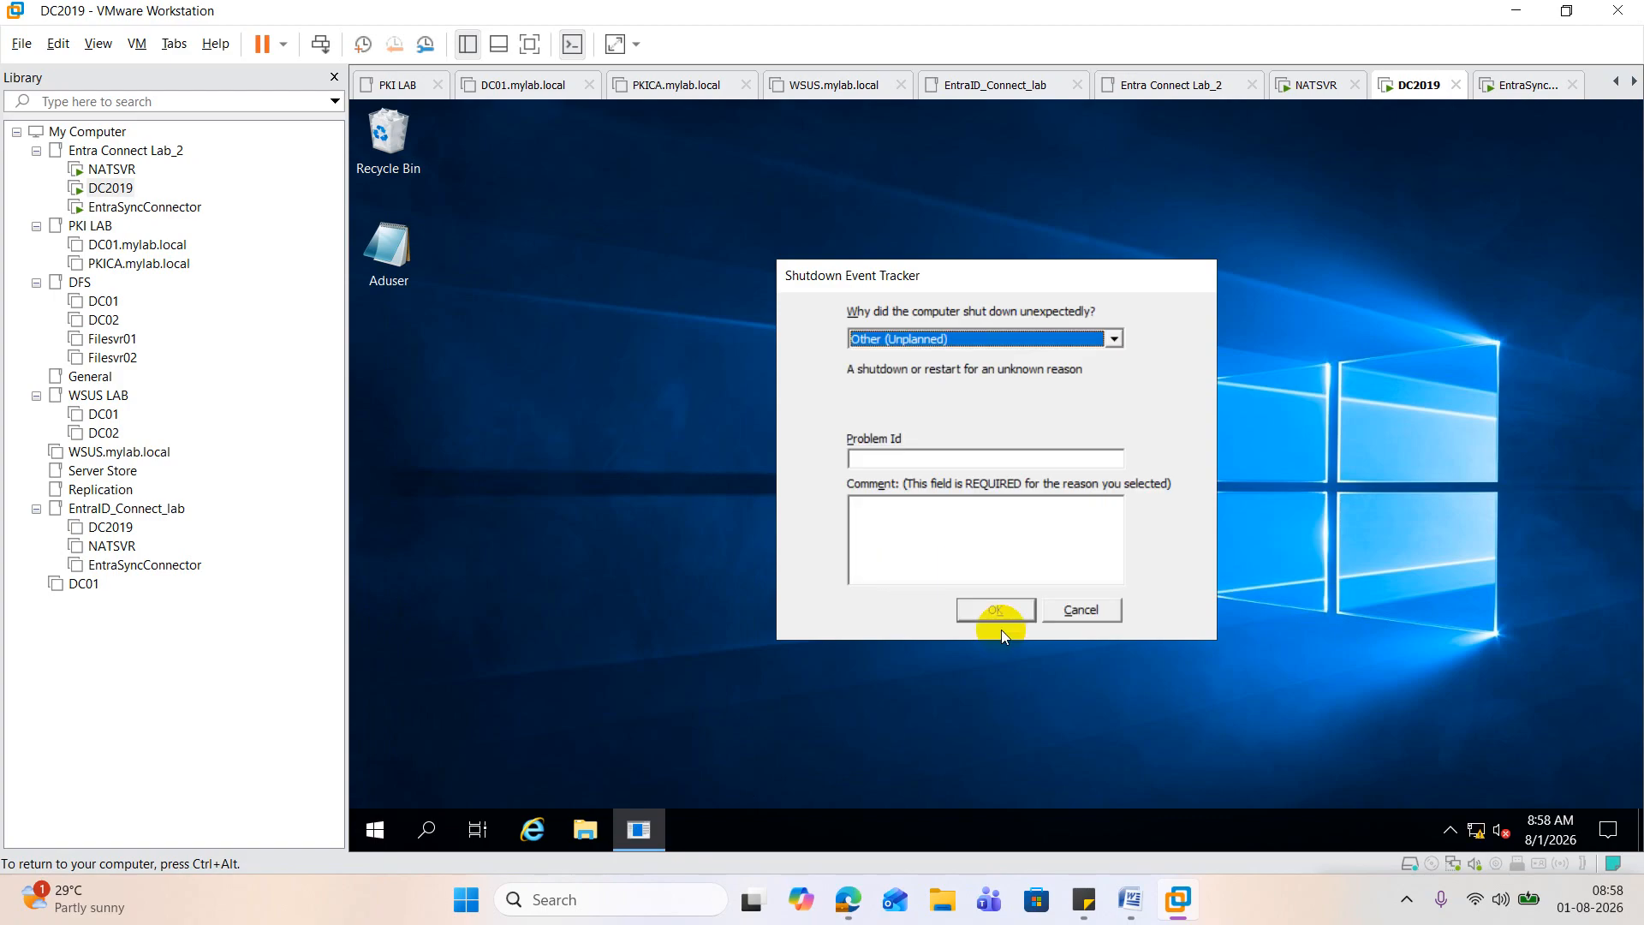
left_click(1080, 610)
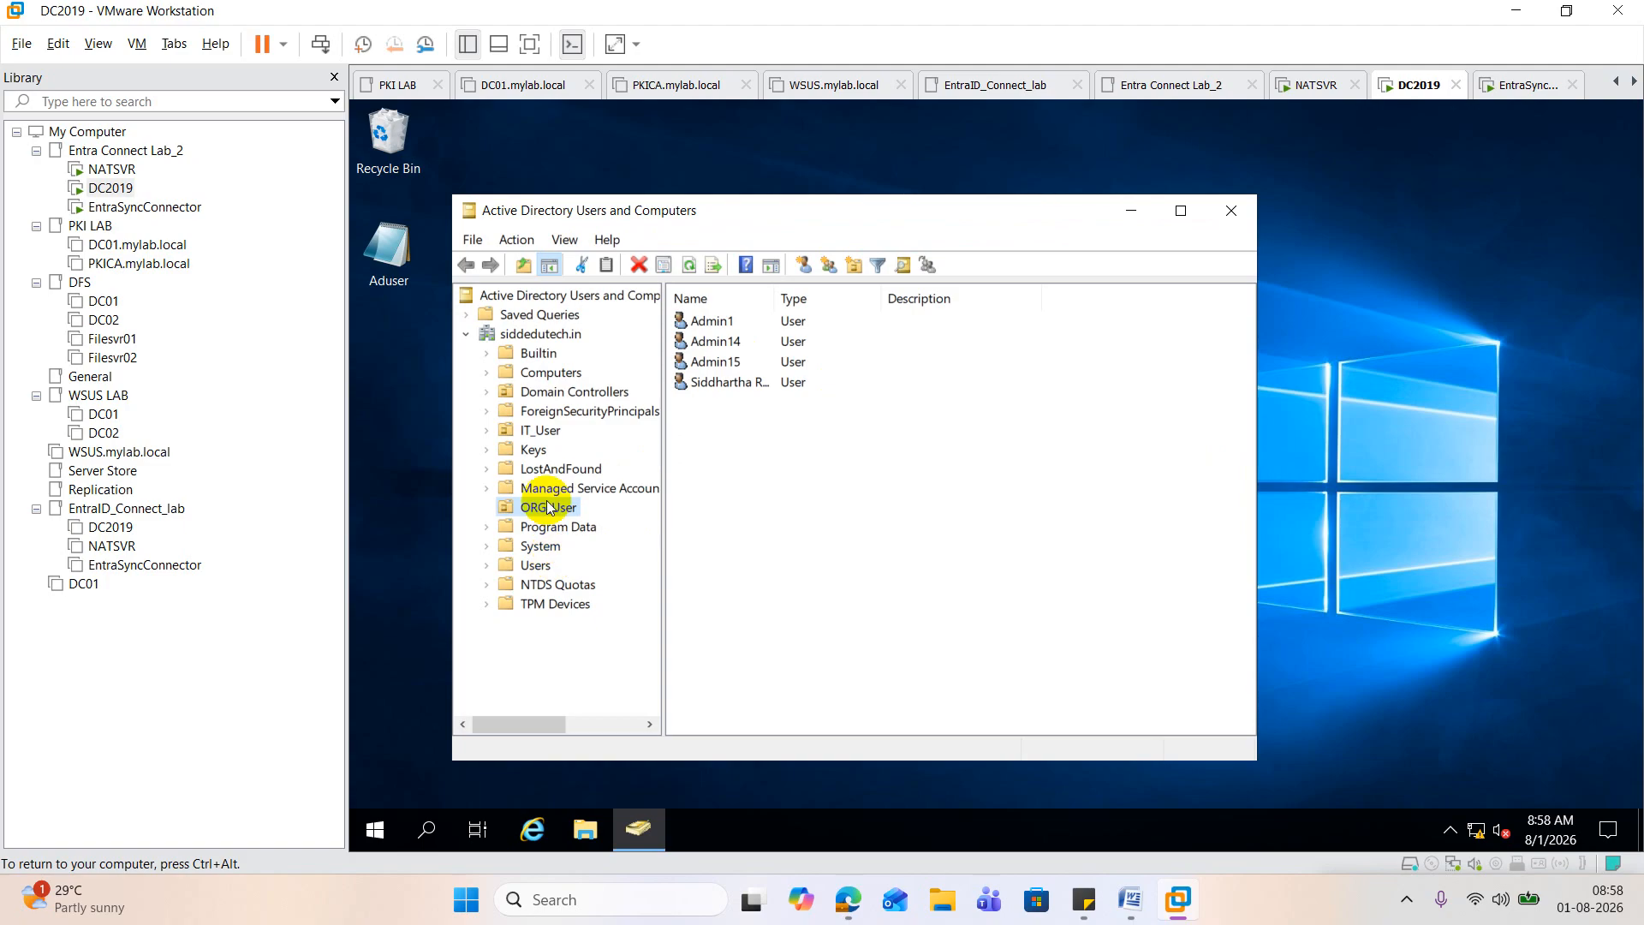
Step: Start a password reset for the Superadmin user in the IT_User OU without requiring a password change at next logon
left_click(540, 430)
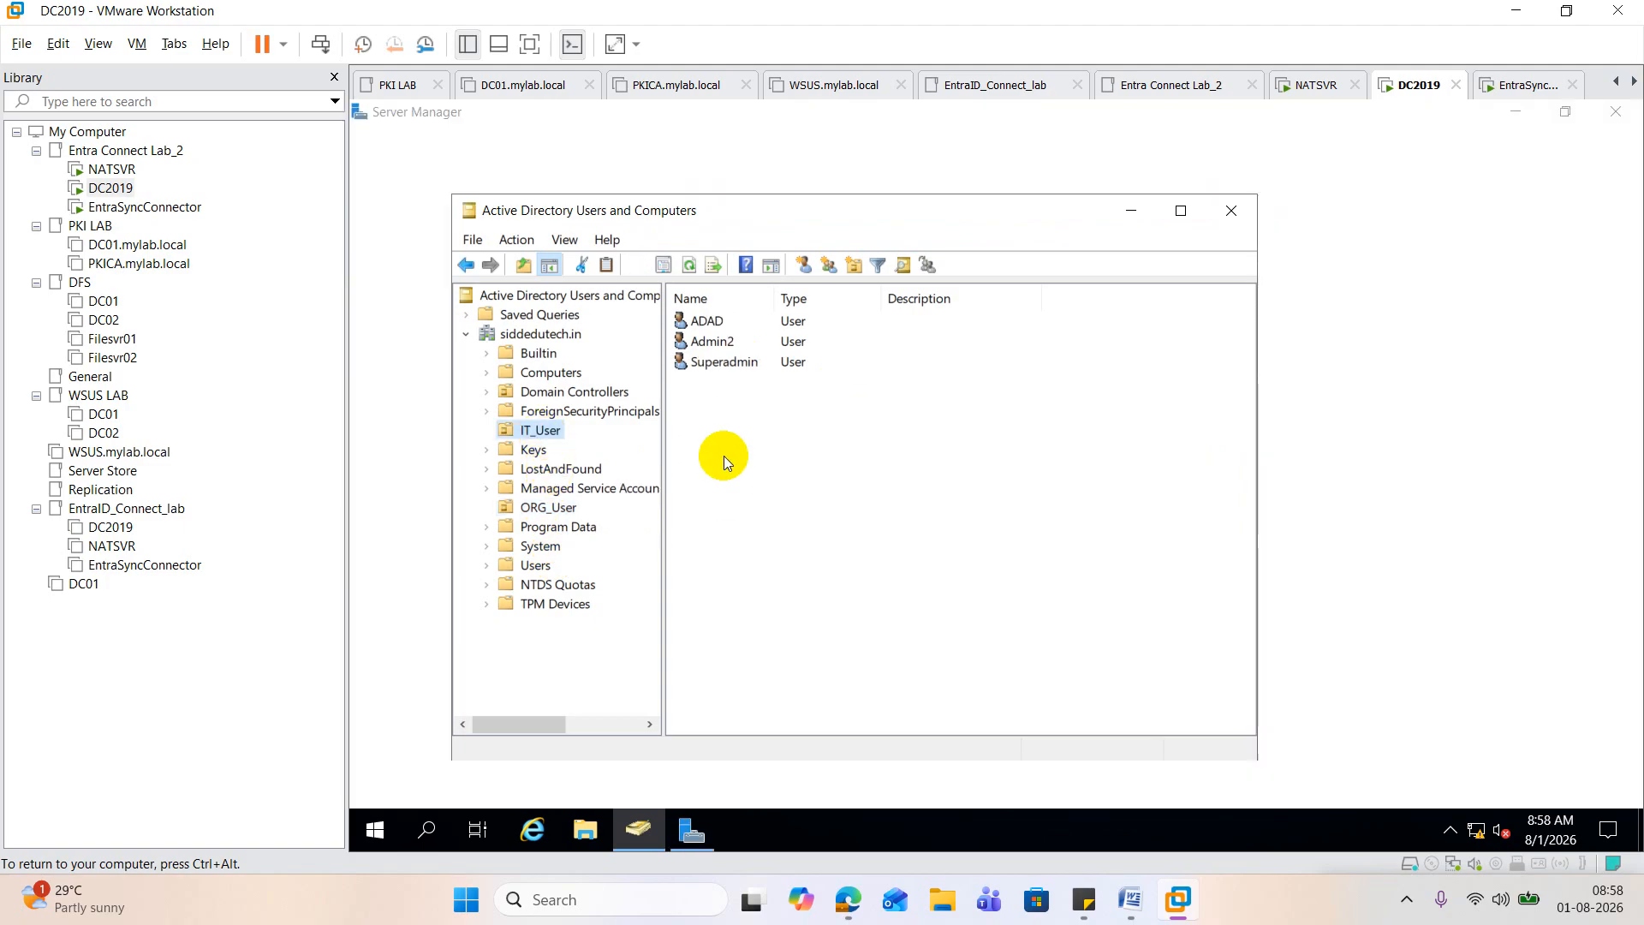
left_click(762, 362)
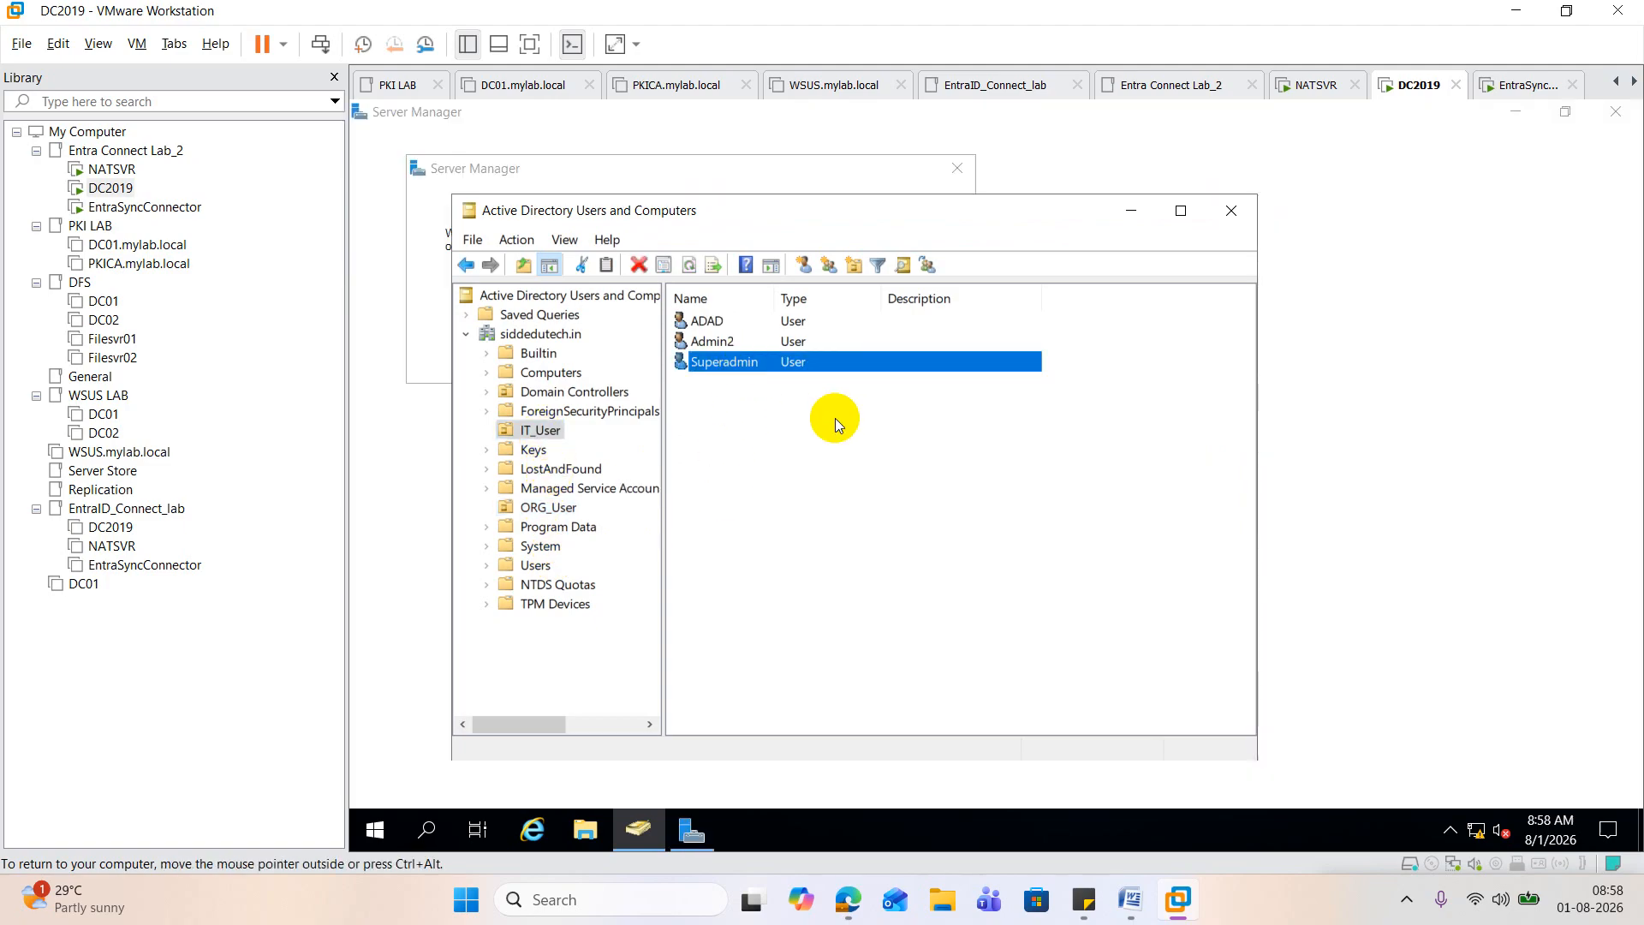
right_click(756, 362)
left_click(876, 473)
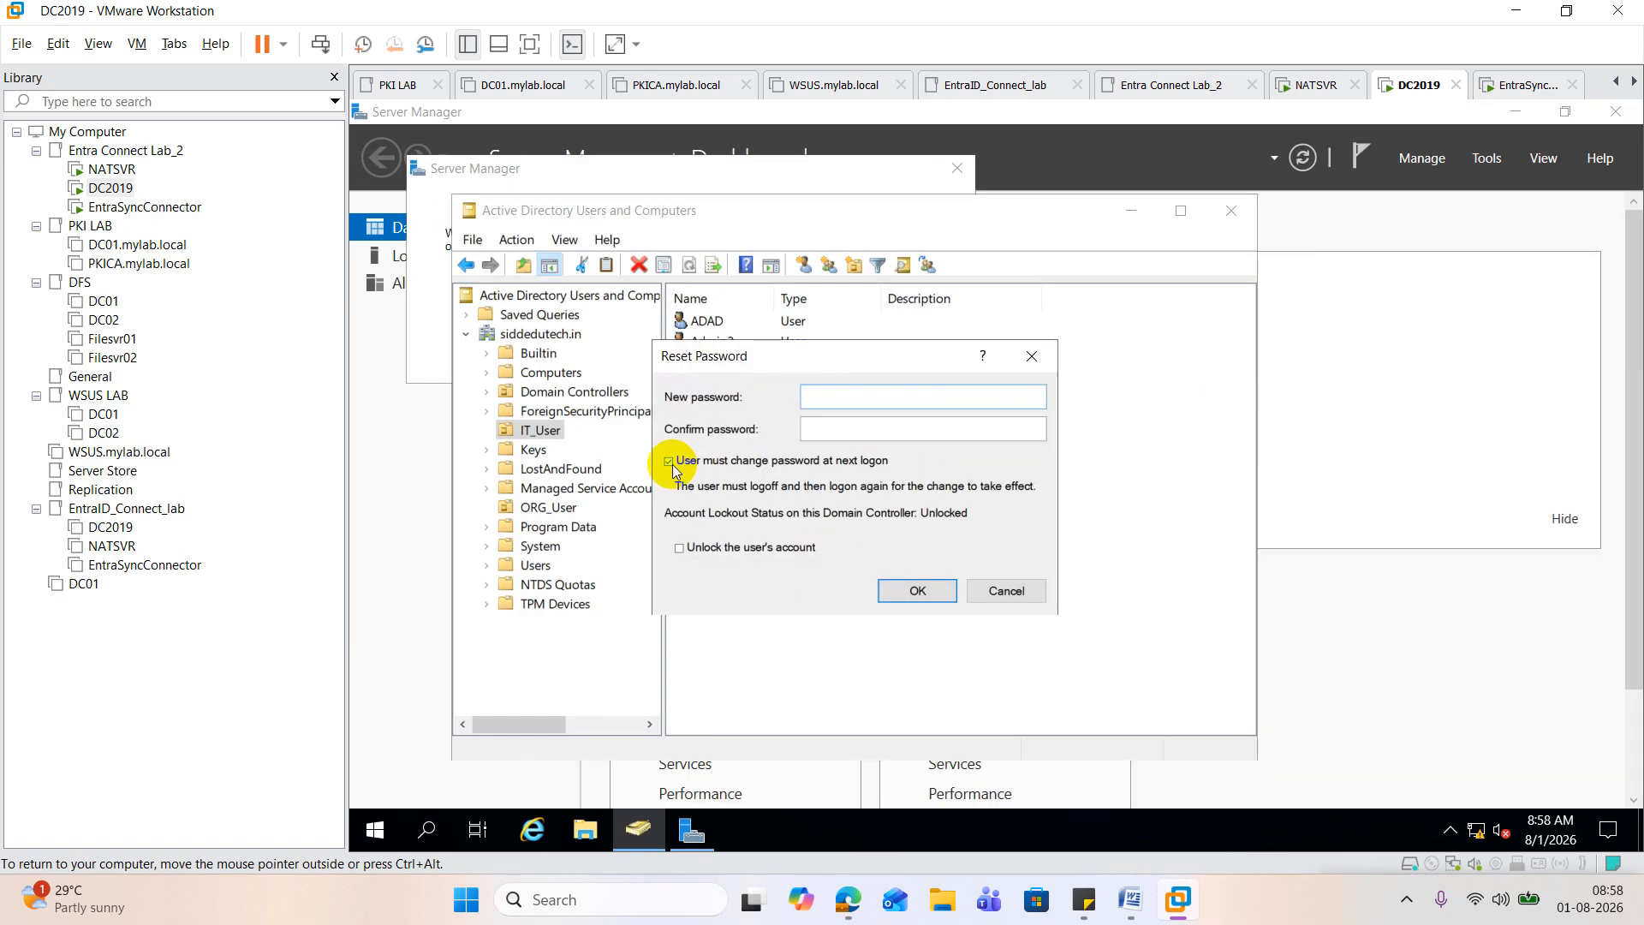
left_click(673, 465)
Step: Enter and confirm Superadmin's new password, apply the reset, and close the confirmation message
left_click(818, 398)
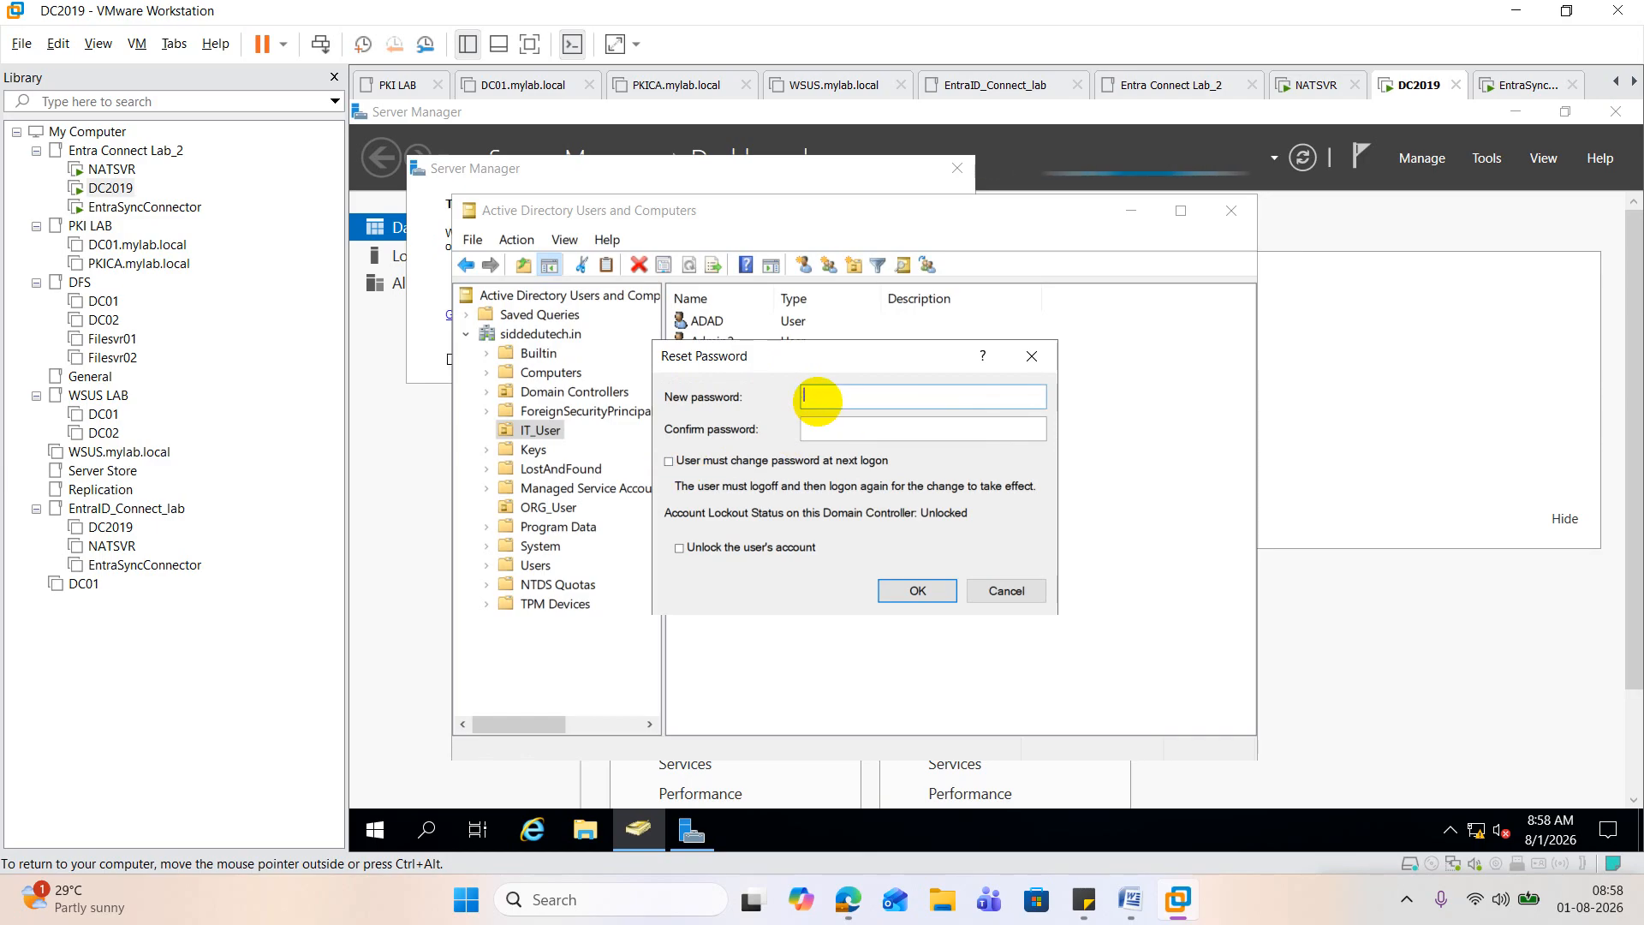
type("************")
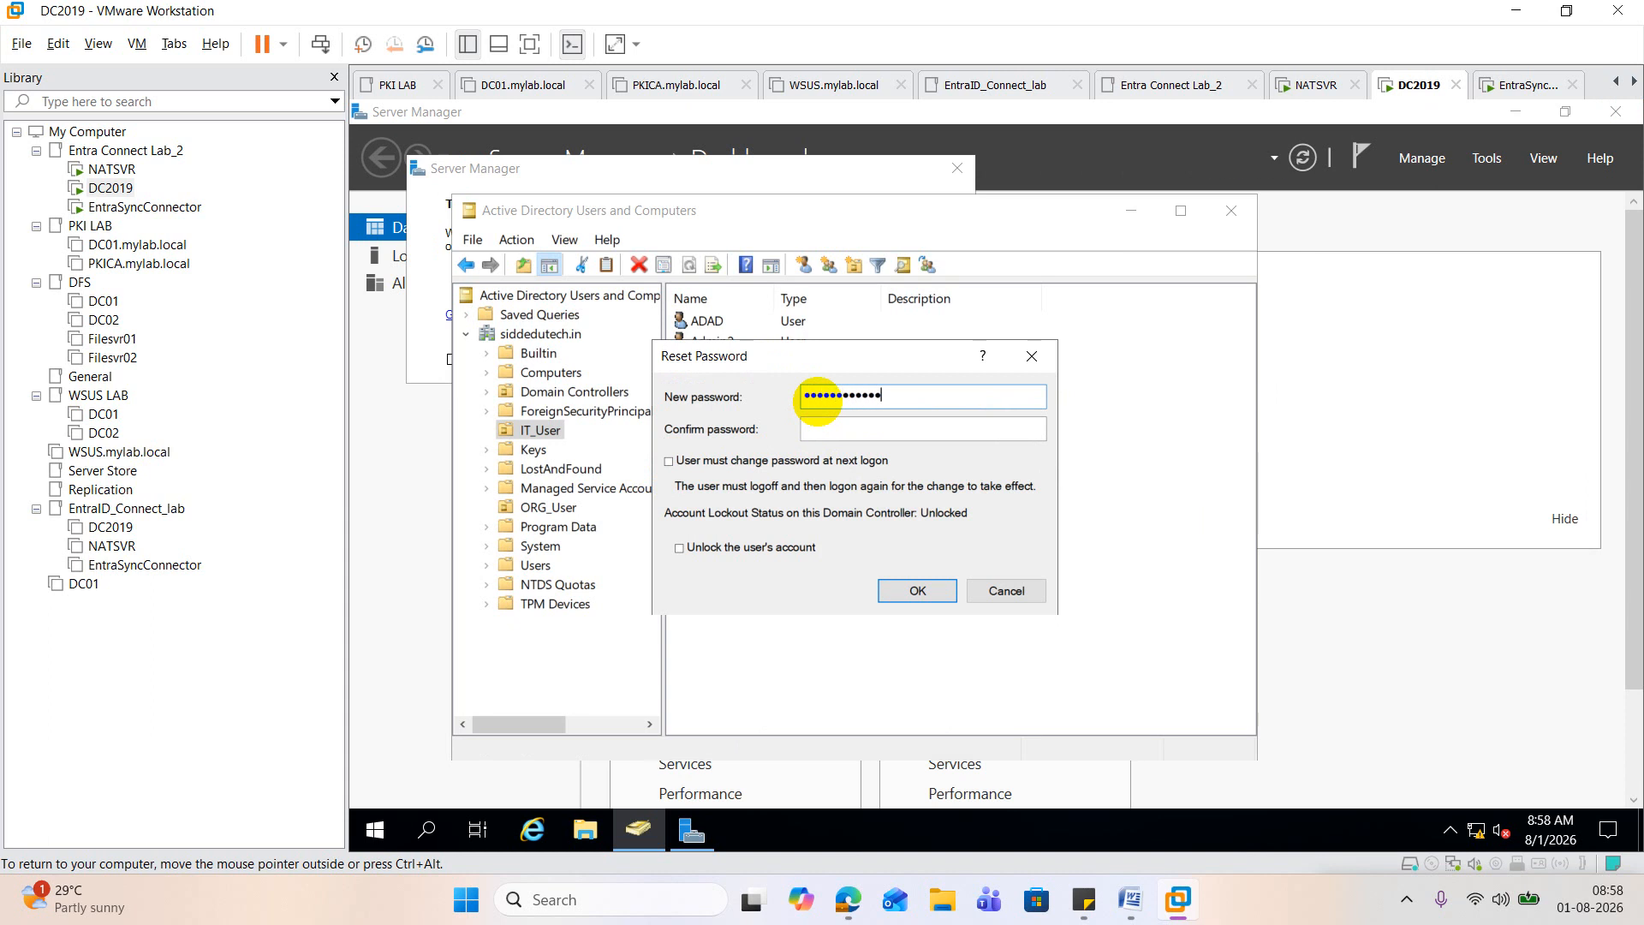
key("Tab")
type("*******")
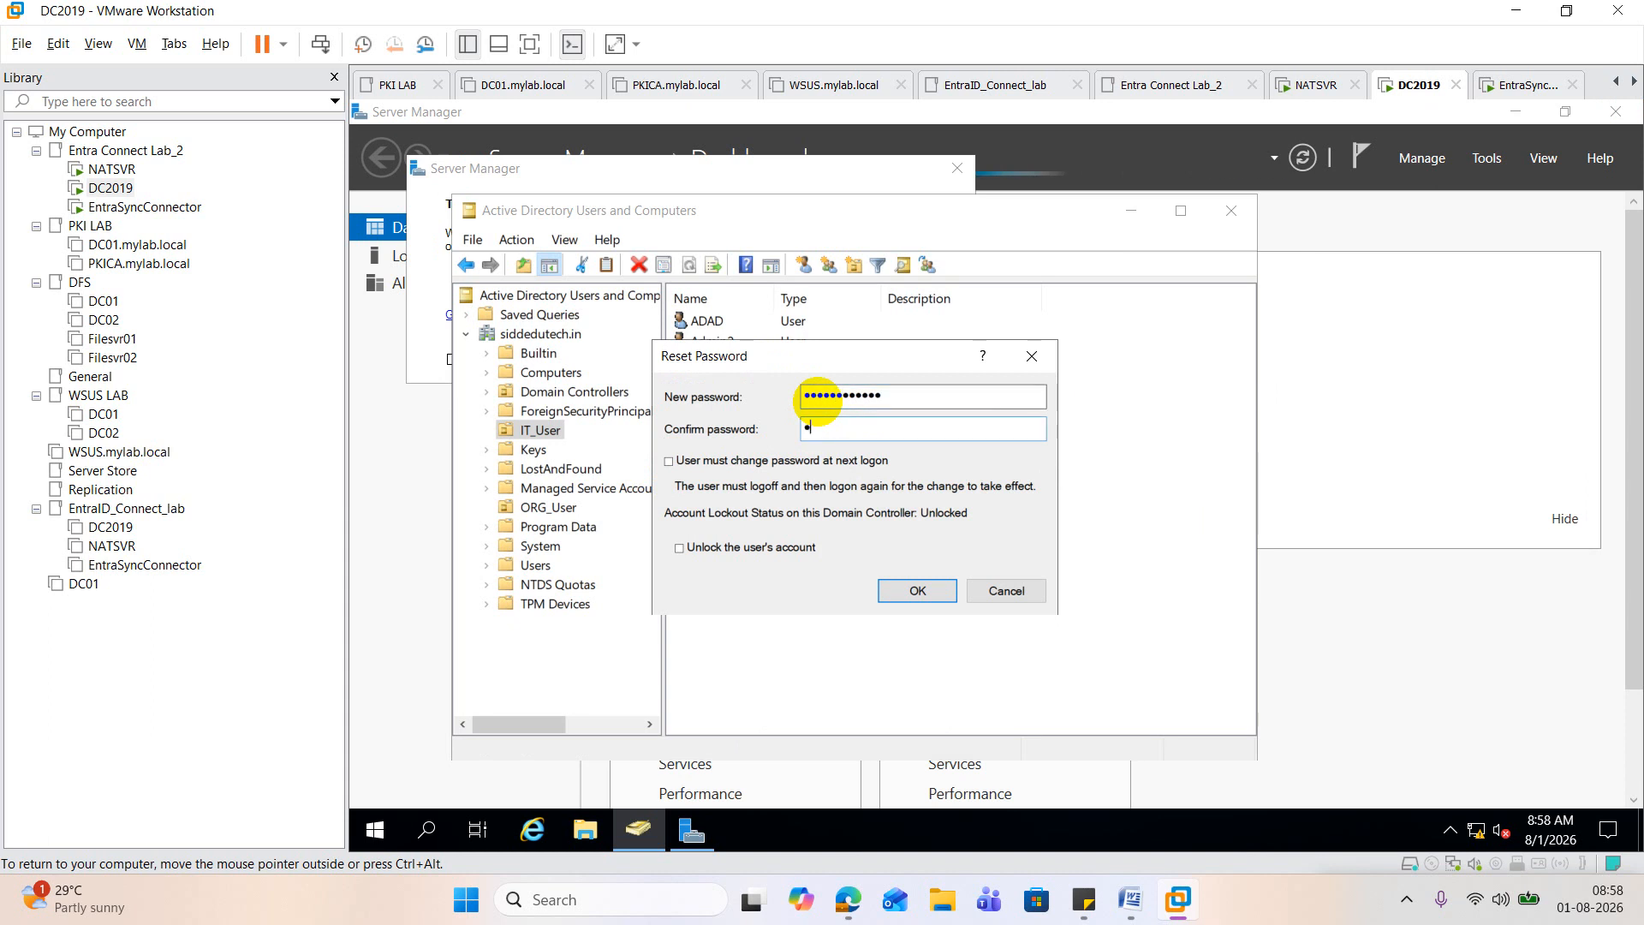
type("*****")
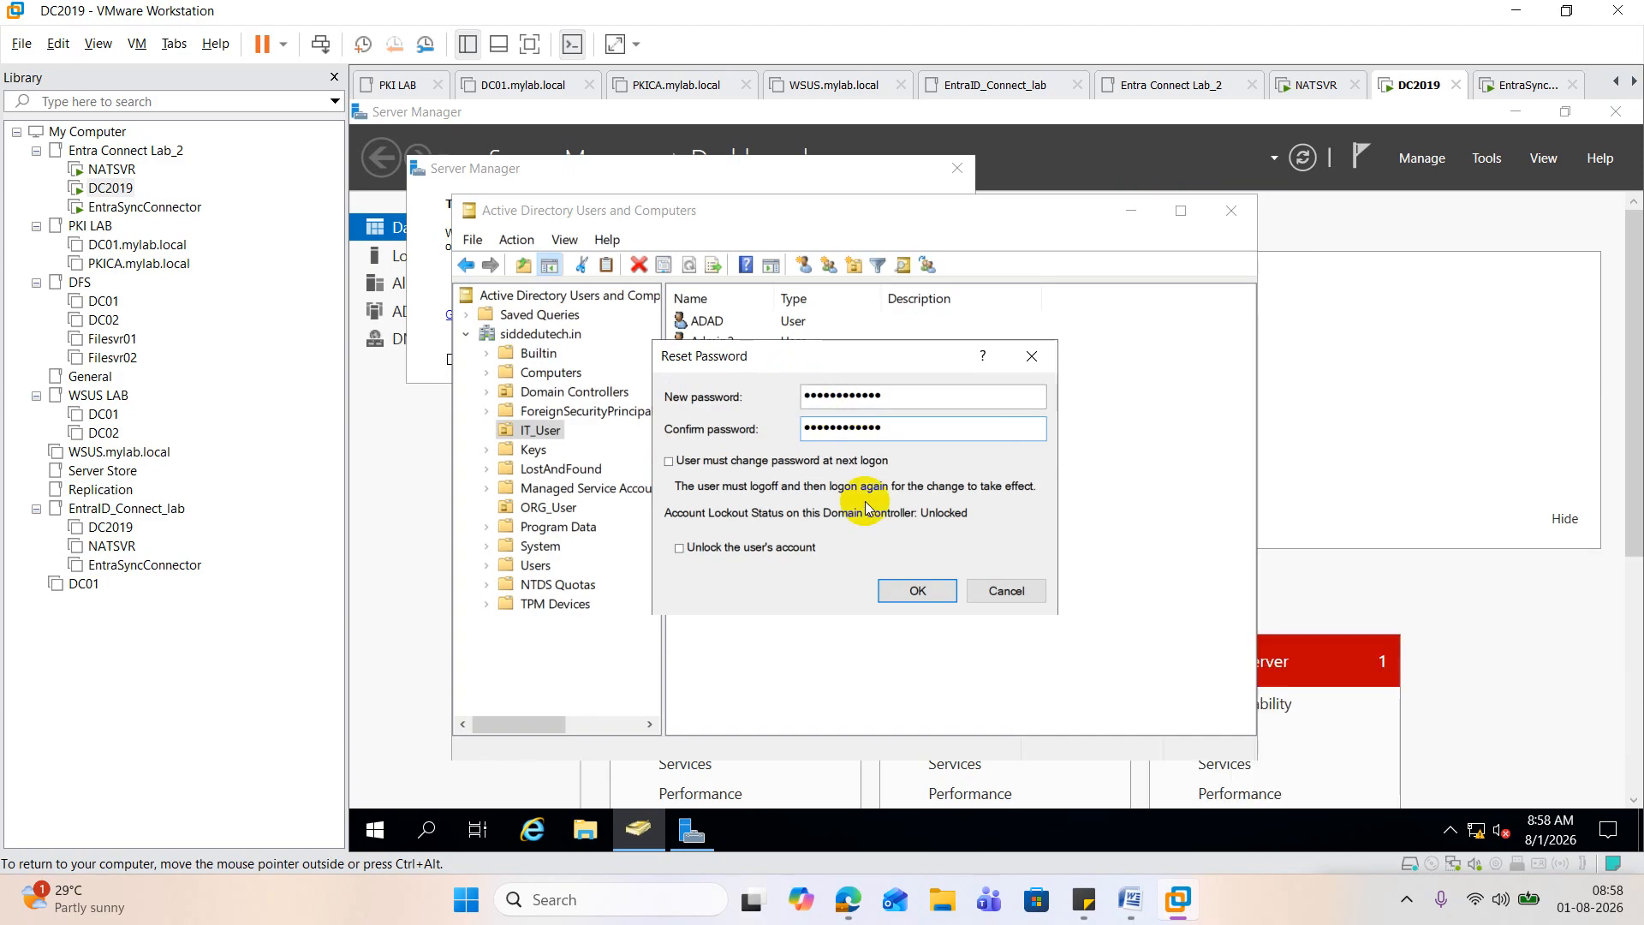
left_click(931, 591)
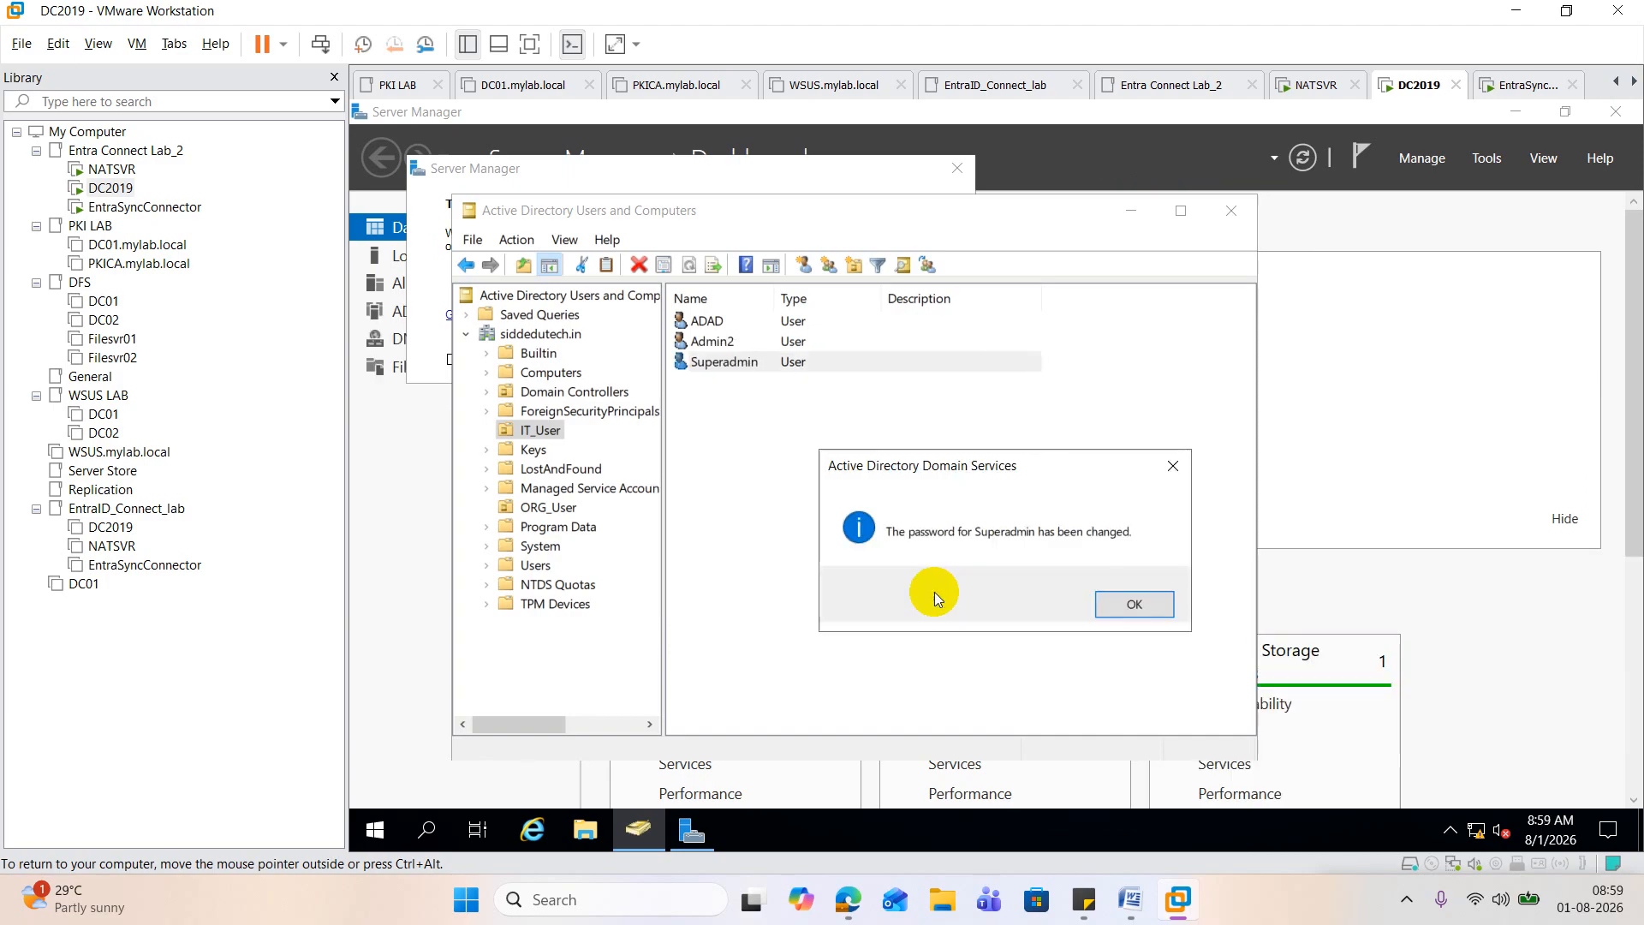
left_click(1120, 605)
mouse_move(847, 897)
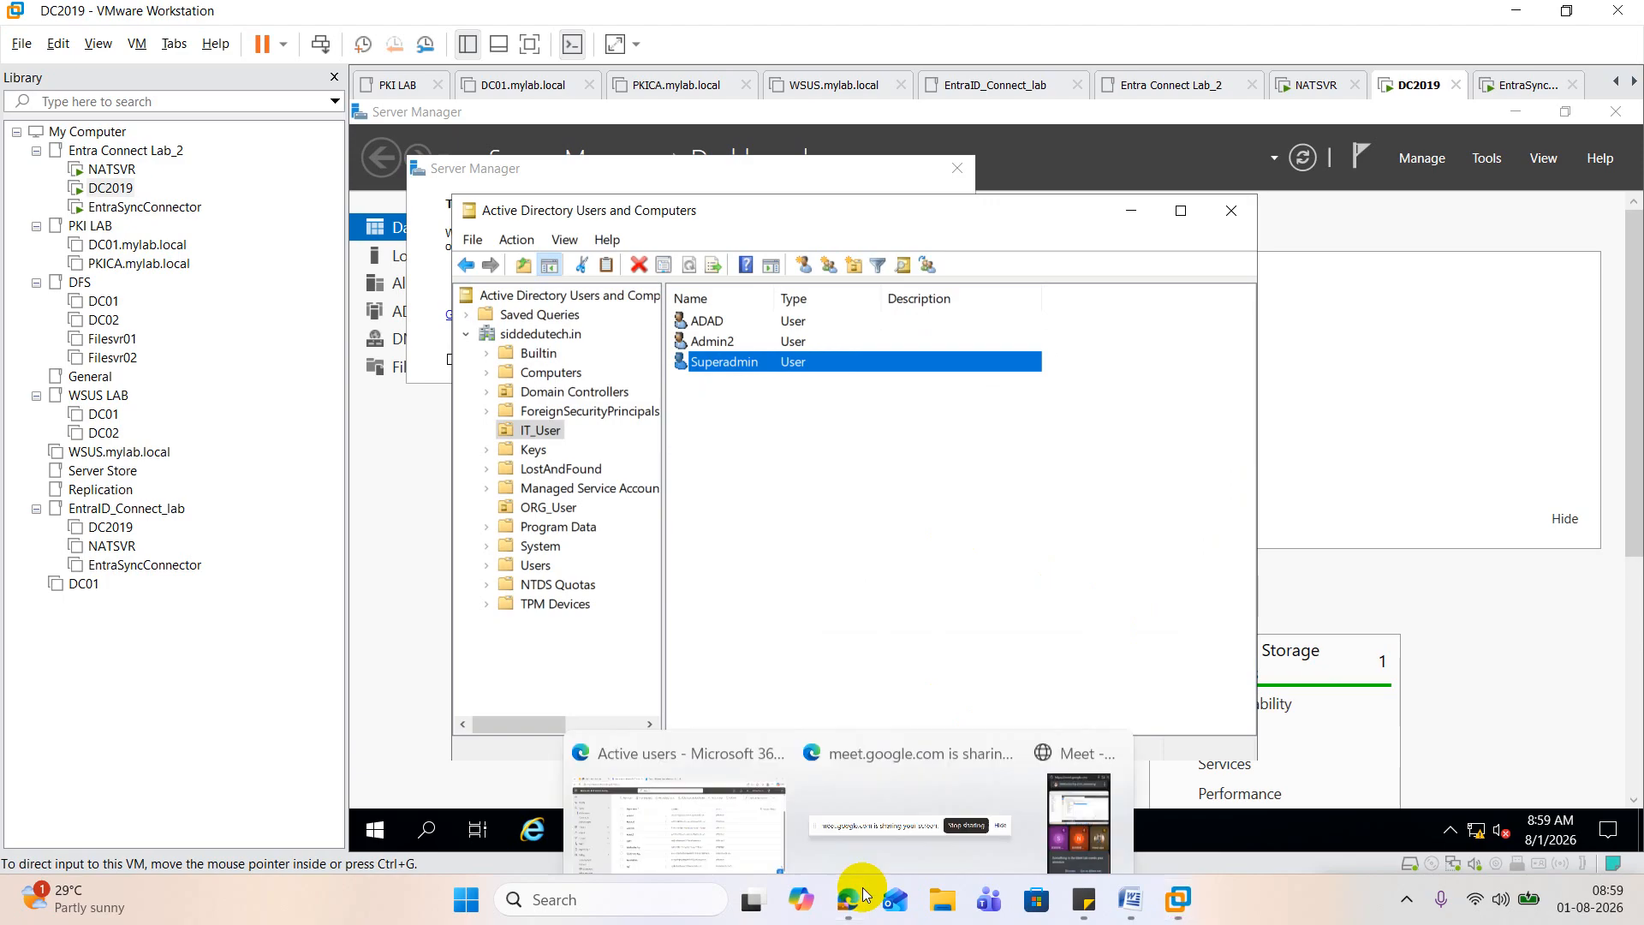
left_click(697, 800)
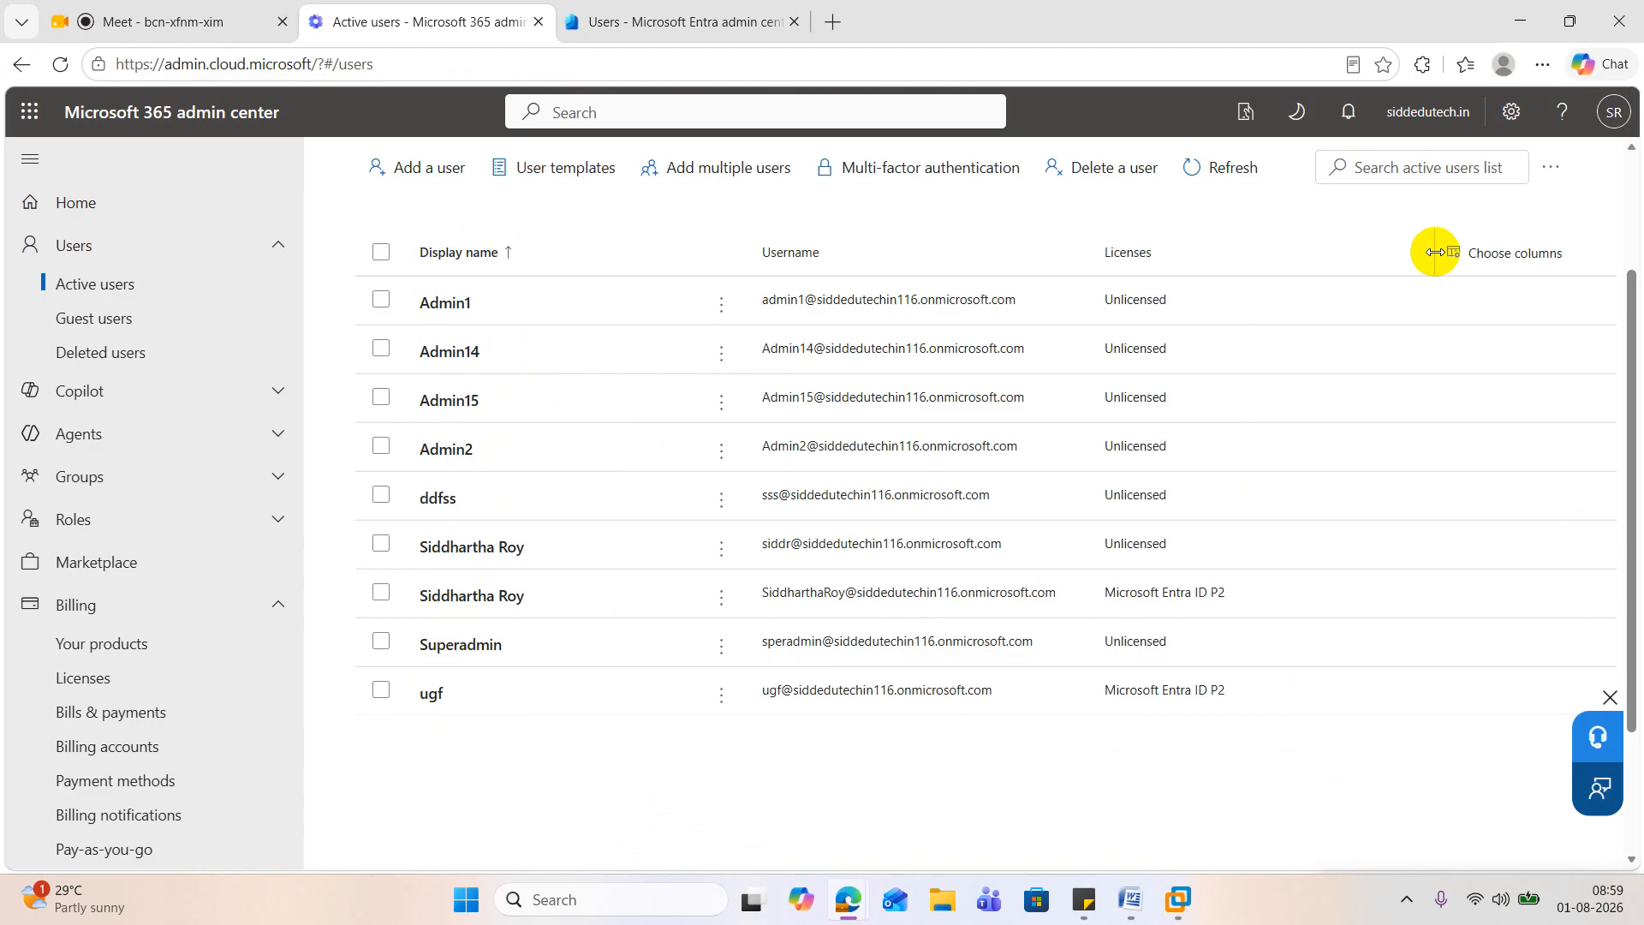
left_click(1132, 895)
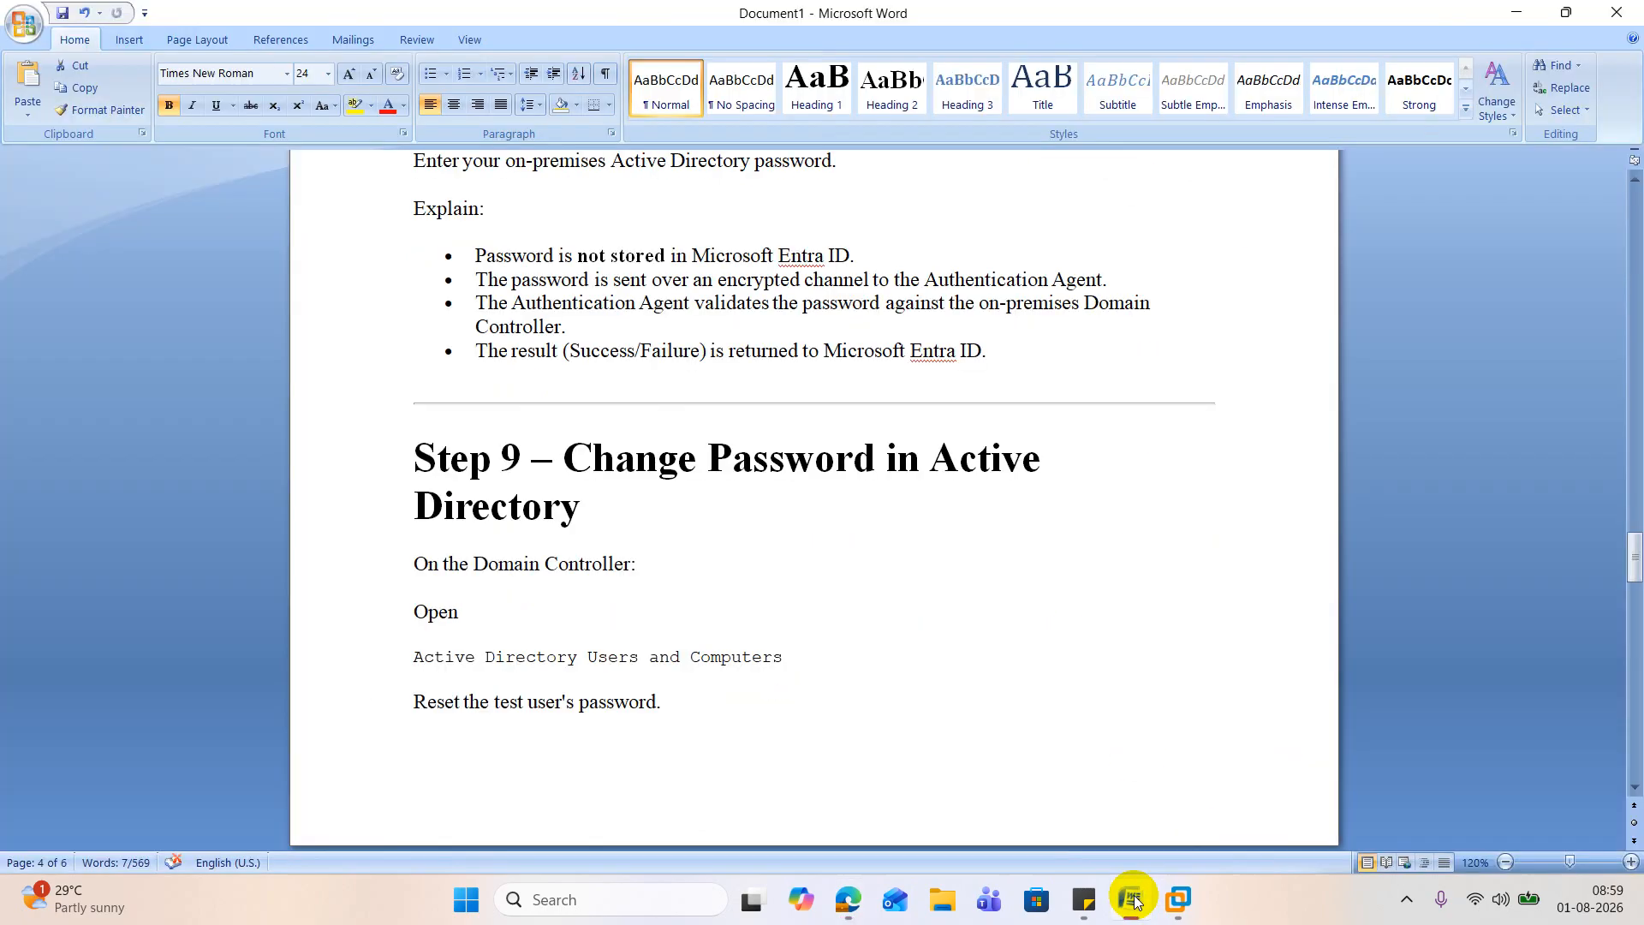
scroll(711, 604, "down", 3)
scroll(716, 594, "up", 1)
scroll(716, 596, "up", 3)
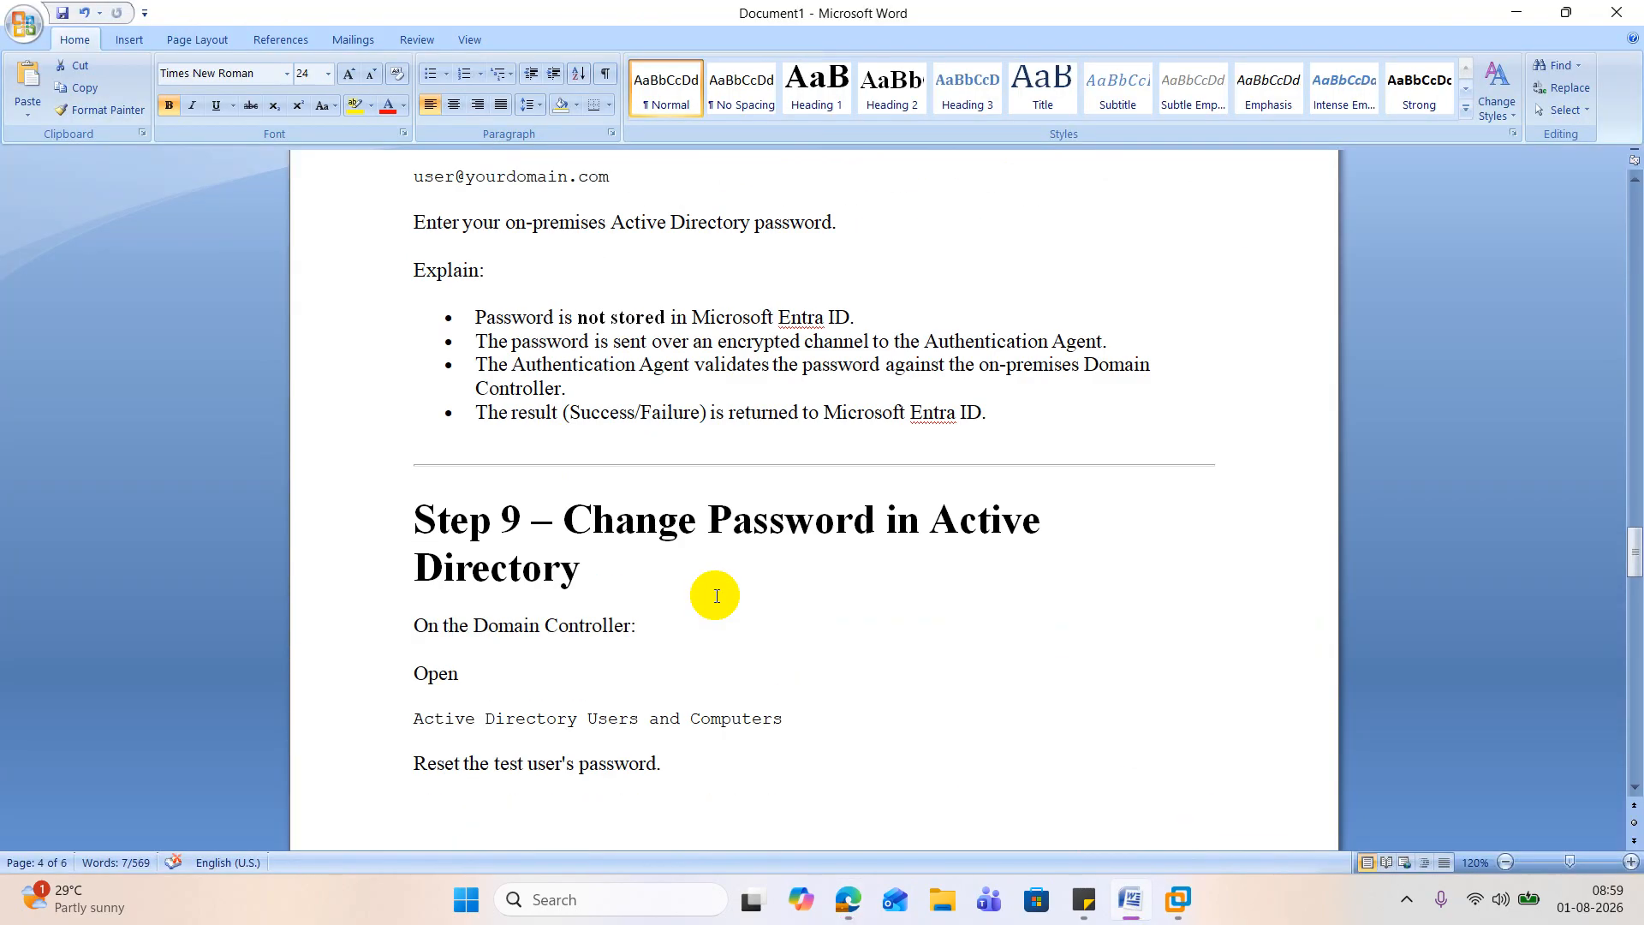
scroll(718, 596, "down", 15)
scroll(719, 596, "down", 3)
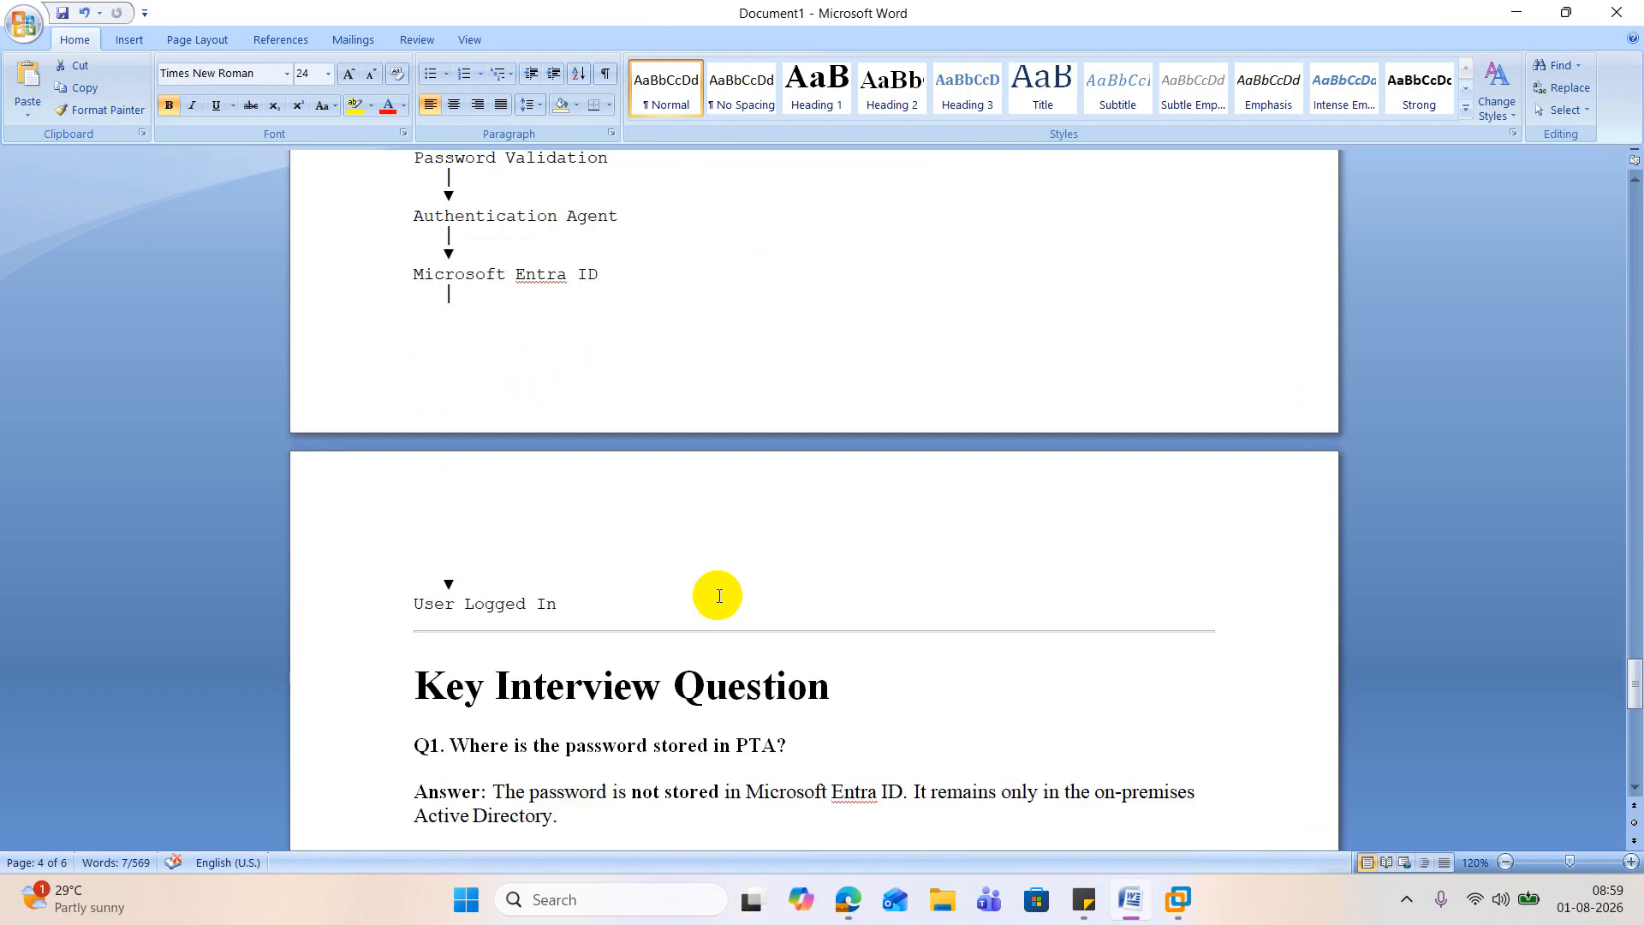
scroll(718, 594, "up", 18)
scroll(719, 592, "up", 3)
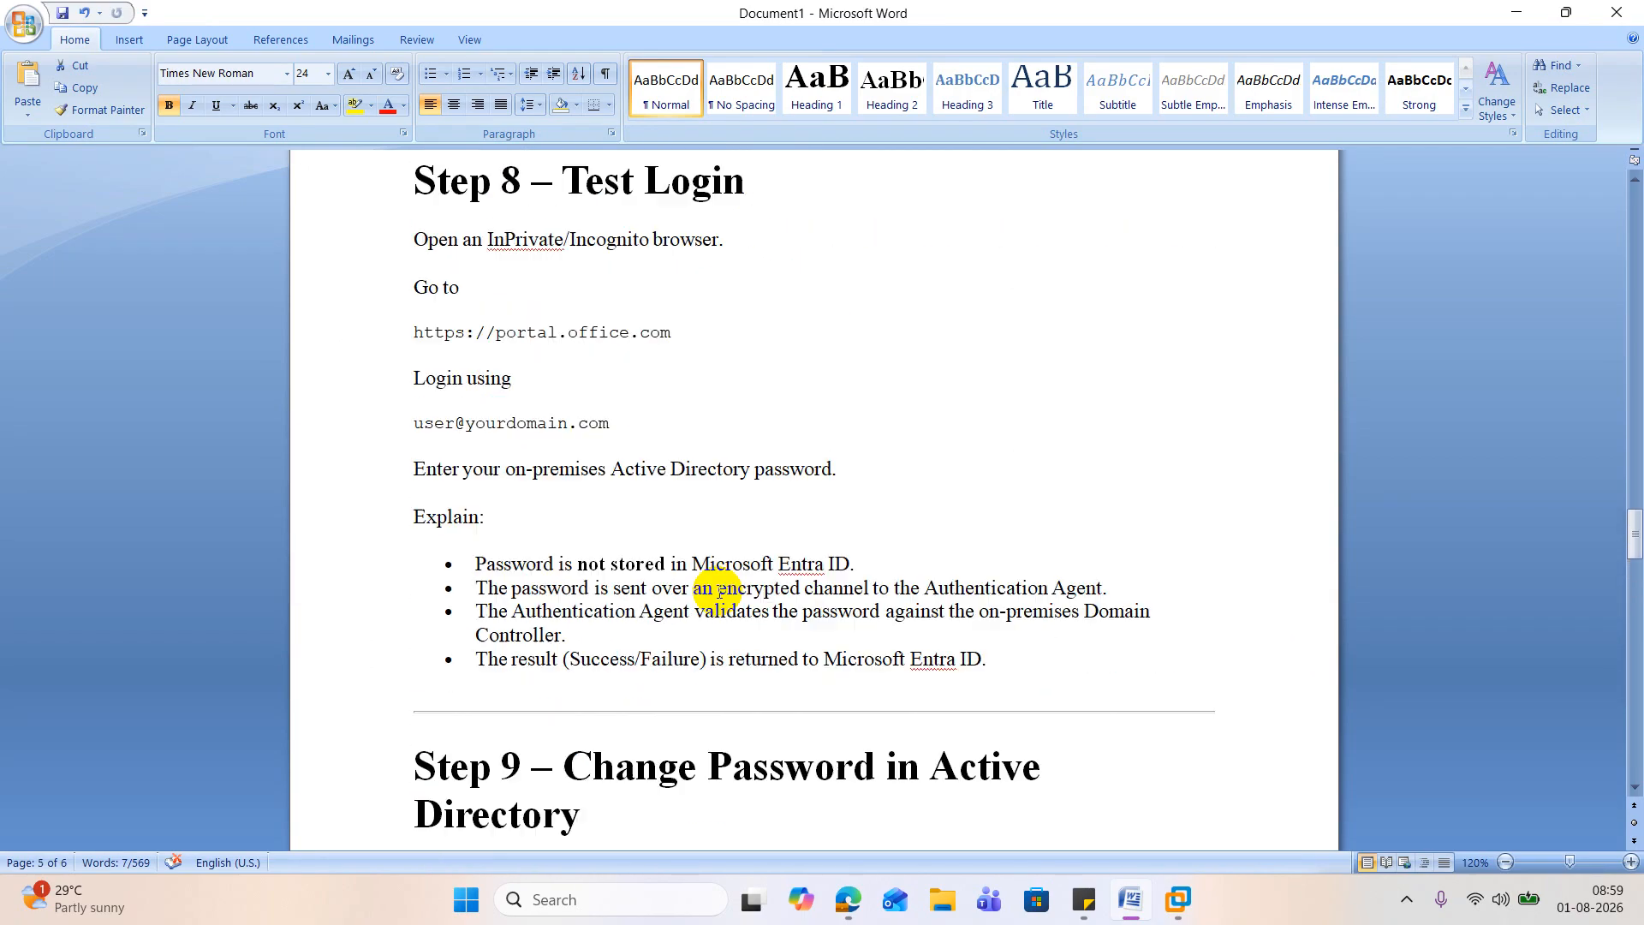
left_click_drag(414, 332, 693, 330)
key("ctrl+c")
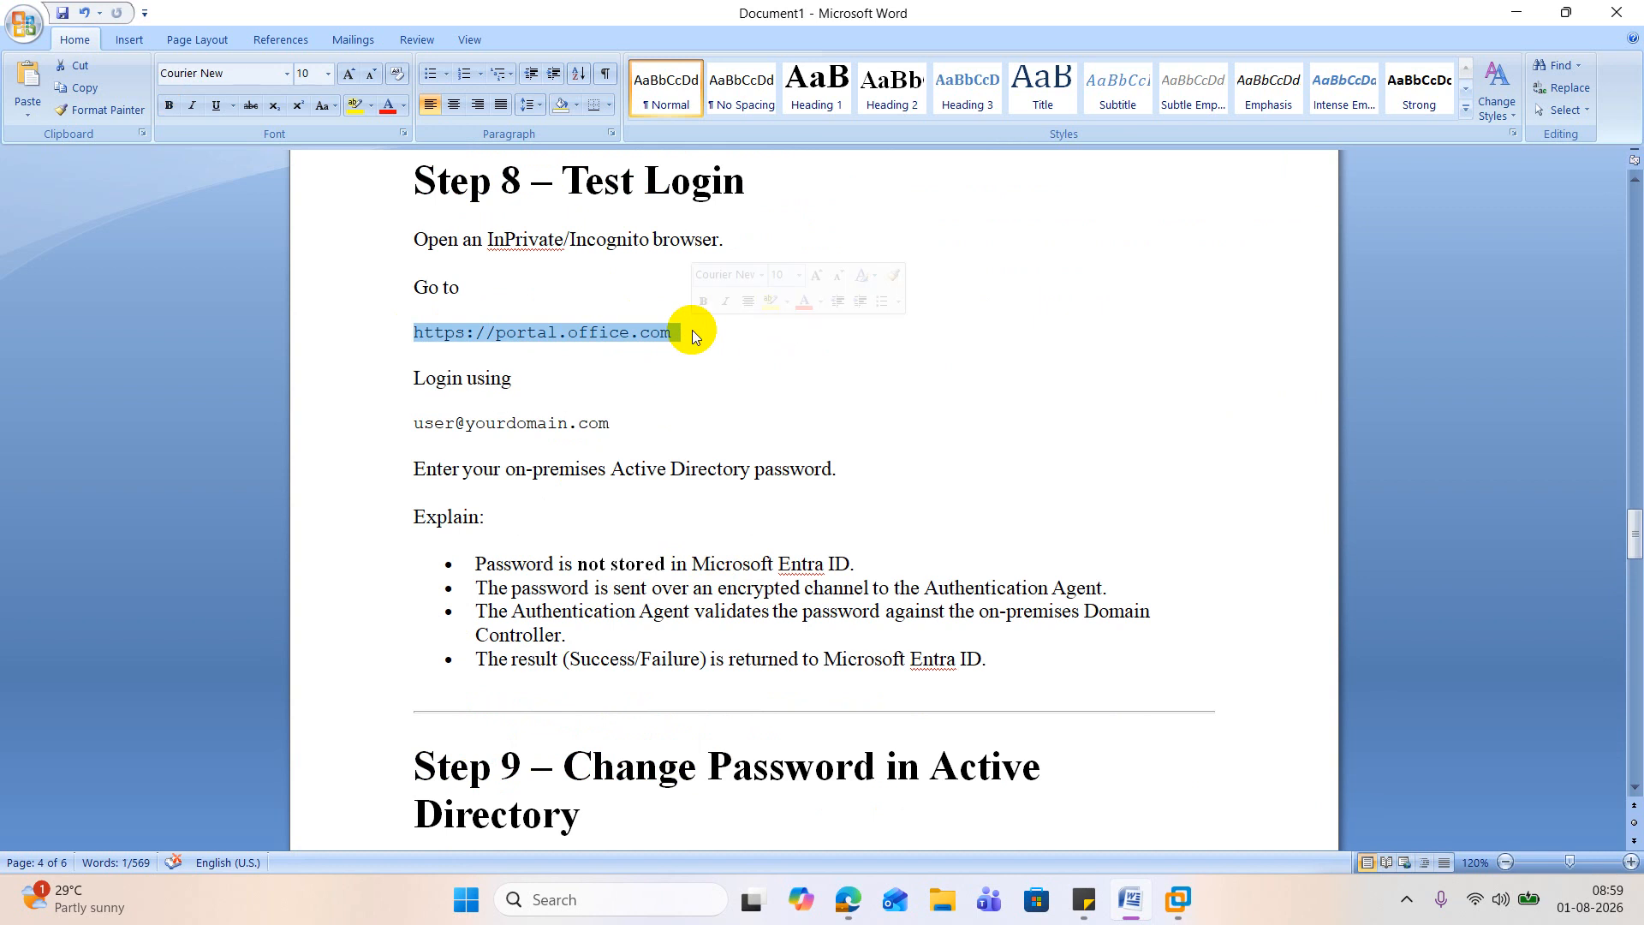
left_click(1520, 13)
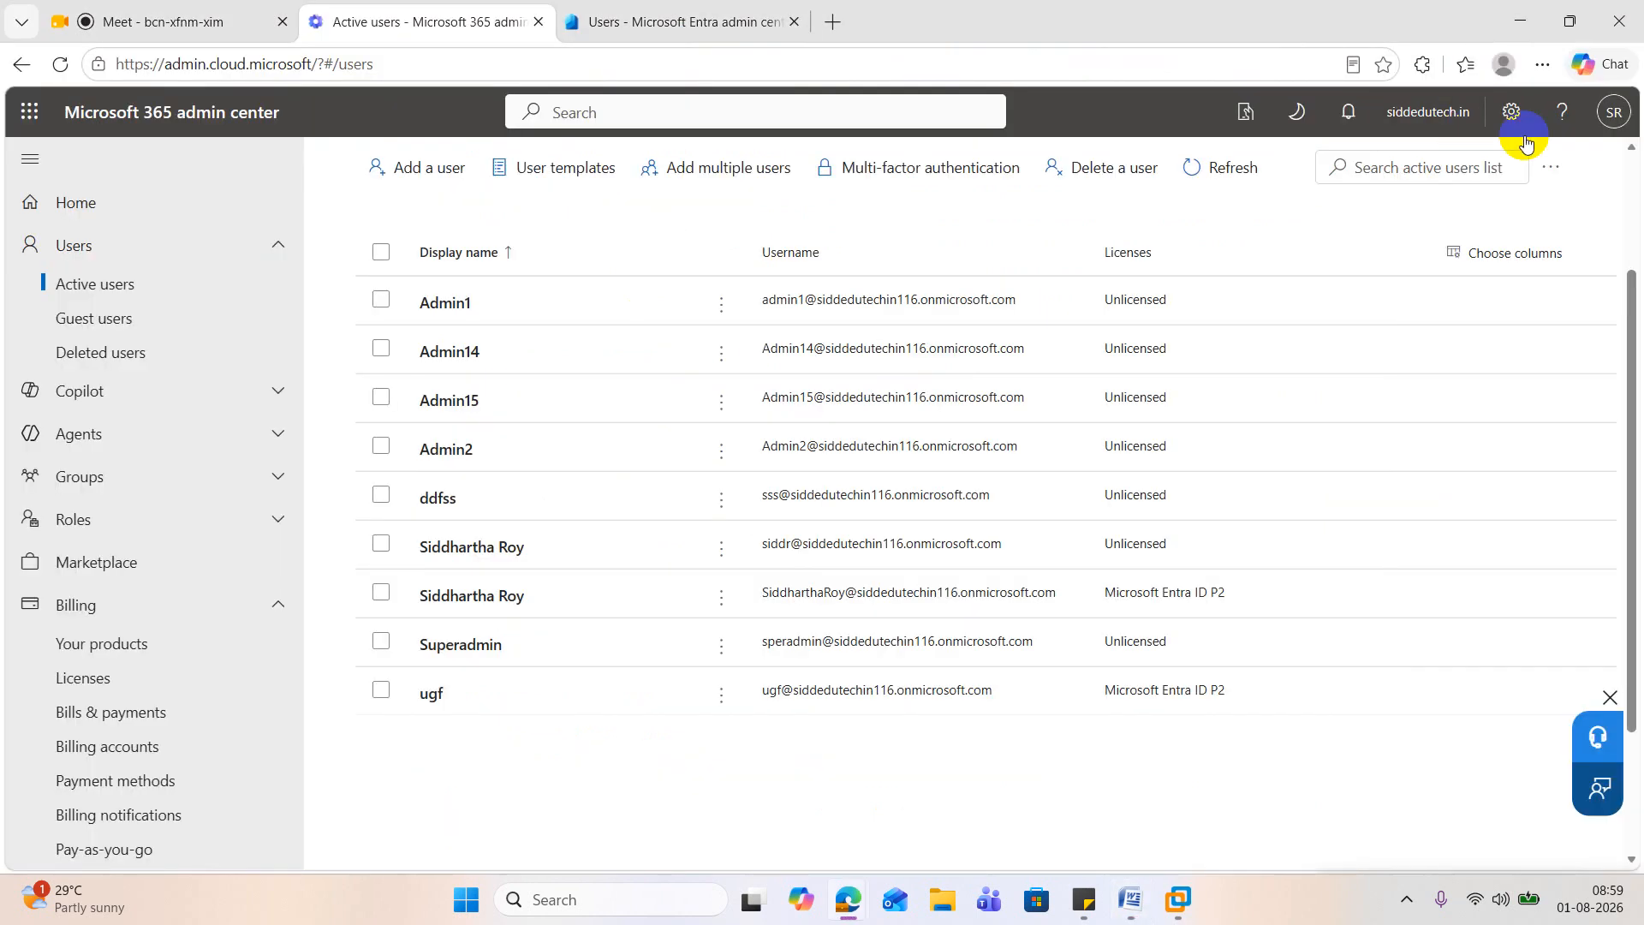
left_click(1541, 64)
left_click(1297, 182)
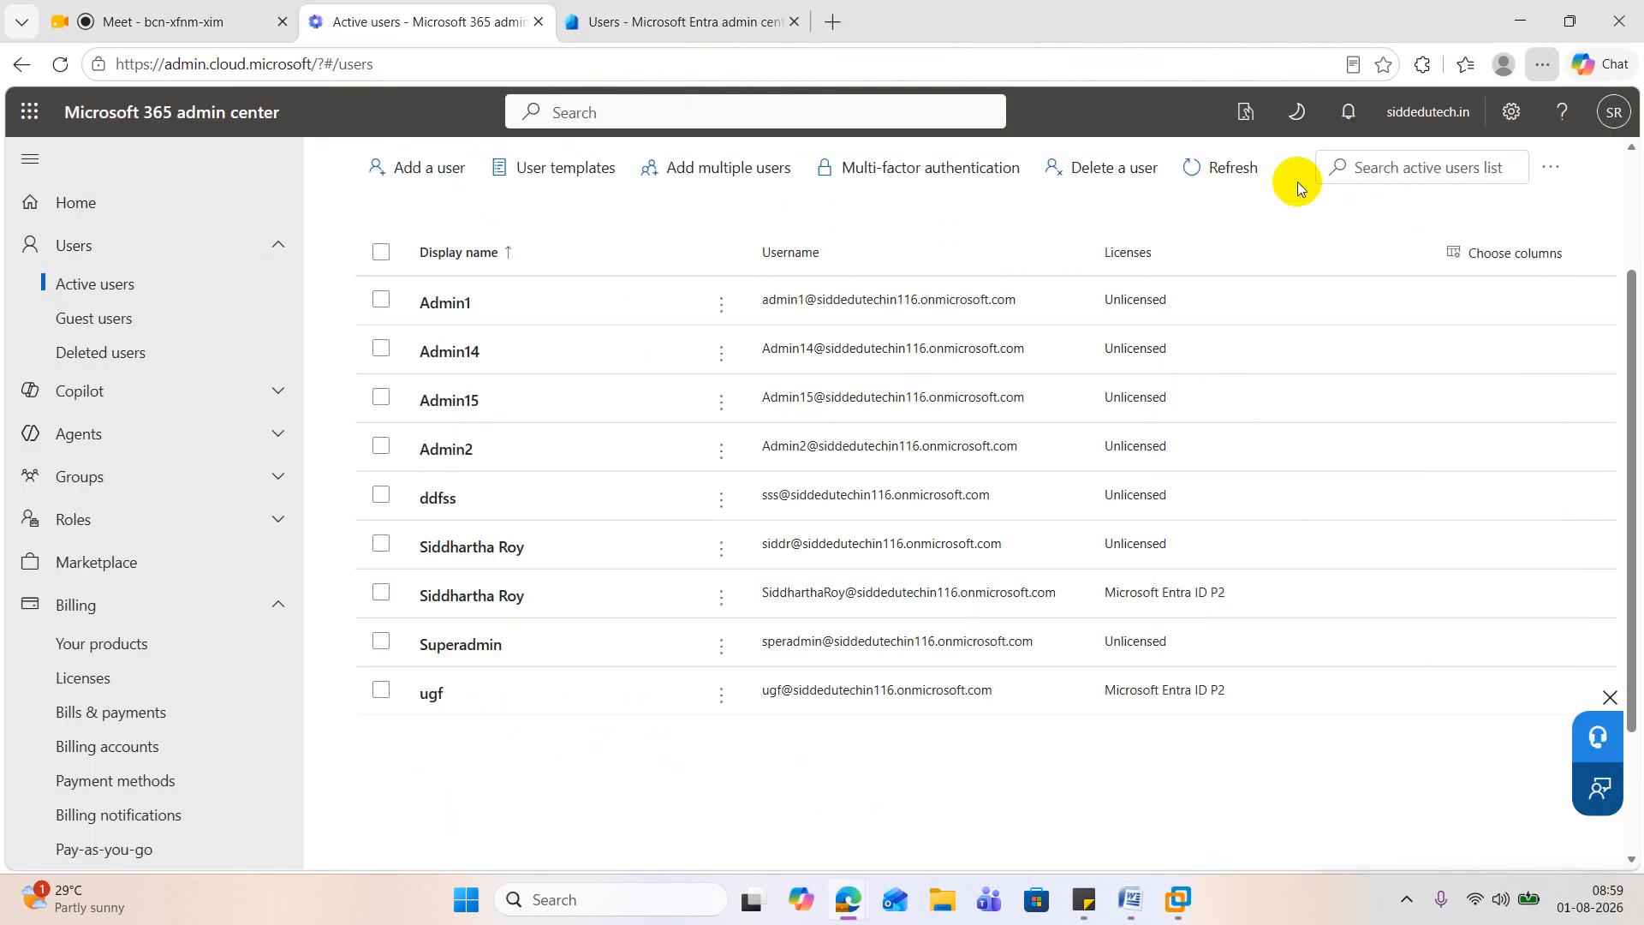
key("ctrl+v")
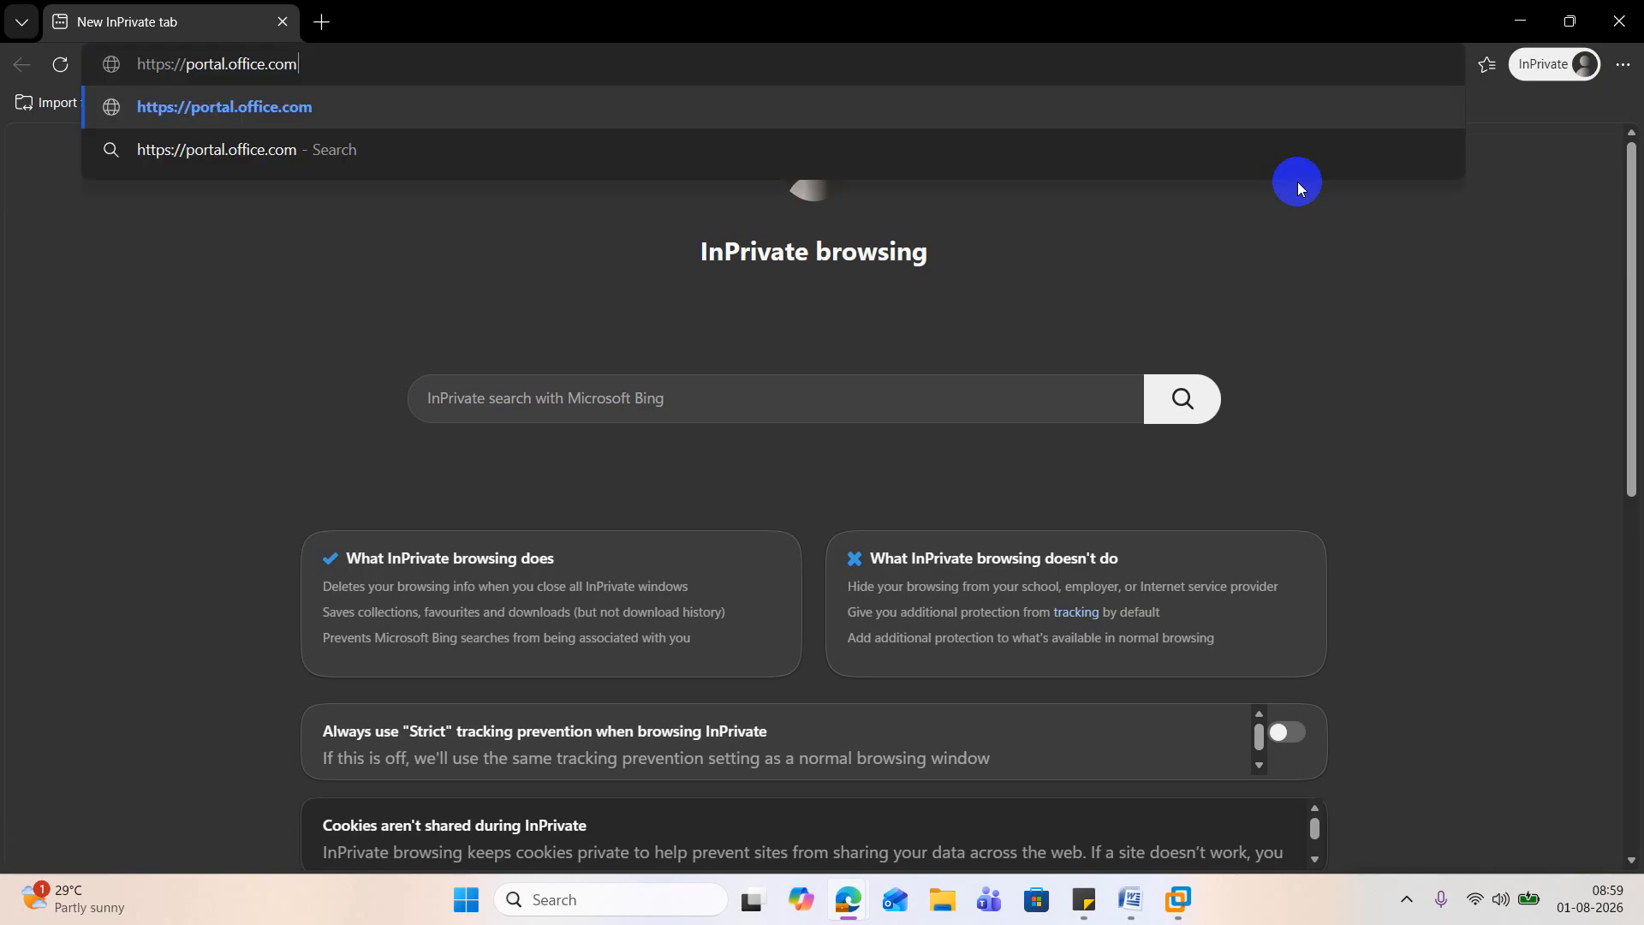
key("Return")
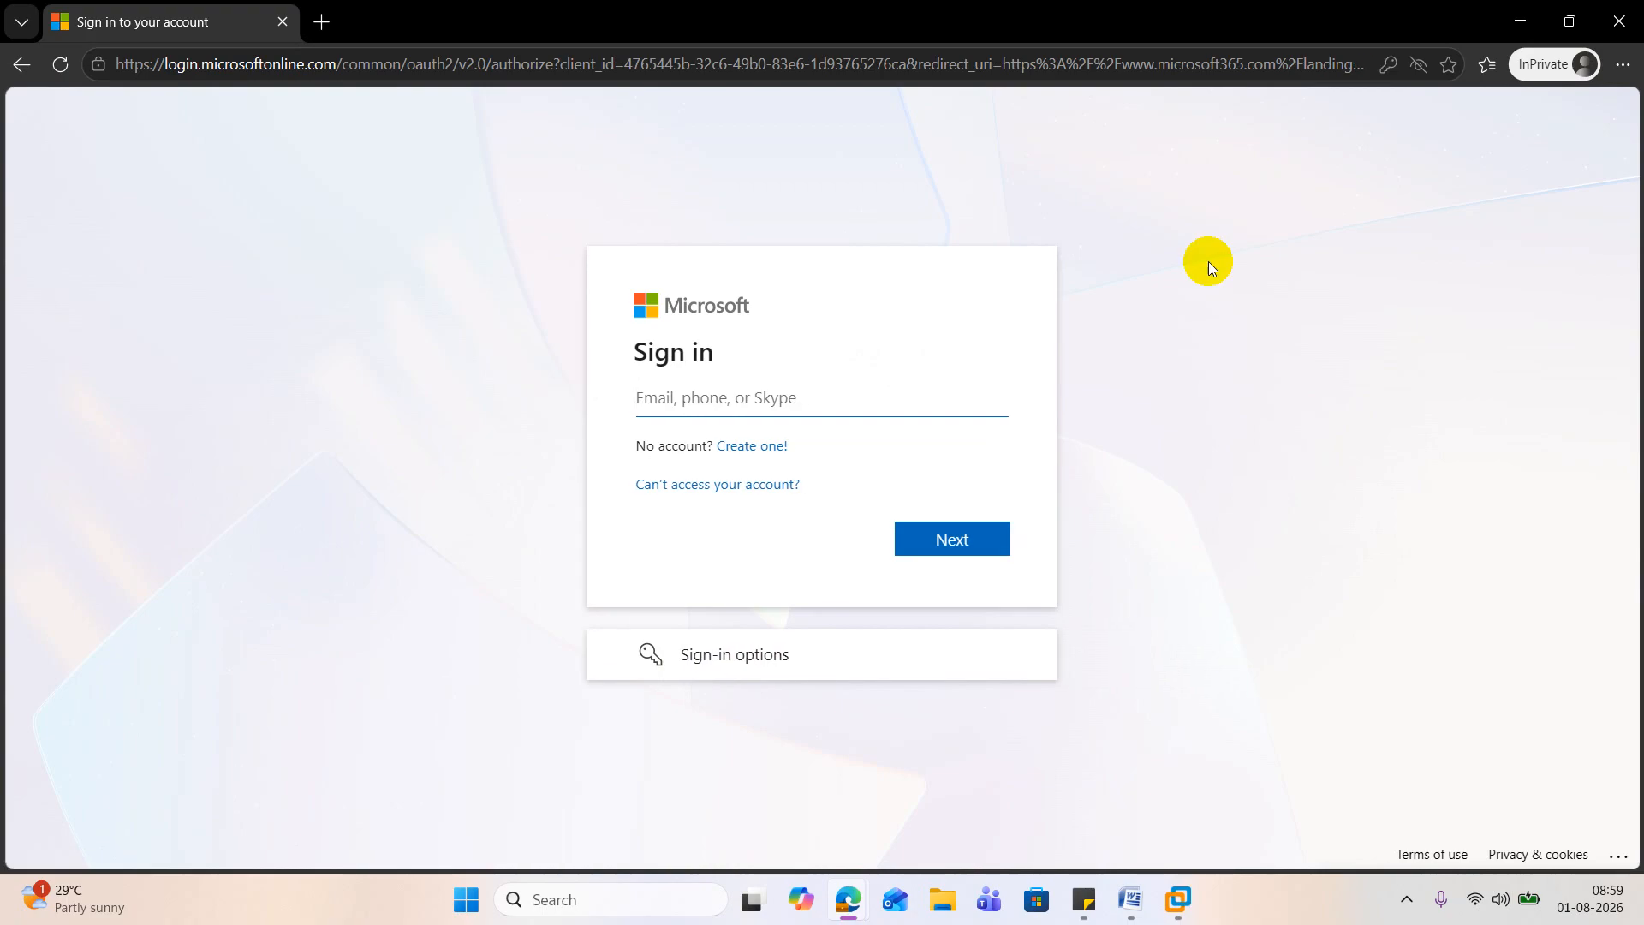
left_click(842, 897)
left_click(599, 783)
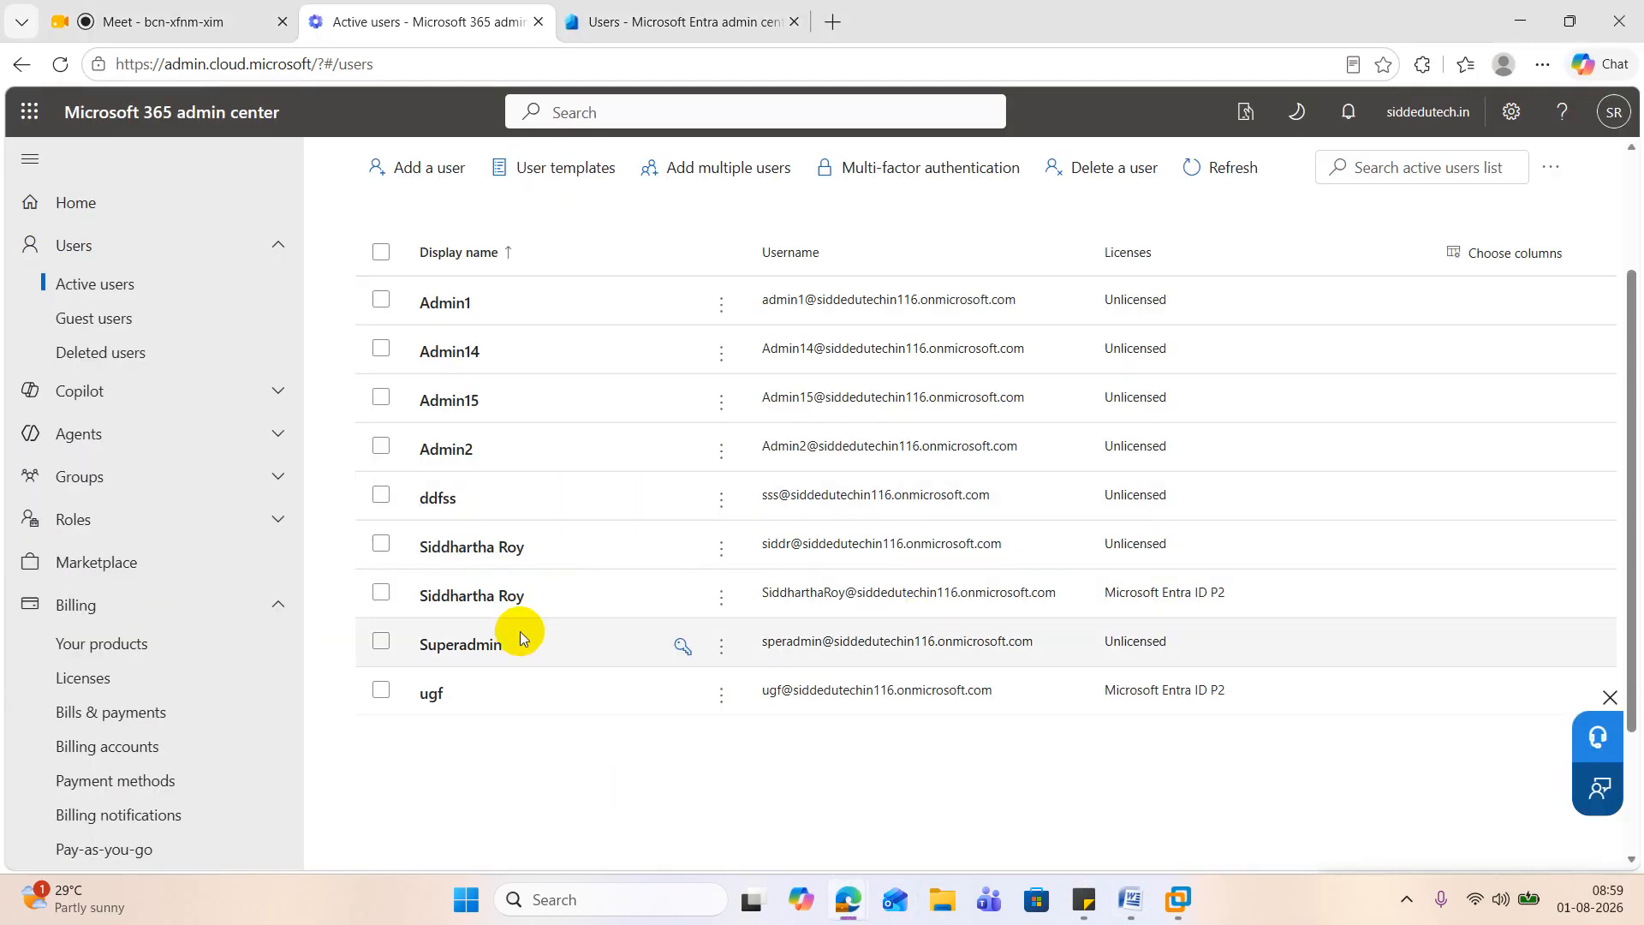
left_click(762, 643)
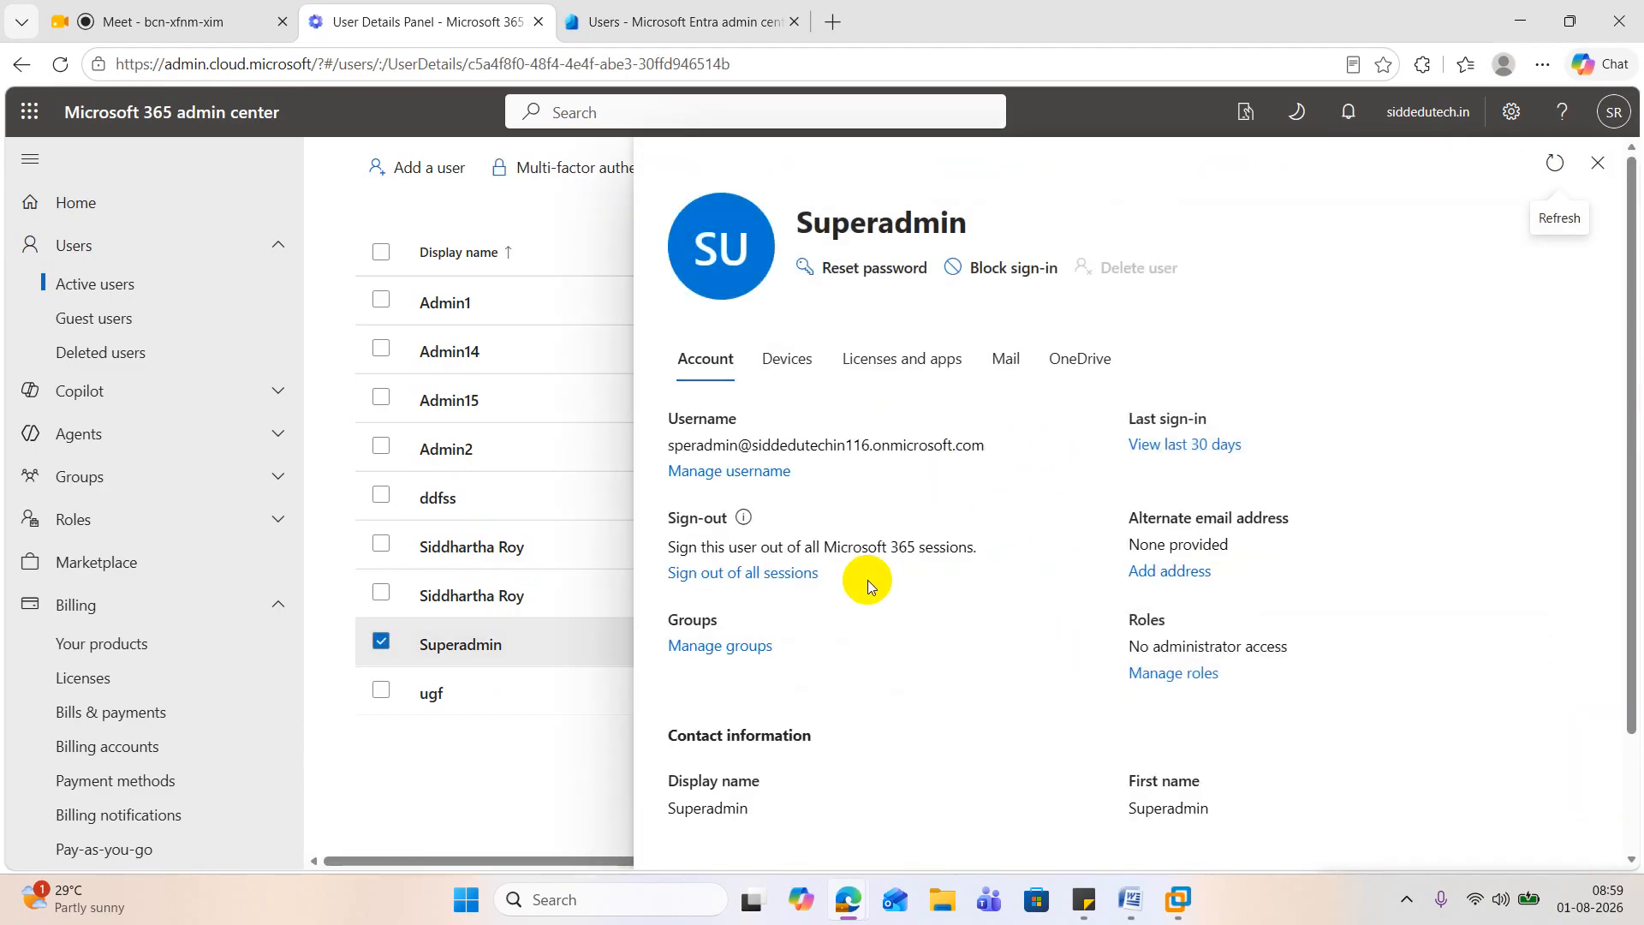
scroll(908, 484, "down", 2)
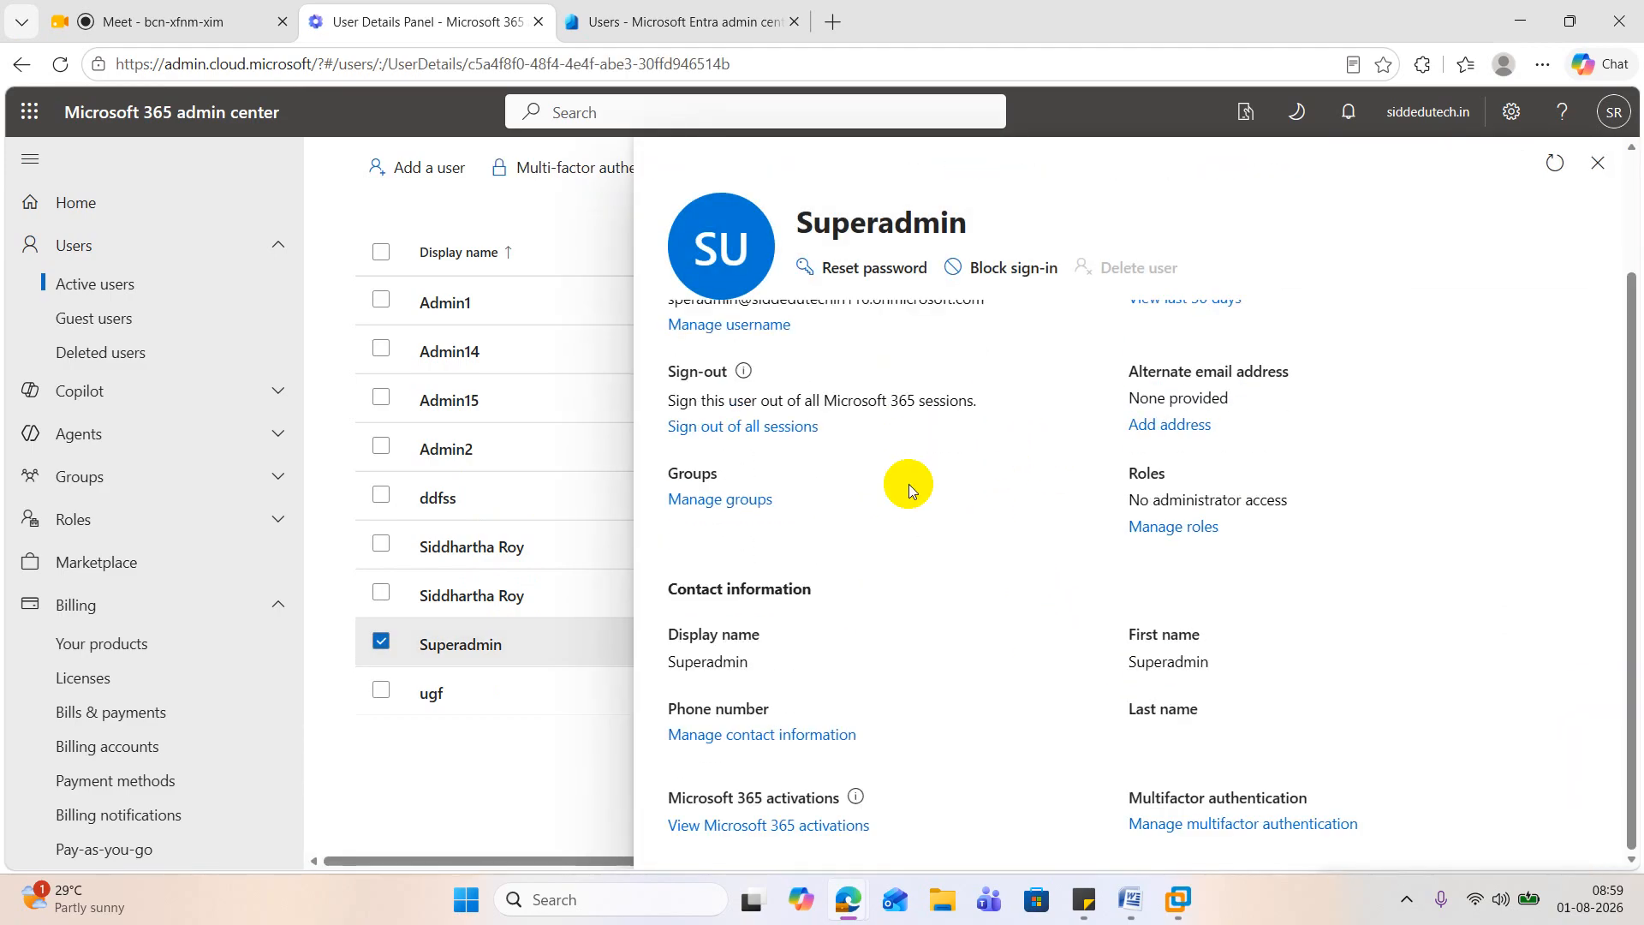
scroll(1006, 564, "up", 2)
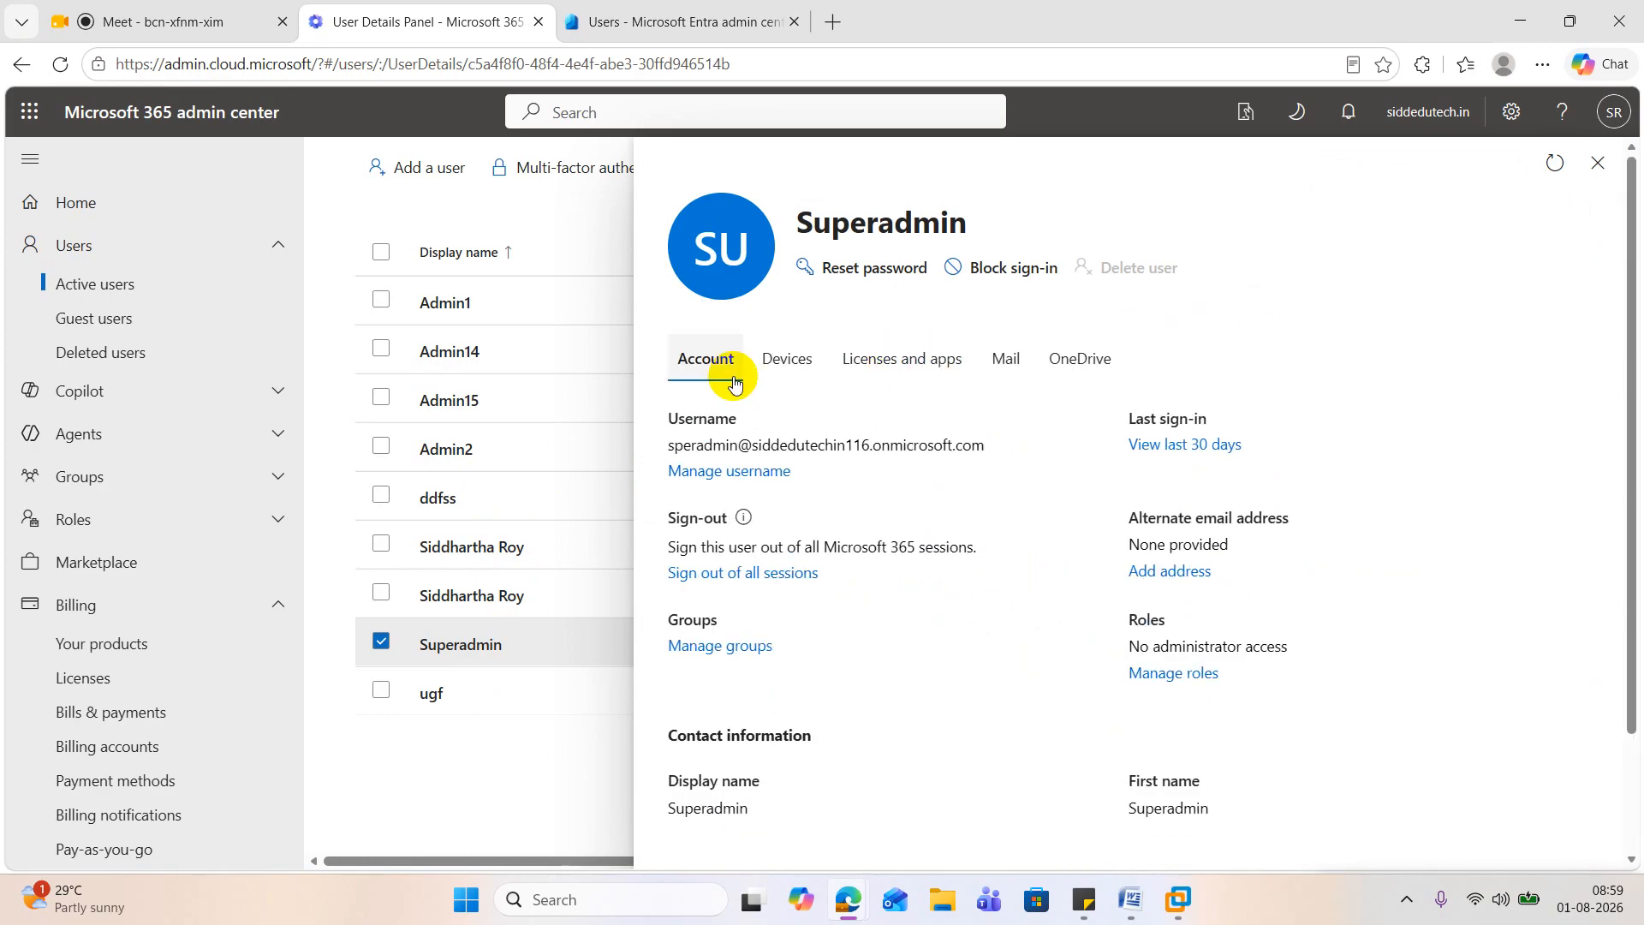
left_click_drag(985, 446, 670, 446)
key("ctrl+c")
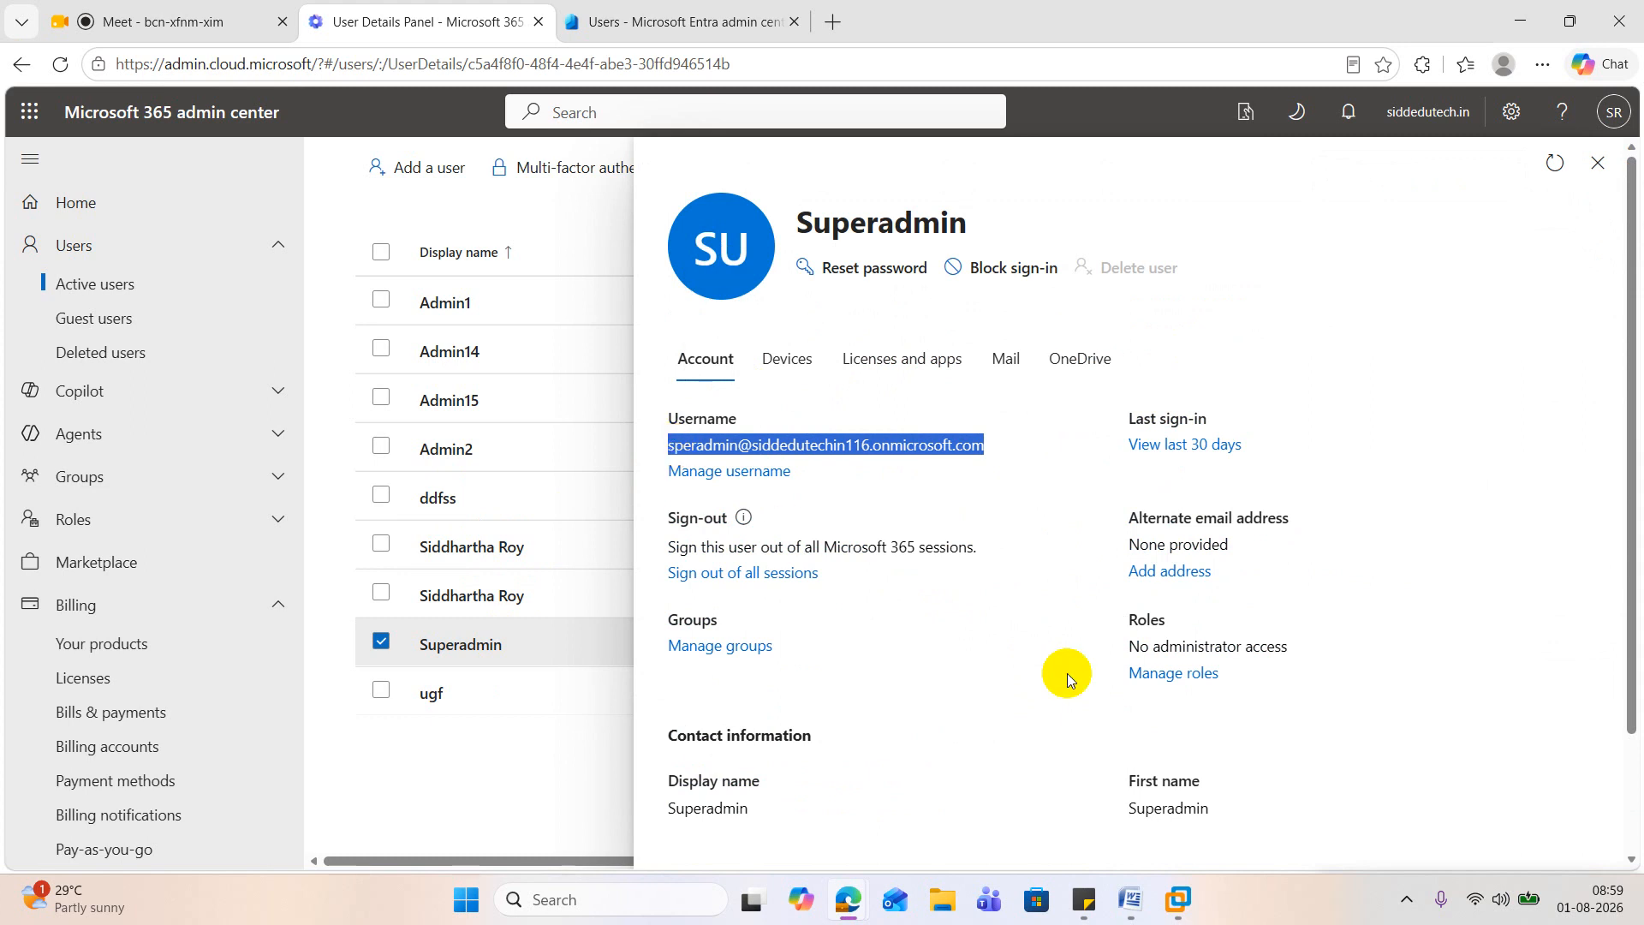
Step: Return to the InPrivate Microsoft sign-in page and submit Superadmin's copied username
left_click(848, 899)
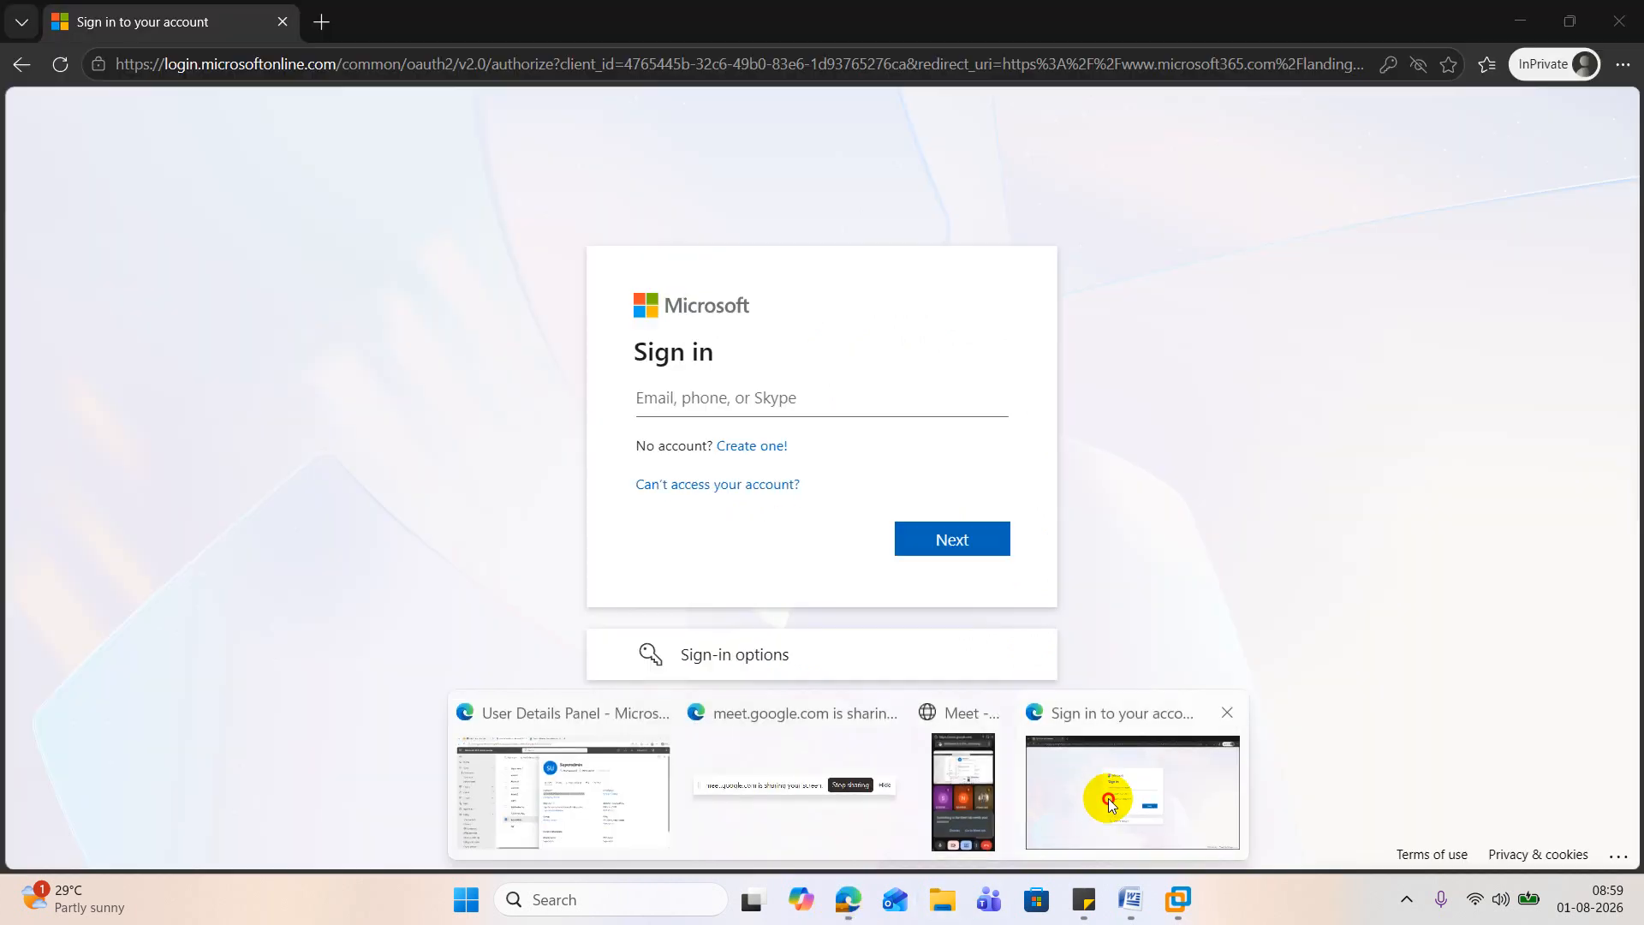
left_click(1109, 803)
key("ctrl+v")
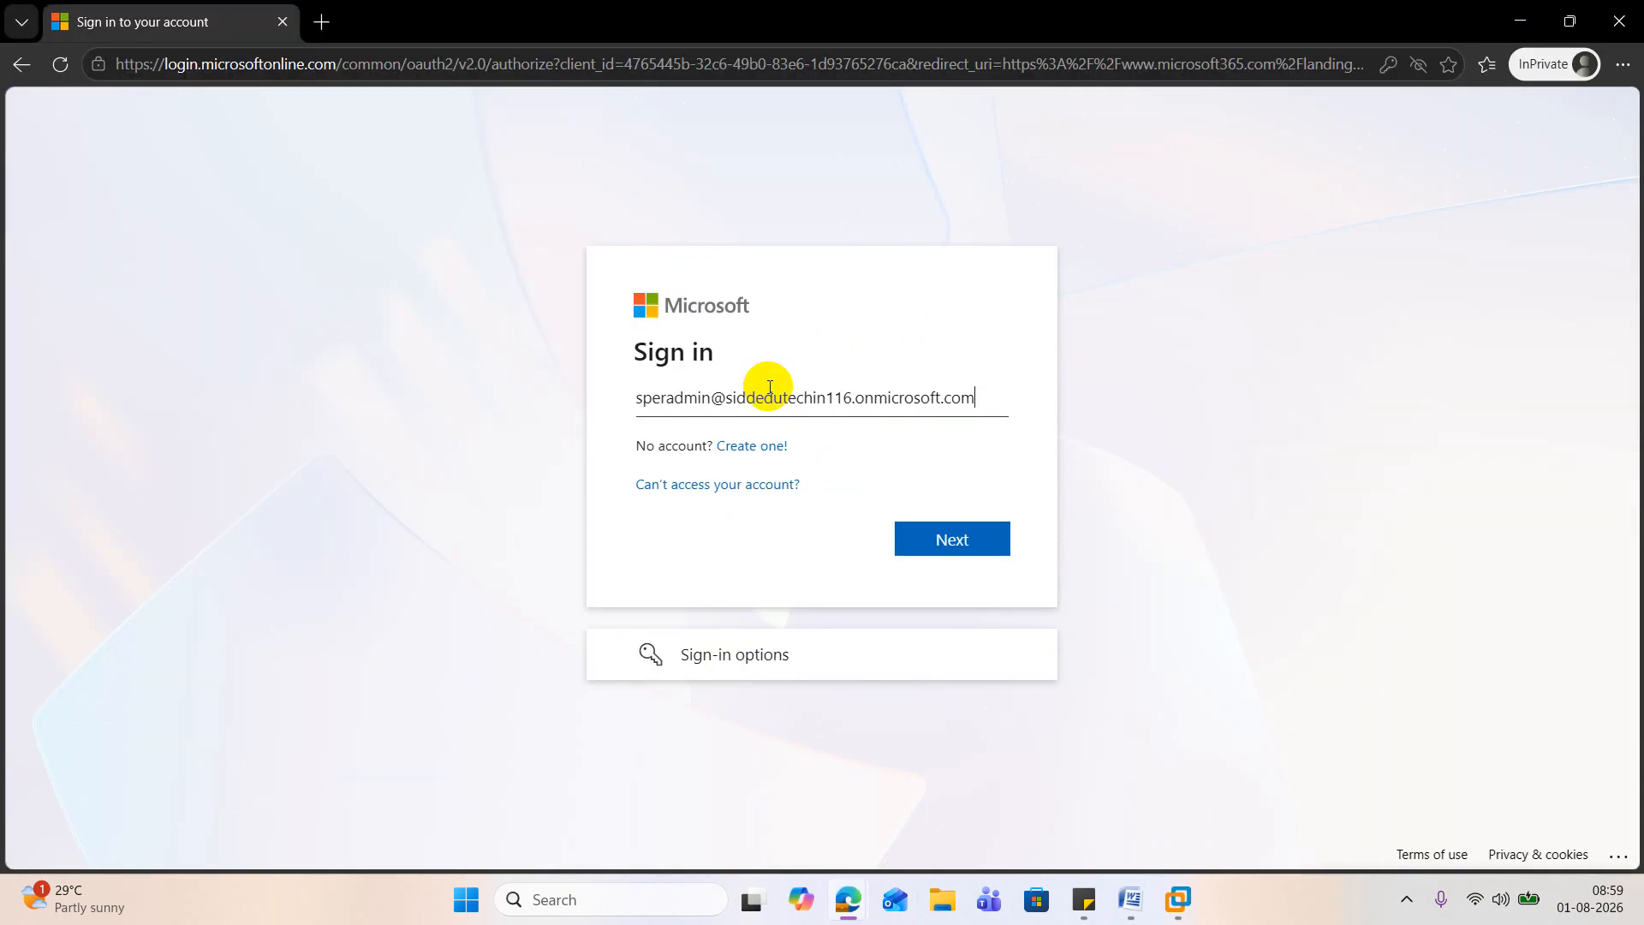
left_click(973, 546)
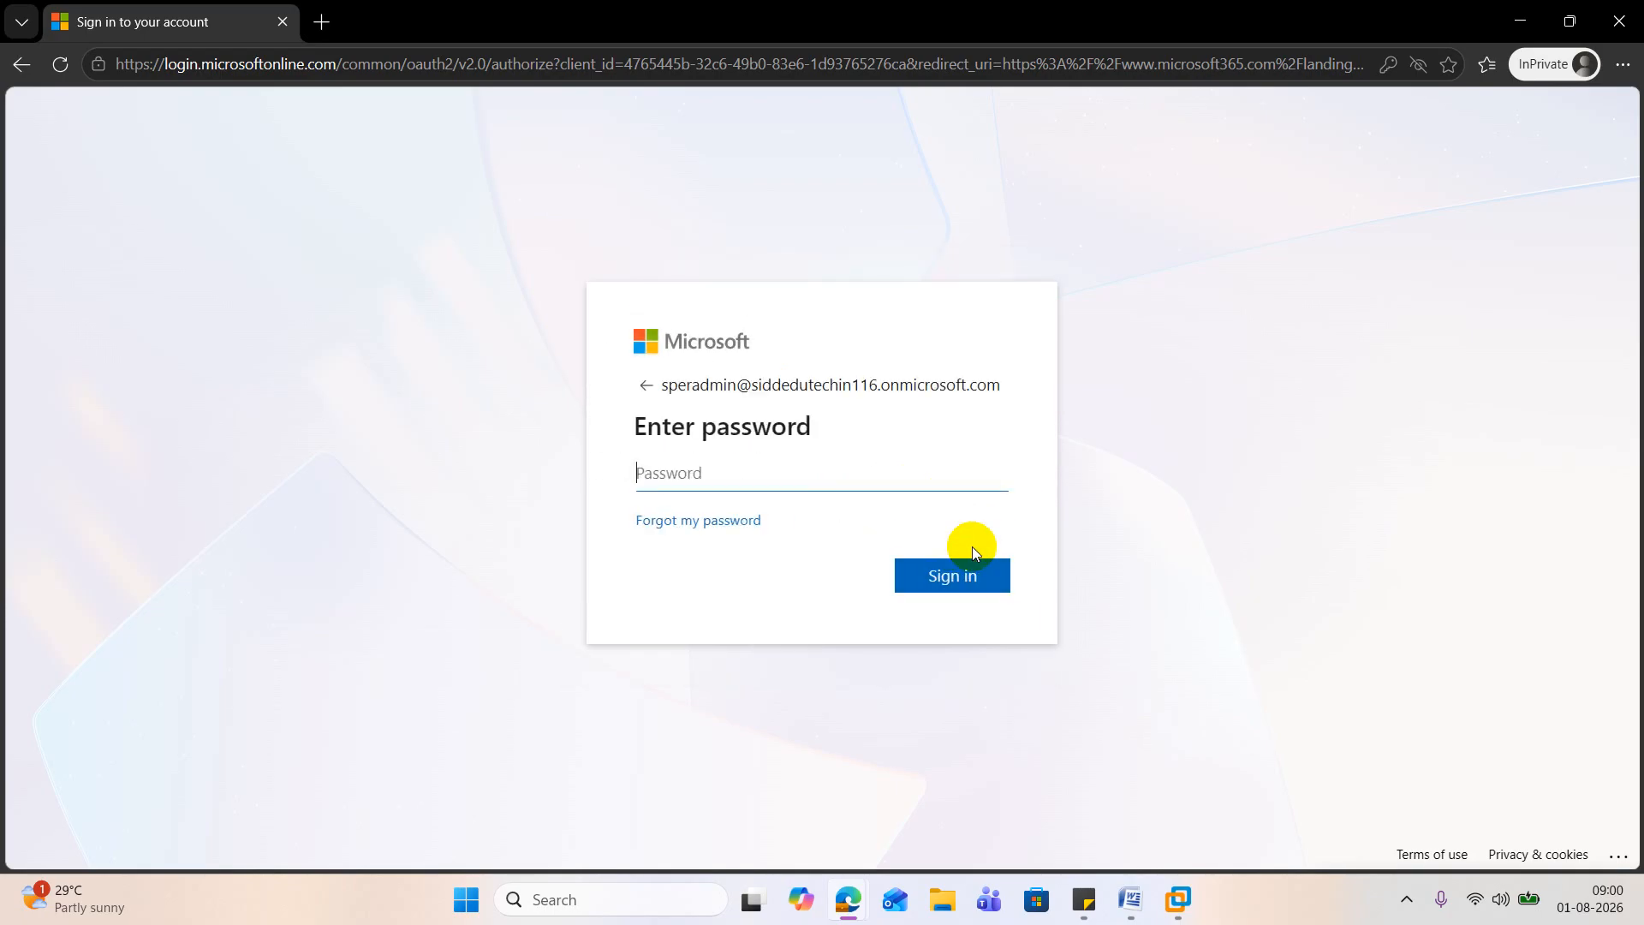
Step: Try to sign in as Superadmin by entering the account password
type("•")
key("BackSpace")
type("••••••••••••")
key("Return")
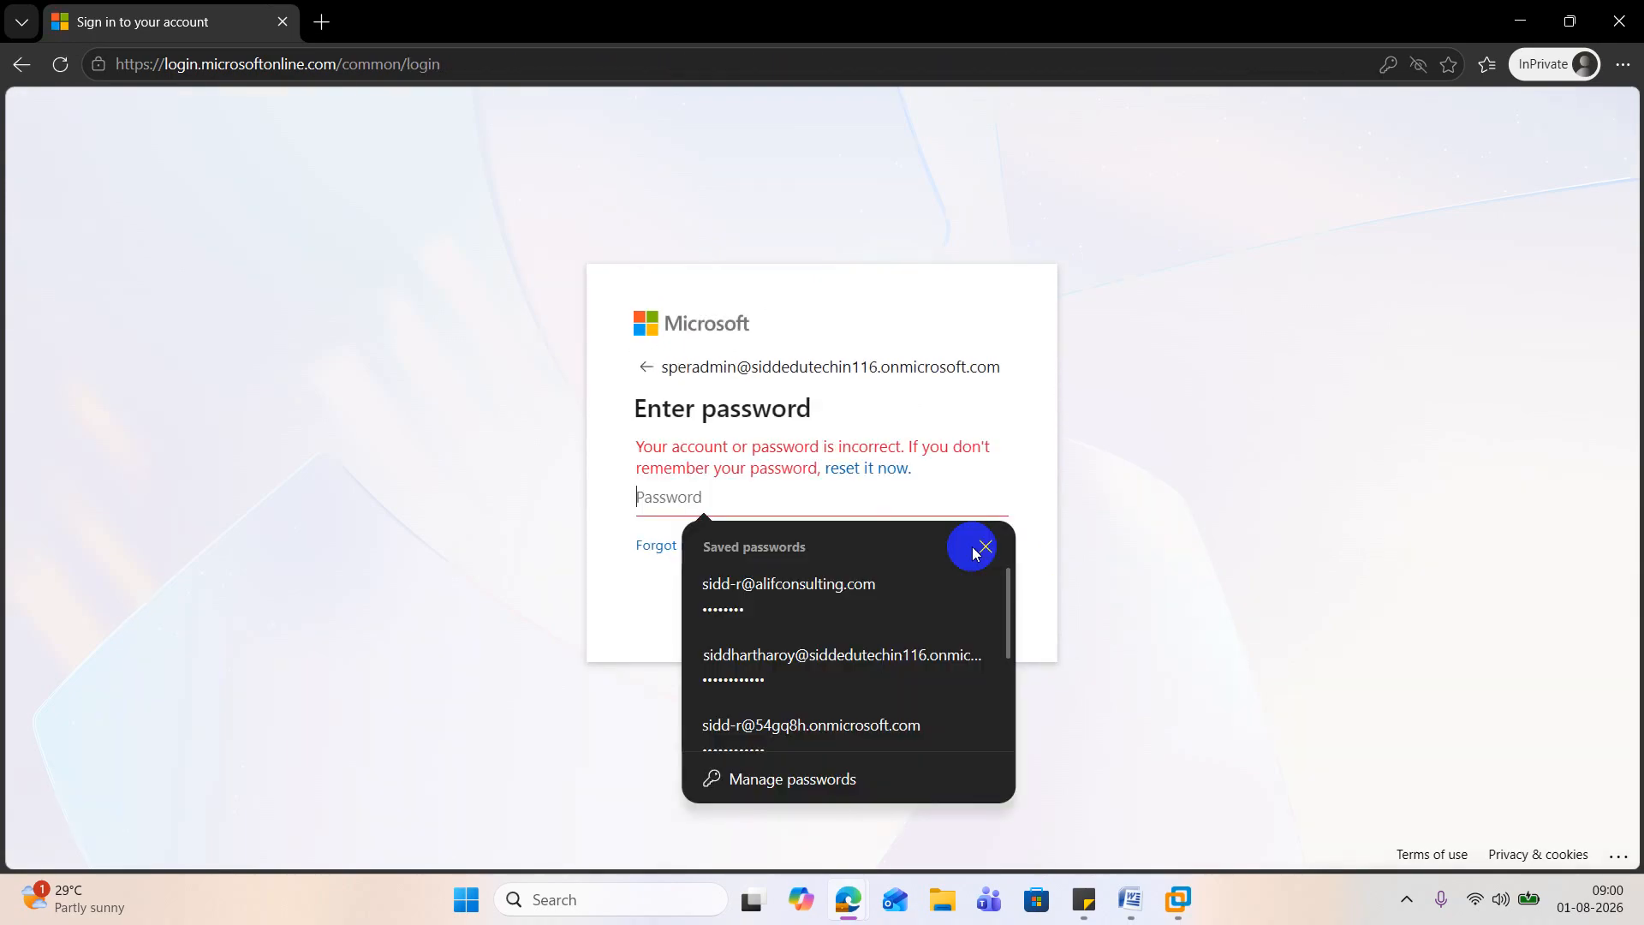
left_click(973, 552)
type("*******")
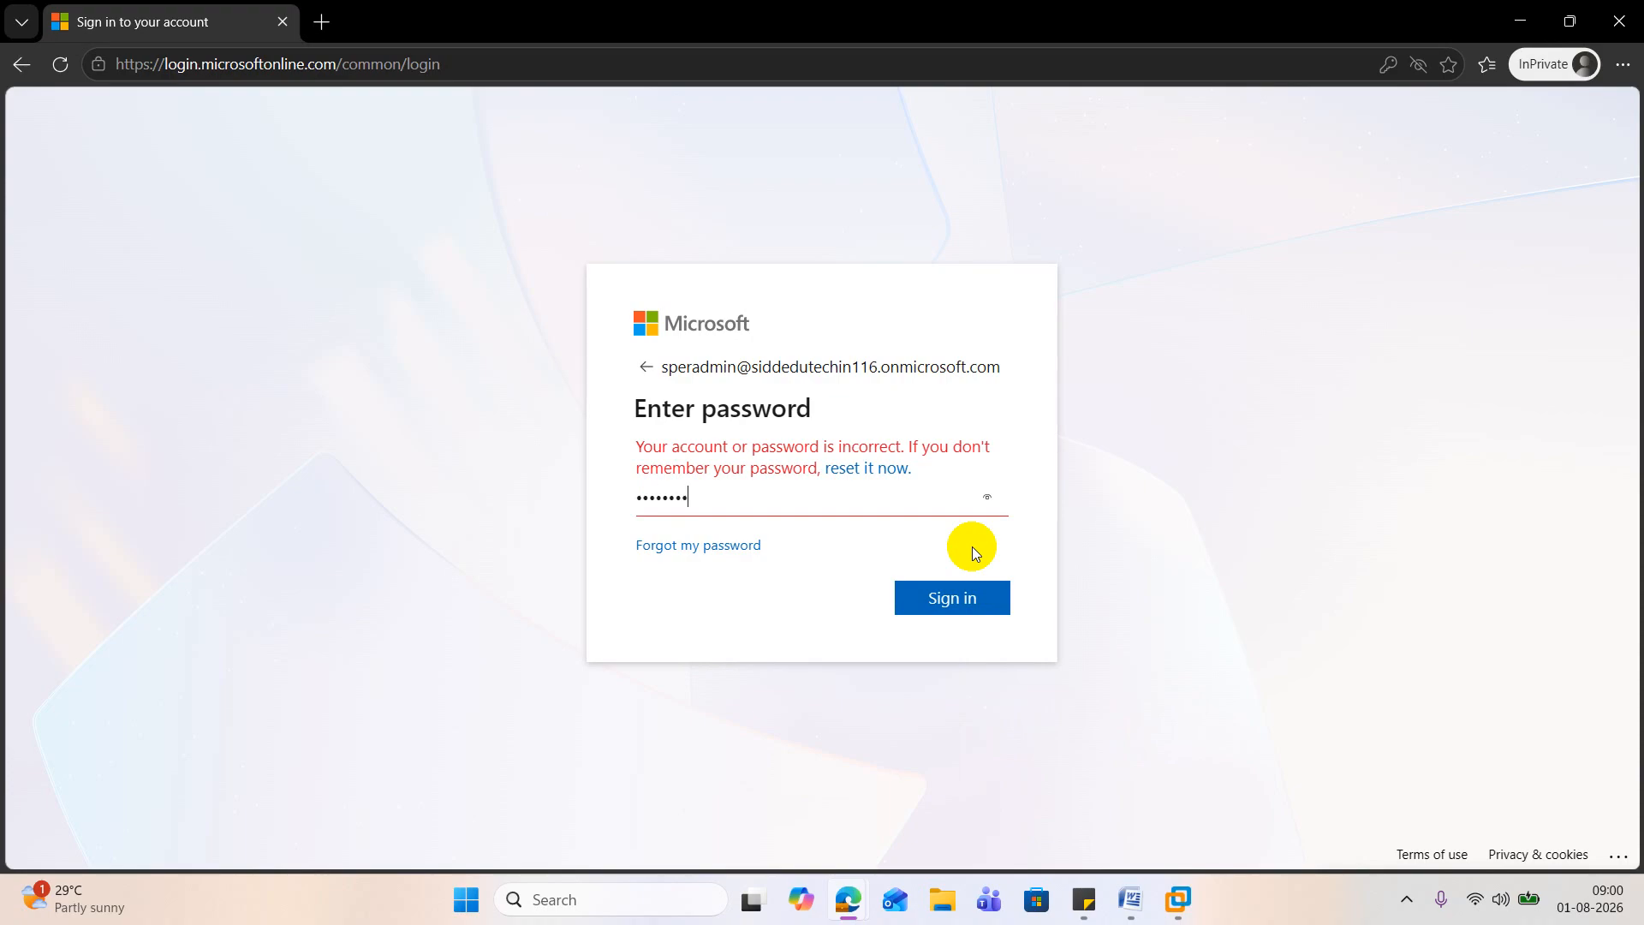
key("BackSpace")
key("BackSpace")
key("BackSpace")
key("BackSpace")
key("BackSpace")
key("BackSpace")
key("BackSpace")
key("BackSpace")
type("***********")
key("Return")
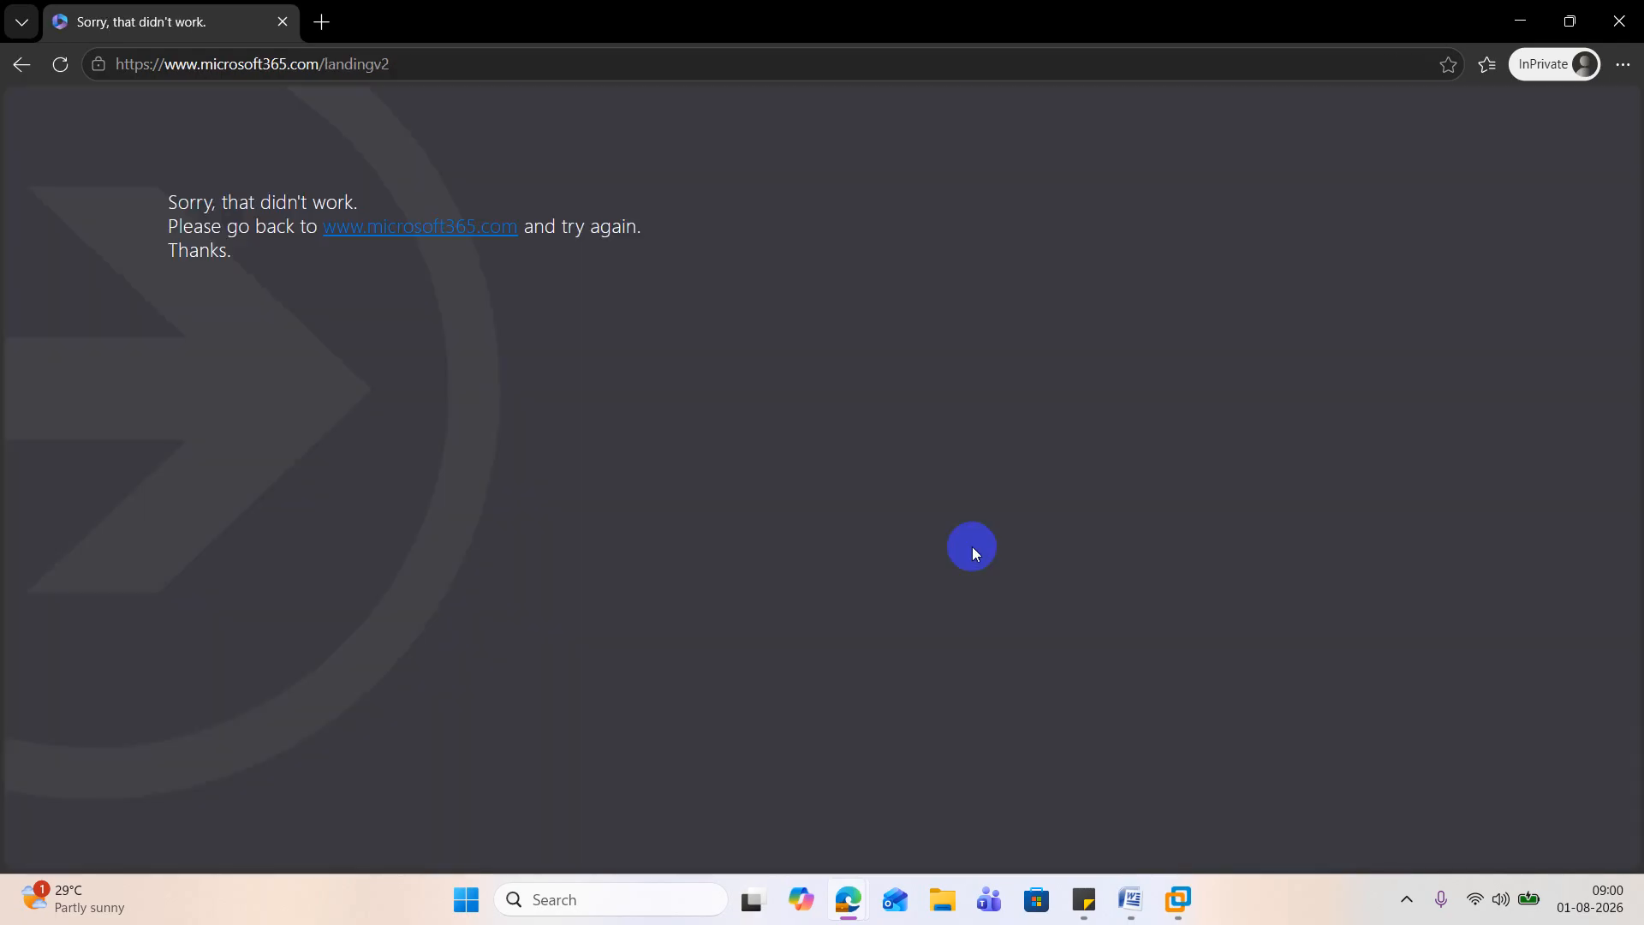
left_click(396, 227)
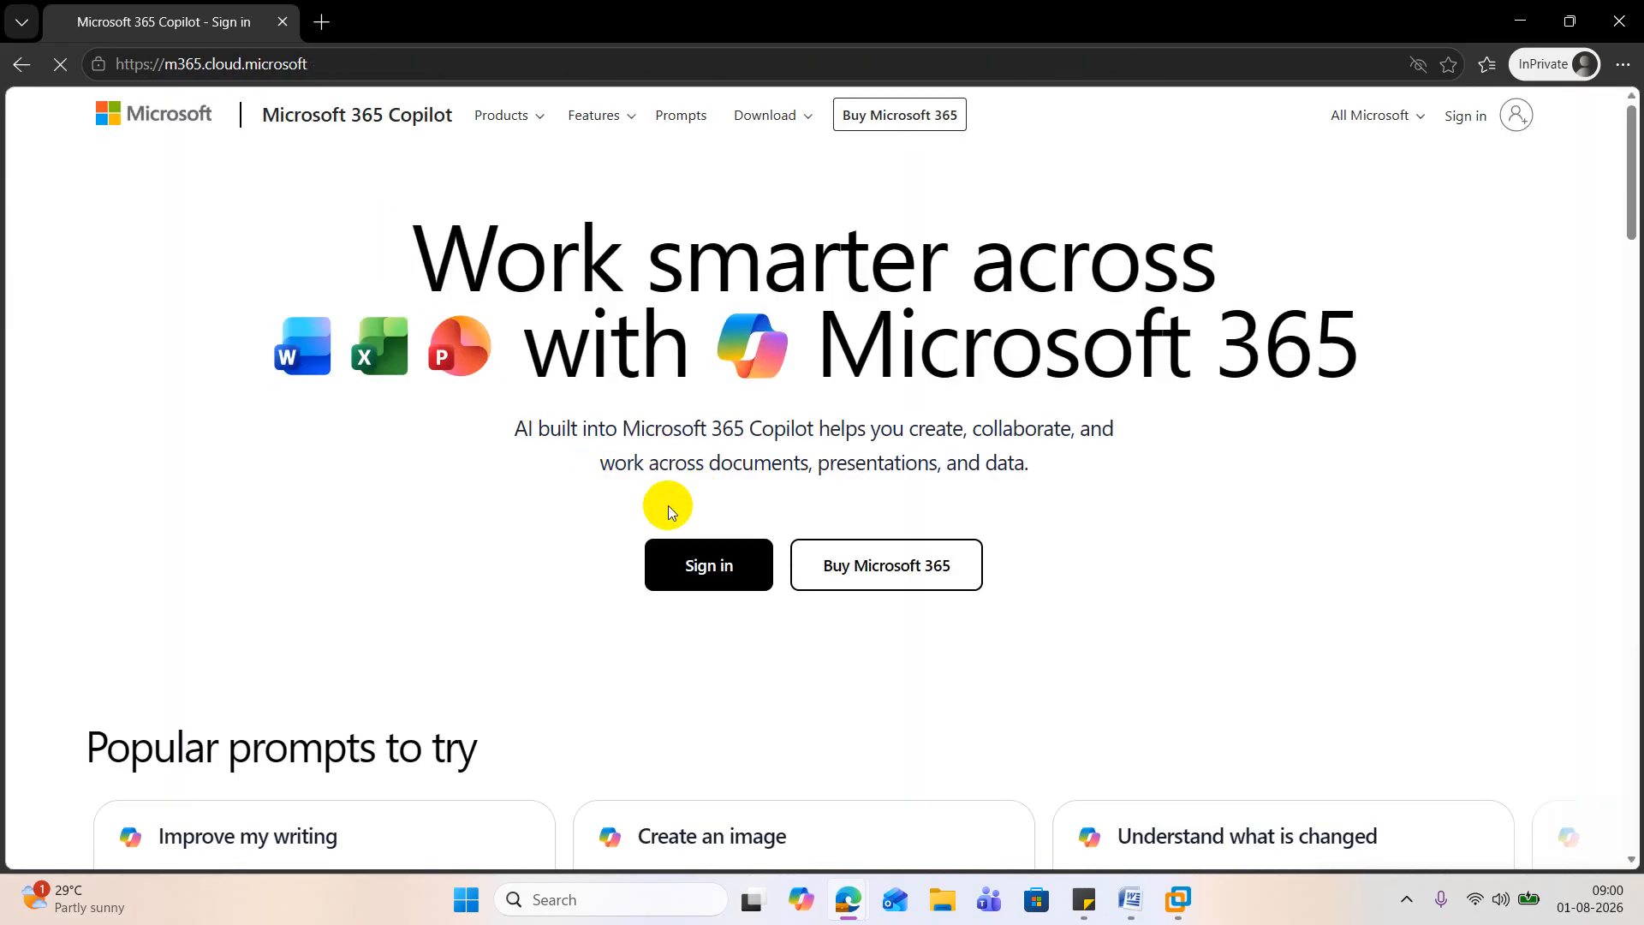
left_click(718, 581)
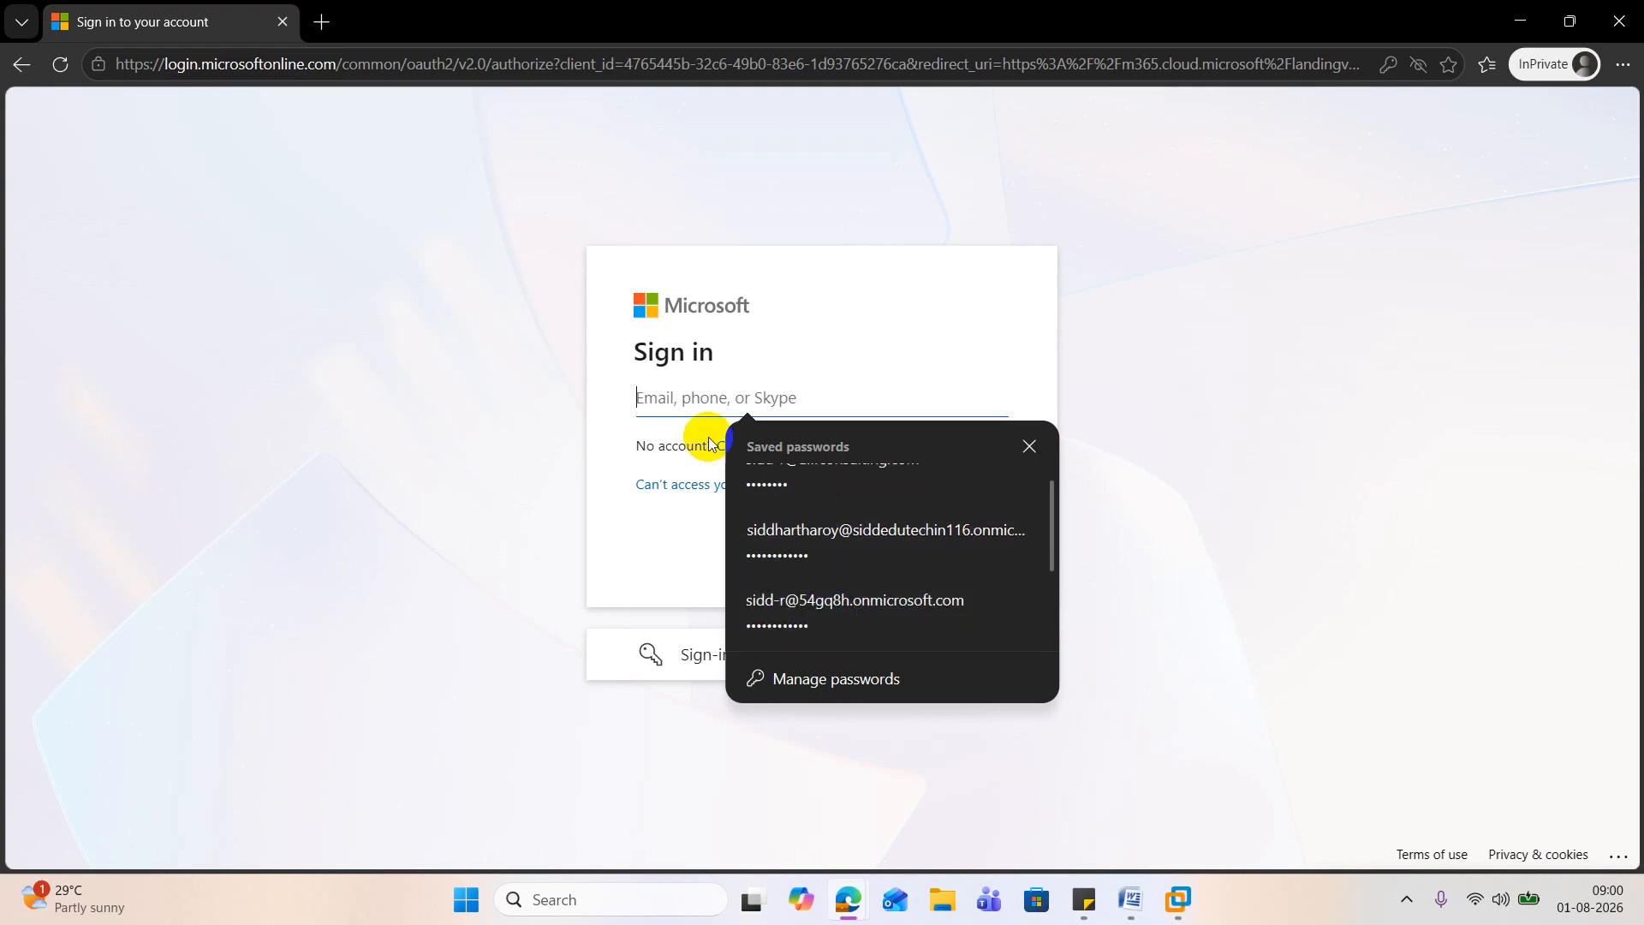
left_click(685, 401)
key("ctrl+v")
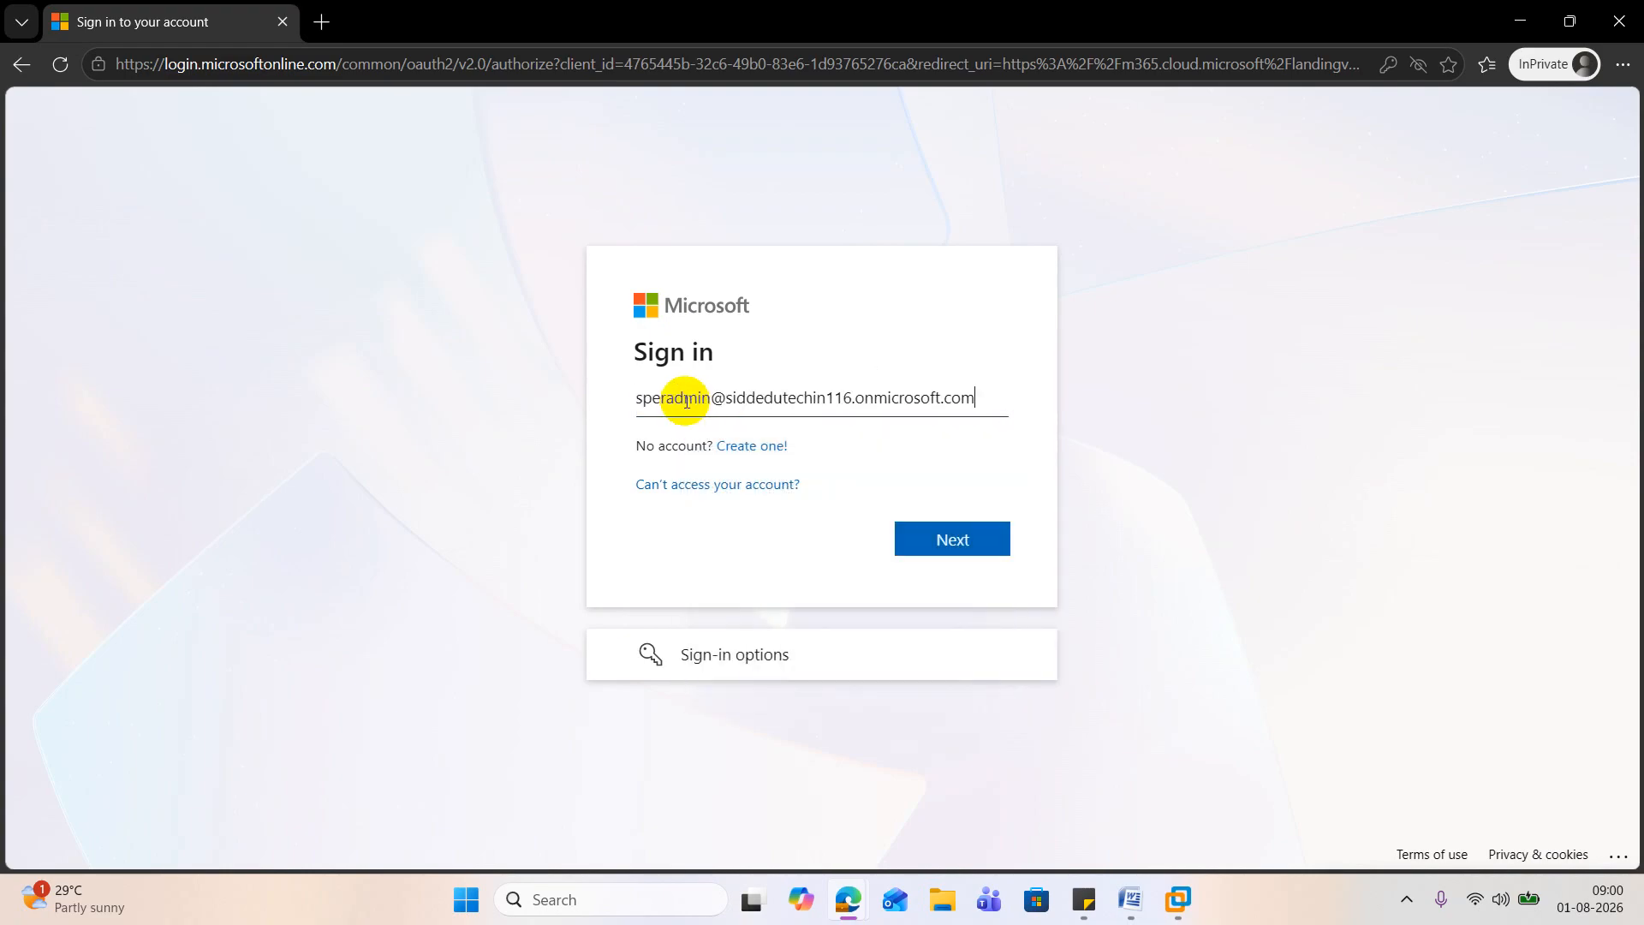
left_click(931, 539)
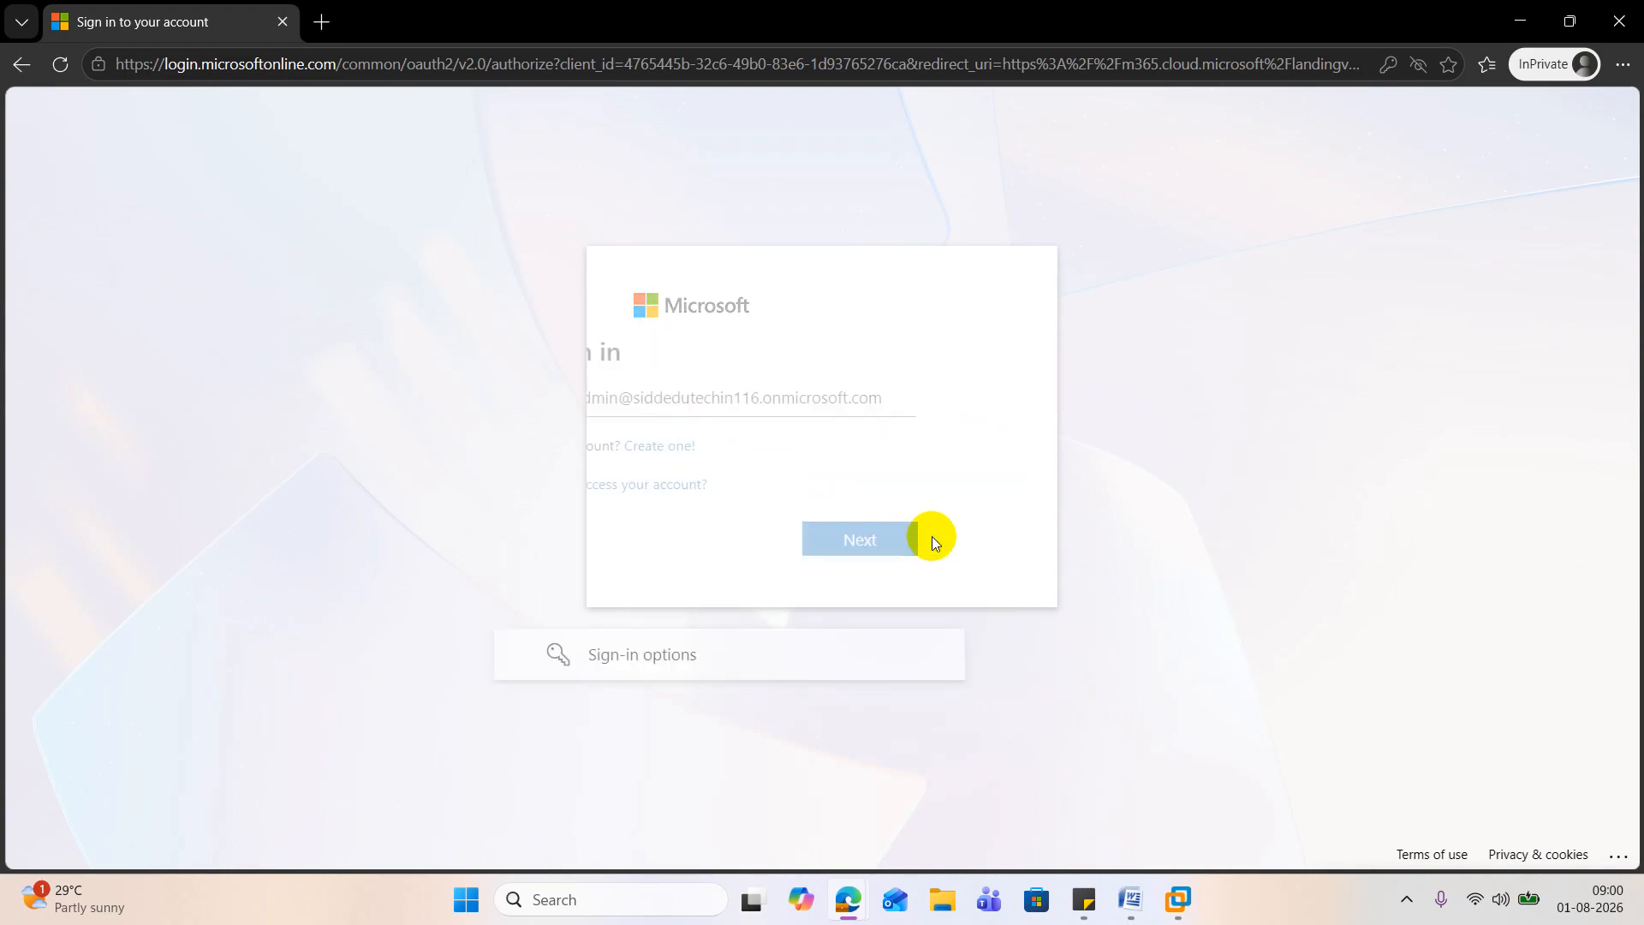
type("•")
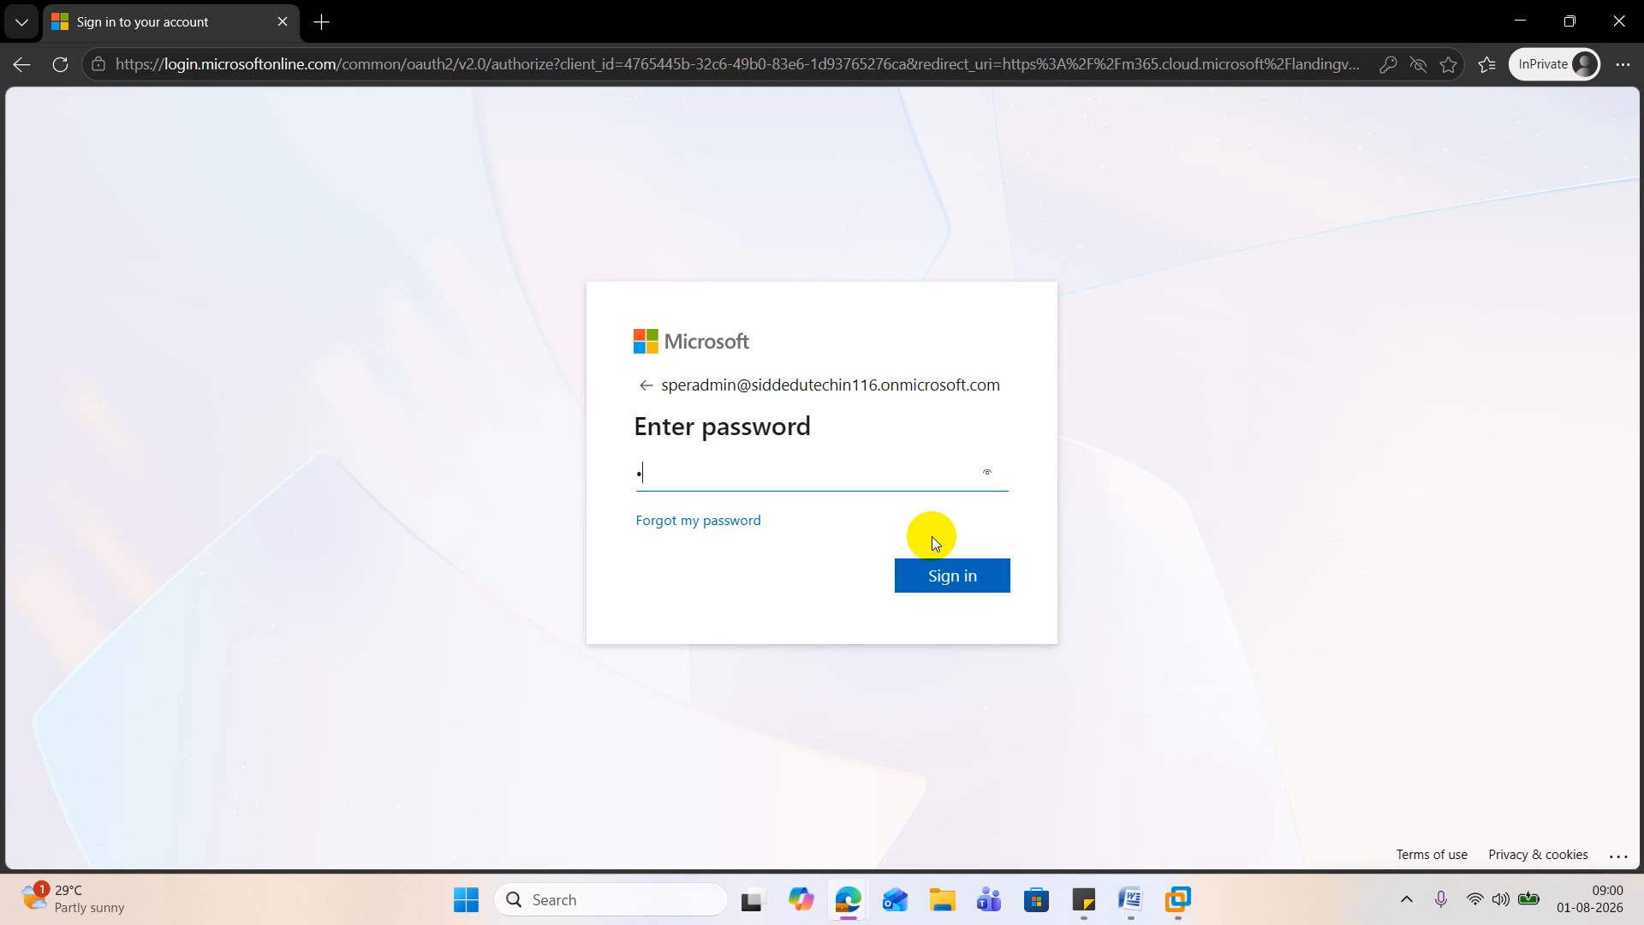
type("•")
key("BackSpace")
key("BackSpace")
type("••••••••••••")
key("Return")
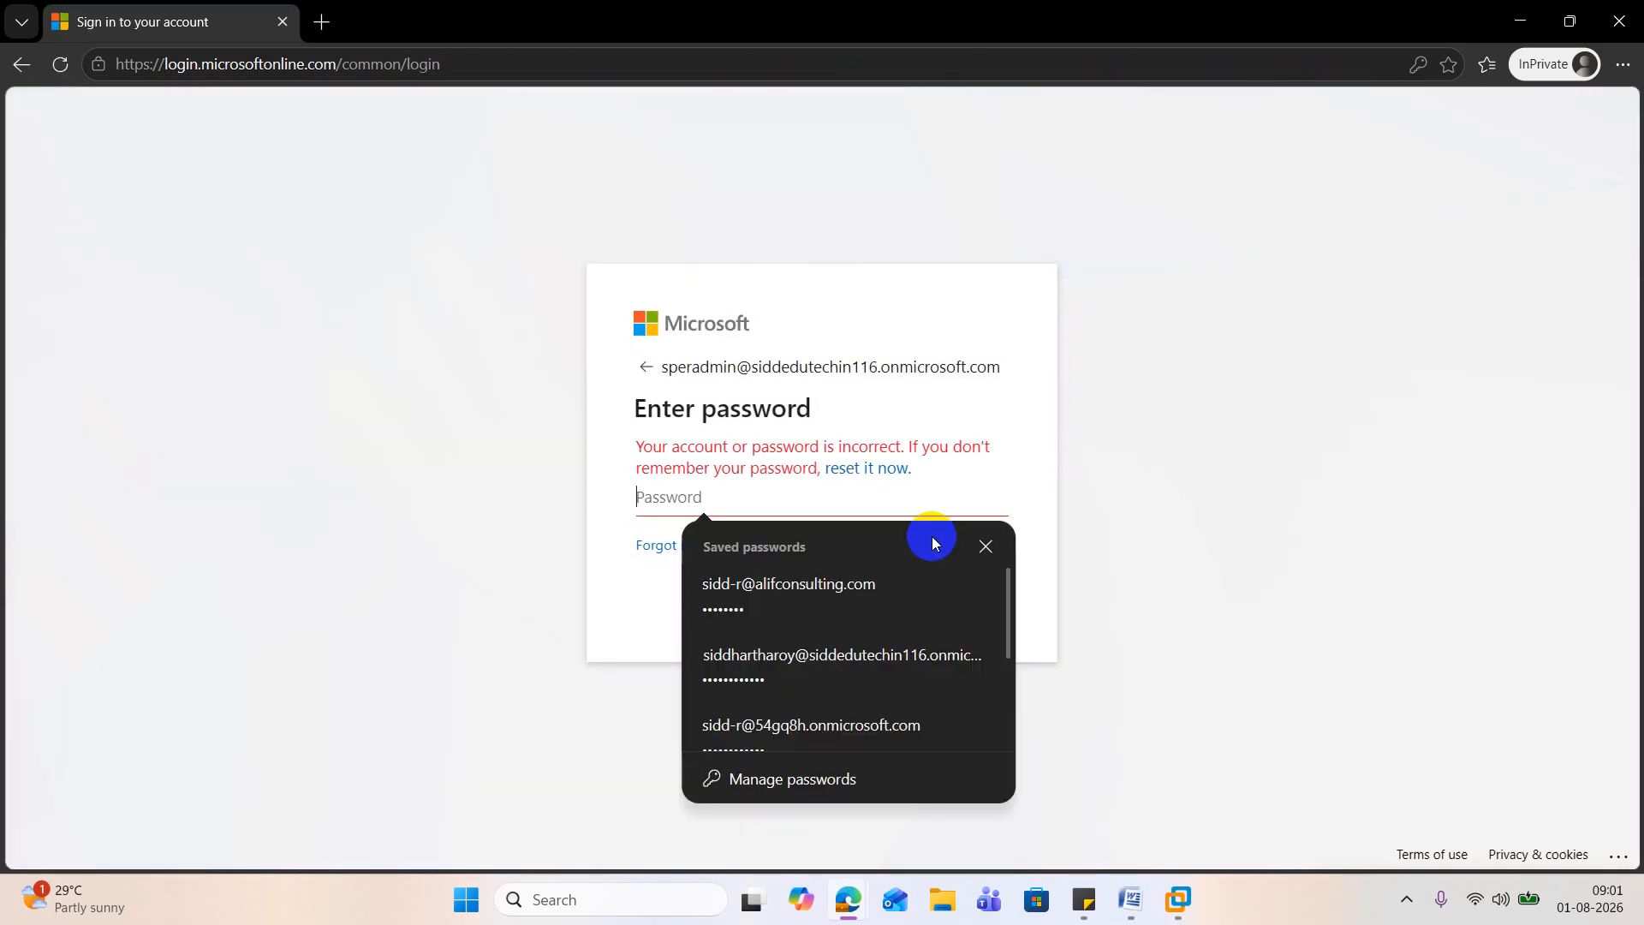
left_click(931, 536)
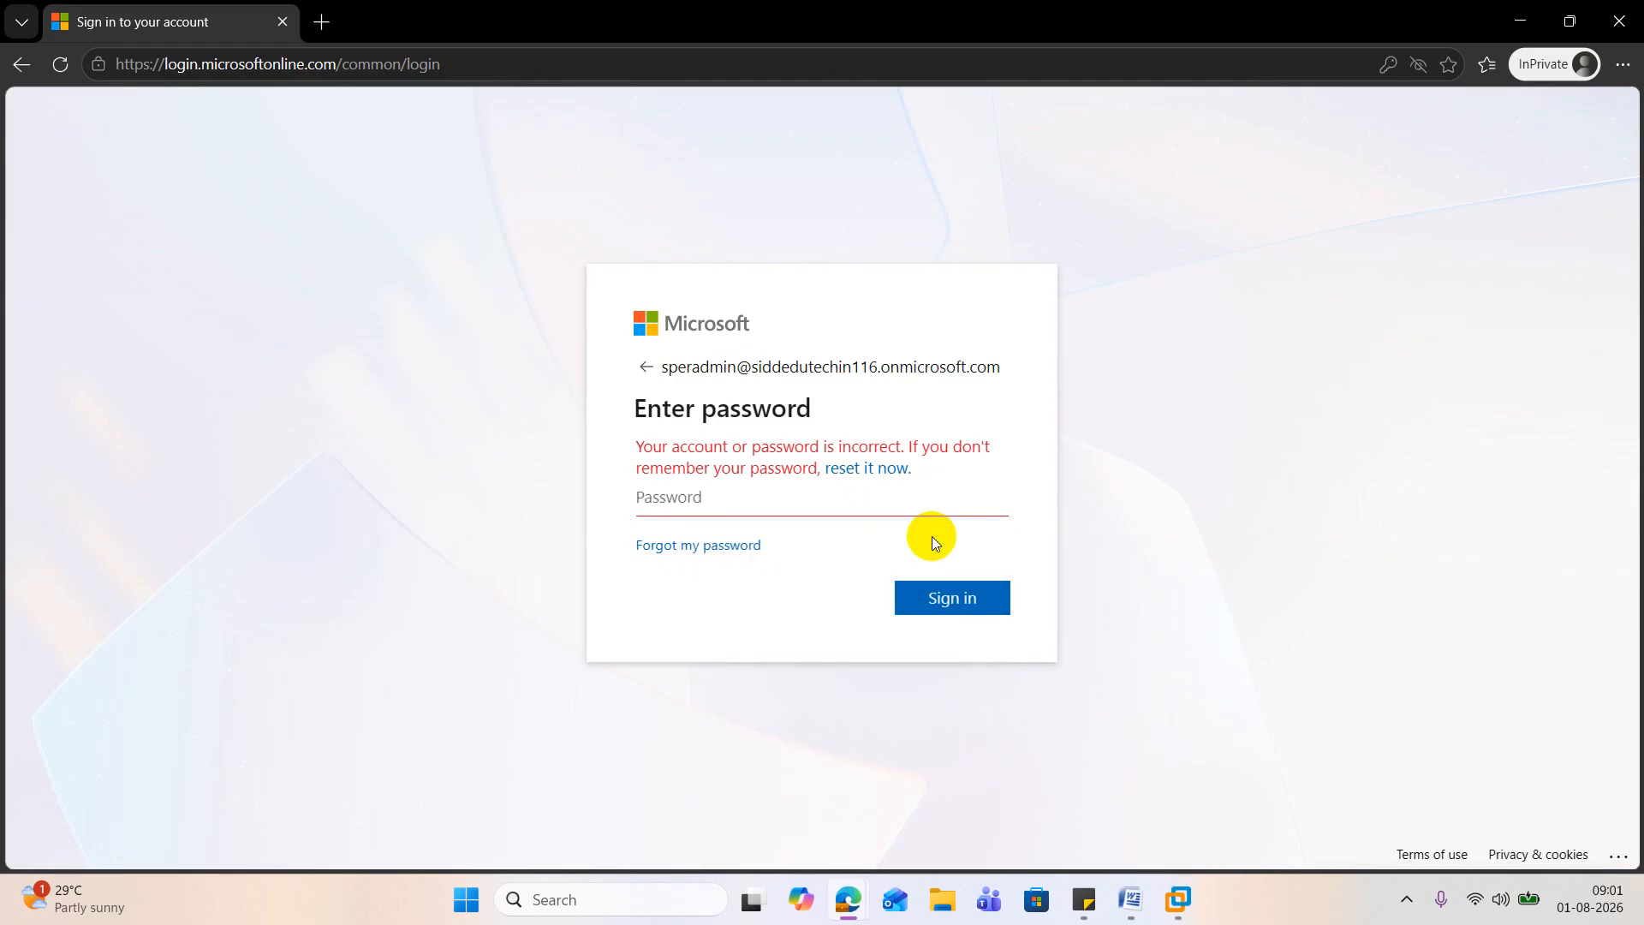
type("••••••••••")
key("Return")
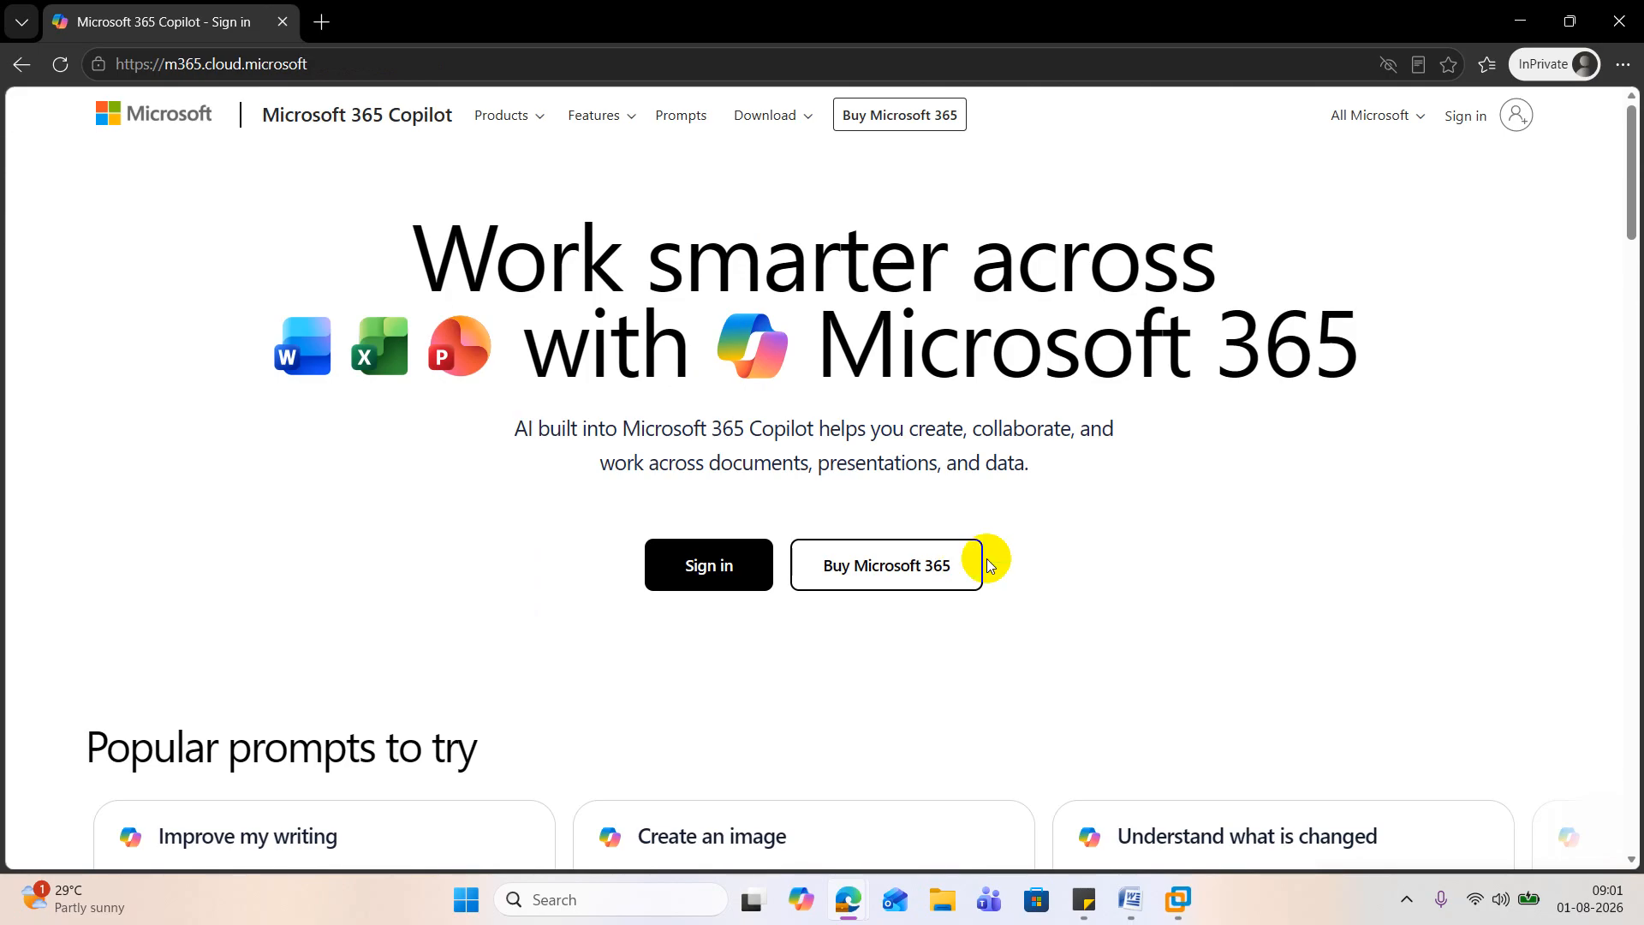
Step: Restart the sign-in from the Microsoft 365 Copilot page and fill in Superadmin's copied username
left_click(1477, 114)
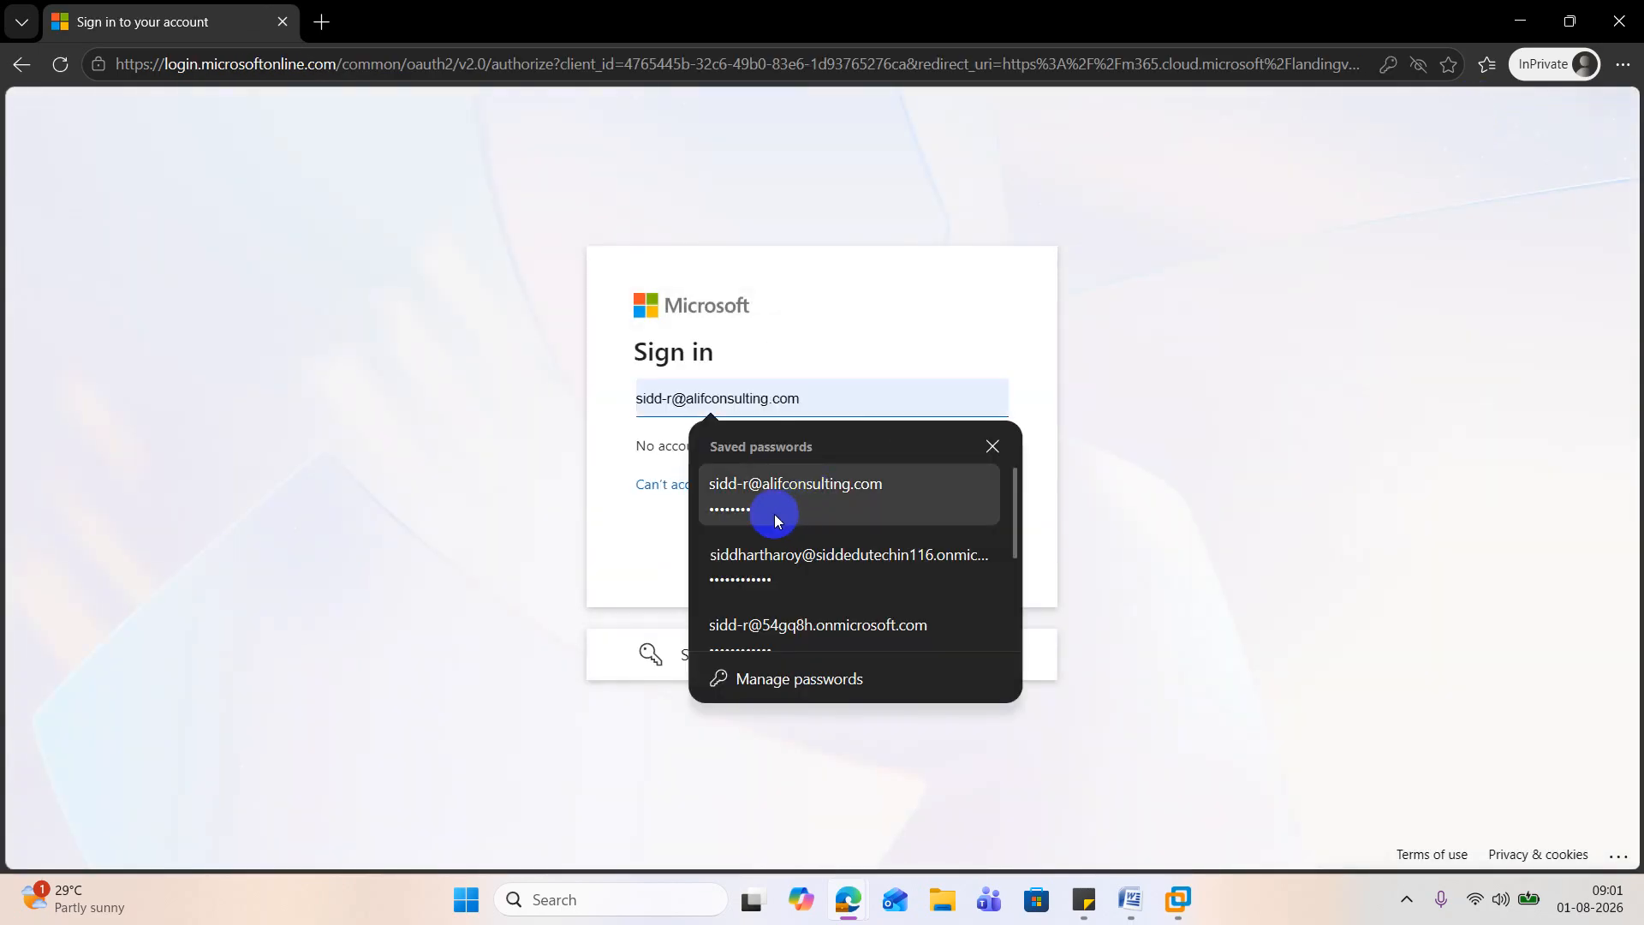
left_click(700, 396)
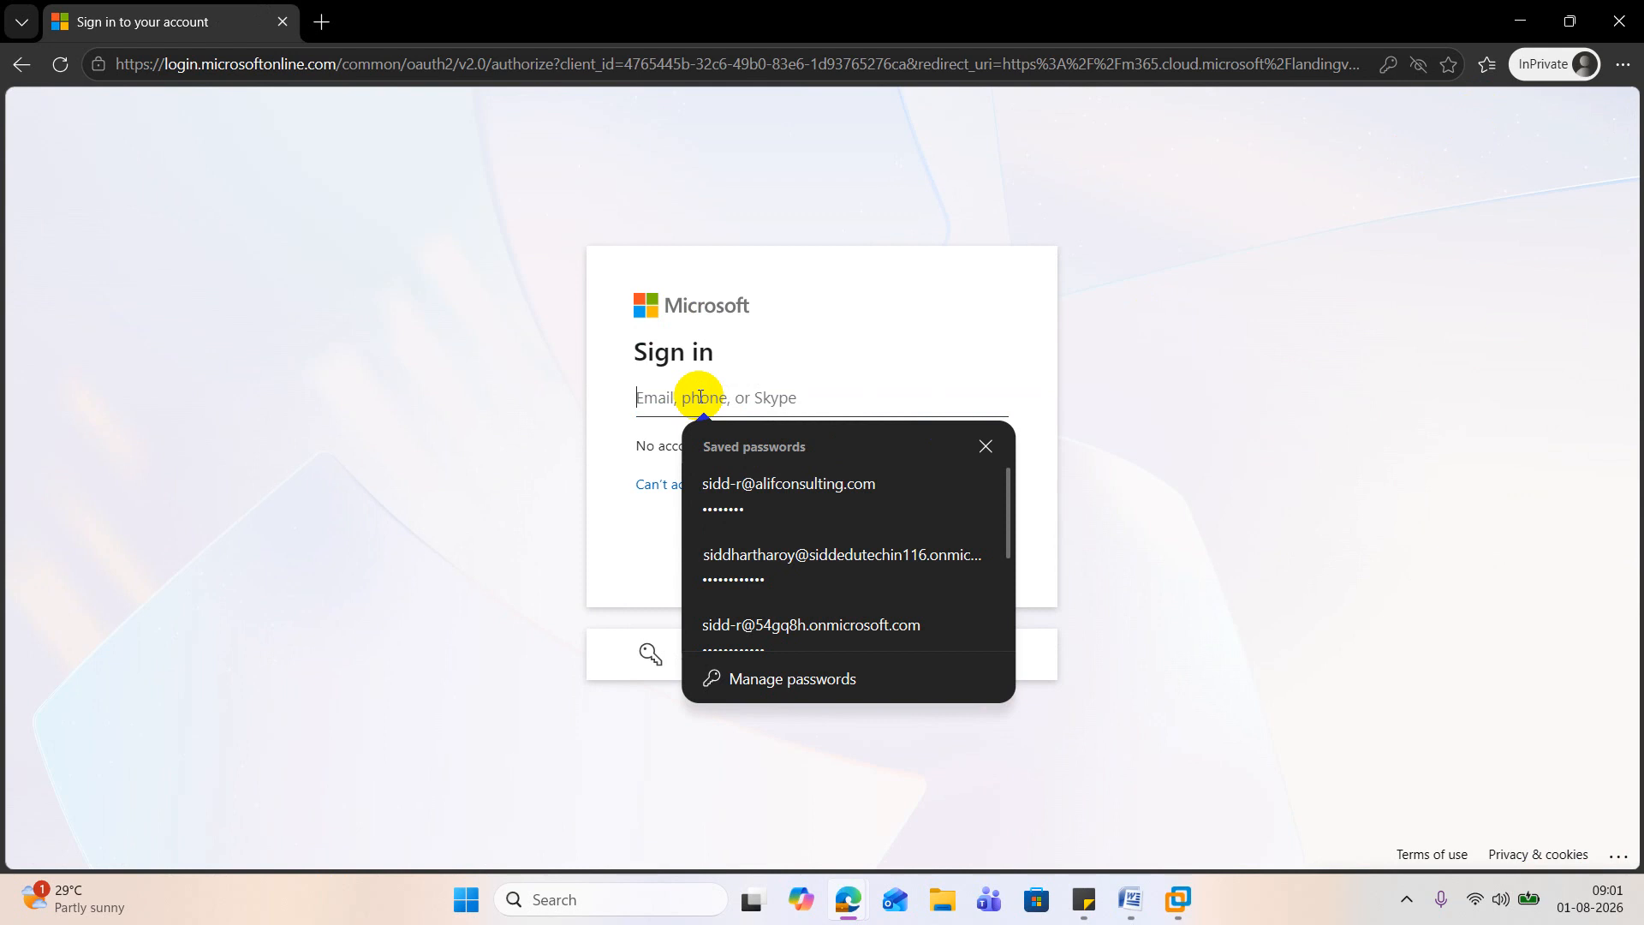
key("ctrl+v")
Step: Switch to the DC2019 virtual machine, start a password reset for Superadmin, and clear the requirement to change the password at next logon
left_click(1169, 901)
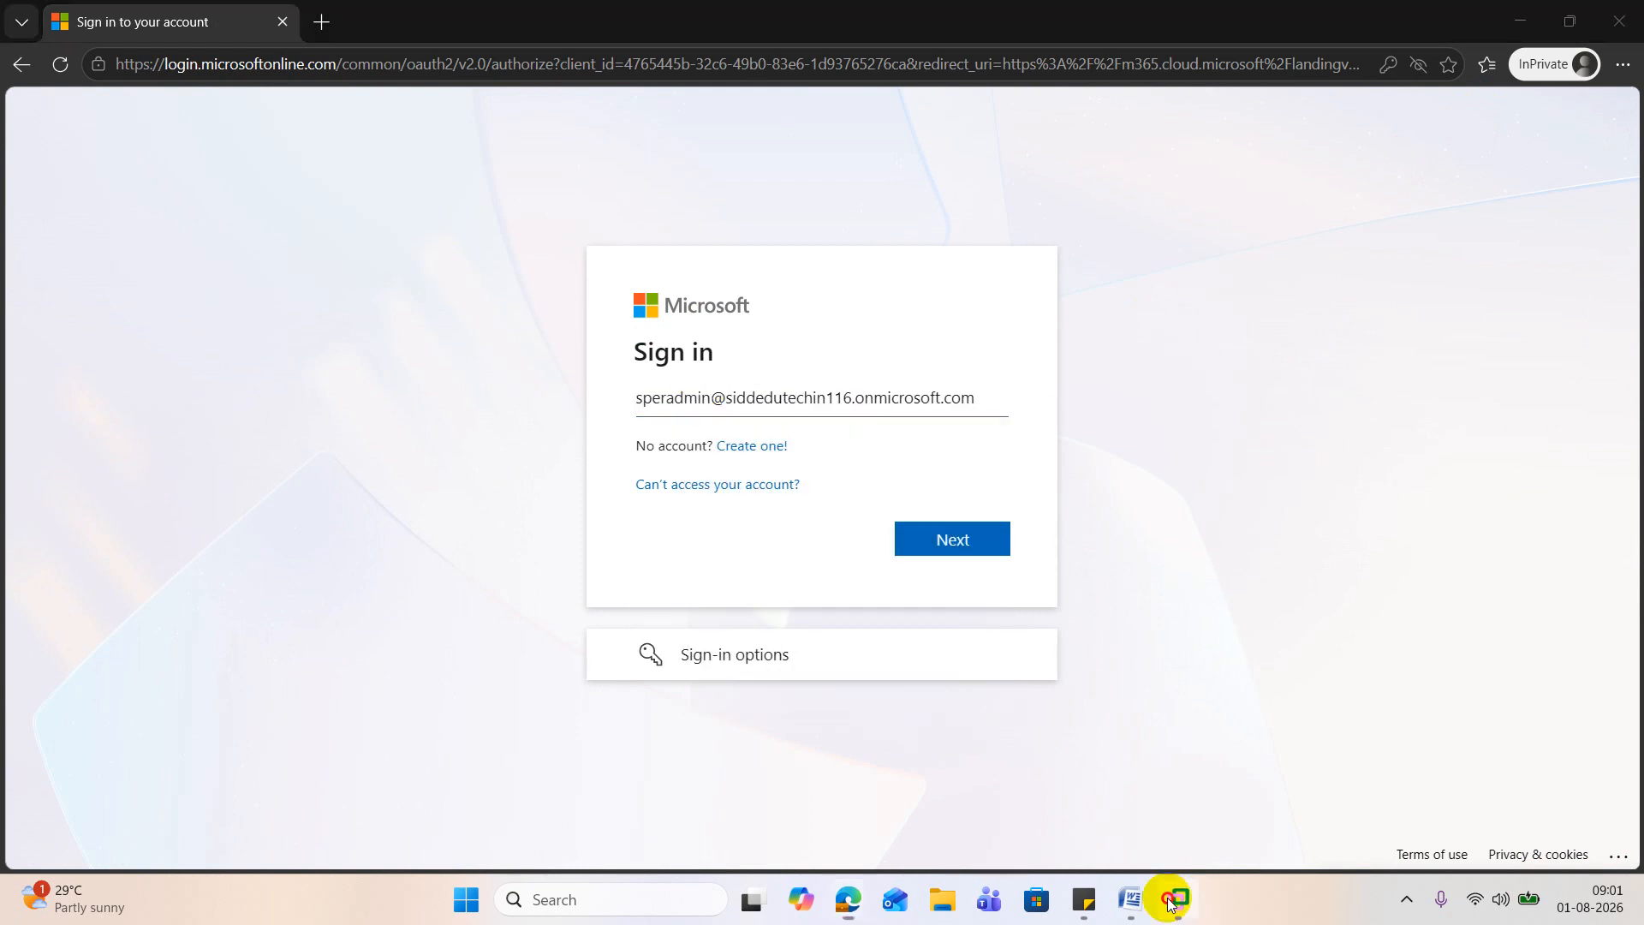
left_click(730, 363)
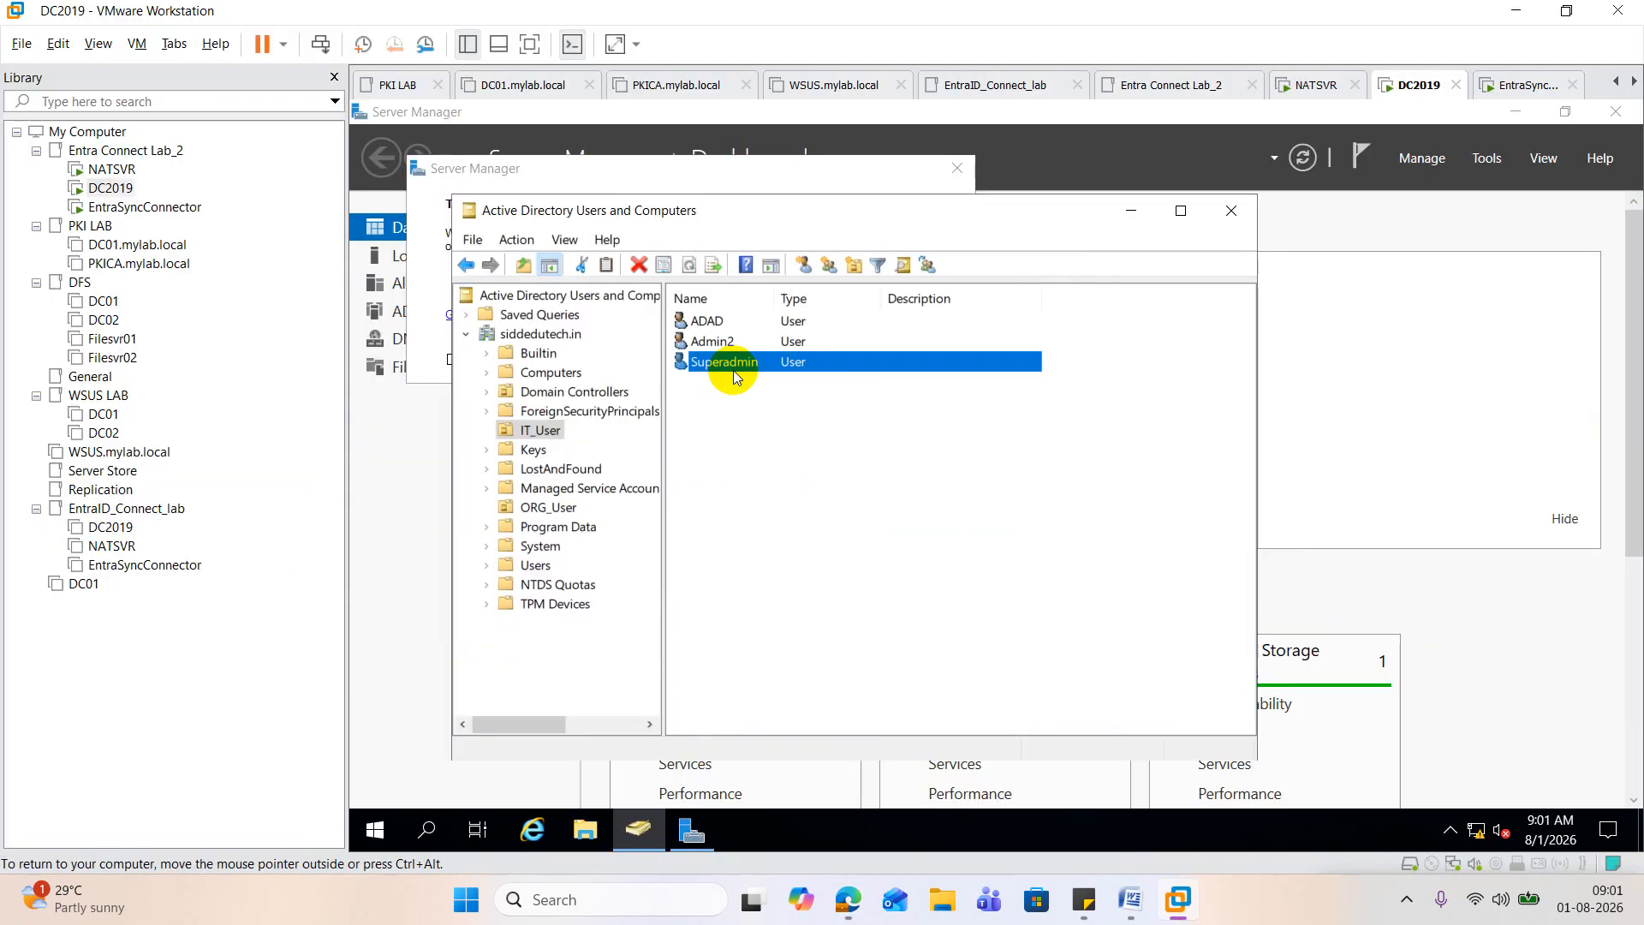
right_click(732, 370)
left_click(822, 481)
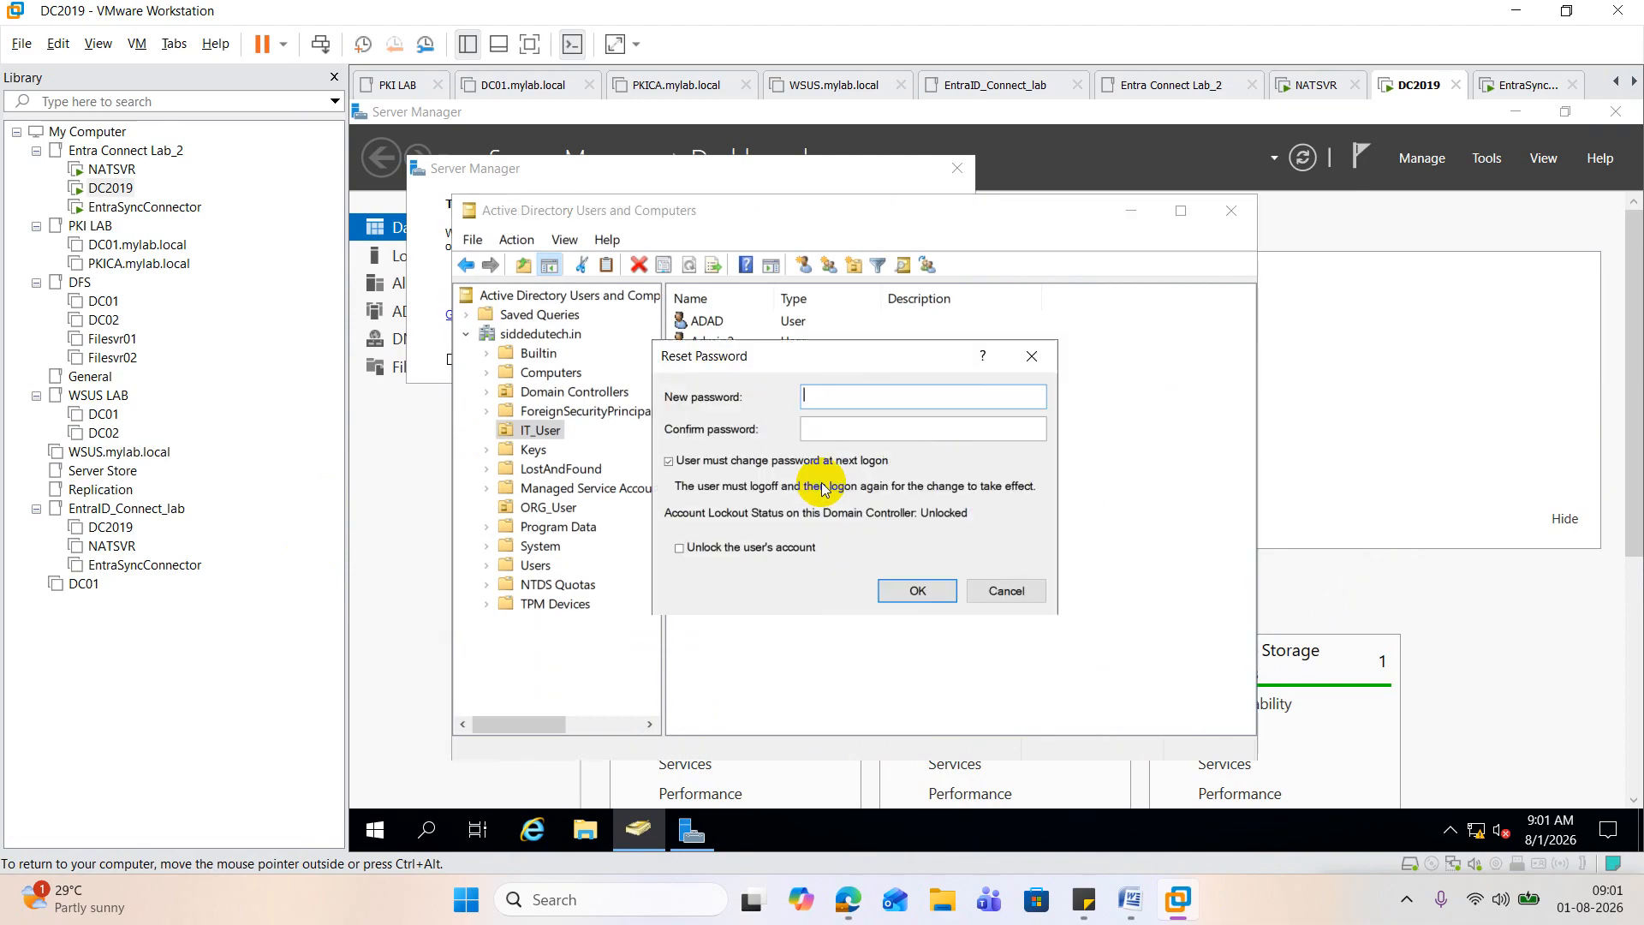
left_click(670, 462)
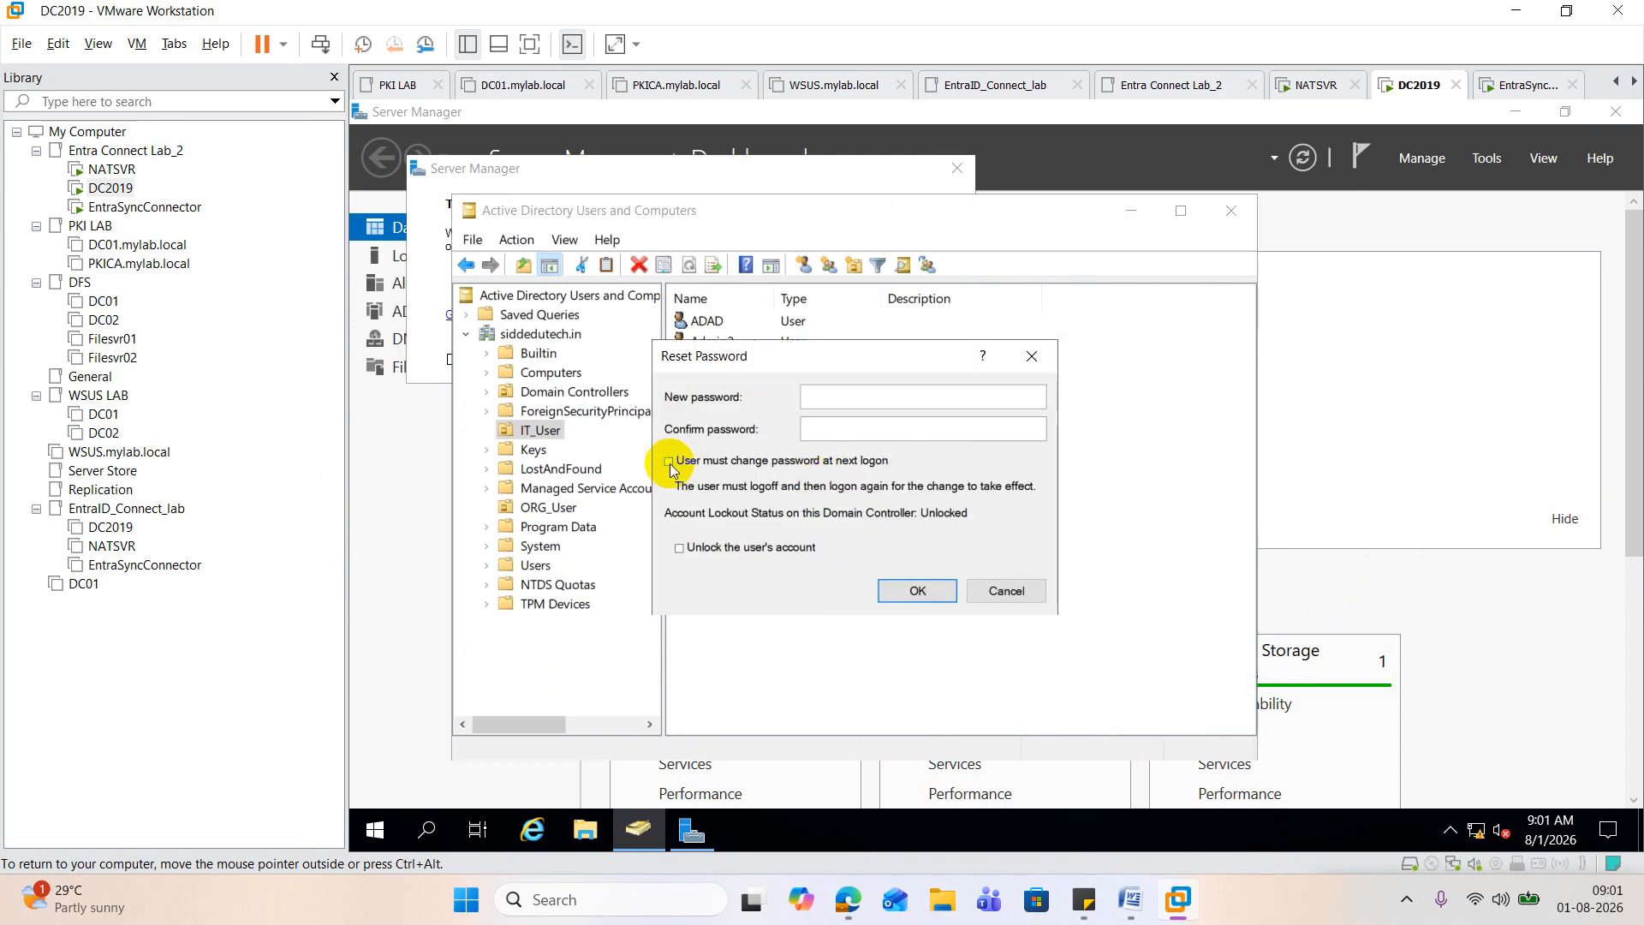
Step: Enter and confirm Superadmin's new account password, apply the reset, and close the confirmation message
left_click(822, 401)
type("••••••")
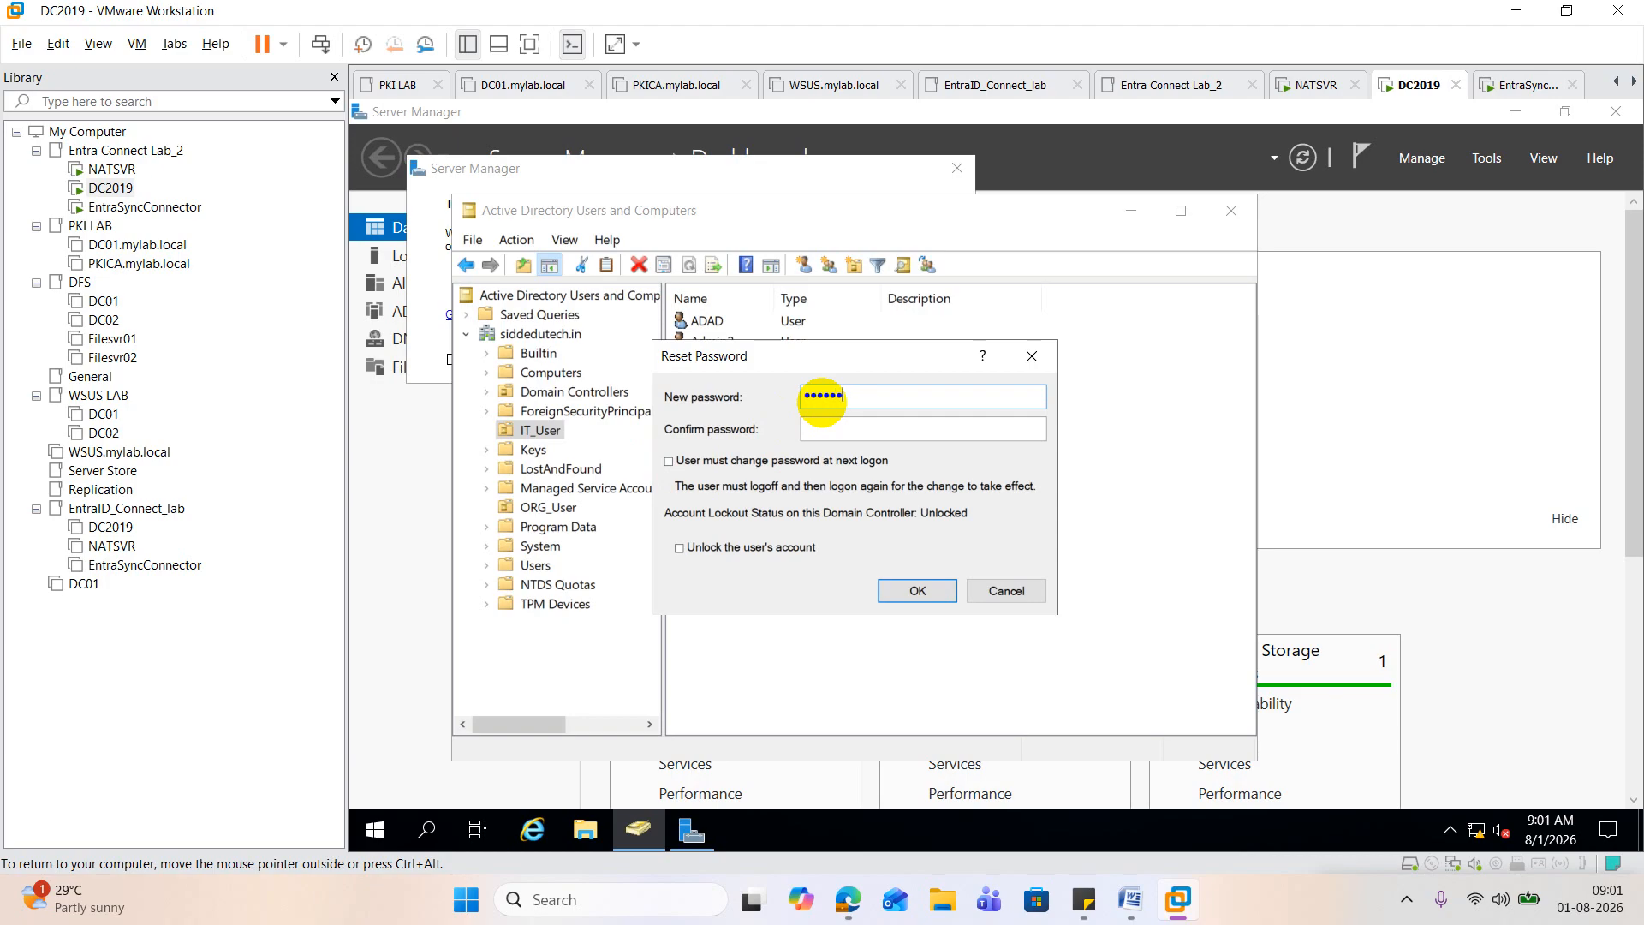
type("••••••")
key("Tab")
type("•••••••")
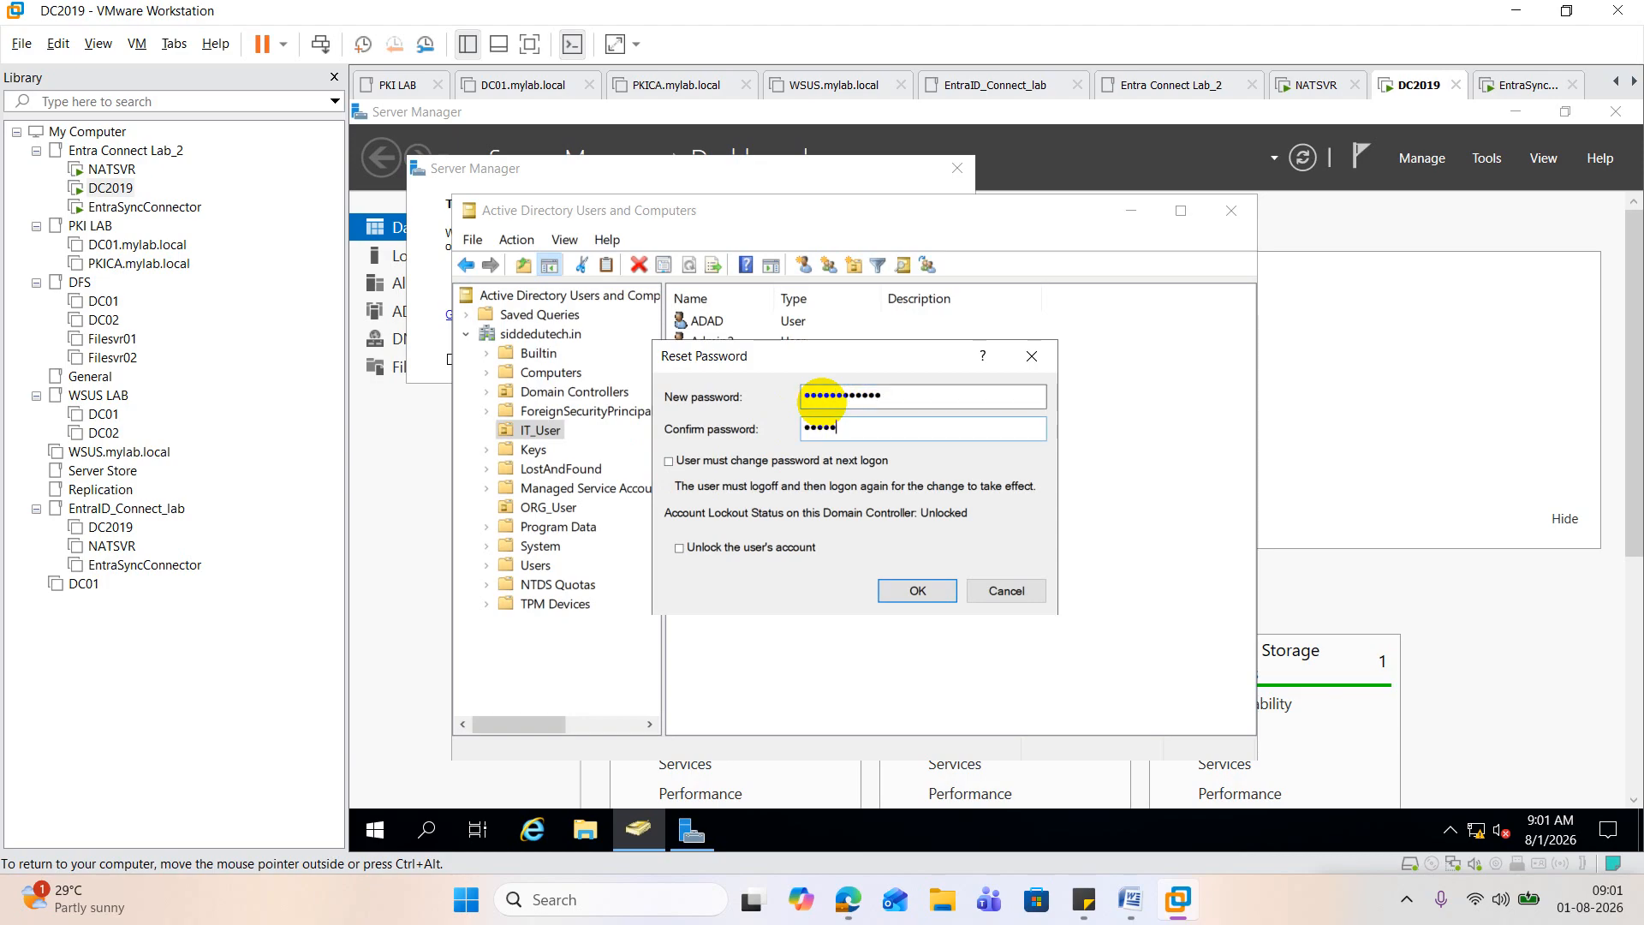
type("•••••")
left_click(912, 589)
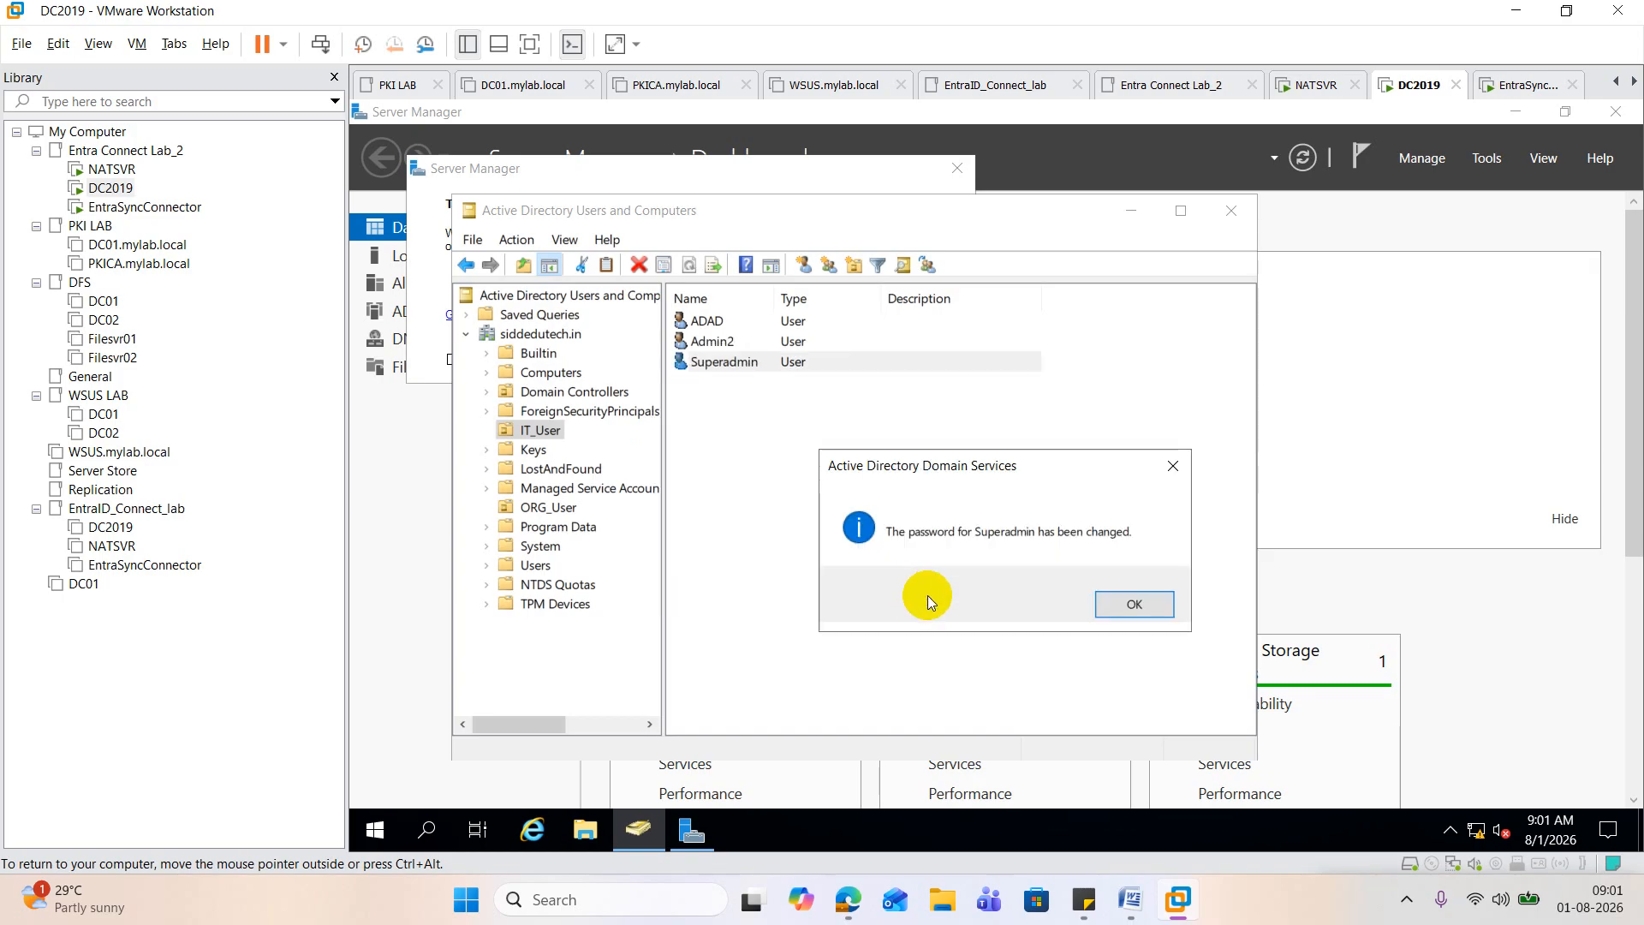
left_click(1133, 604)
left_click(1132, 895)
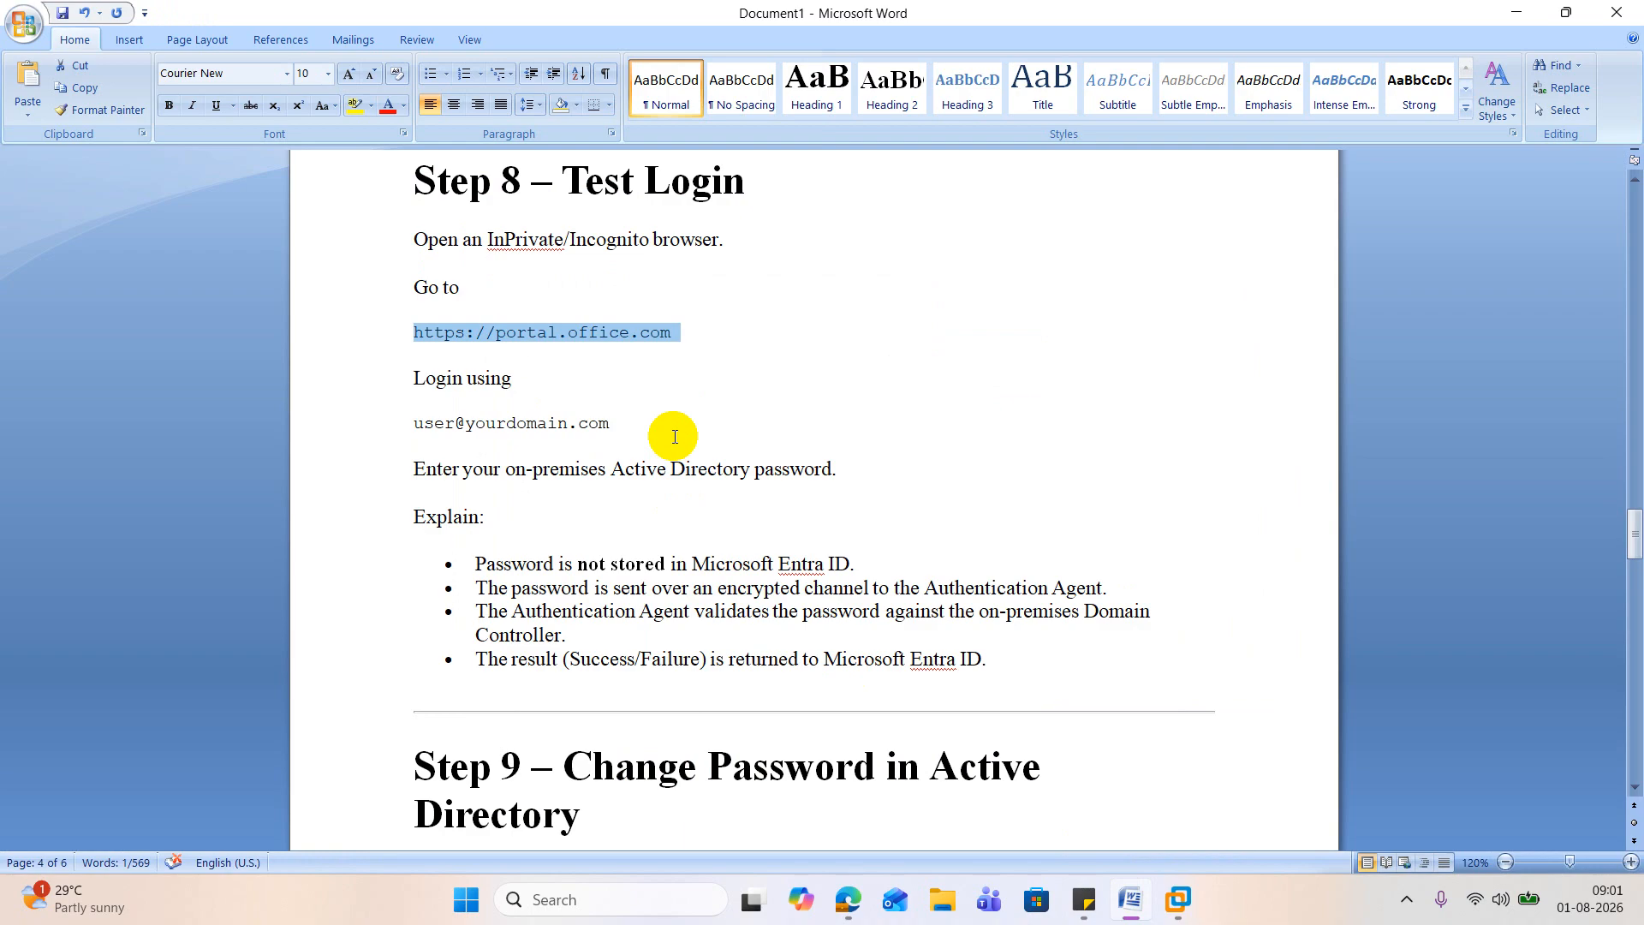
scroll(674, 436, "down", 1)
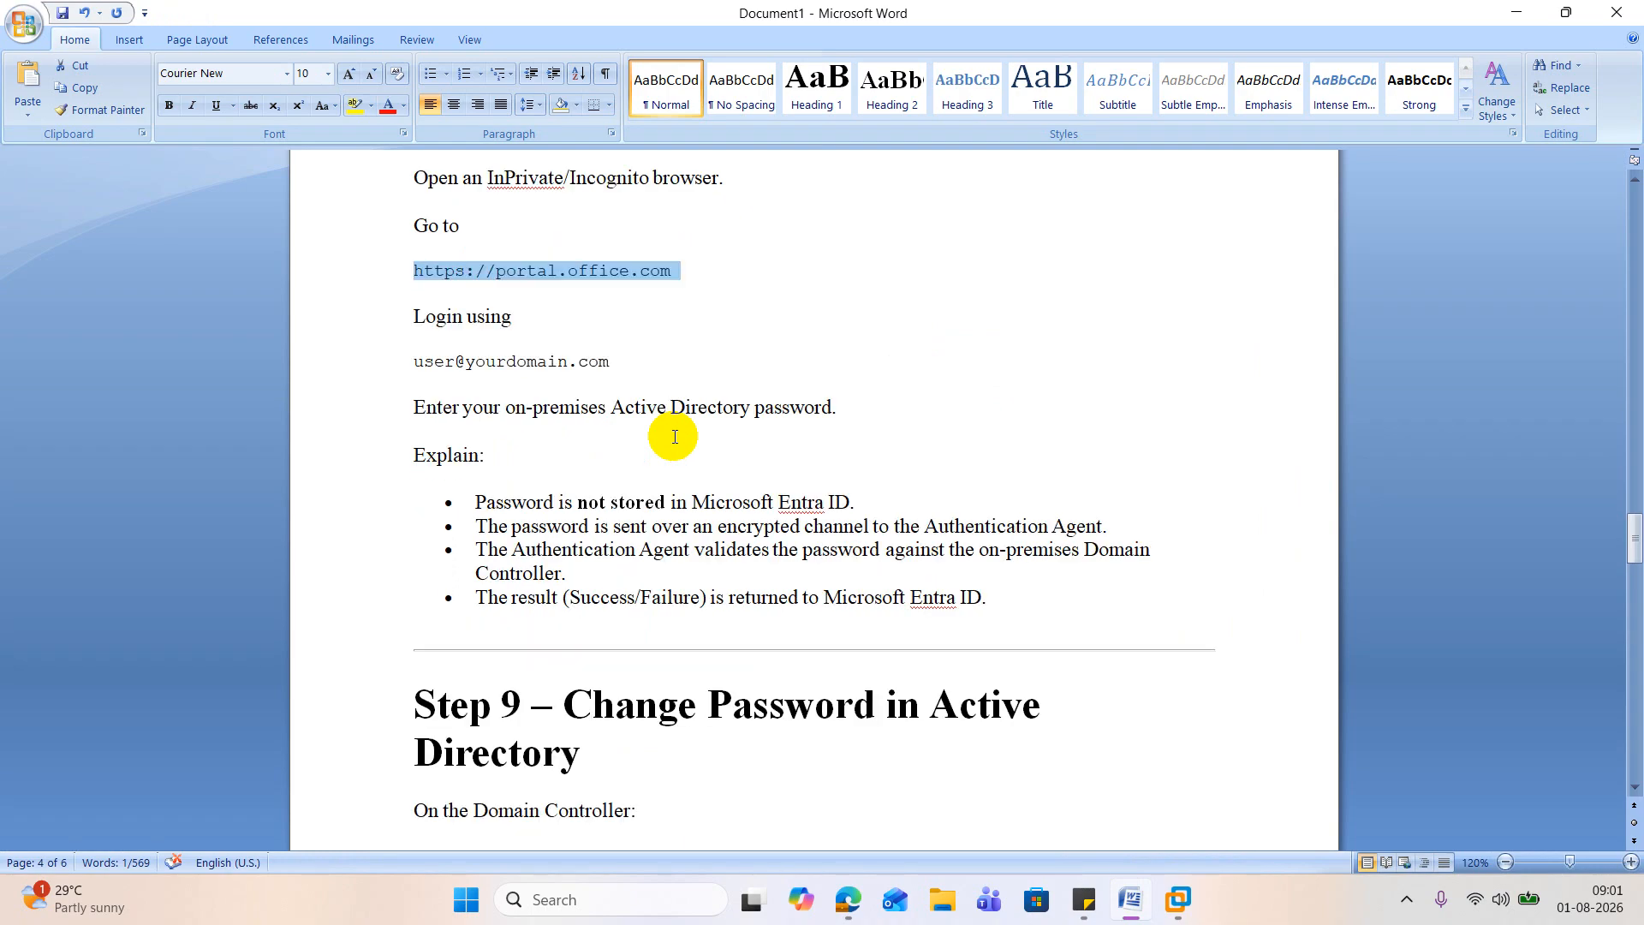
scroll(674, 436, "down", 1)
scroll(671, 434, "up", 3)
right_click(597, 396)
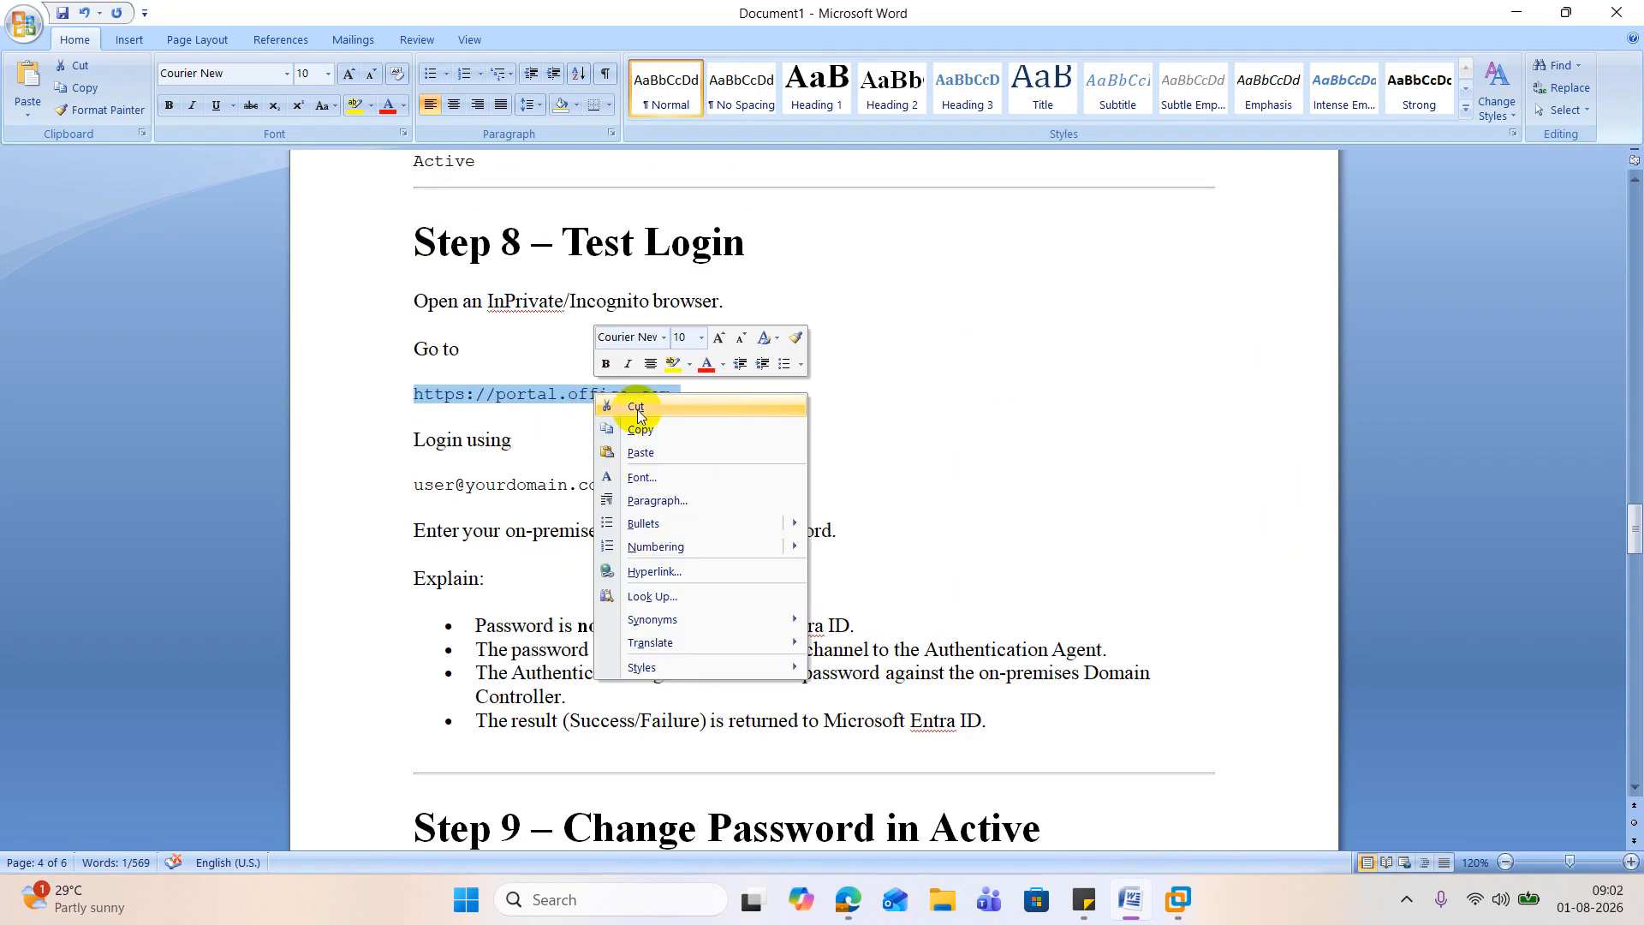
left_click(640, 429)
left_click(1515, 12)
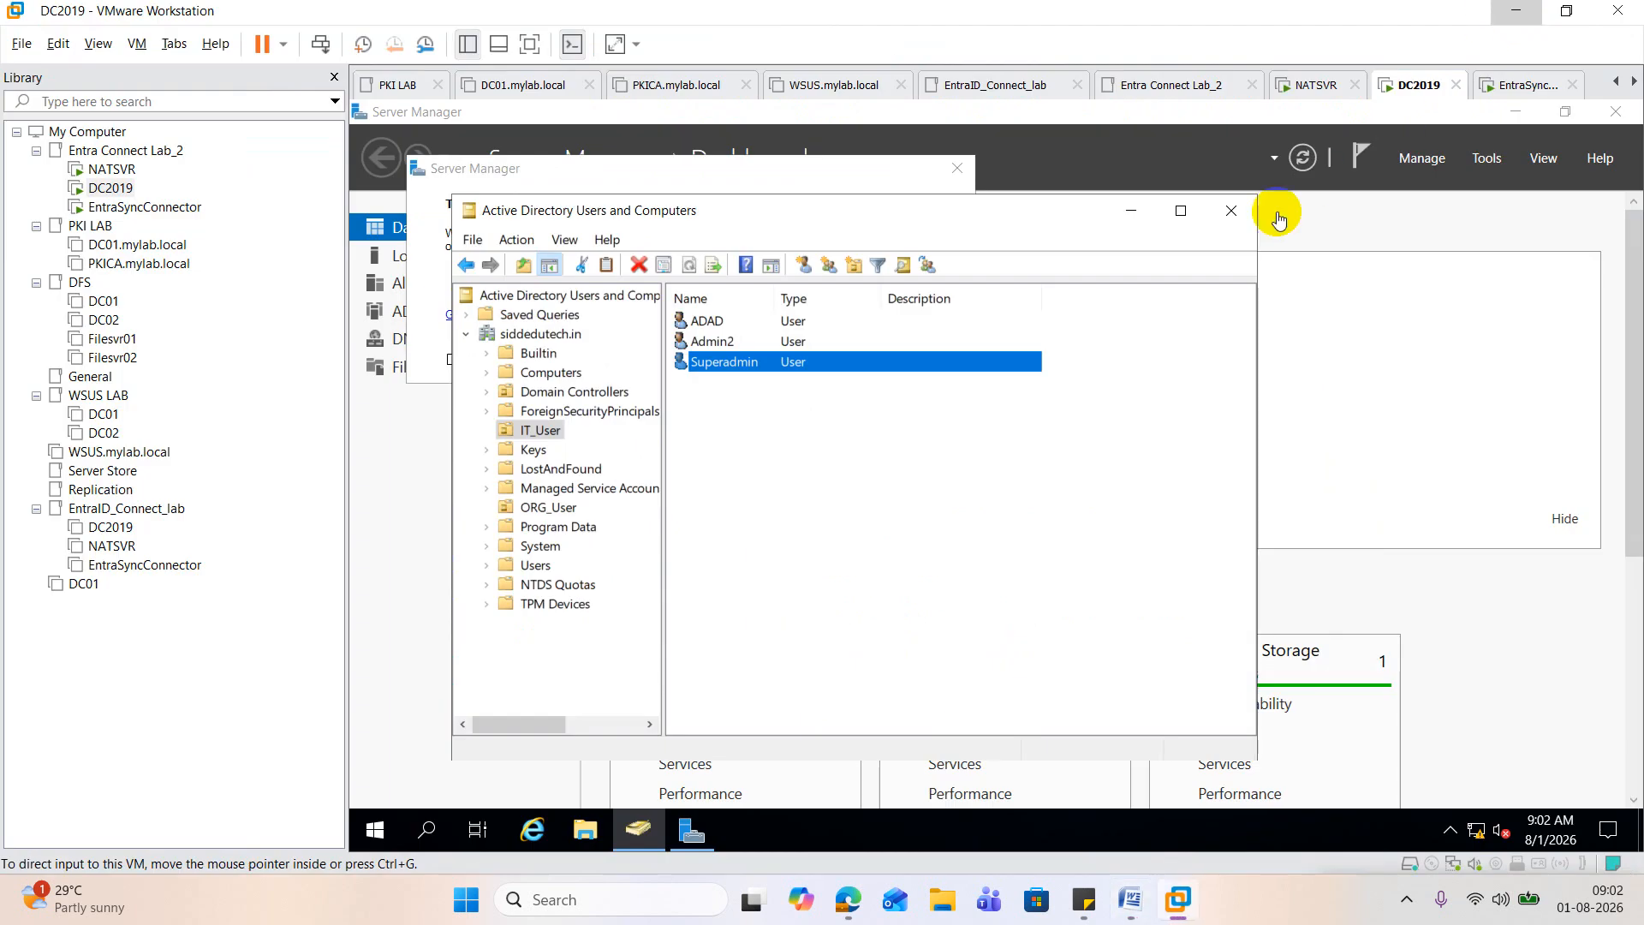
mouse_move(847, 897)
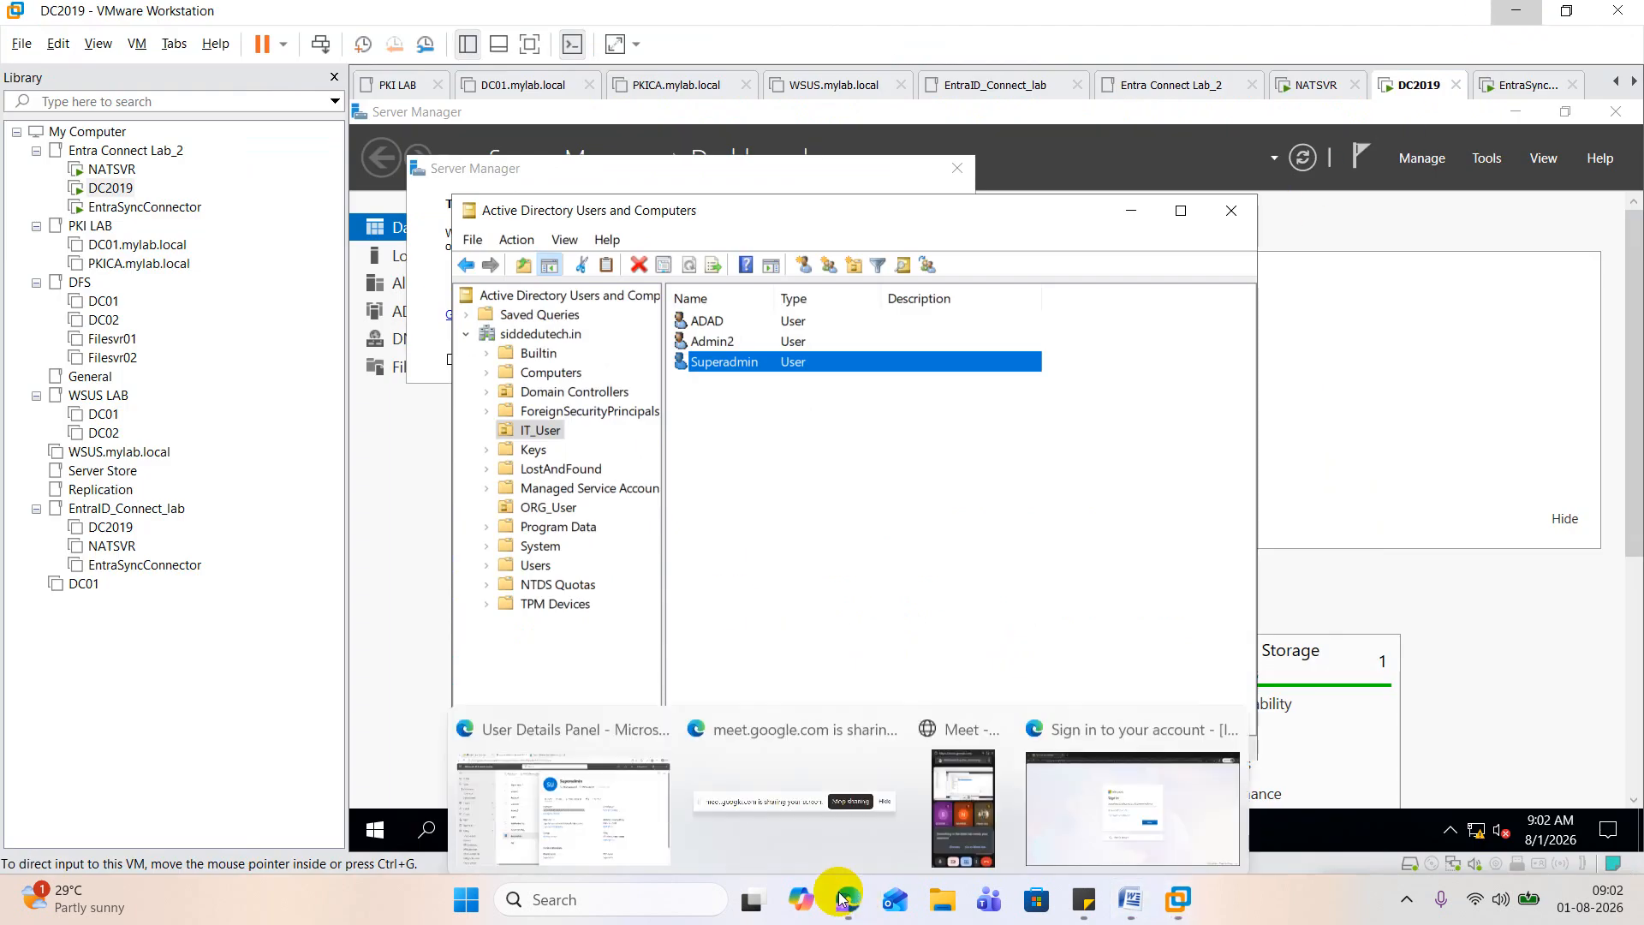
left_click(624, 777)
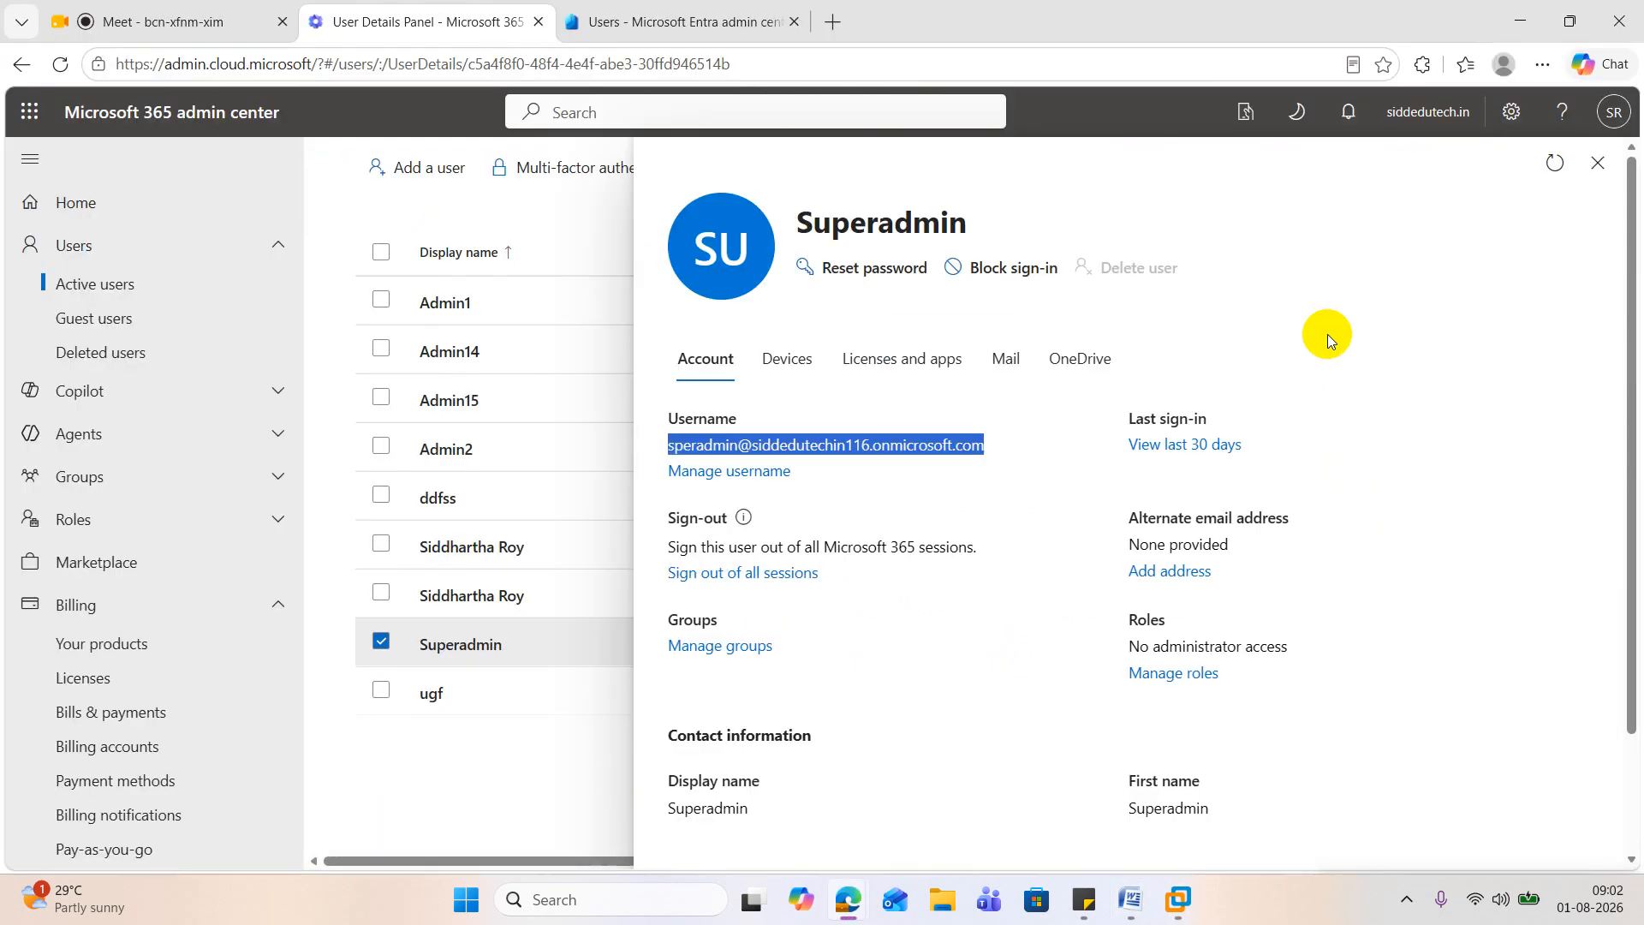
left_click(1541, 65)
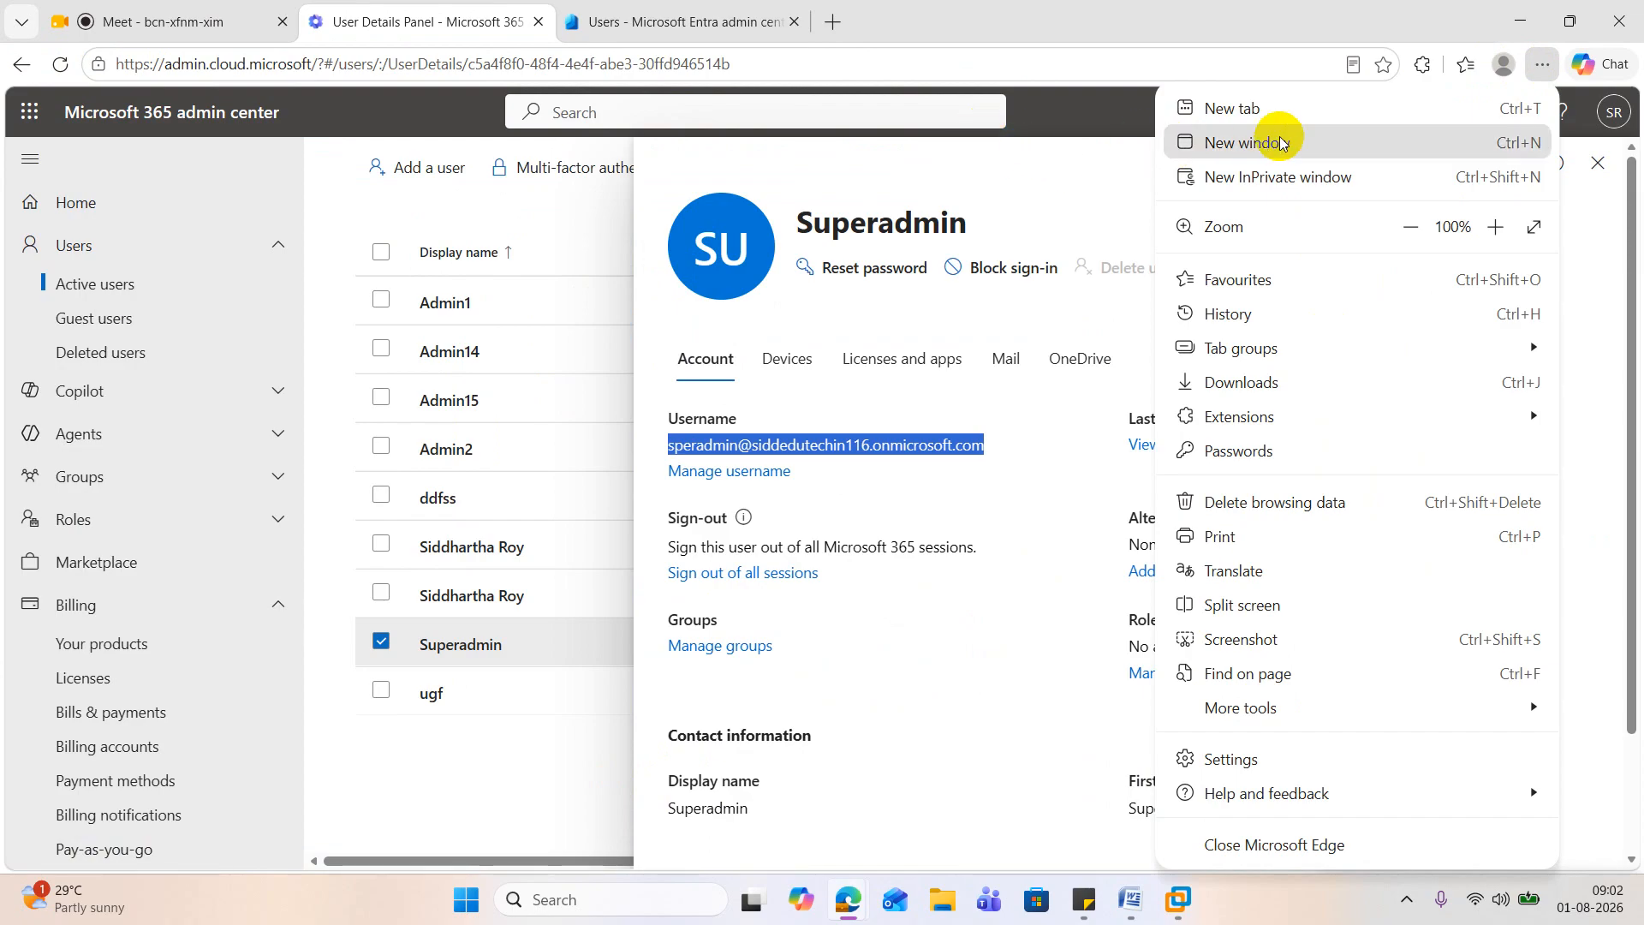
left_click(1275, 178)
key("ctrl+v")
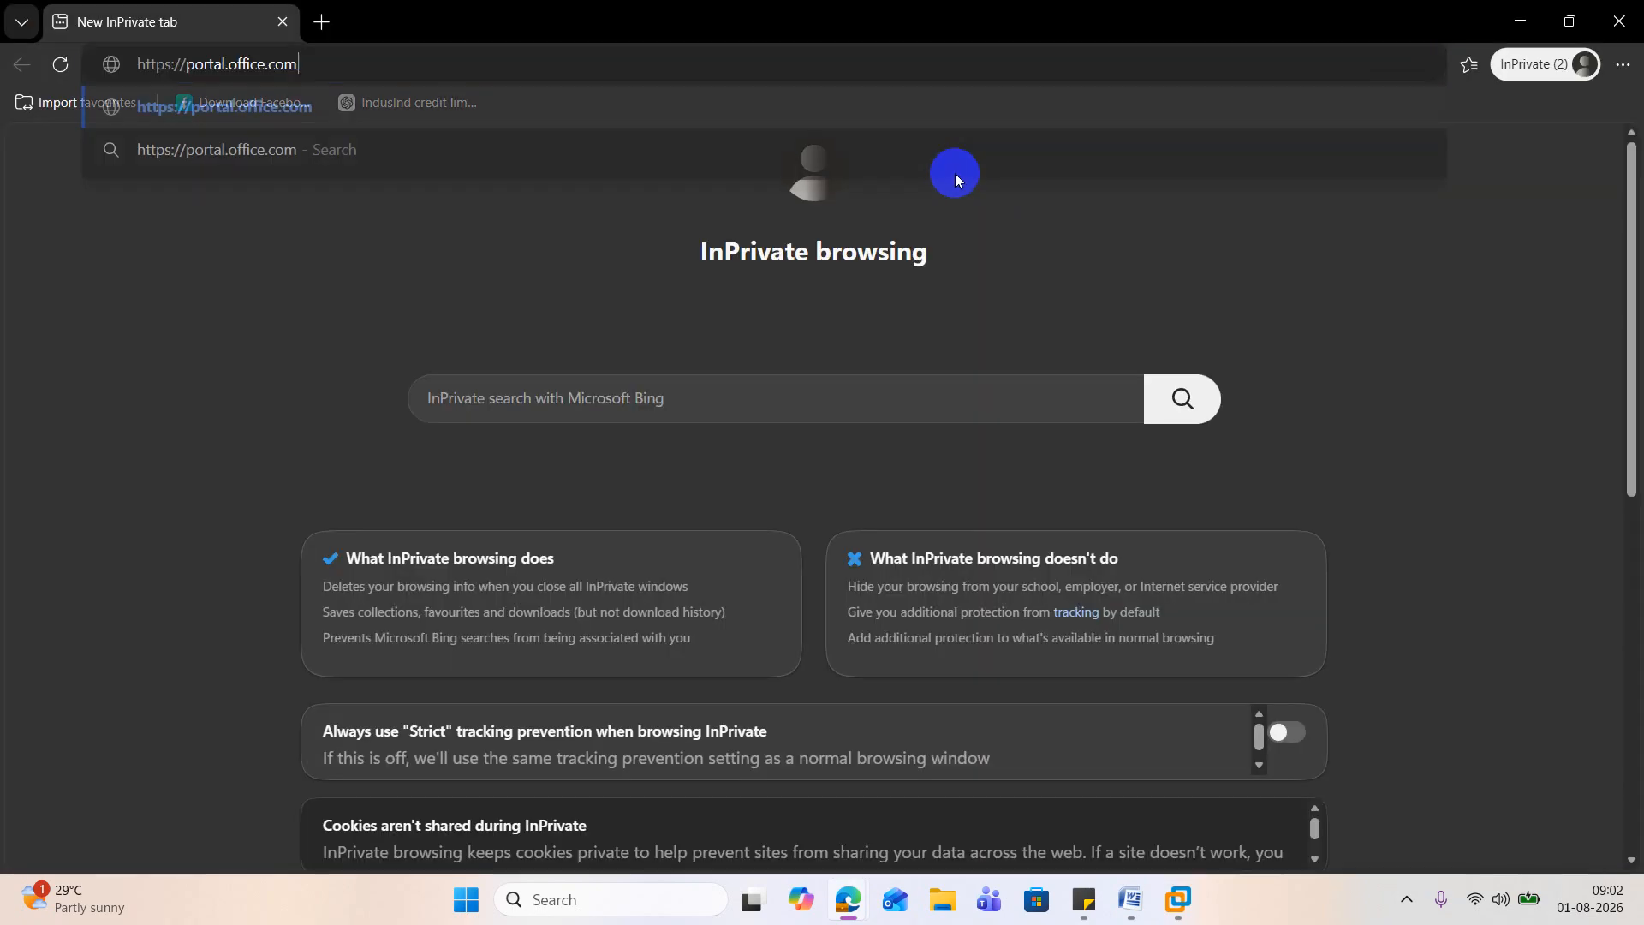
key("Return")
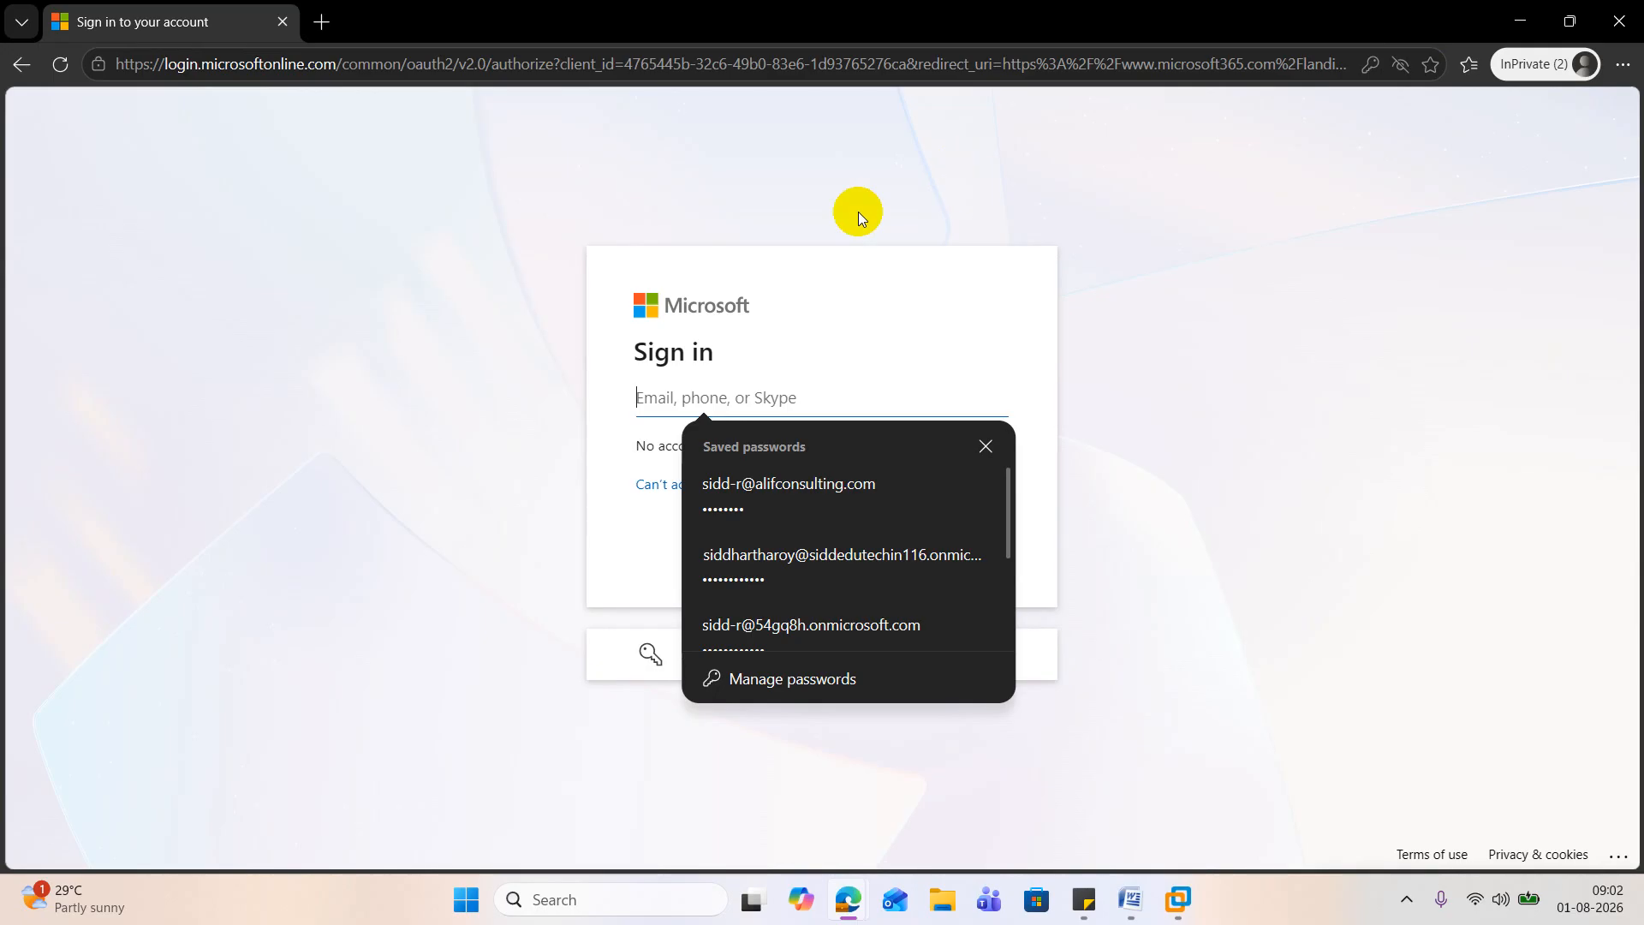
scroll(814, 554, "down", 4)
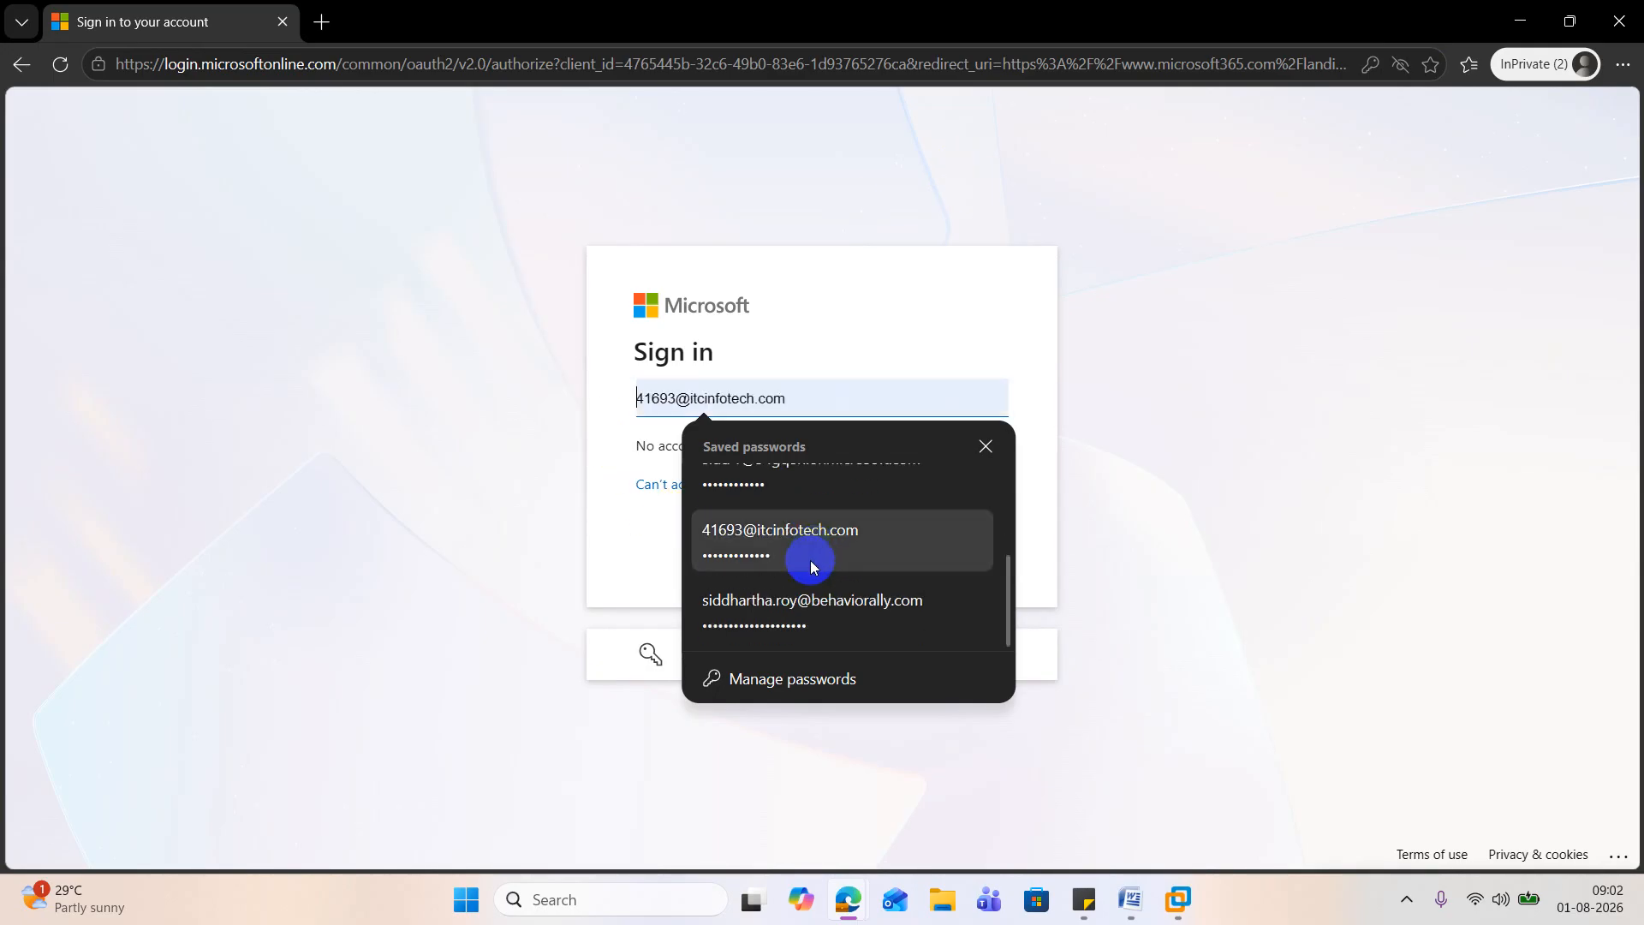
scroll(815, 566, "up", 4)
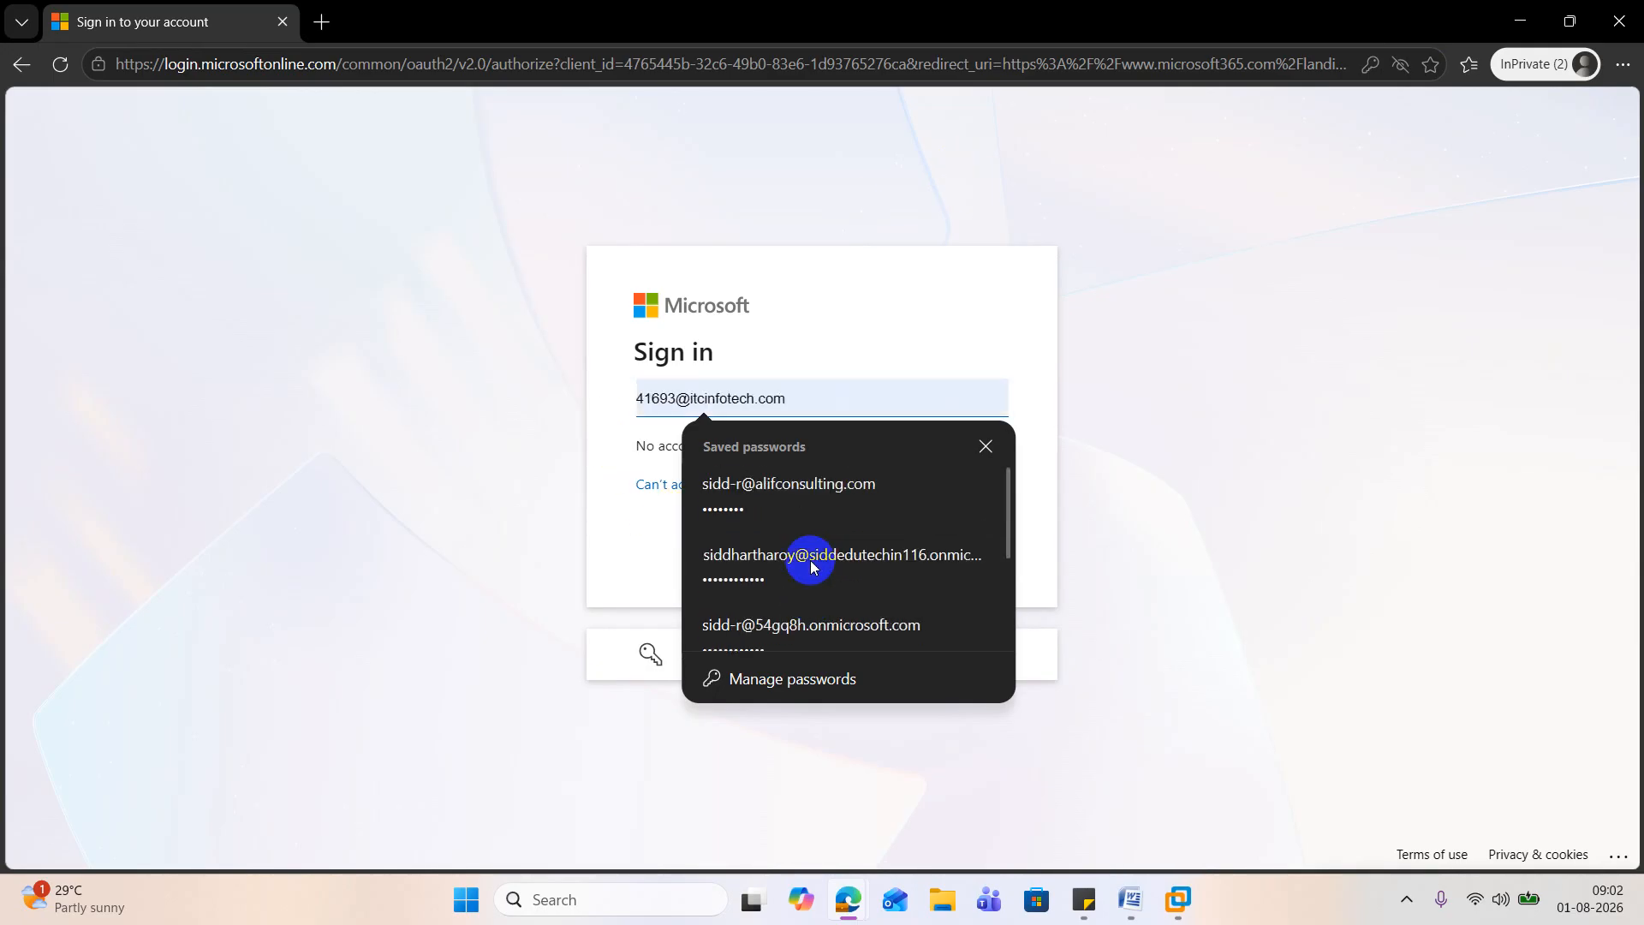
left_click(847, 899)
left_click(479, 779)
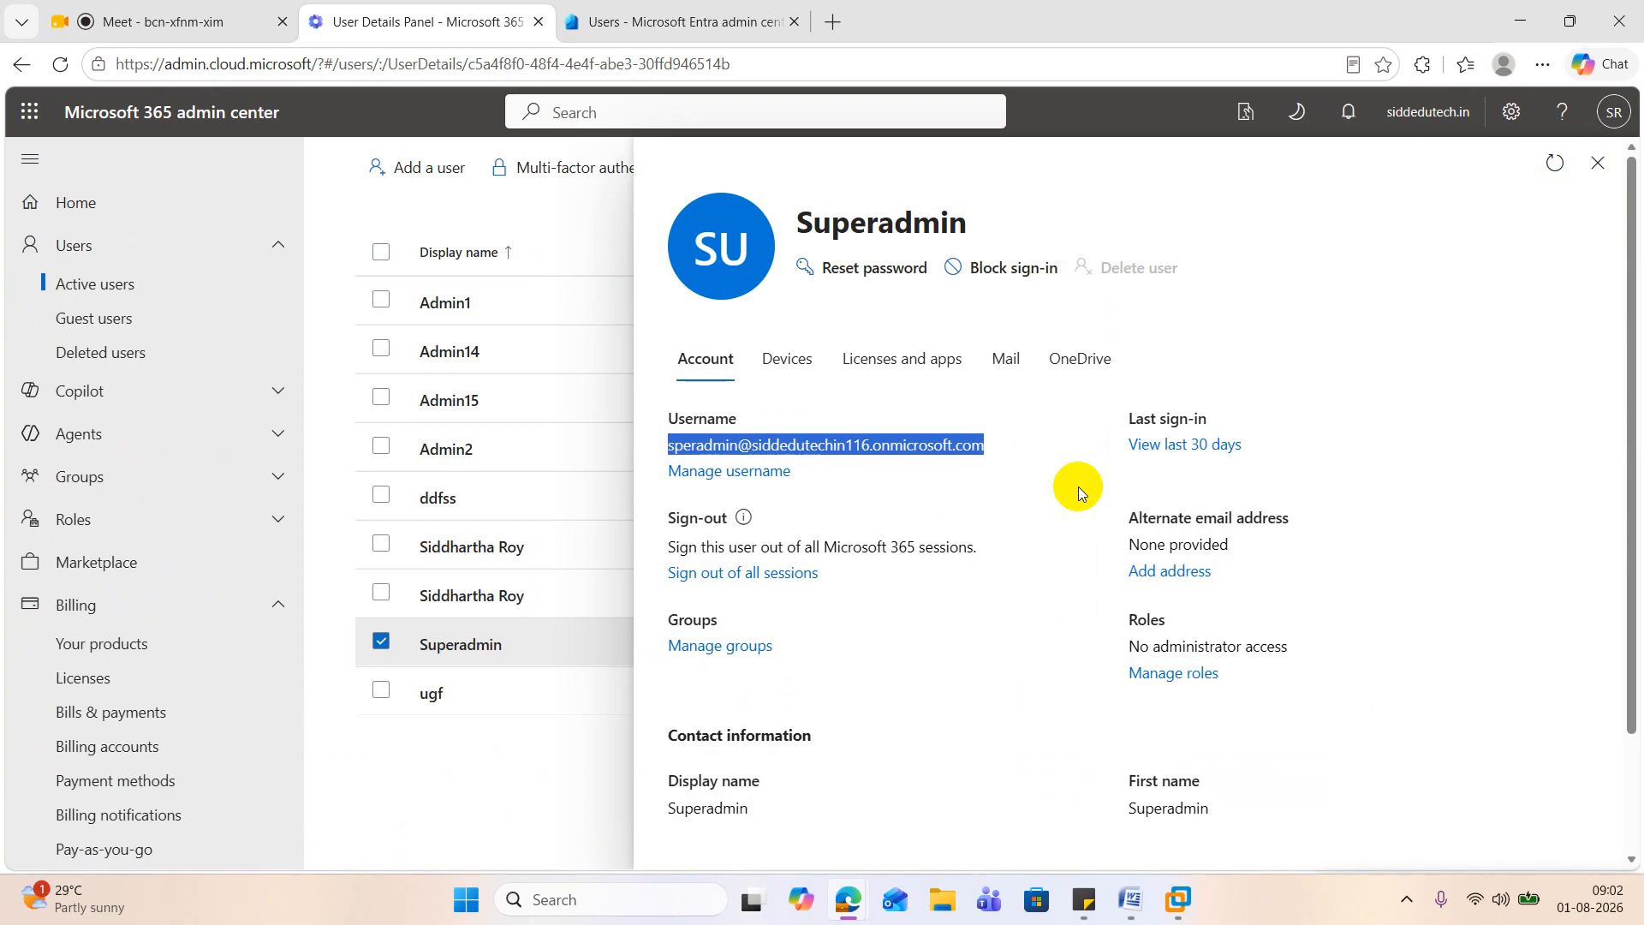
left_click(991, 451)
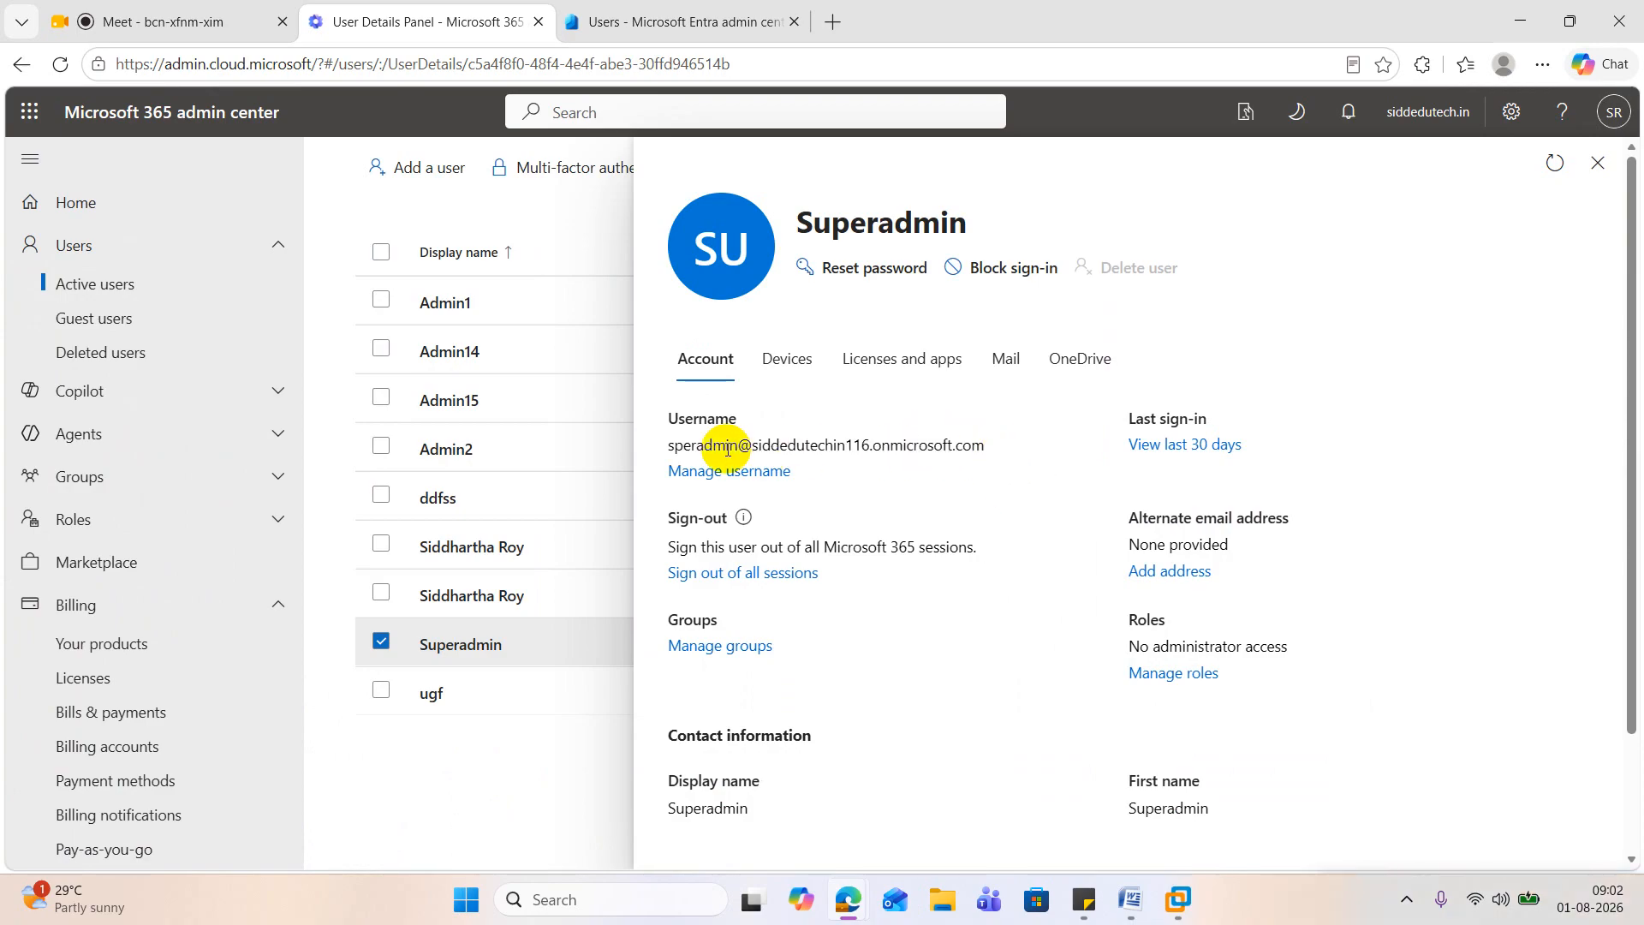
left_click_drag(667, 445, 990, 444)
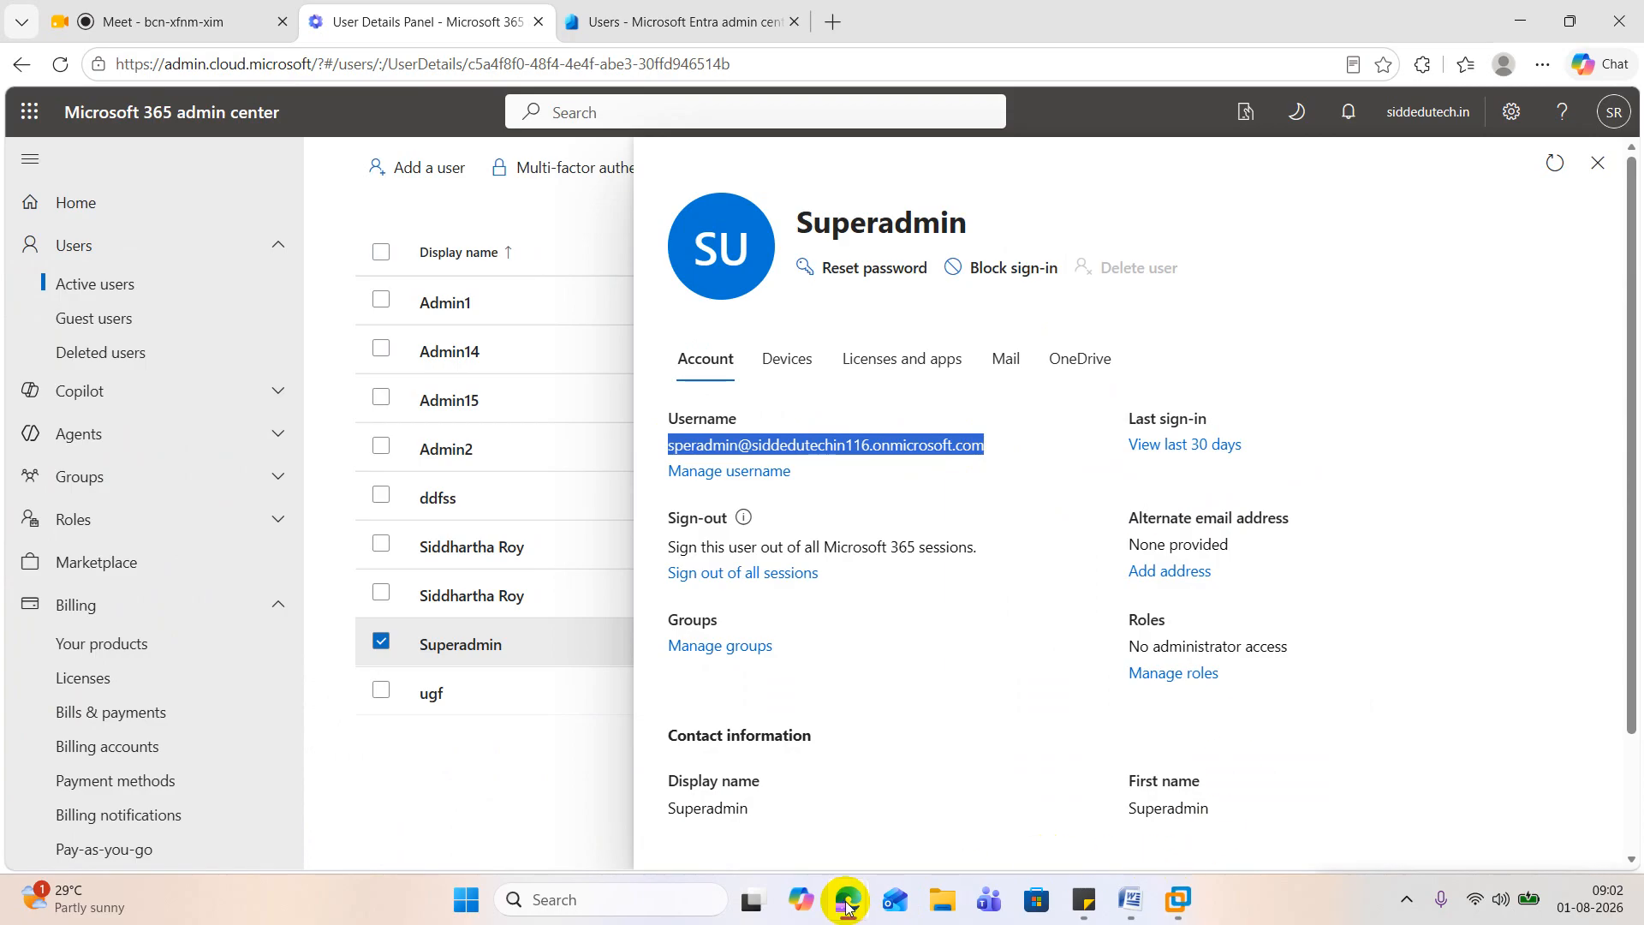
Step: Switch to the new InPrivate sign-in page and submit Superadmin's copied username
mouse_move(846, 896)
left_click(1159, 806)
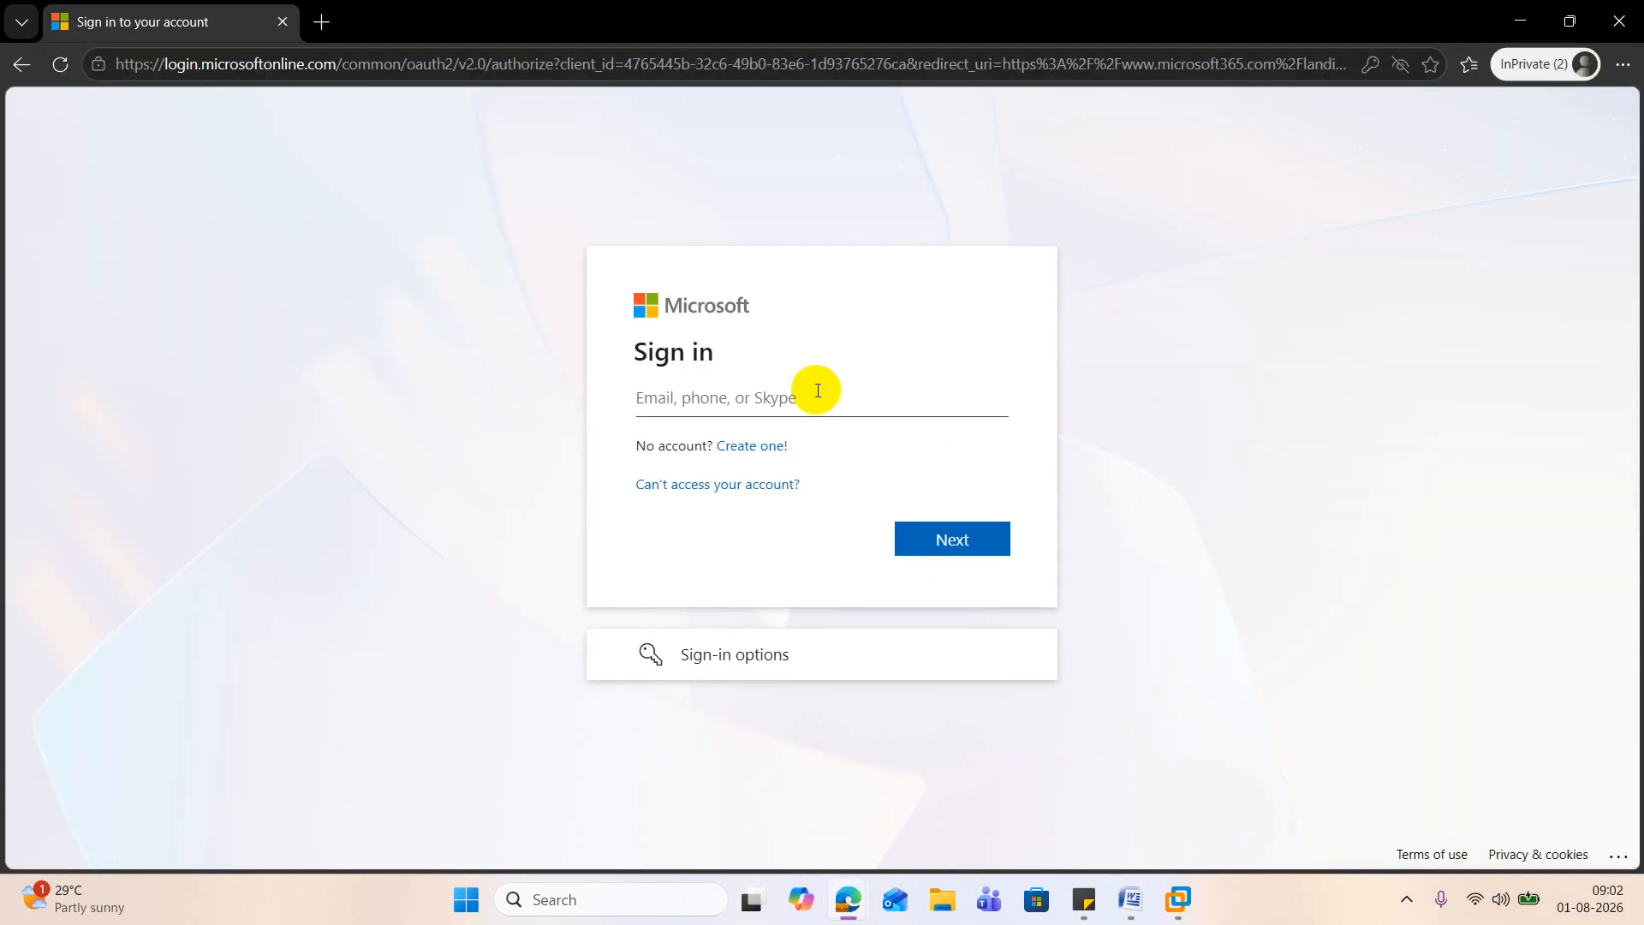
key("ctrl+v")
left_click(964, 551)
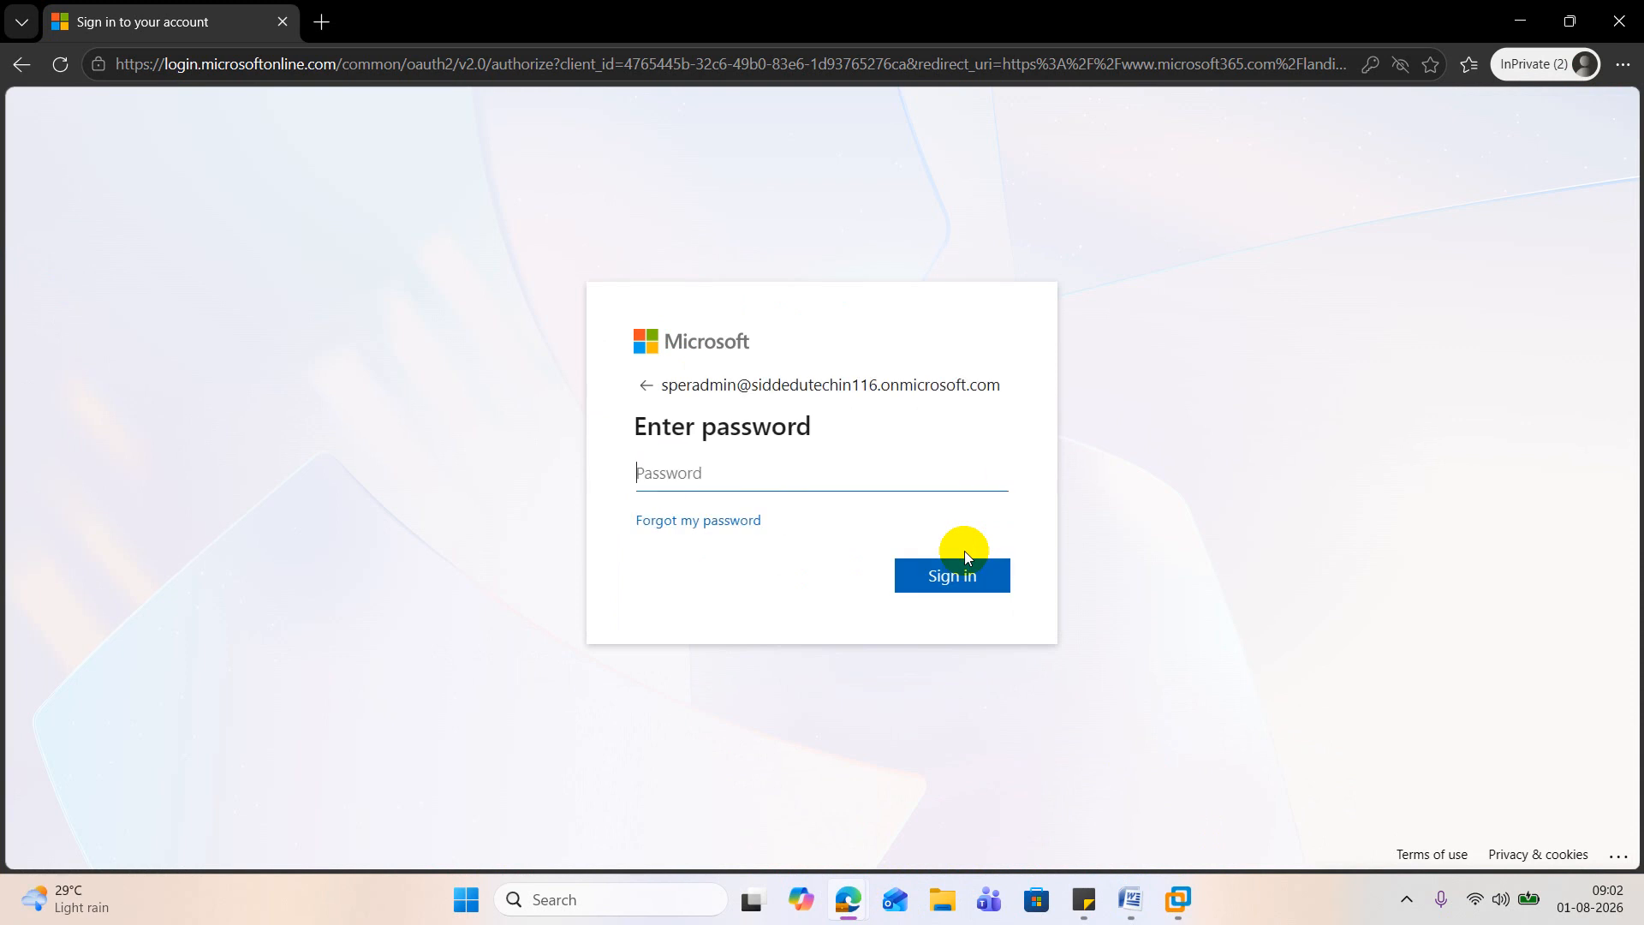
Step: Try to sign in with Superadmin's newly reset account password
type("••••••••••••")
key("Return")
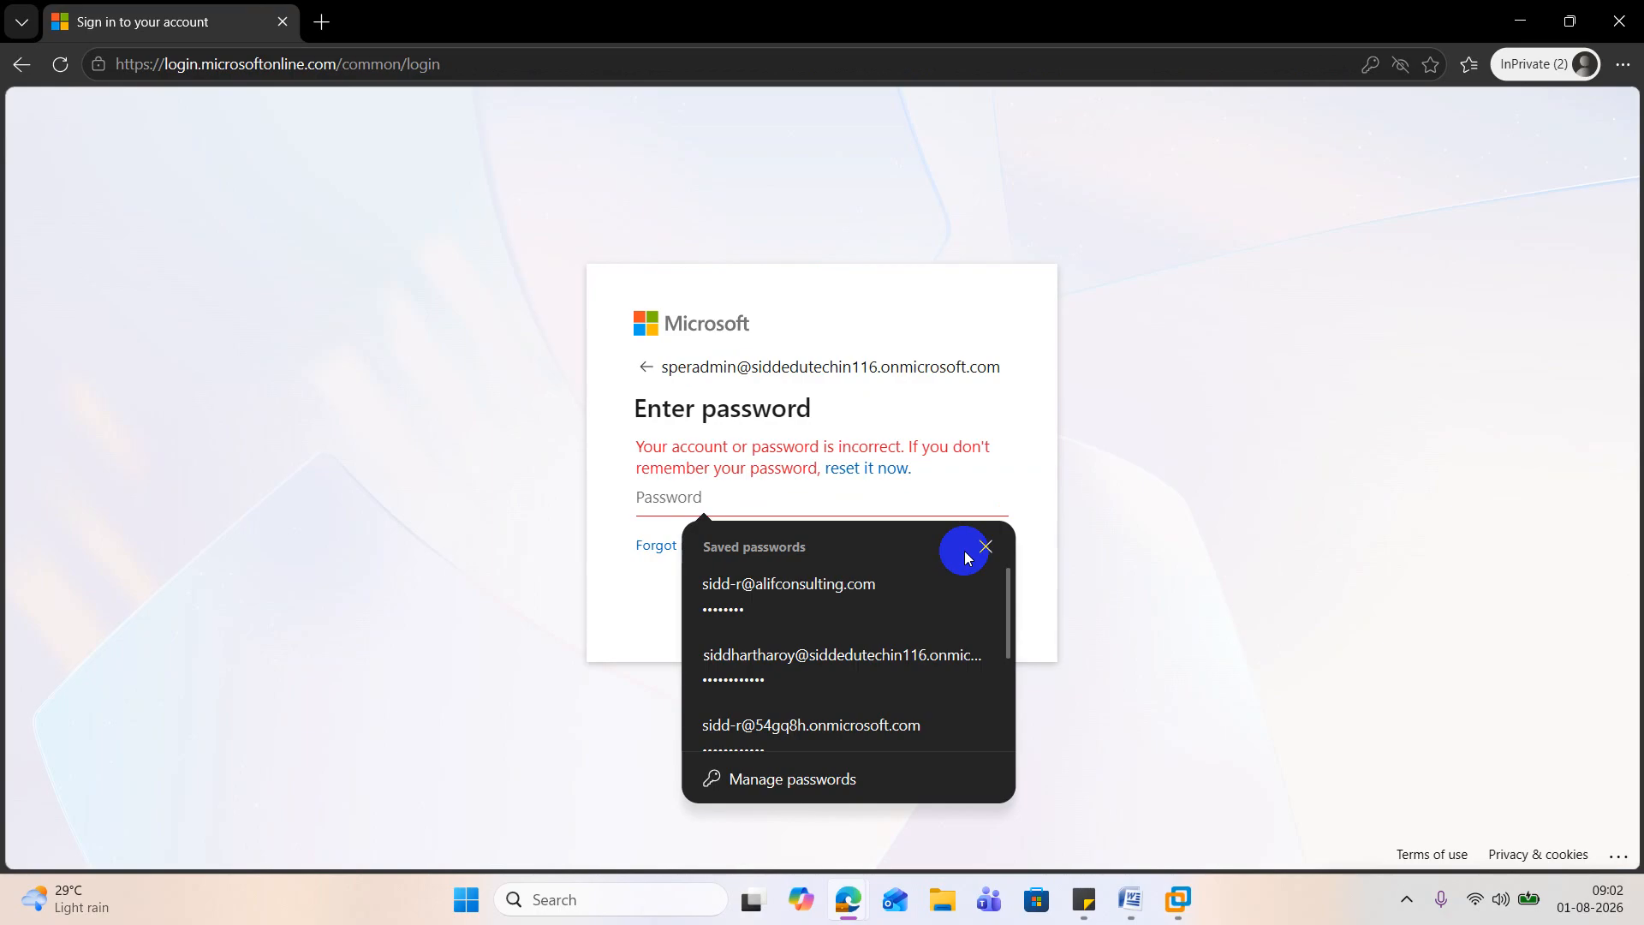
Step: Retry the Superadmin sign-in two more times, entering the account password each time
left_click(964, 553)
type("••••••••••••")
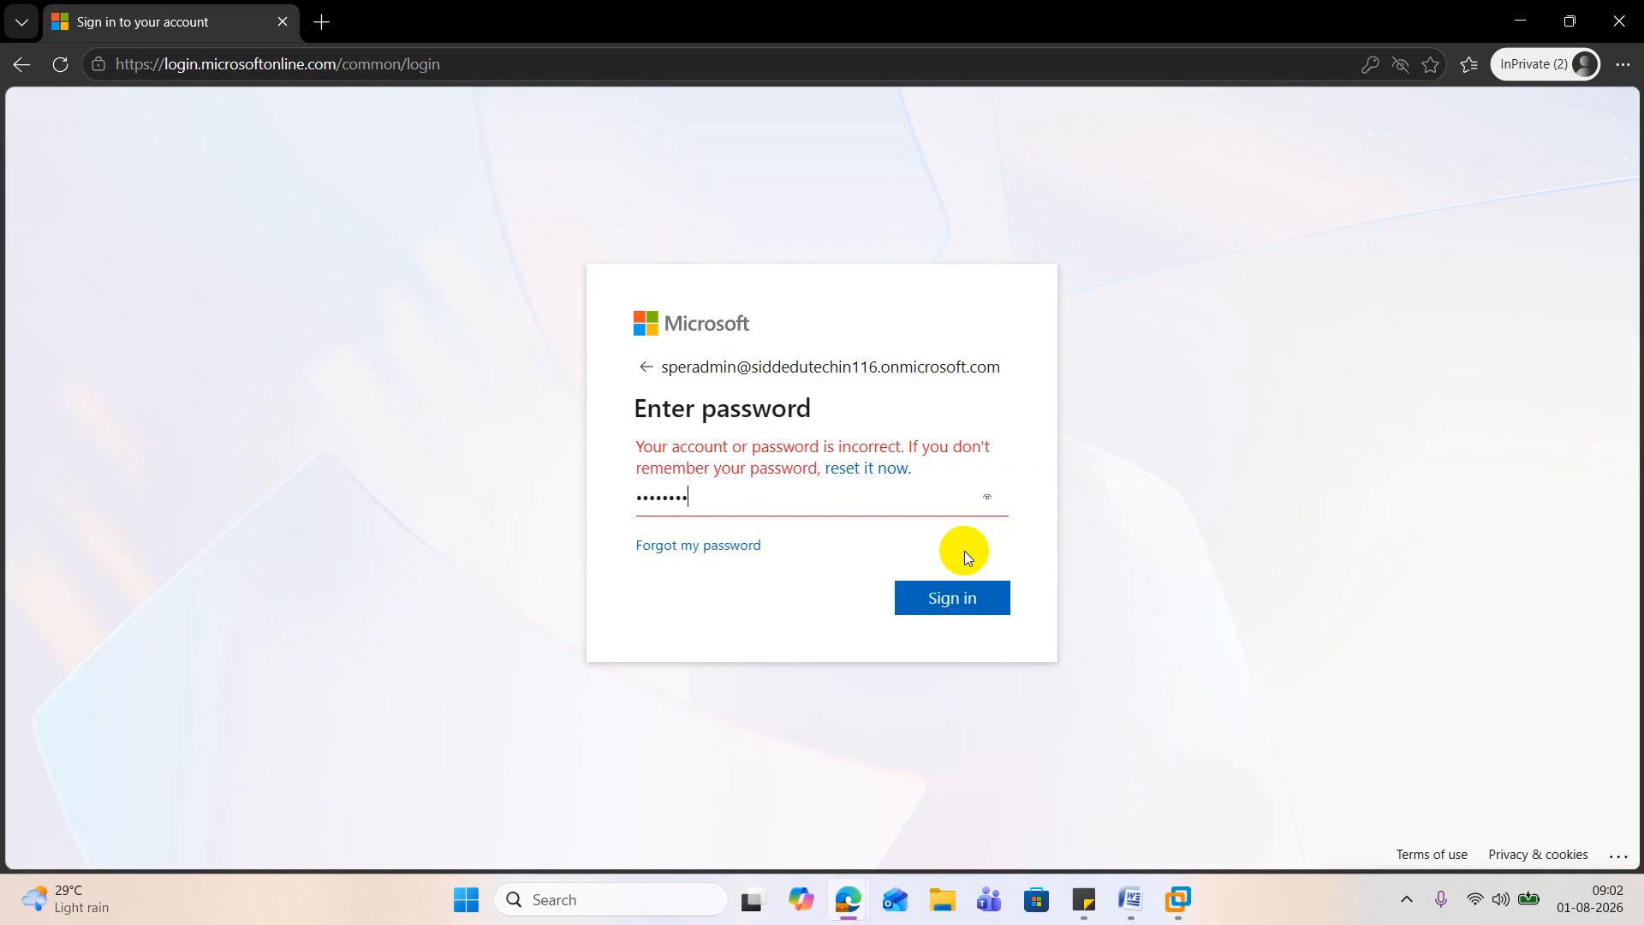
key("Return")
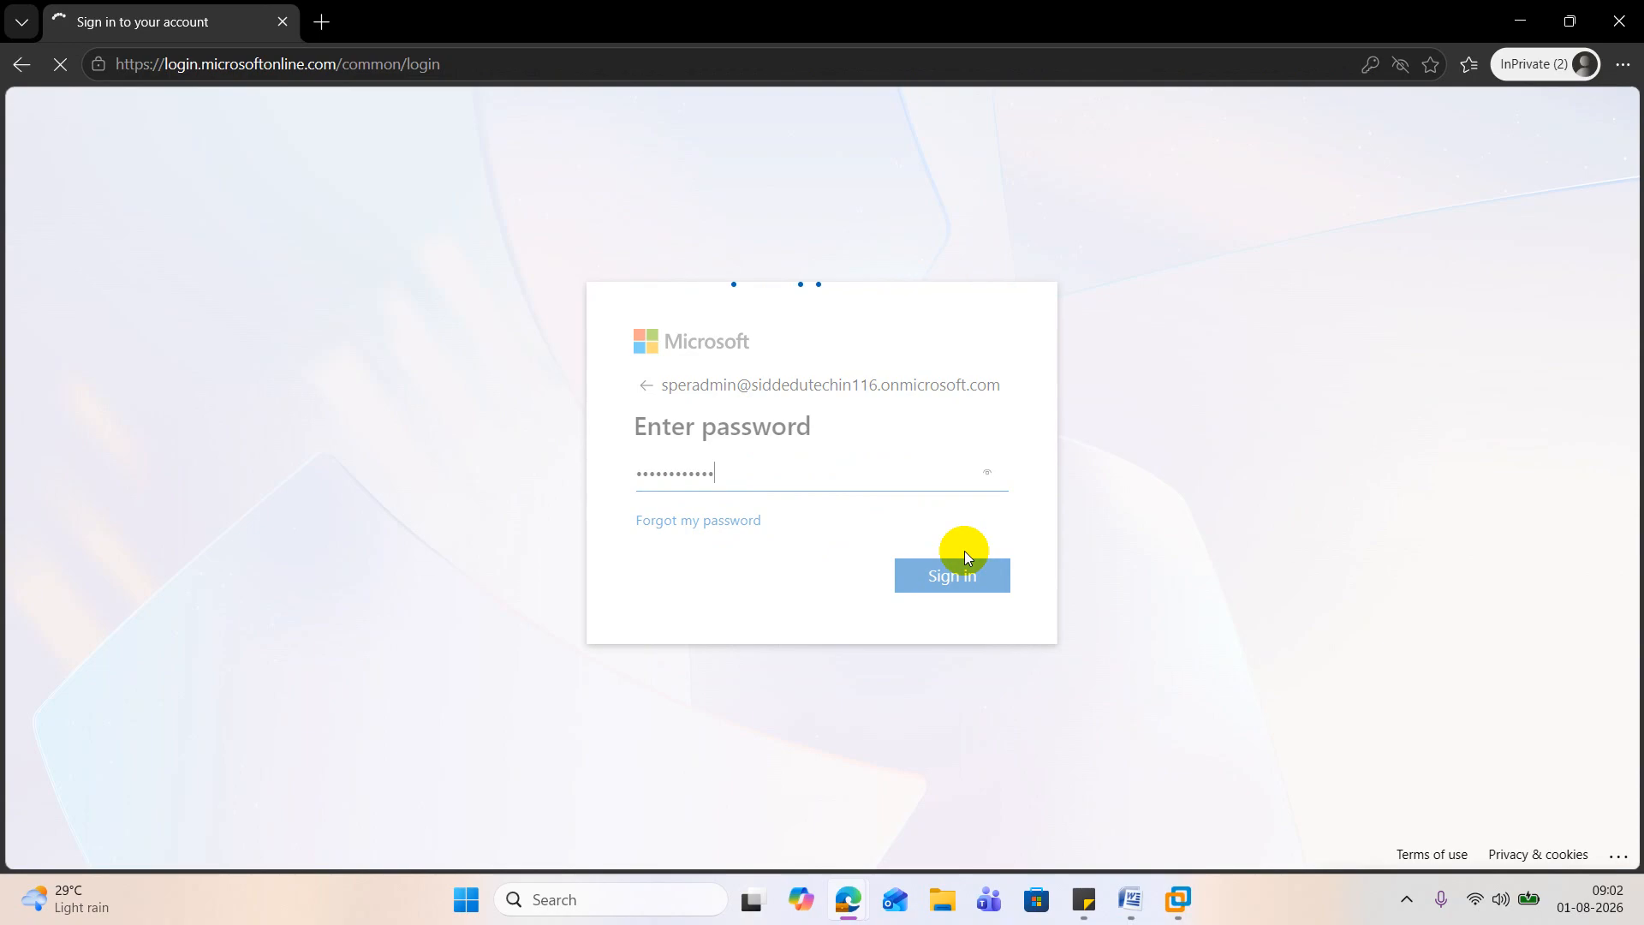
type("••")
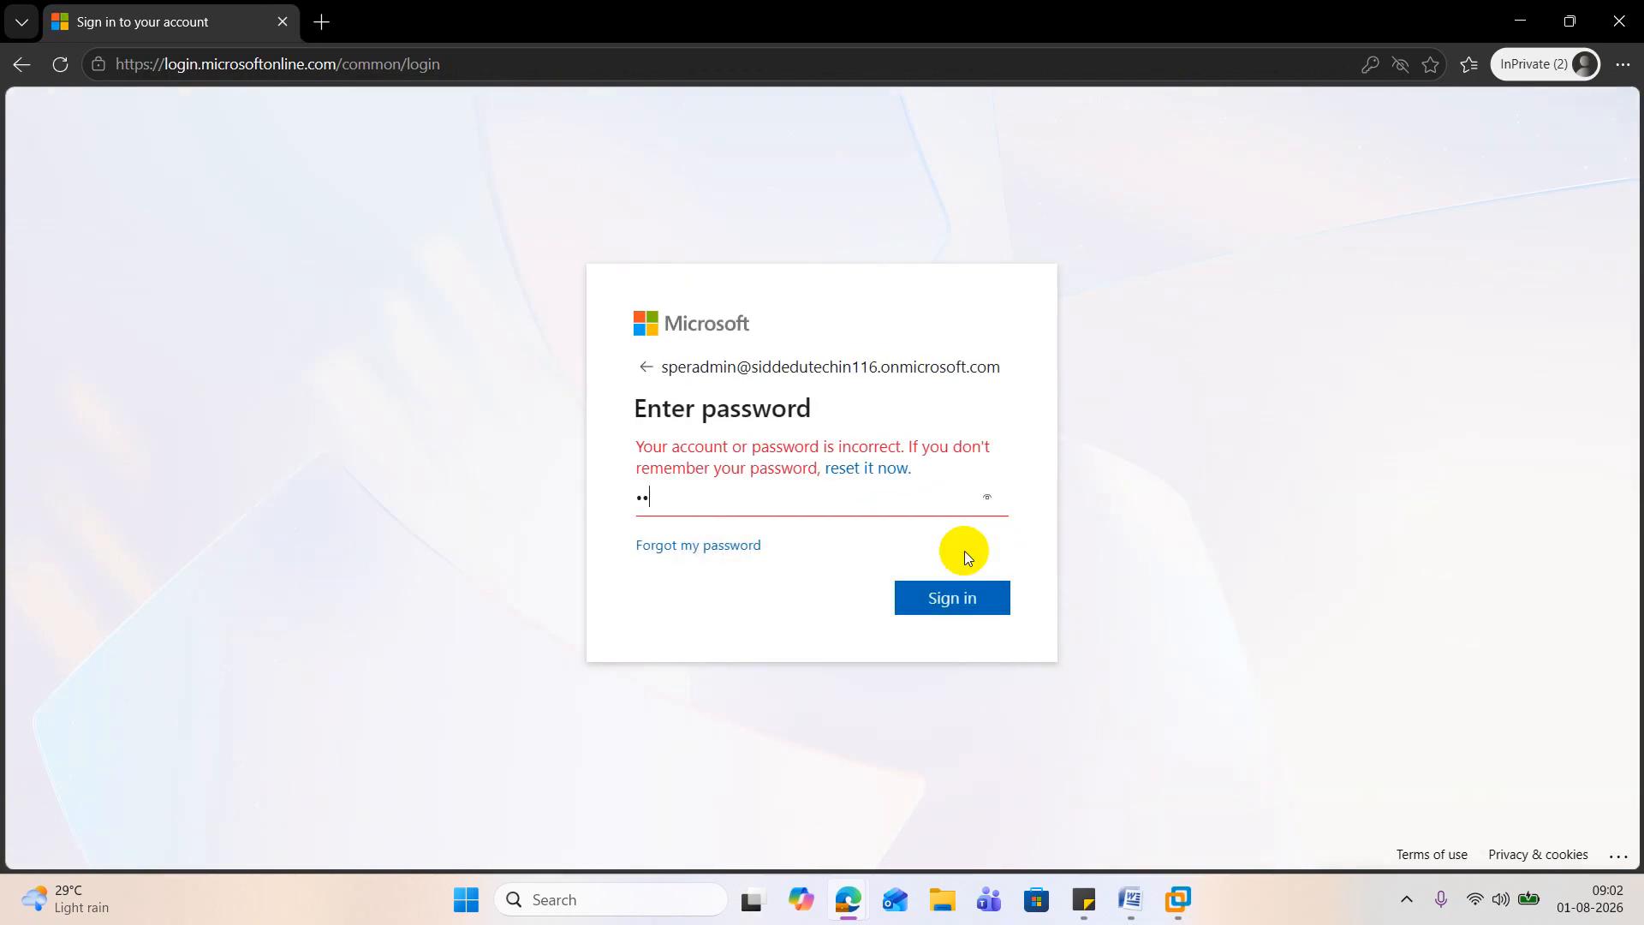
type("••••••••••")
key("Return")
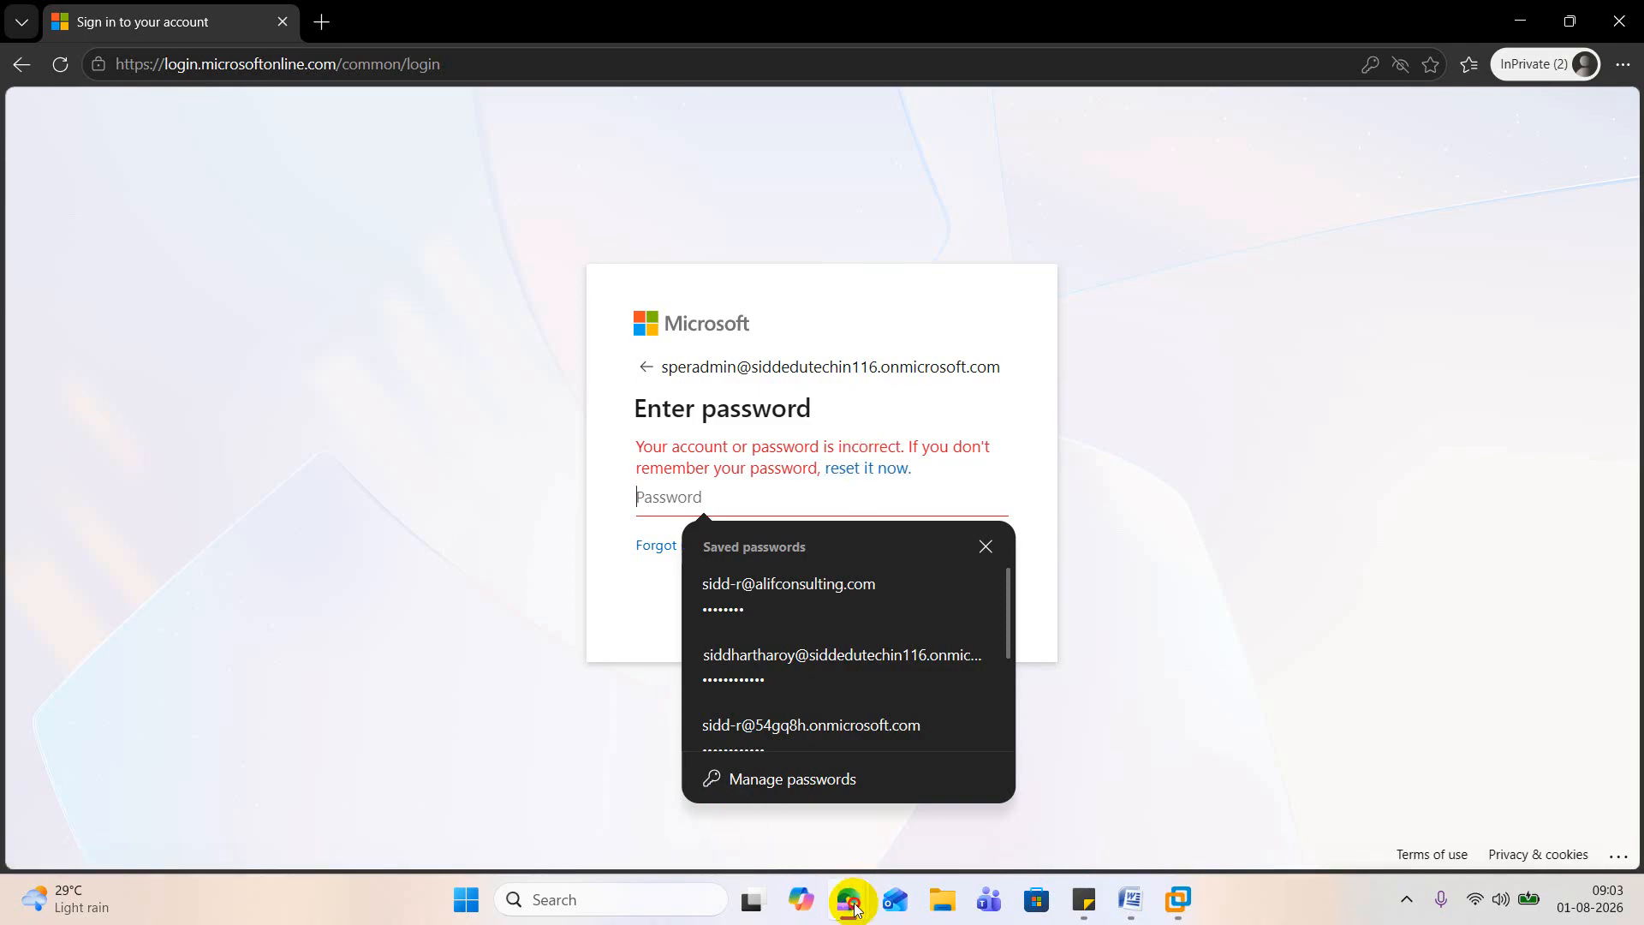
Step: Switch to the Microsoft 365 admin center window and grant Superadmin admin center access with the Global Administrator role, saving the changes
mouse_move(850, 897)
left_click(459, 778)
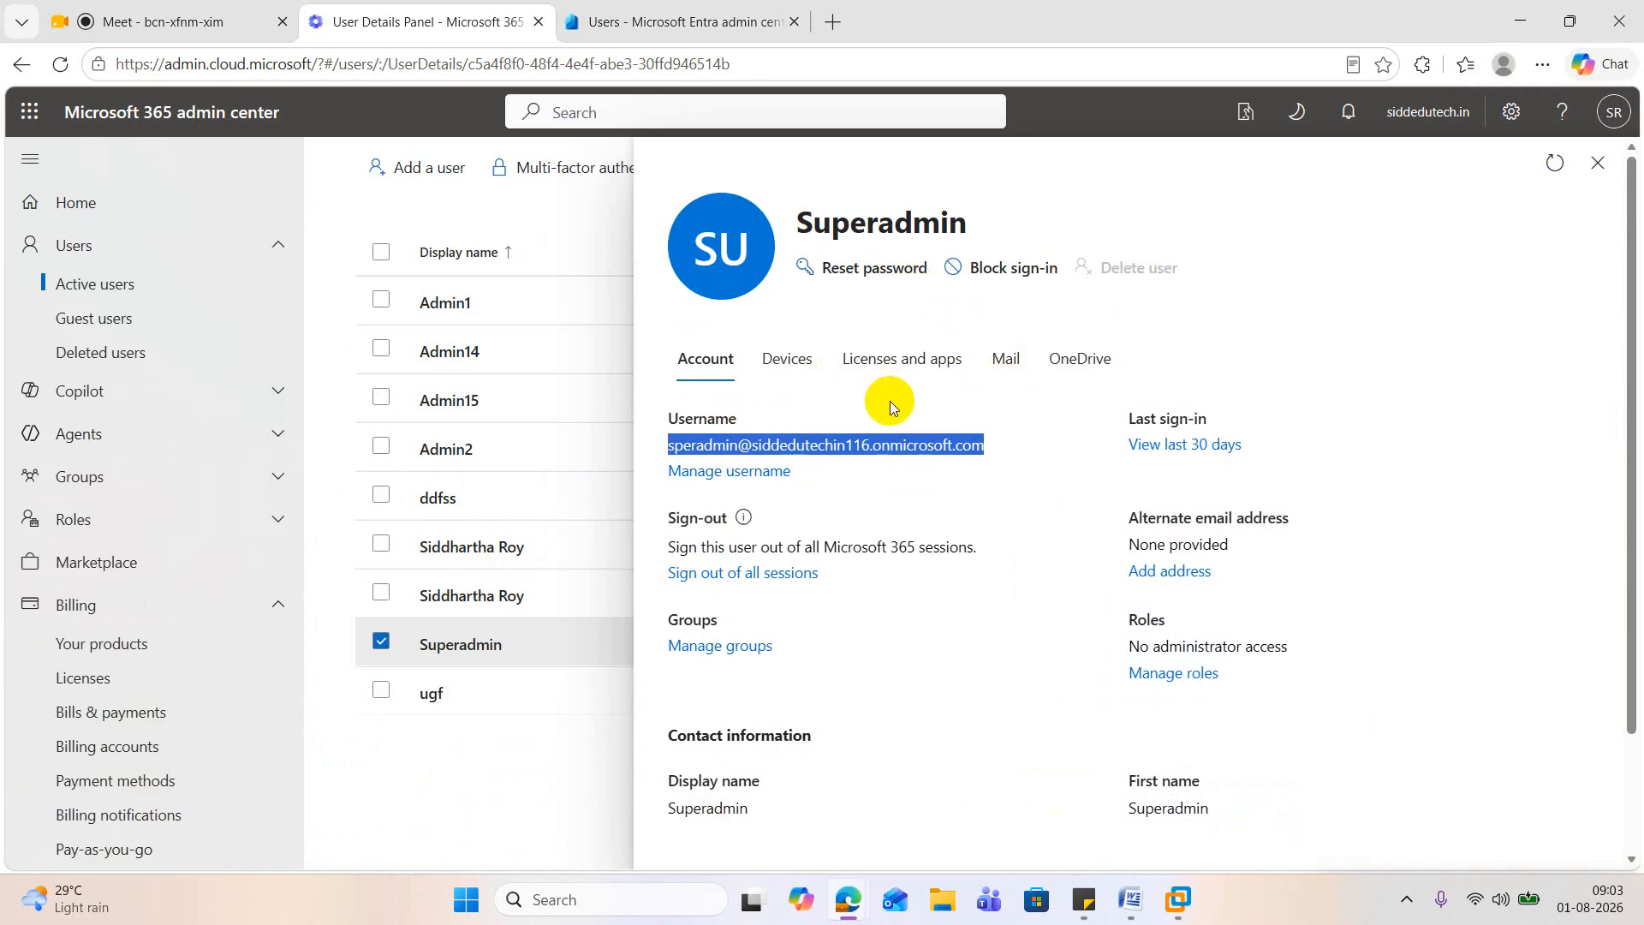
scroll(892, 440, "down", 2)
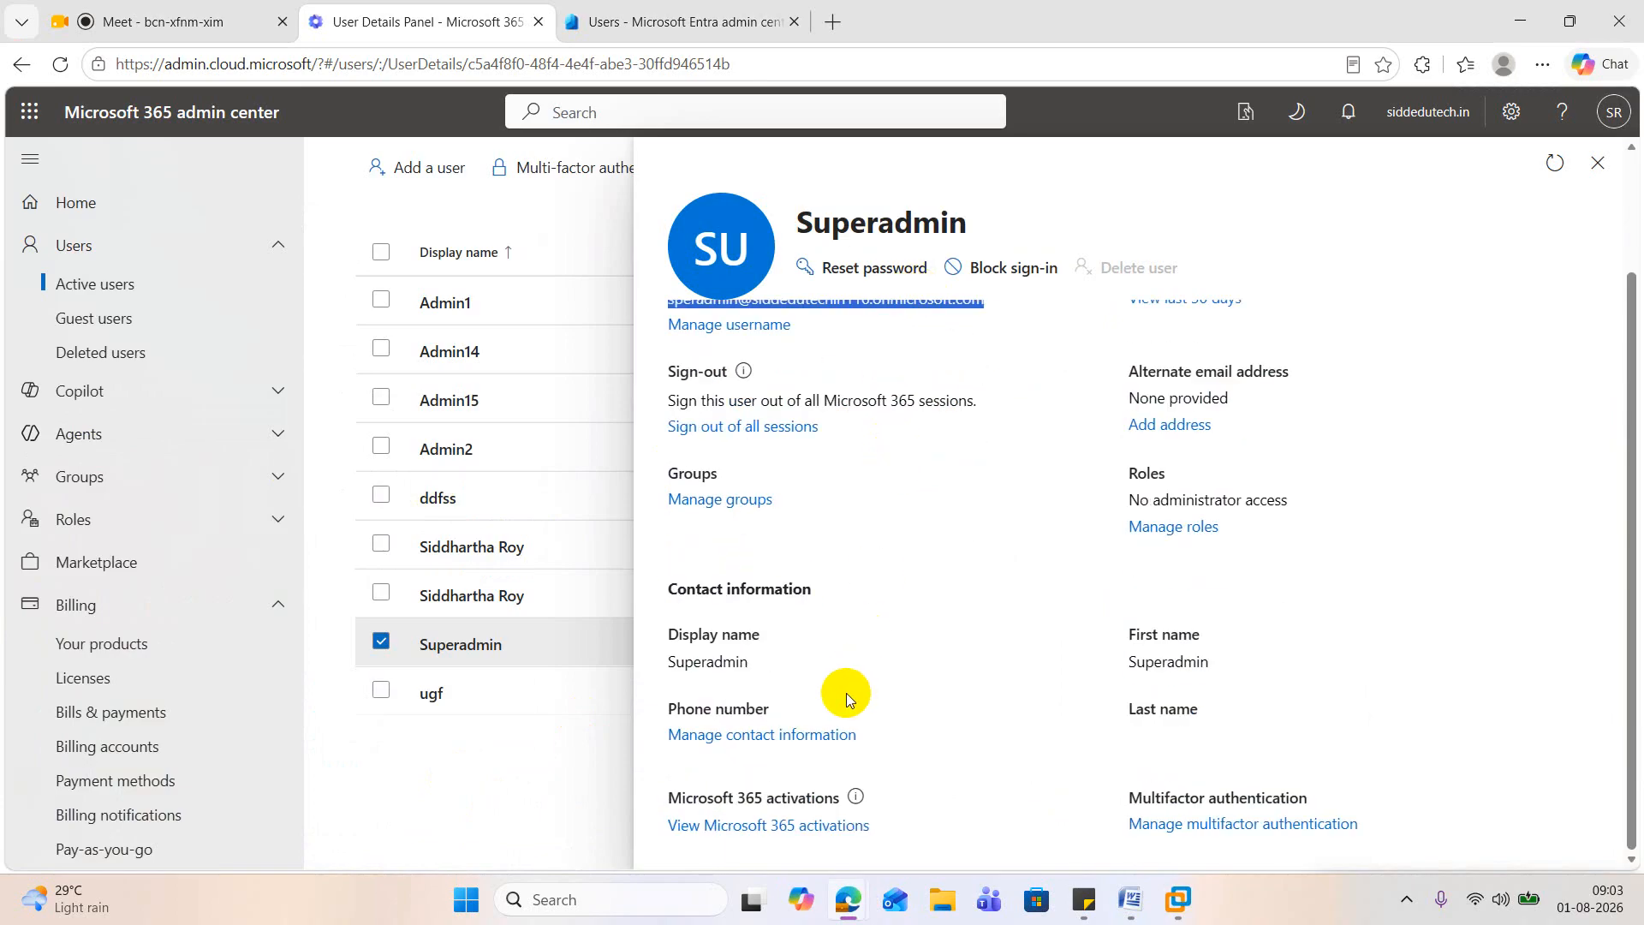
left_click(1168, 524)
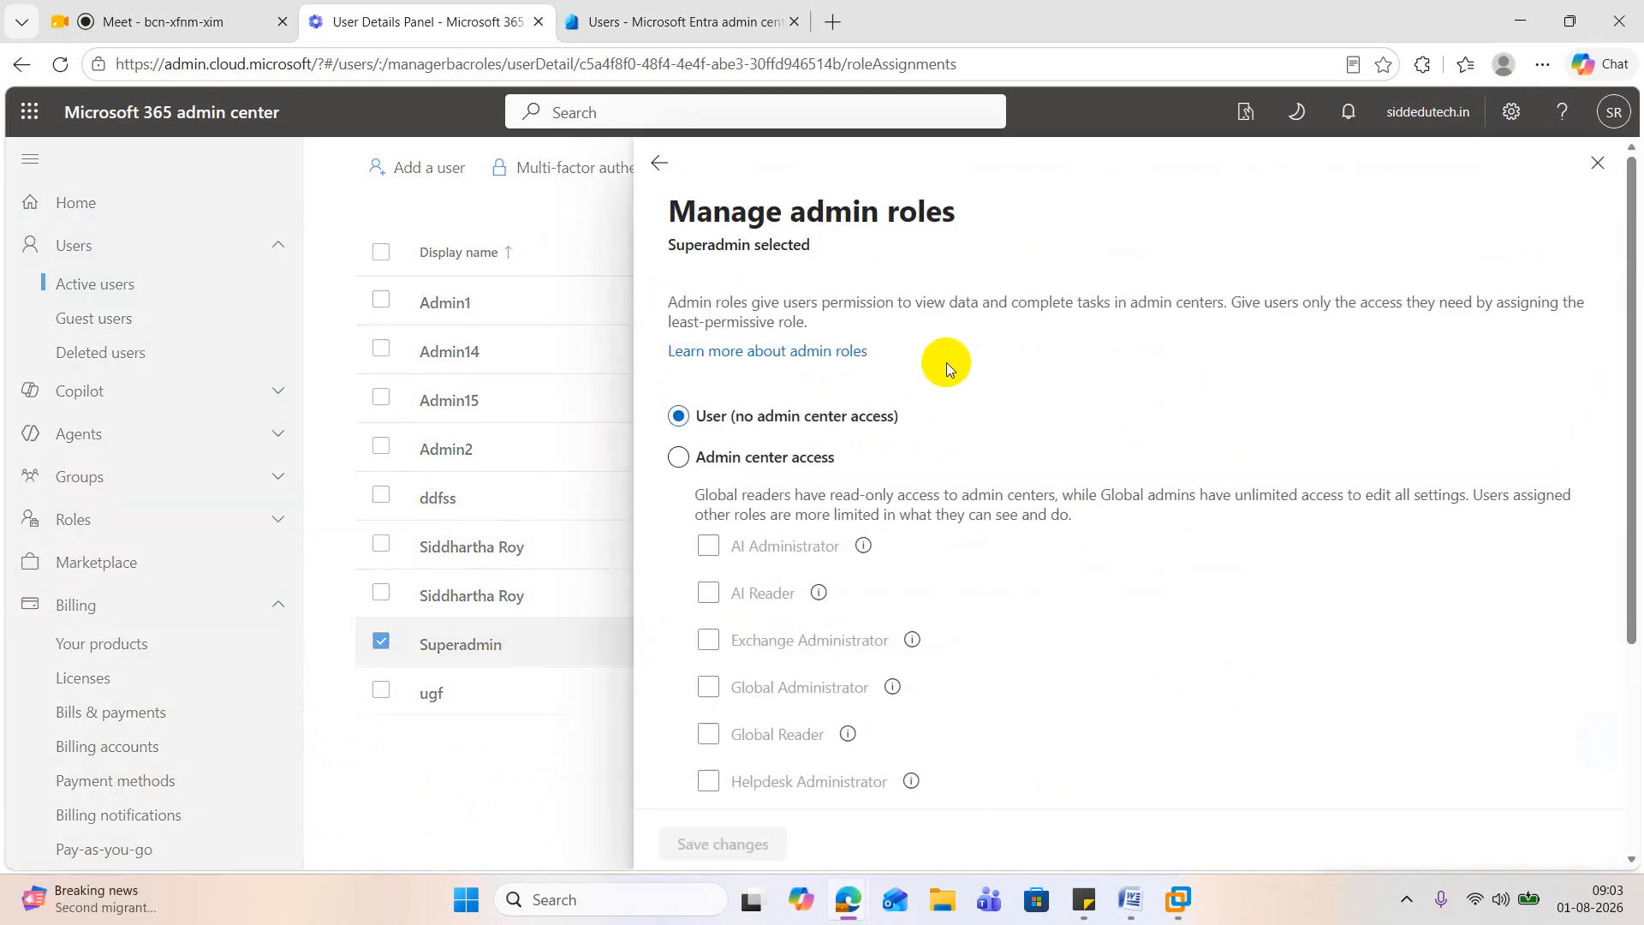
left_click(678, 456)
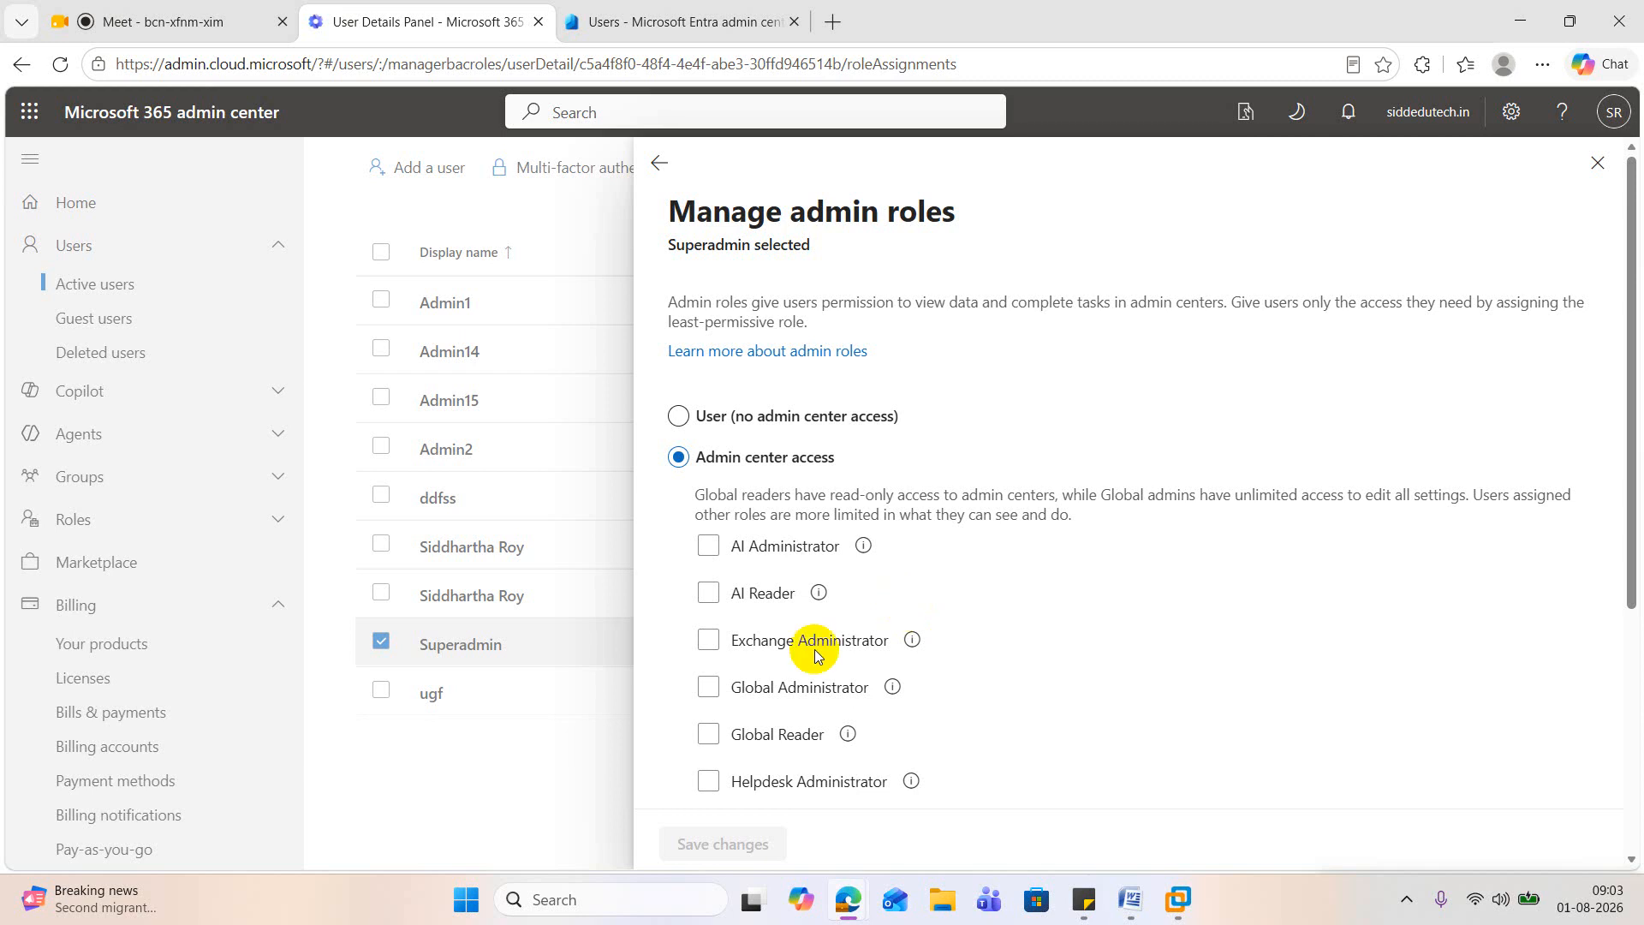
left_click(705, 684)
left_click(723, 847)
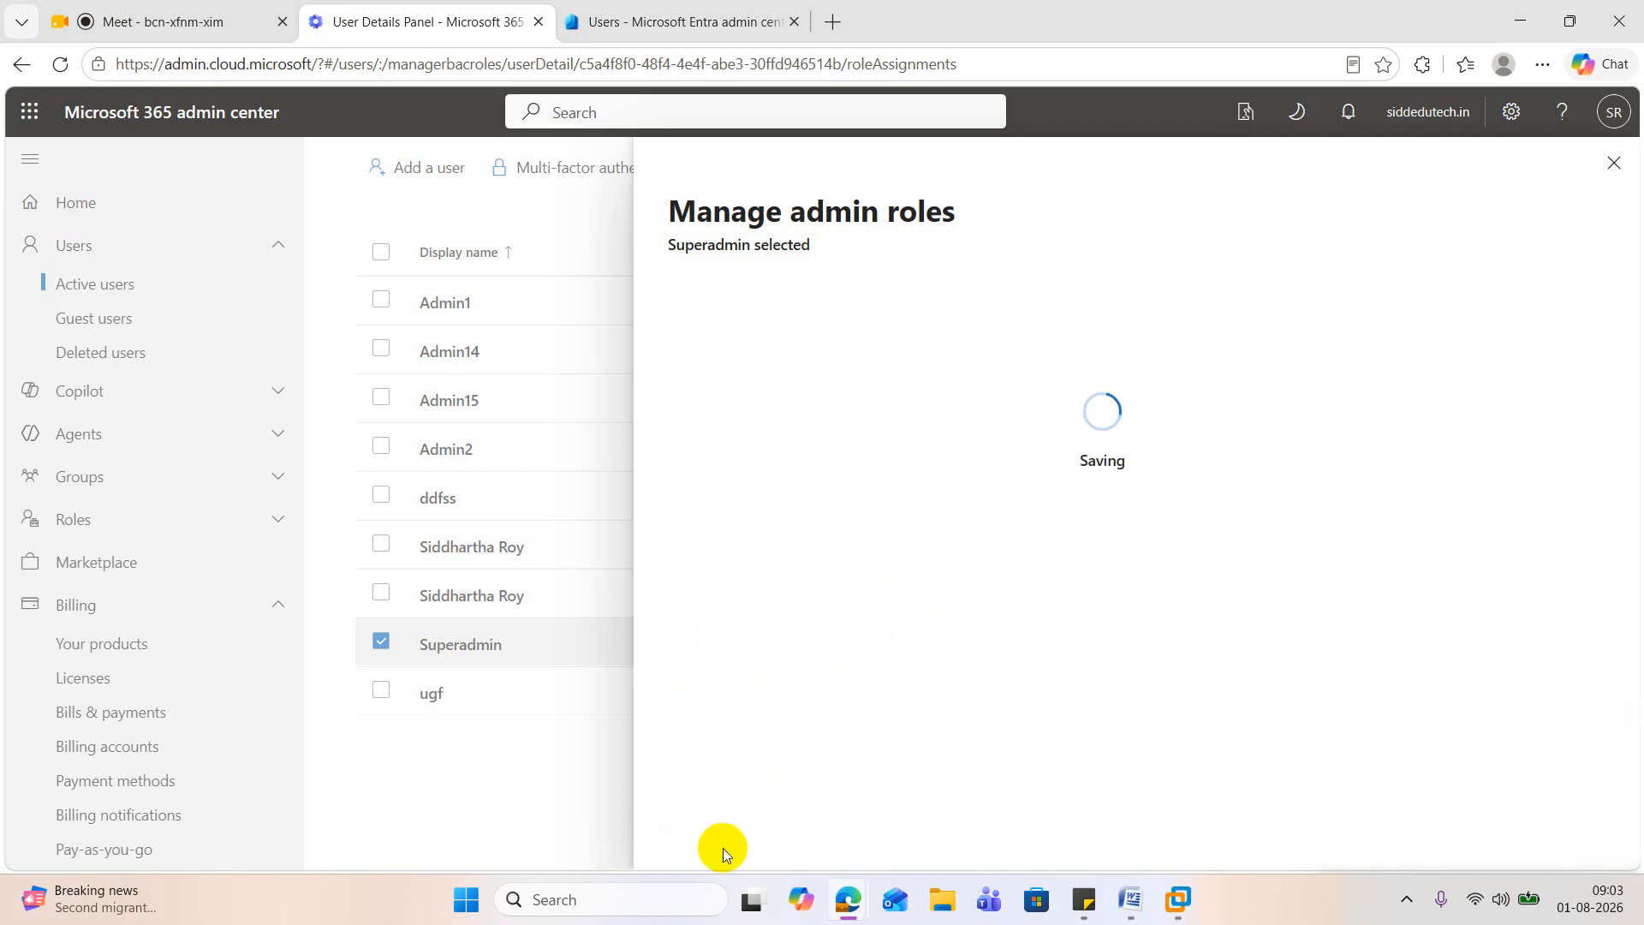
Step: Add the User Administrator role to Superadmin, save the changes, and close the admin roles pane
scroll(927, 696, "down", 5)
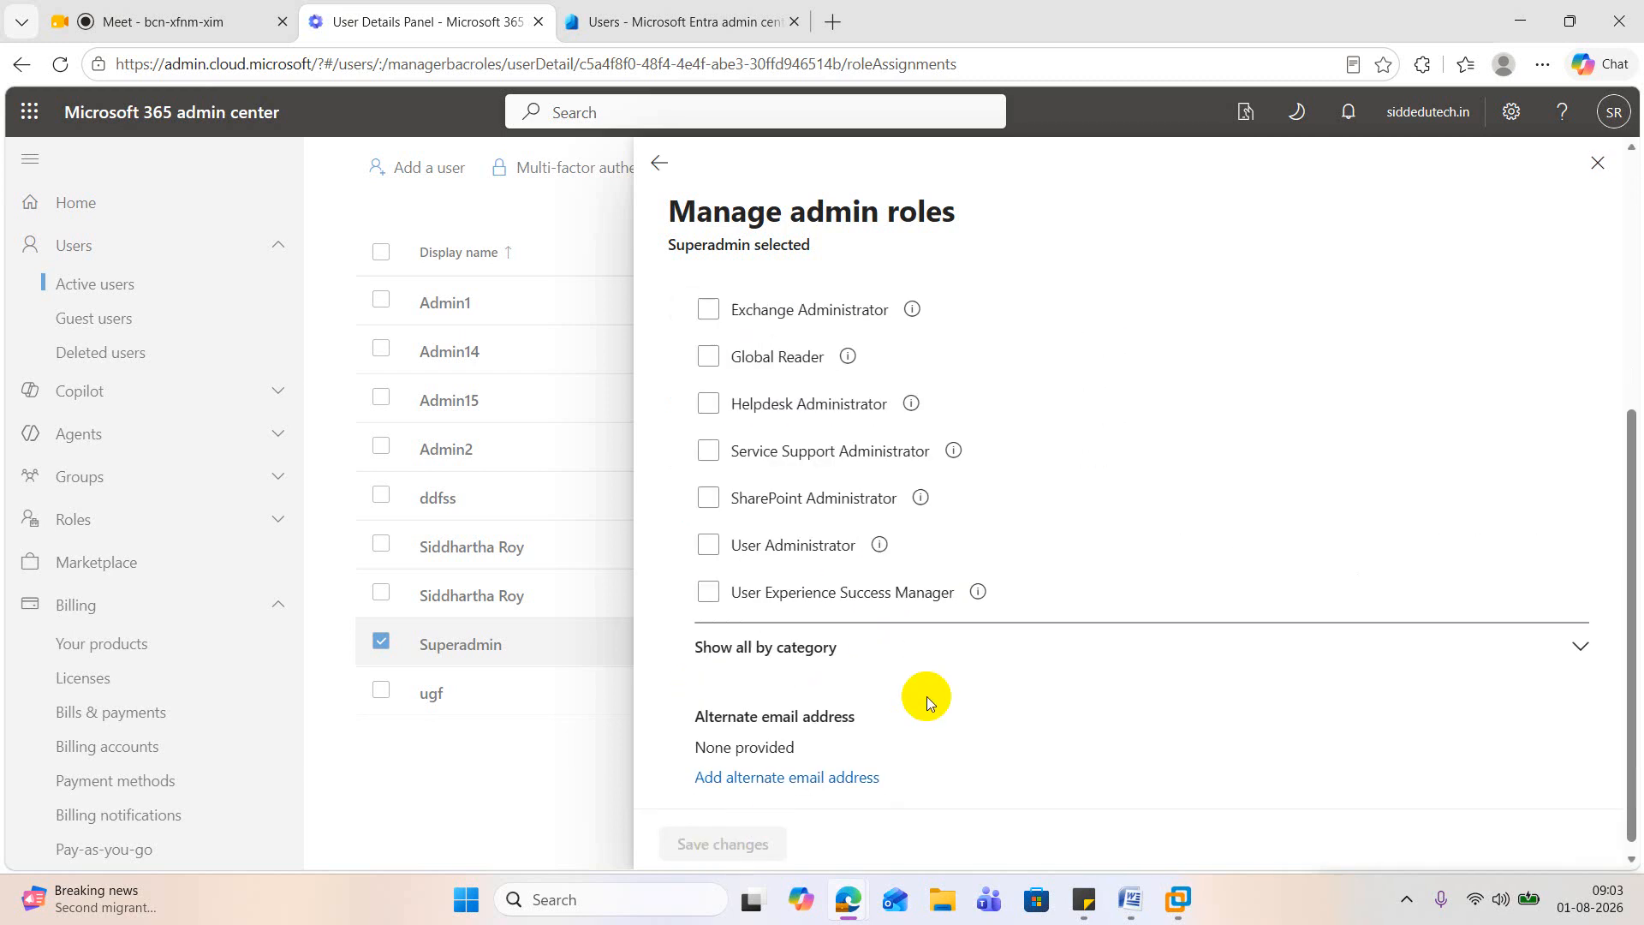
scroll(926, 696, "up", 5)
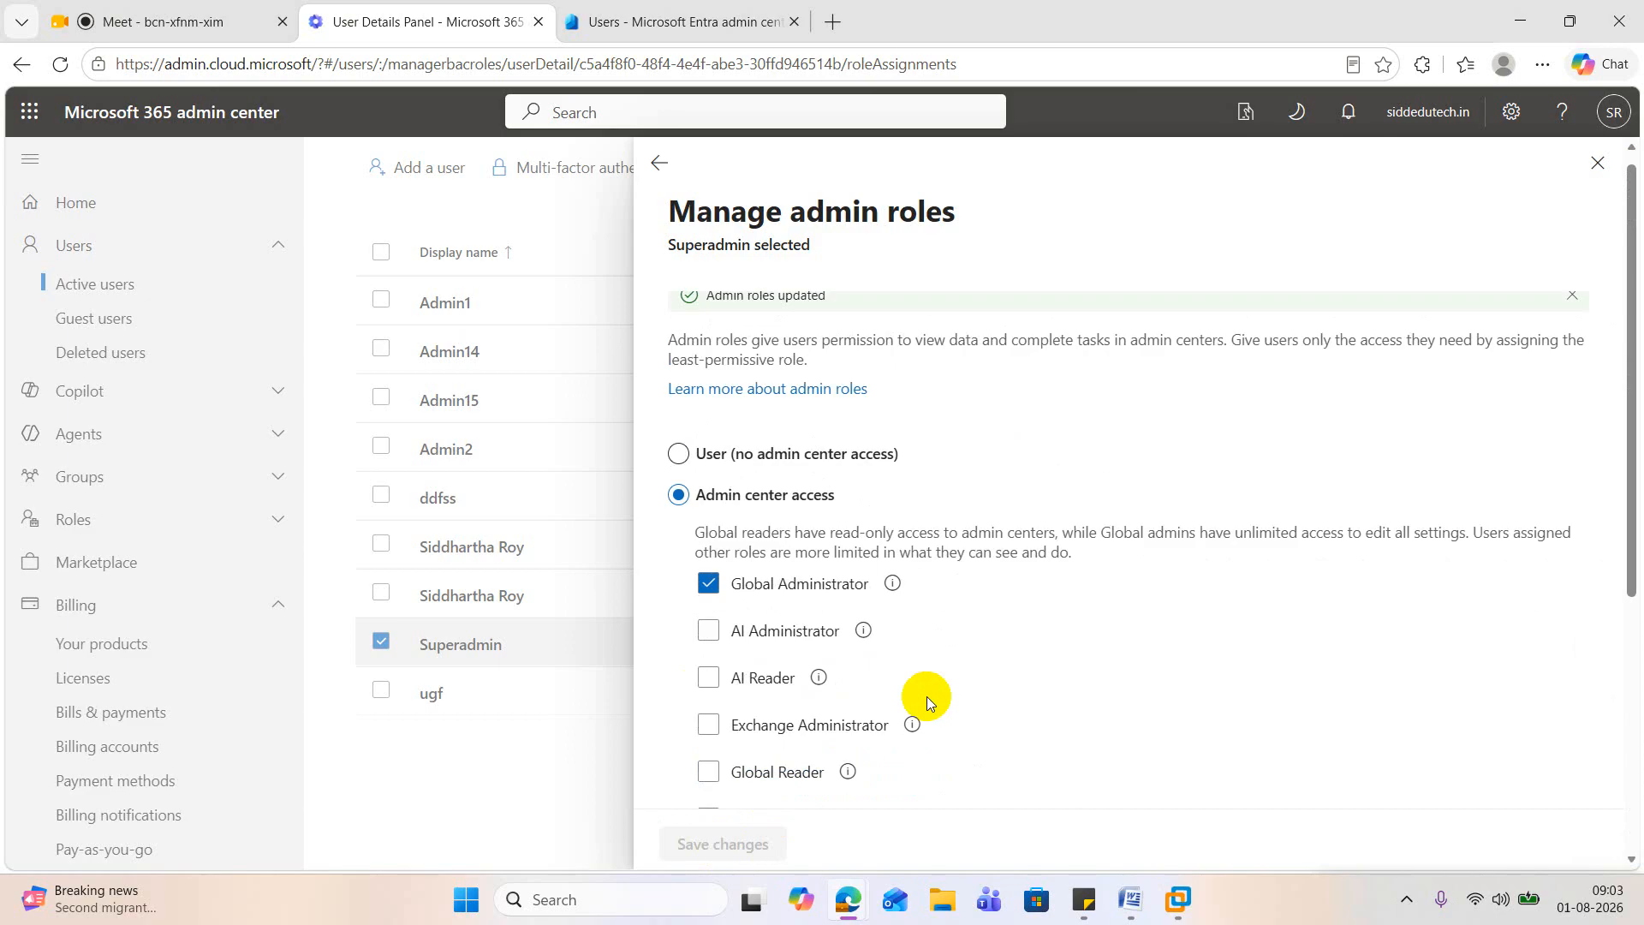
scroll(926, 696, "down", 5)
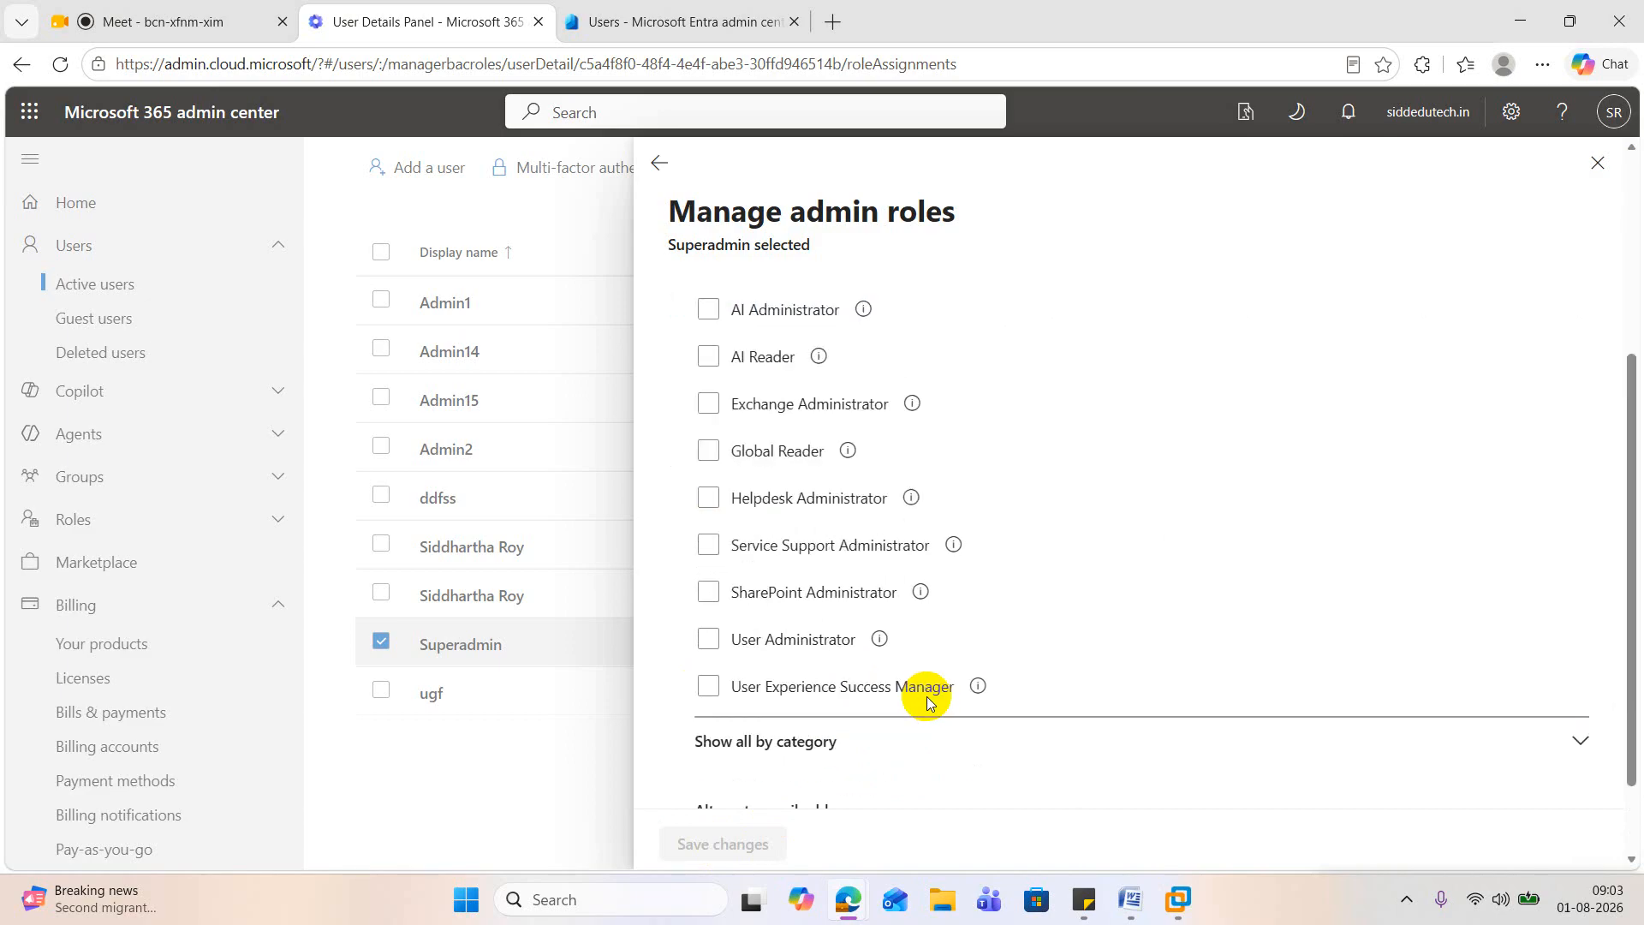
scroll(926, 696, "up", 5)
scroll(927, 696, "down", 4)
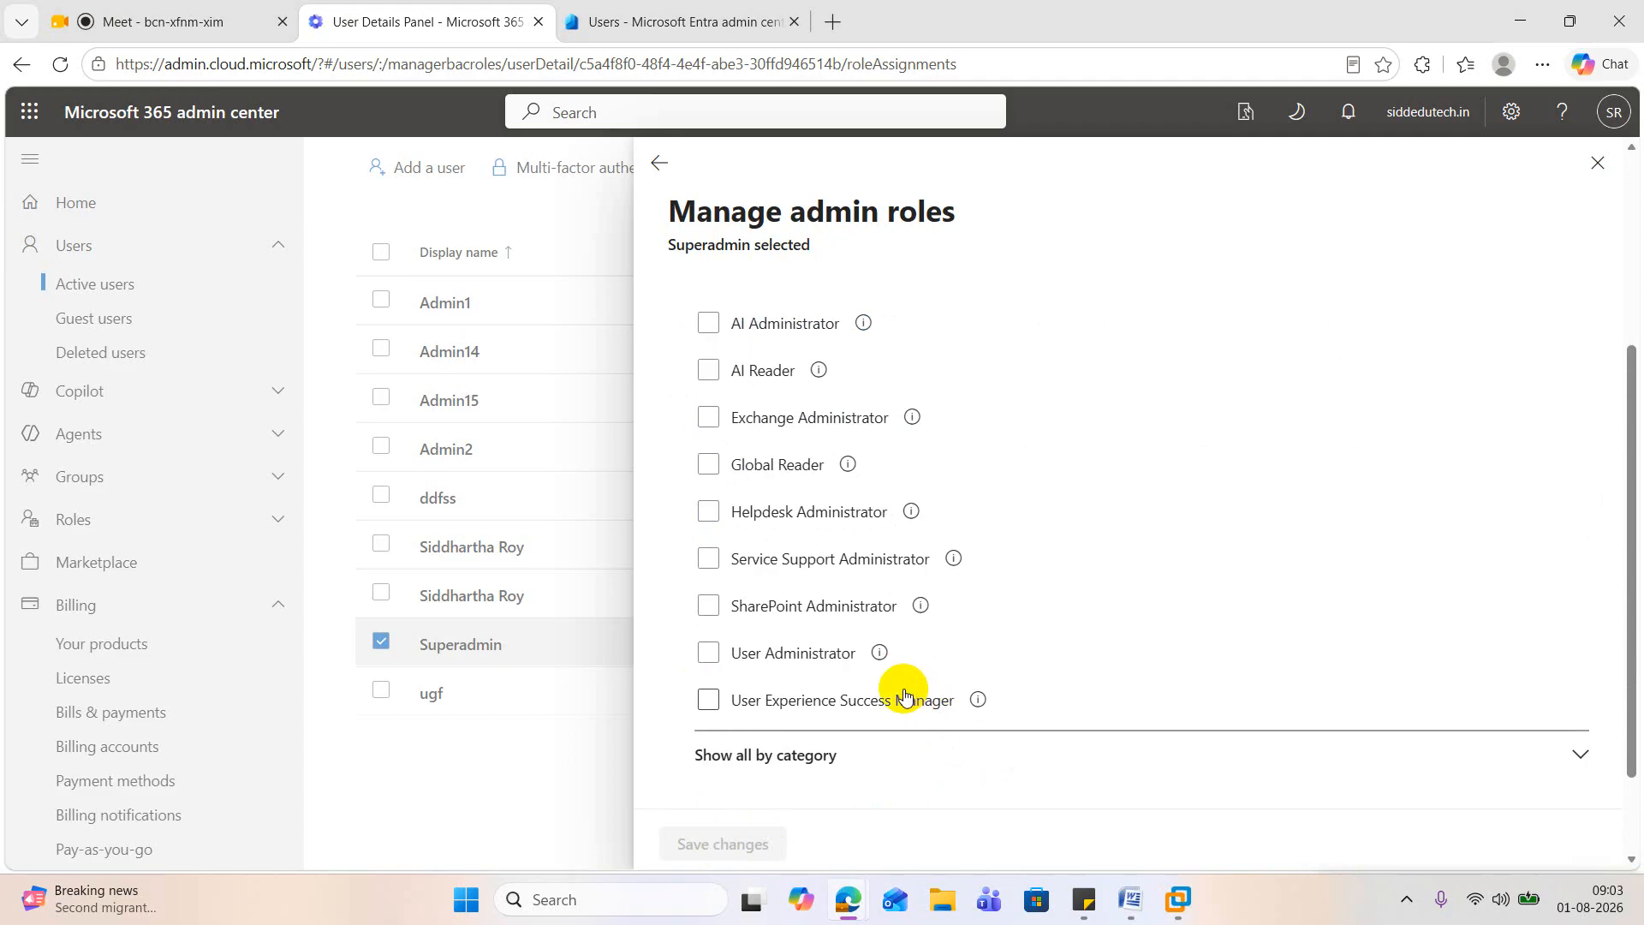
scroll(926, 700, "up", 1)
left_click(704, 430)
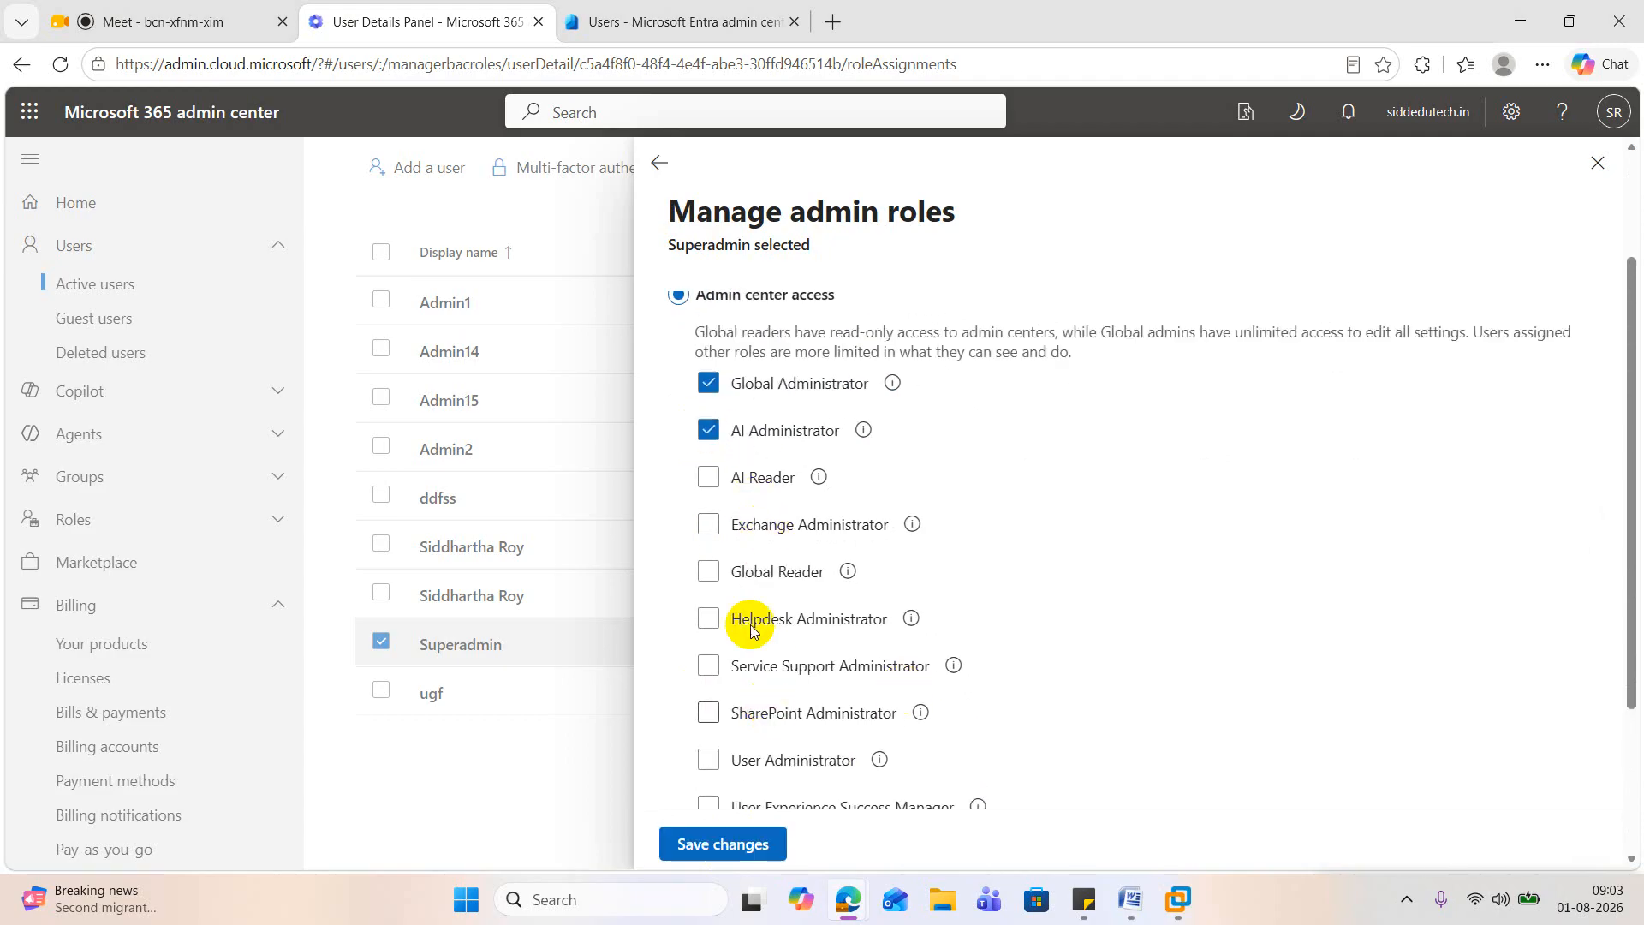
left_click(707, 429)
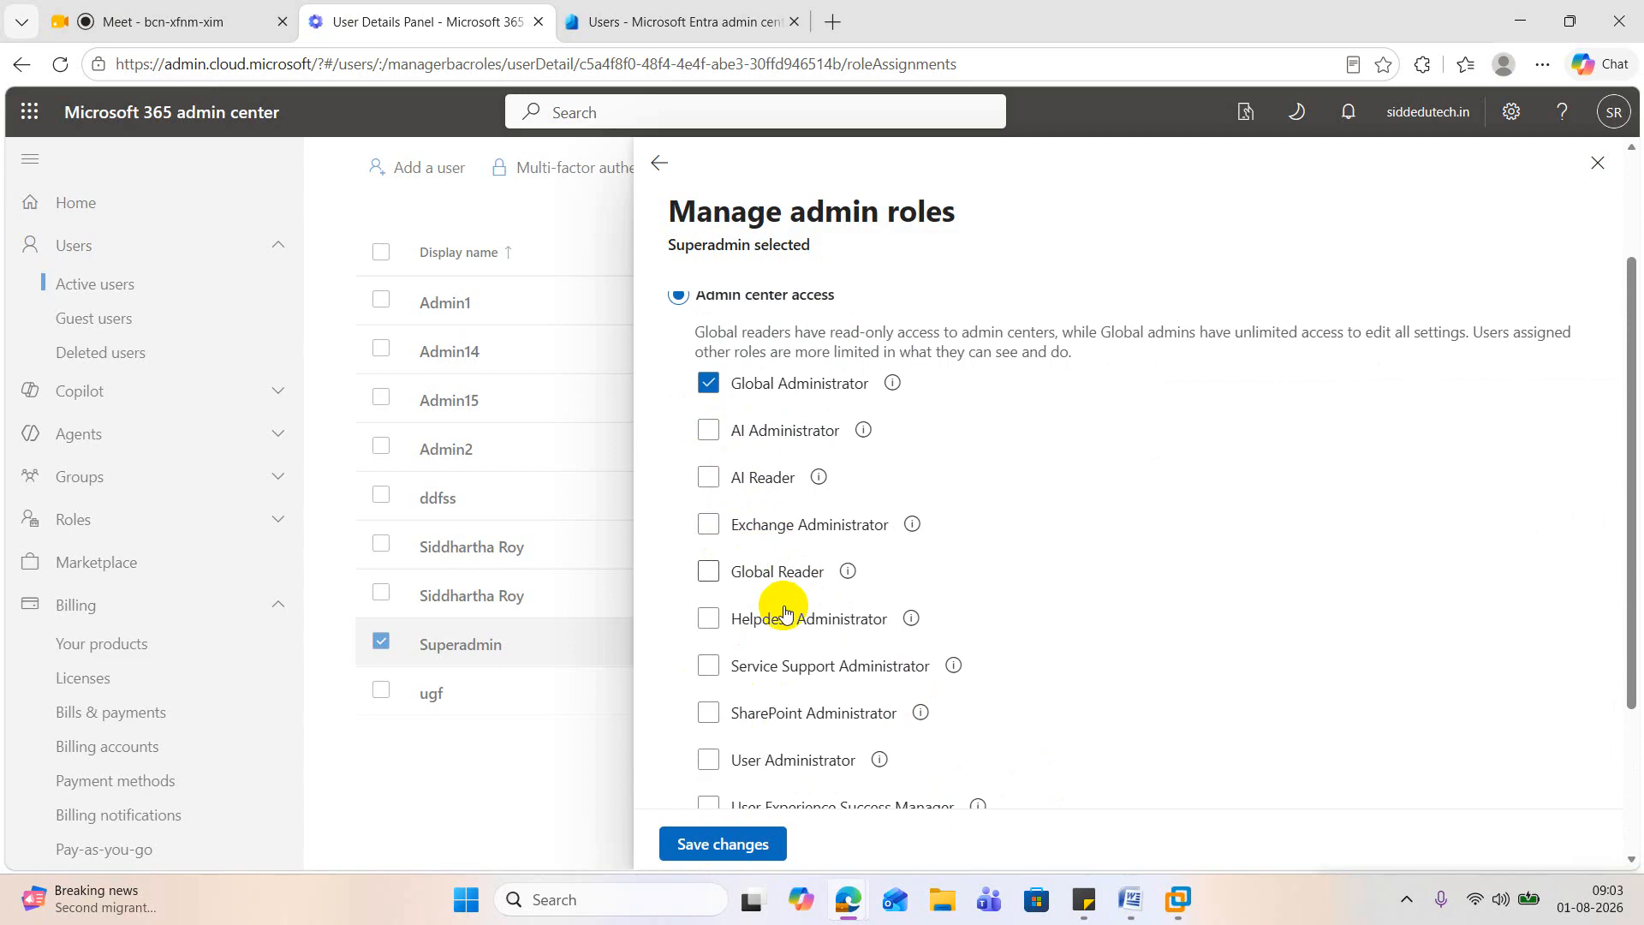
scroll(818, 669, "down", 2)
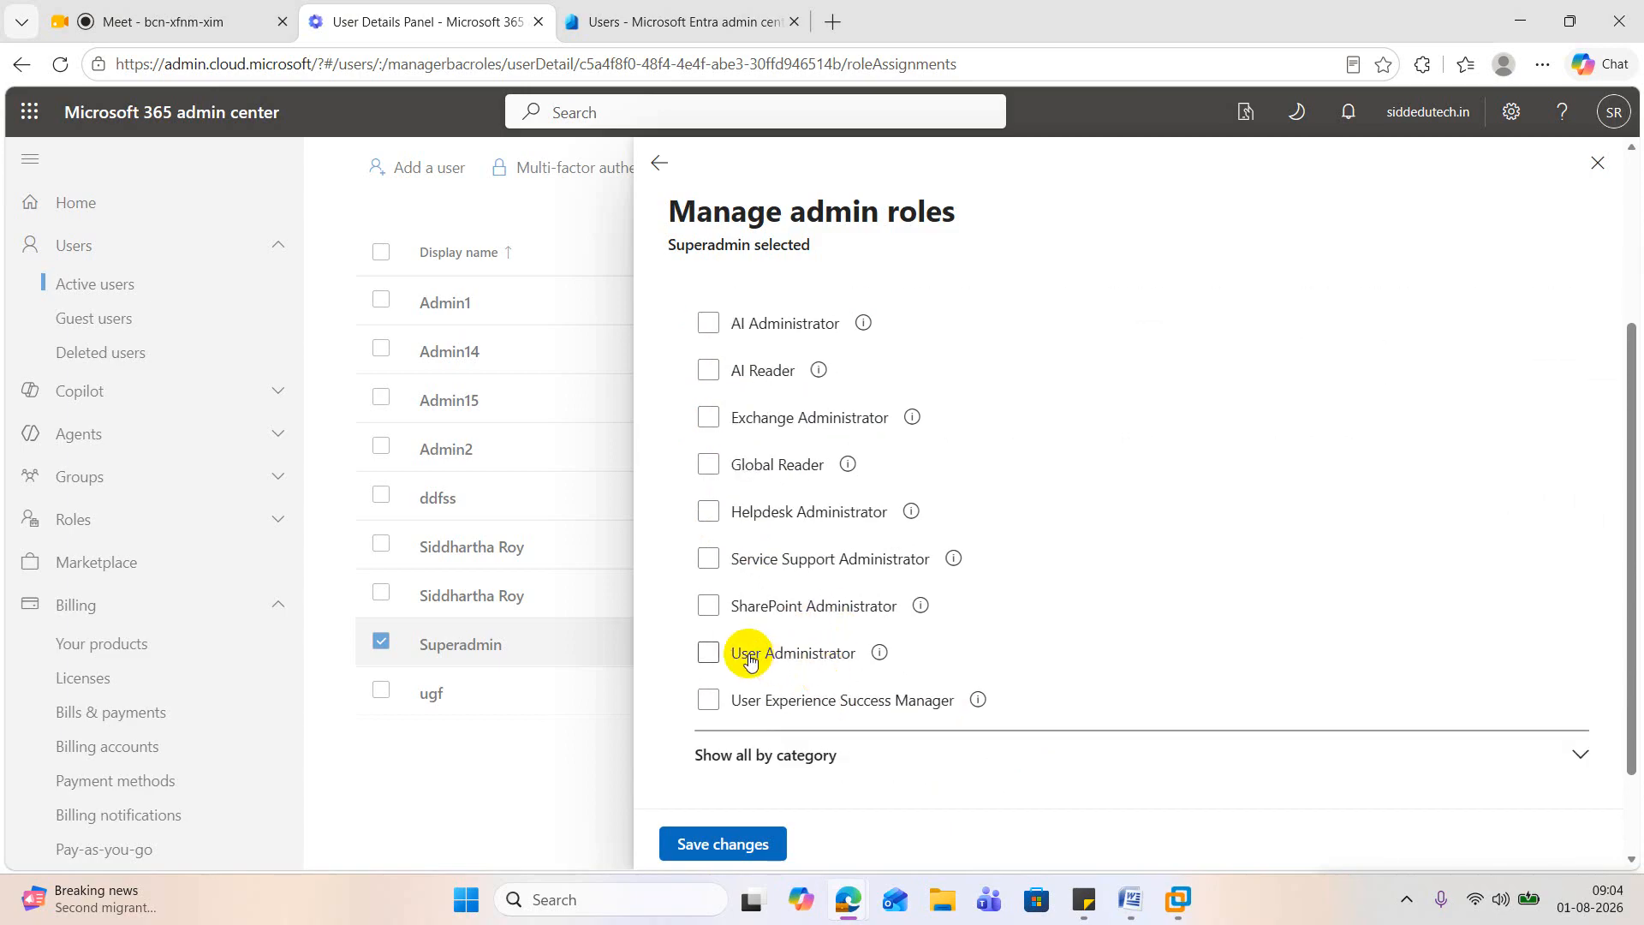
left_click(717, 652)
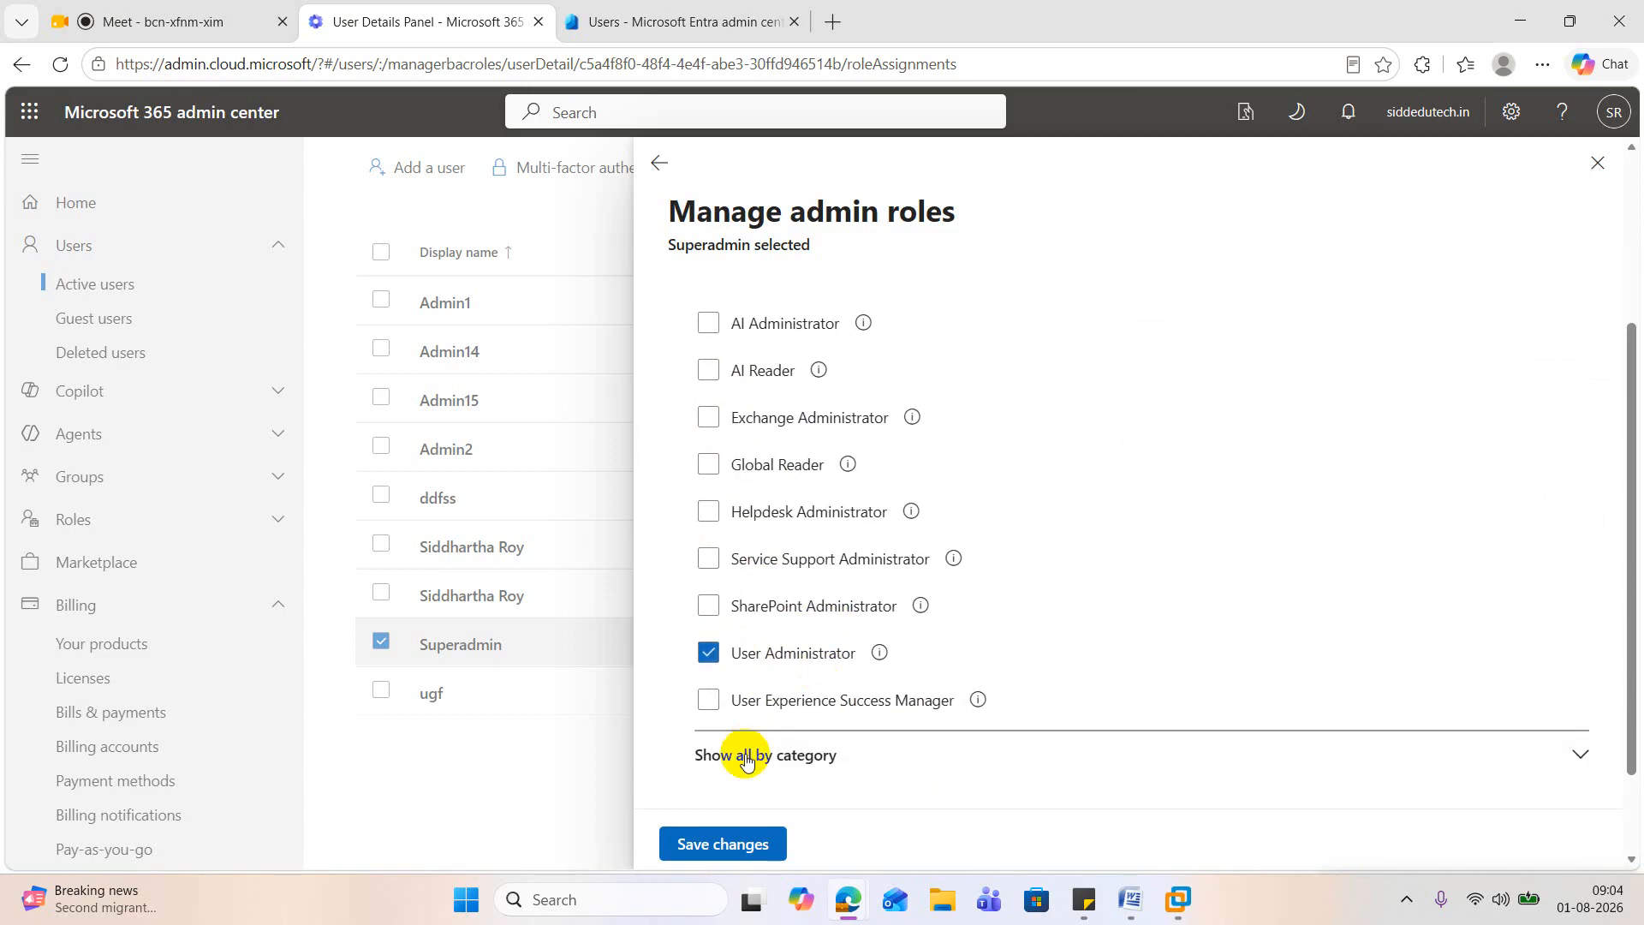
left_click(715, 843)
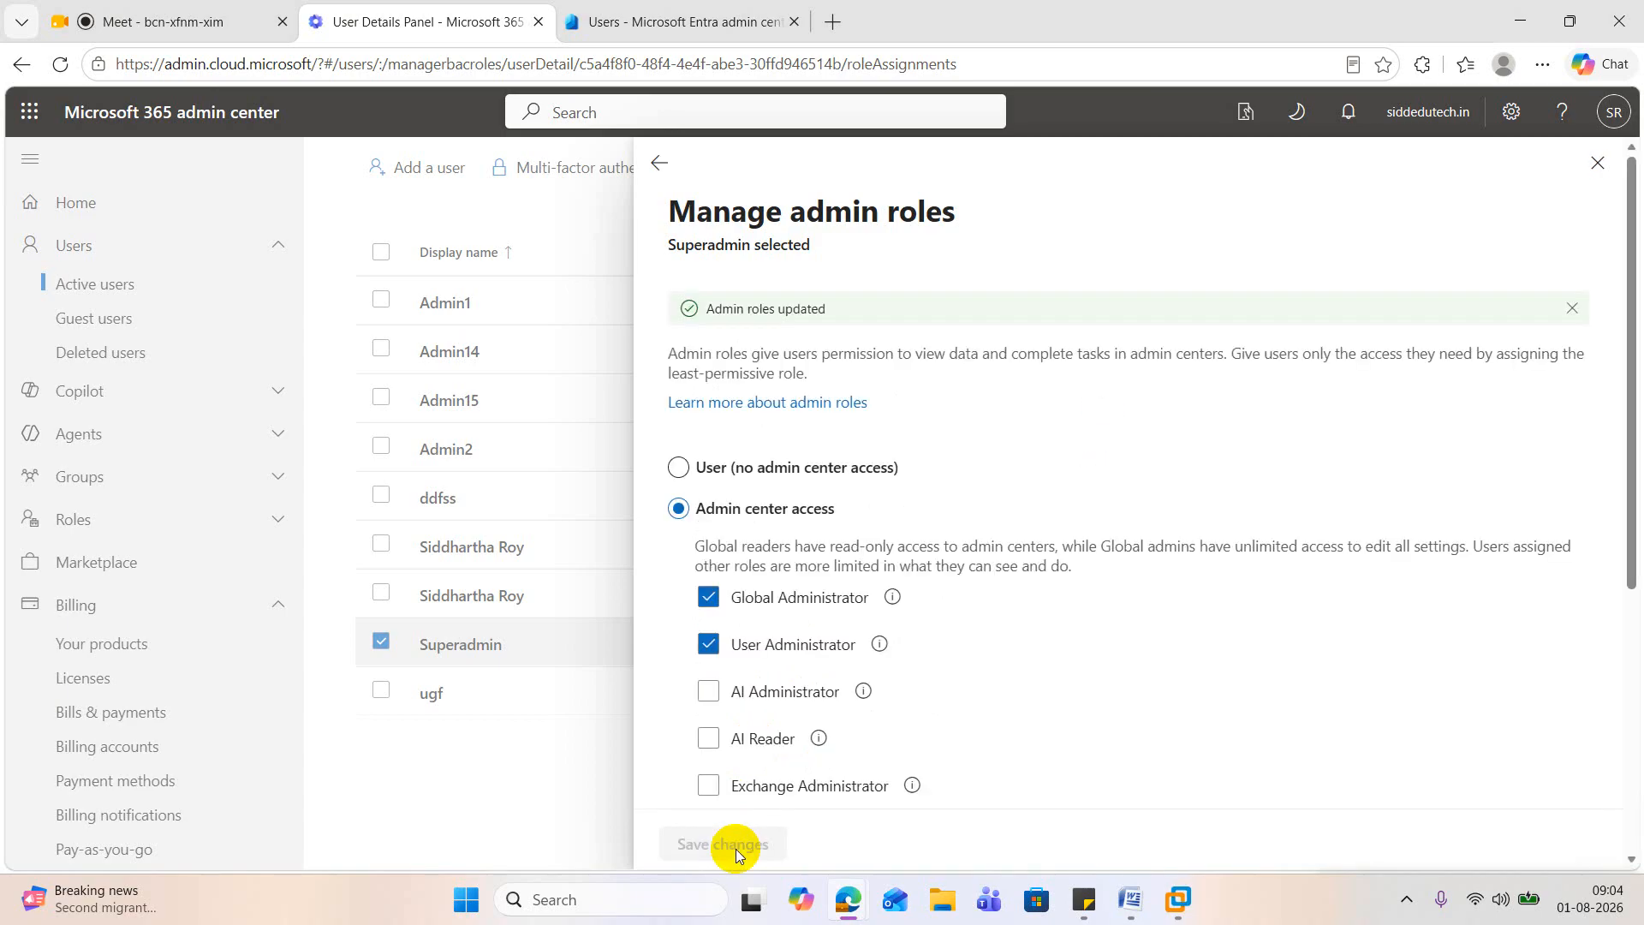
left_click(1596, 165)
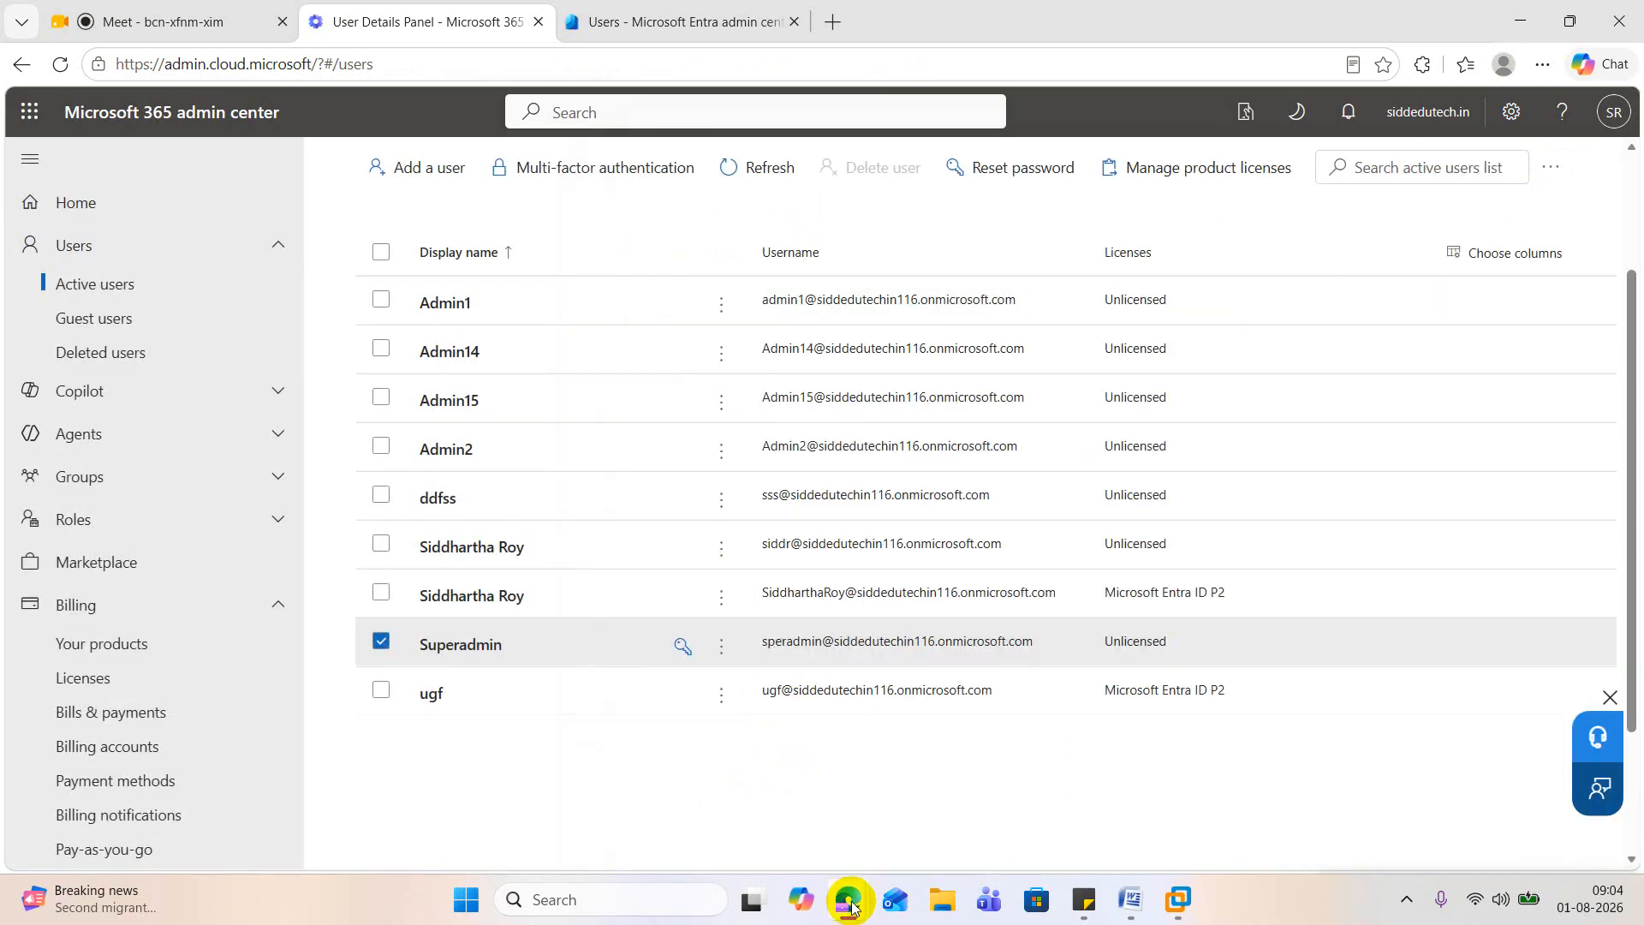
mouse_move(850, 906)
left_click(1240, 799)
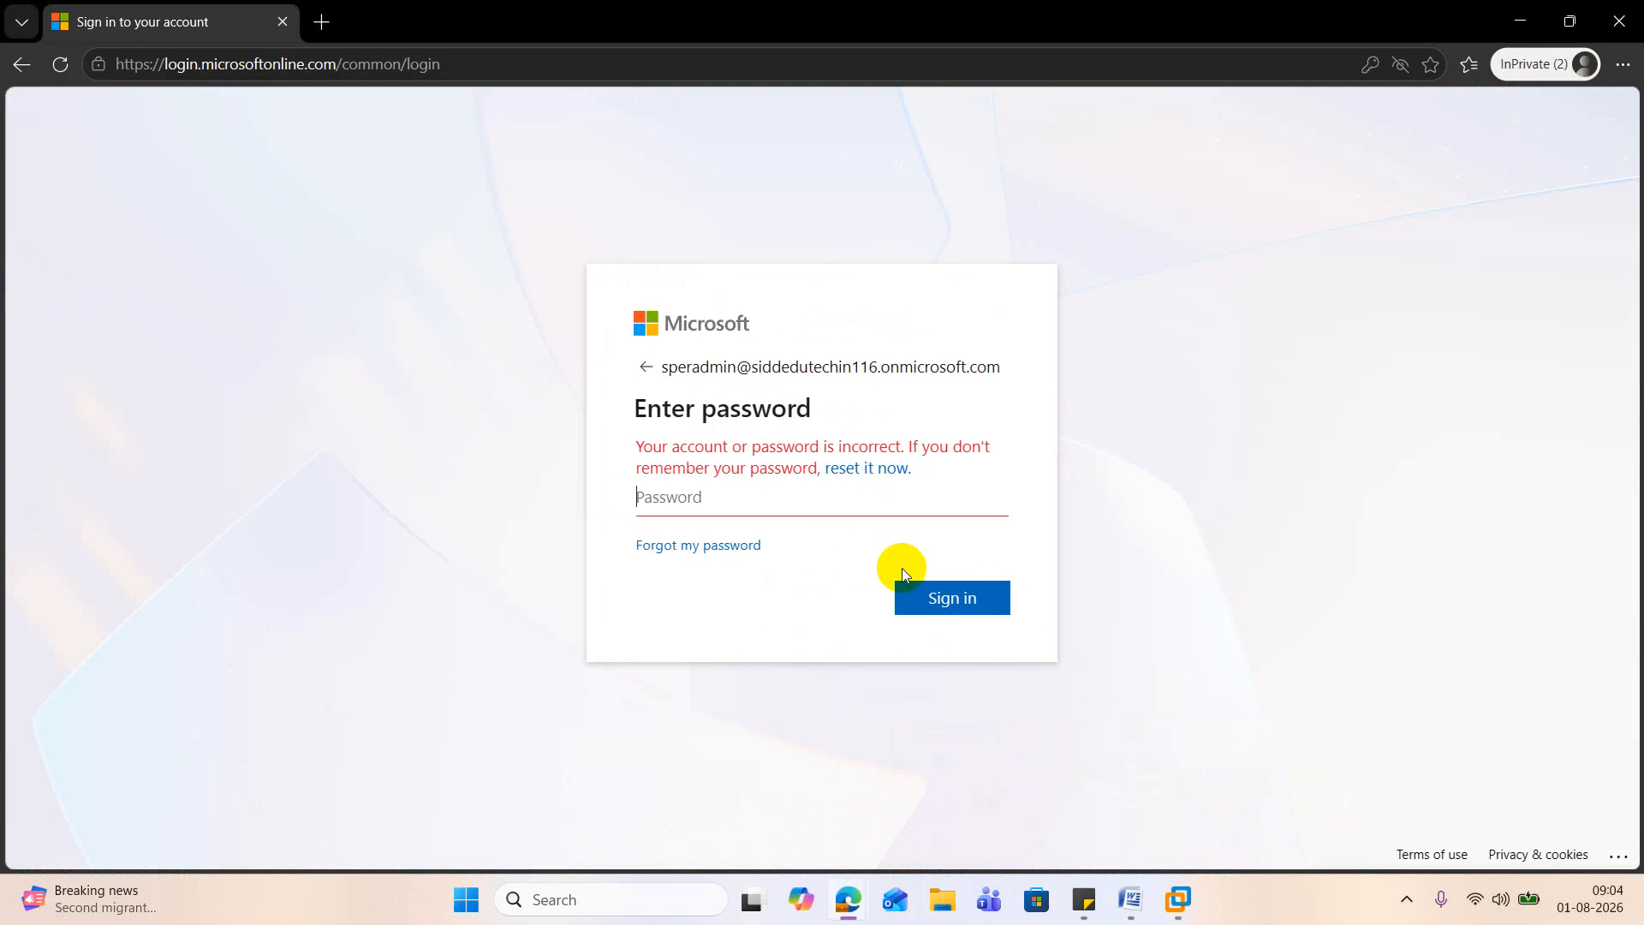
left_click(752, 496)
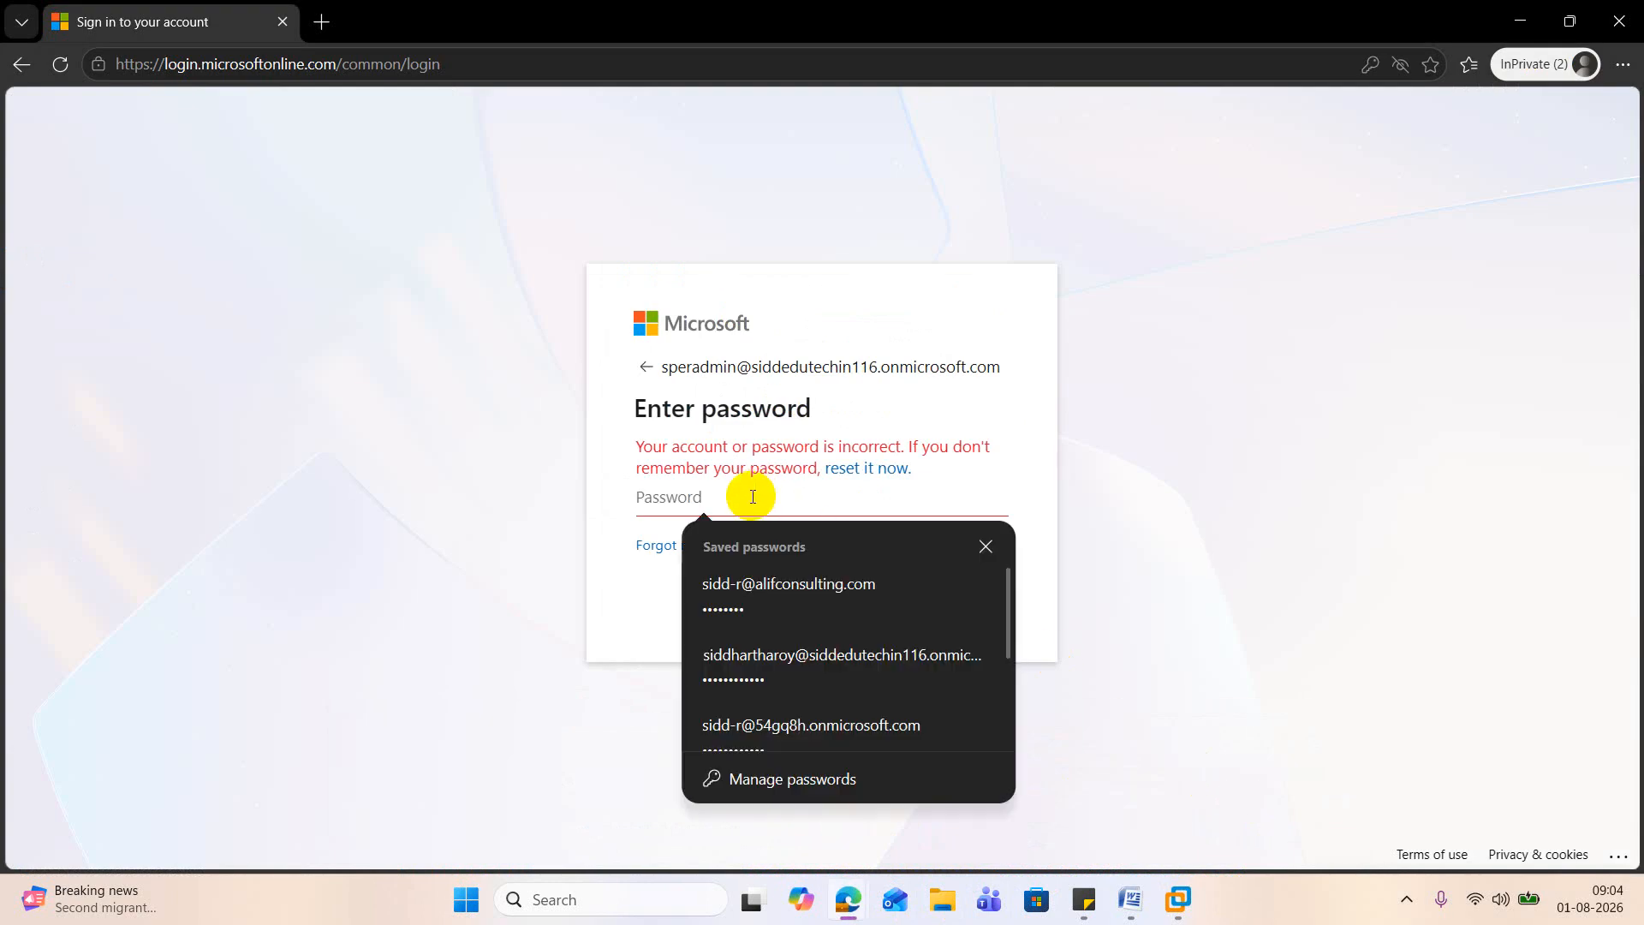
type("••••••")
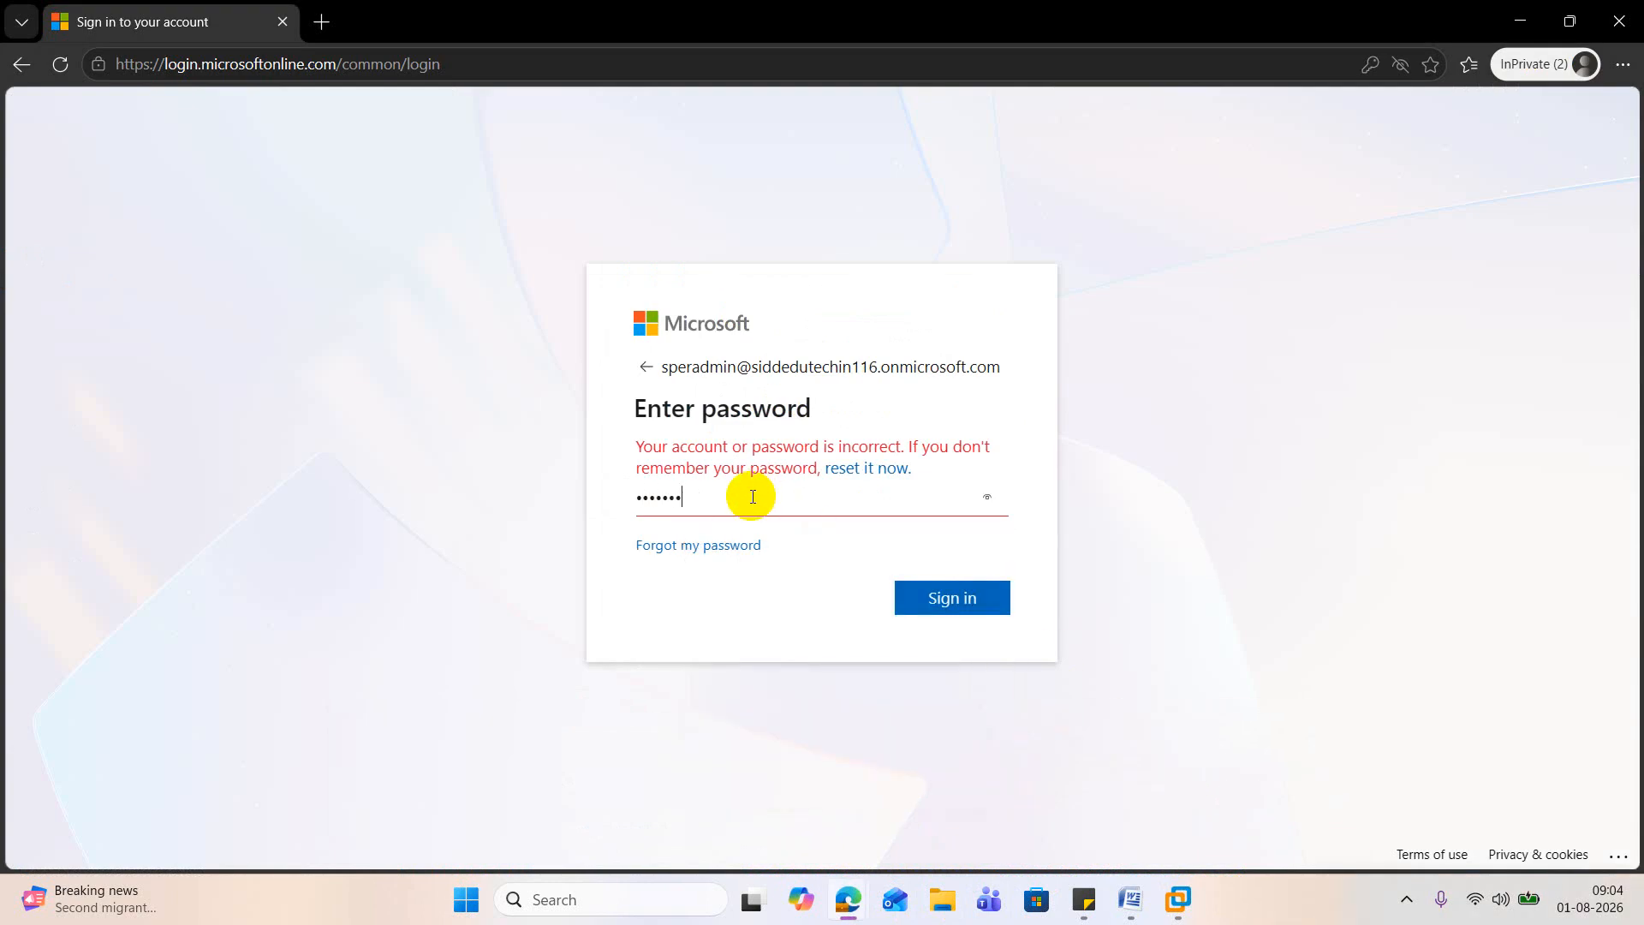
type("••••••")
key("Return")
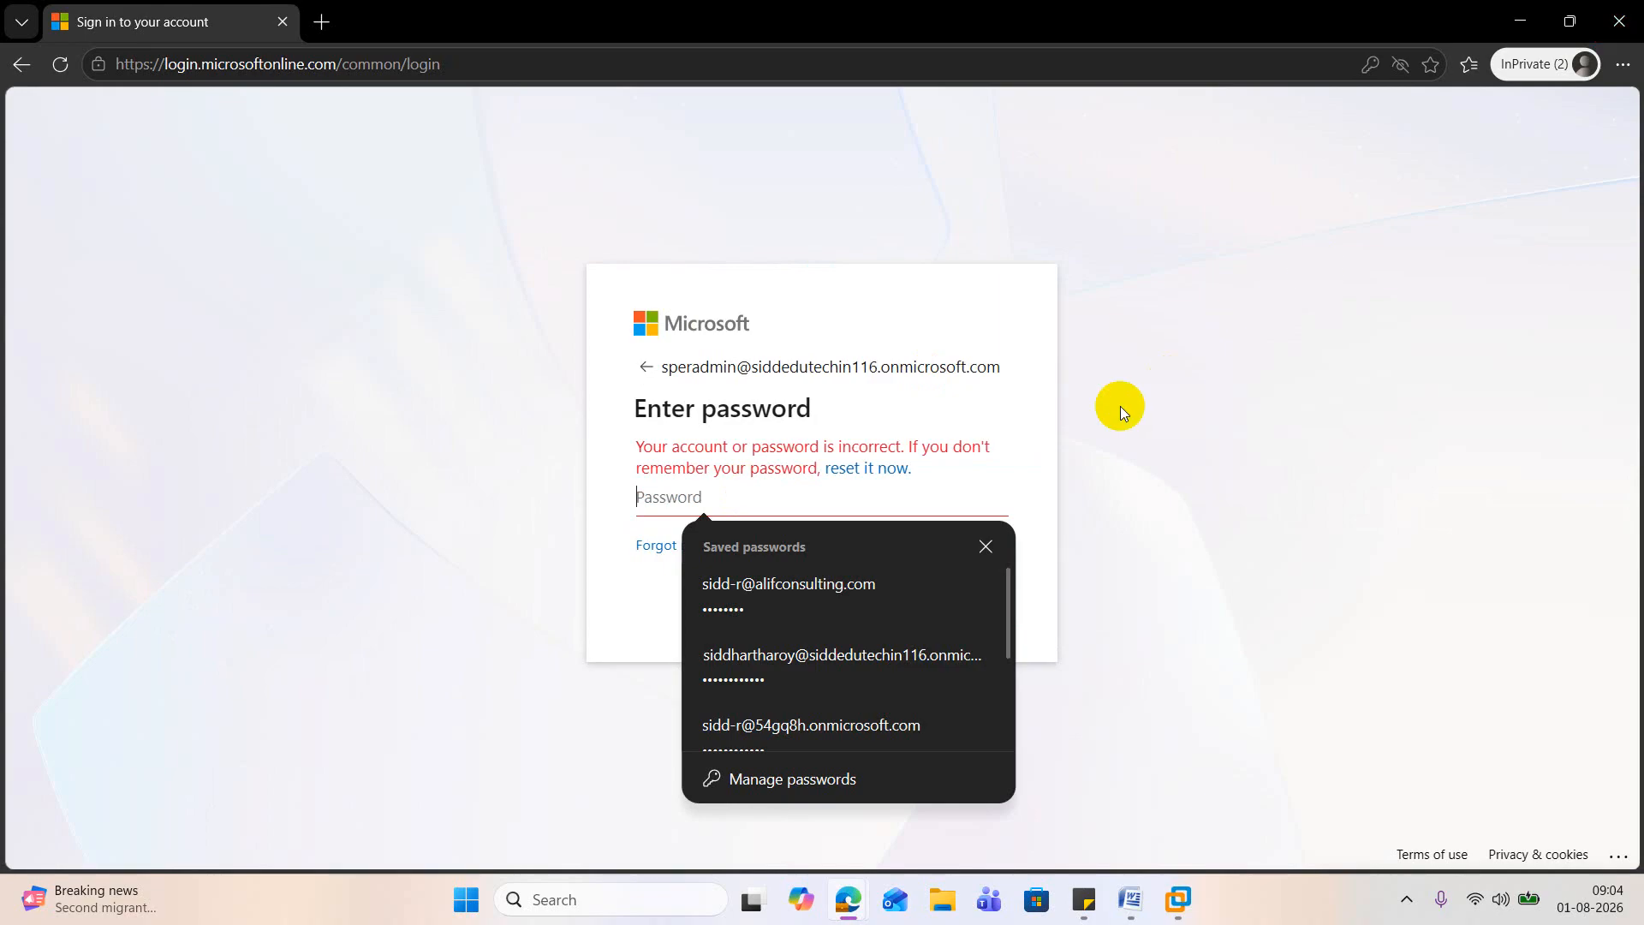
left_click(1629, 23)
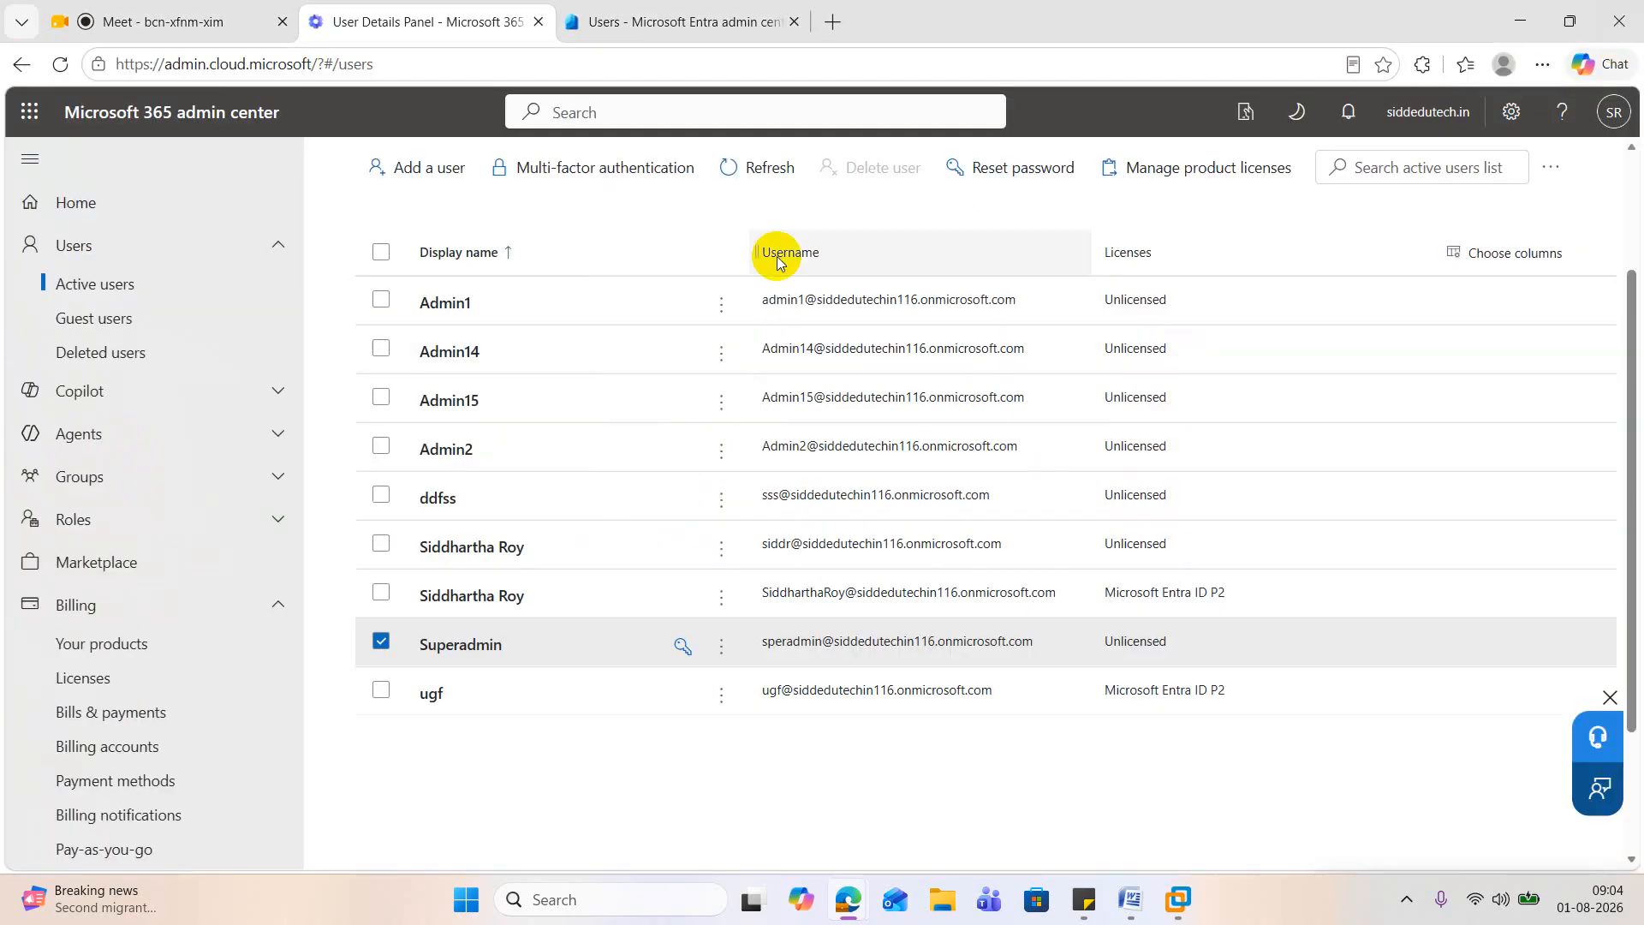
left_click(775, 184)
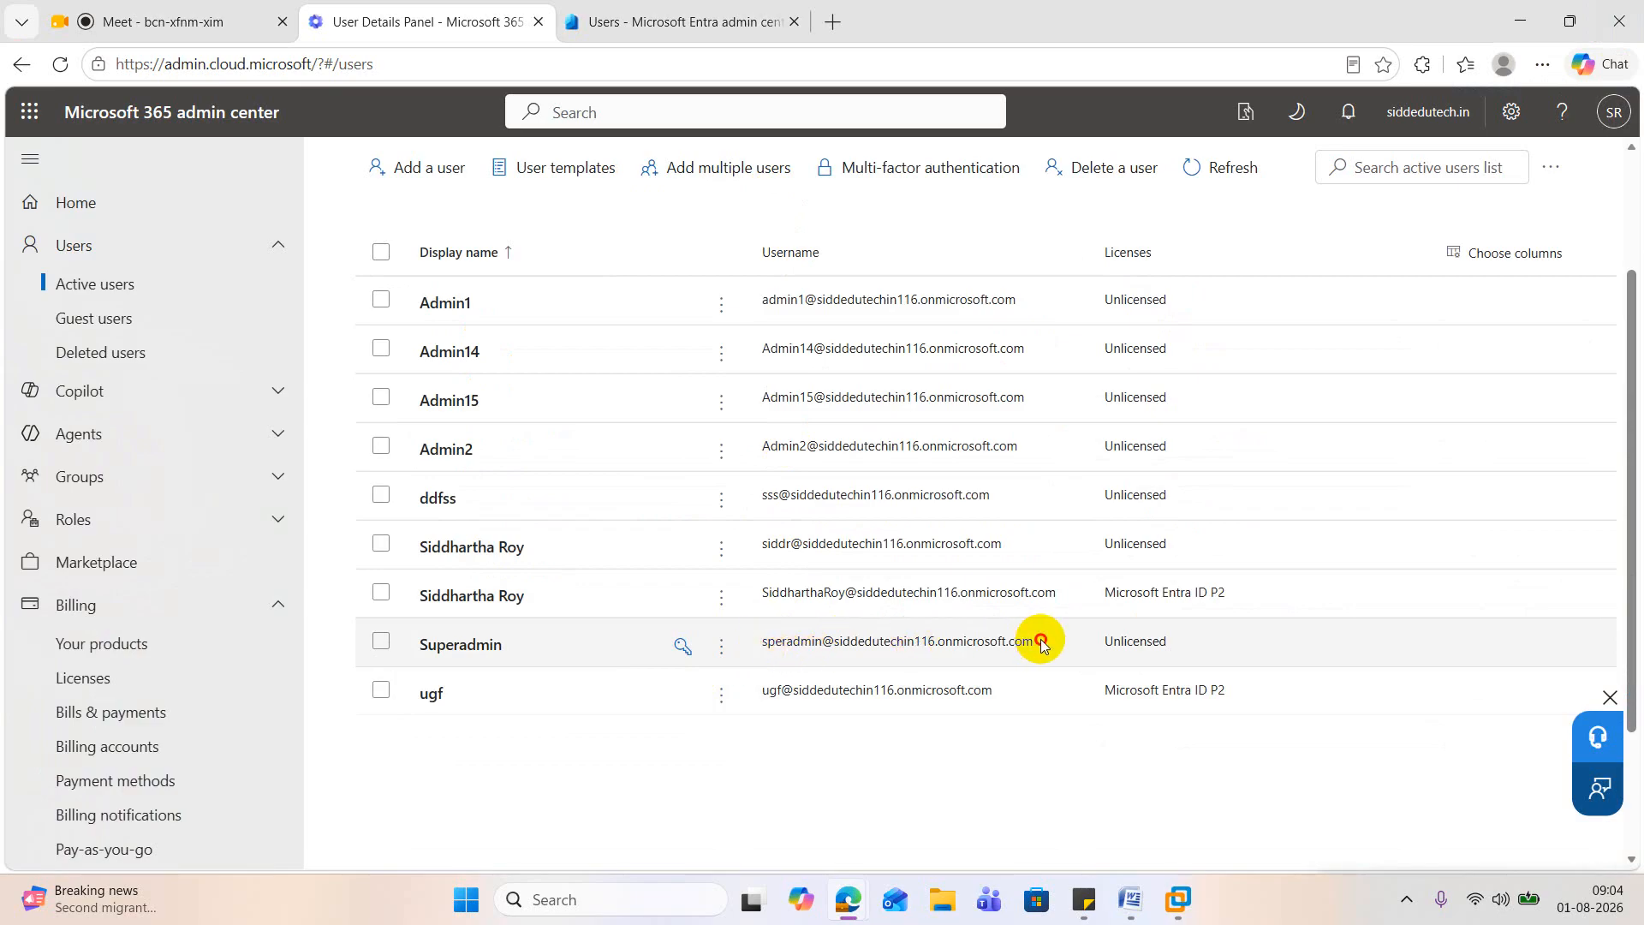
left_click(952, 641)
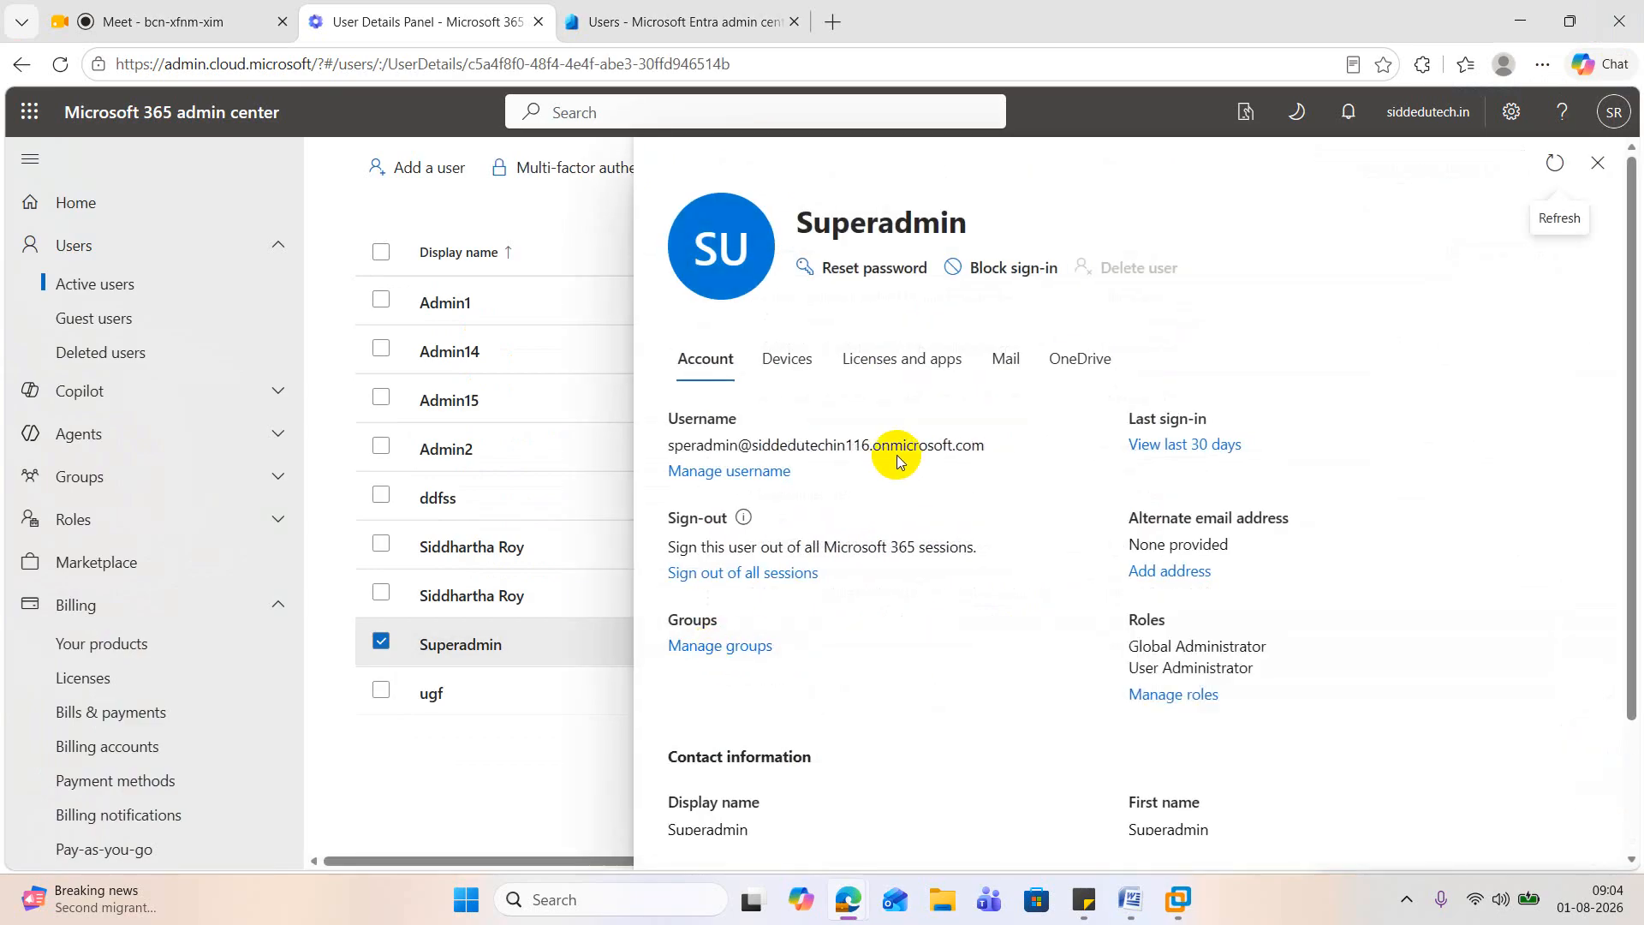
scroll(1181, 522, "down", 2)
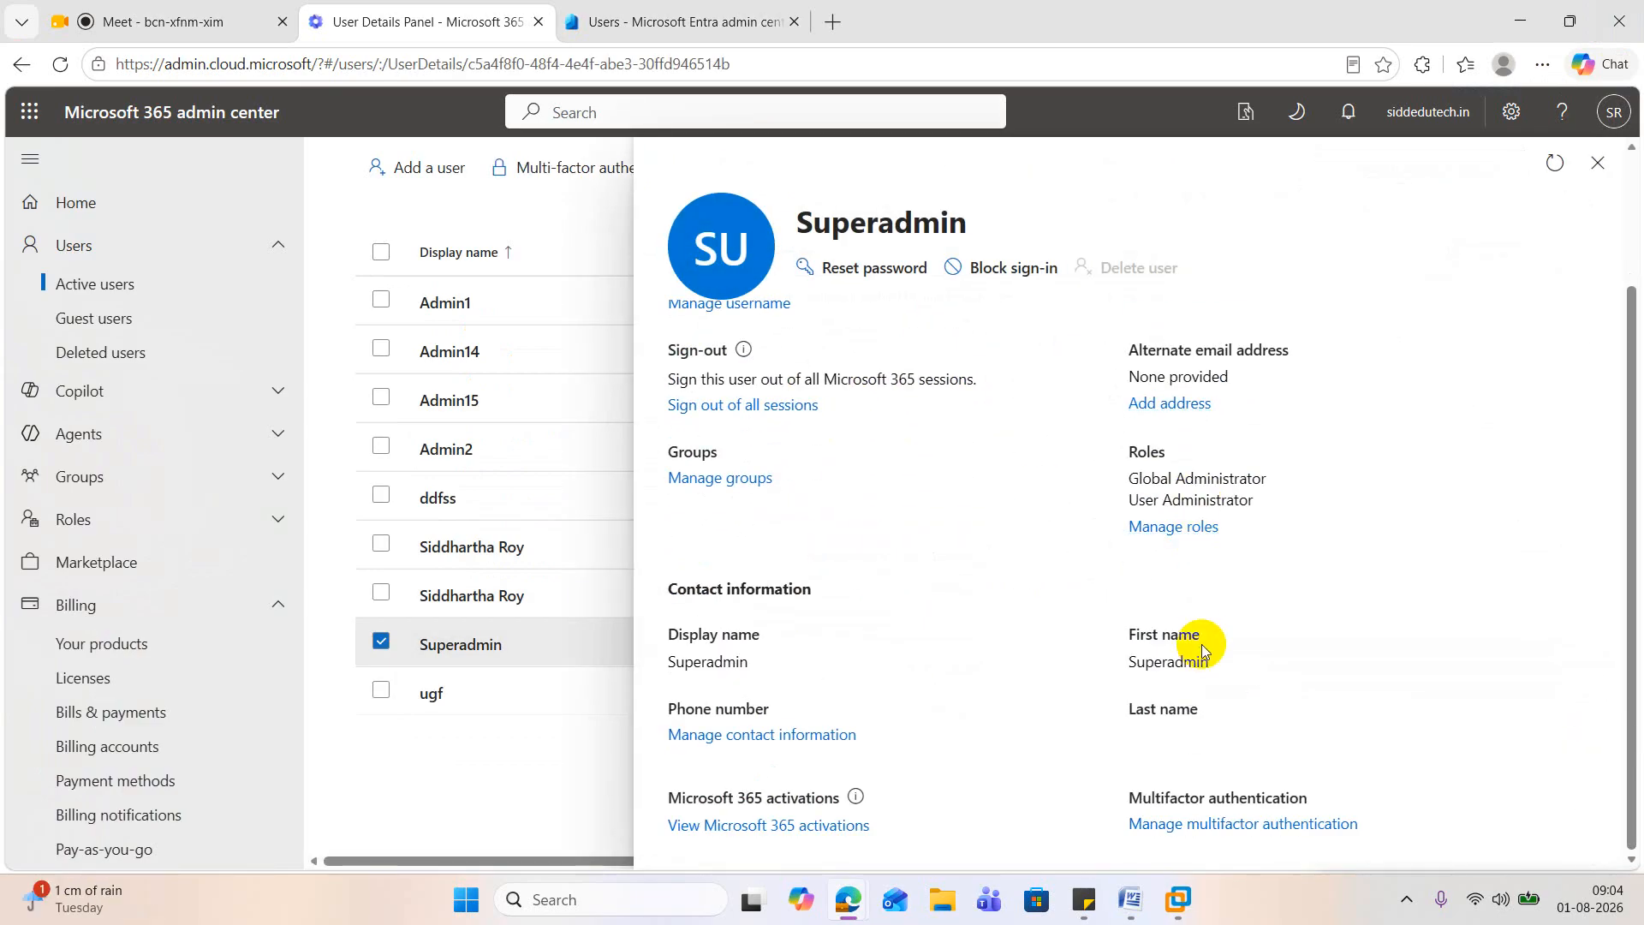
scroll(1200, 644, "up", 2)
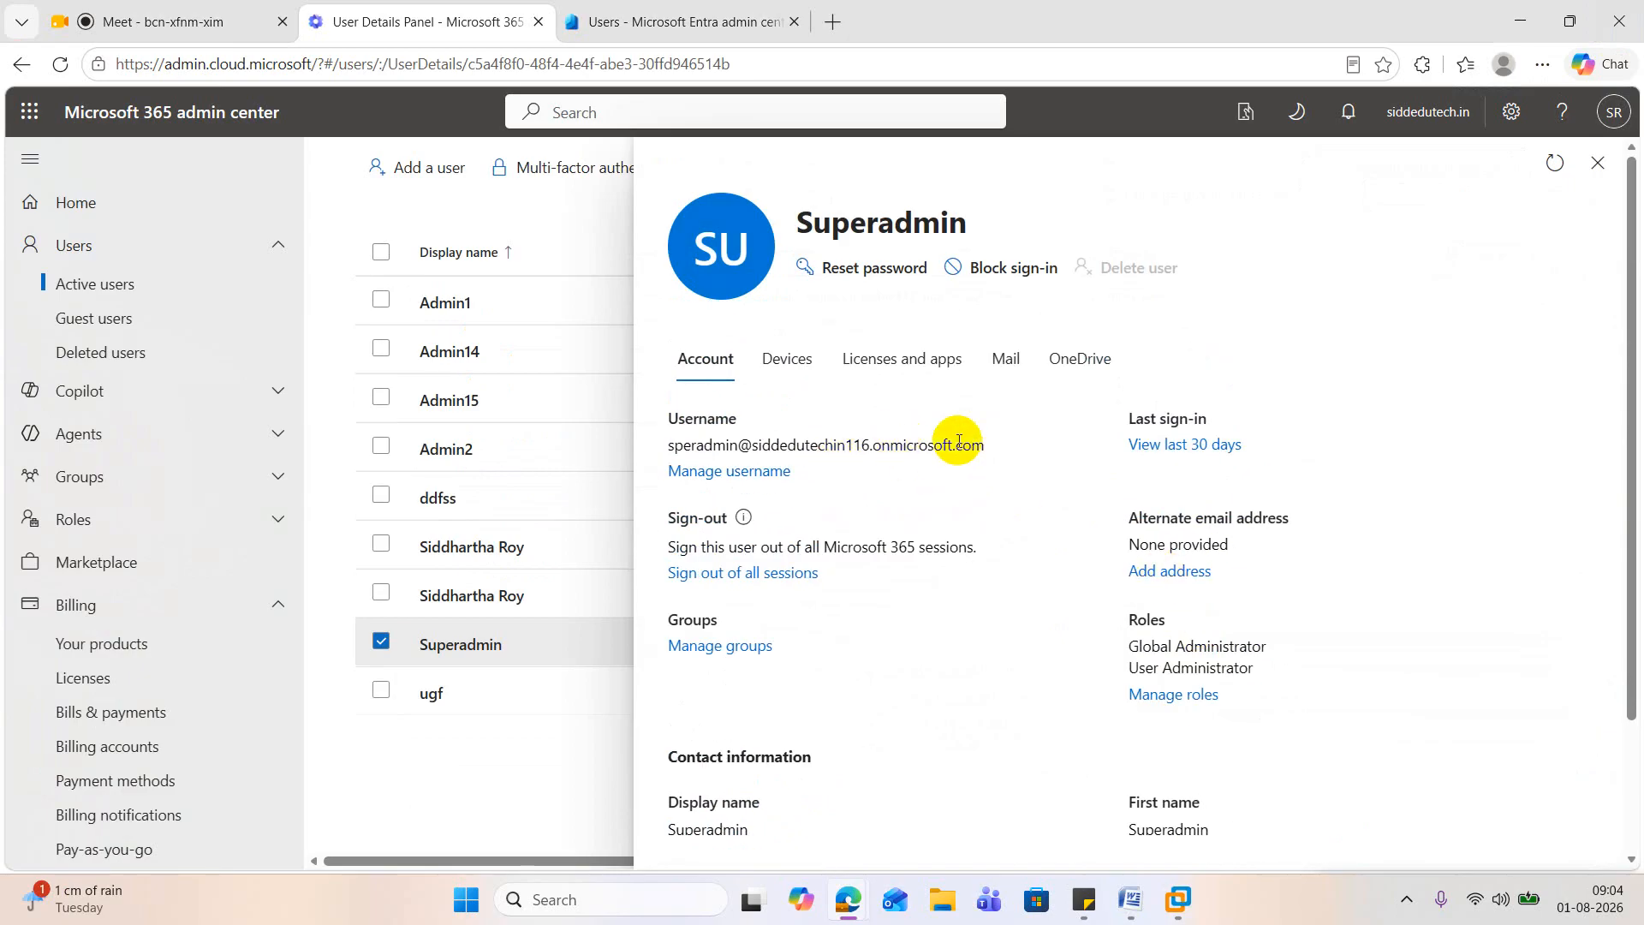
left_click_drag(984, 444, 667, 458)
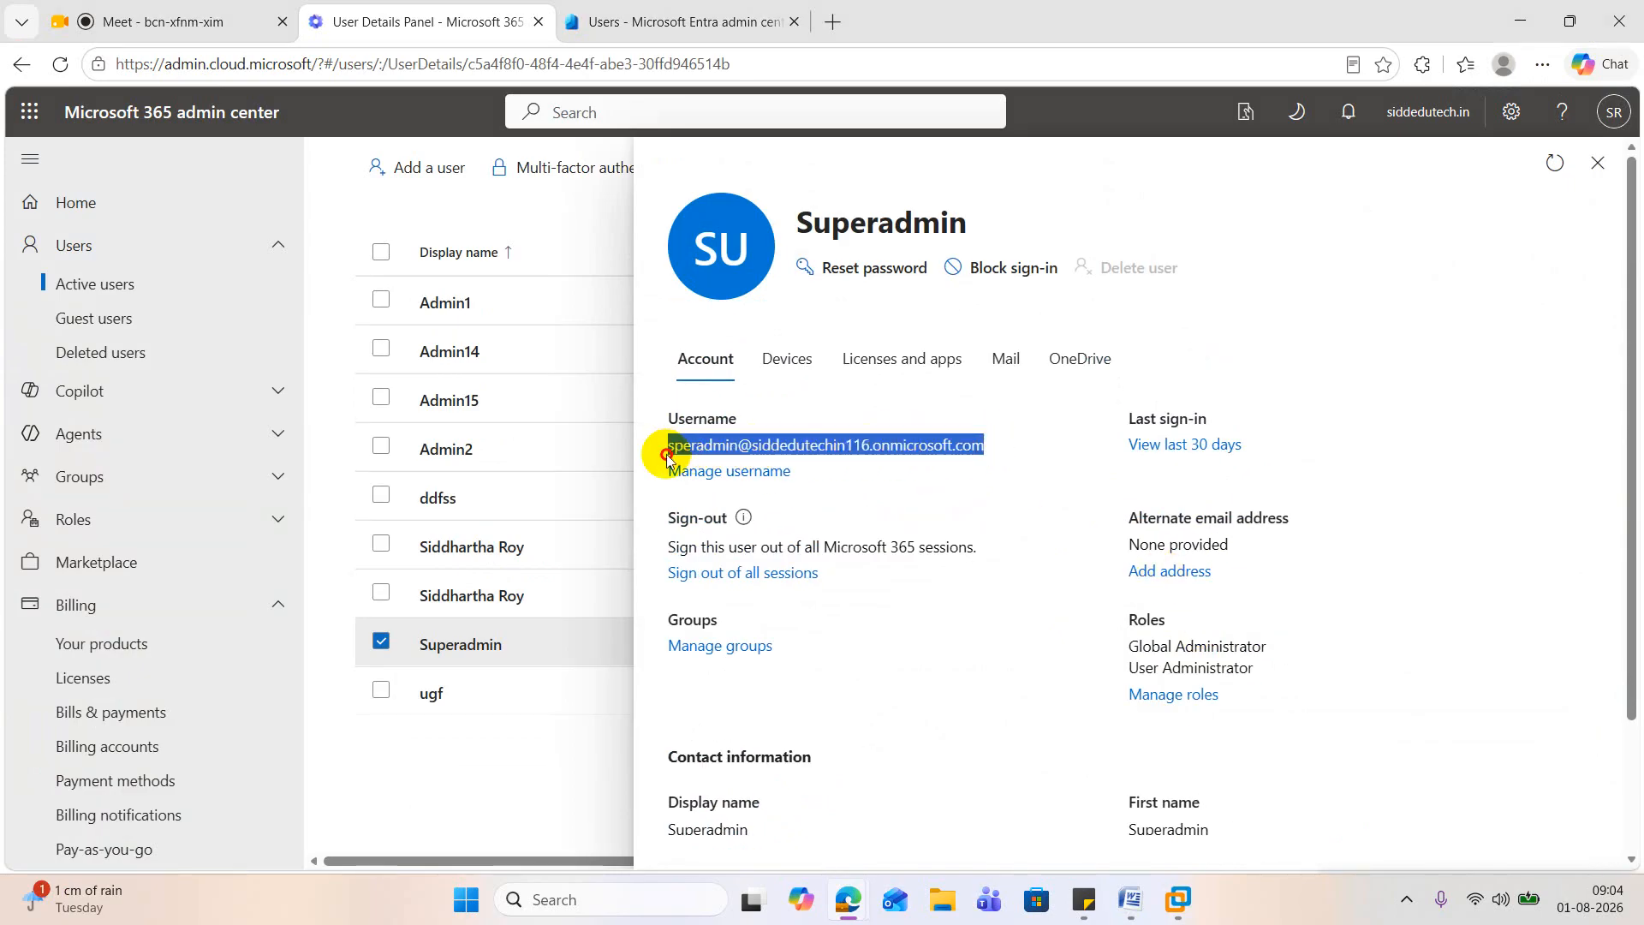
triple_click(667, 451)
right_click(796, 445)
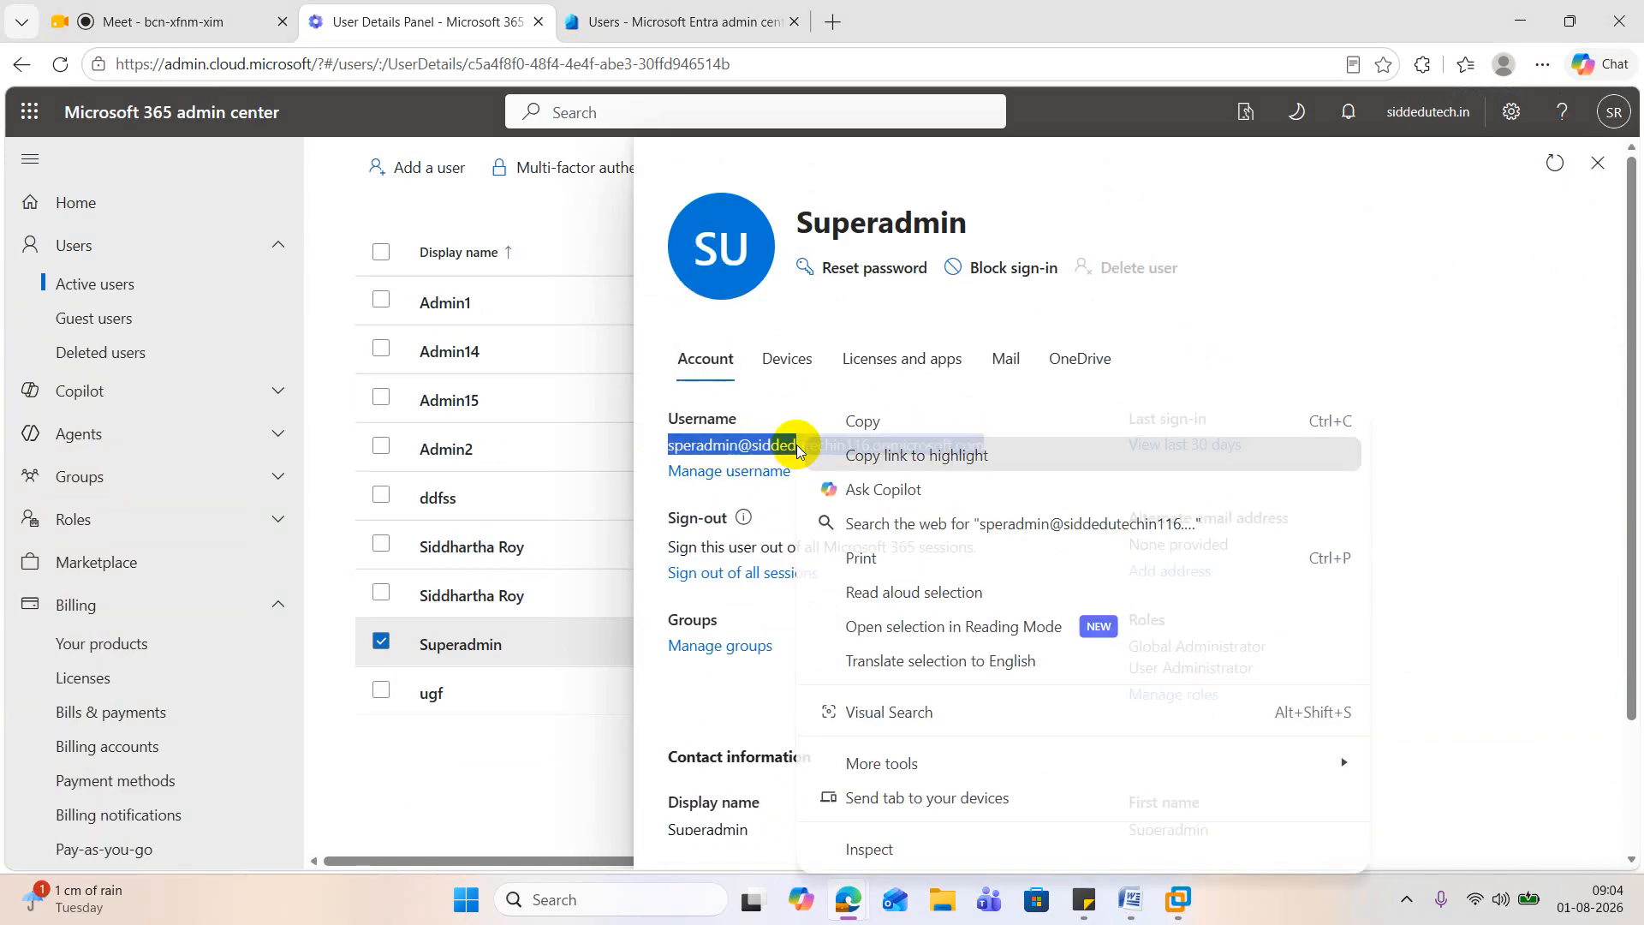
left_click(878, 421)
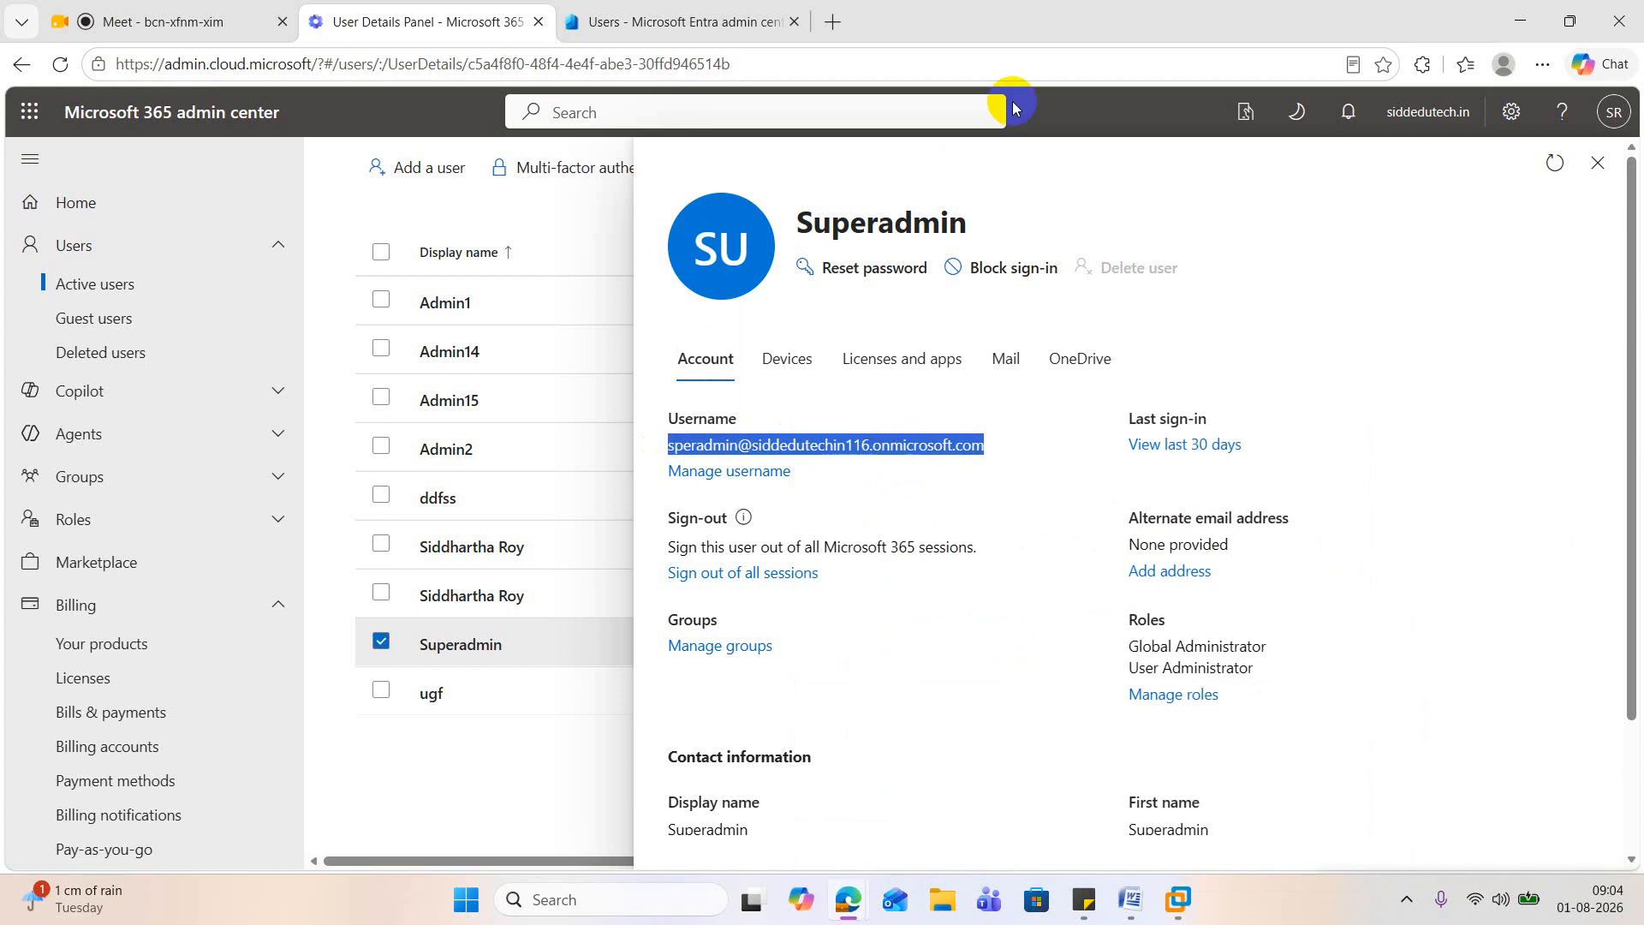
Step: Open a new InPrivate window and load the suggested portal.azure.com Active Directory overview address
left_click(1542, 66)
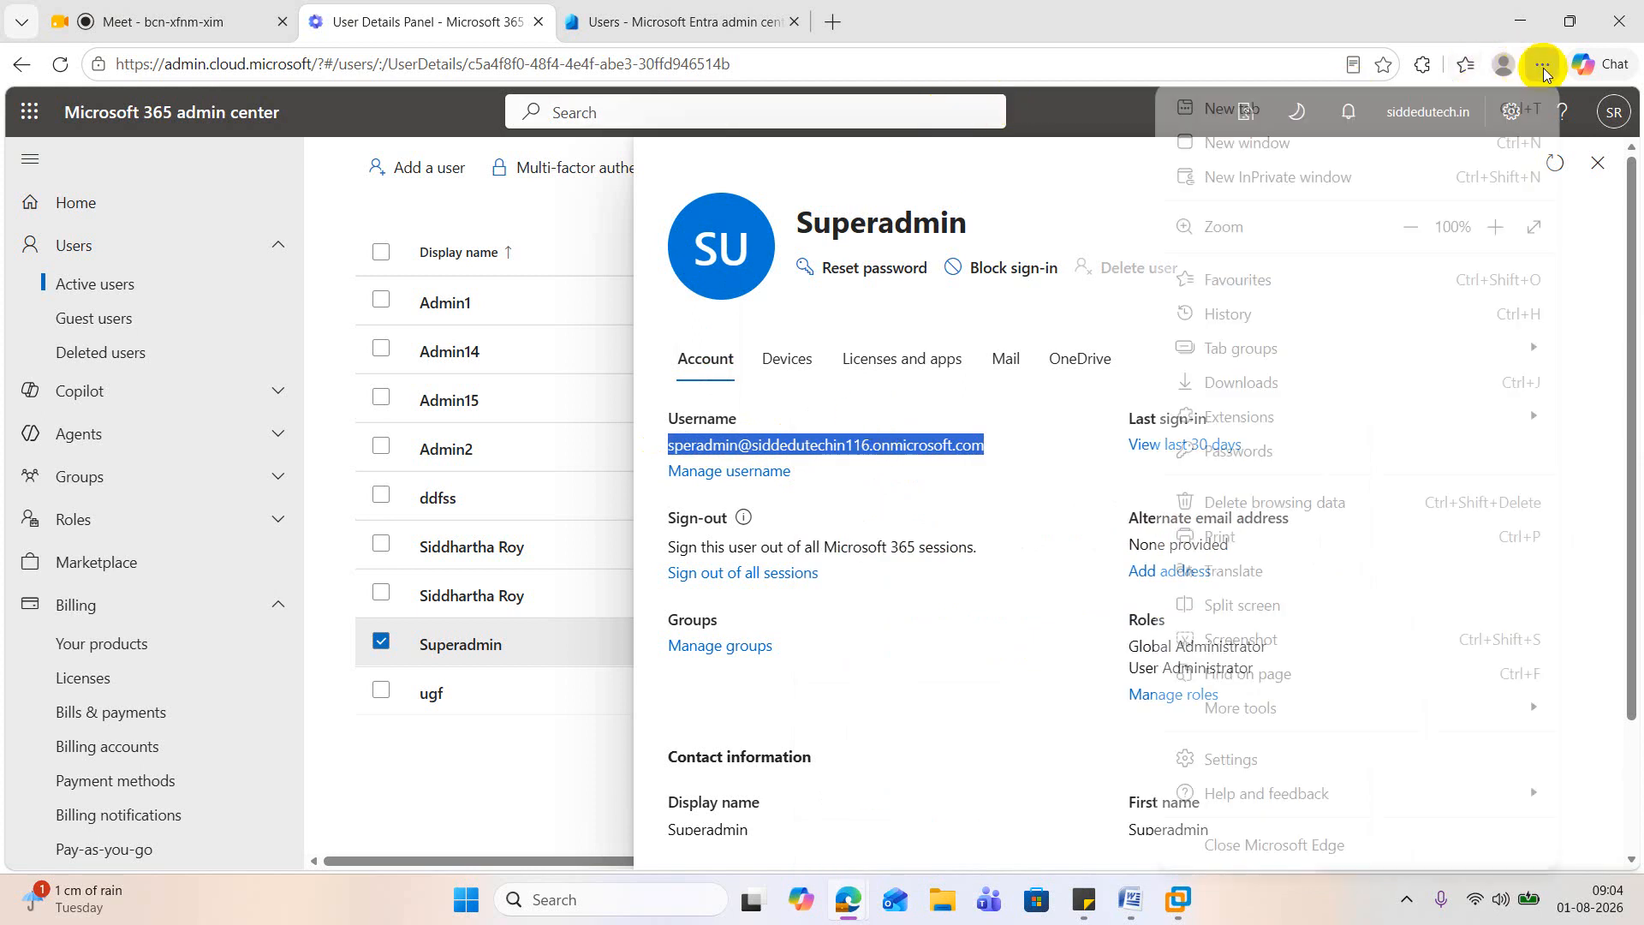
left_click(1180, 180)
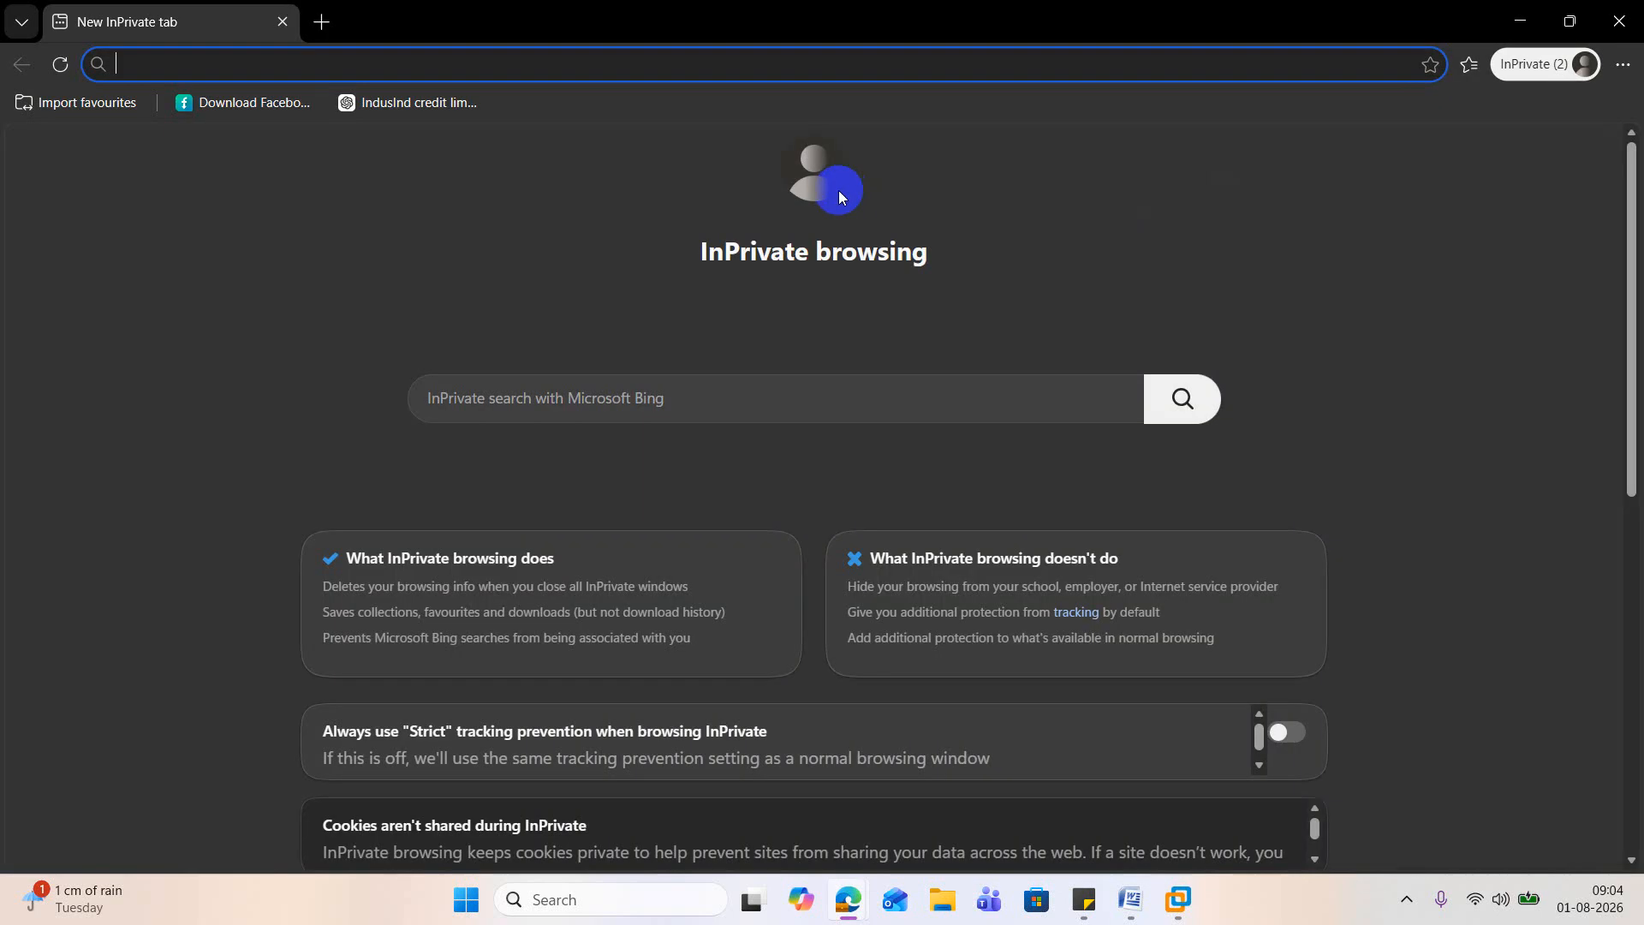
type("portal.azure.com/#view/Microsoft_AAD_IAM/ActiveDirectoryMenuBlade/~/Overview")
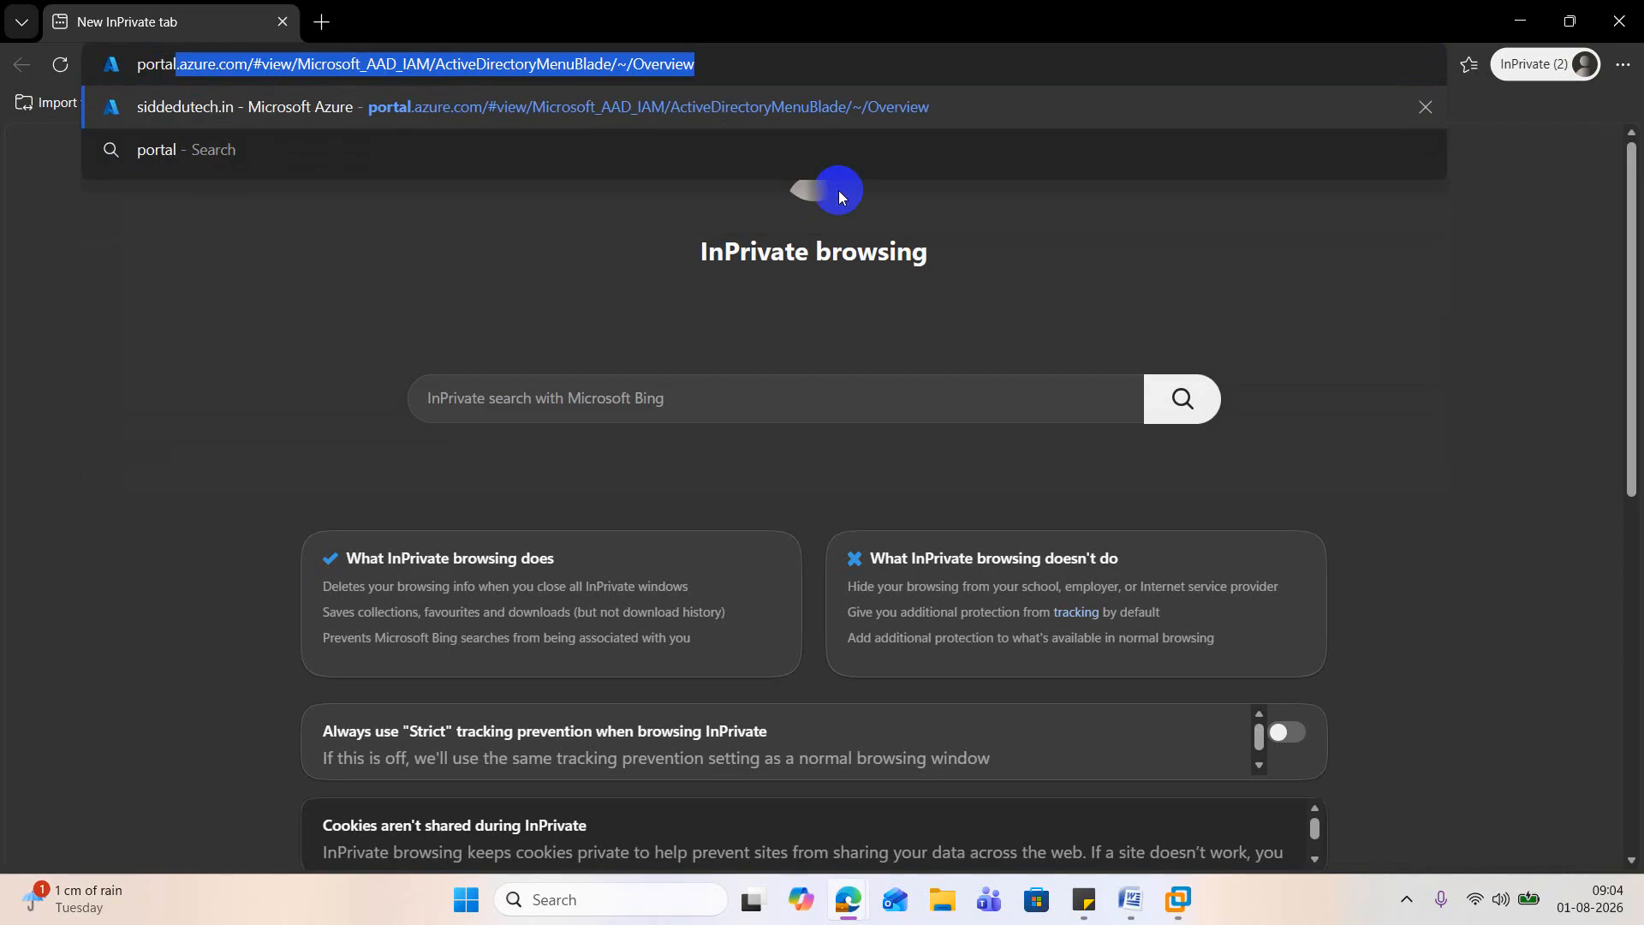
key("Return")
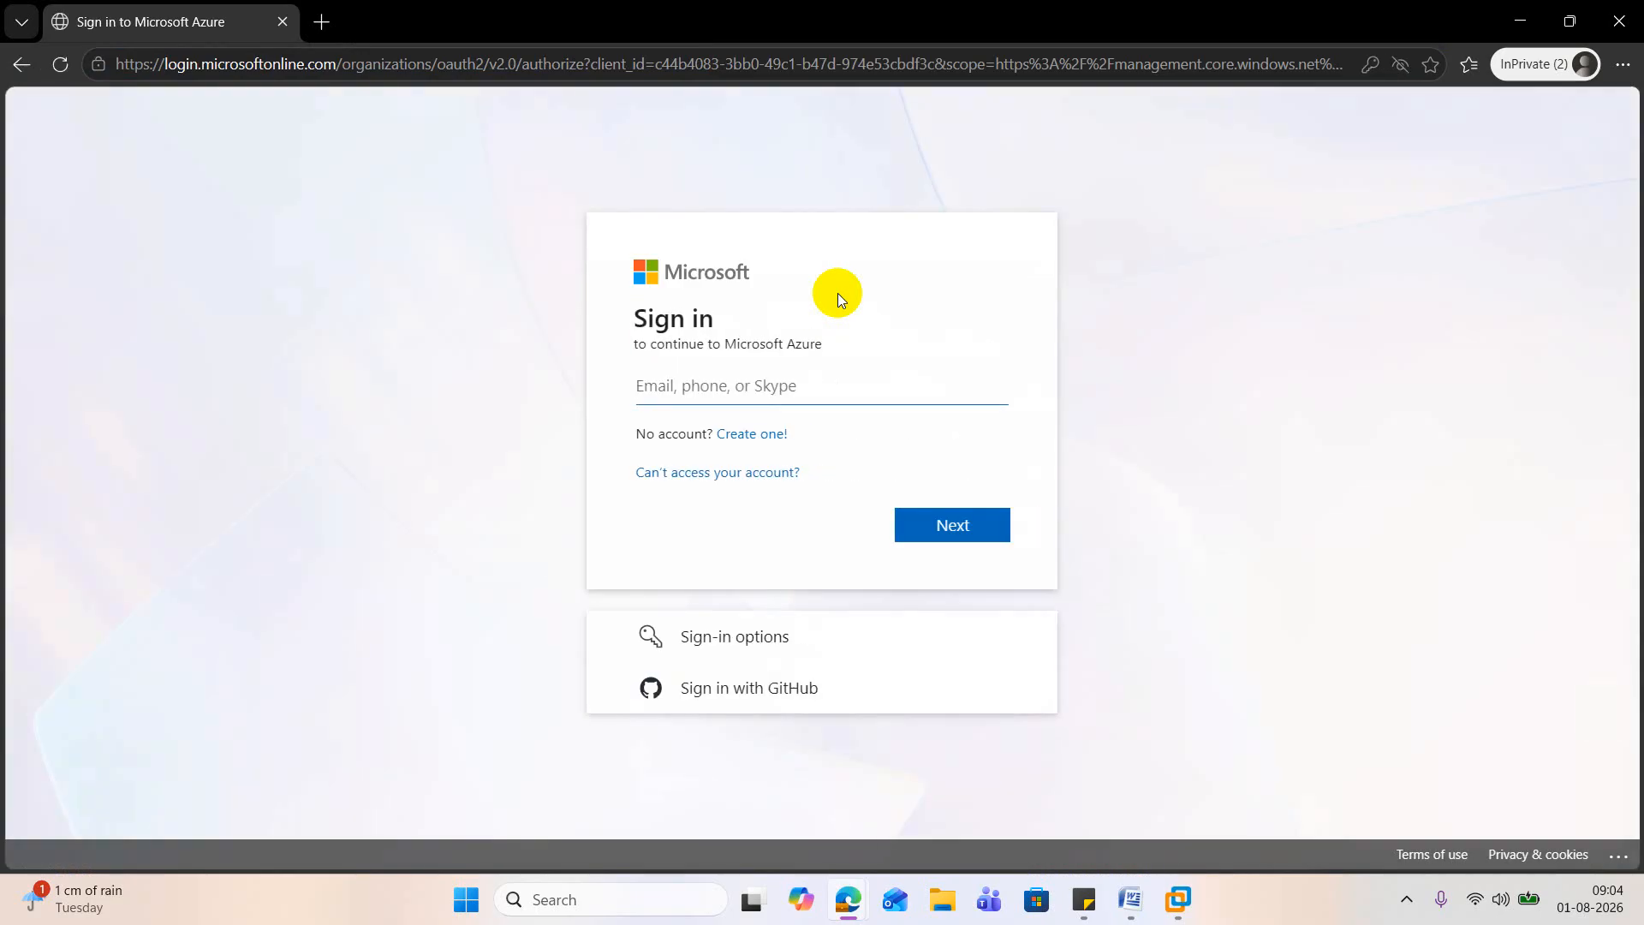
Step: Try signing in to Microsoft Azure with Superadmin's copied username and account password, dismiss the saved passwords list, and minimize the InPrivate window
key("ctrl+v")
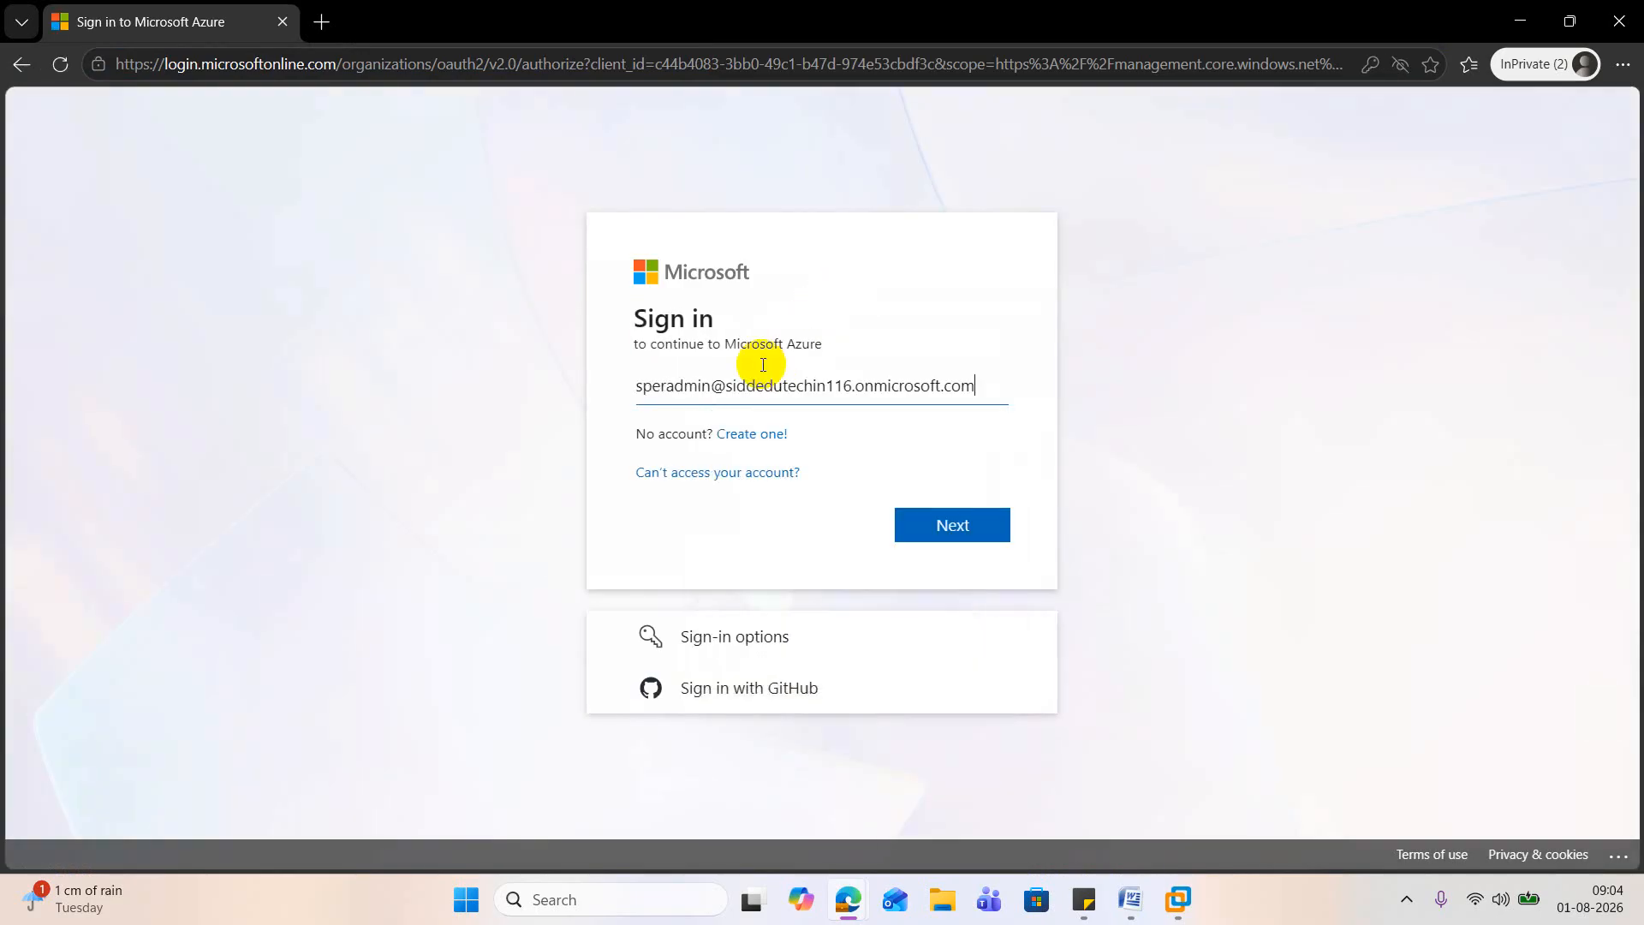
left_click(957, 536)
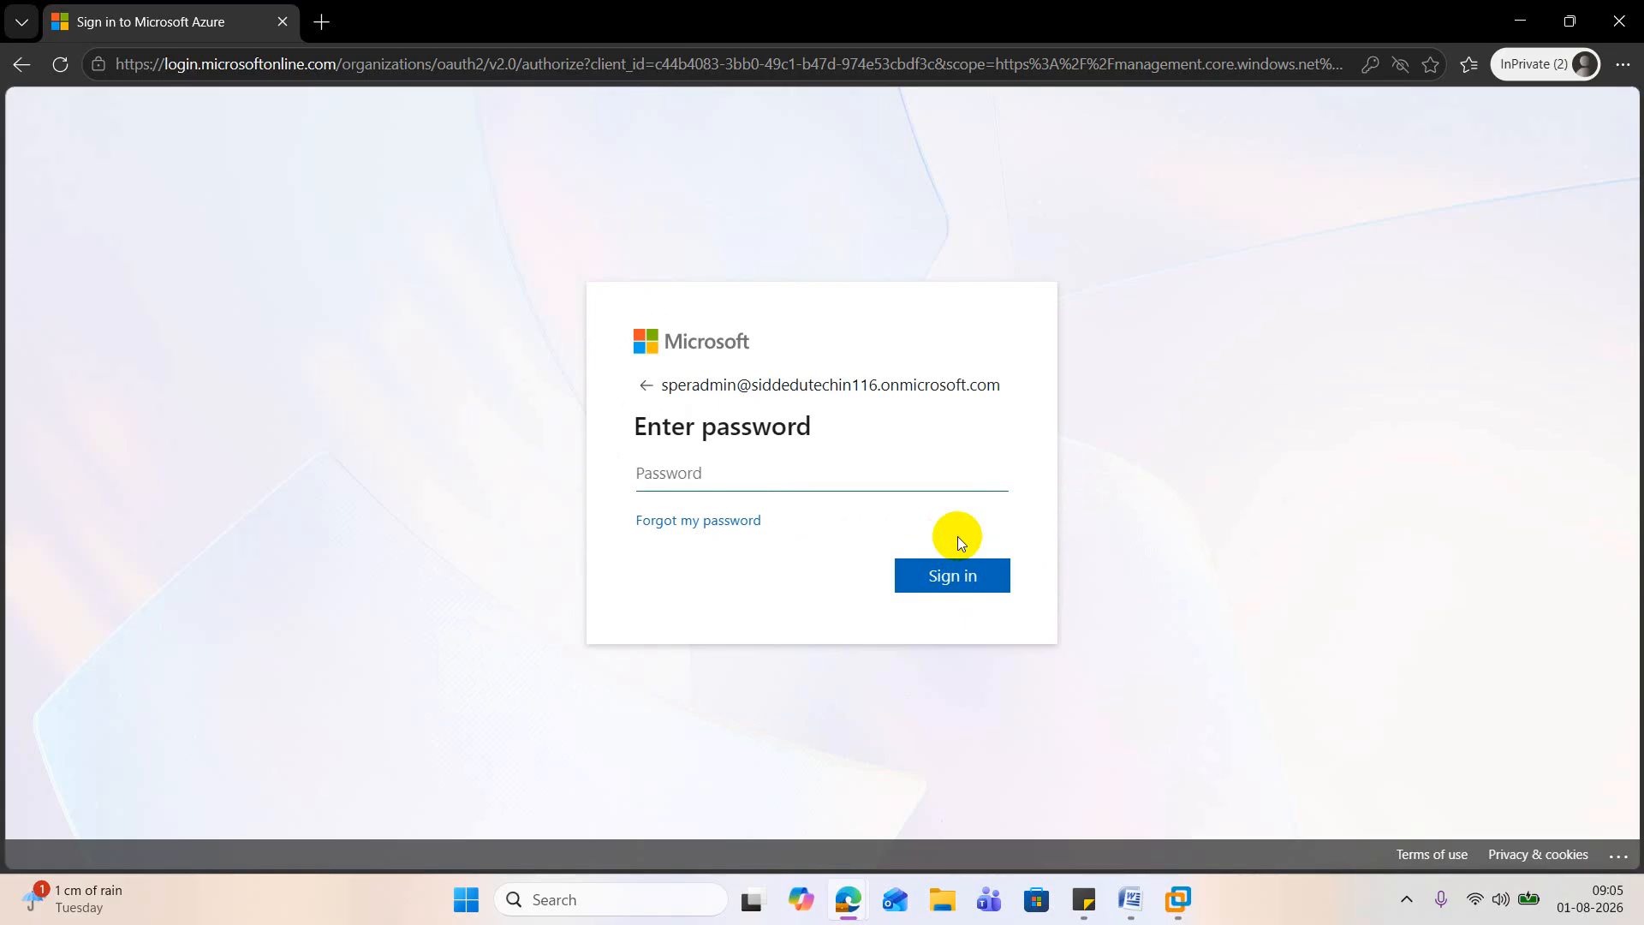
type("••••••••••••")
key("Return")
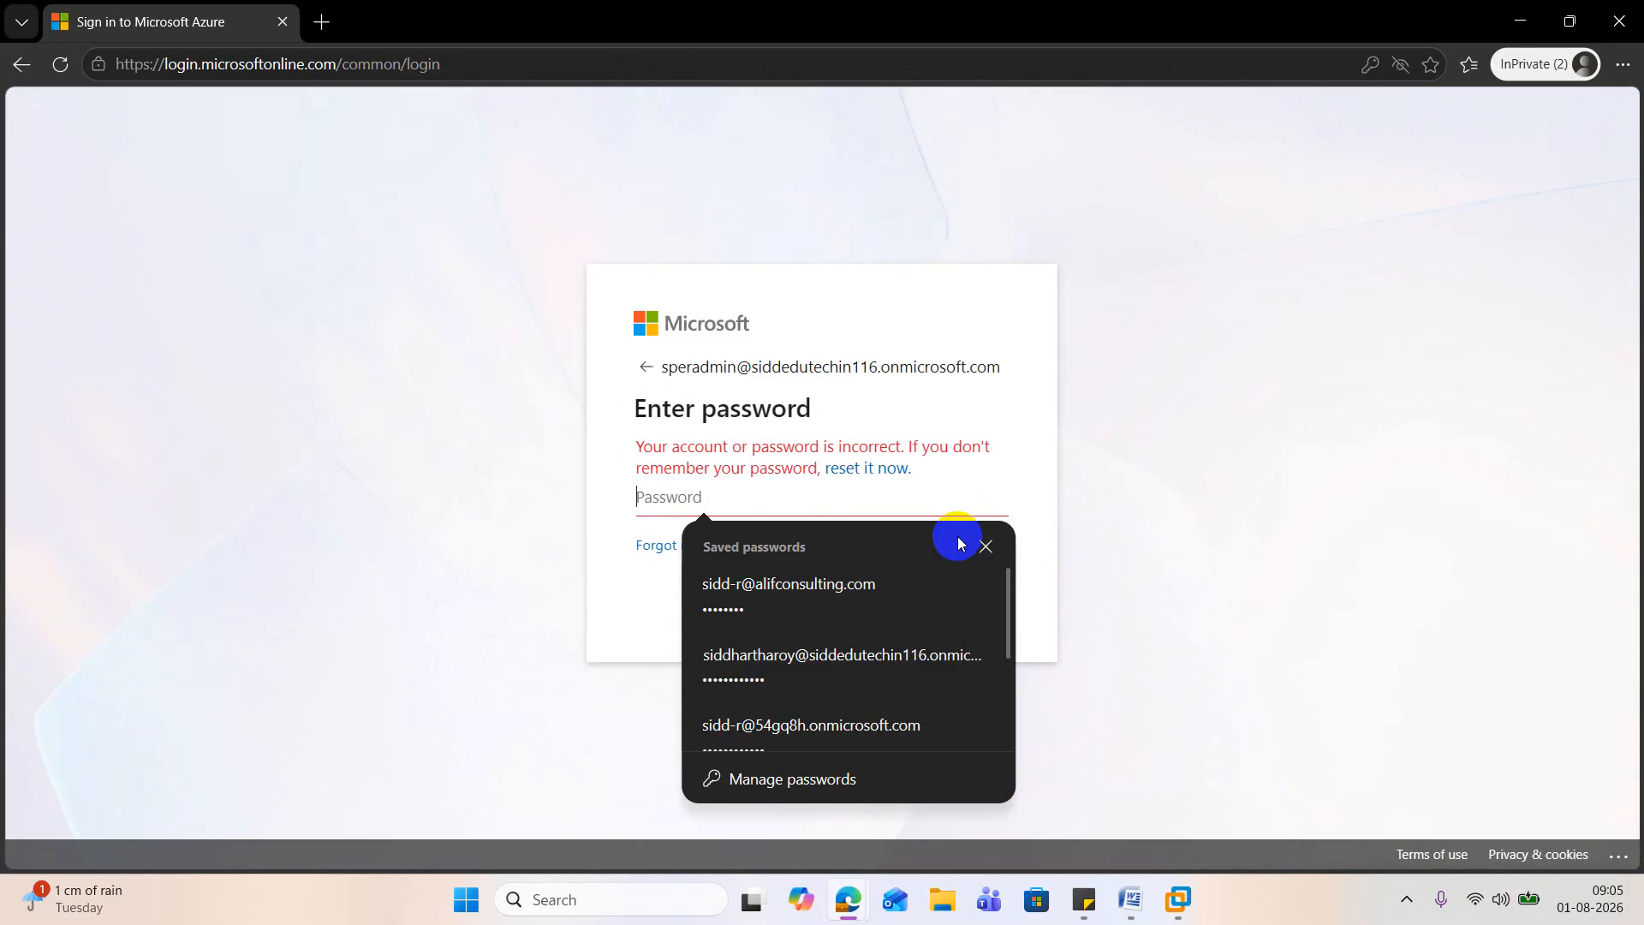
left_click(984, 545)
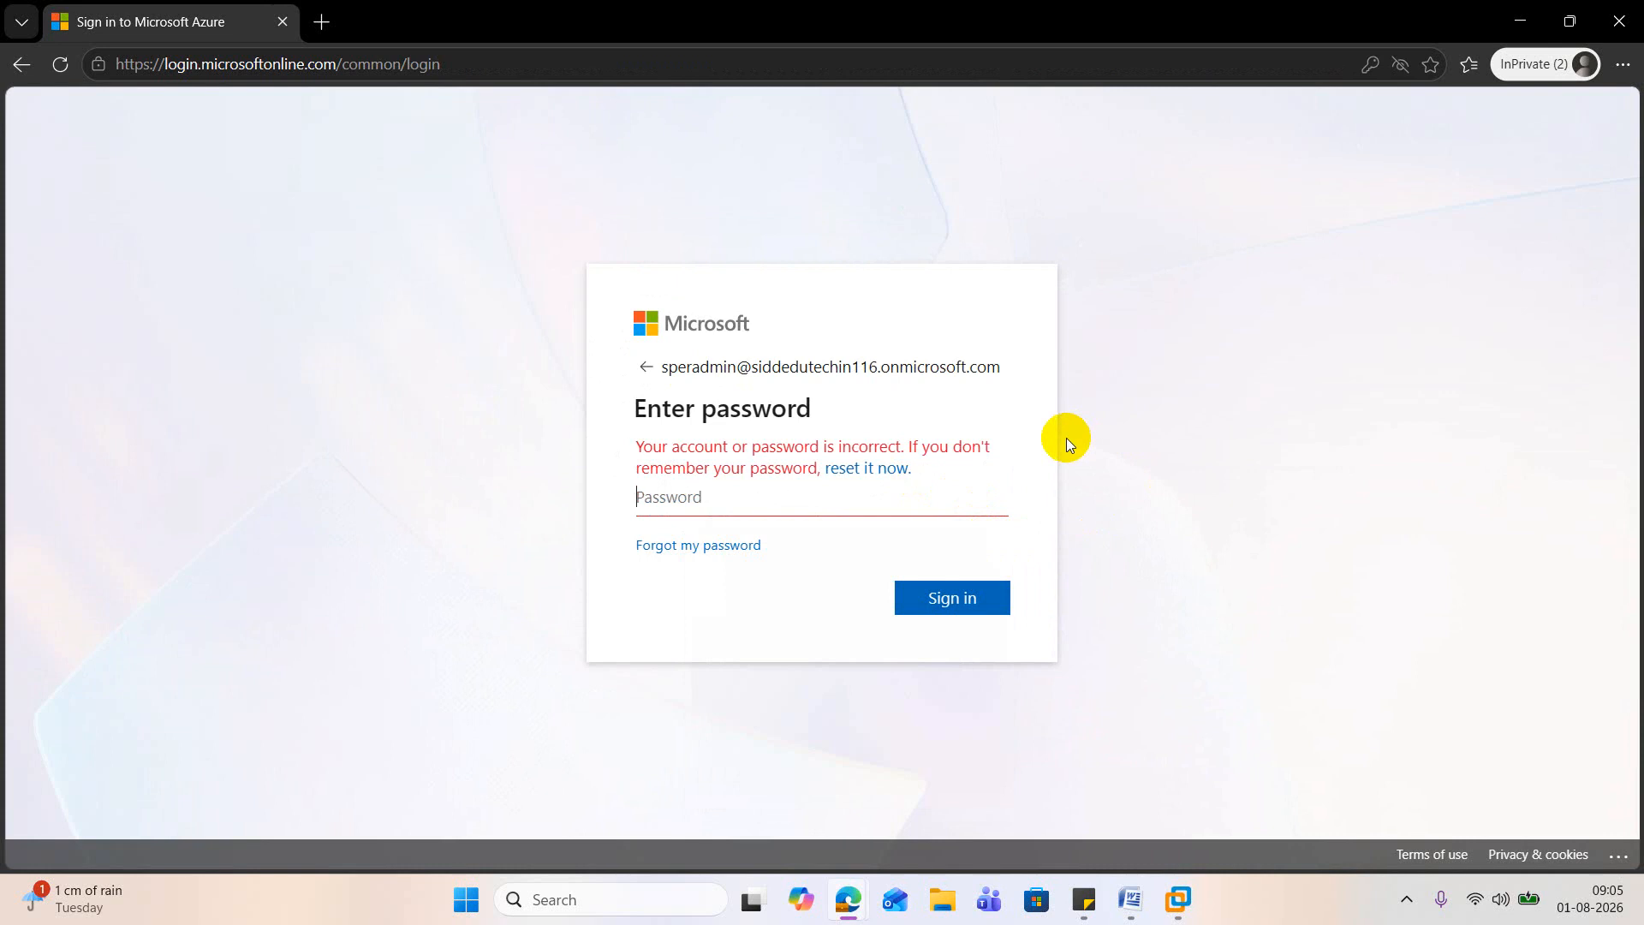
left_click(1521, 22)
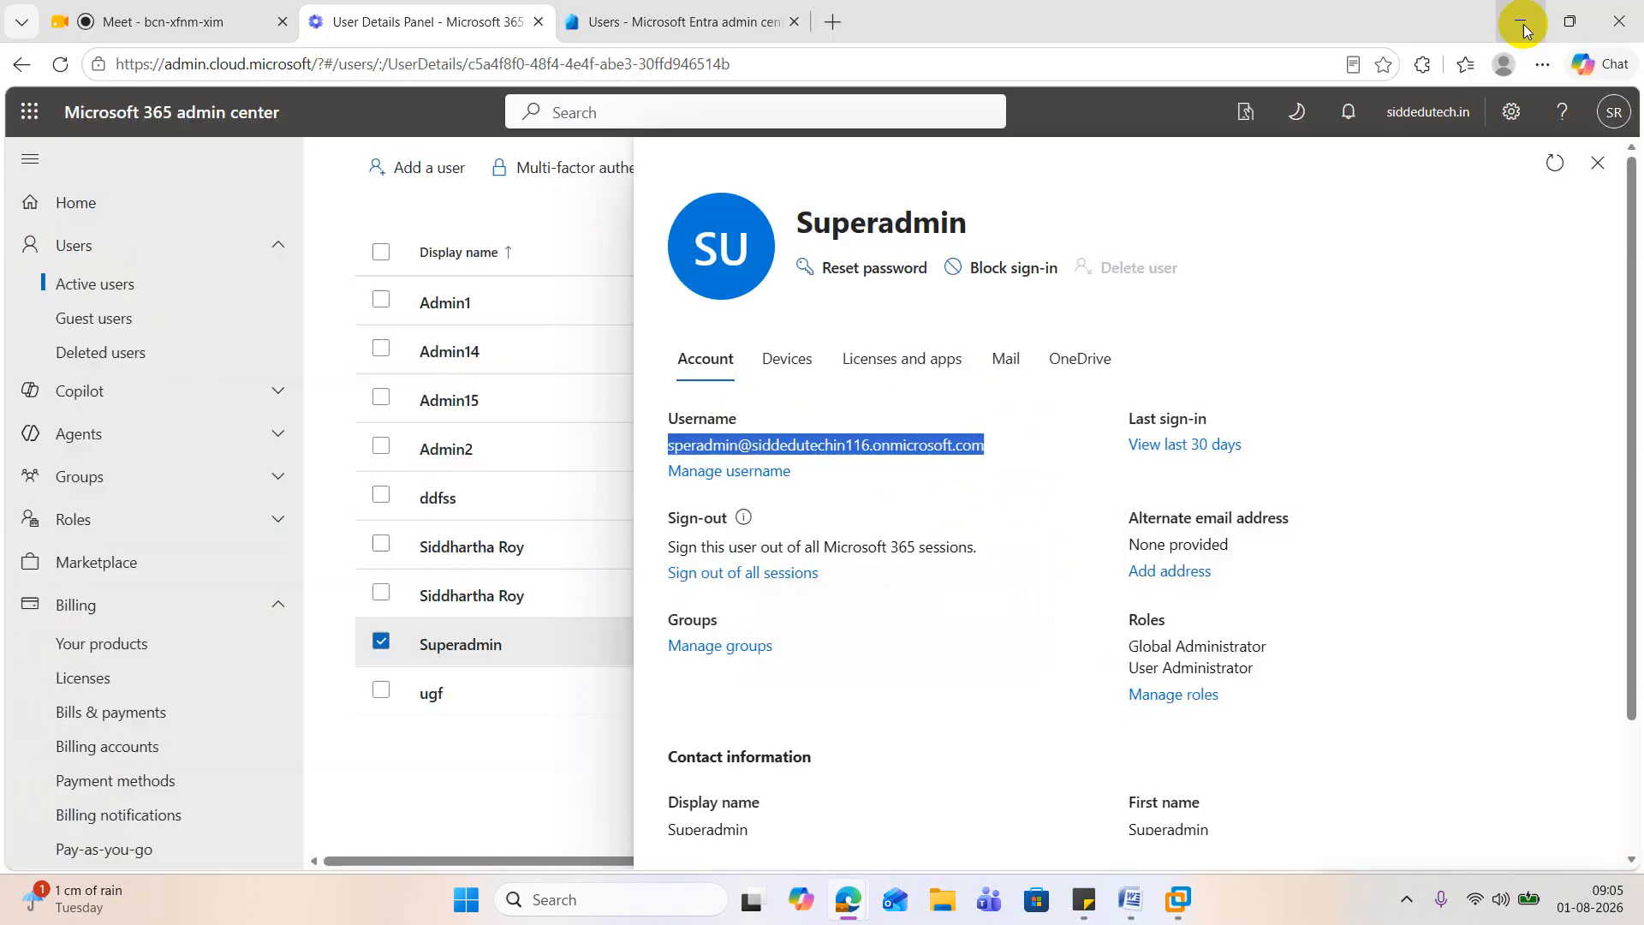
Step: Close Superadmin's details pane and minimize the Microsoft 365 admin center browser window
left_click(599, 214)
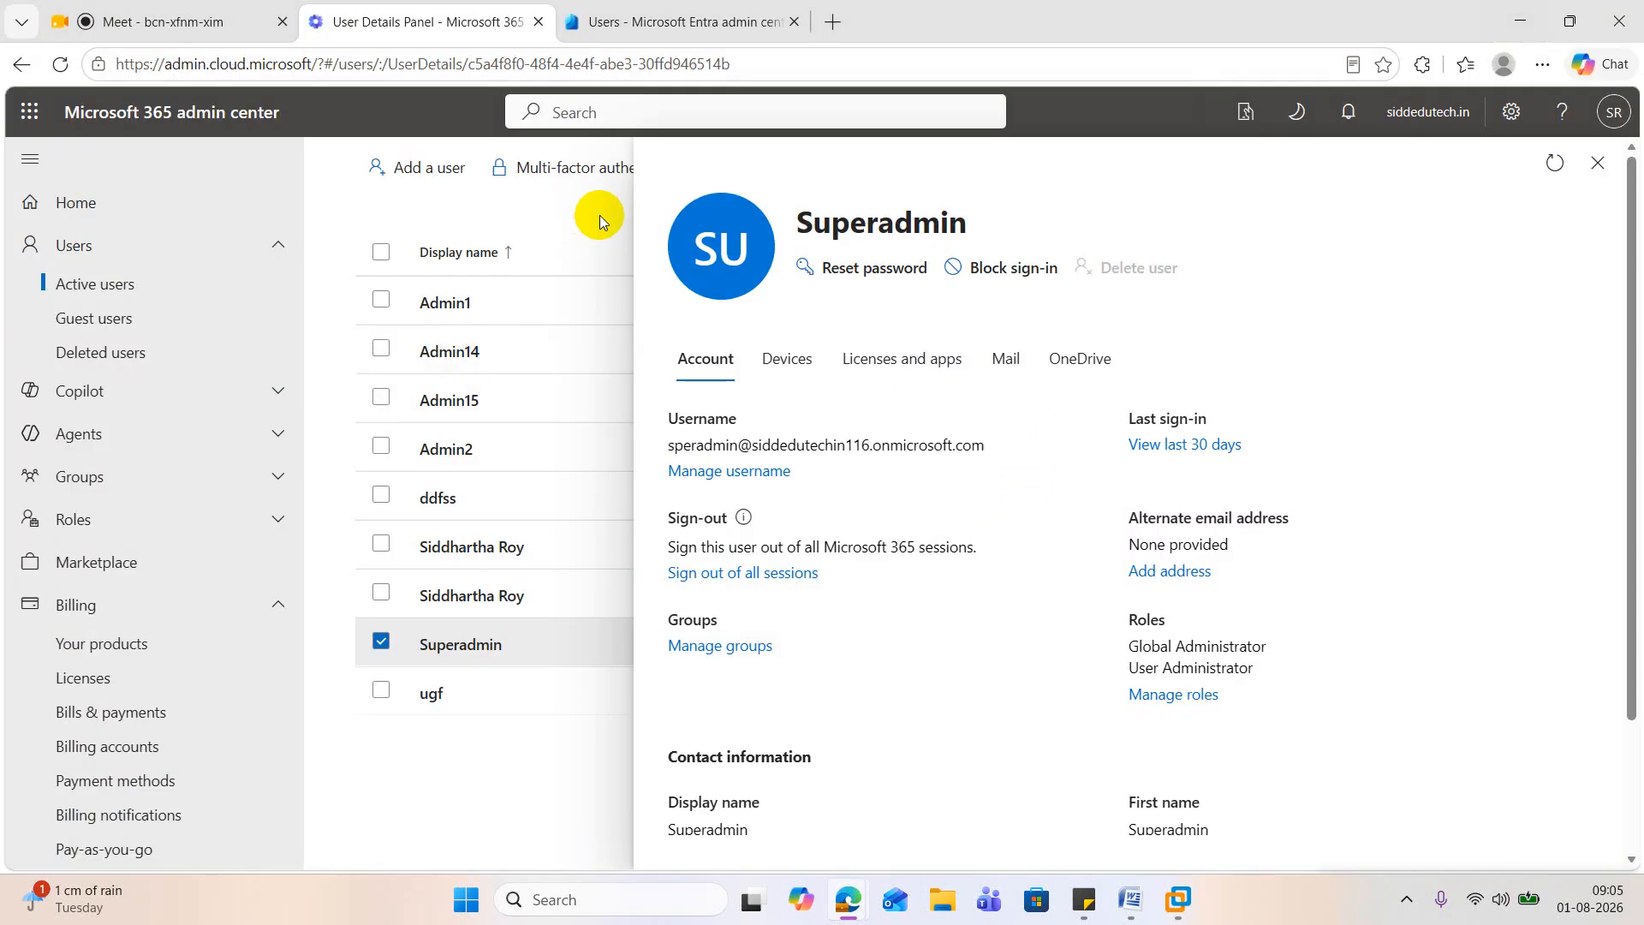
left_click(1597, 163)
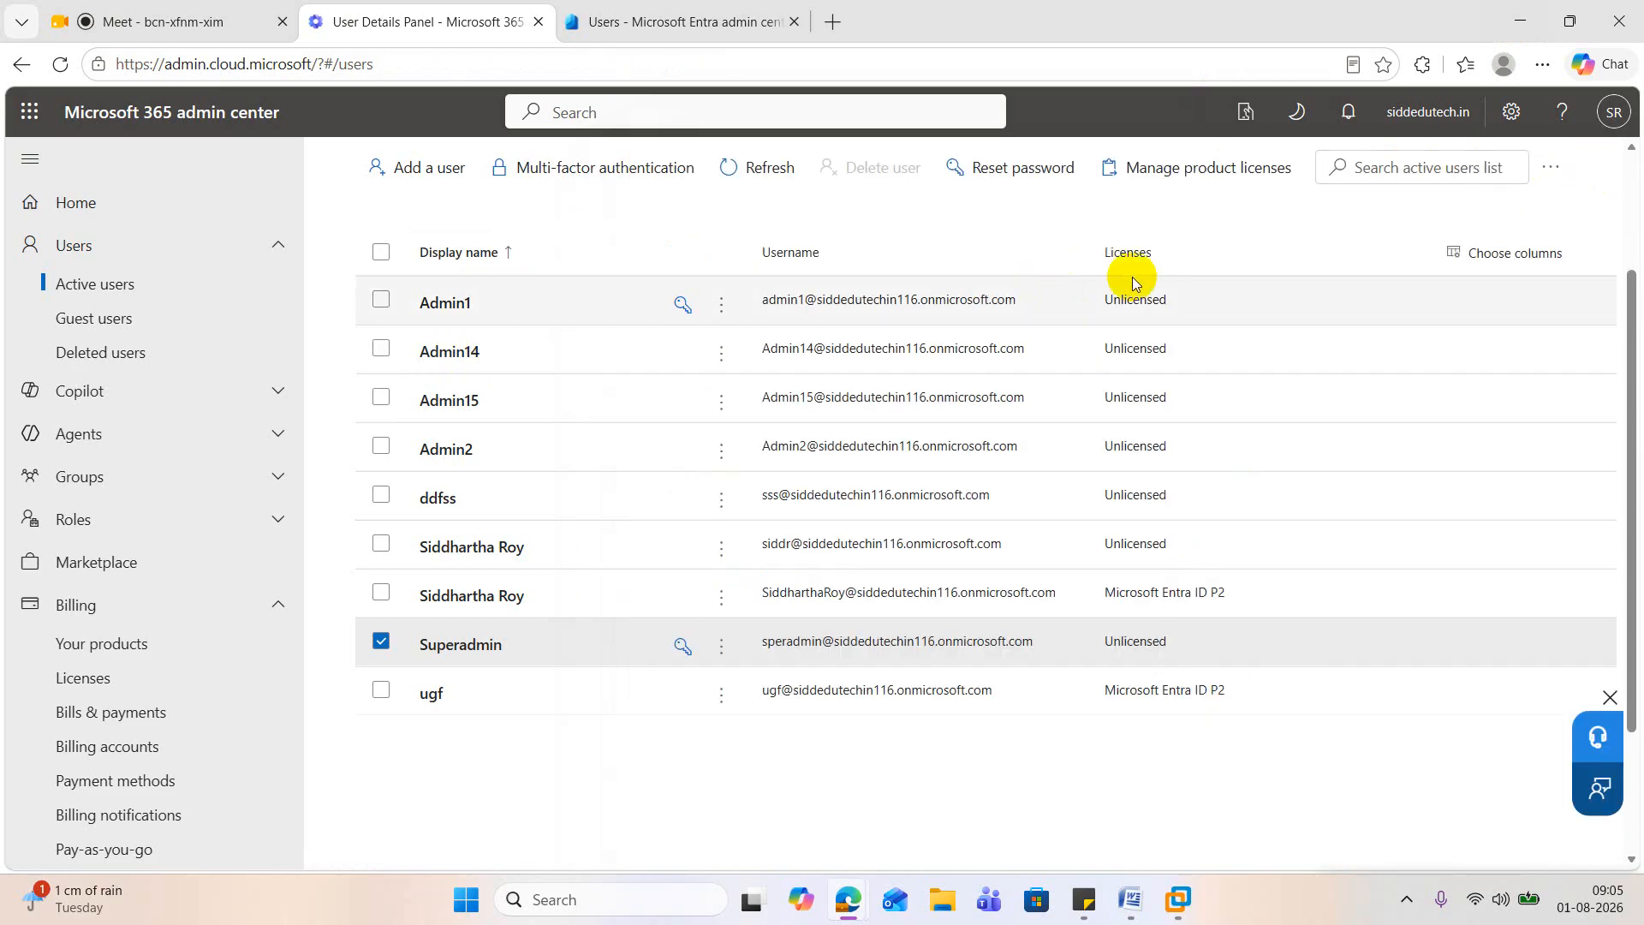
left_click(1522, 25)
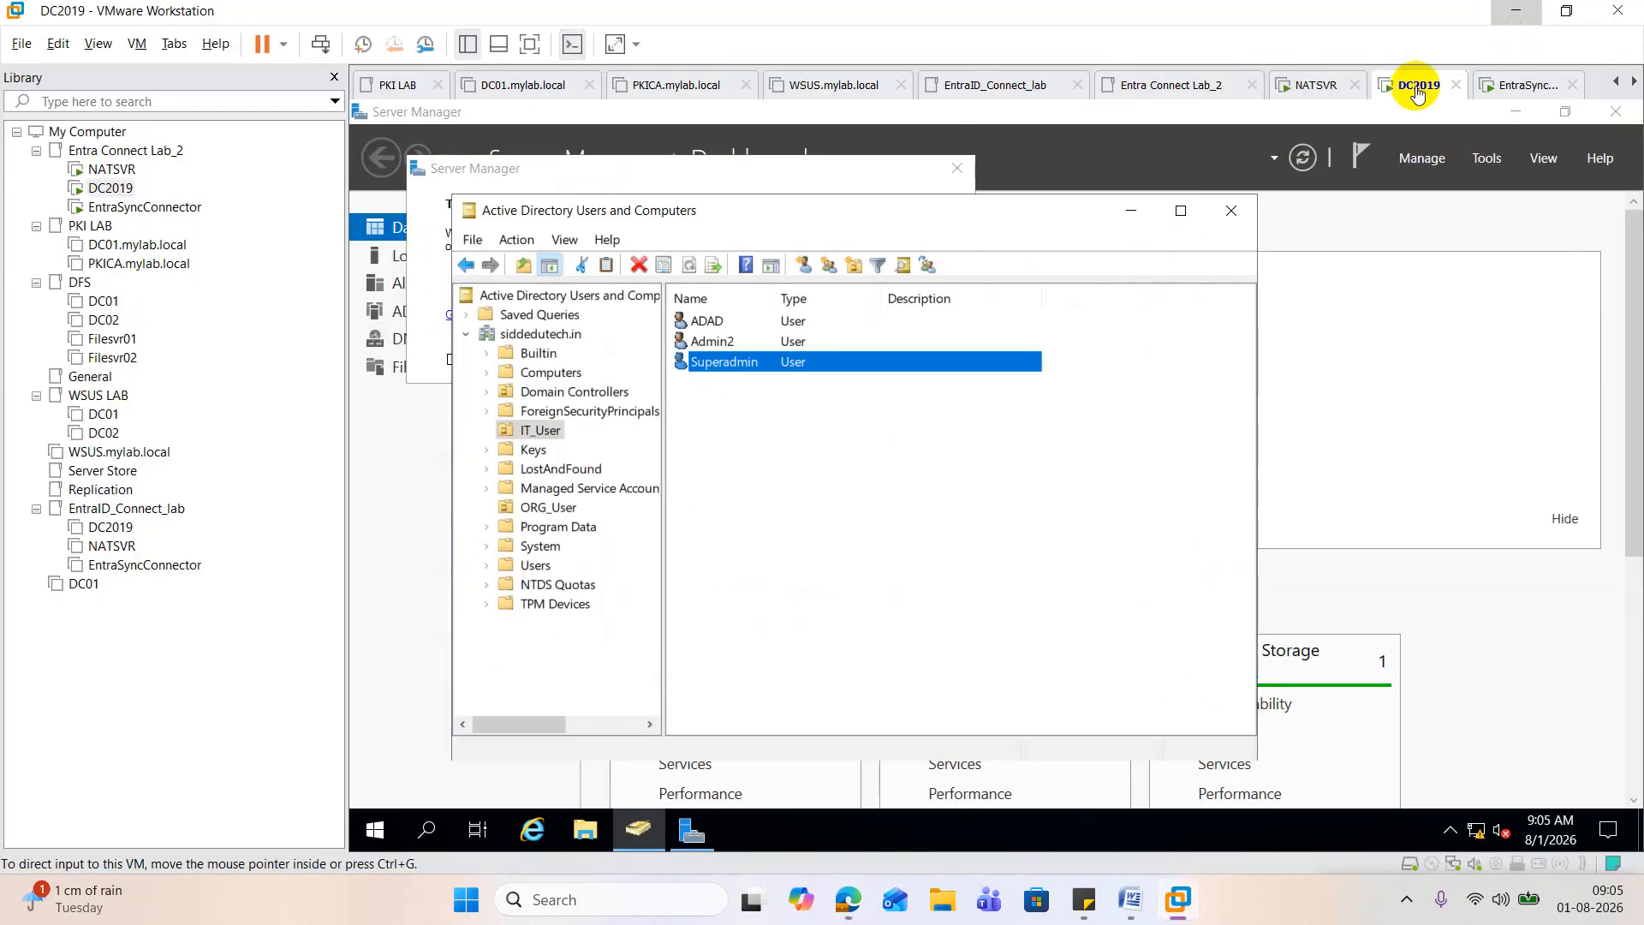
Step: Switch to the EntraSyncConnector virtual machine, close its Services window, and start Google Chrome
left_click(250, 381)
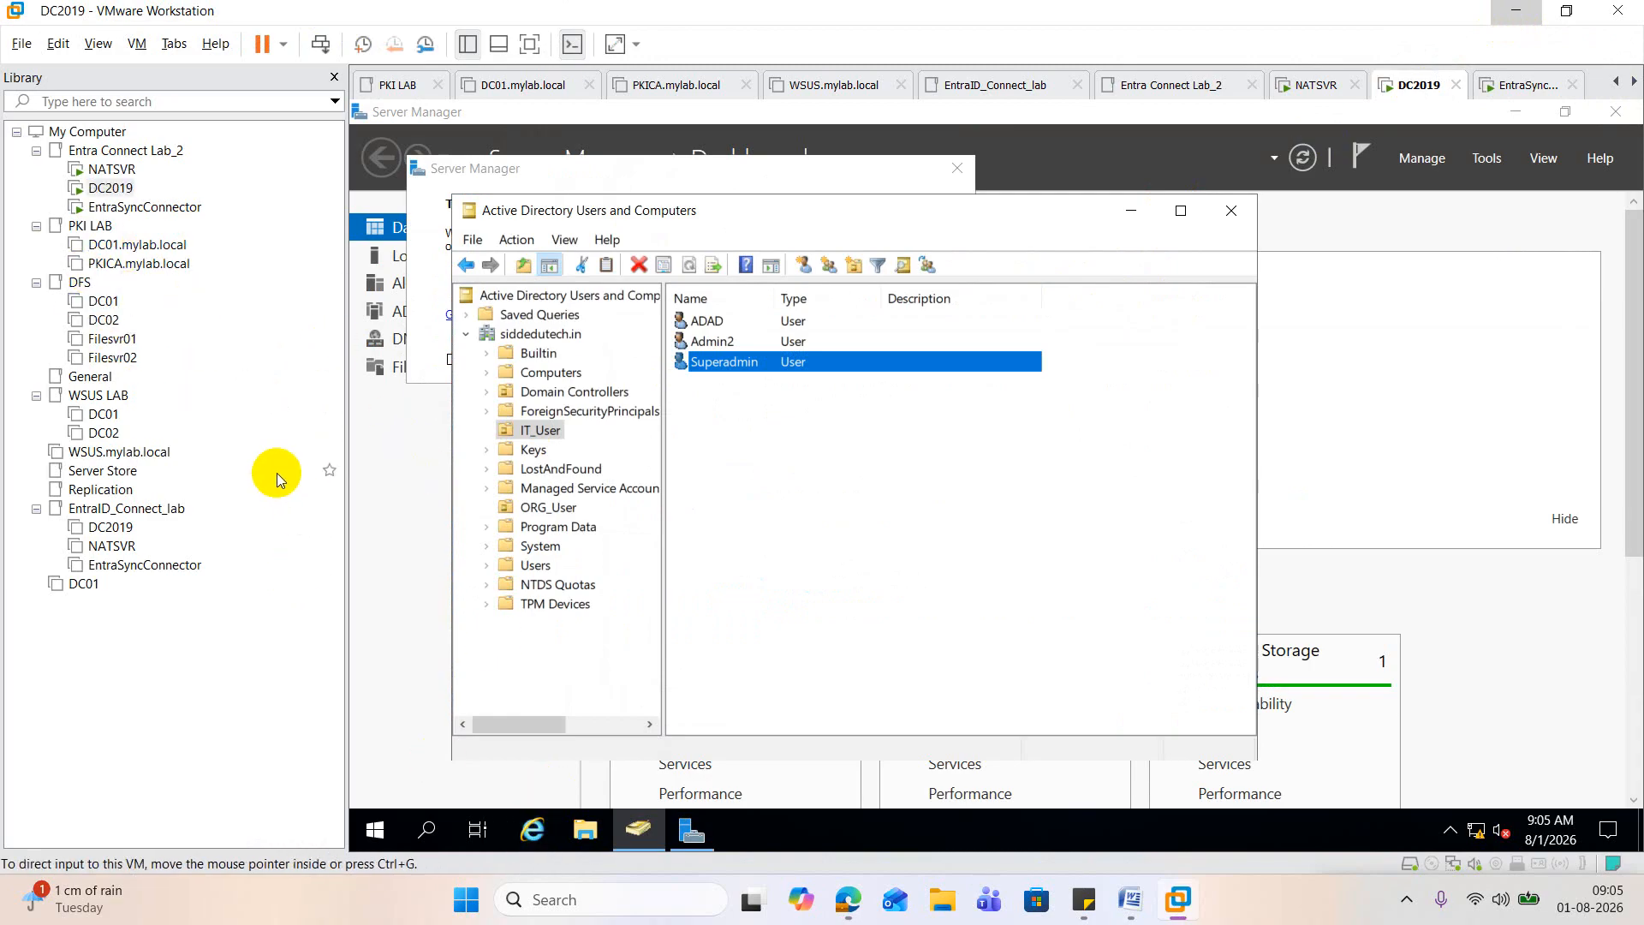
left_click(131, 210)
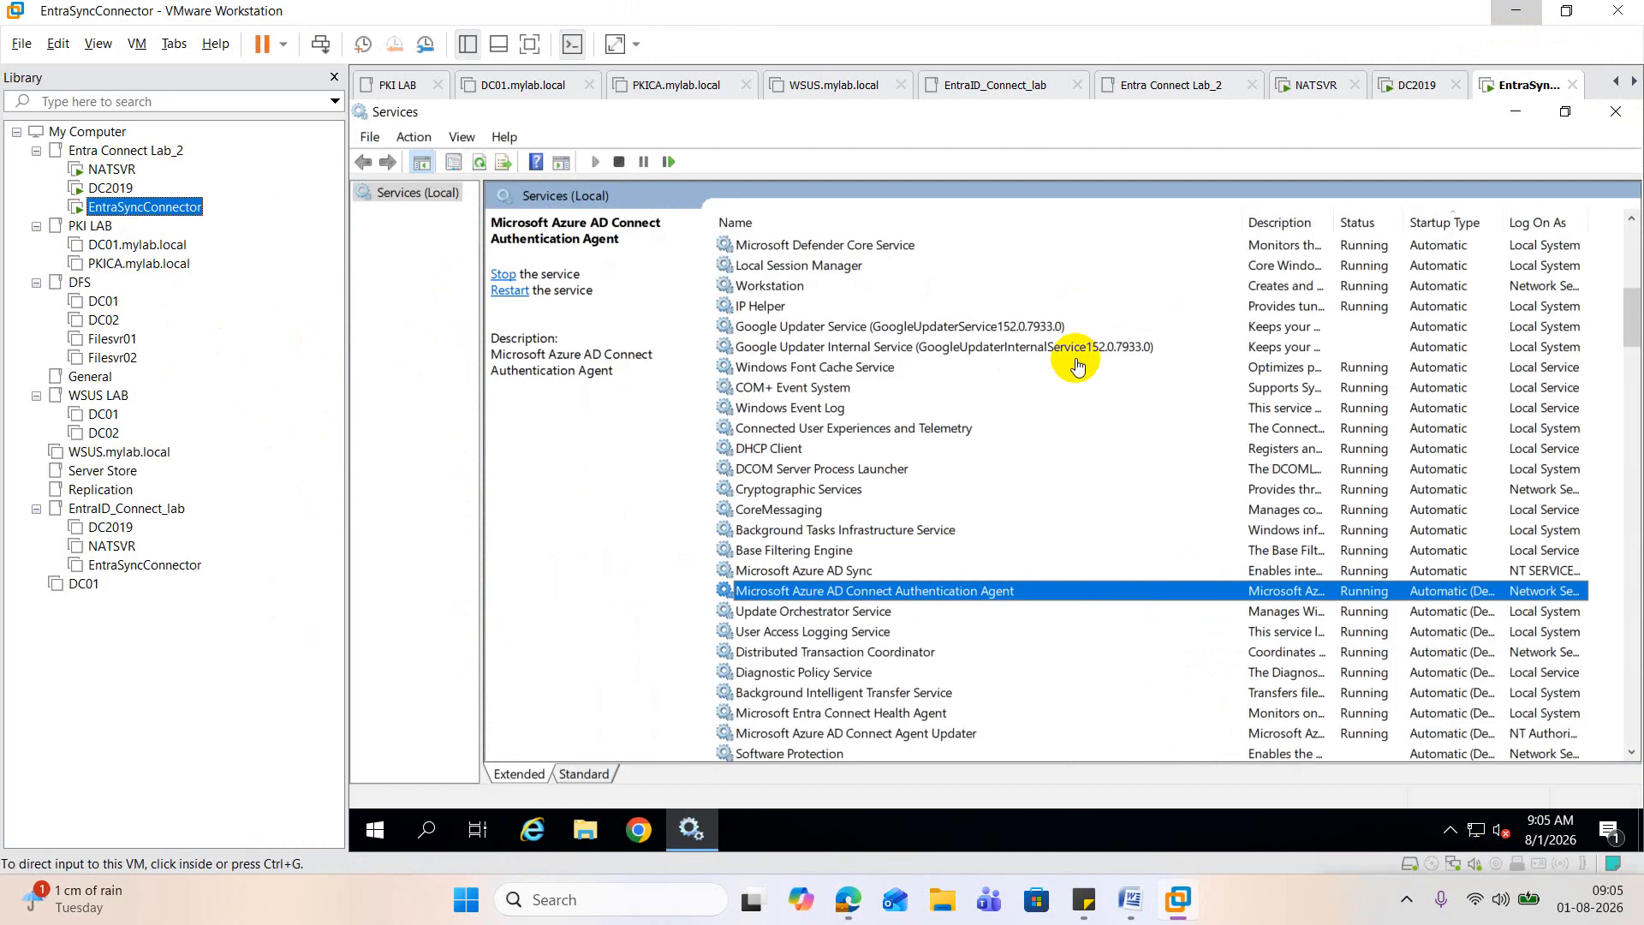
left_click(1614, 120)
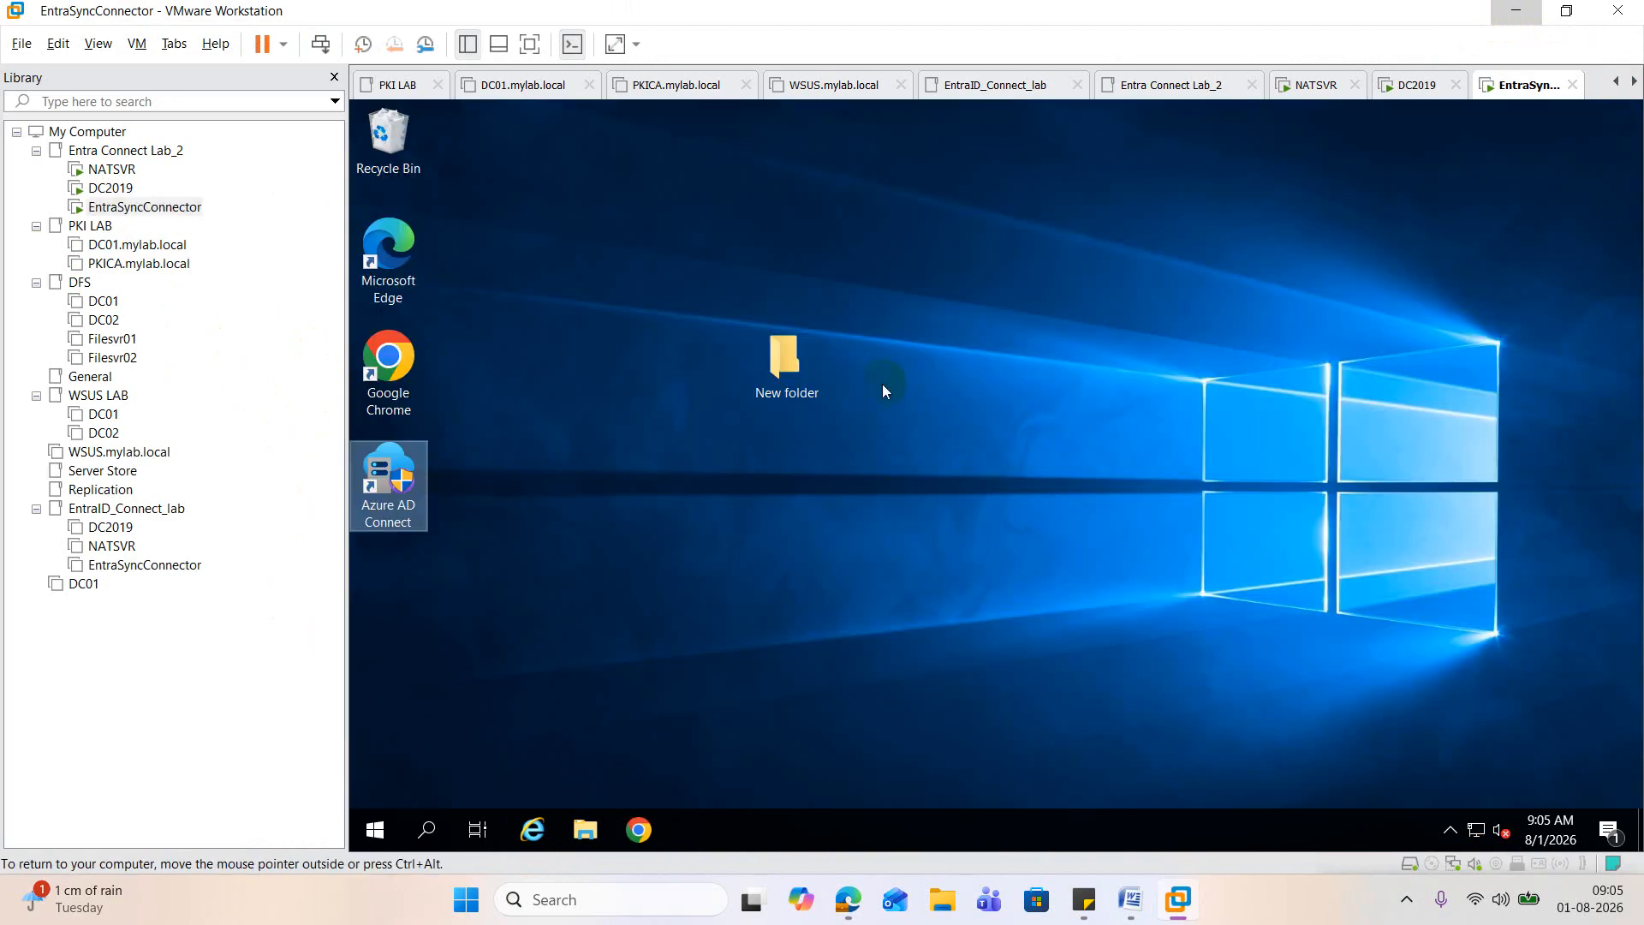
left_click(407, 369)
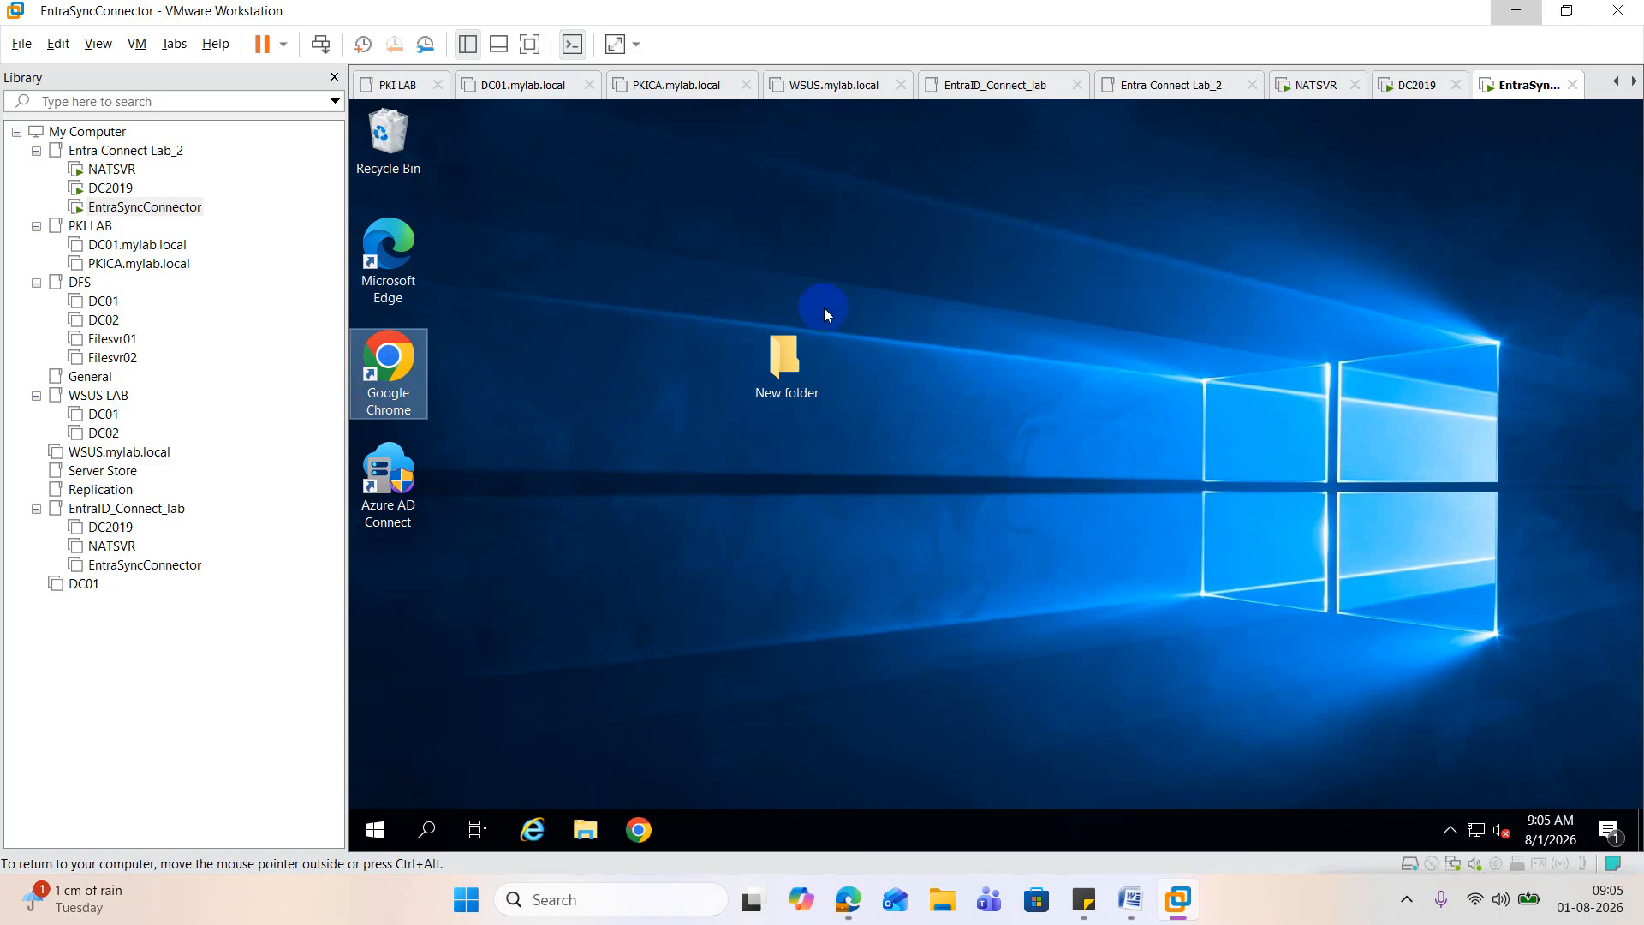
double_click(394, 363)
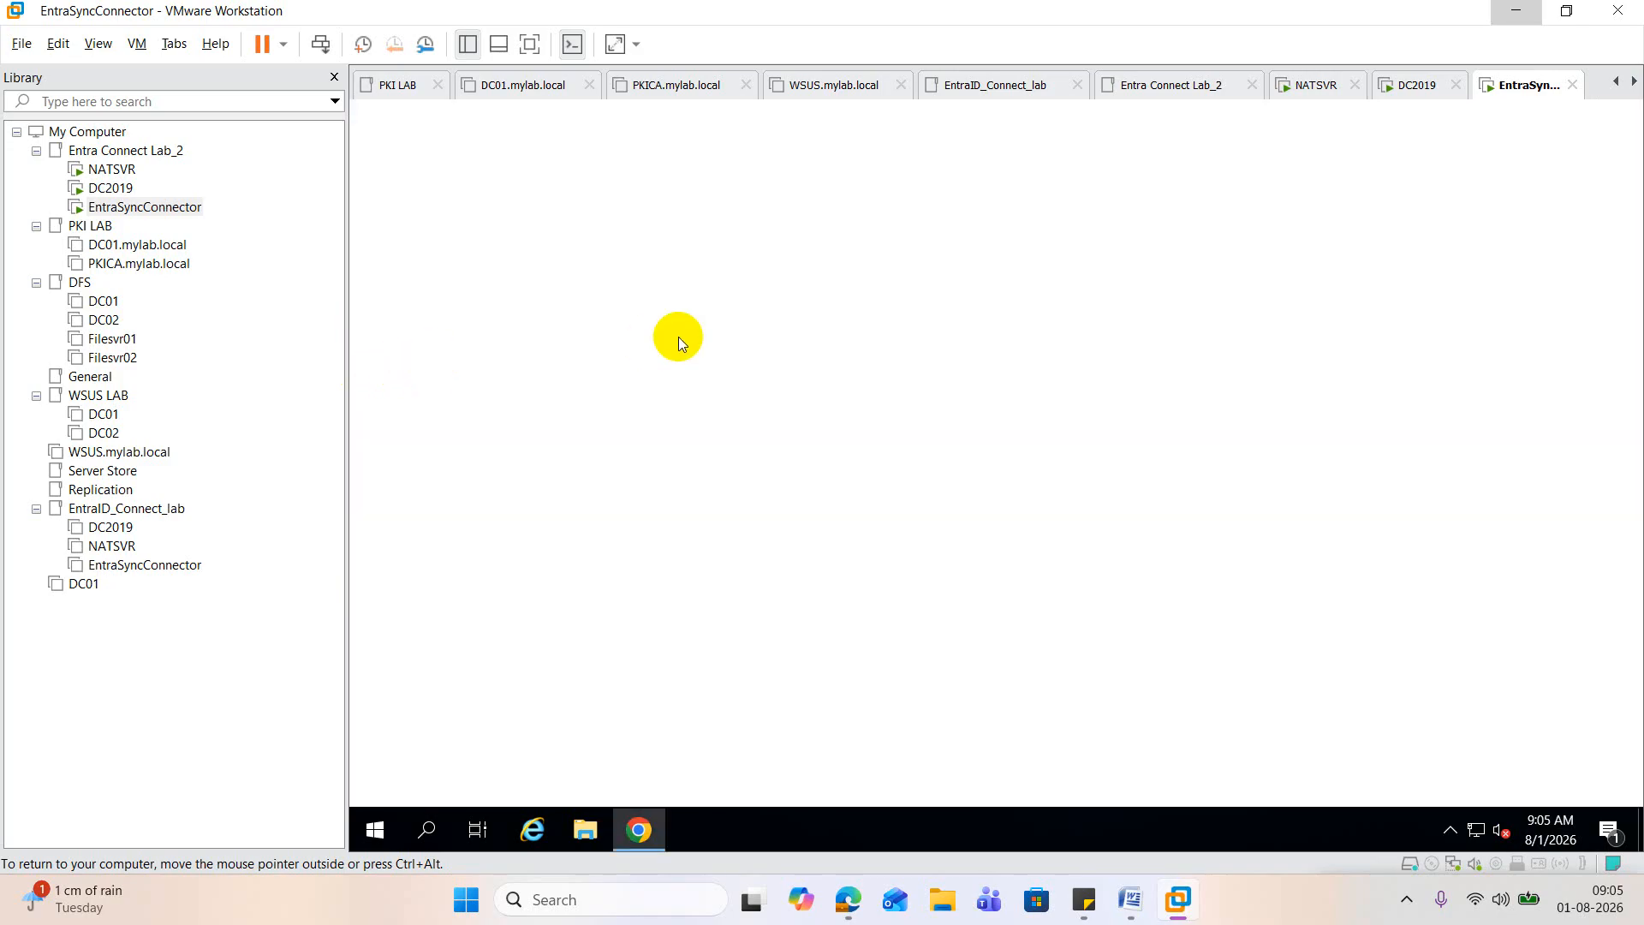
left_click(1135, 901)
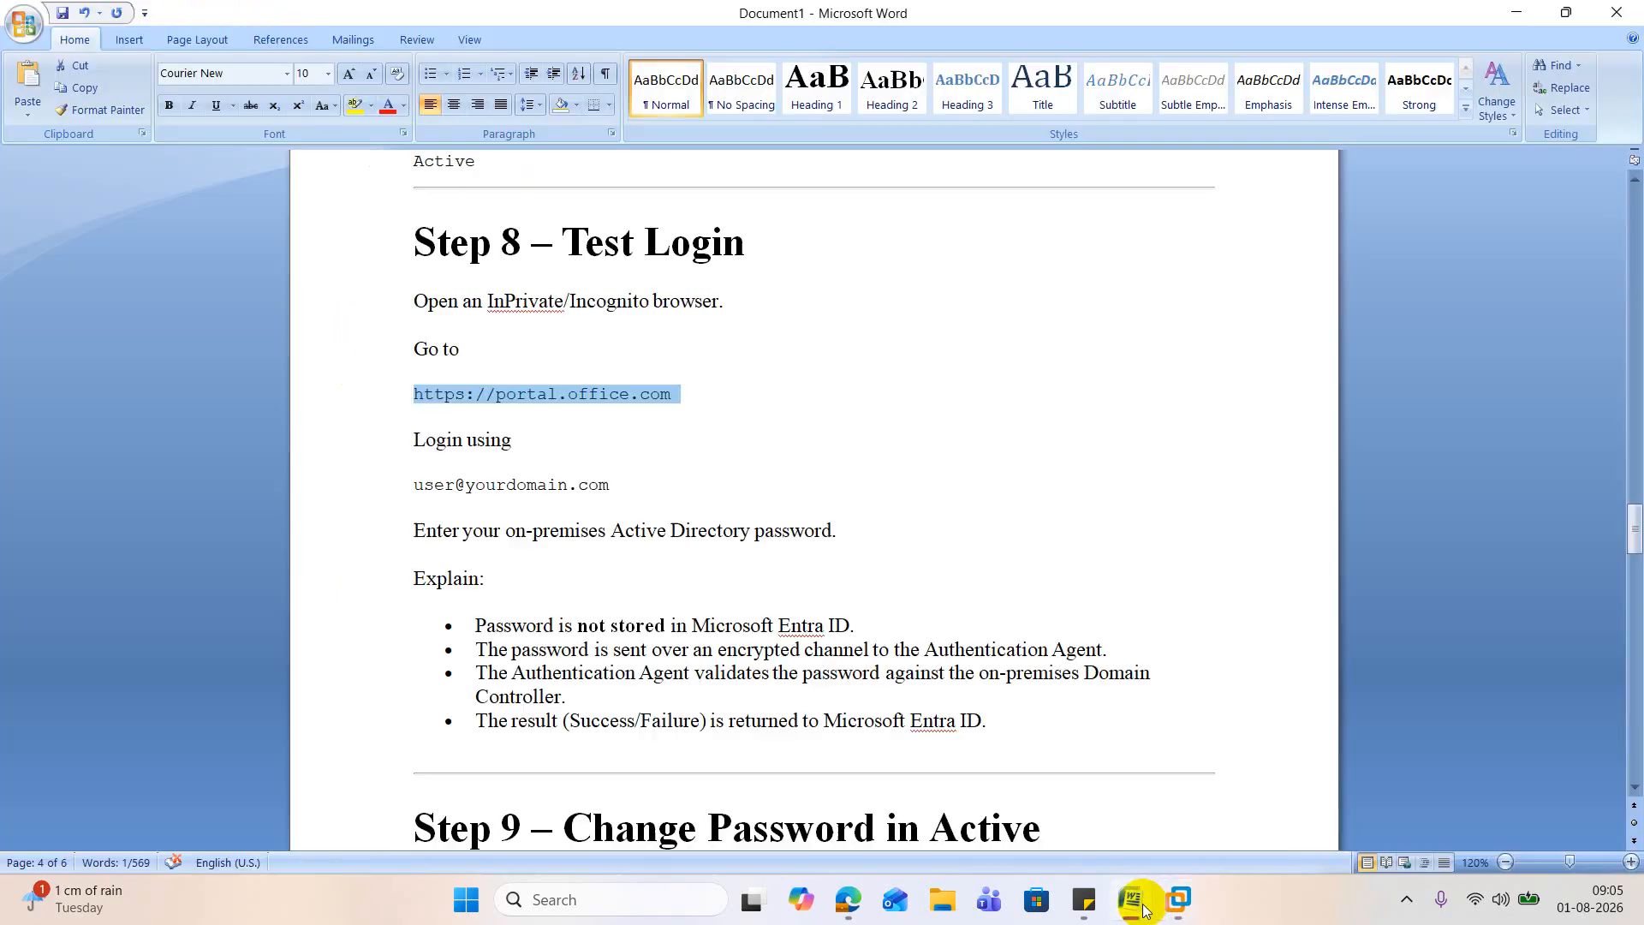
right_click(616, 395)
left_click(665, 431)
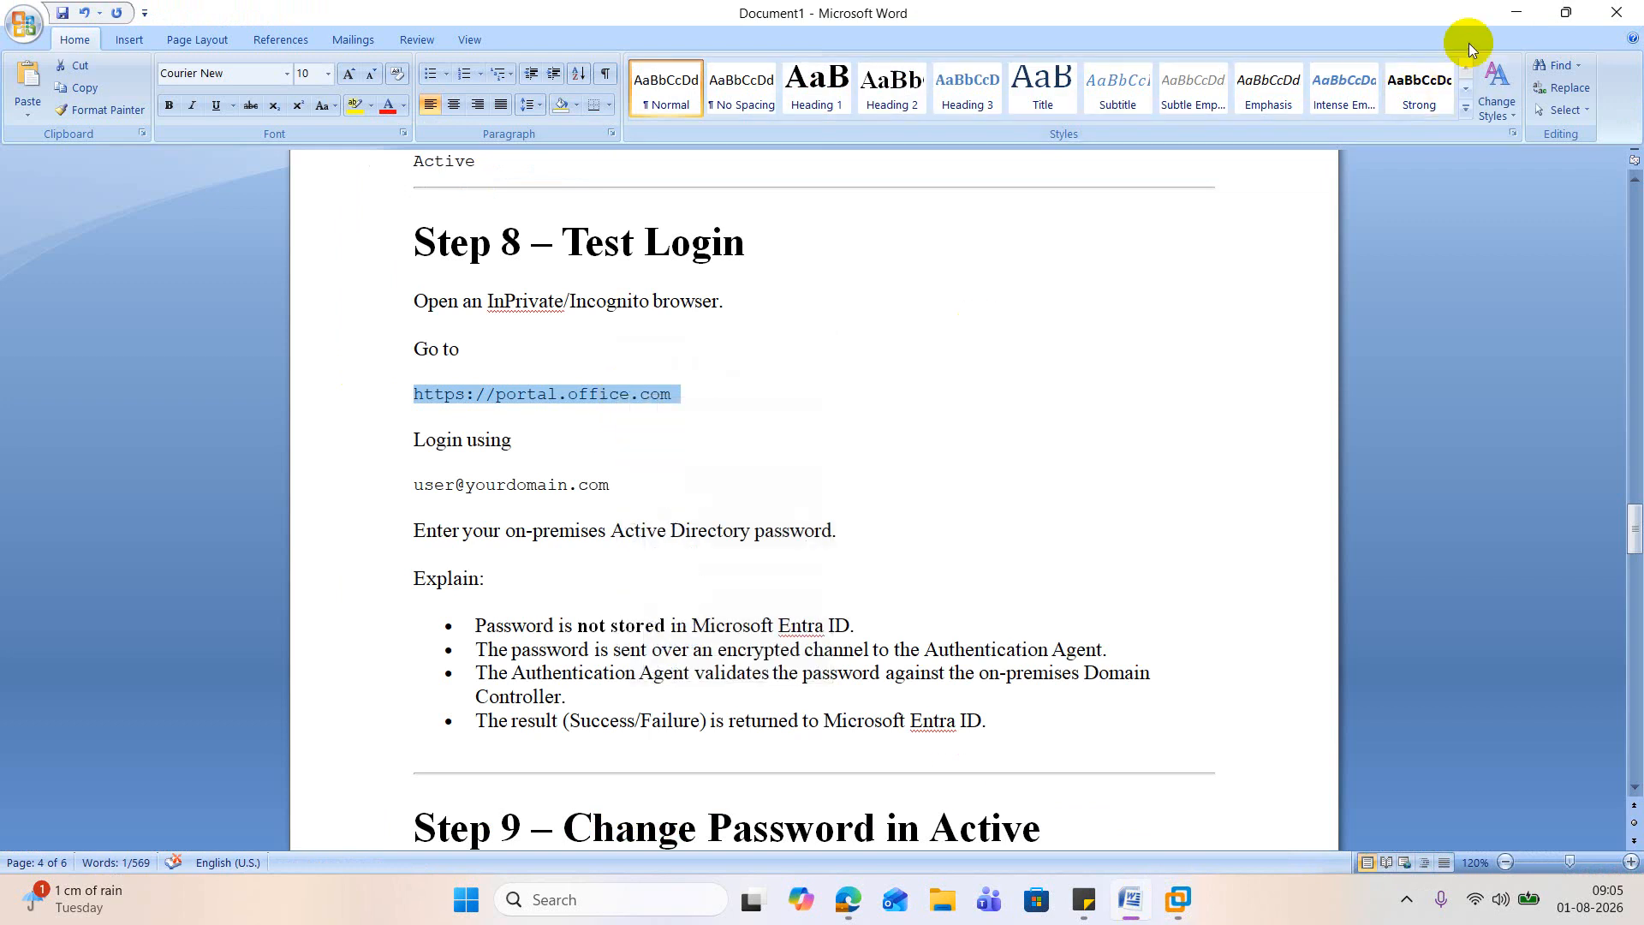
left_click(1516, 12)
left_click(654, 167)
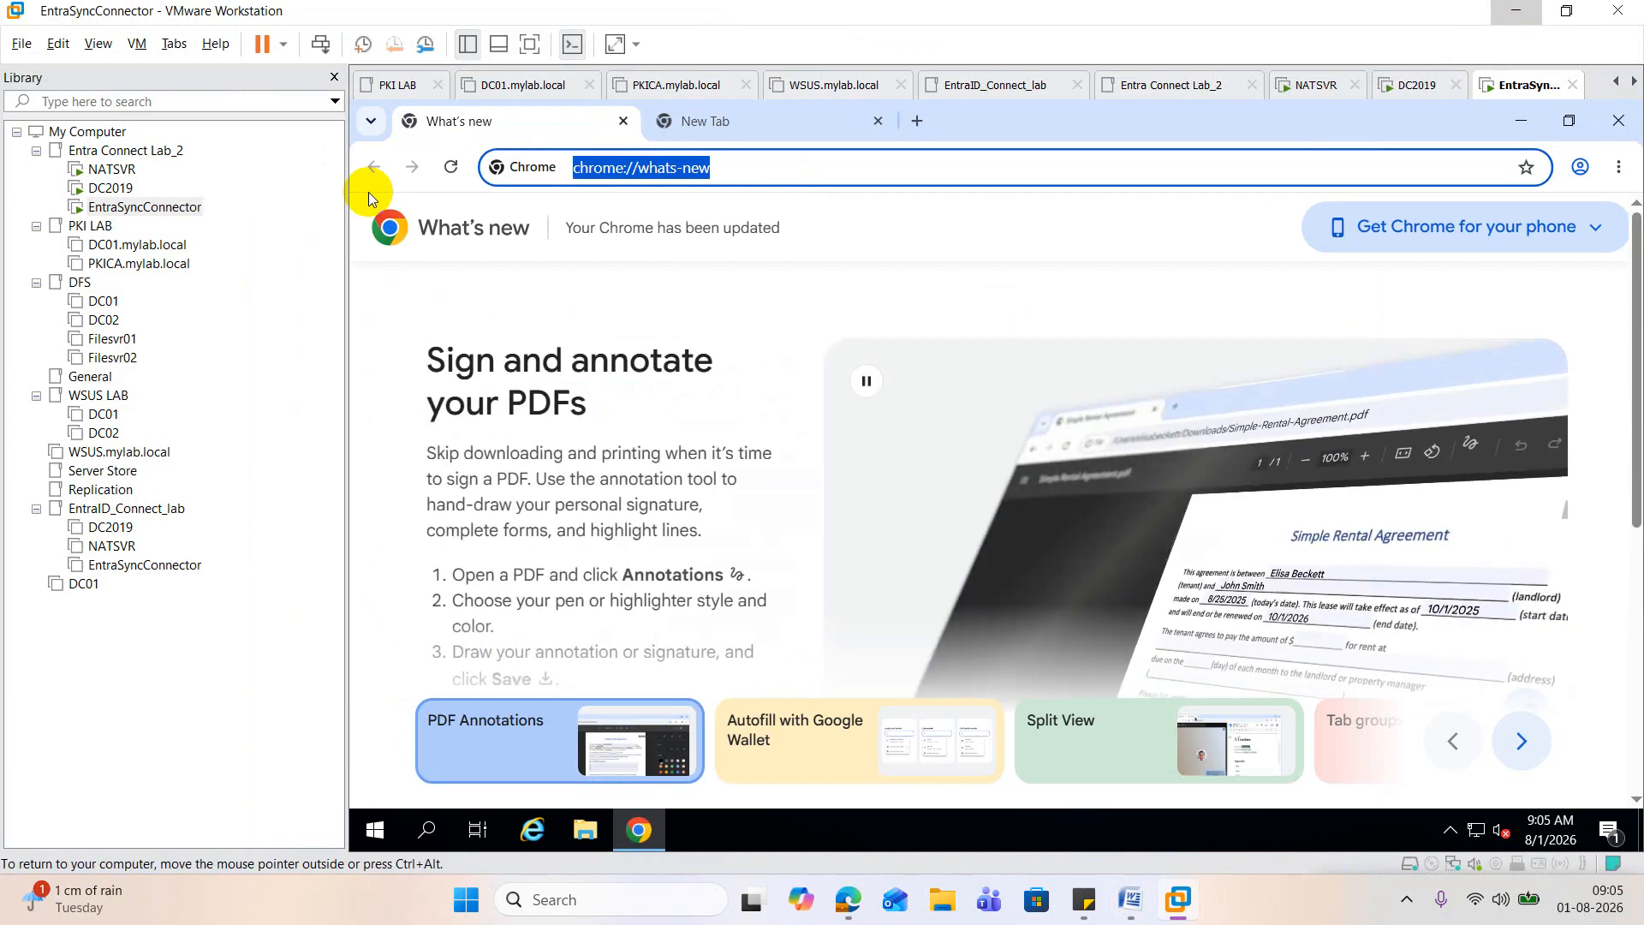
key("ctrl+v")
key("Return")
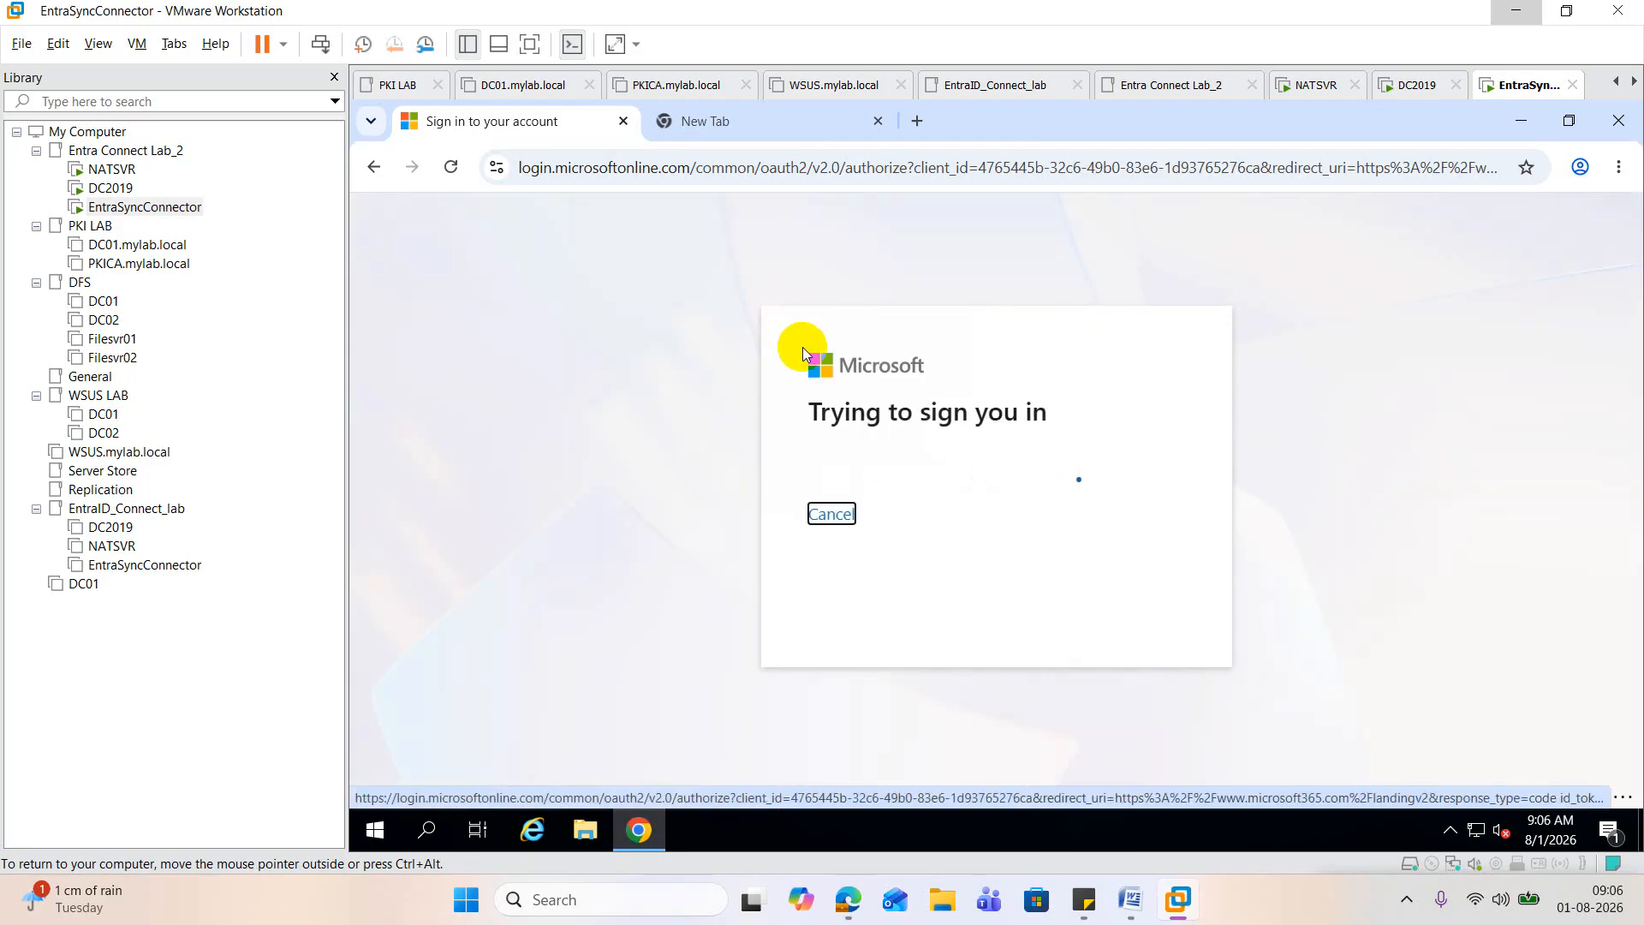
double_click(997, 415)
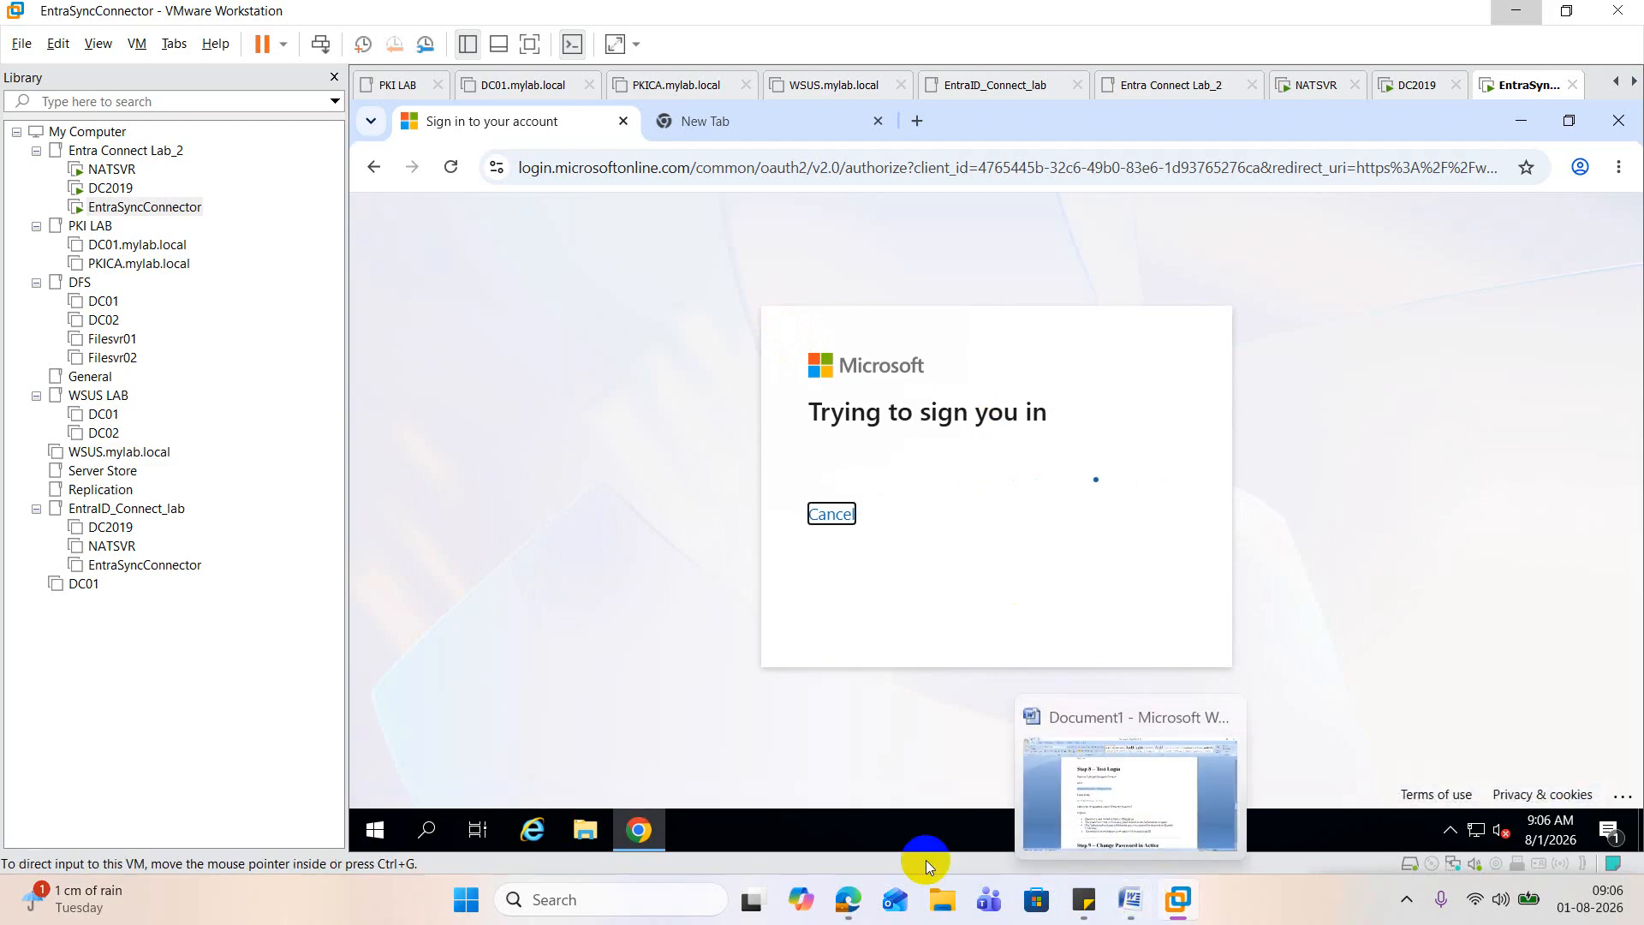
Step: Return to the Microsoft 365 admin center and briefly view the user details of Superadmin and ugf
mouse_move(847, 899)
left_click(535, 783)
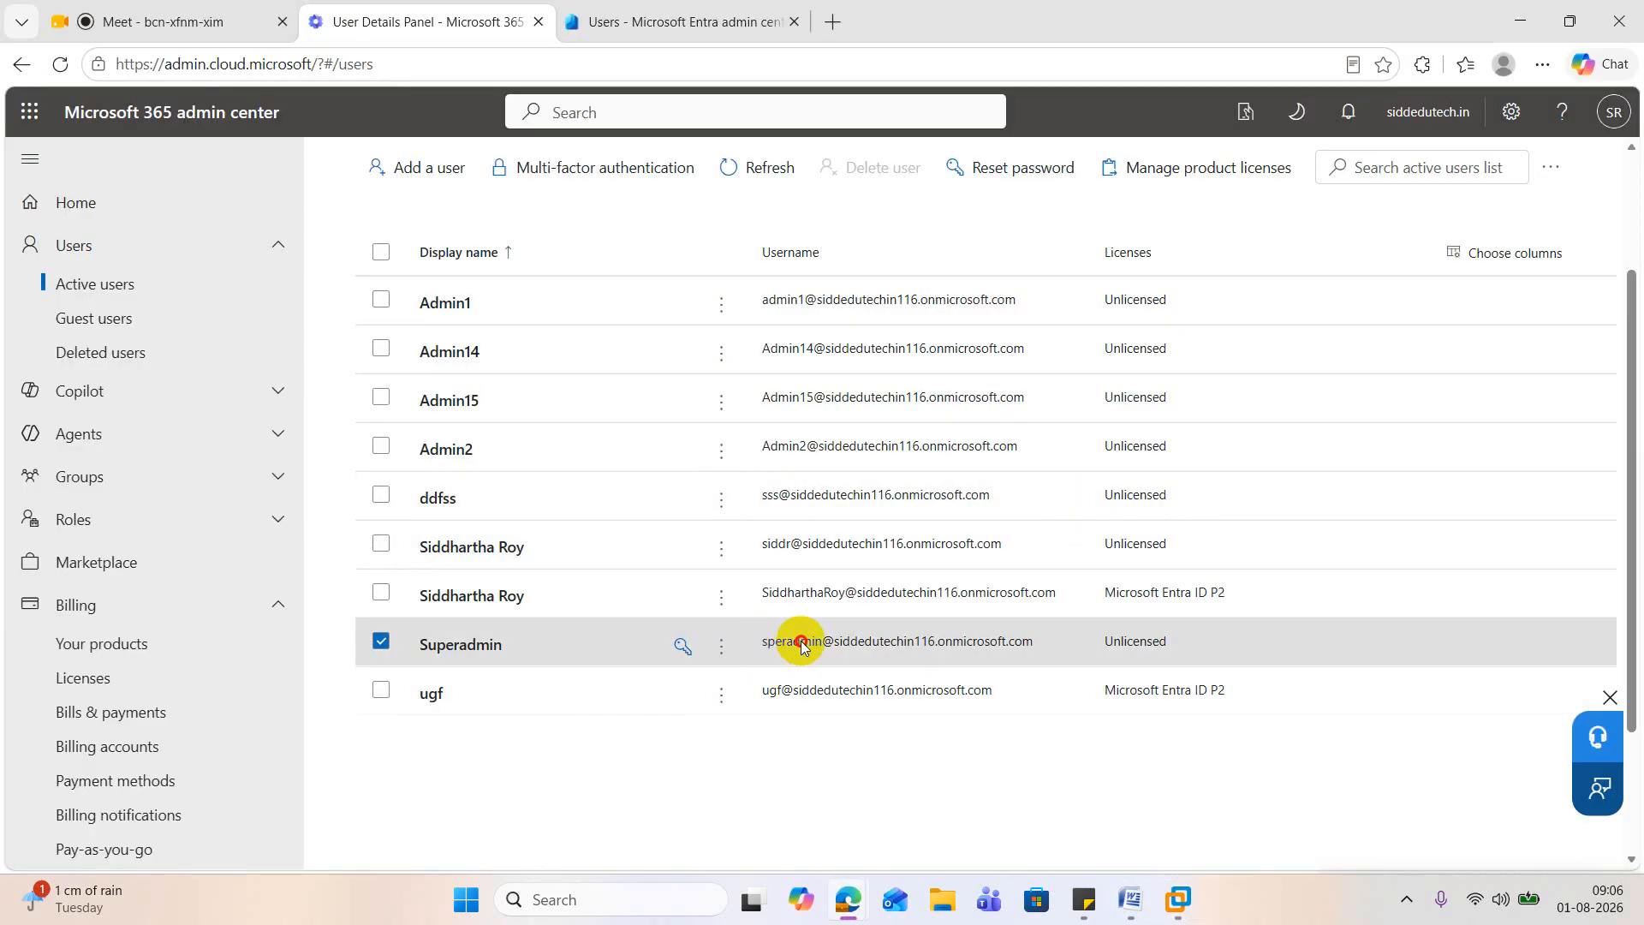
left_click(857, 642)
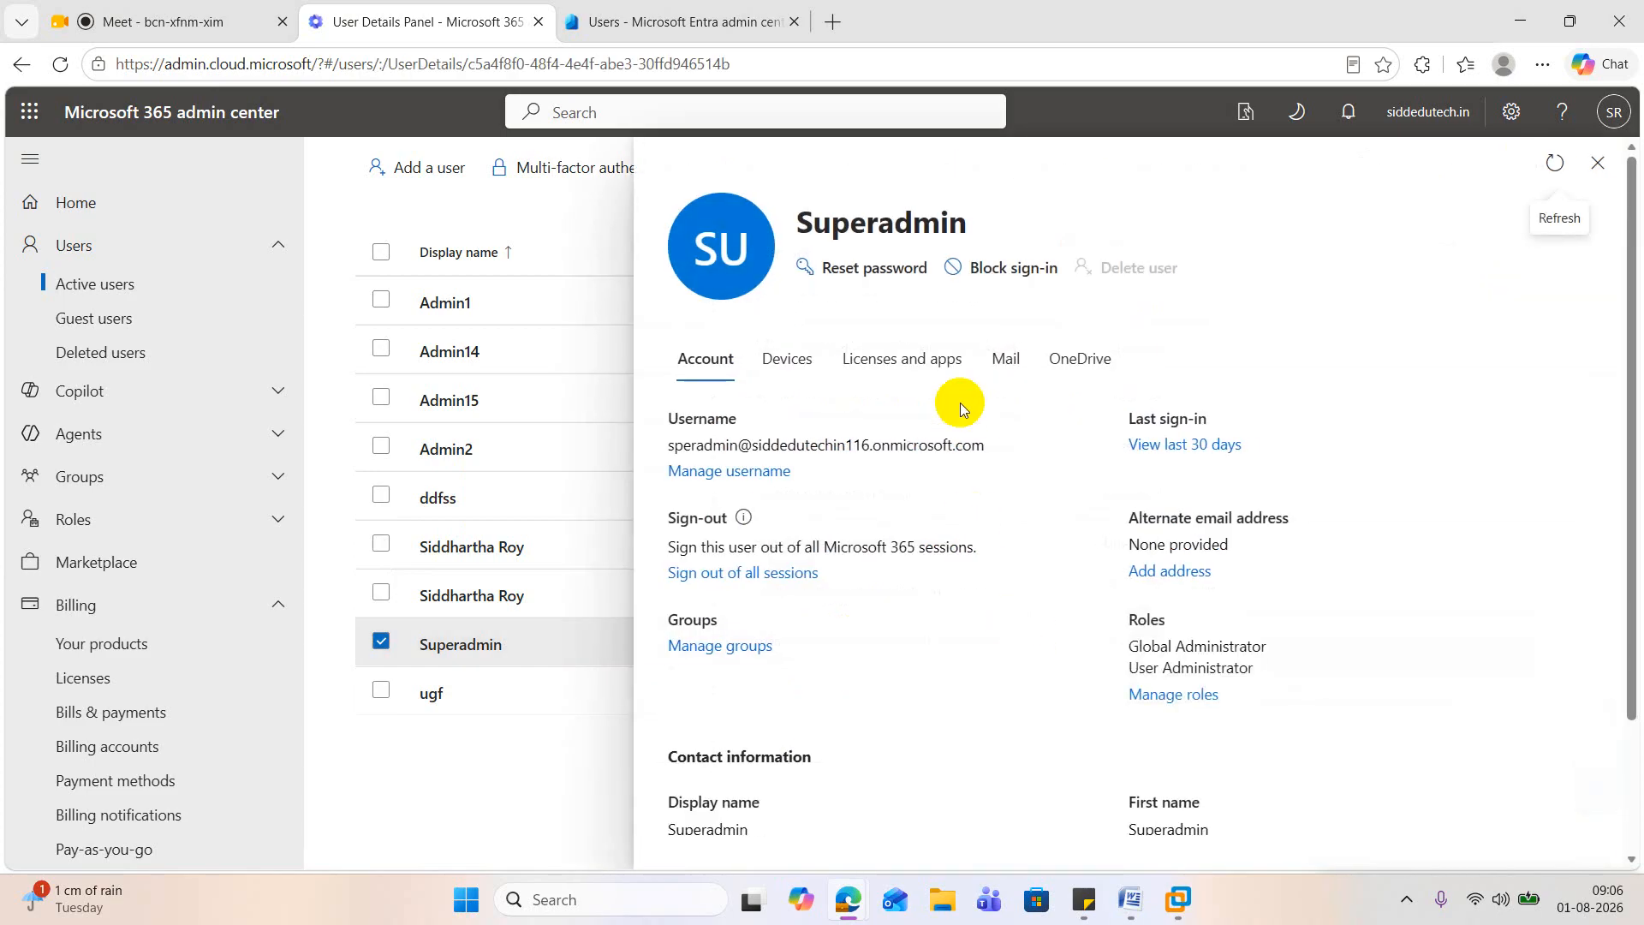
left_click(529, 707)
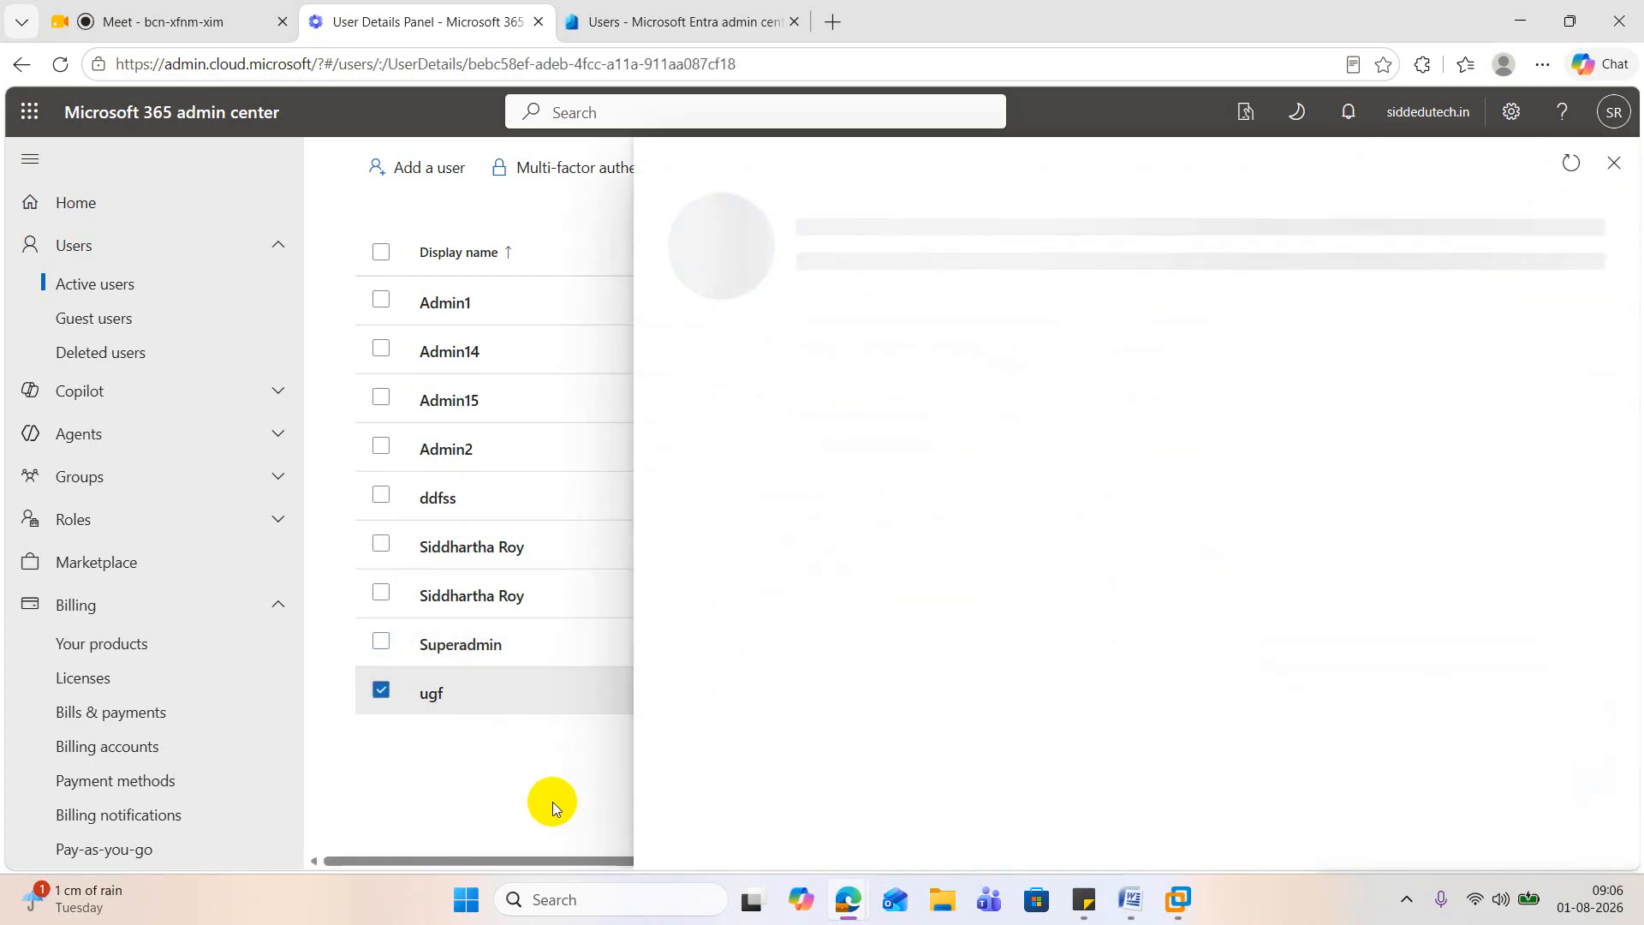
left_click(1613, 163)
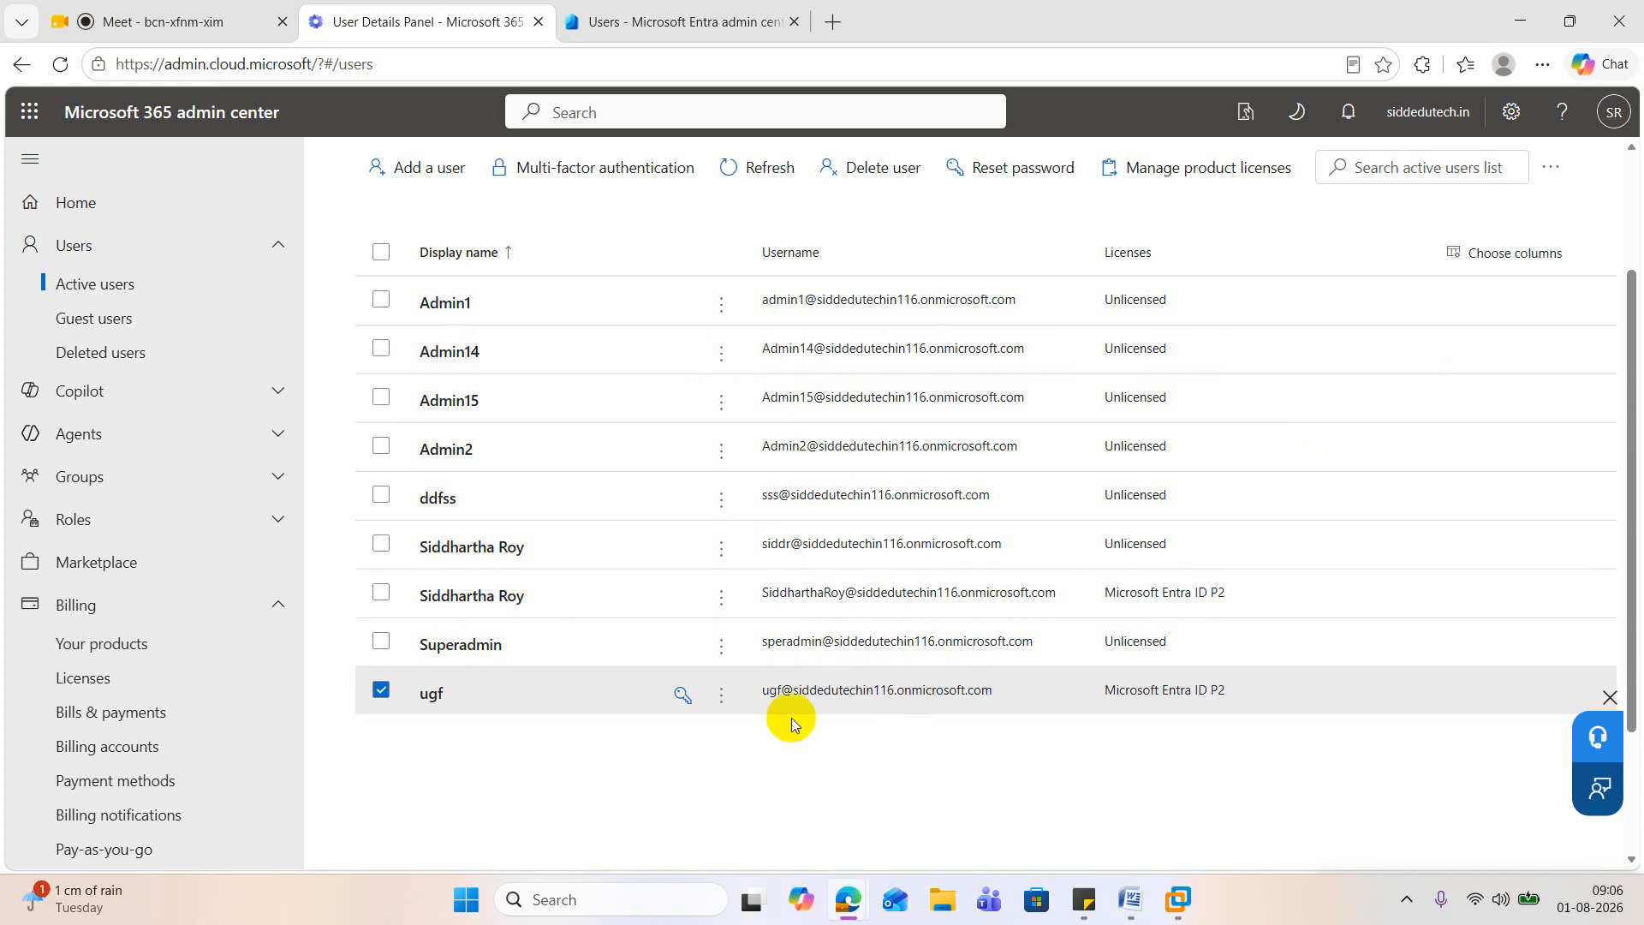
Step: Remove the Microsoft Entra ID P2 license from the ugf user, save the changes, and close the user's details
left_click(435, 689)
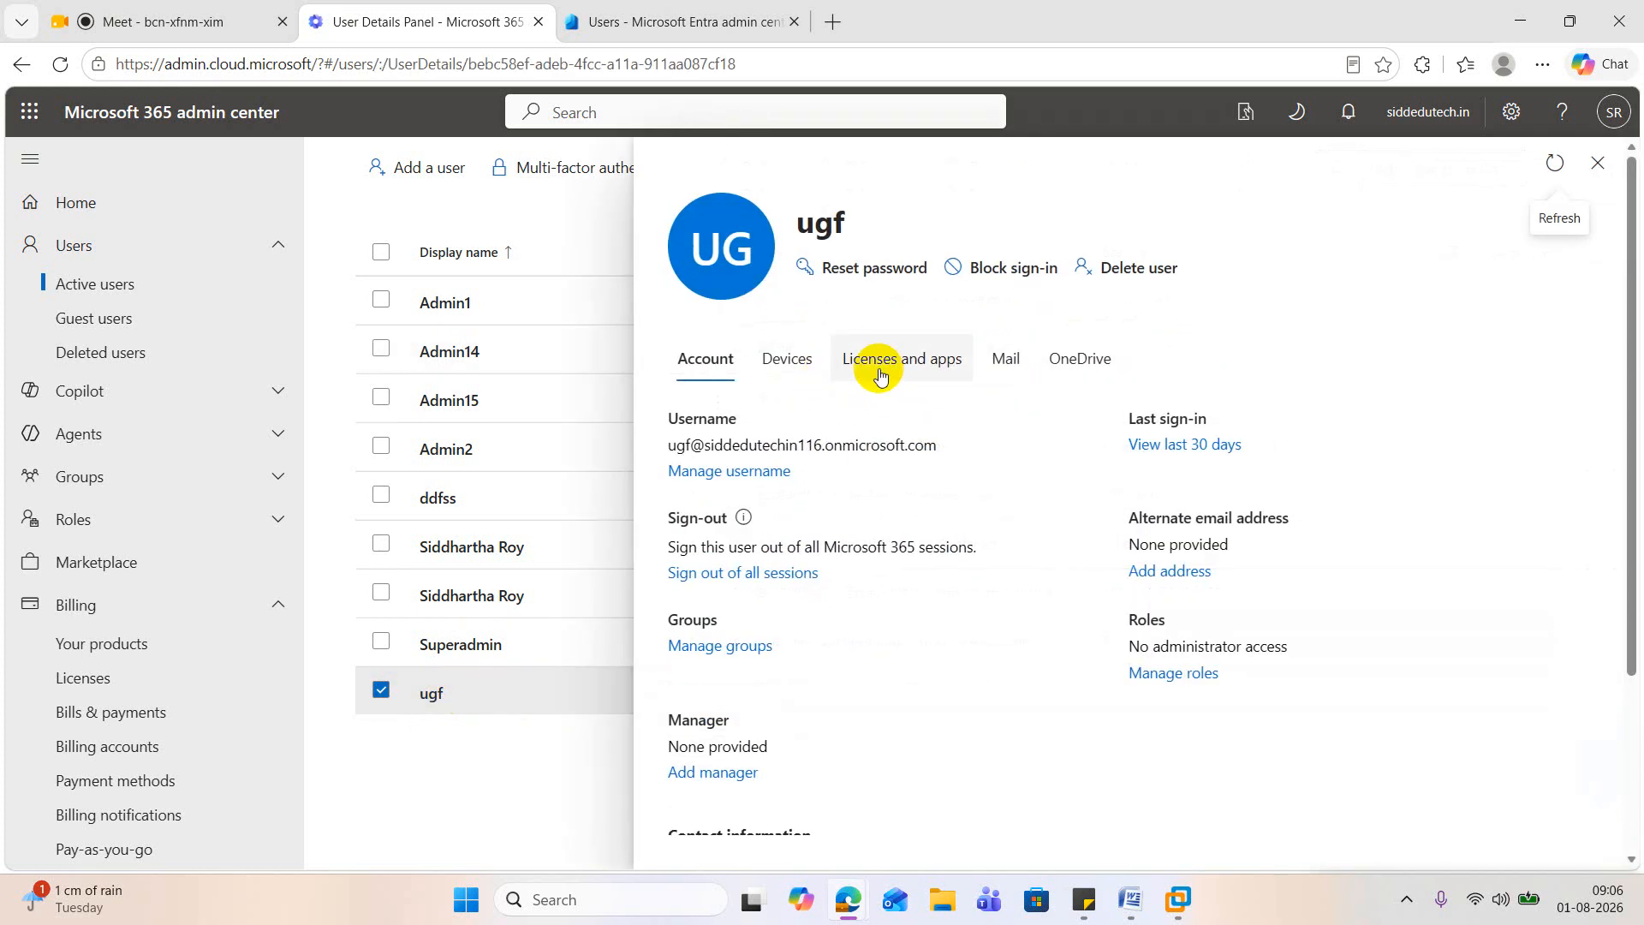
left_click(878, 366)
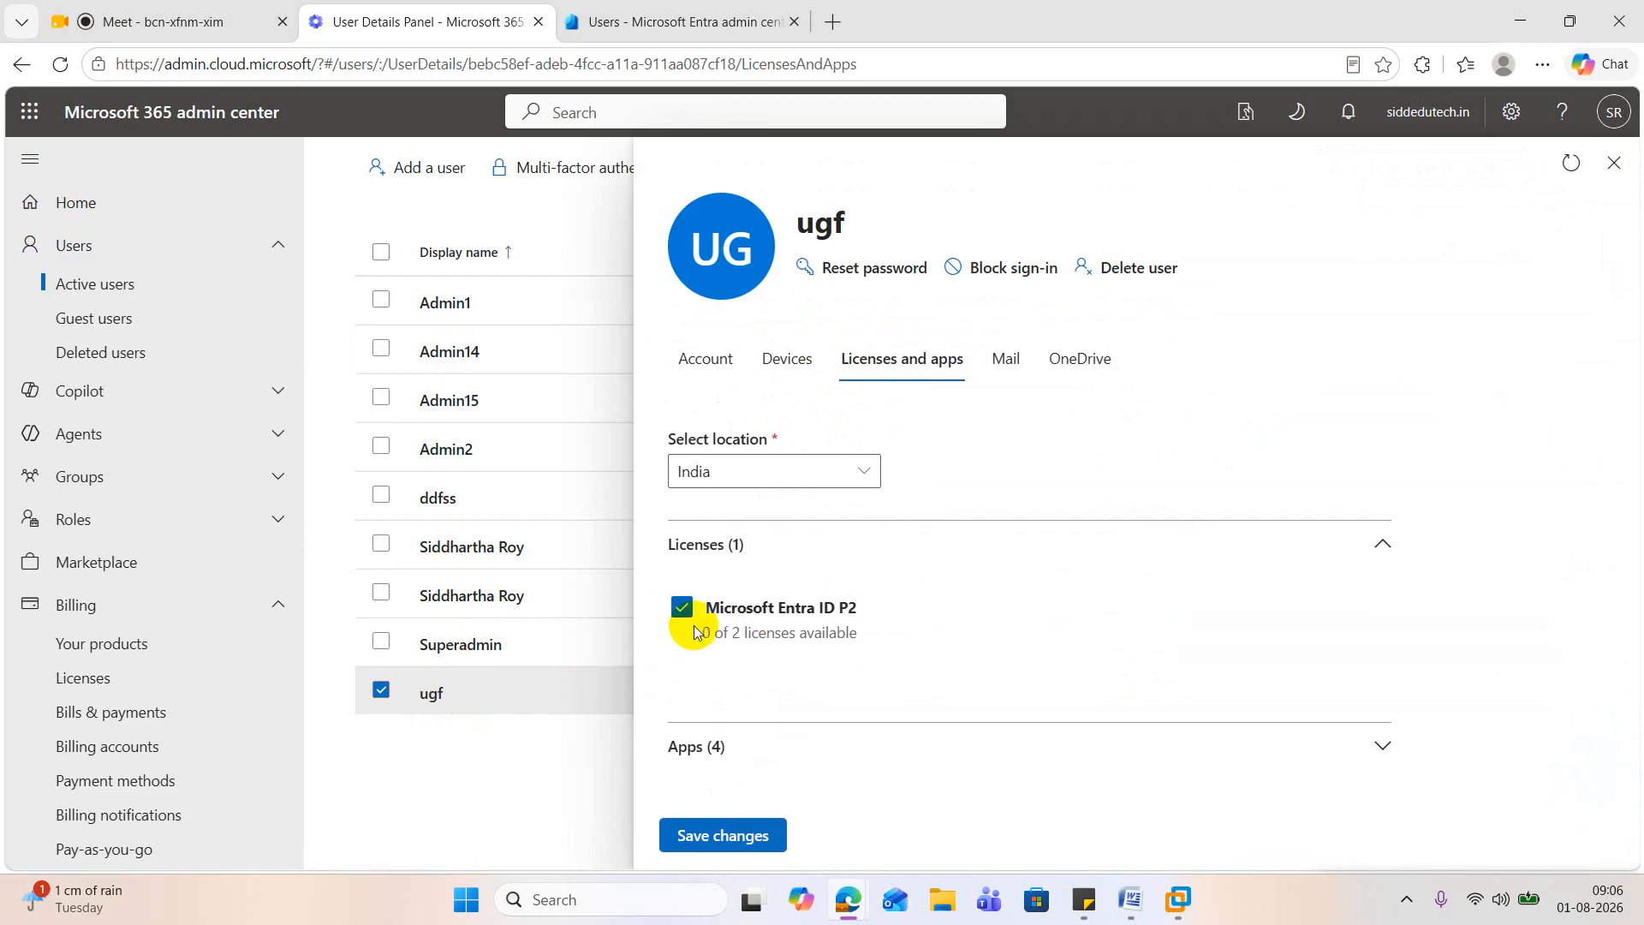
left_click(681, 602)
left_click(733, 843)
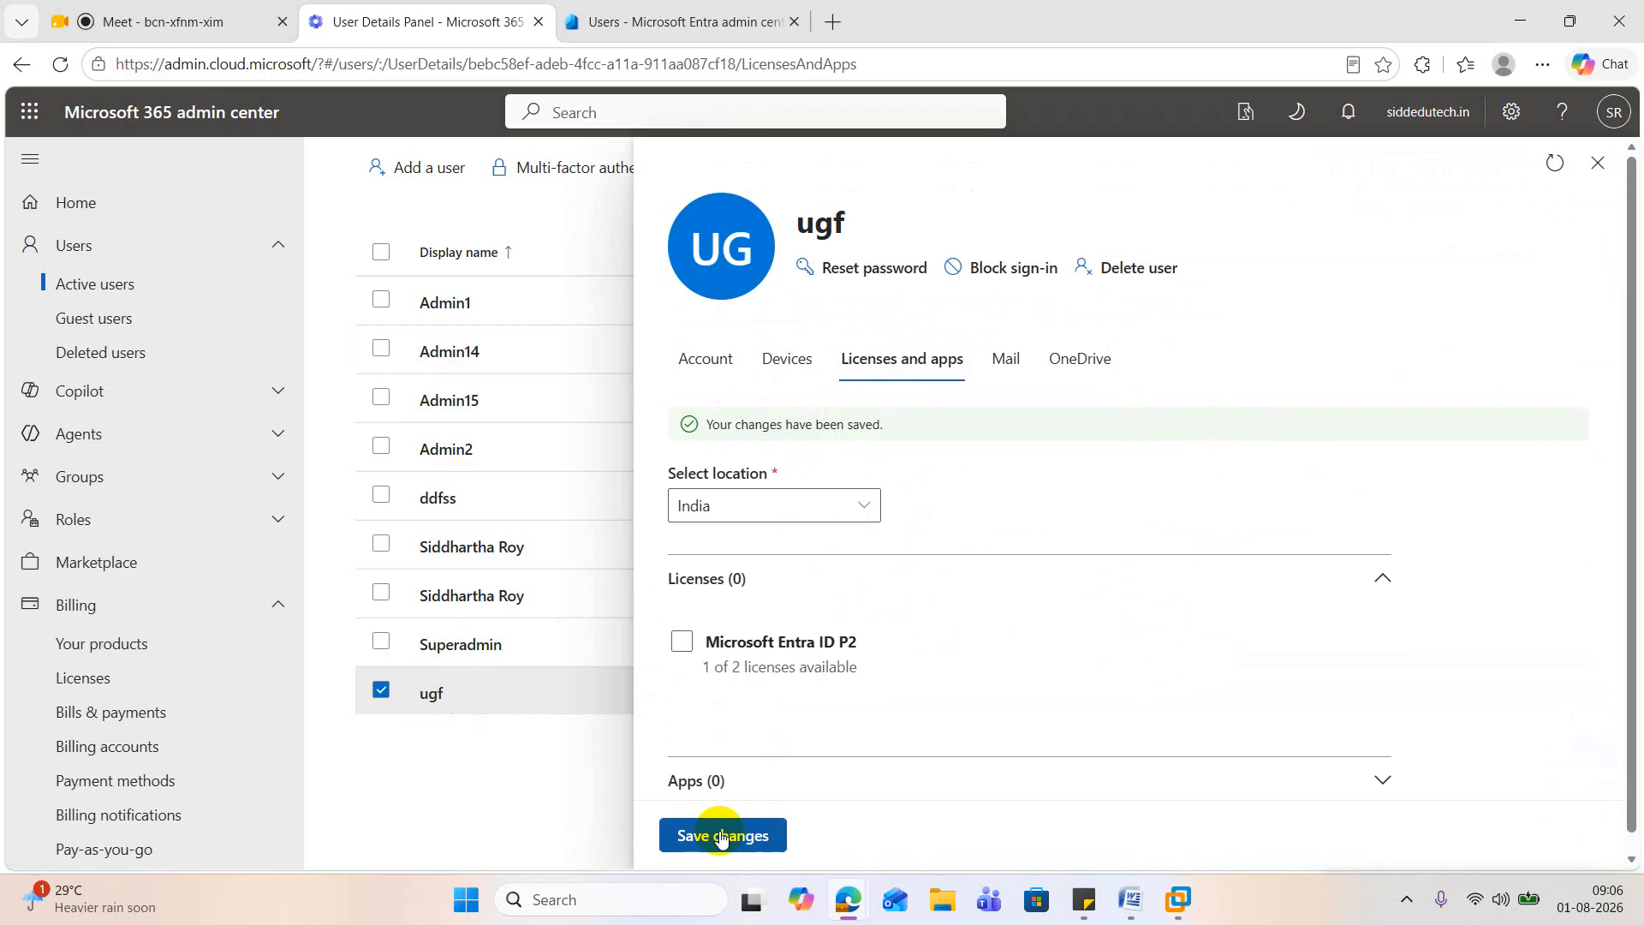
left_click(719, 834)
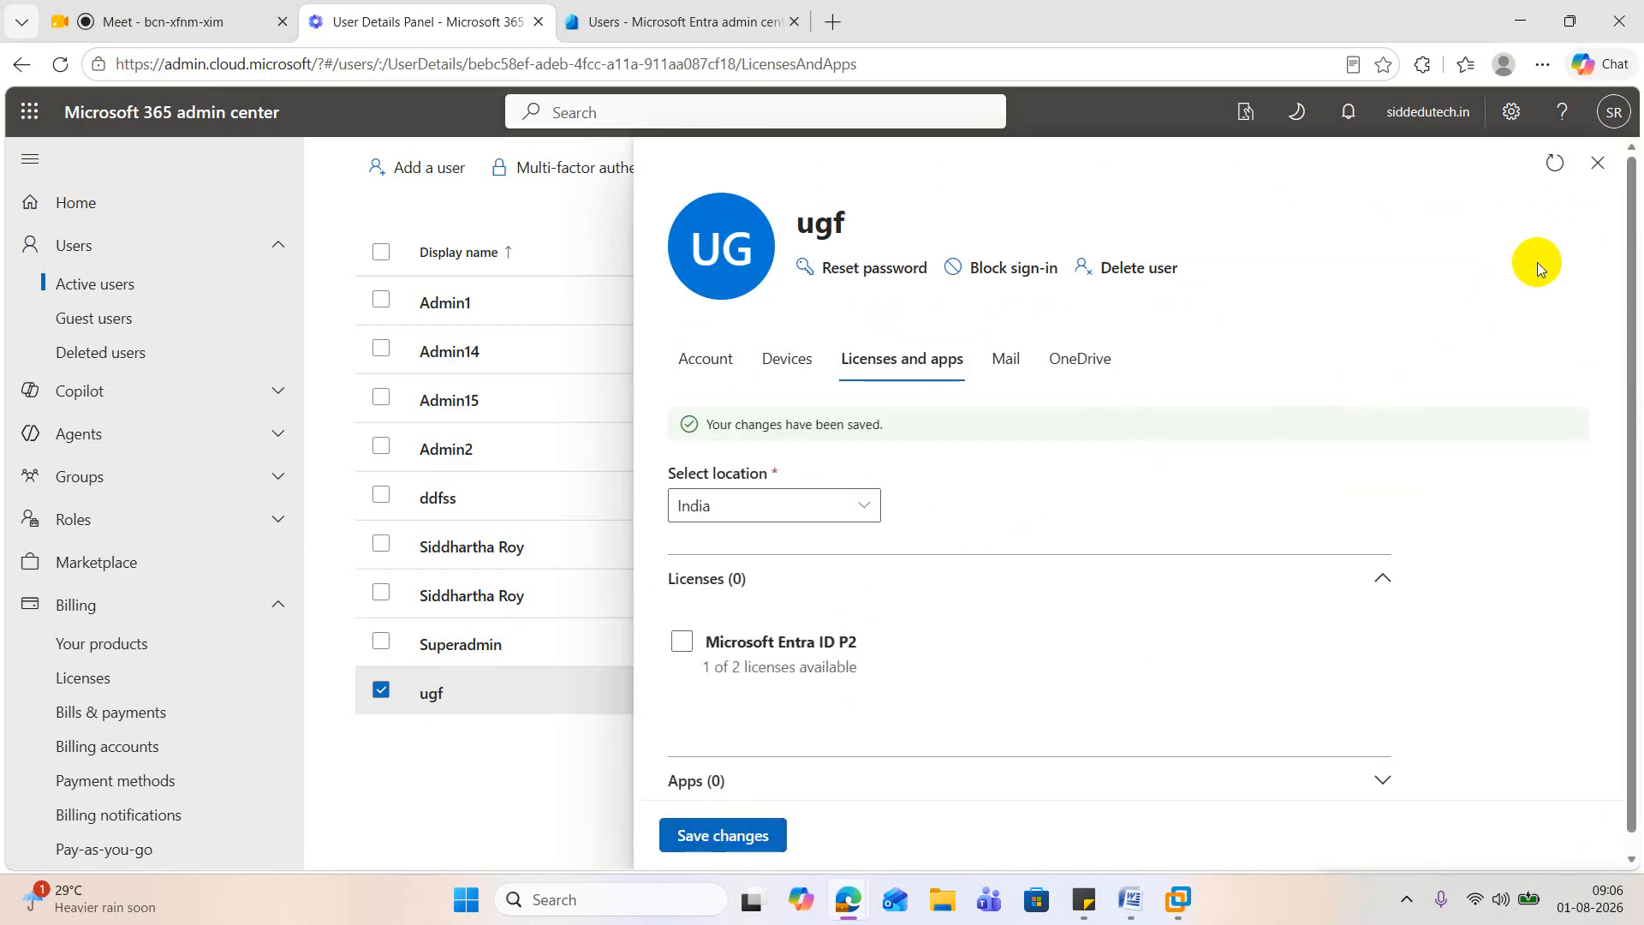
left_click(1598, 167)
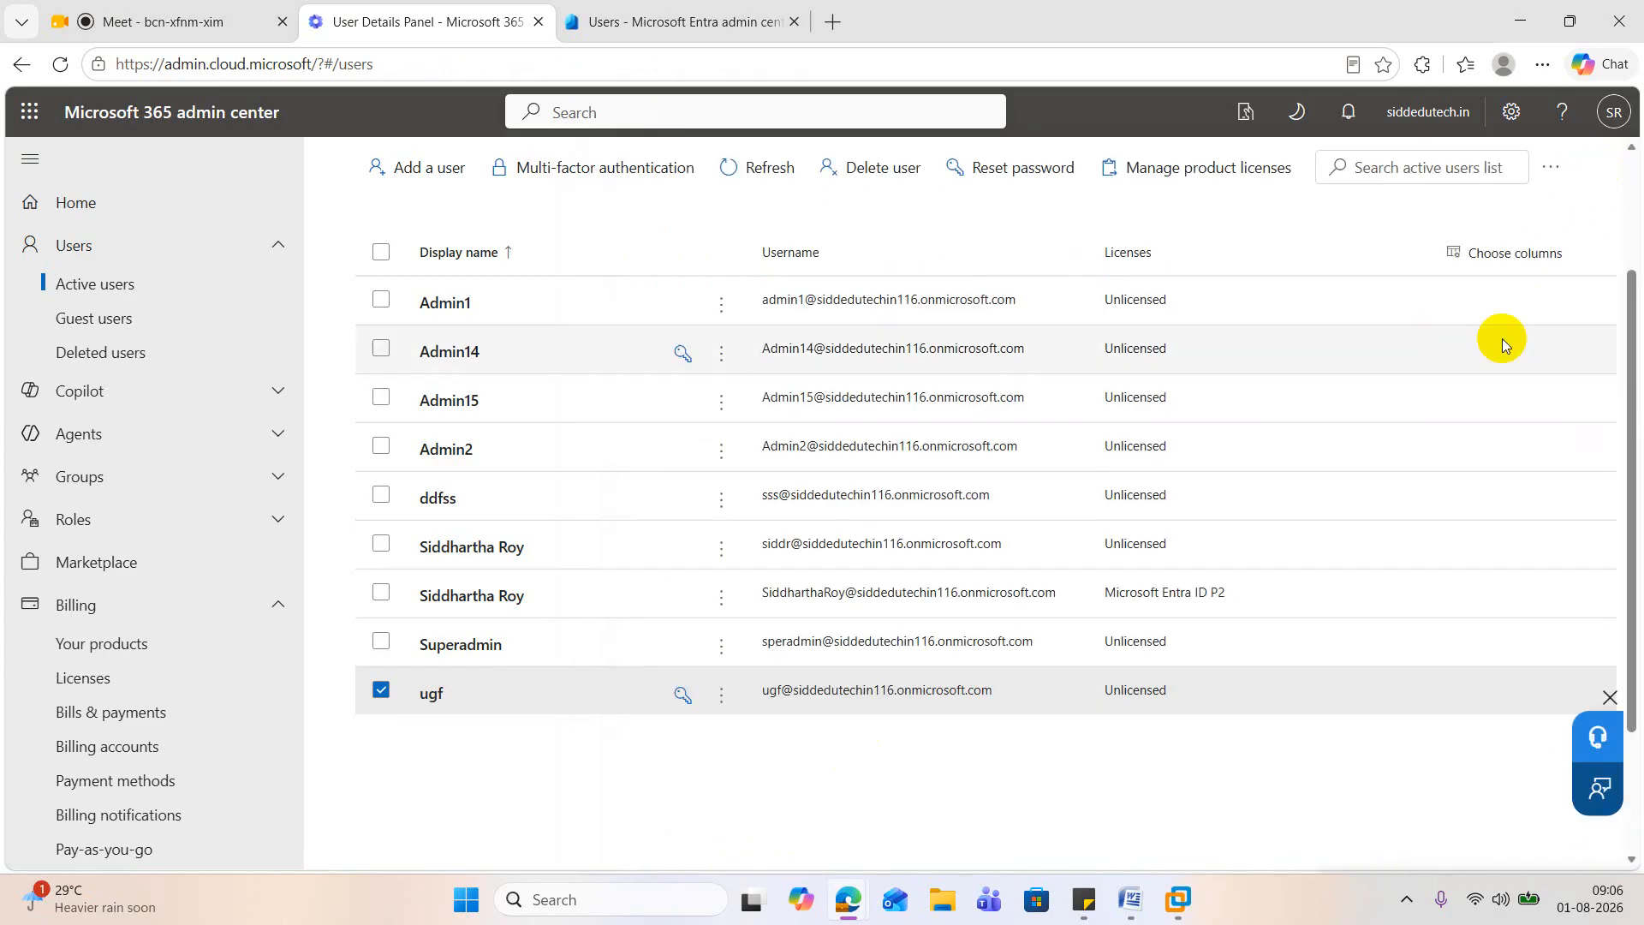
Step: Assign the Microsoft Entra ID P2 license to Superadmin, save the changes, and close the user's details
left_click(473, 649)
left_click(928, 377)
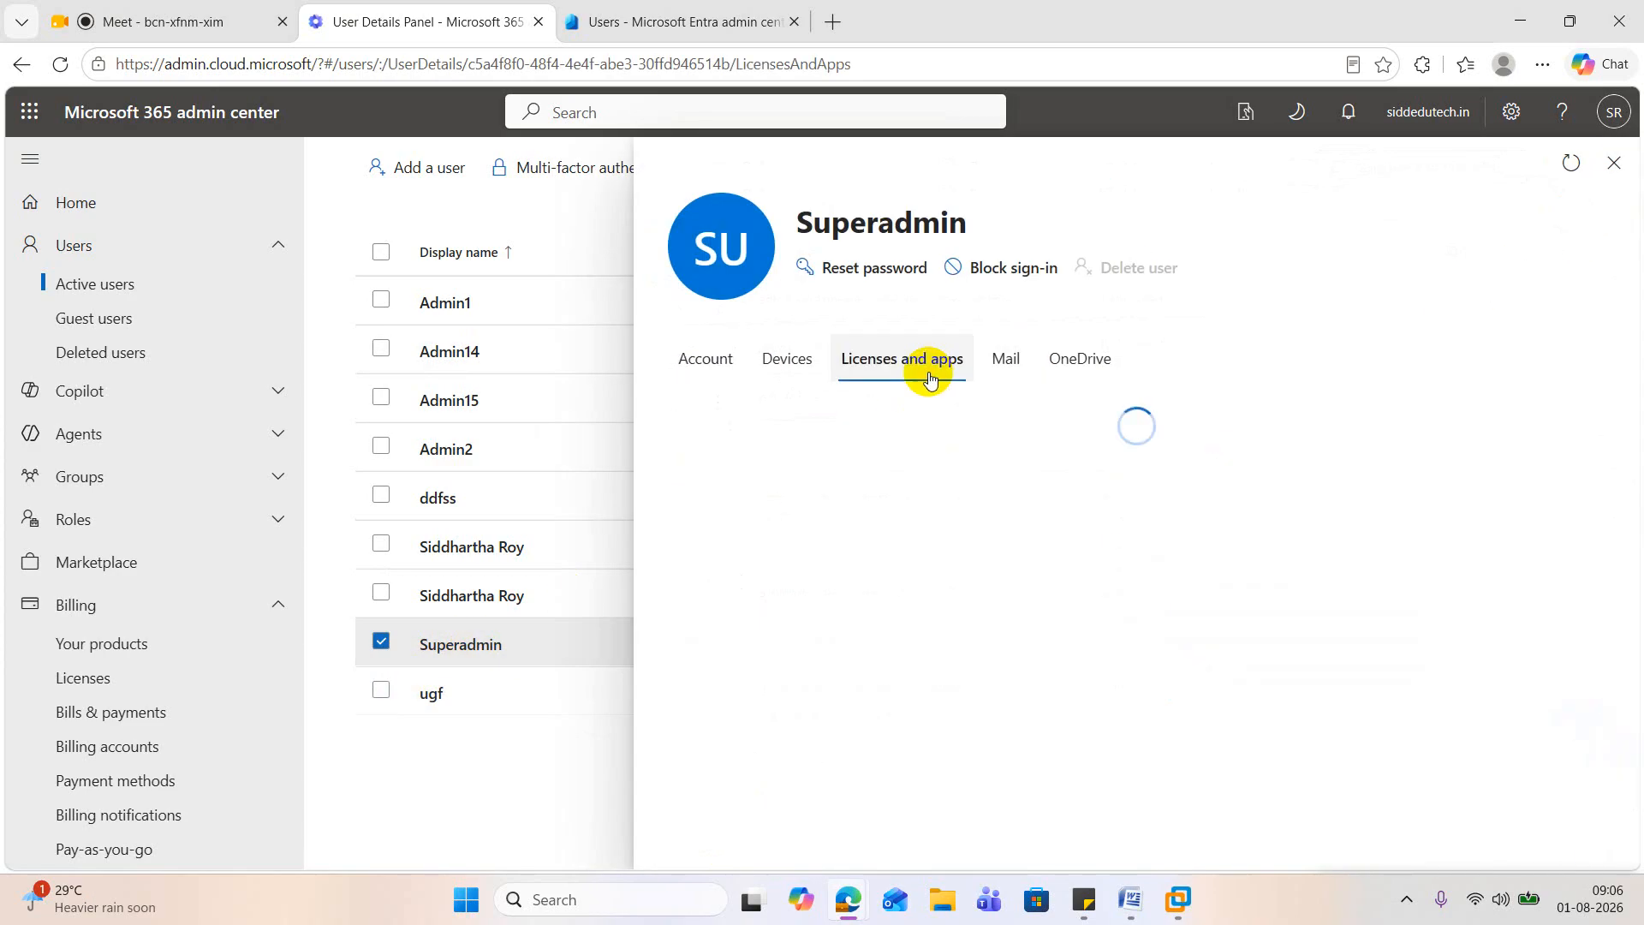
left_click(682, 602)
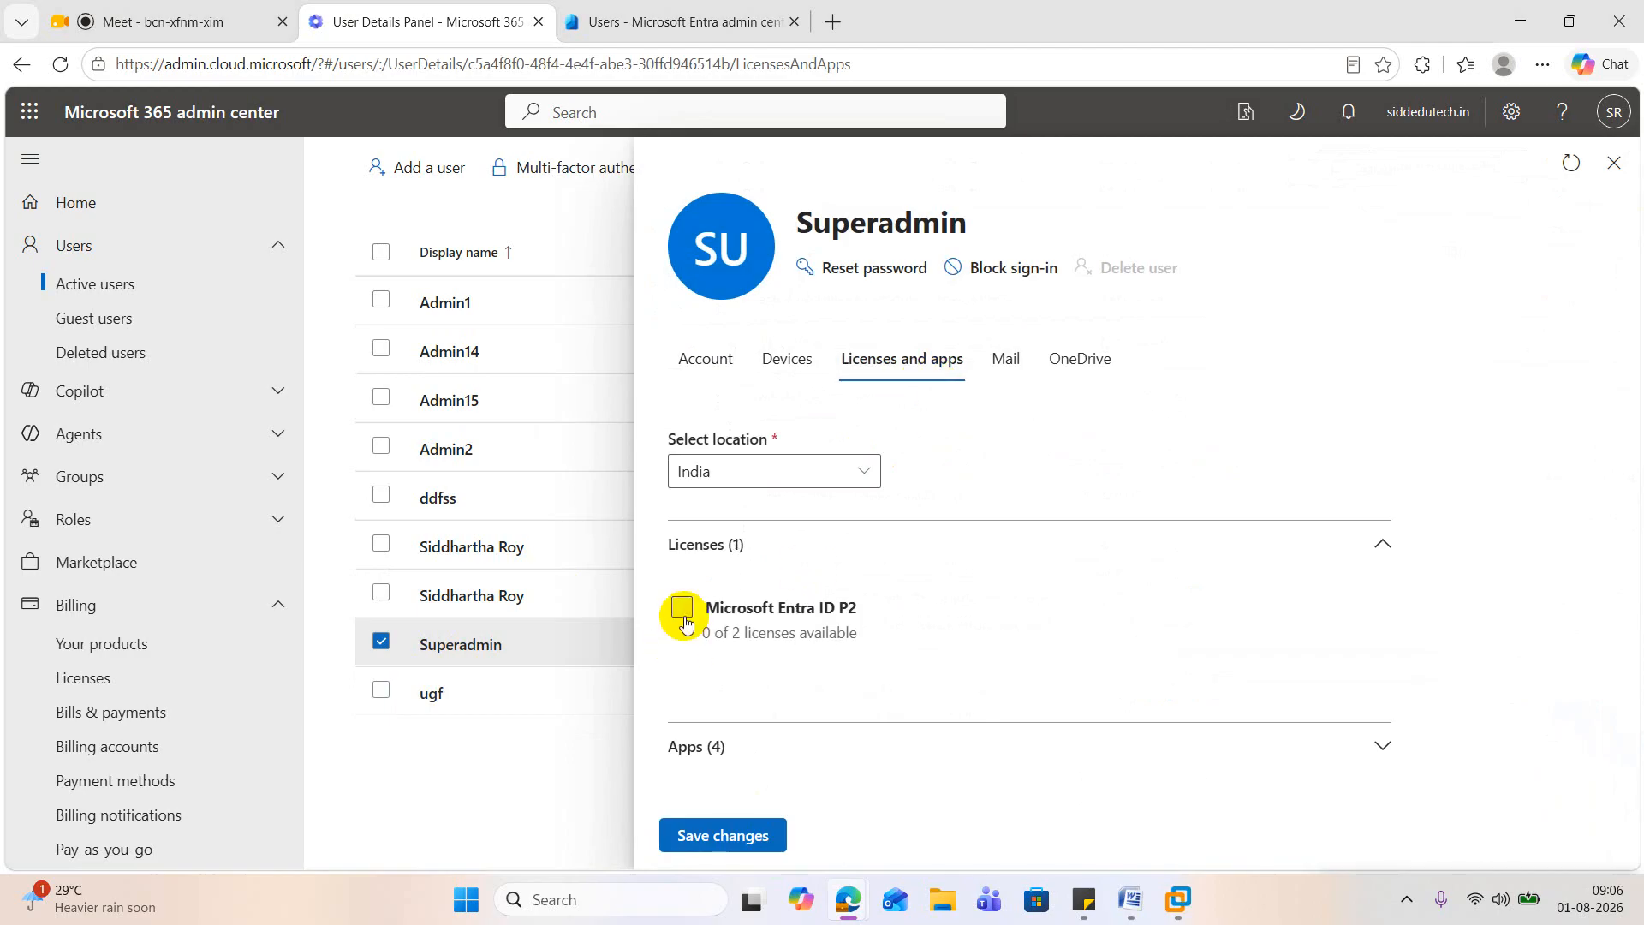
left_click(745, 834)
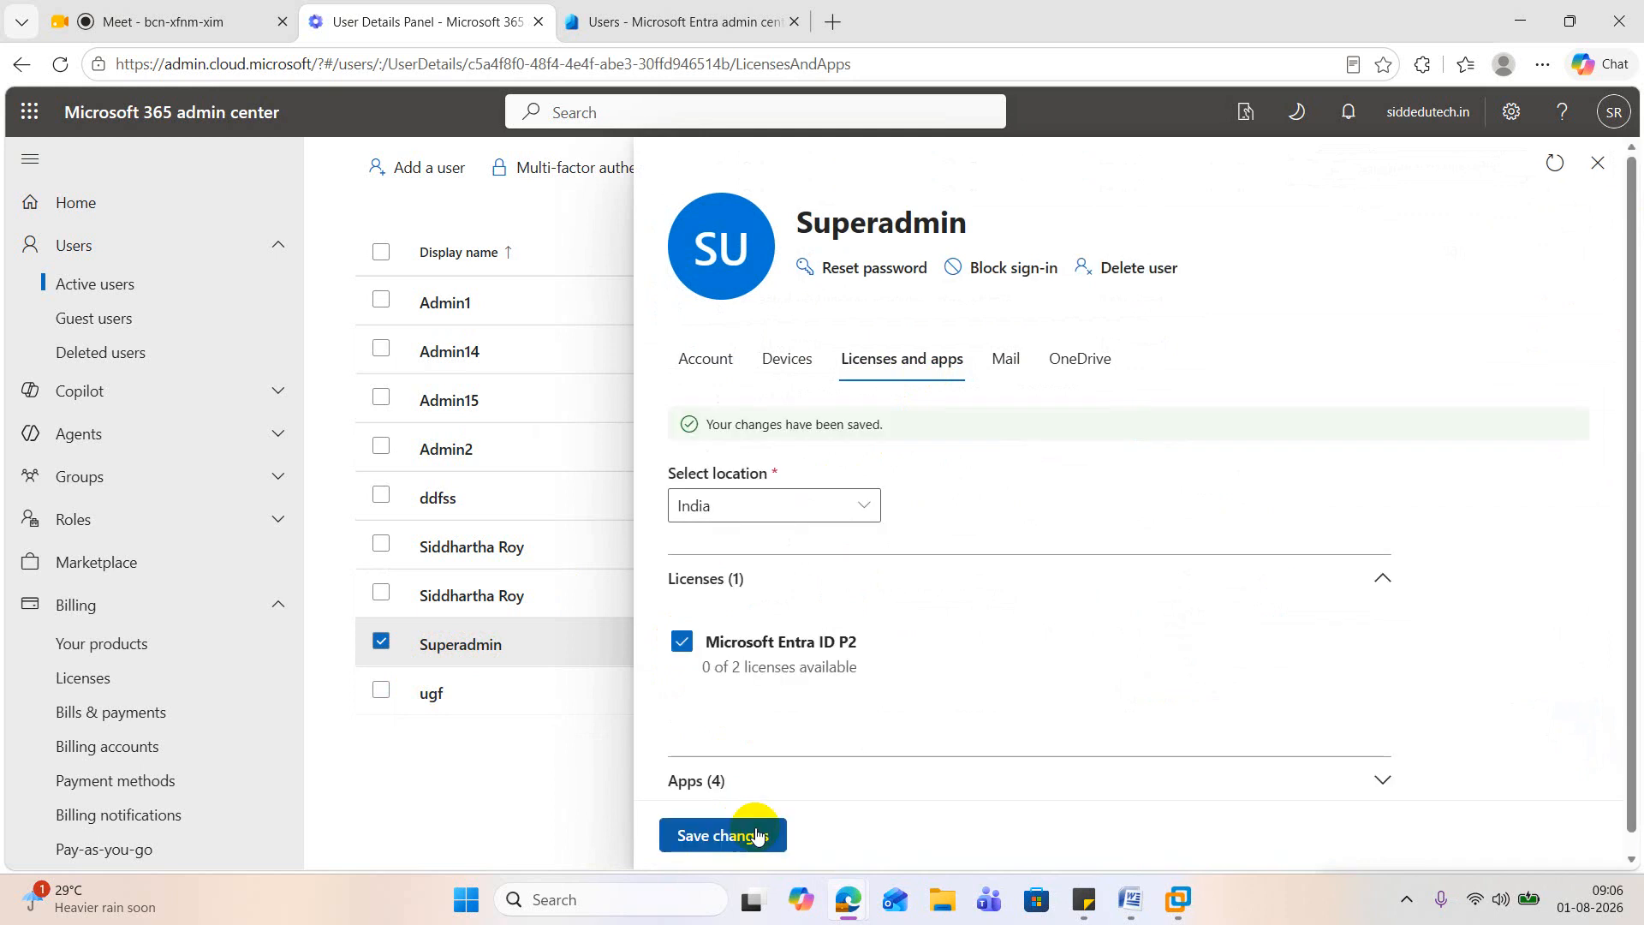
left_click(1597, 163)
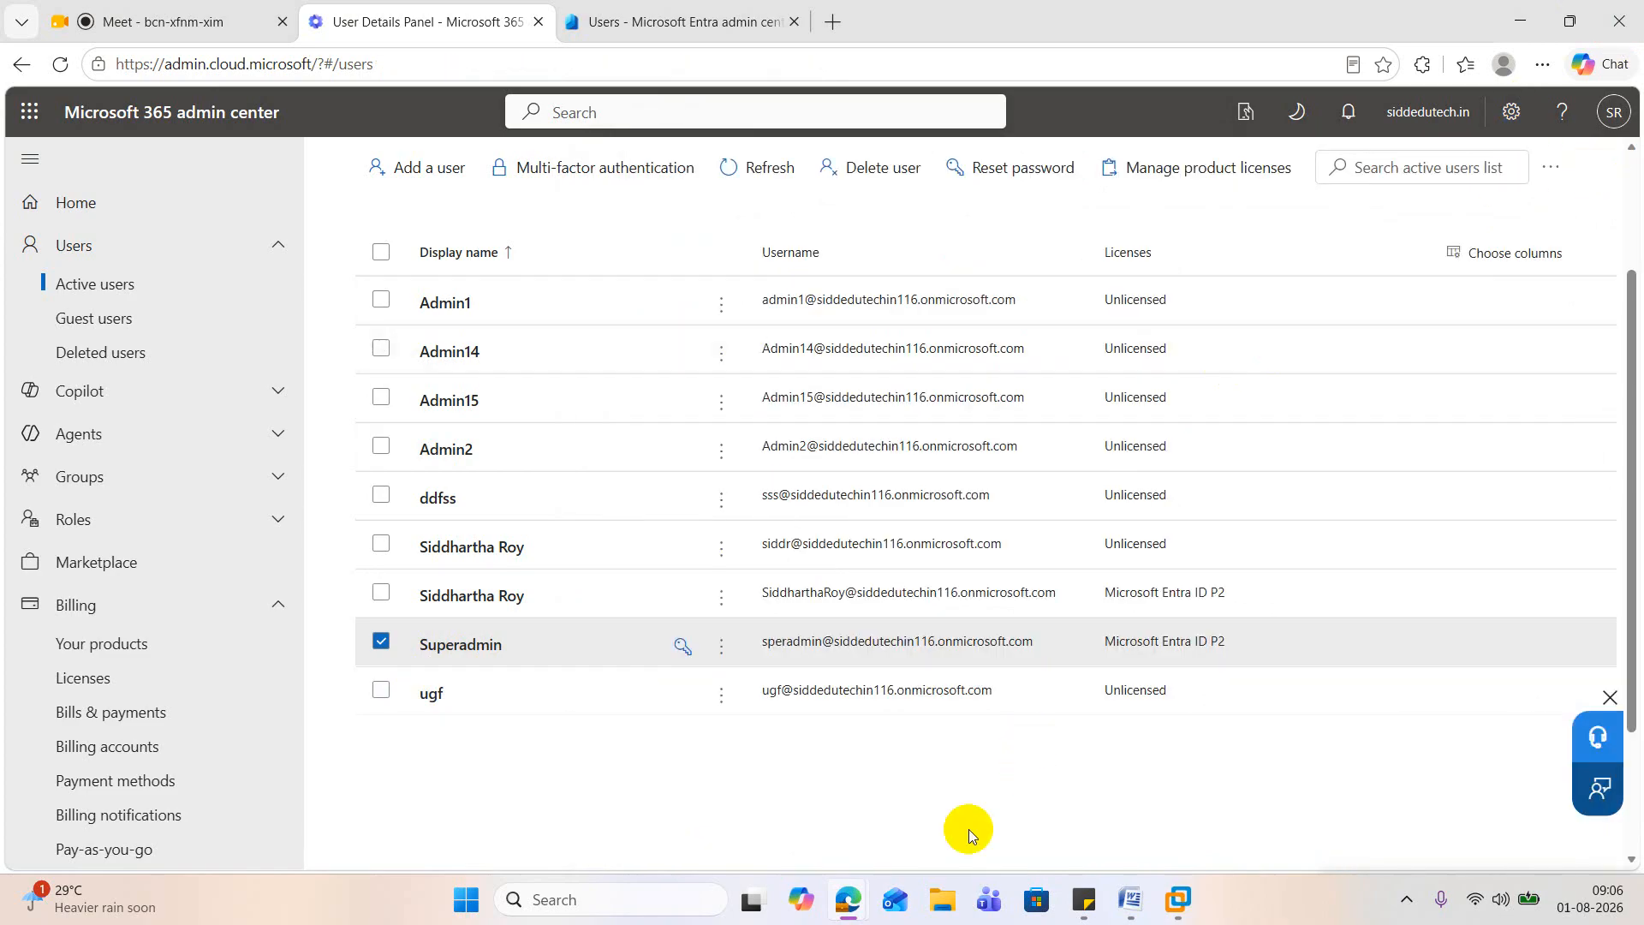
Step: Activate the email field on the virtual machine's sign-in page, then copy Superadmin's username from the account details in the admin center
left_click(1501, 34)
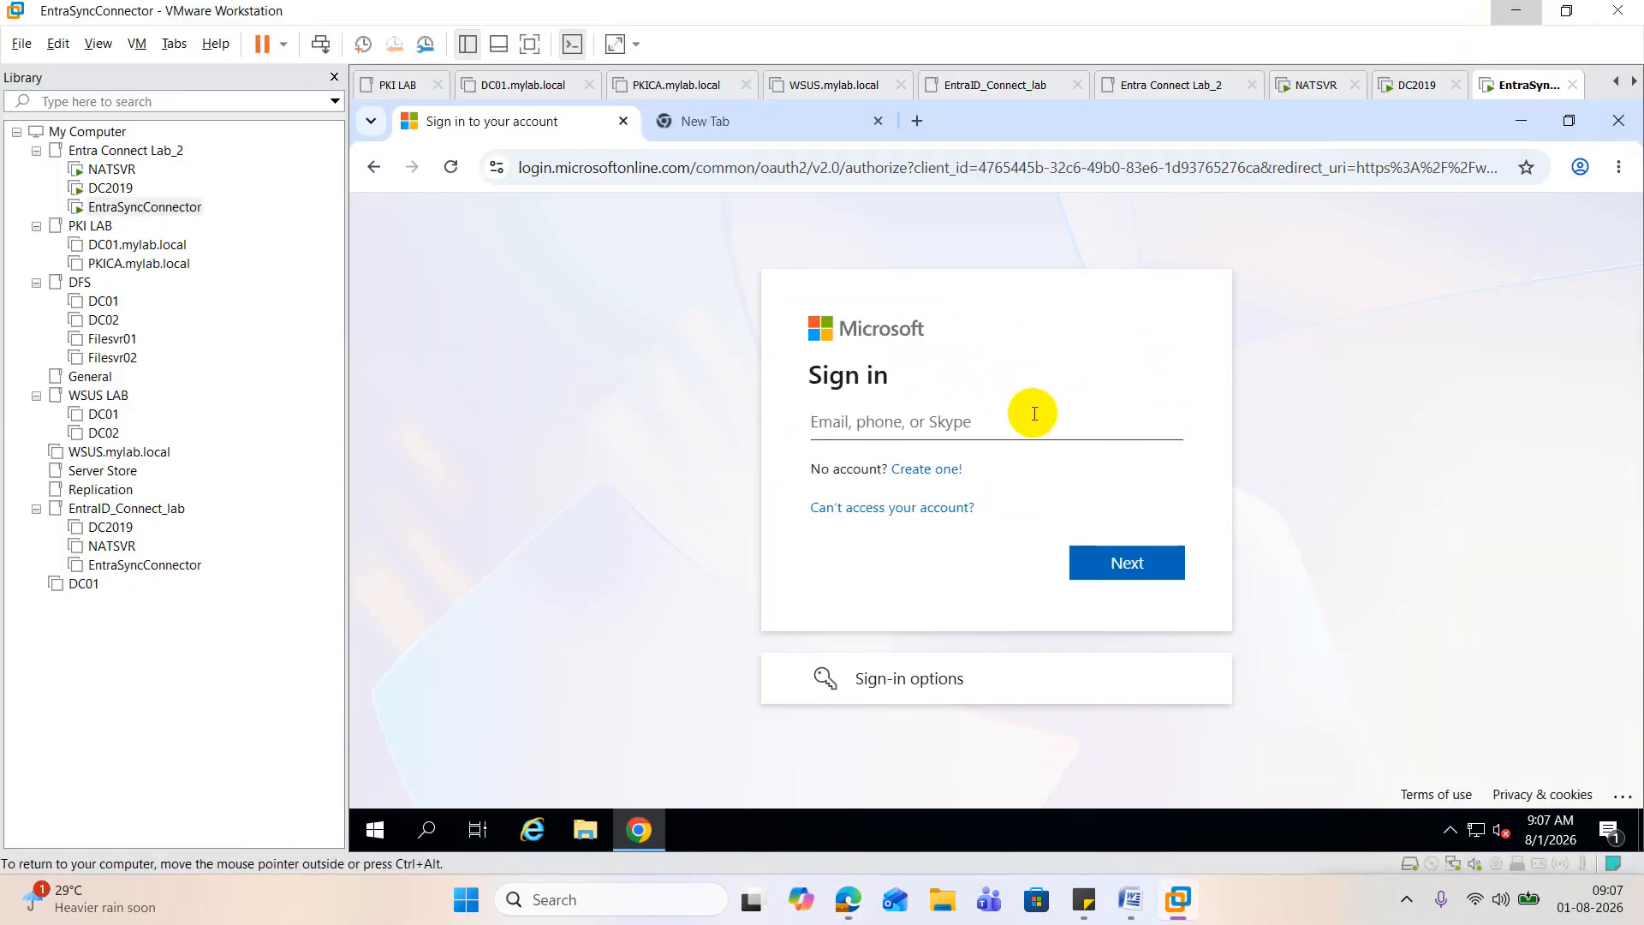
left_click(998, 414)
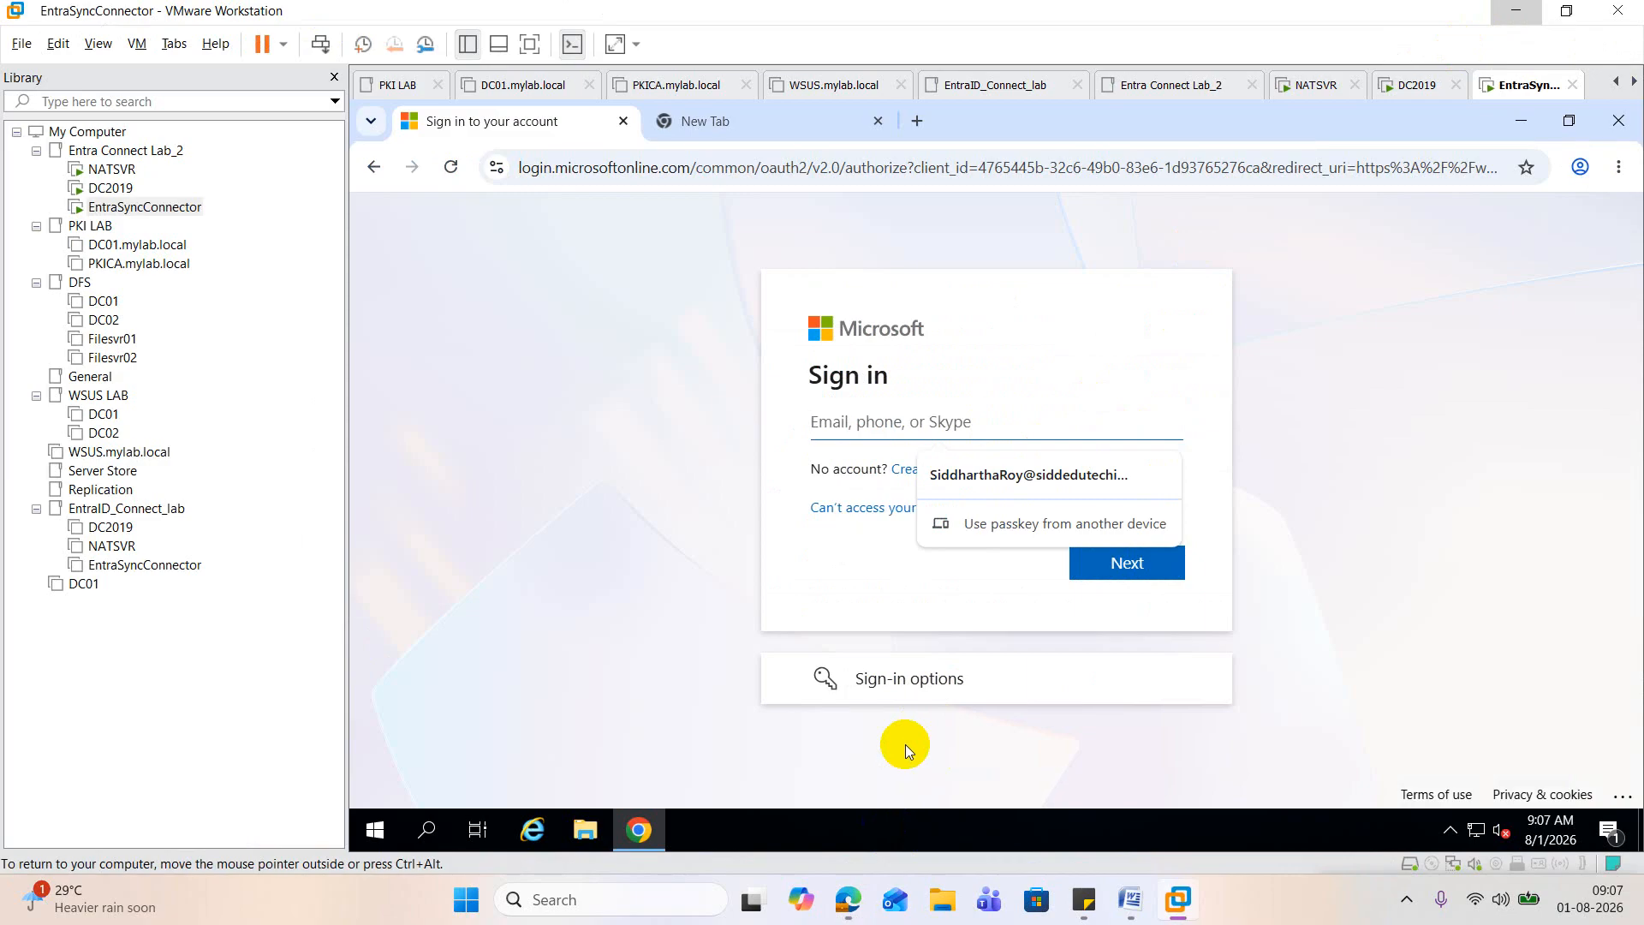
mouse_move(848, 899)
left_click(543, 773)
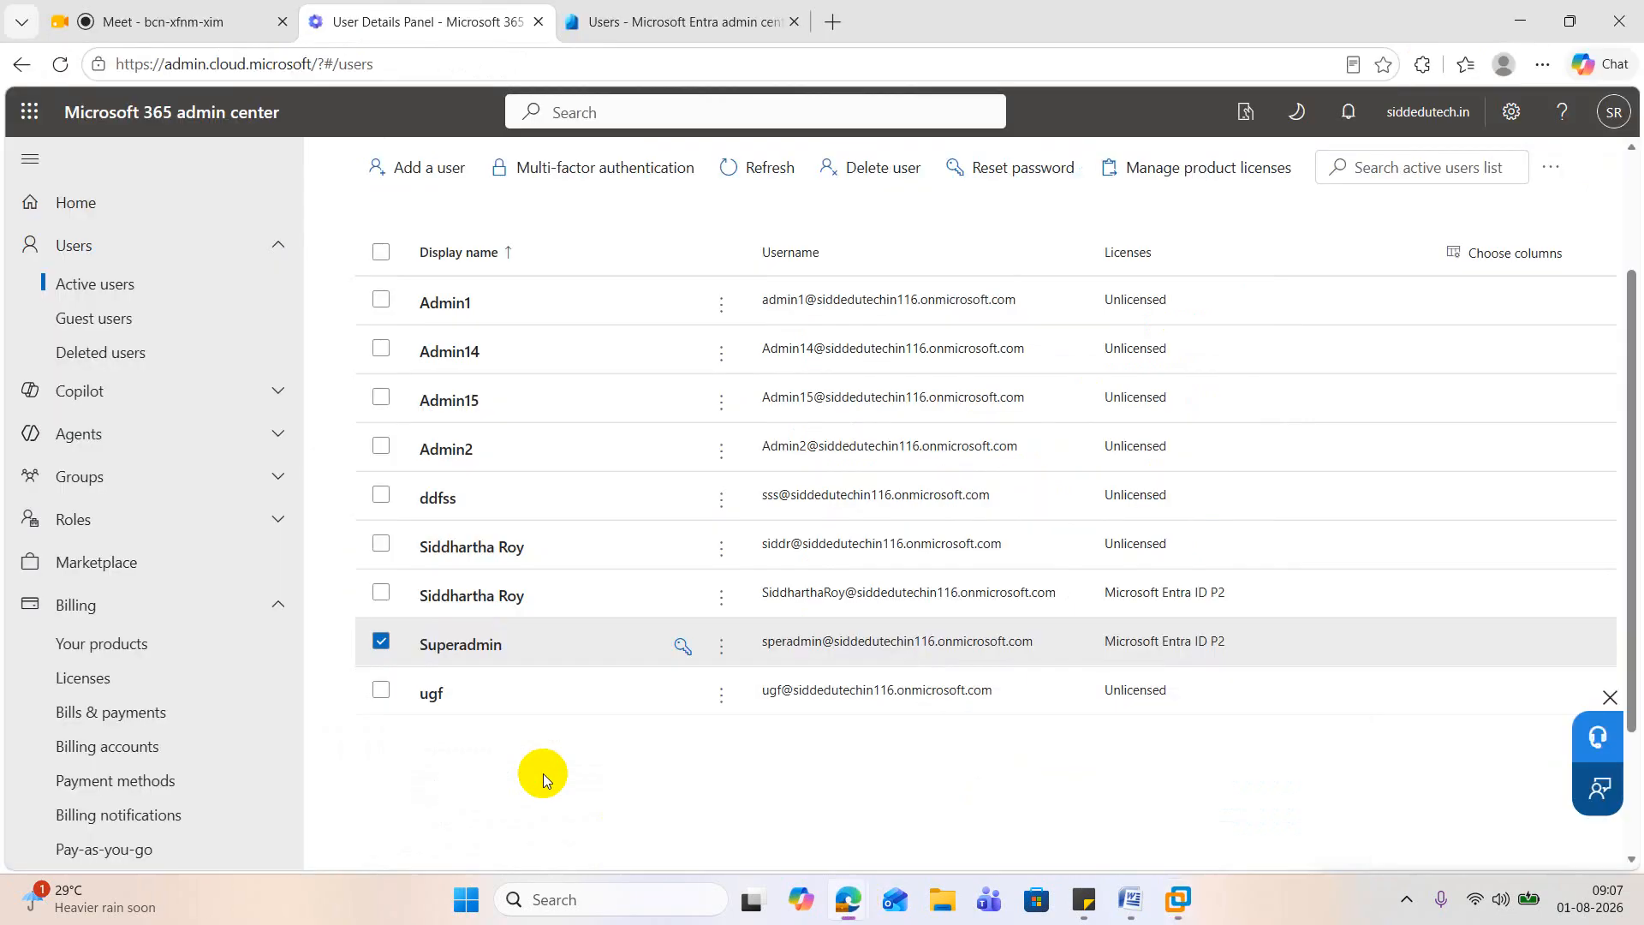
left_click(767, 651)
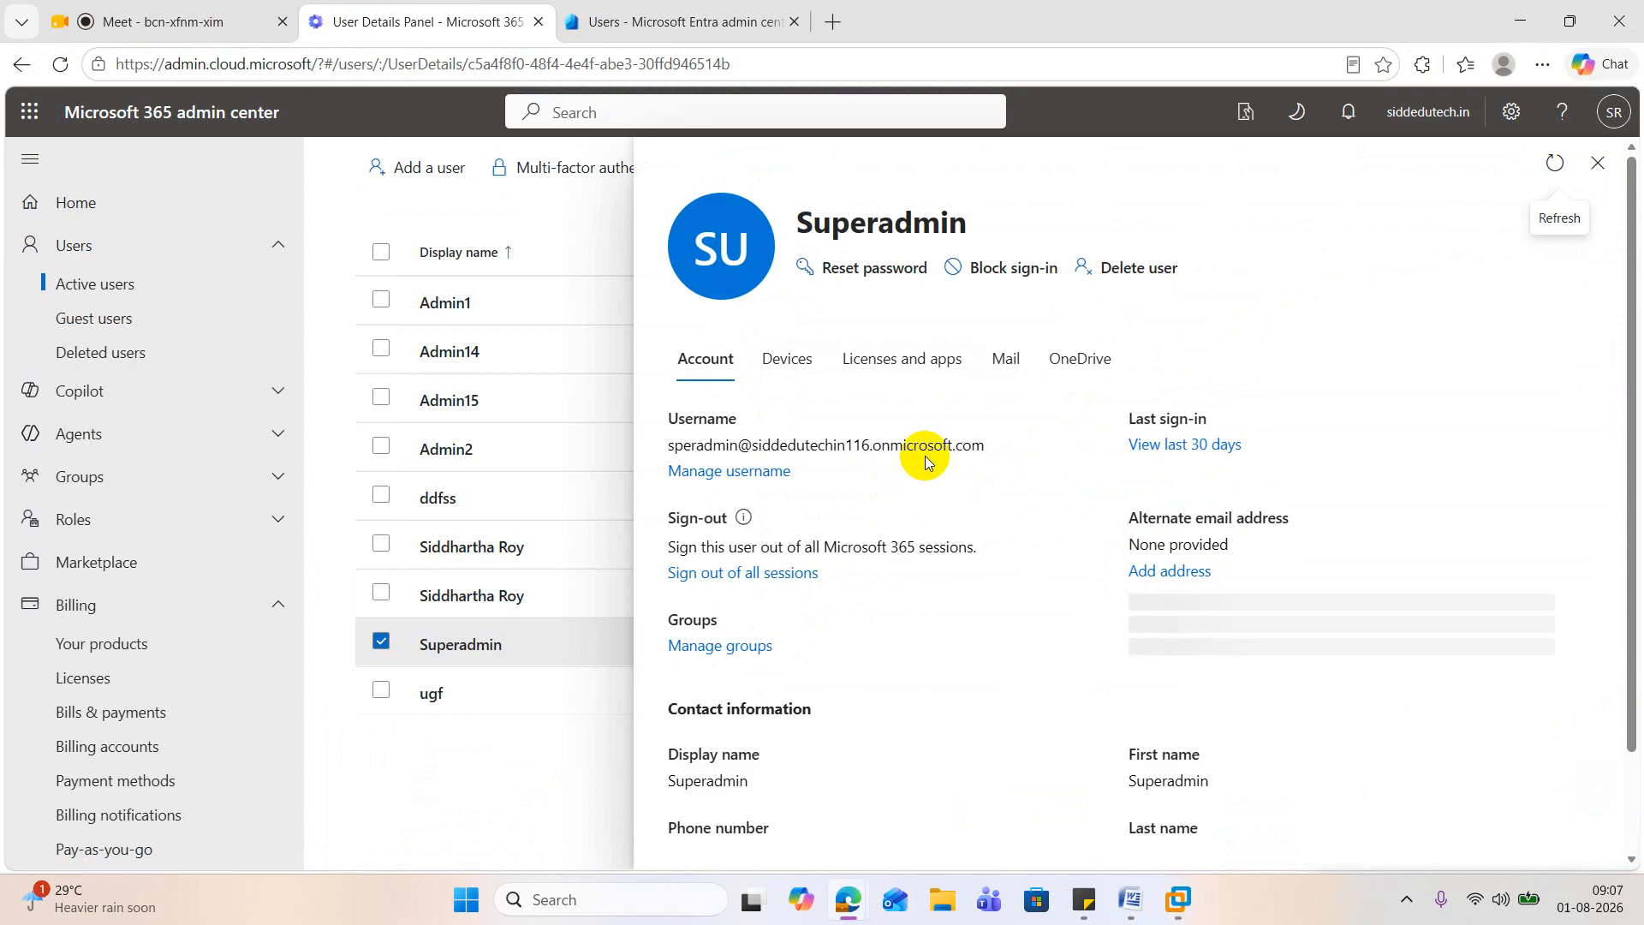
left_click_drag(999, 447, 663, 446)
key("ctrl+c")
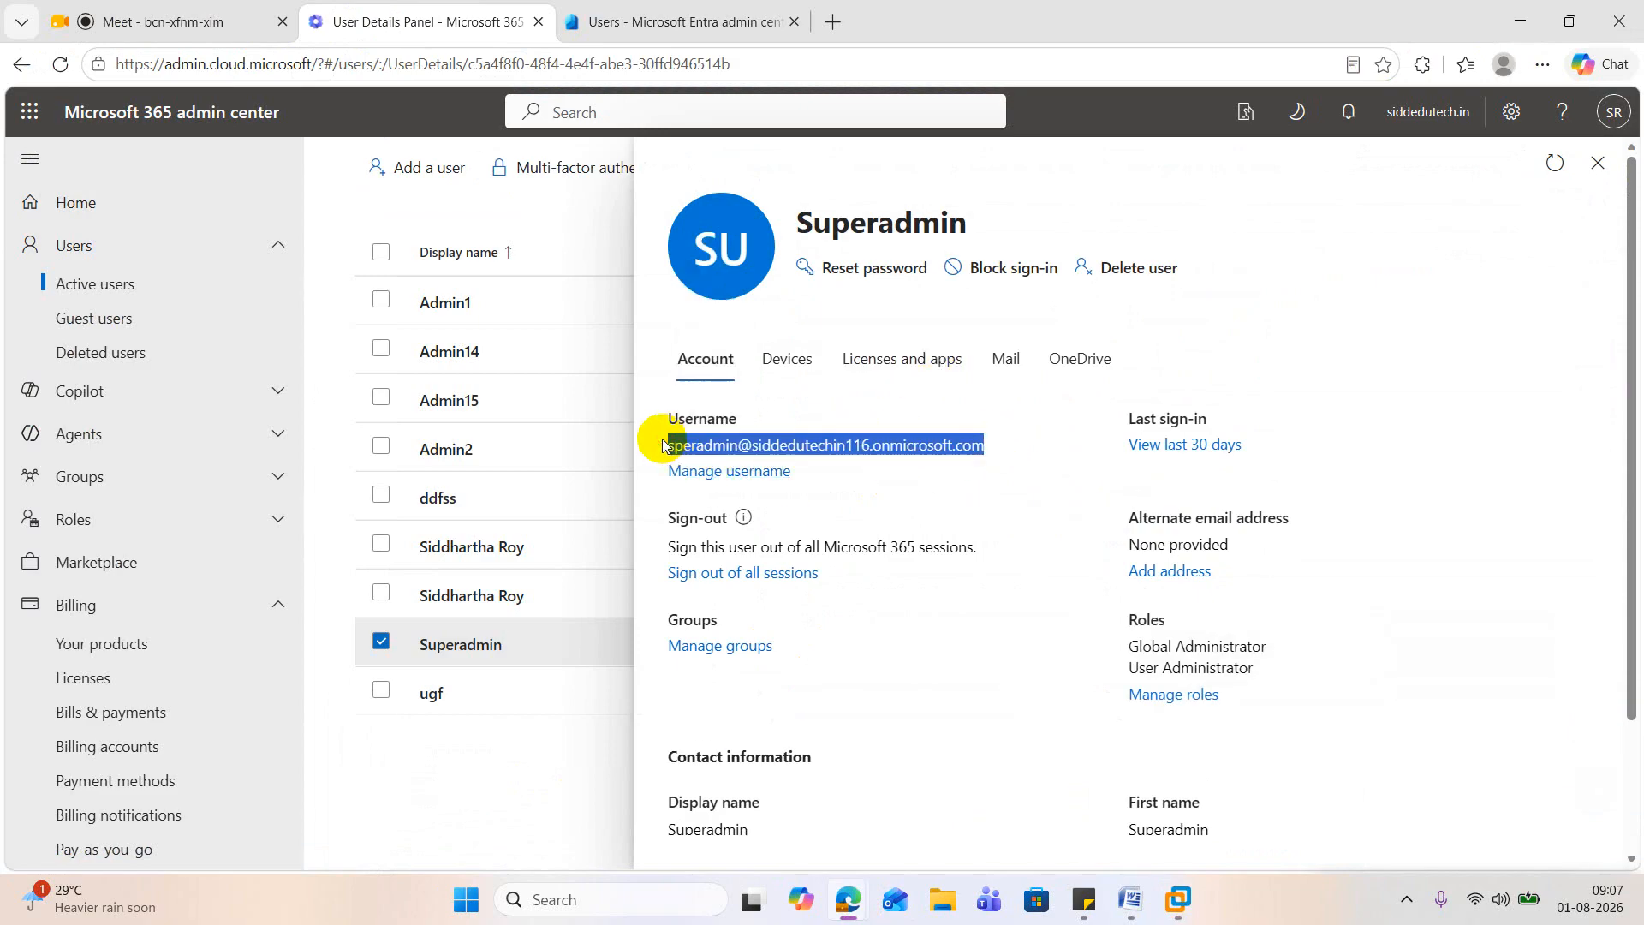
Step: Return to the virtual machine's sign-in page, try to sign in with Superadmin's copied username and the account password, and dismiss the save-password prompt
left_click(1517, 20)
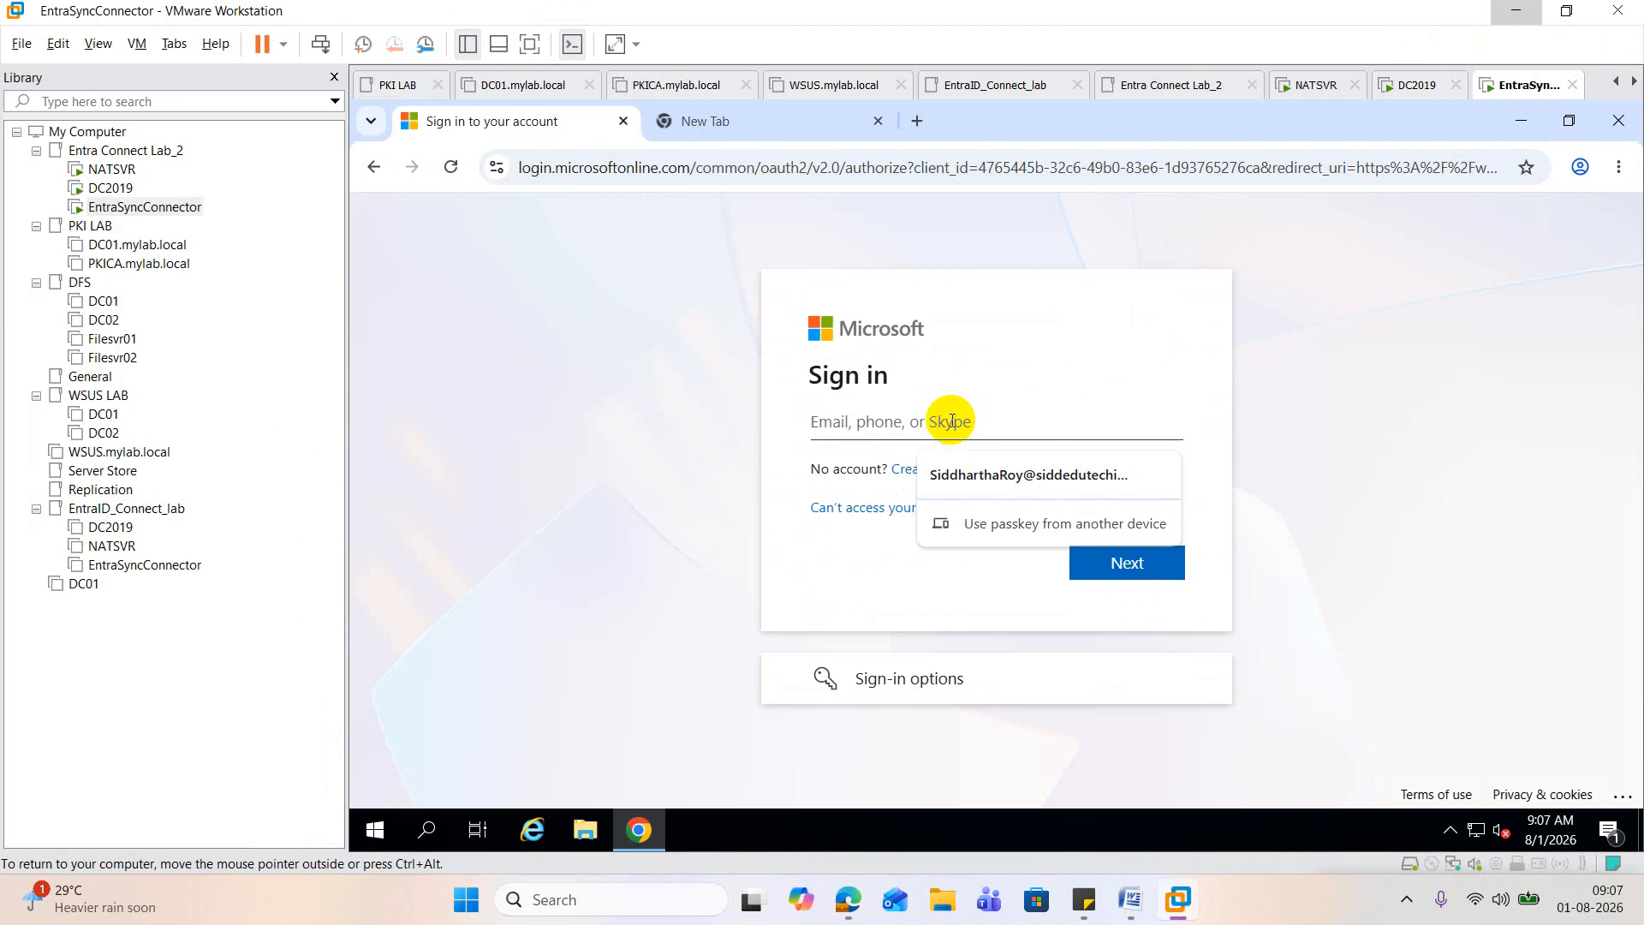
key("ctrl+v")
left_click(1152, 565)
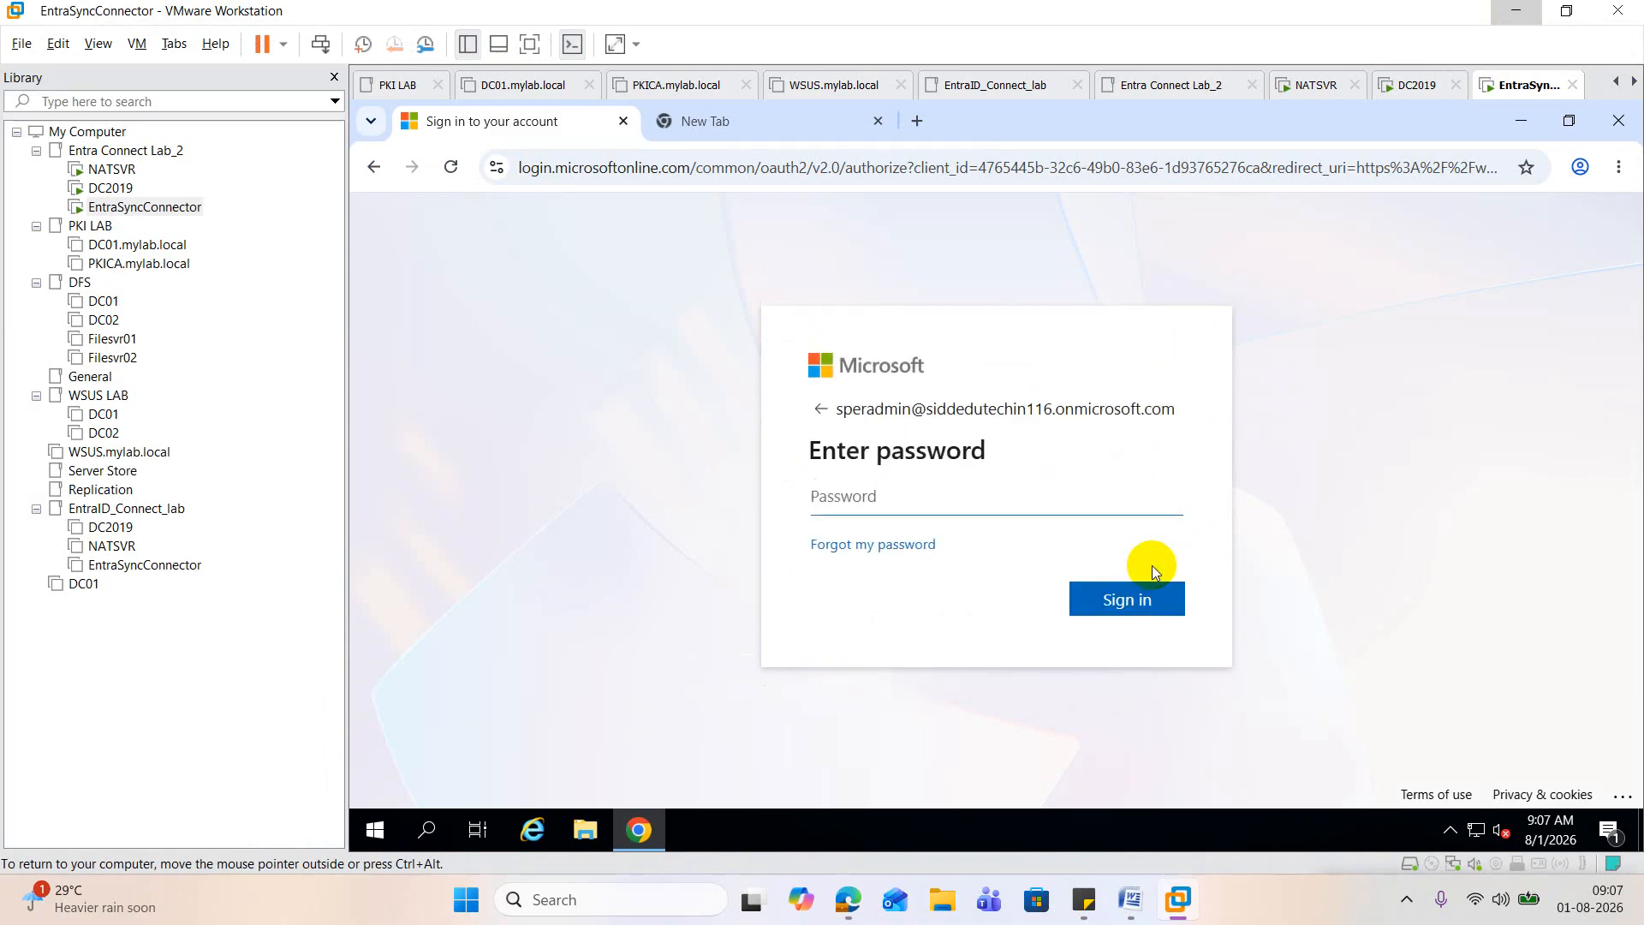
type("•••")
key("Return")
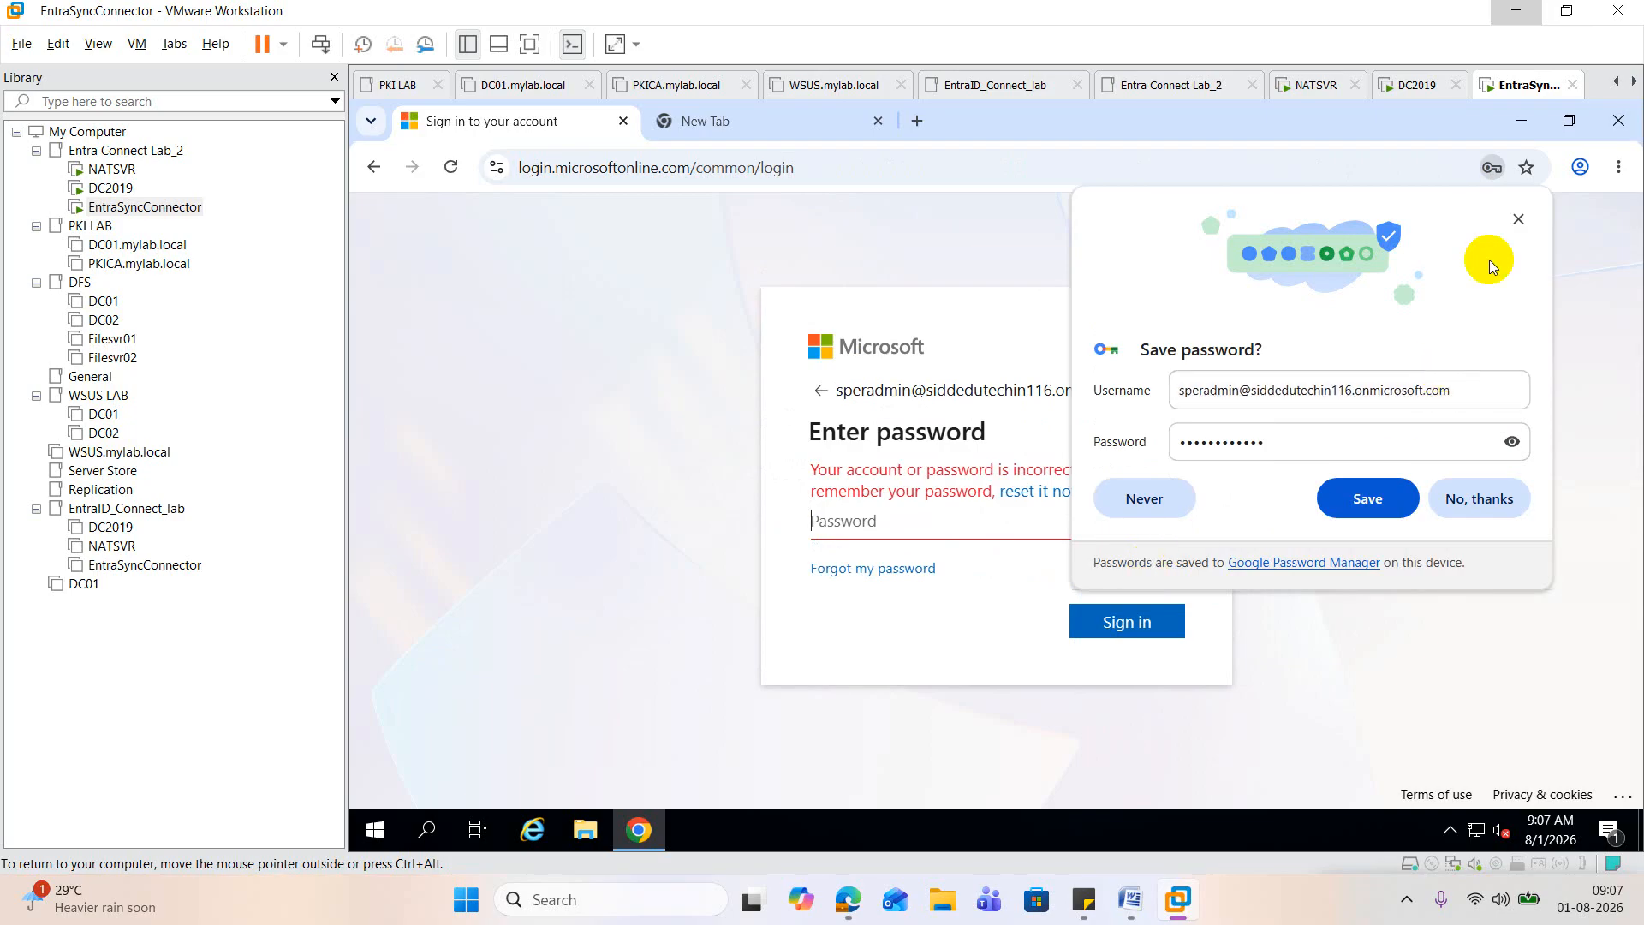
left_click(1520, 216)
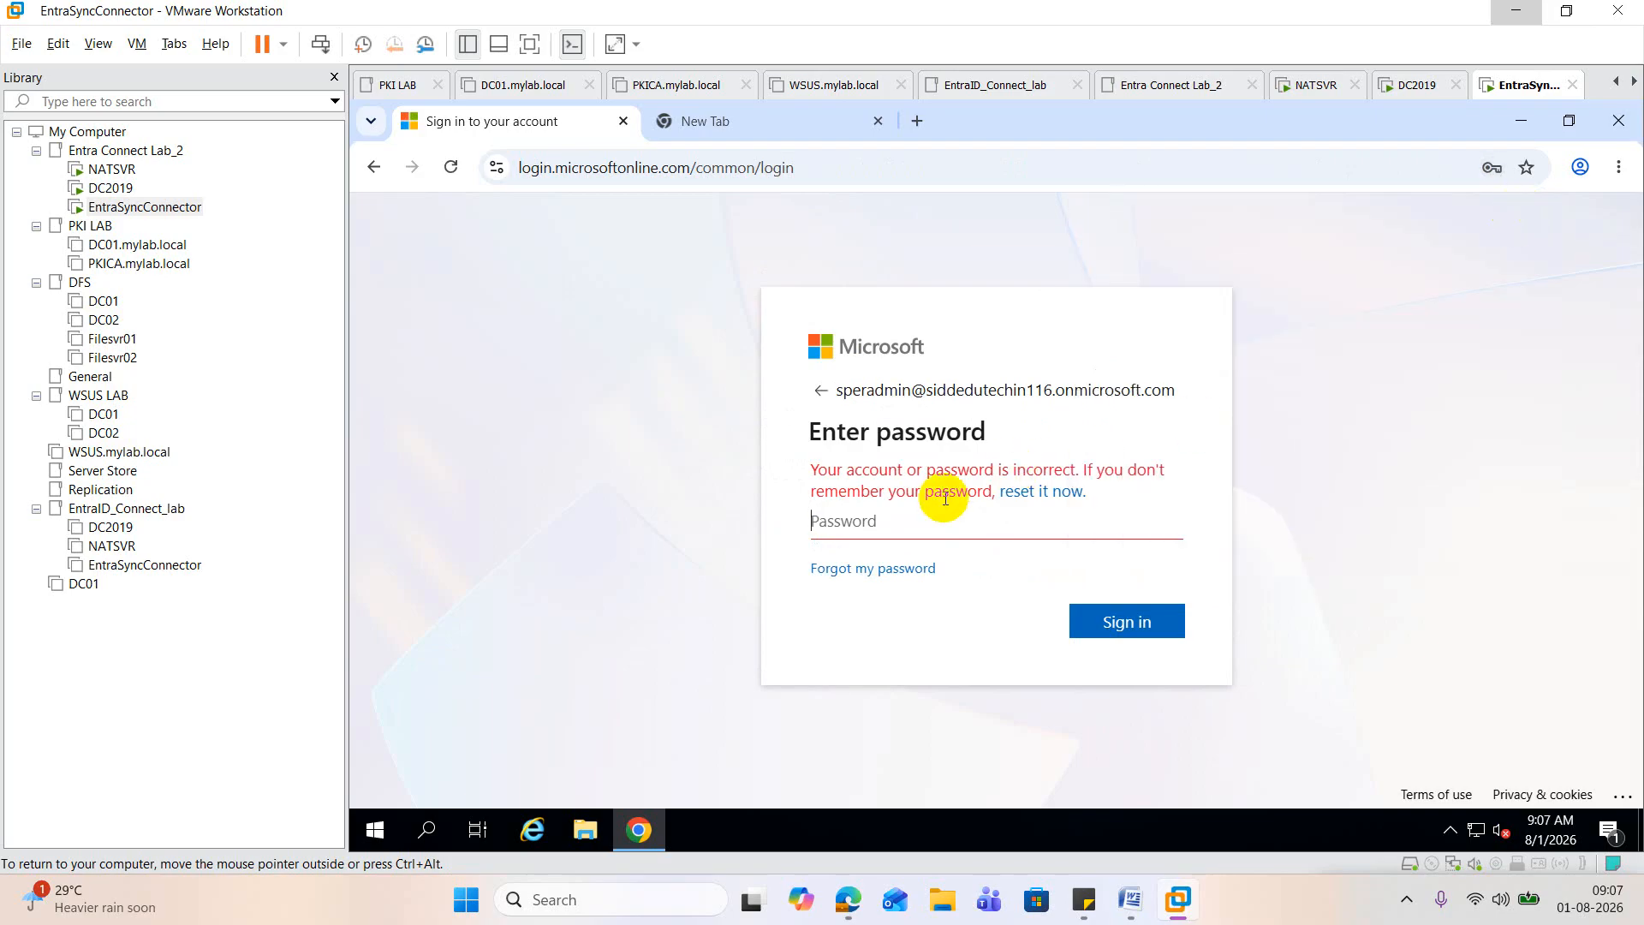
Step: Look briefly at the DC2019 virtual machine, return to EntraSyncConnector, and start re-entering the account password for Superadmin
left_click(131, 188)
left_click(112, 169)
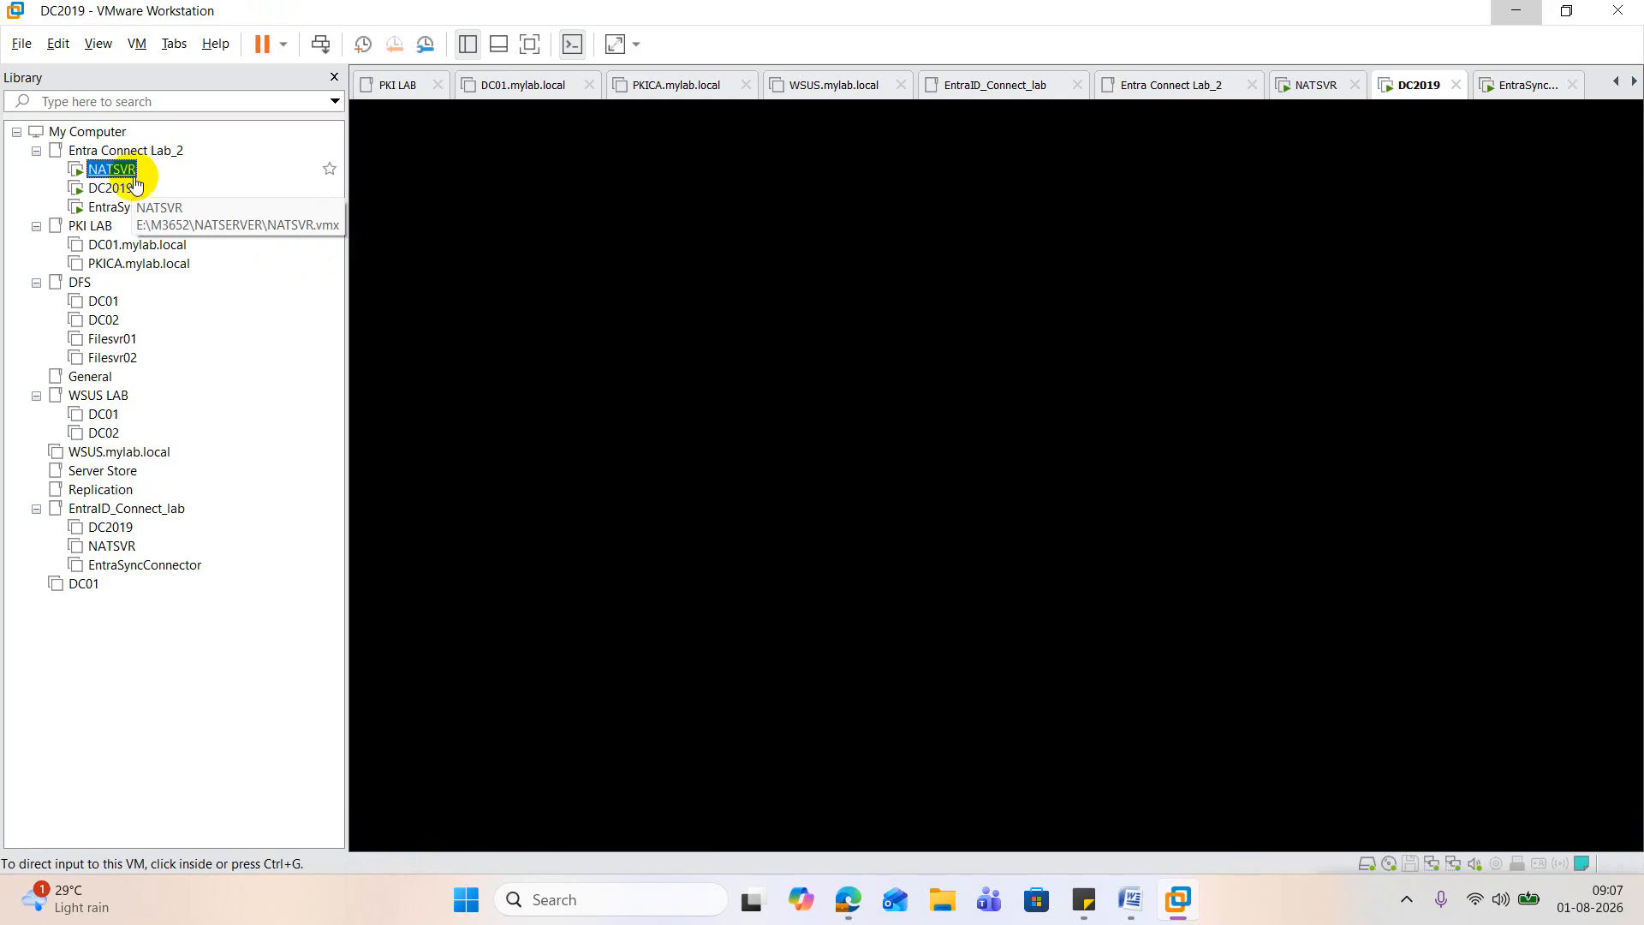
left_click(132, 207)
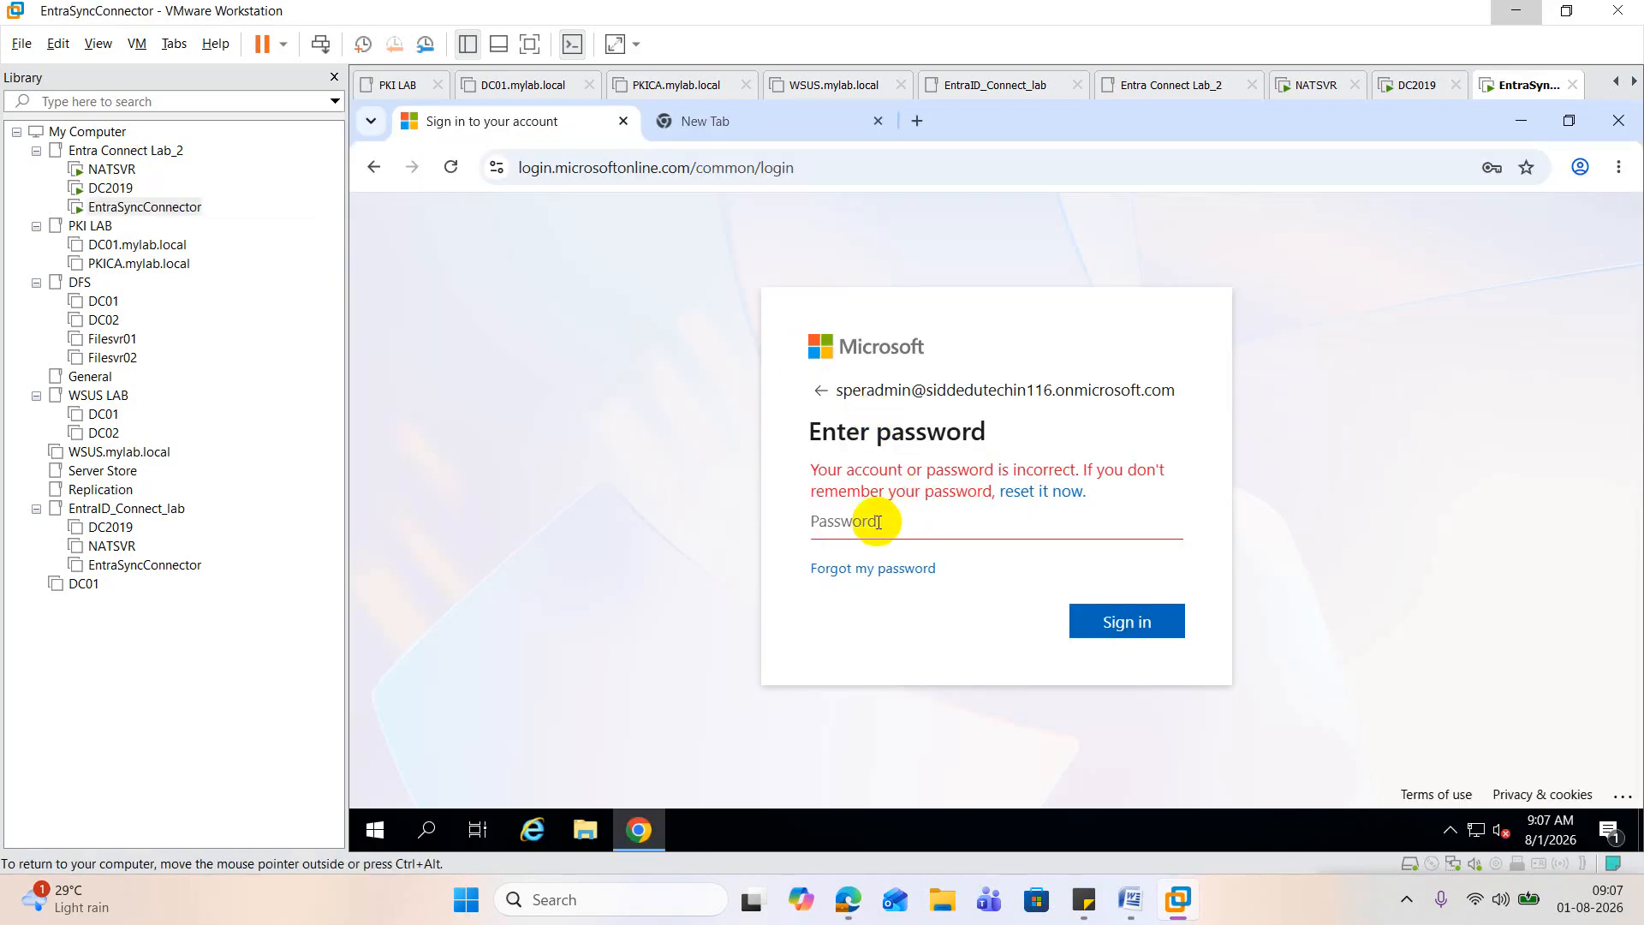
type("P")
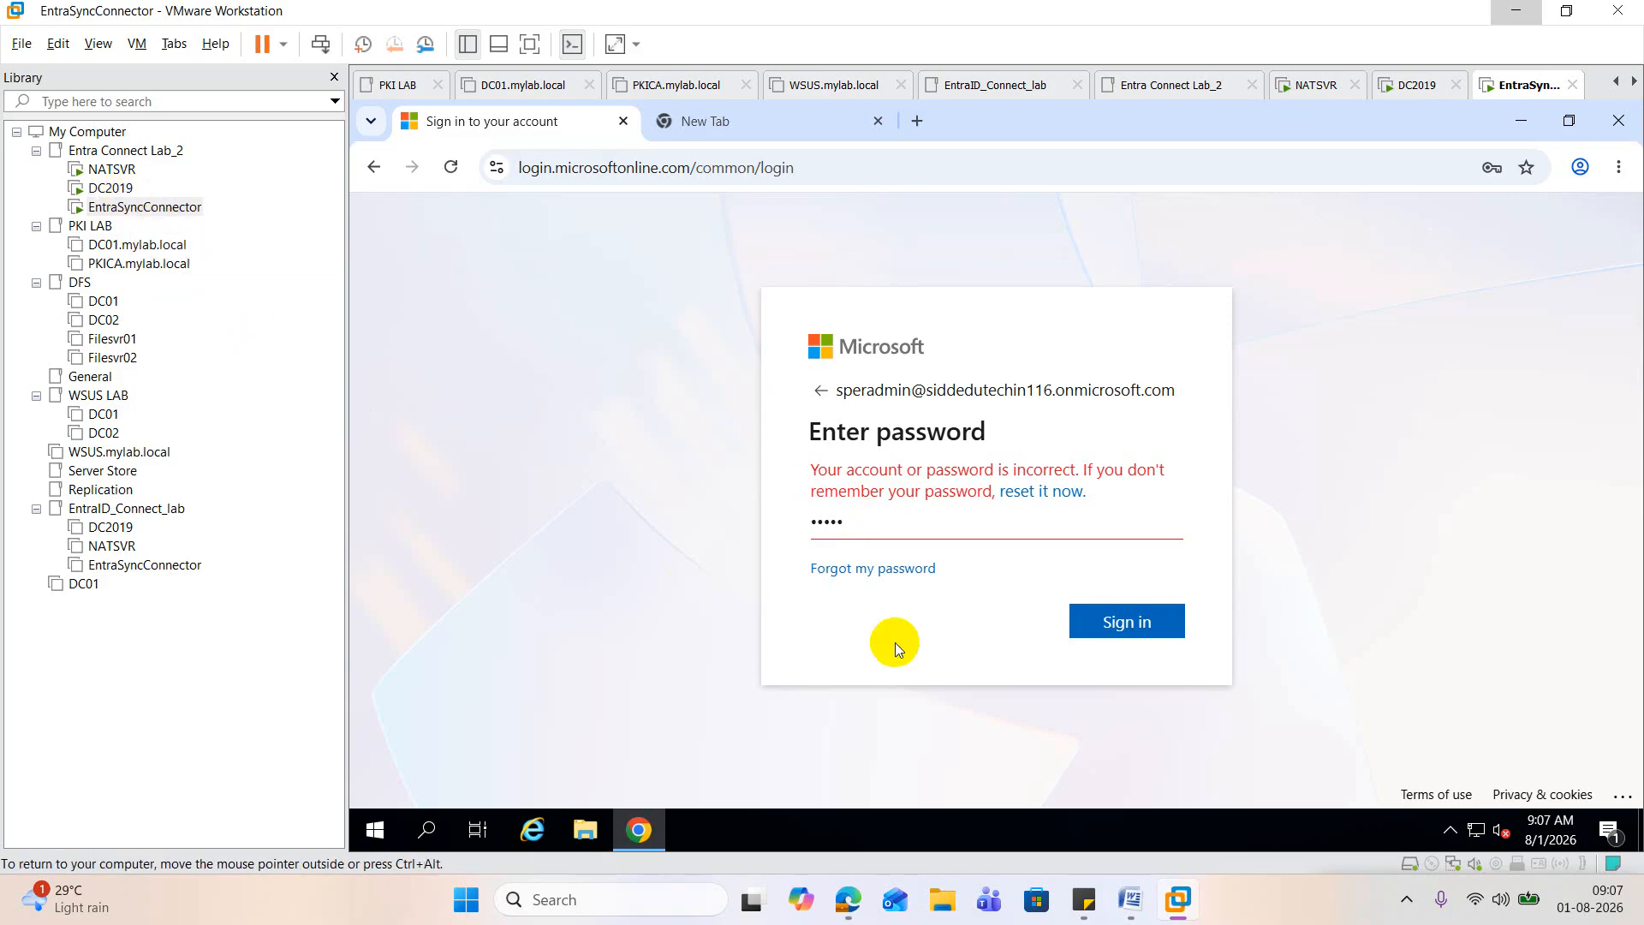
Step: Check Superadmin's username in the Microsoft 365 admin center, close the account details, and return to the virtual machine
mouse_move(848, 899)
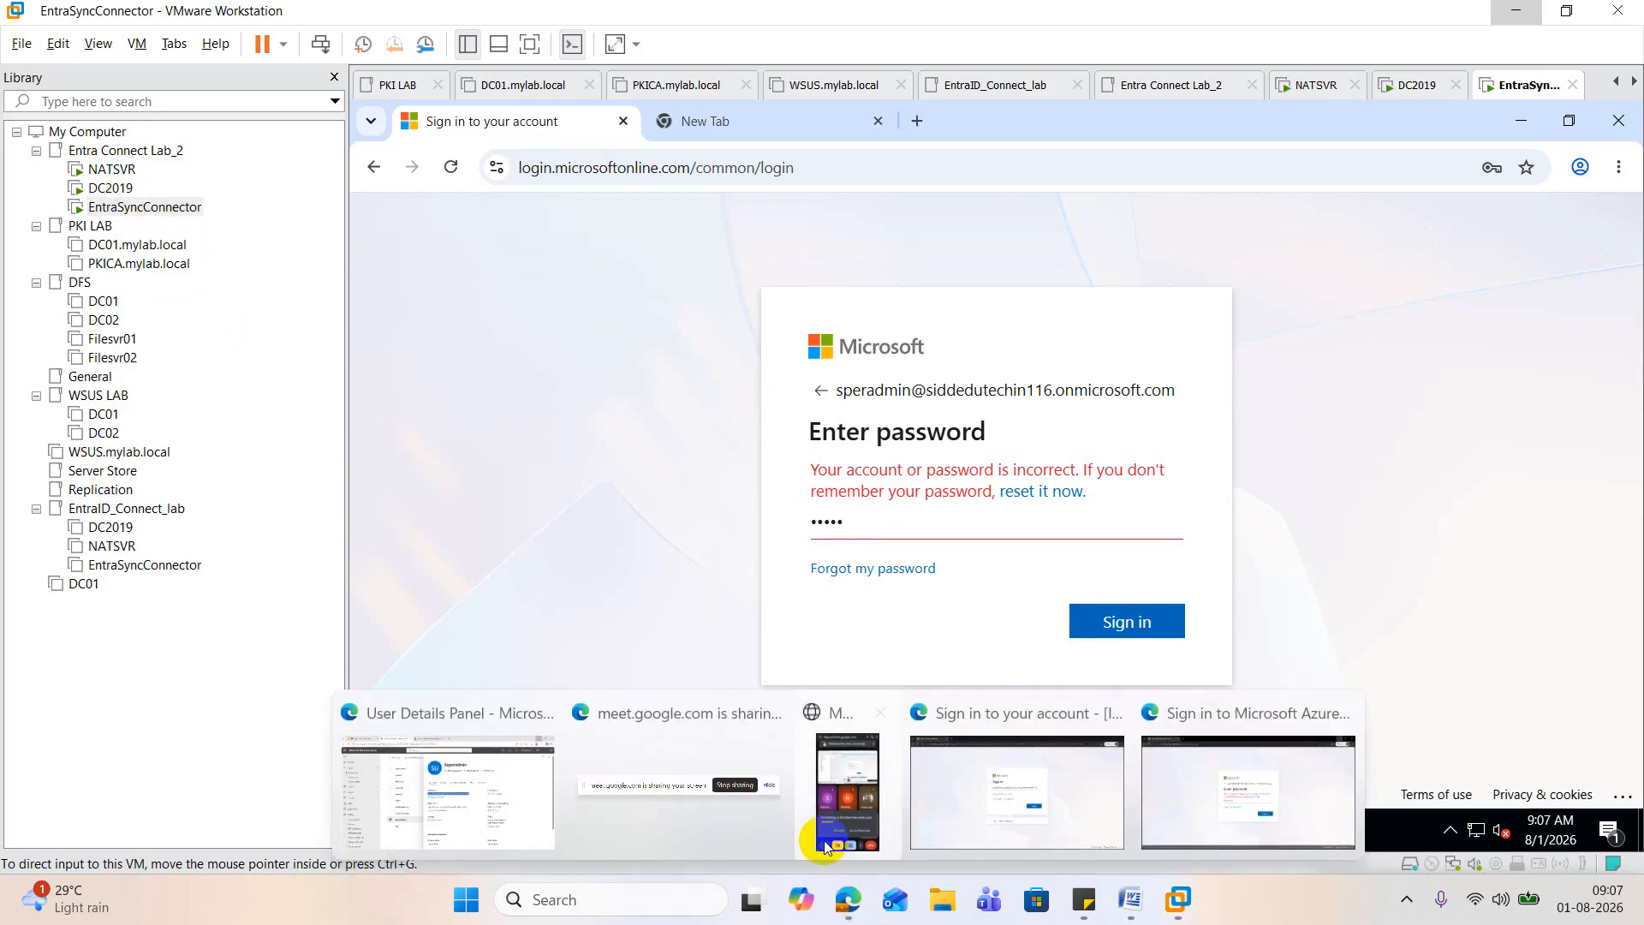
left_click(493, 782)
triple_click(770, 445)
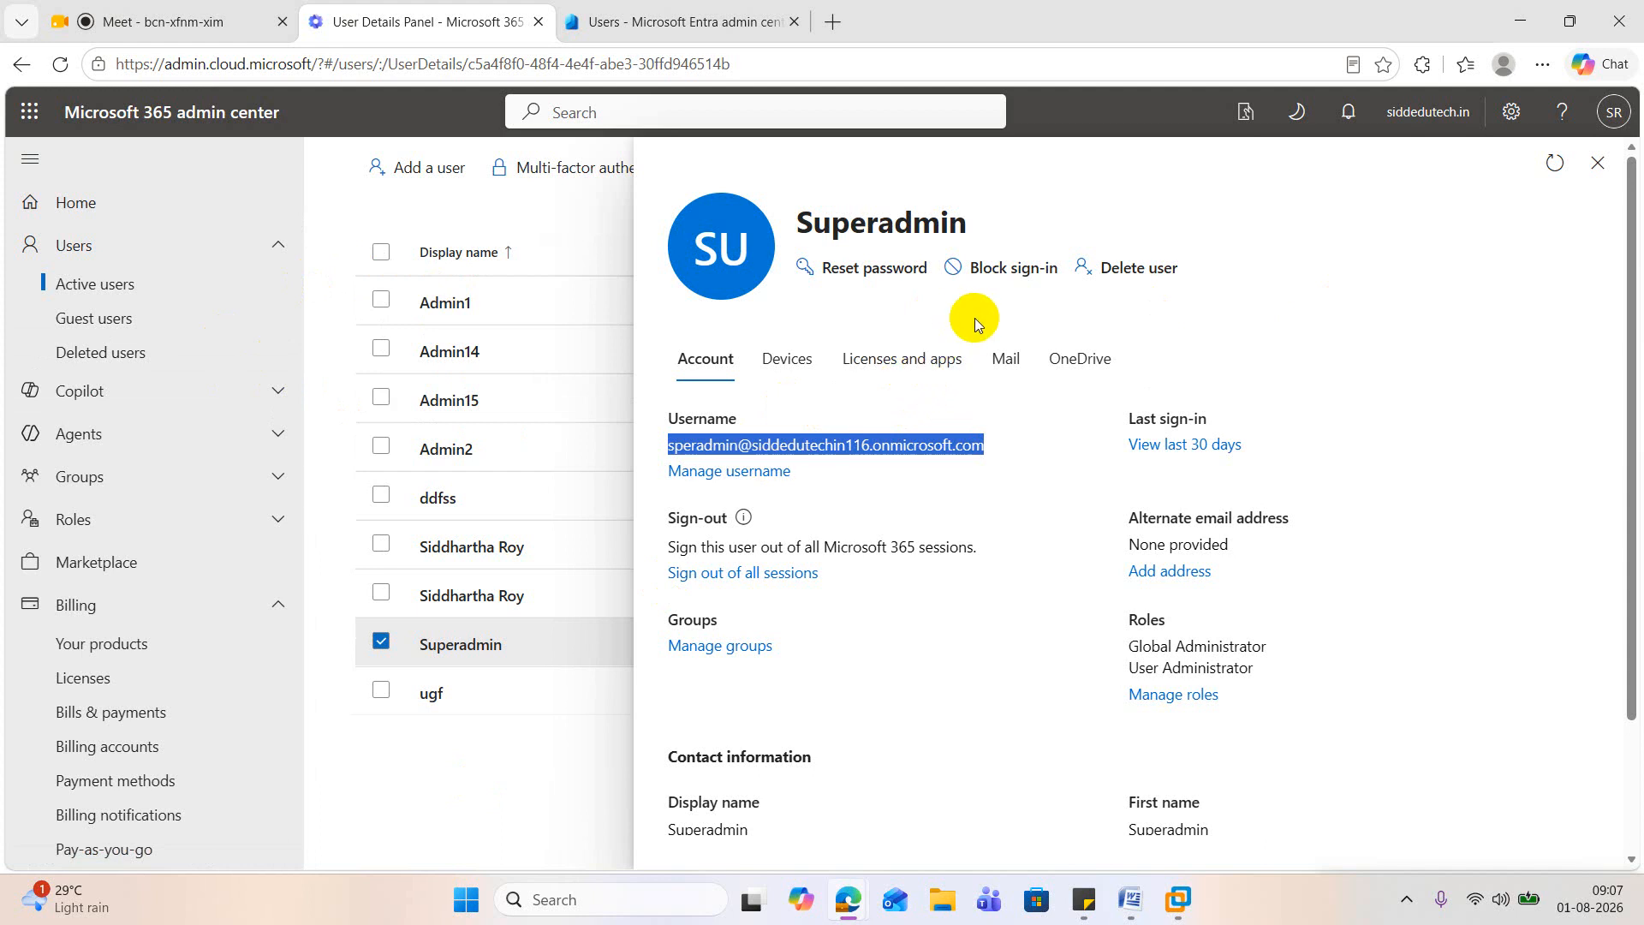
left_click(1598, 162)
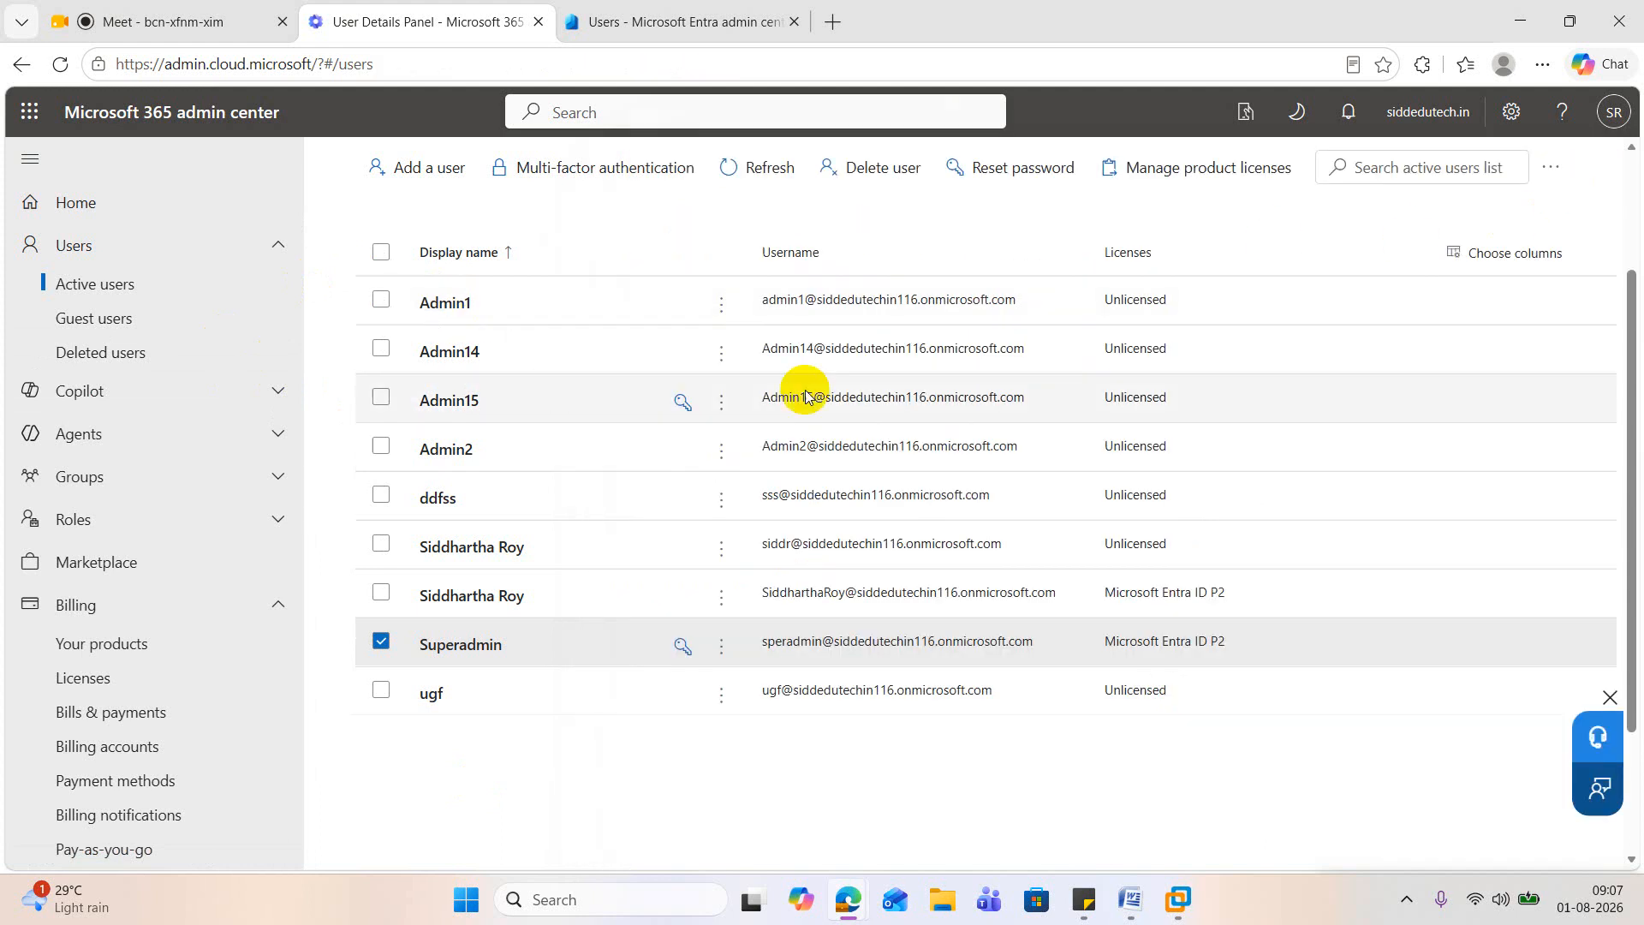
left_click(1520, 21)
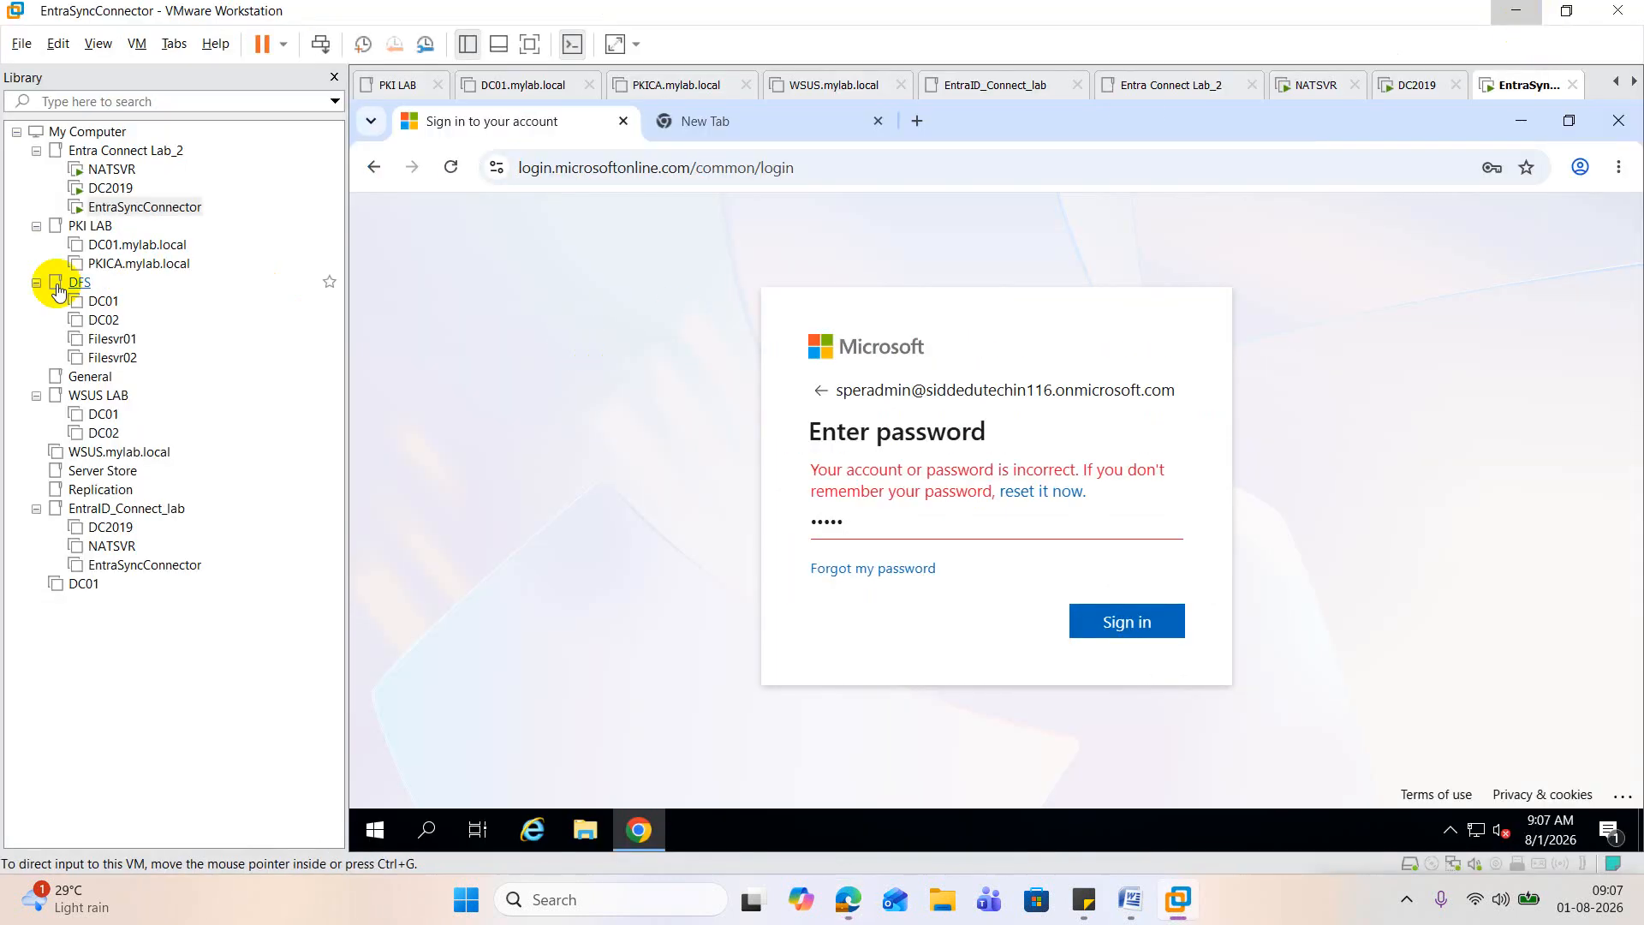
Step: Switch to the DC2019 virtual machine, list the users in the ORG_User organizational unit, and widen the Name column to fit
left_click(111, 188)
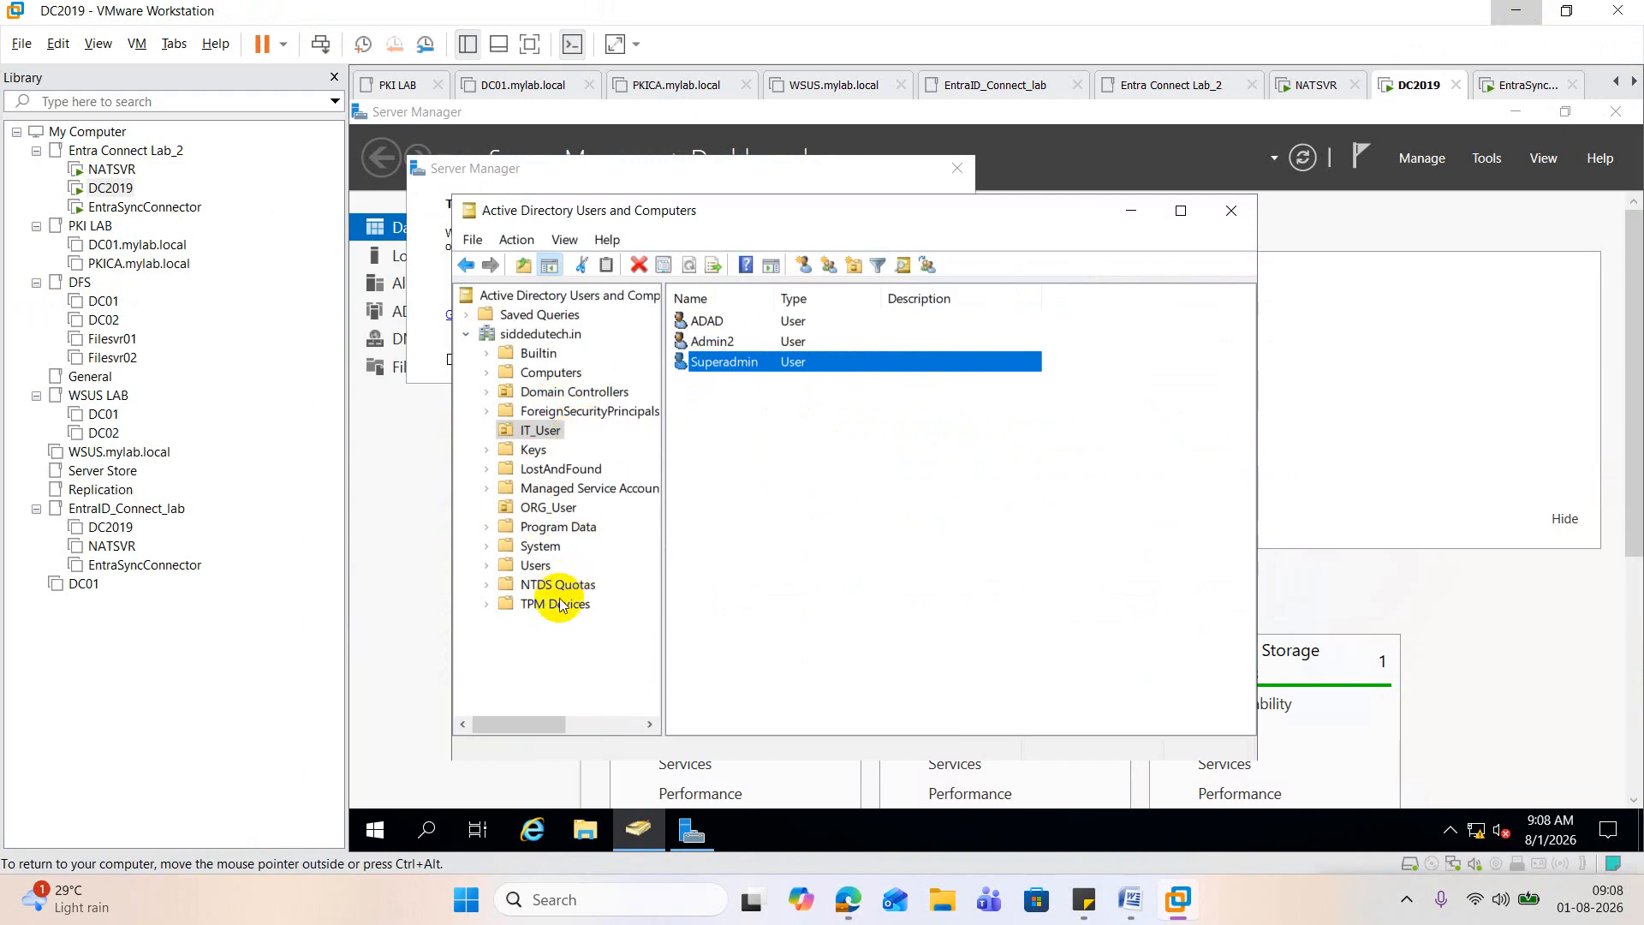
left_click(569, 490)
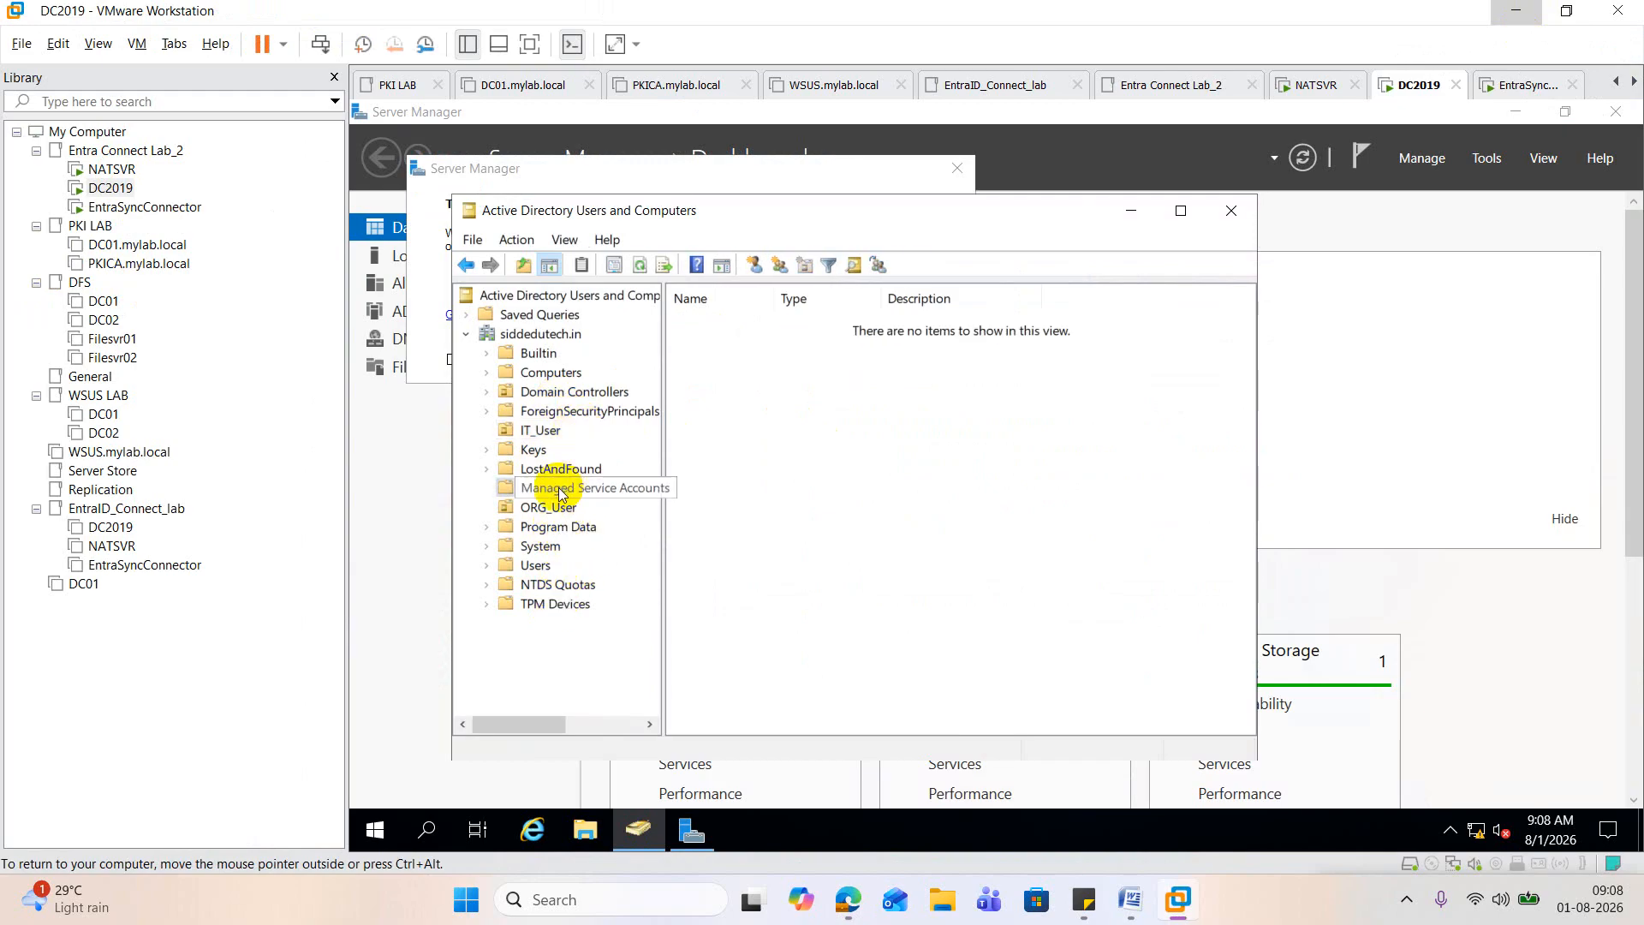
left_click(548, 431)
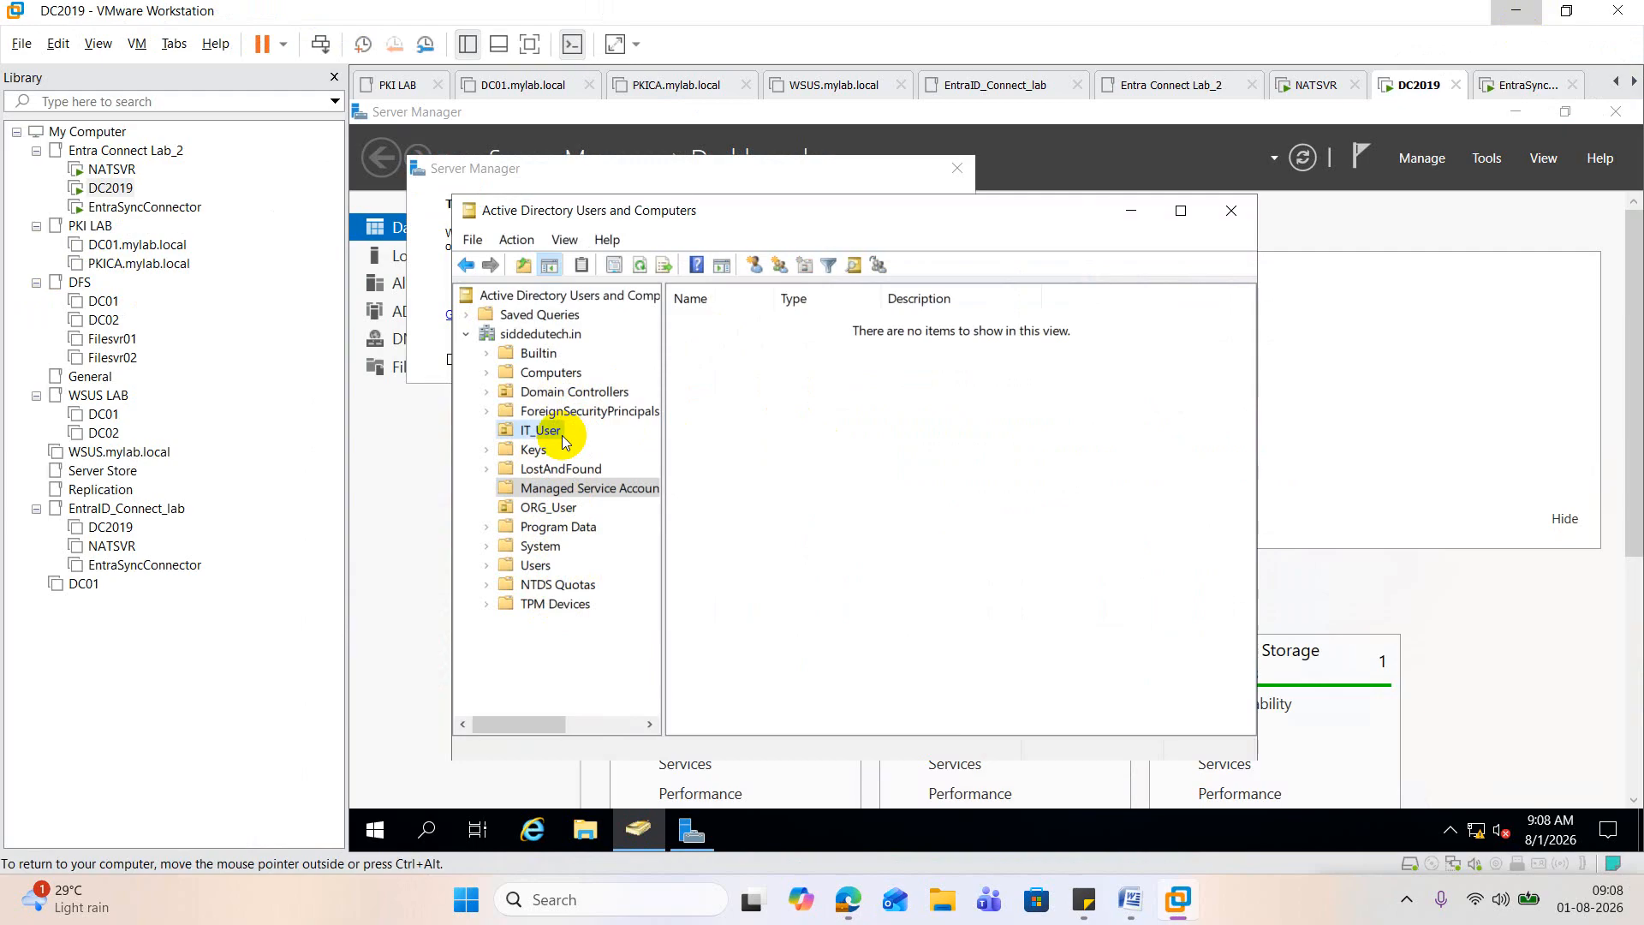
left_click(580, 519)
left_click(576, 509)
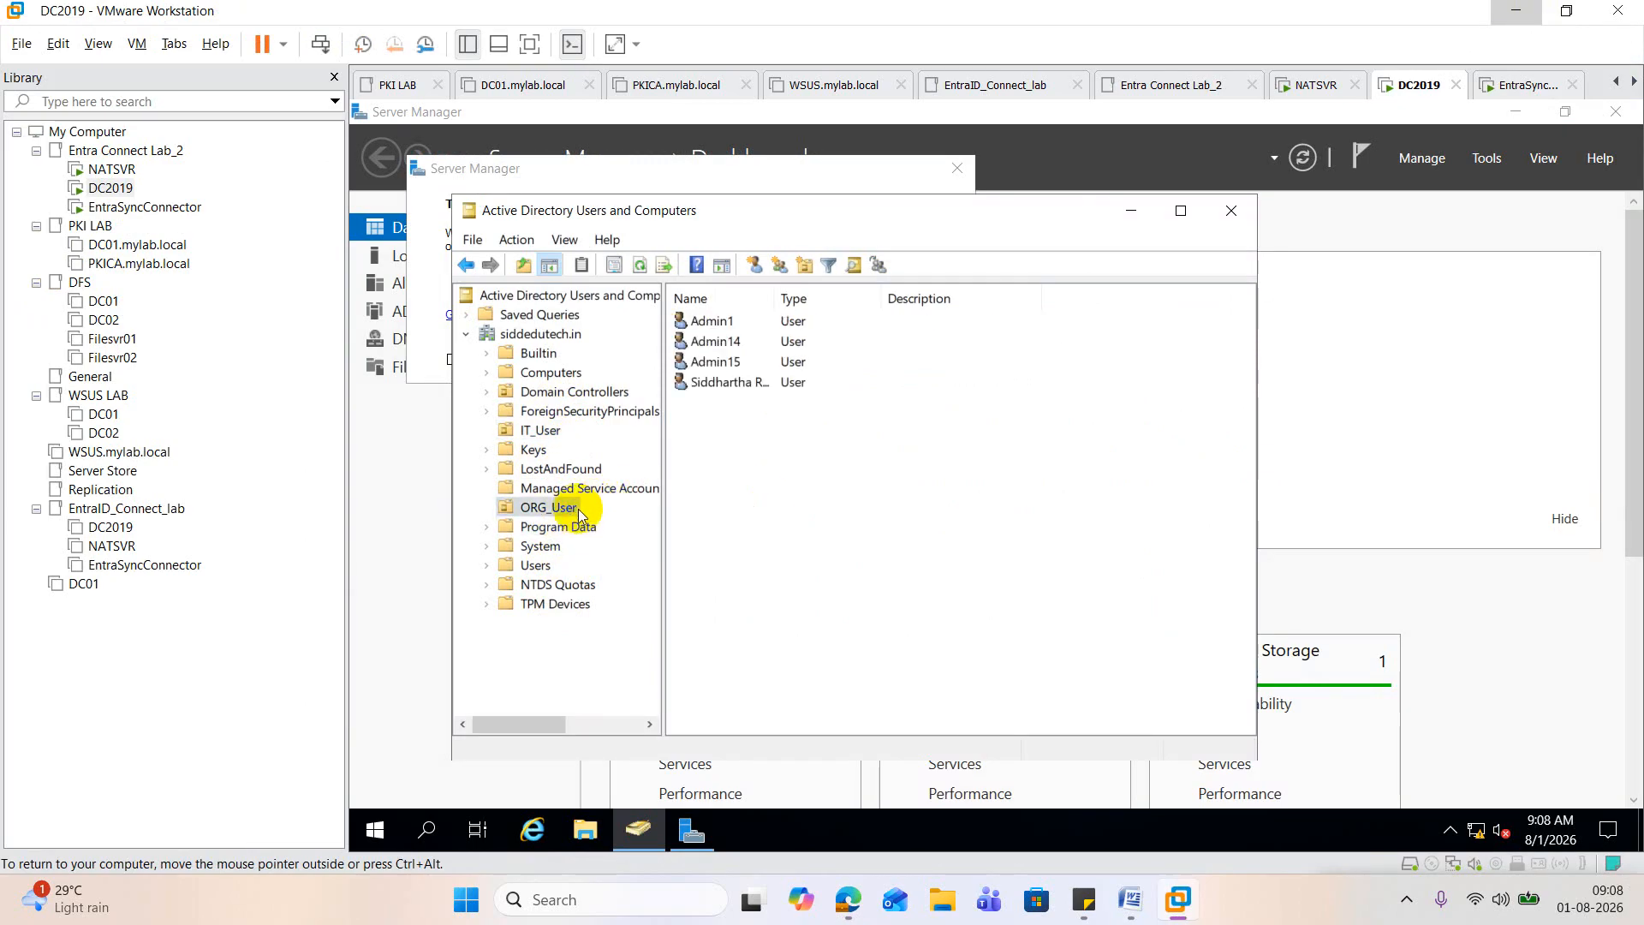
double_click(773, 297)
Step: Reset the password of the last user in ORG_User without requiring a change at next logon, entering and confirming the new password
left_click(750, 385)
right_click(748, 382)
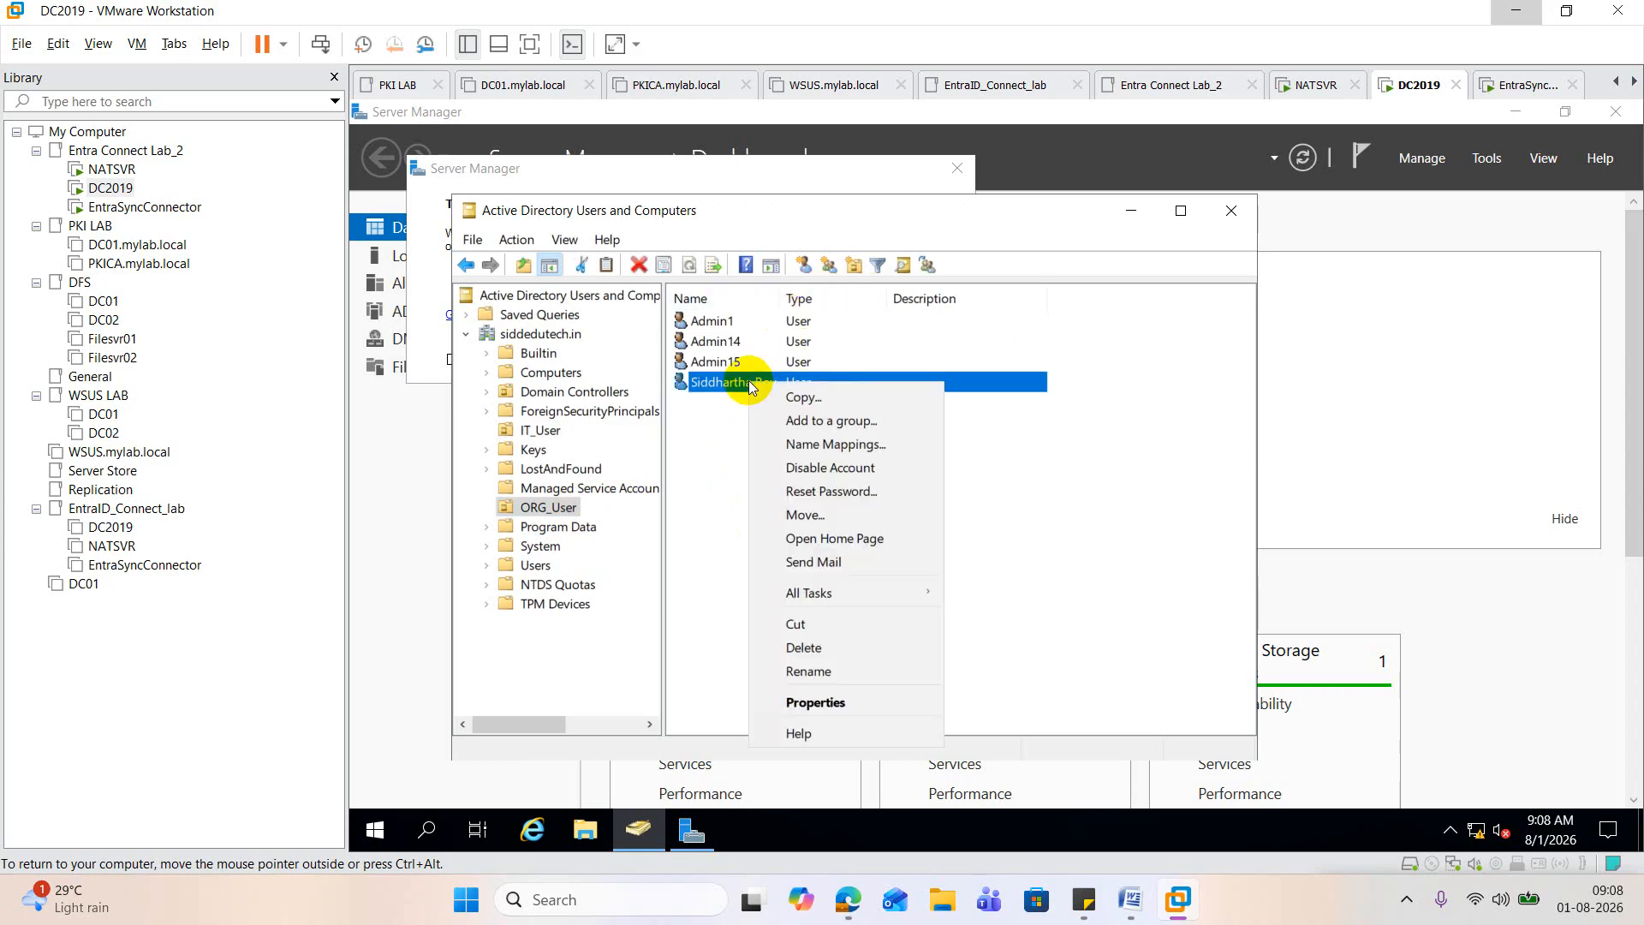
left_click(840, 495)
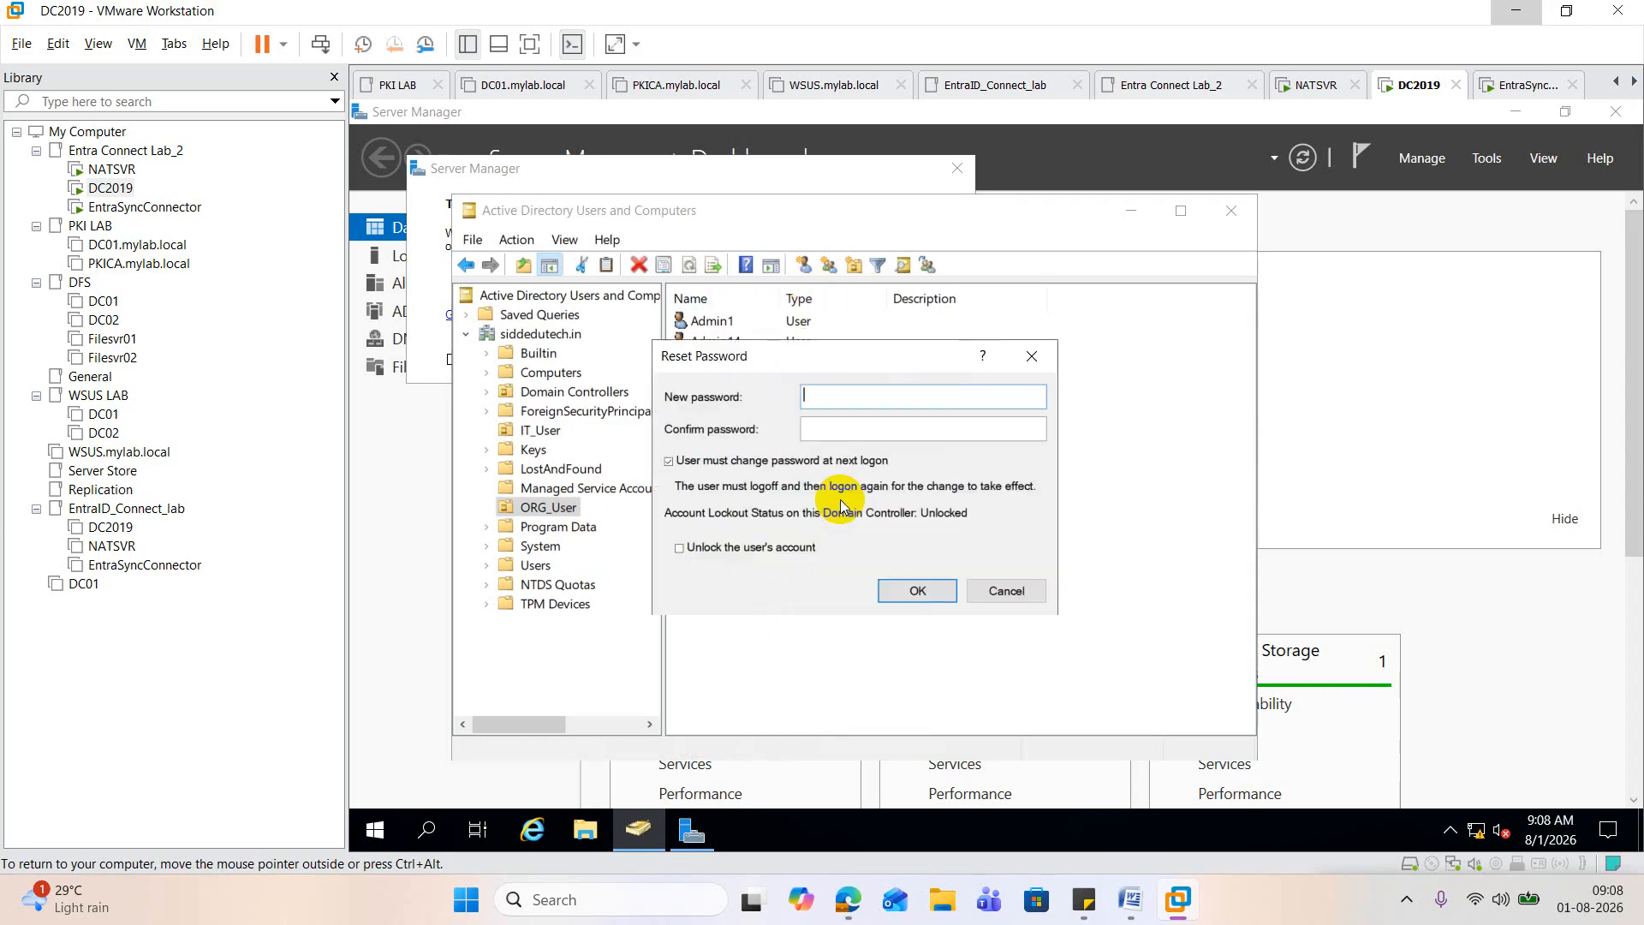
left_click(727, 462)
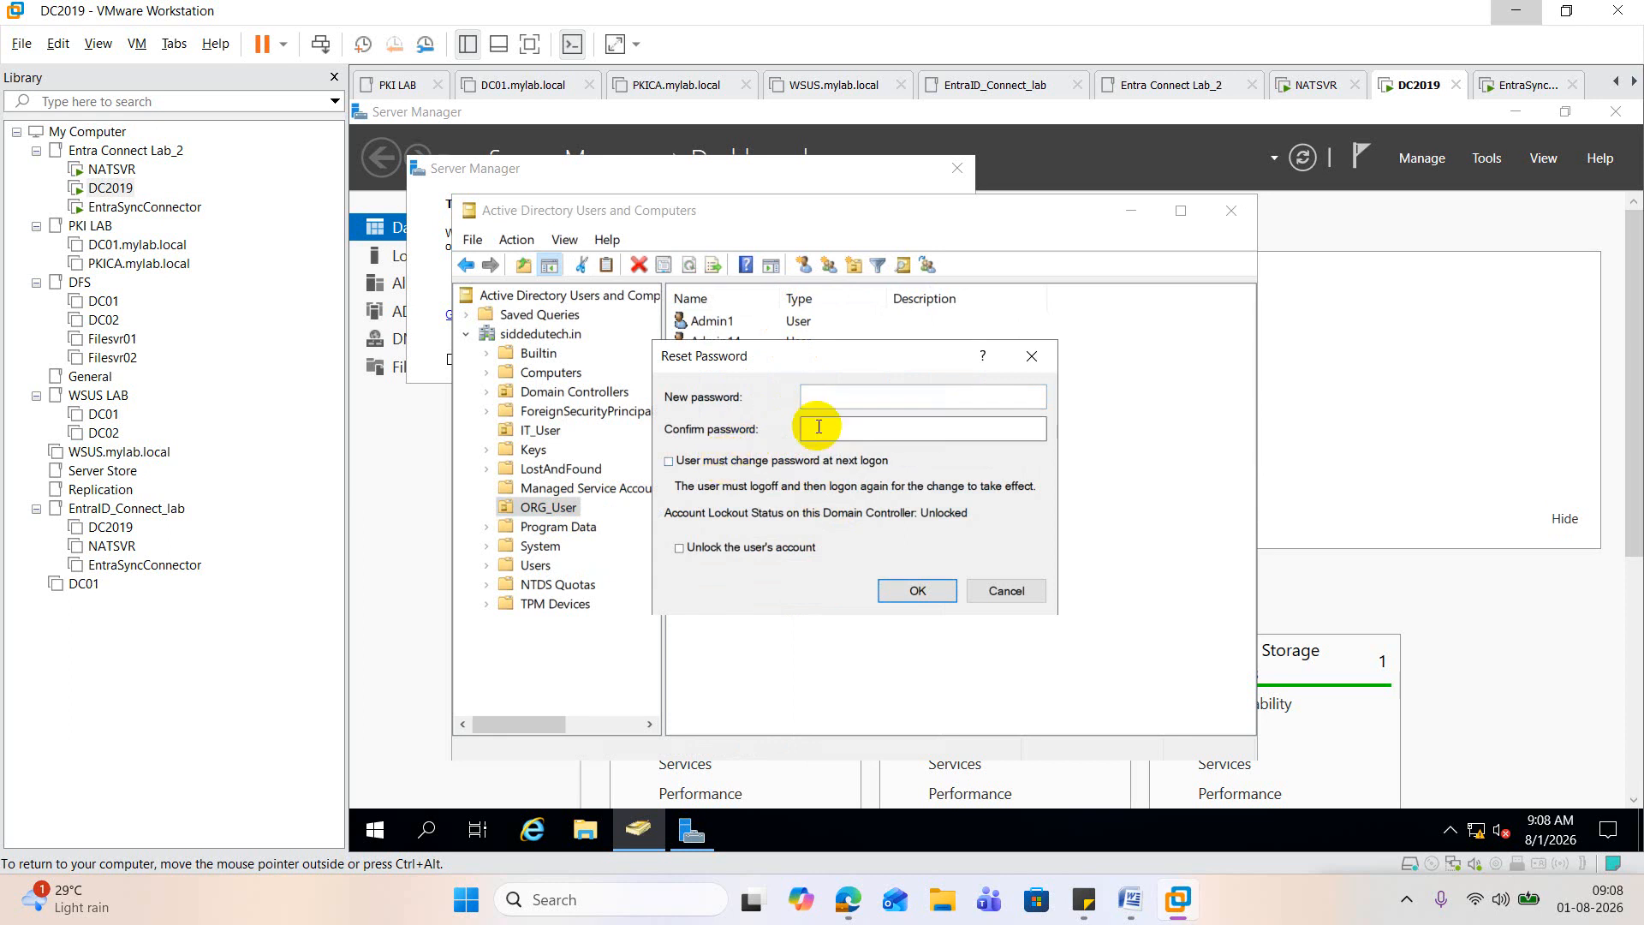
left_click(830, 396)
type("********")
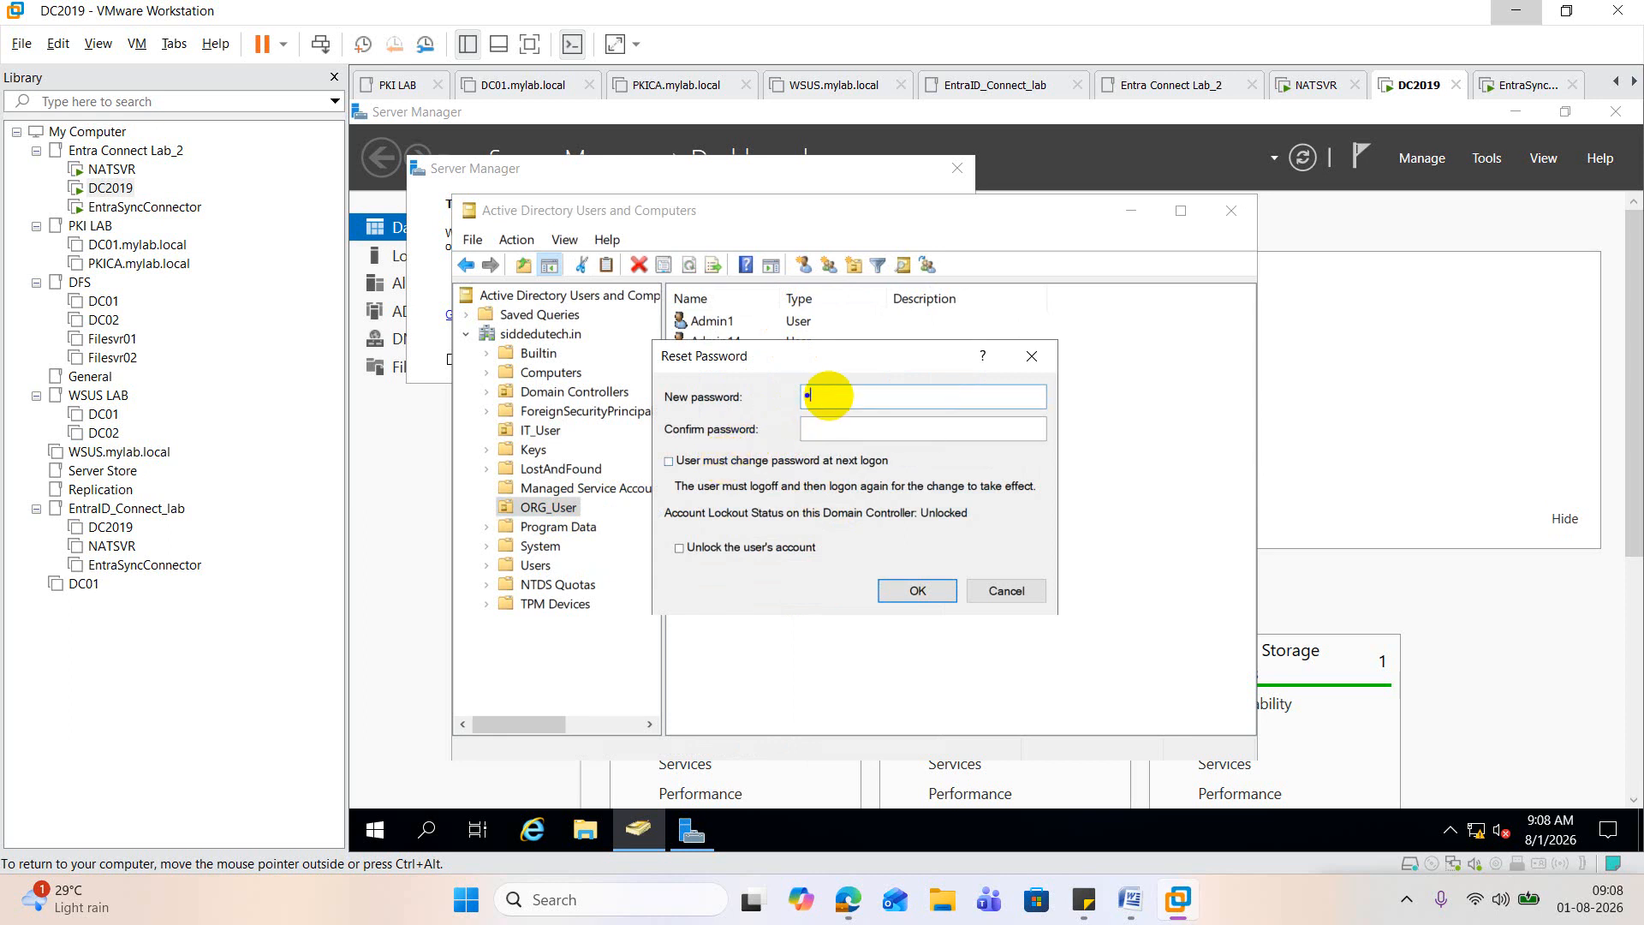
type("****")
key("Tab")
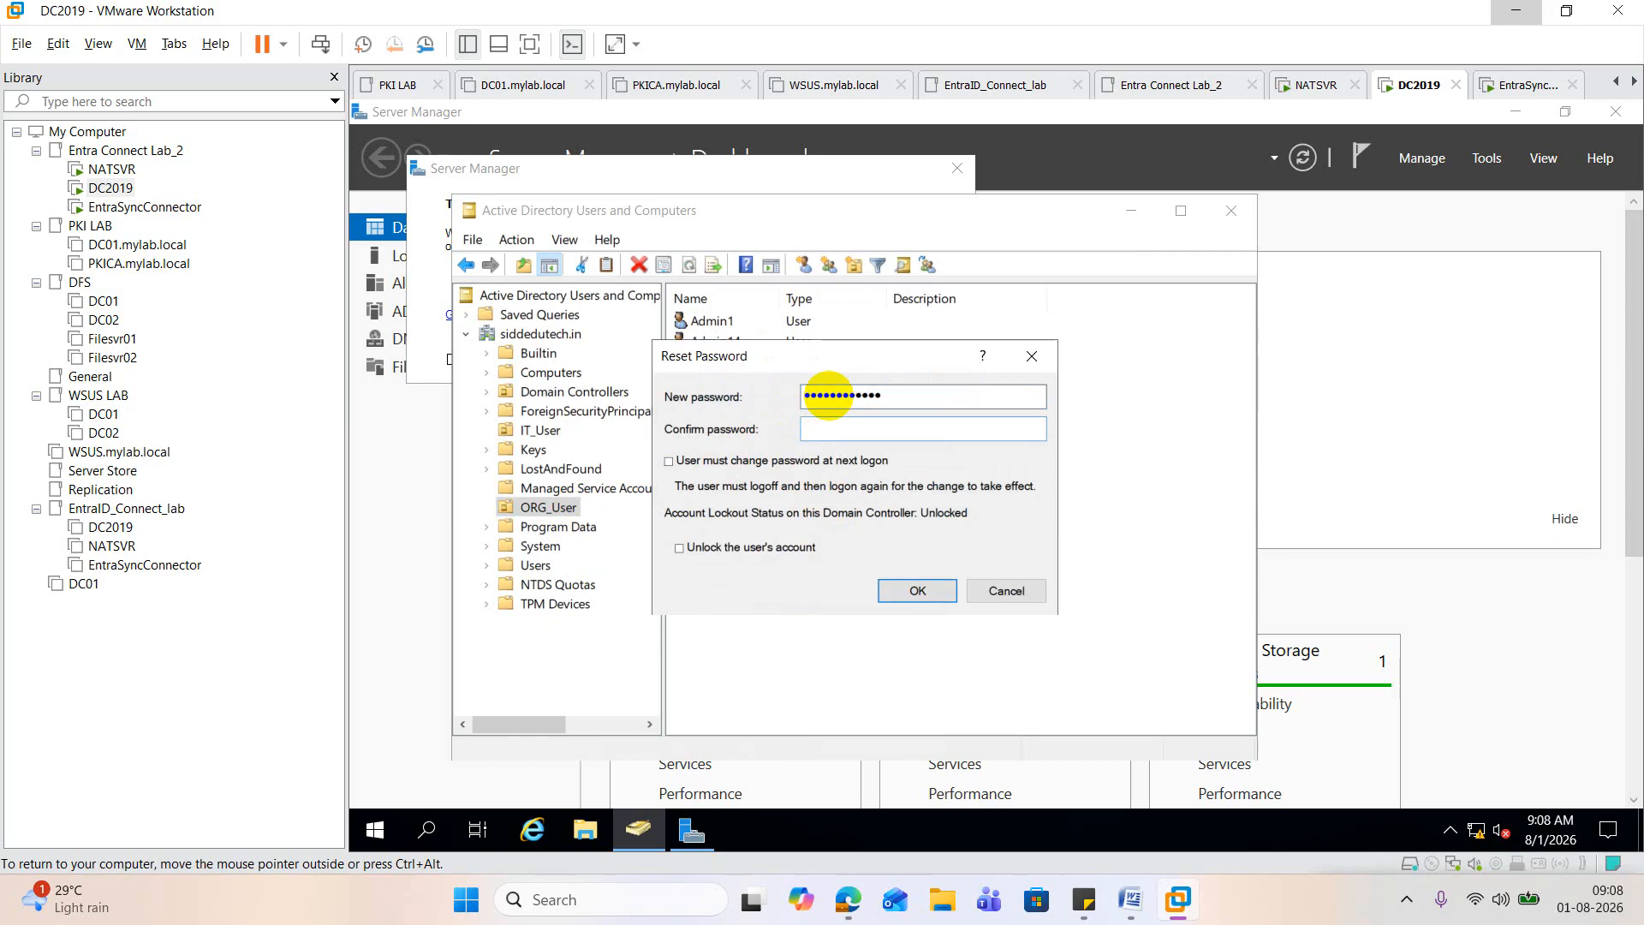
type("************")
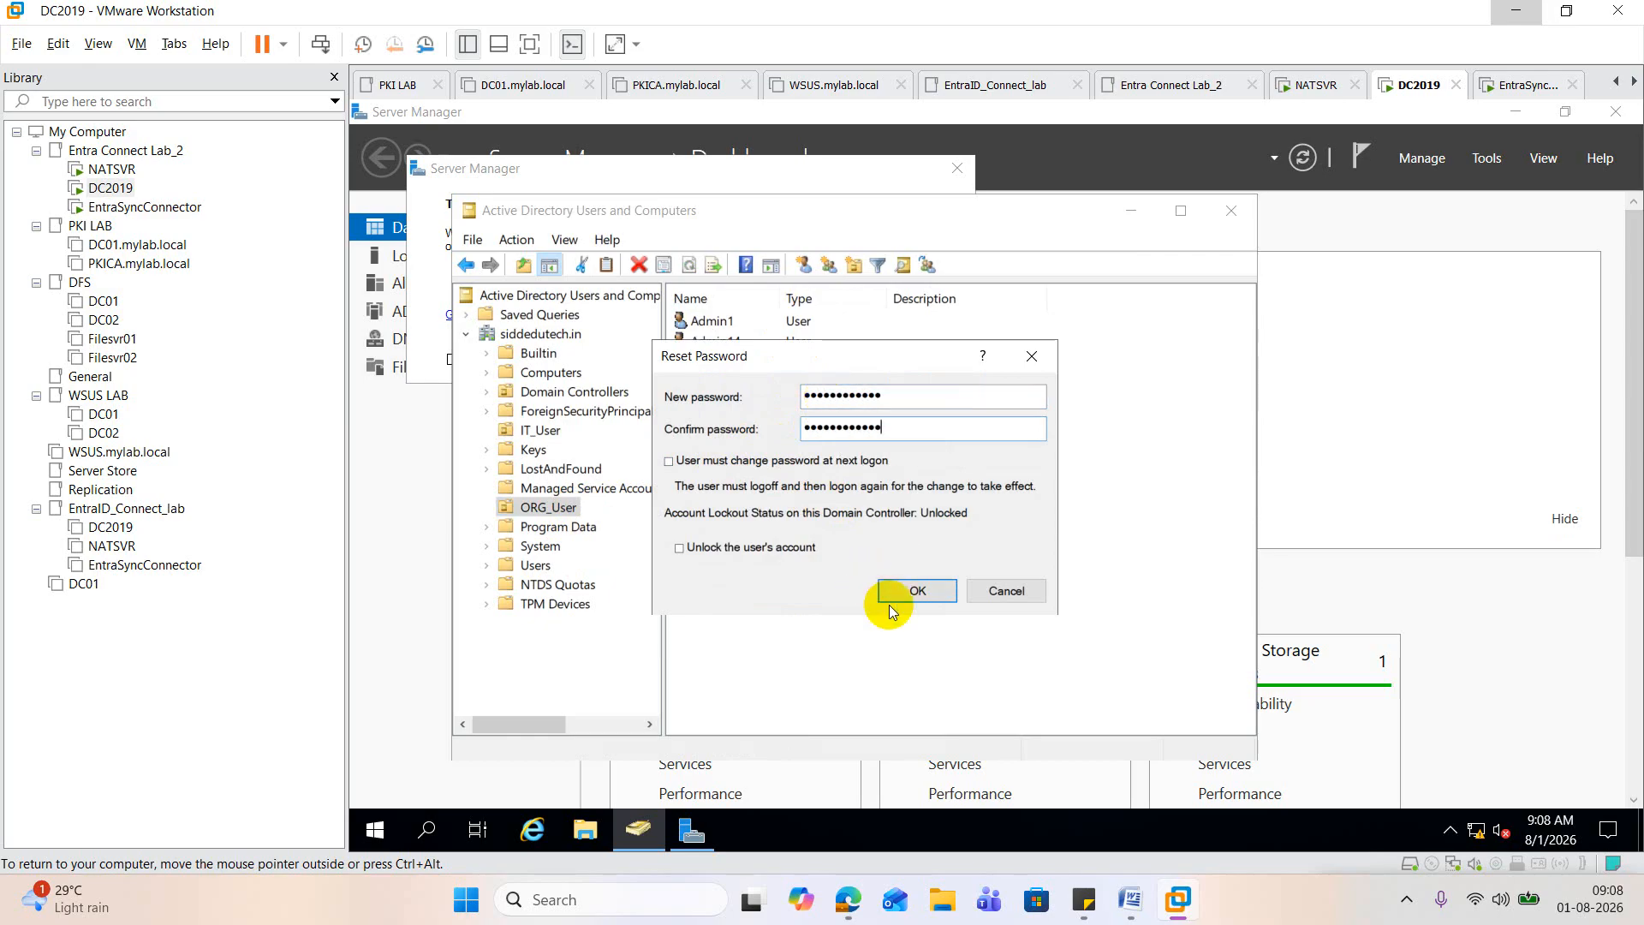
left_click(909, 590)
left_click(1145, 606)
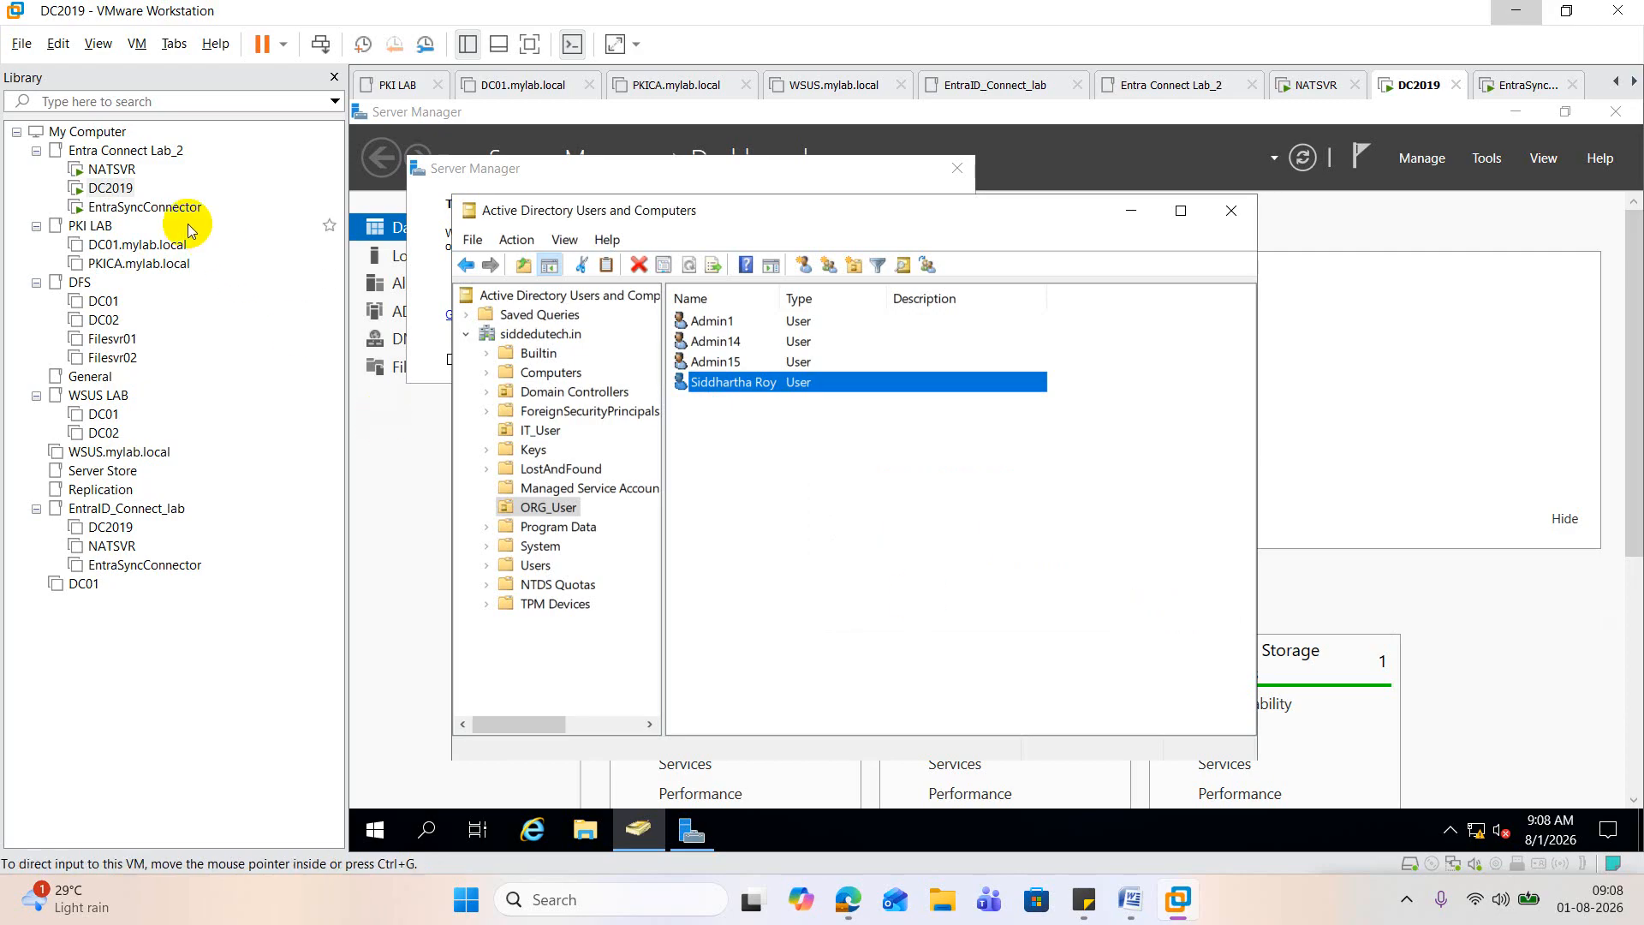
Step: Switch to the EntraSyncConnector virtual machine and start Windows PowerShell with administrator rights
left_click(160, 208)
left_click(512, 346)
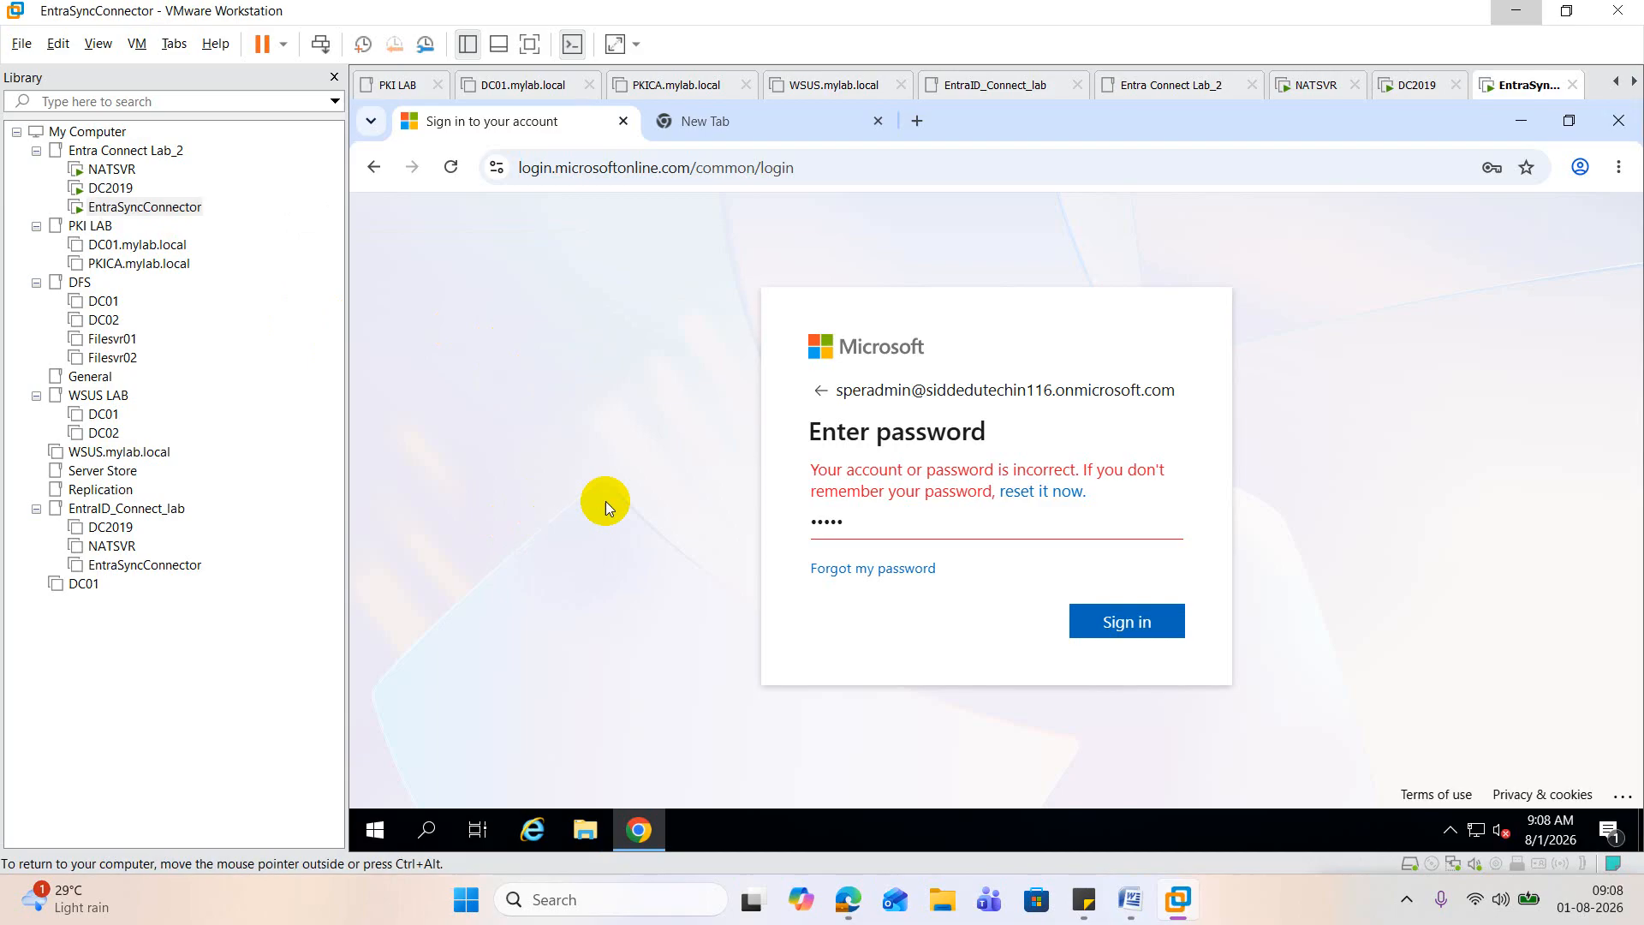
right_click(375, 829)
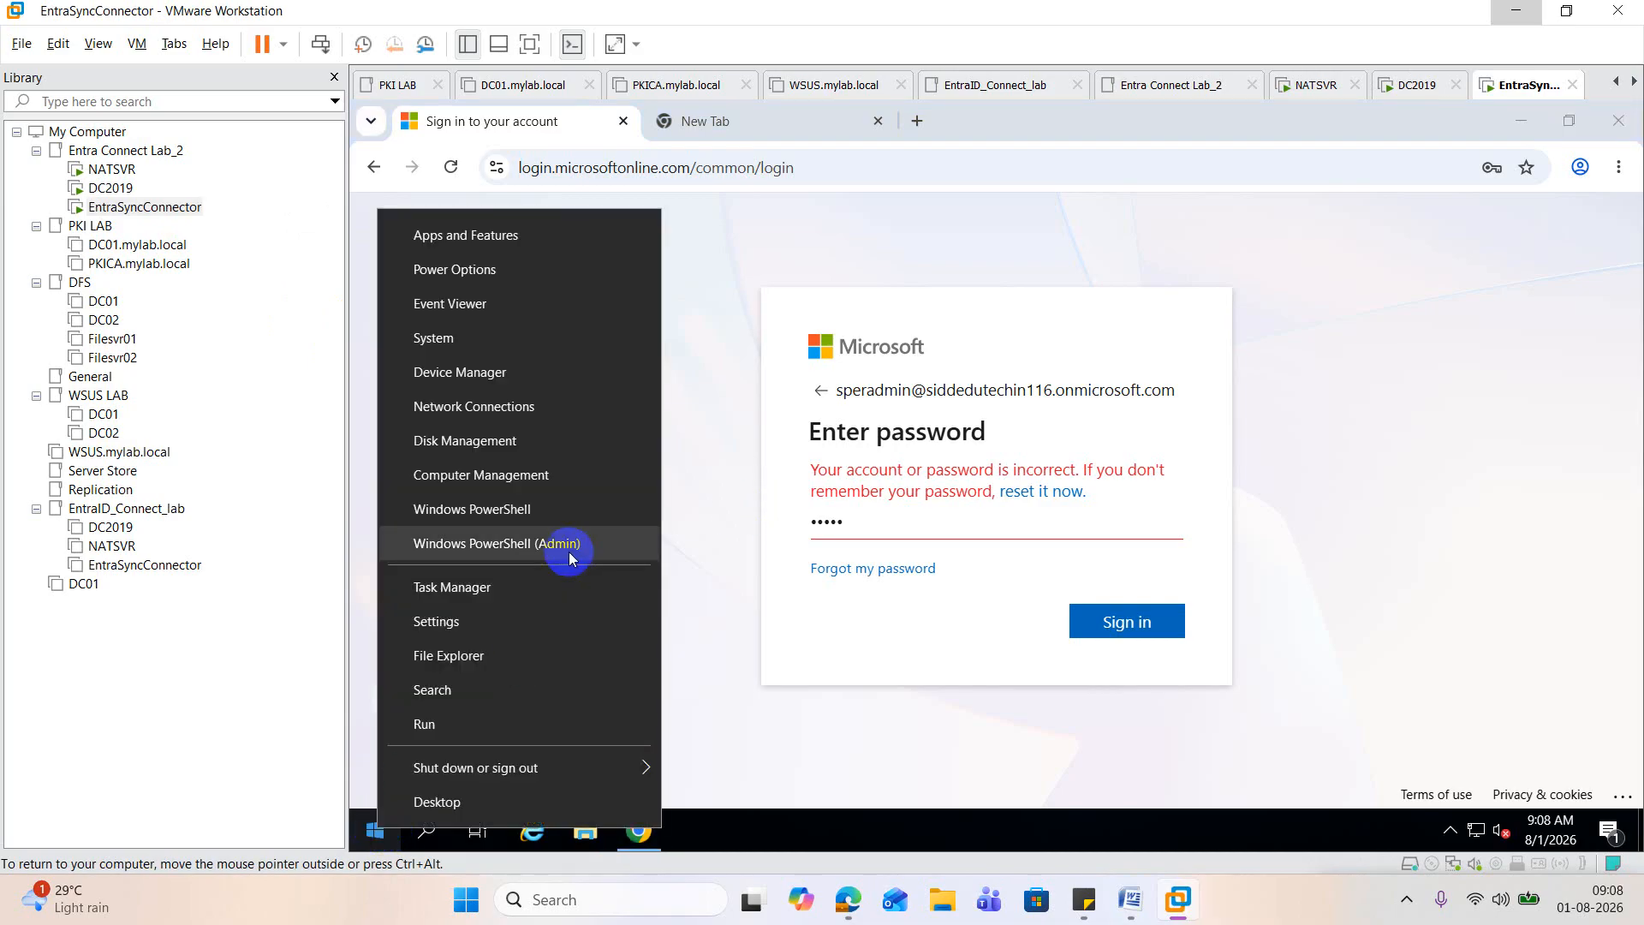
left_click(568, 543)
left_click(880, 591)
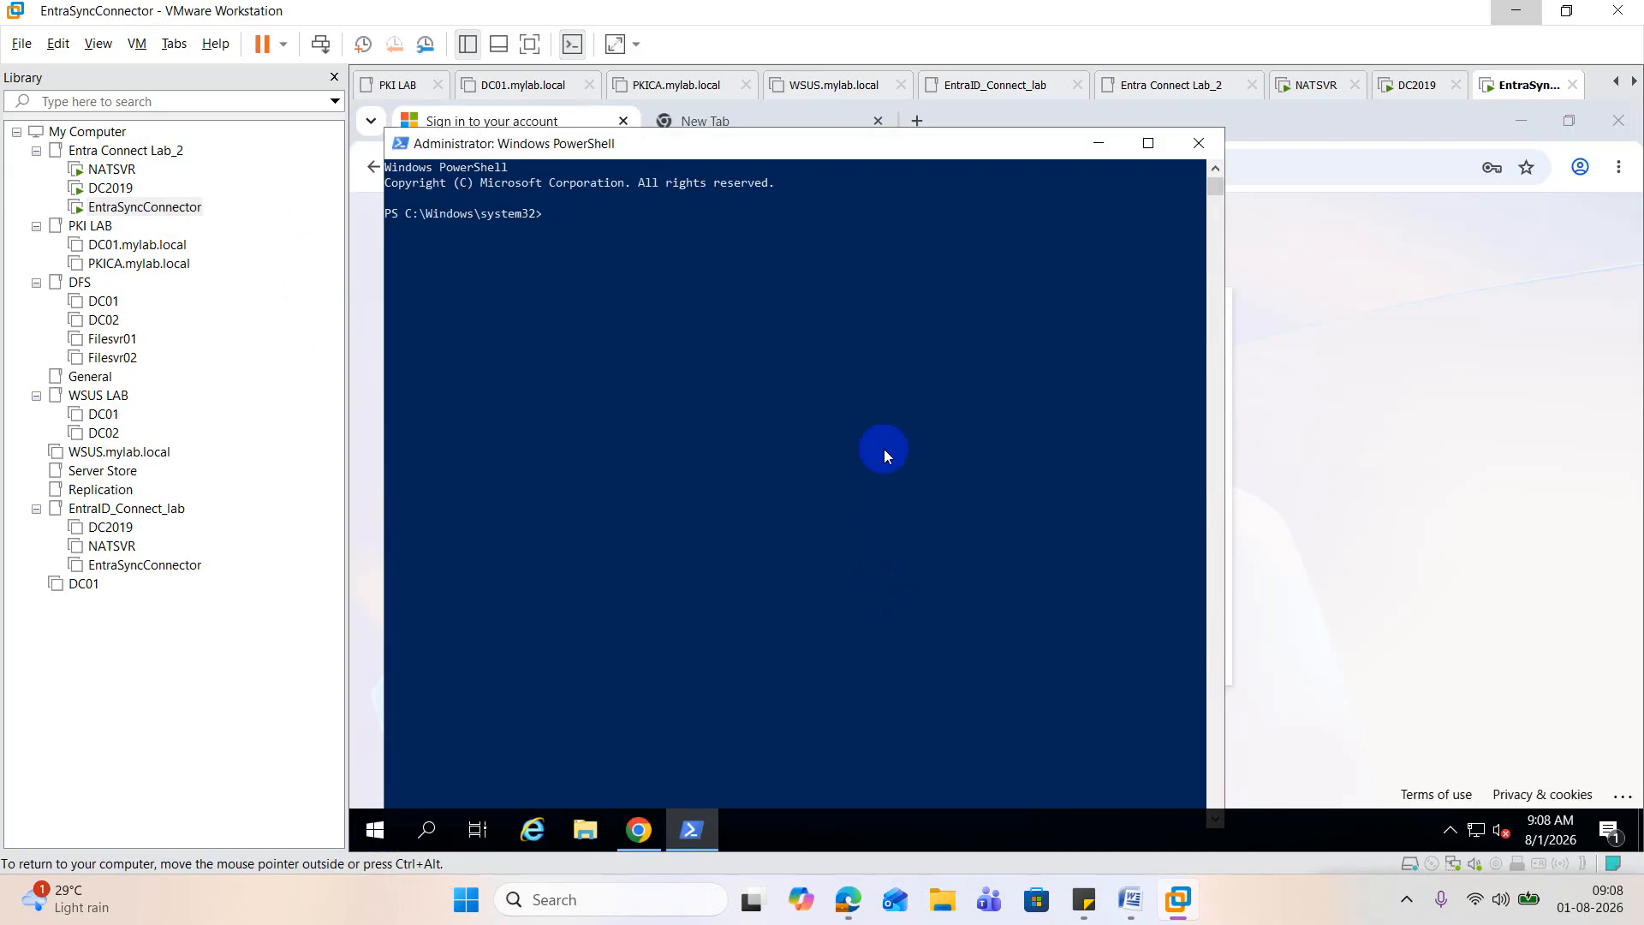
Step: Run Start-ADSyncSyncCycle -PolicyType Initial to start a full directory synchronization, then minimize PowerShell
type("start")
type("-a")
type("dsy")
type("nccyn")
key("BackSpace")
key("BackSpace")
type("sync")
key("Tab")
type("-po")
key("Tab")
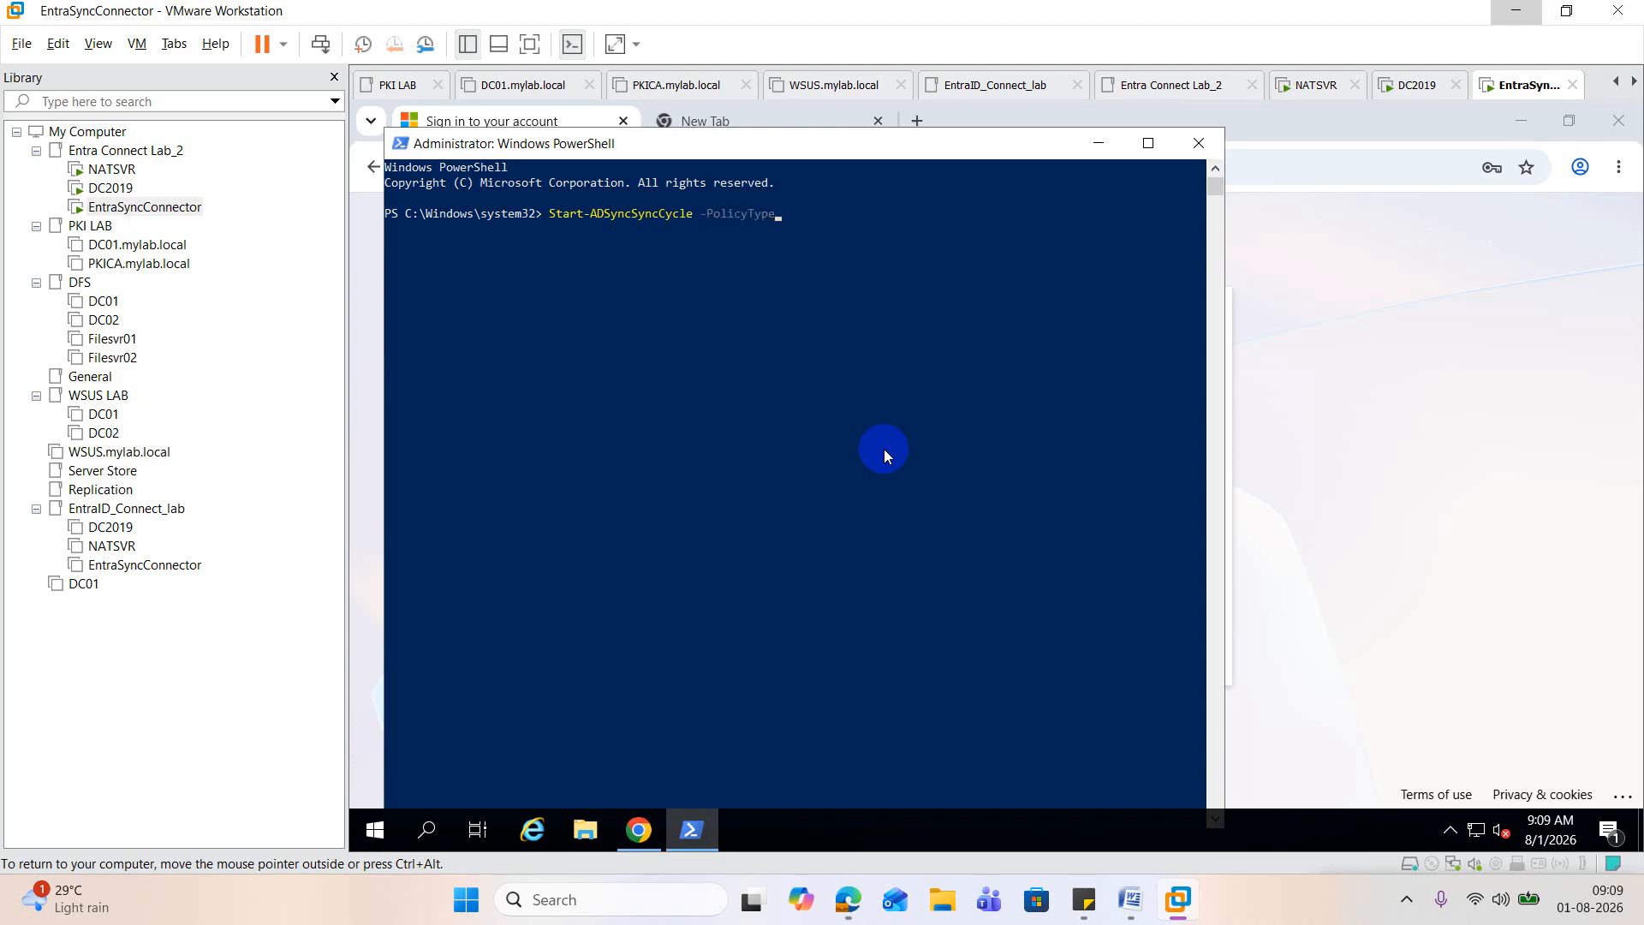
type("-Poli")
key("Tab")
key("BackSpace")
key("BackSpace")
key("BackSpace")
key("BackSpace")
key("BackSpace")
key("BackSpace")
key("BackSpace")
key("BackSpace")
key("BackSpace")
key("BackSpace")
key("BackSpace")
key("BackSpace")
key("BackSpace")
key("BackSpace")
type("Initial")
key("Return")
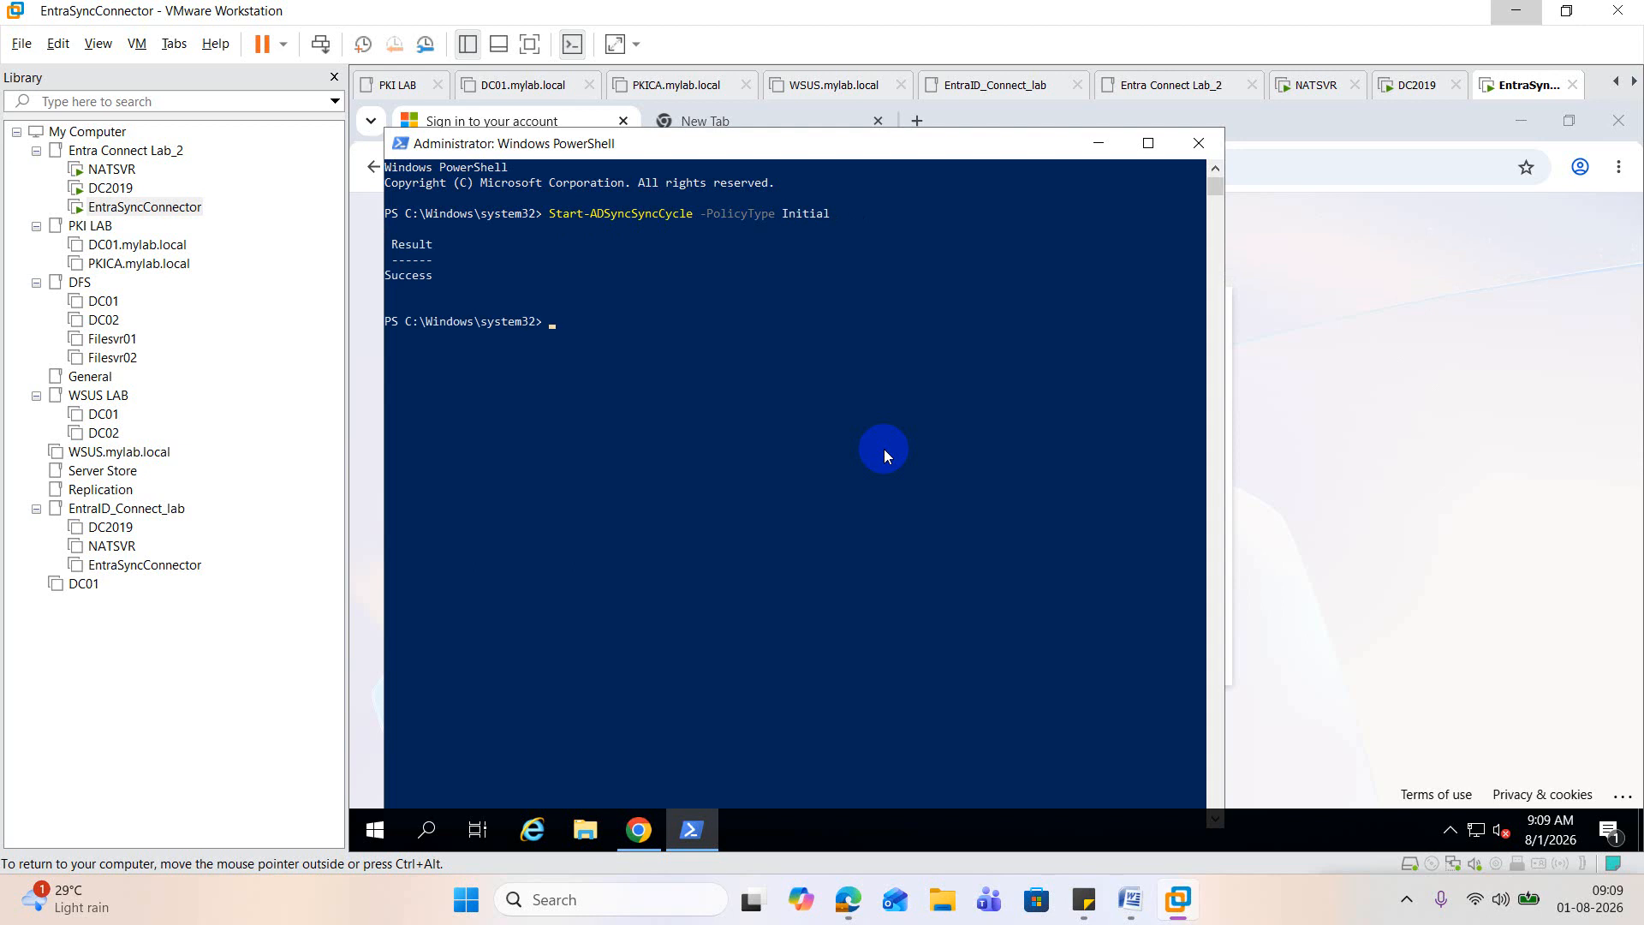
left_click(1097, 150)
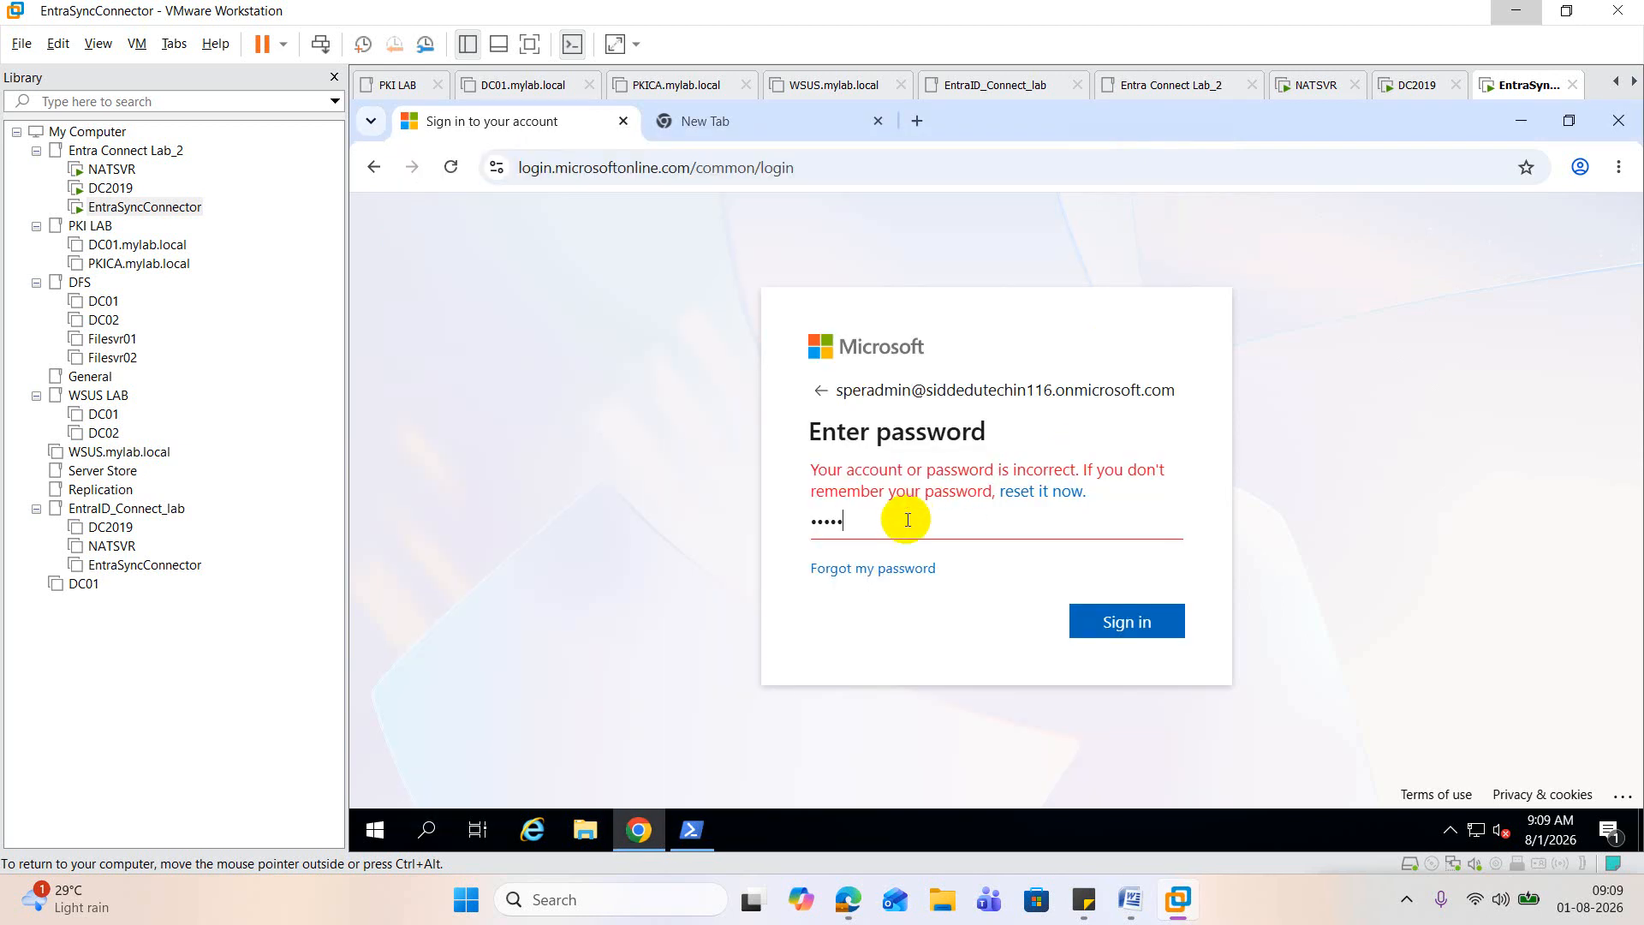
Step: Go back to the username page of the Microsoft sign-in and replace Superadmin's alias with the other user's alias, keeping the domain
left_click_drag(905, 528, 648, 532)
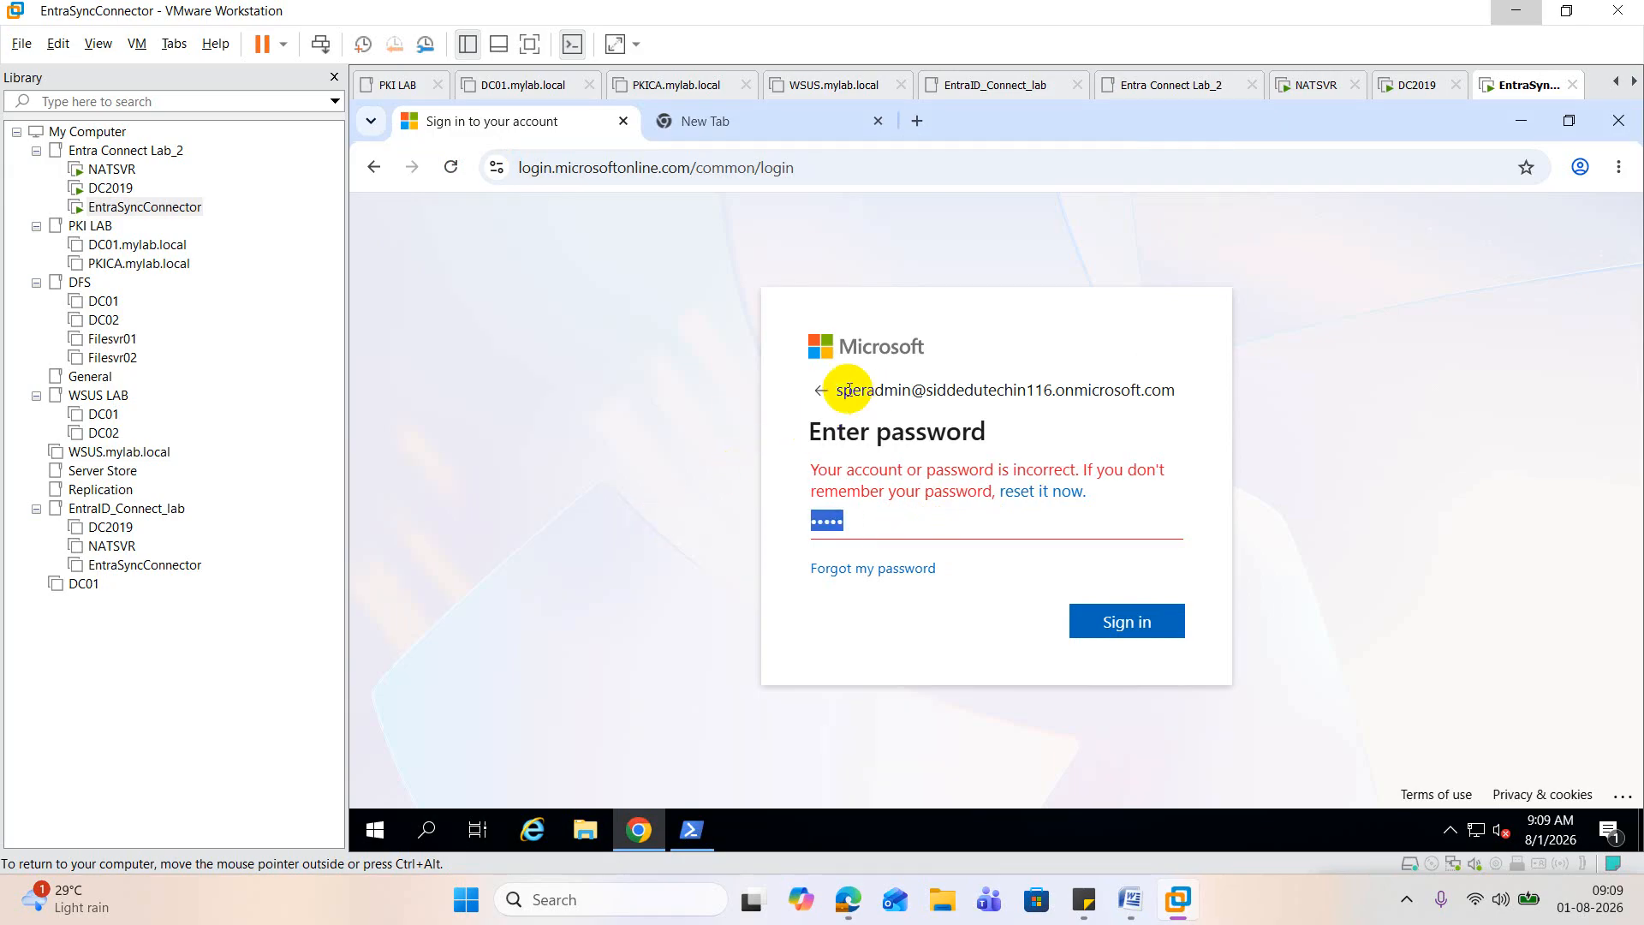
left_click(821, 391)
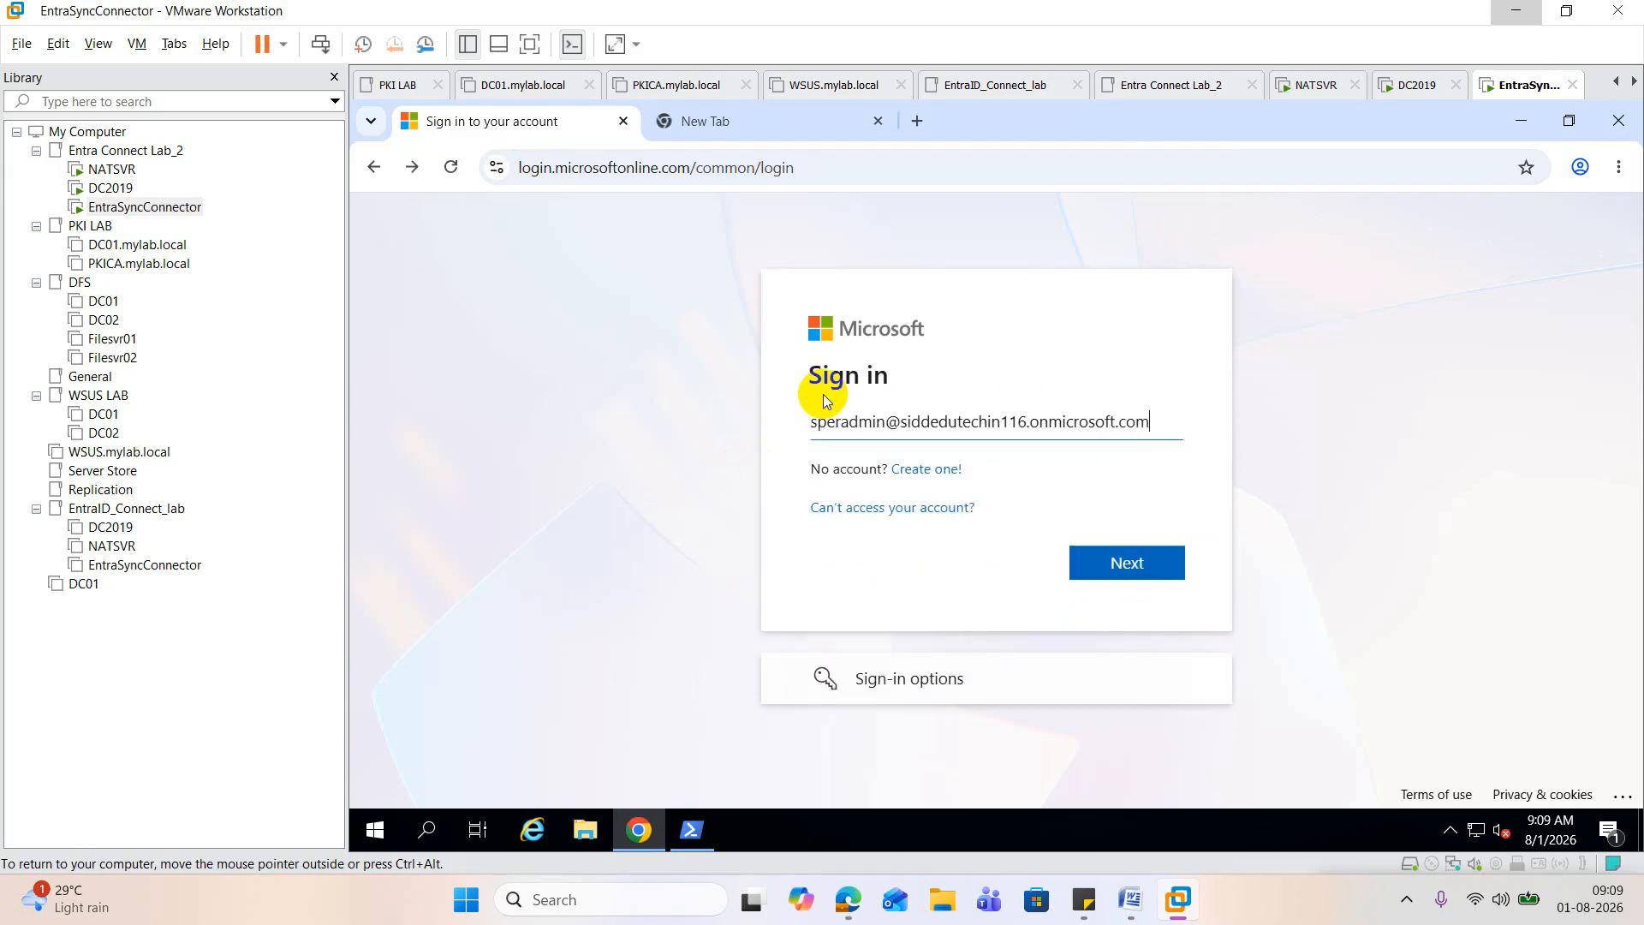
left_click(885, 421)
left_click_drag(885, 422, 771, 430)
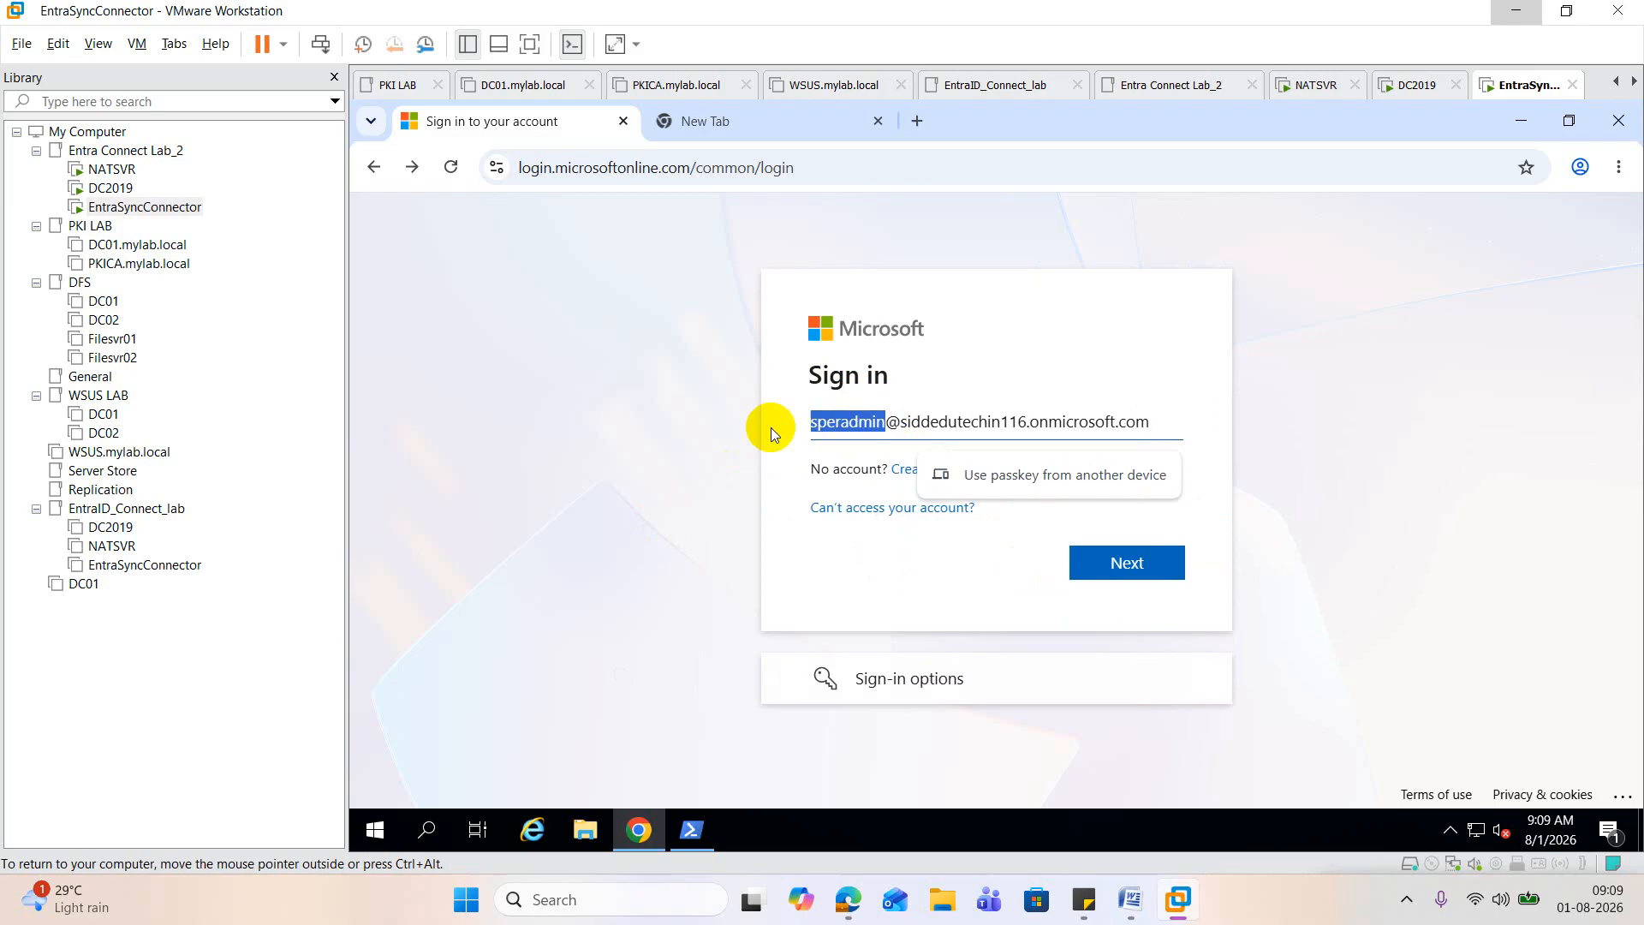
type("siddr")
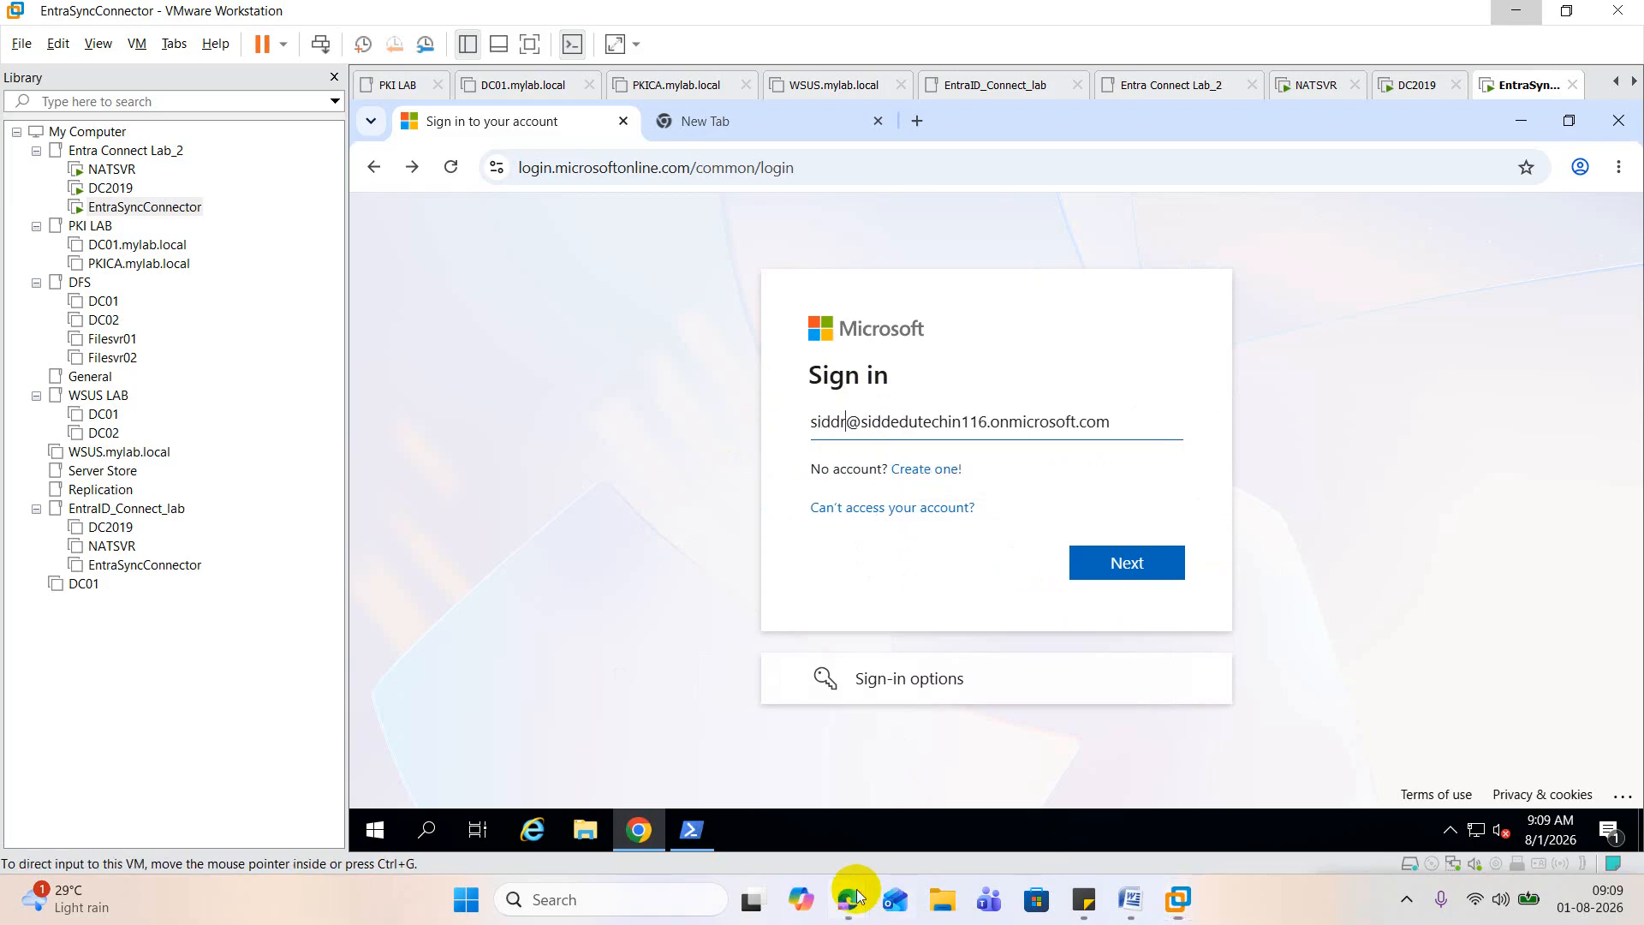
Step: Switch to the Microsoft 365 admin center, open the details of the licensed user listed just above Superadmin, and copy that user's username
mouse_move(849, 897)
left_click(474, 791)
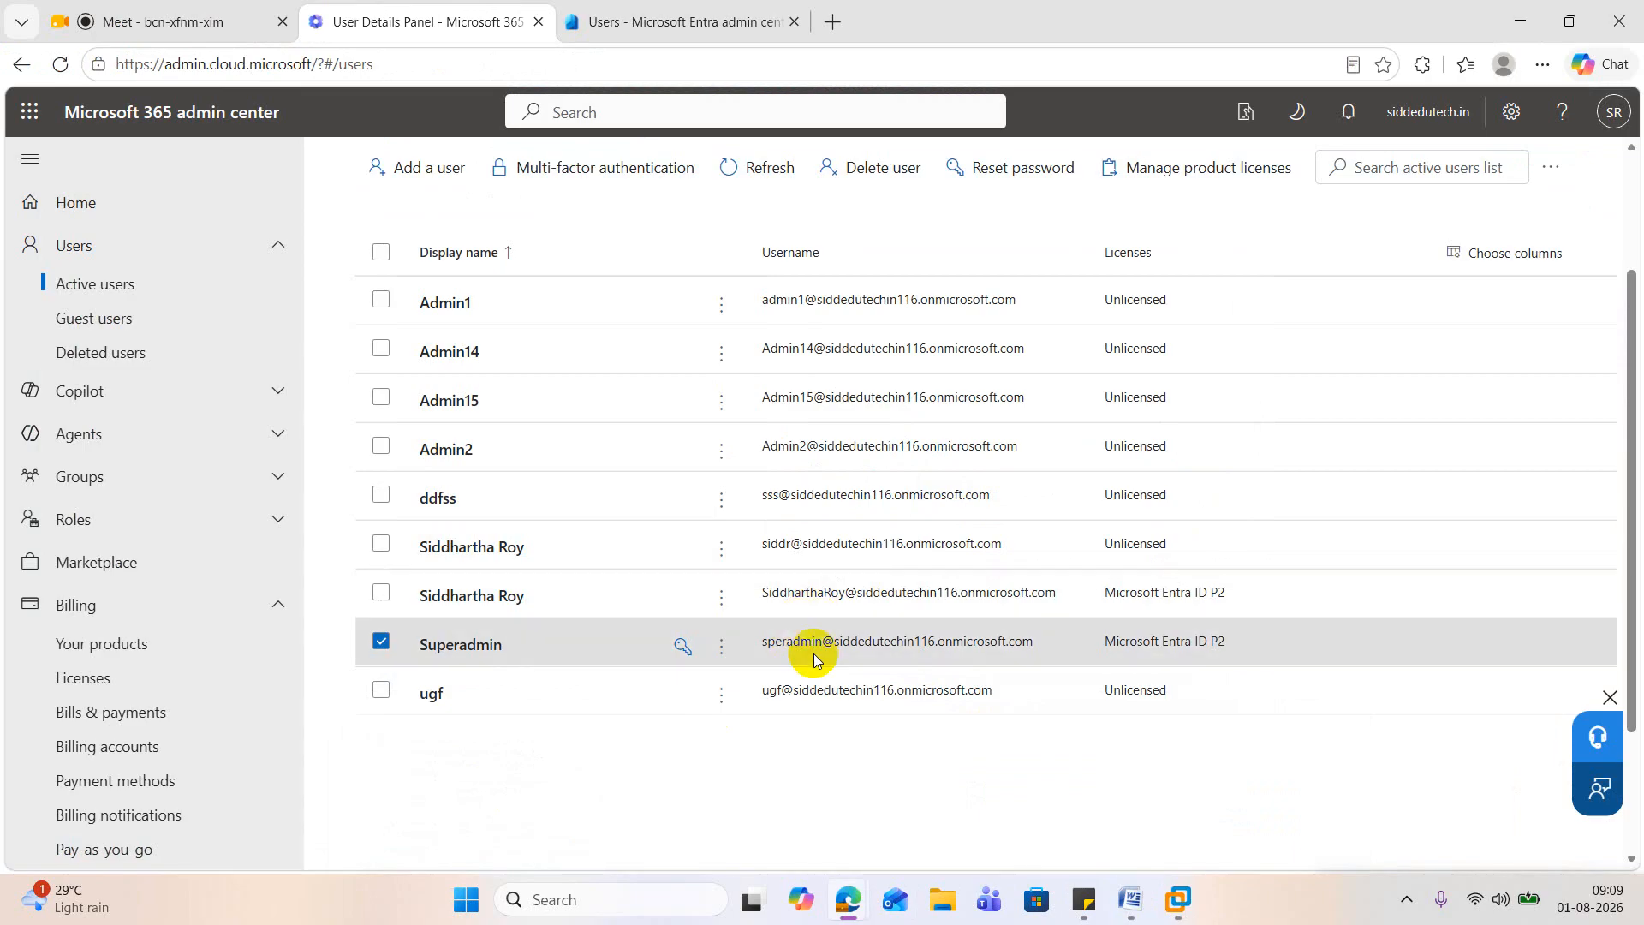
scroll(906, 726, "up", 1)
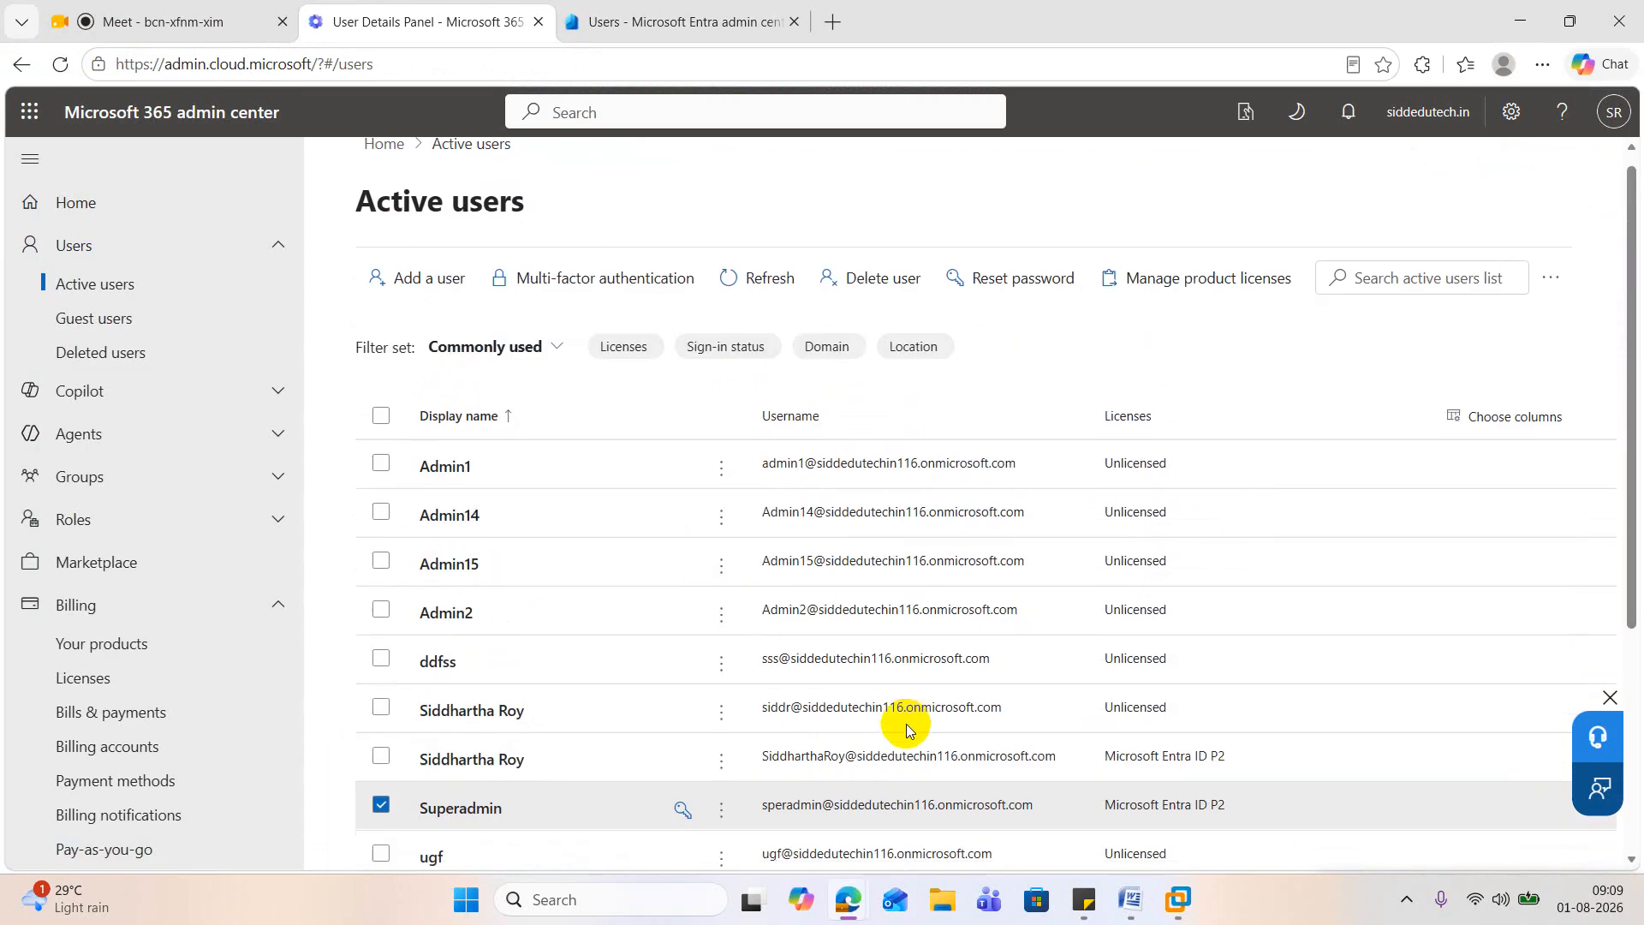
scroll(914, 693, "down", 3)
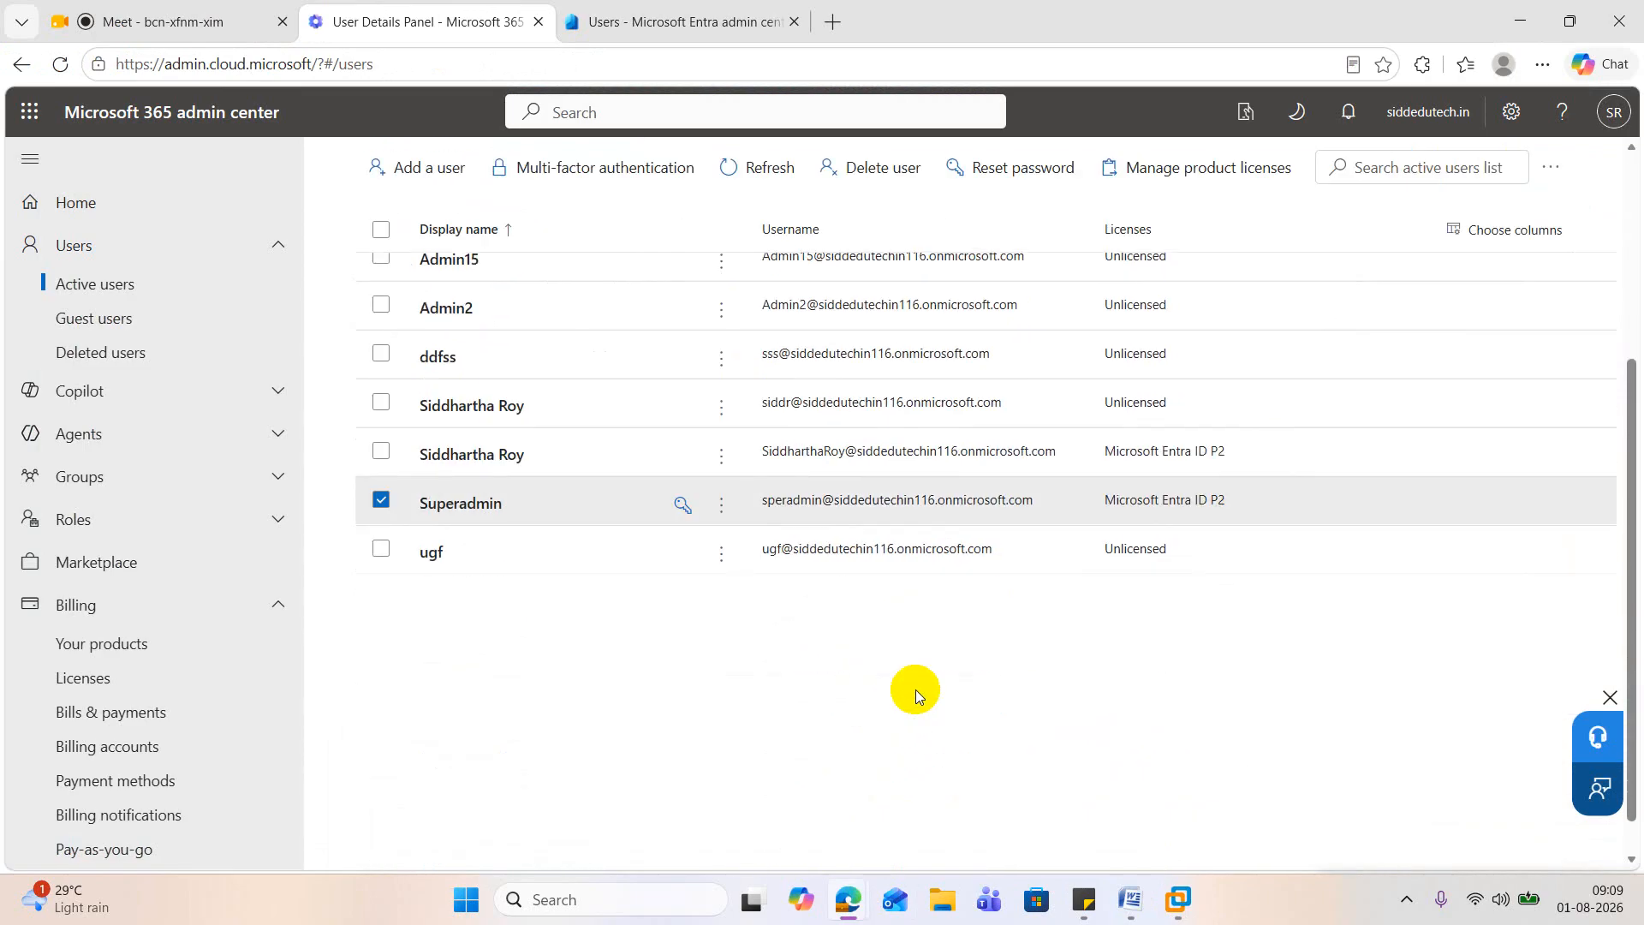
left_click(793, 450)
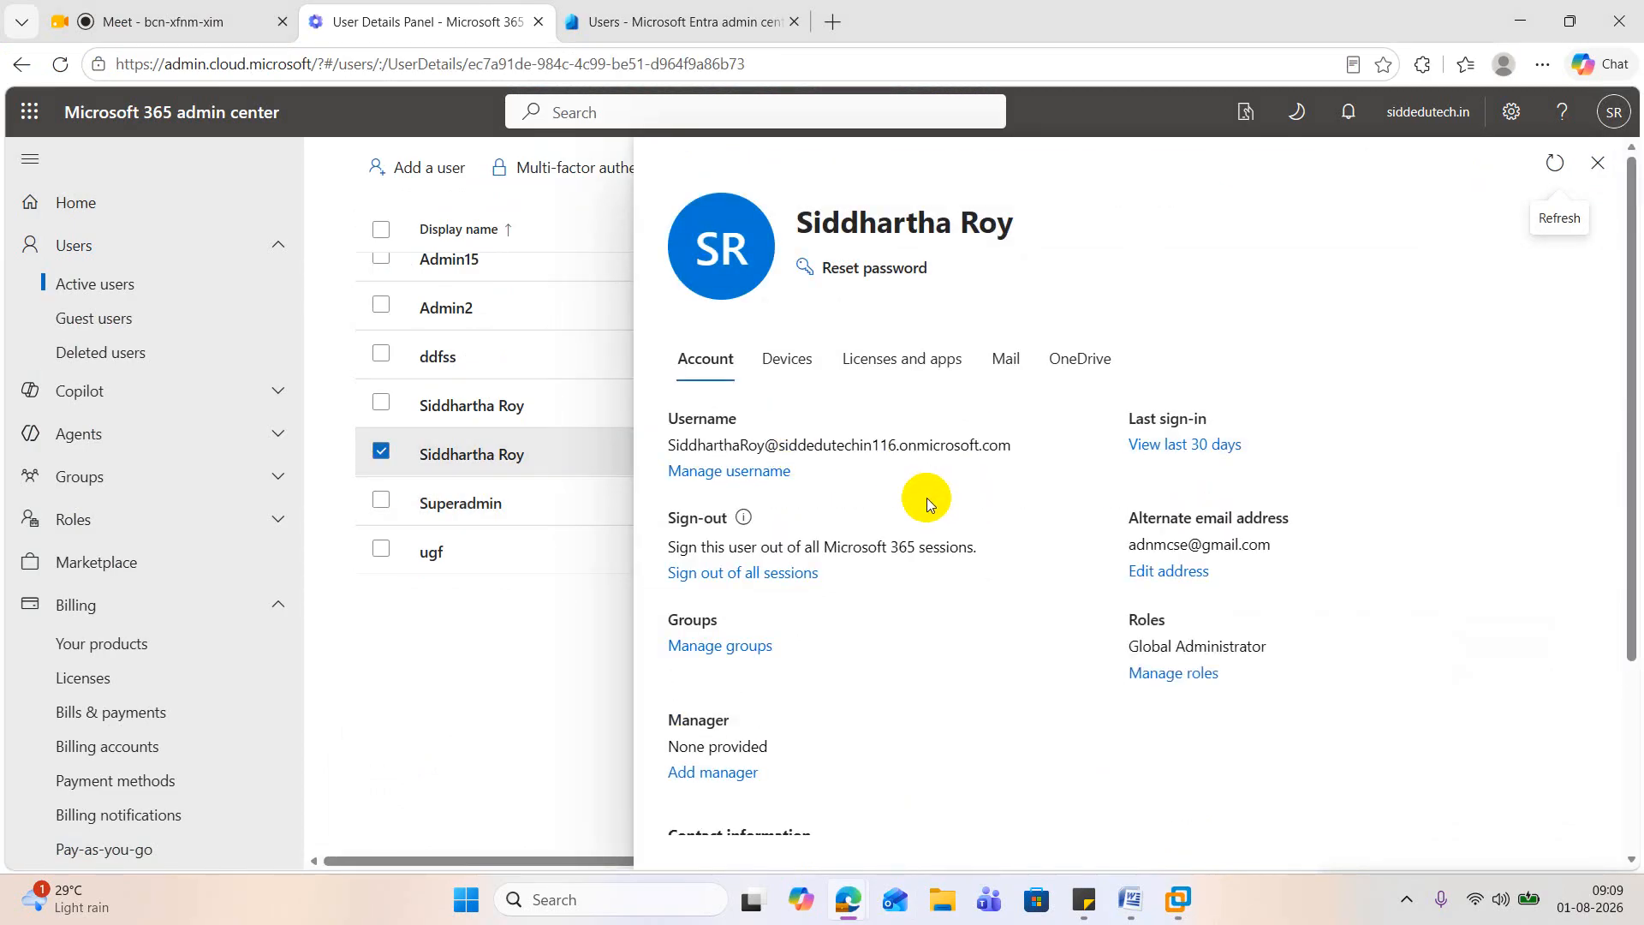
left_click_drag(669, 447, 1010, 445)
key("ctrl+c")
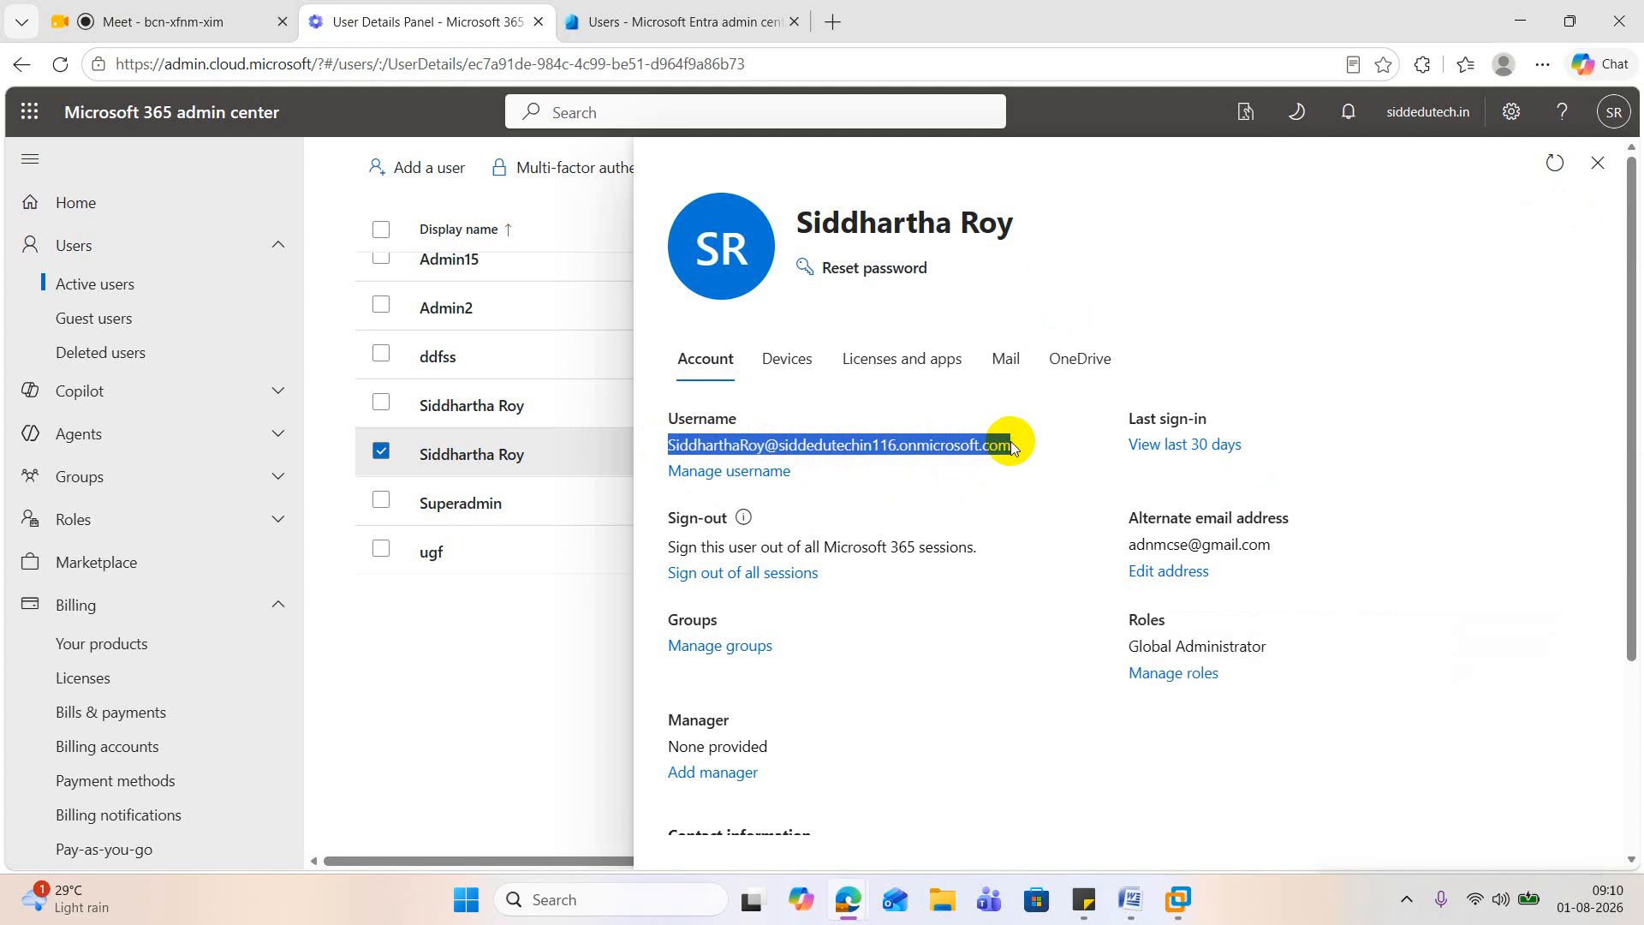
Step: Return to the Microsoft sign-in page in the EntraSyncConnector virtual machine and replace the entered username with the copied one
left_click(1517, 22)
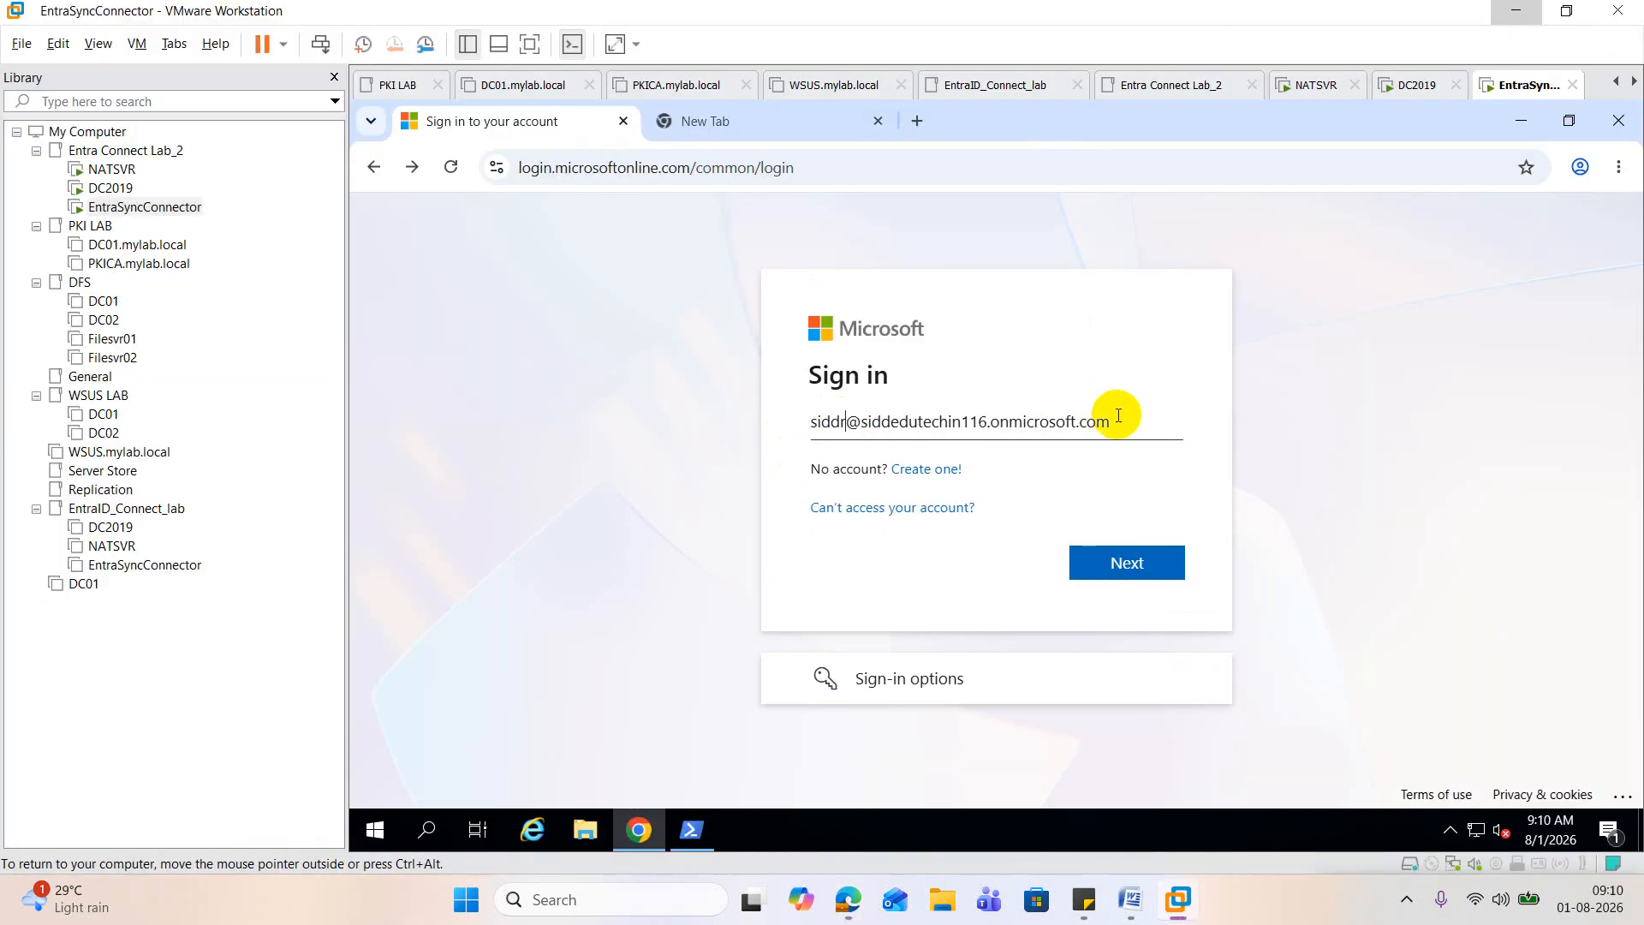
left_click_drag(1108, 421, 681, 418)
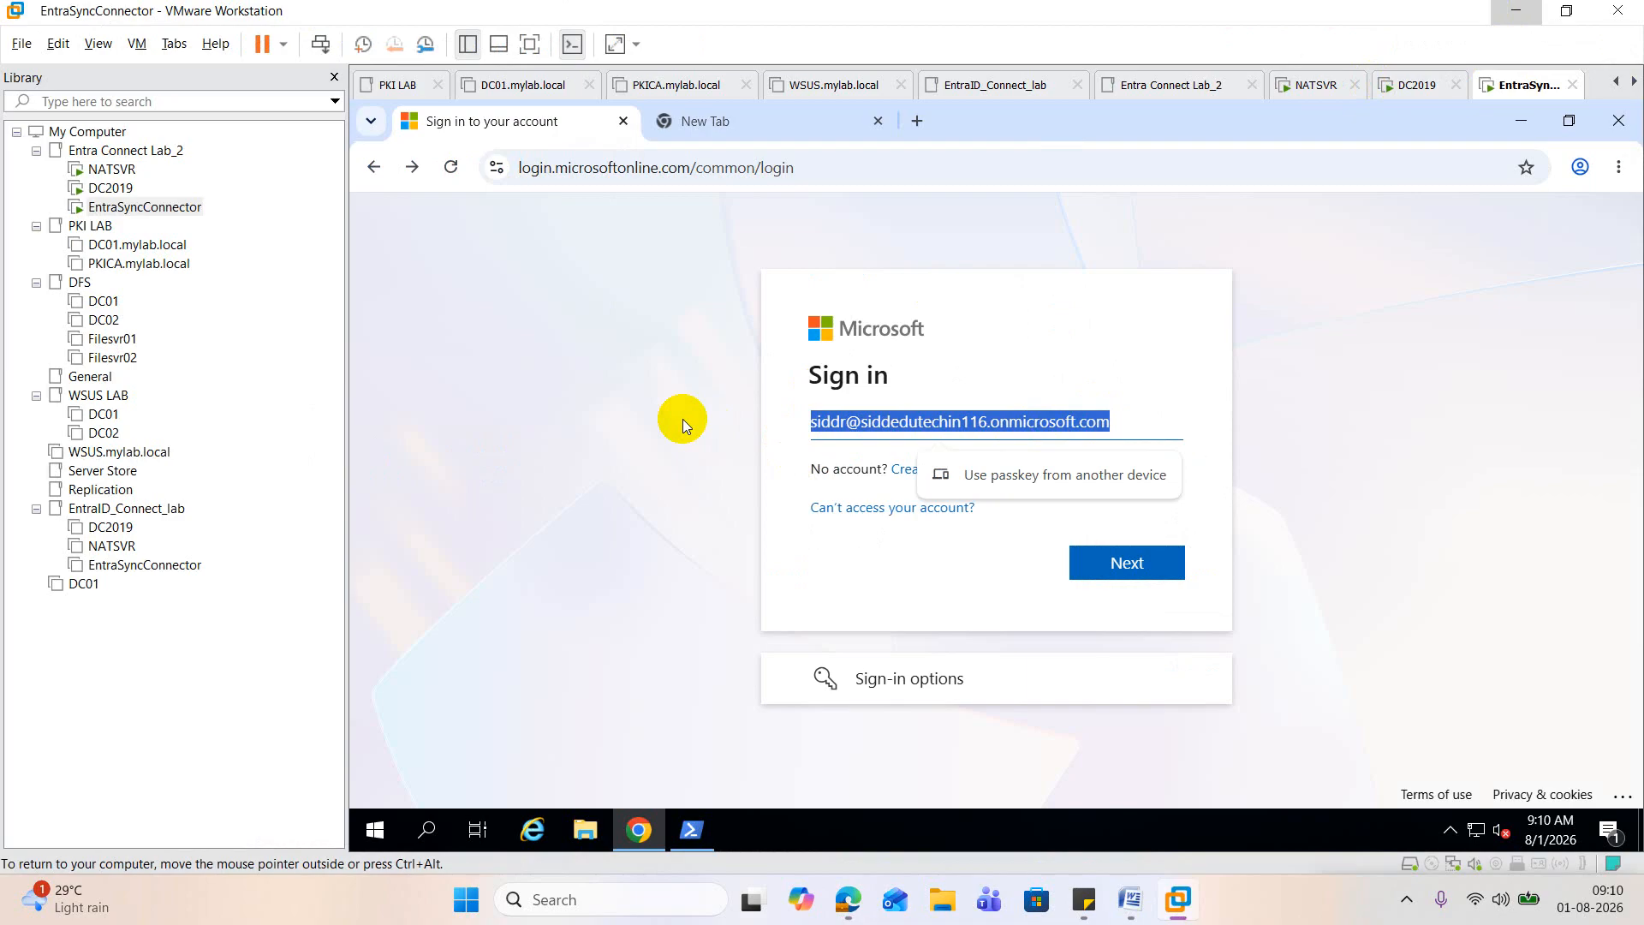
key("ctrl+v")
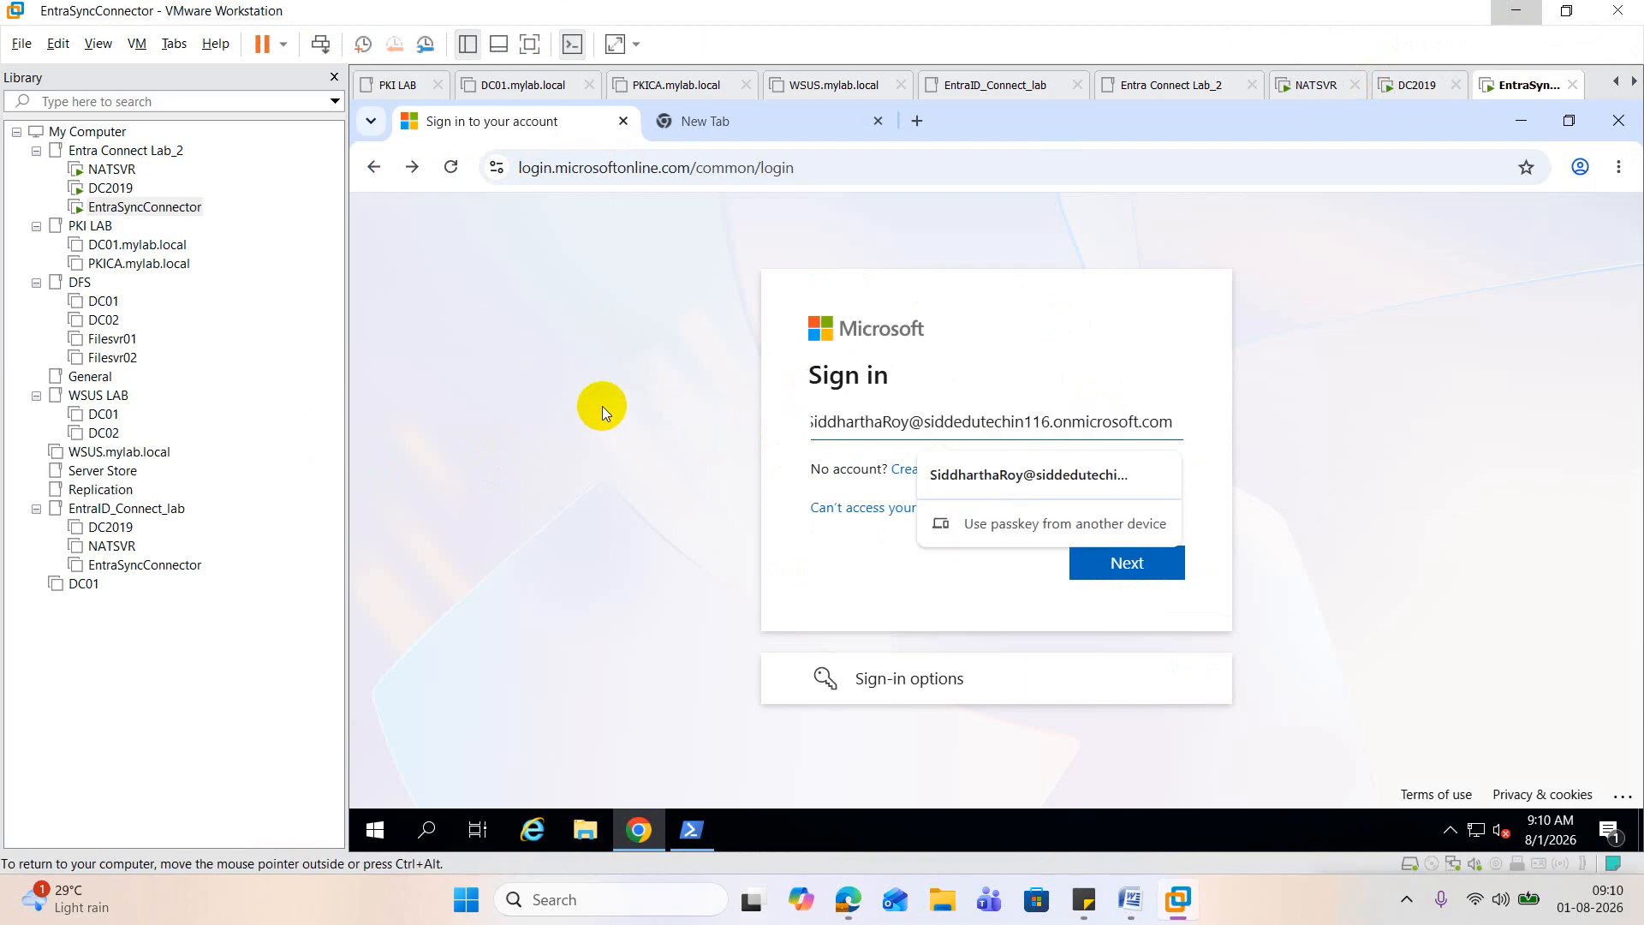
Step: Switch to the DC2019 virtual machine, check the account logon name of the last user in ORG_User, and view the users in IT_User
left_click(111, 188)
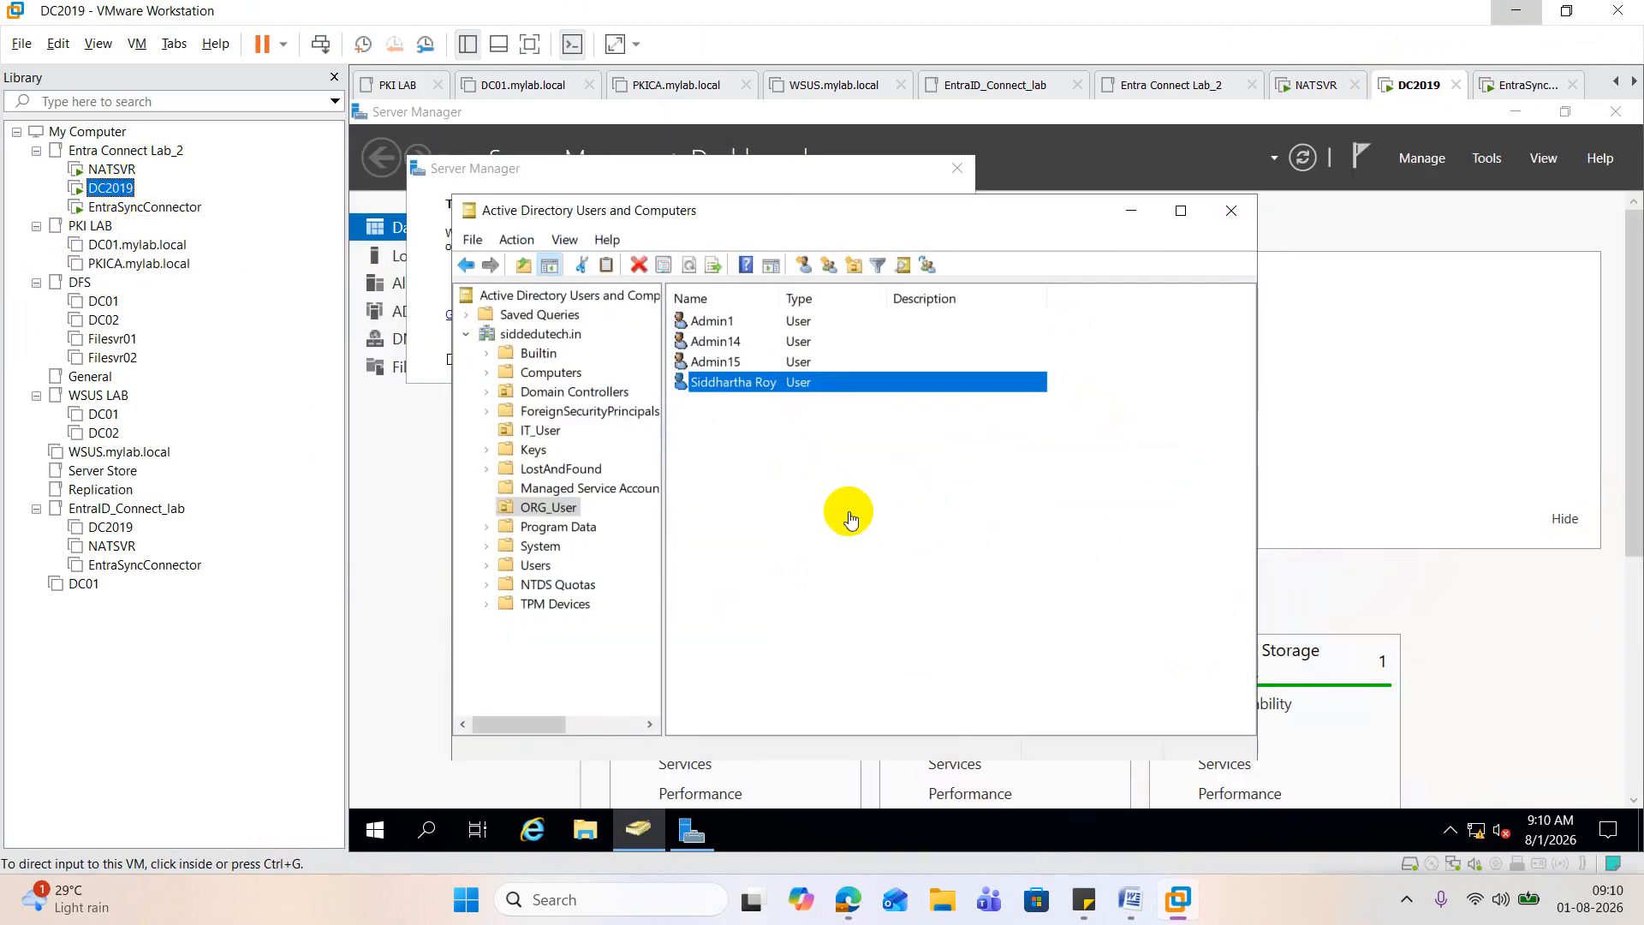
double_click(758, 391)
left_click(867, 291)
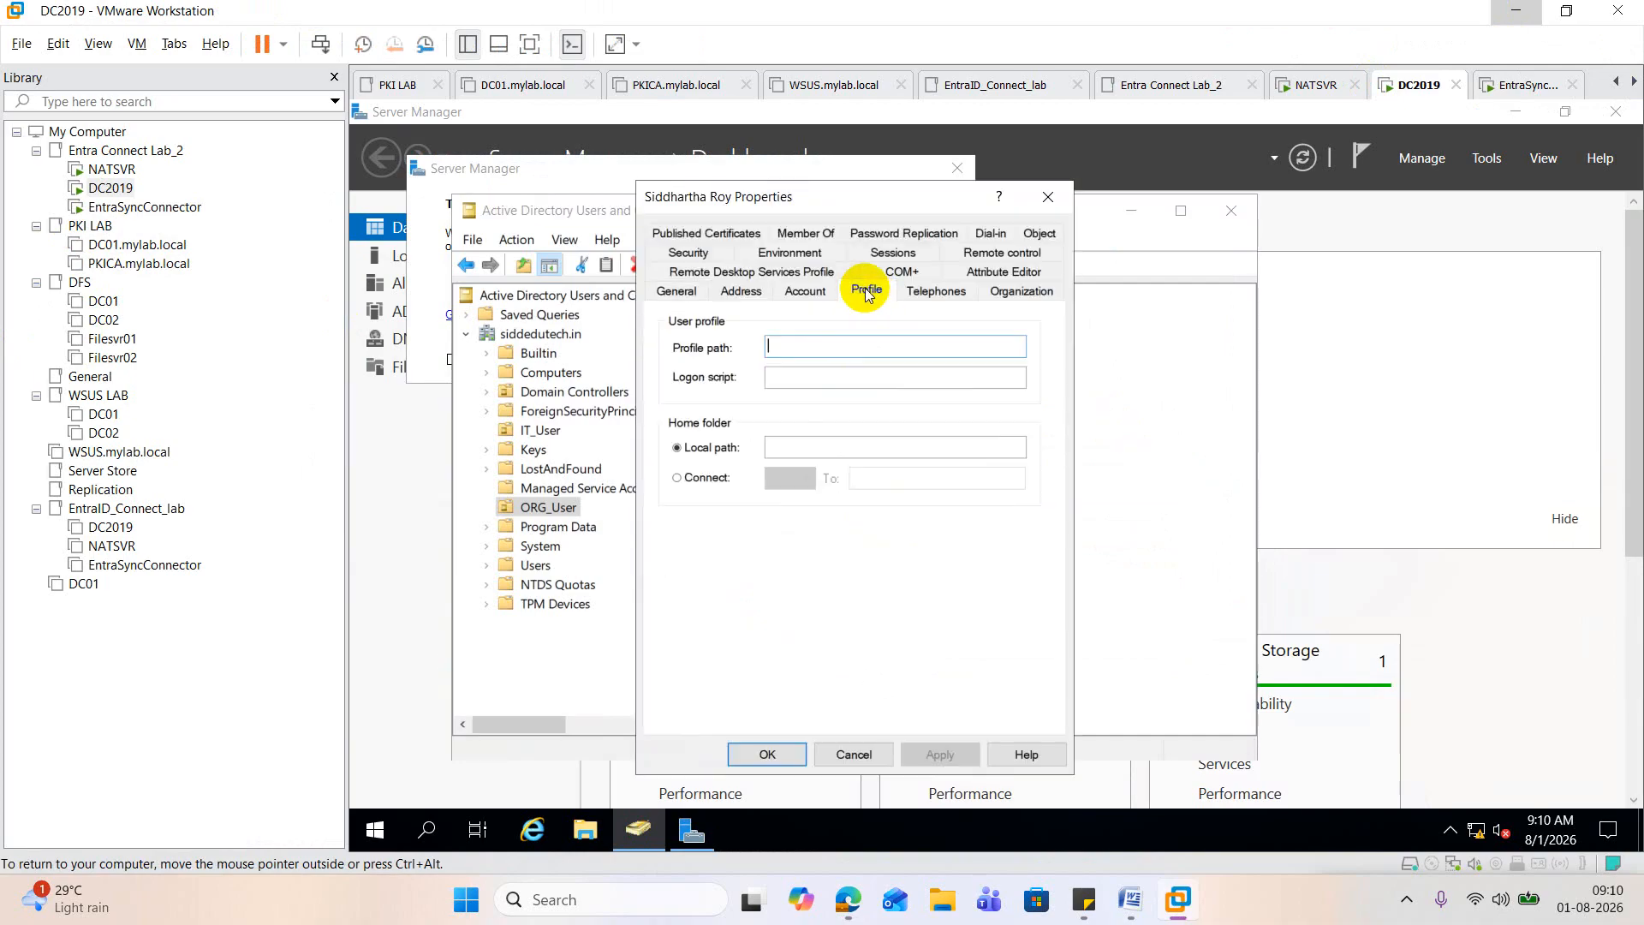
left_click(803, 291)
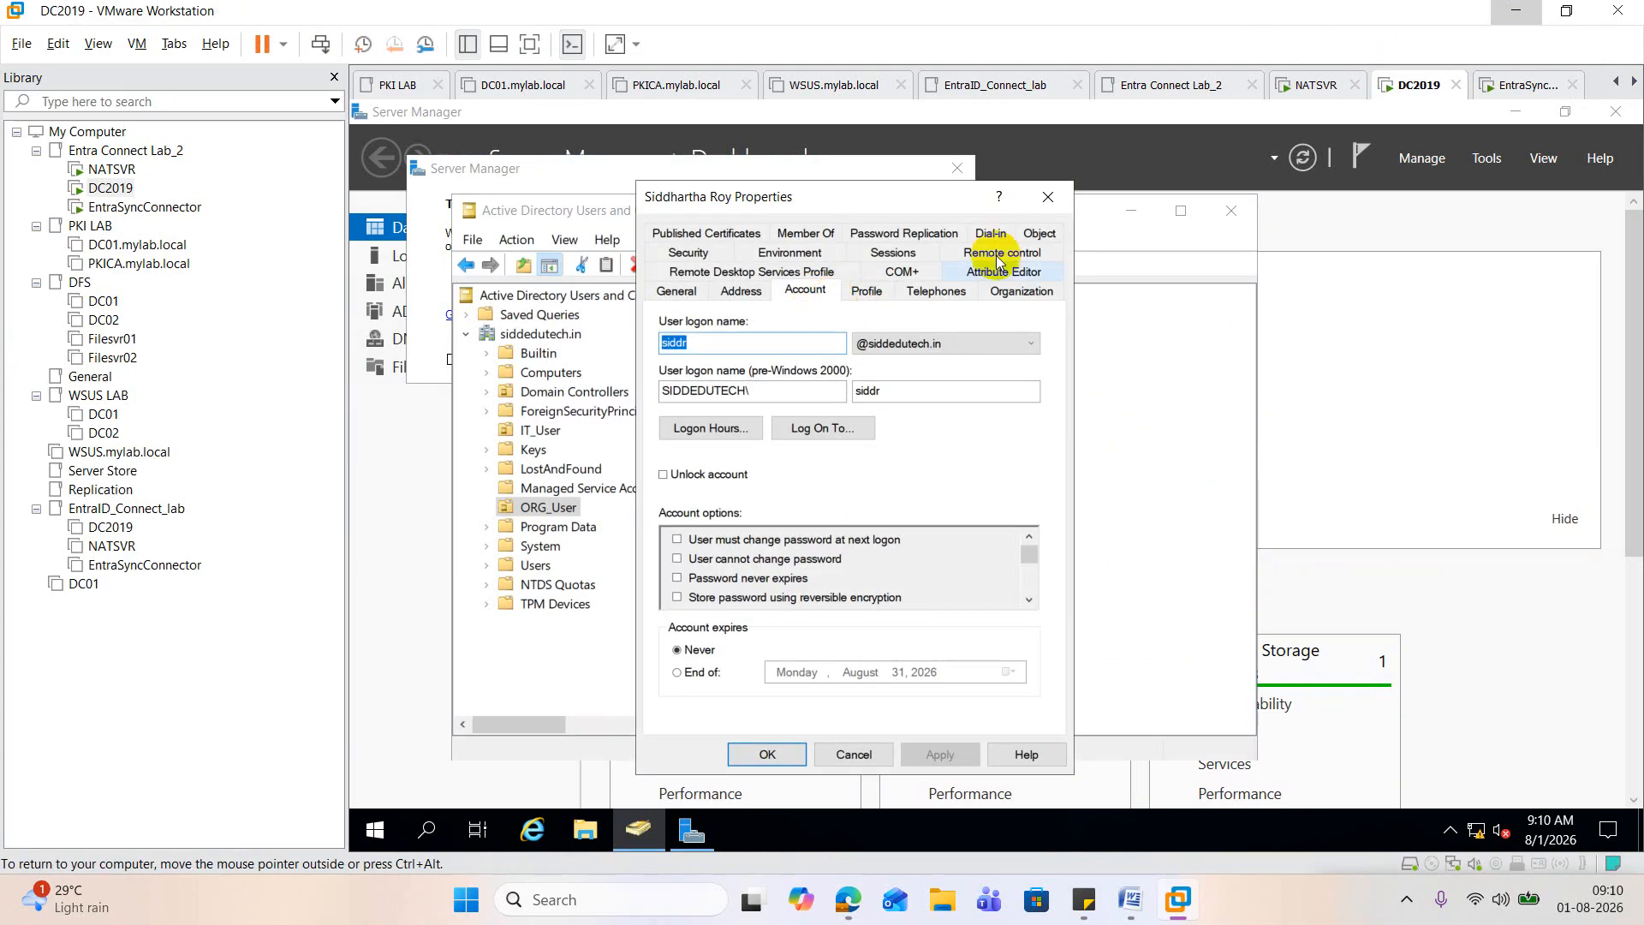
left_click(1048, 198)
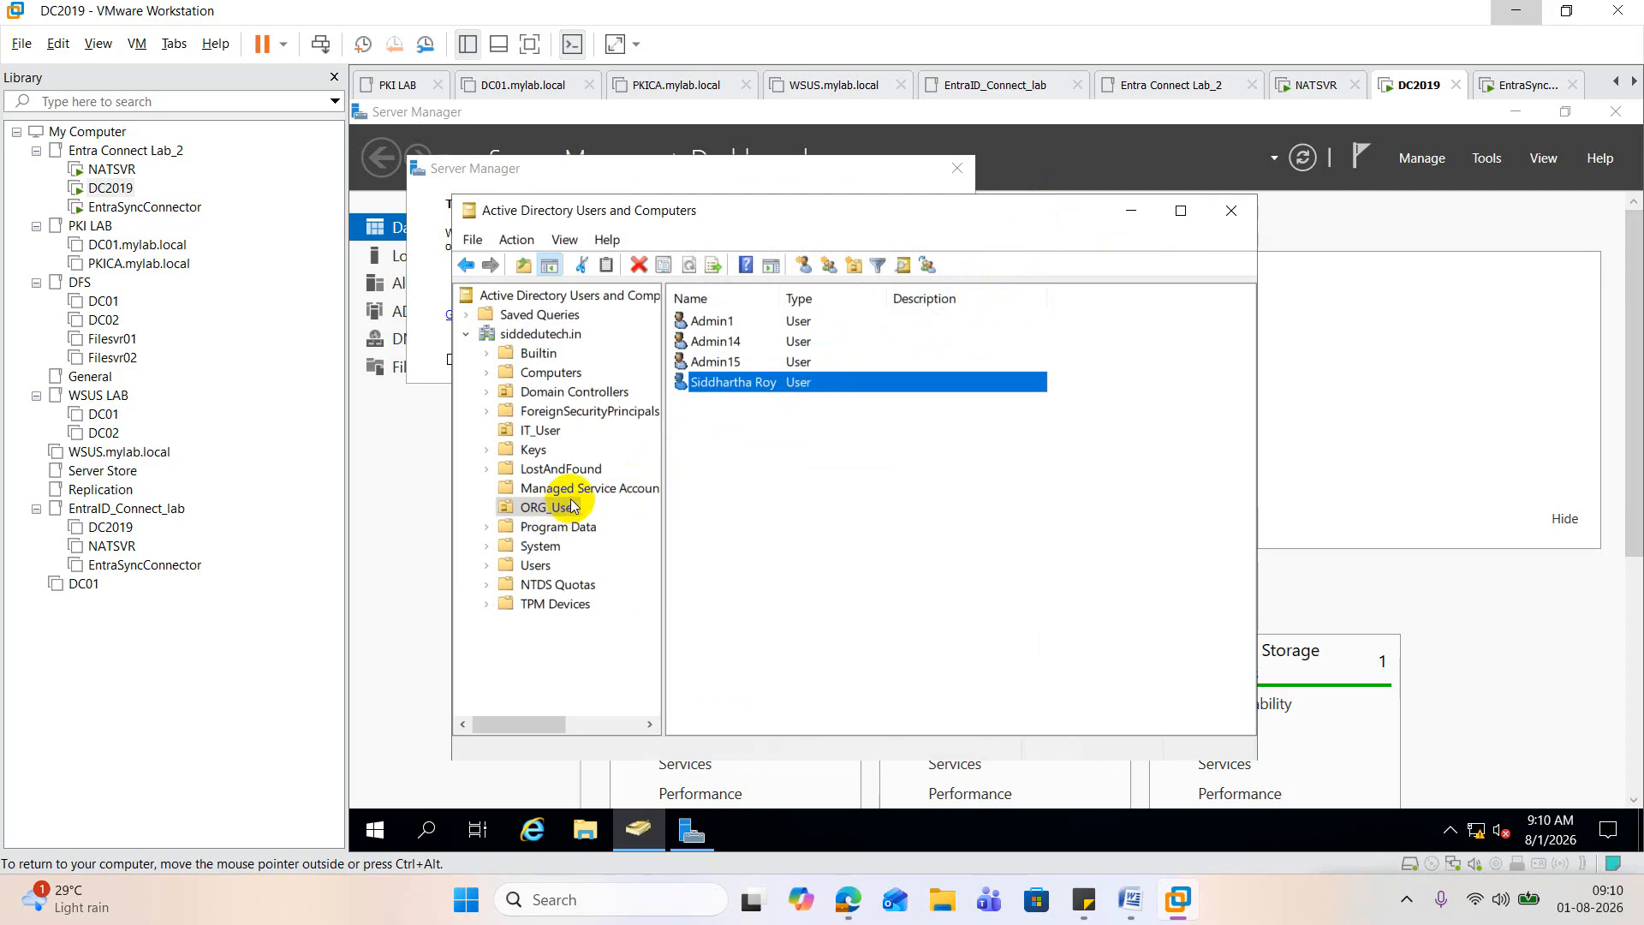
left_click(546, 431)
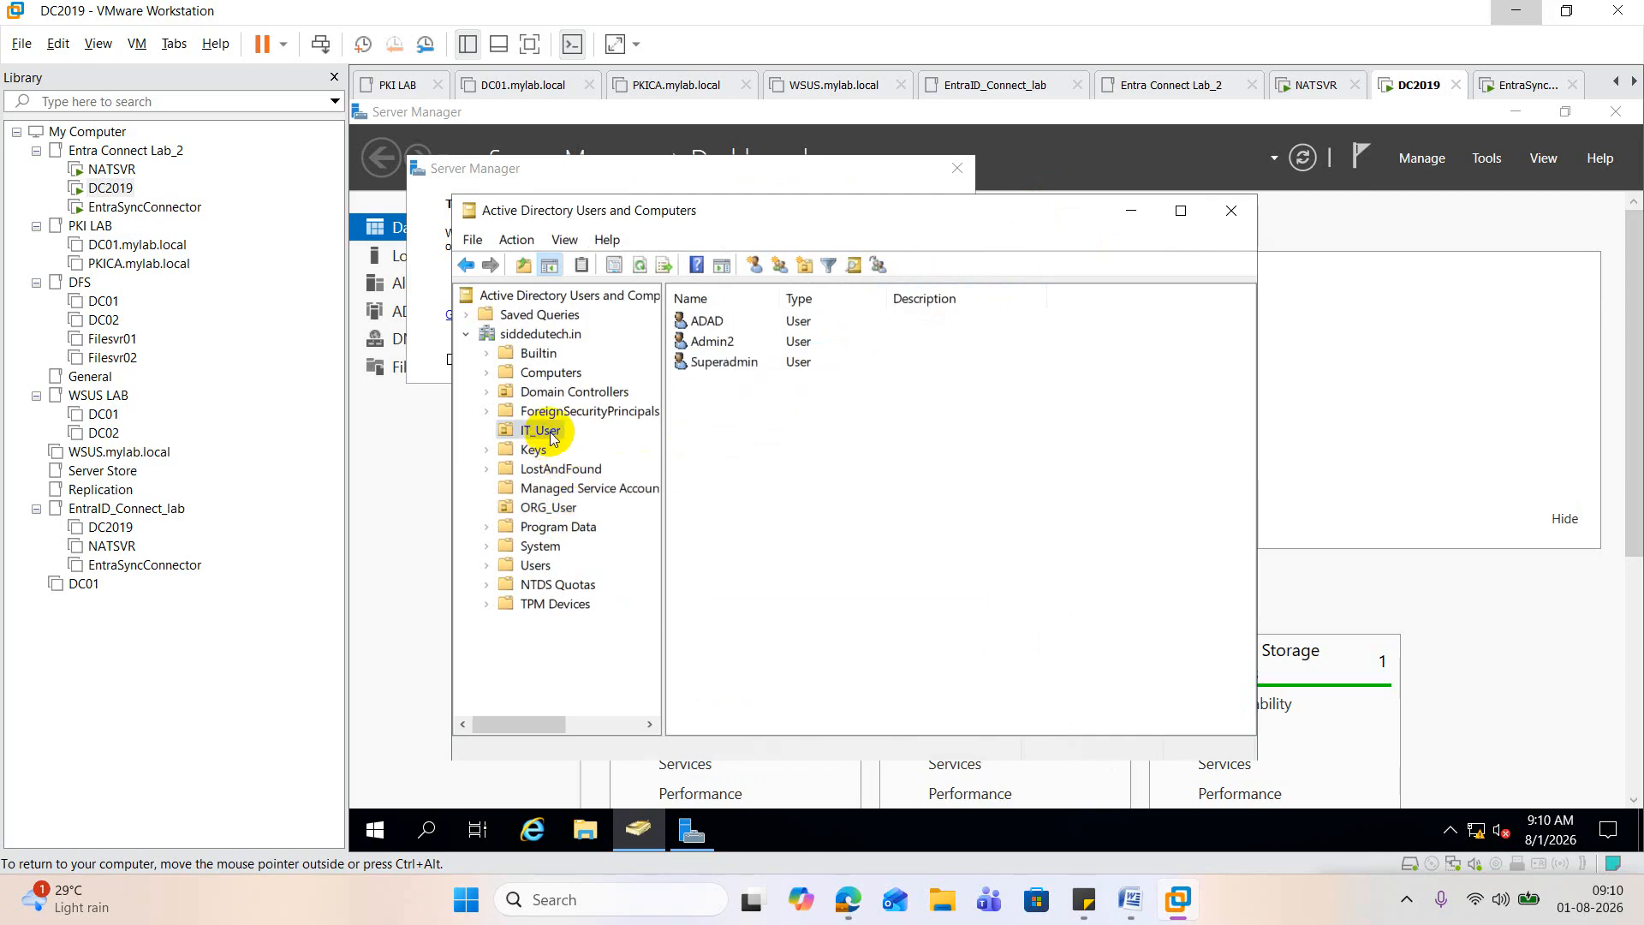
Step: Return to the EntraSyncConnector virtual machine, submit the pasted username, and try to sign in with the account password
left_click(144, 206)
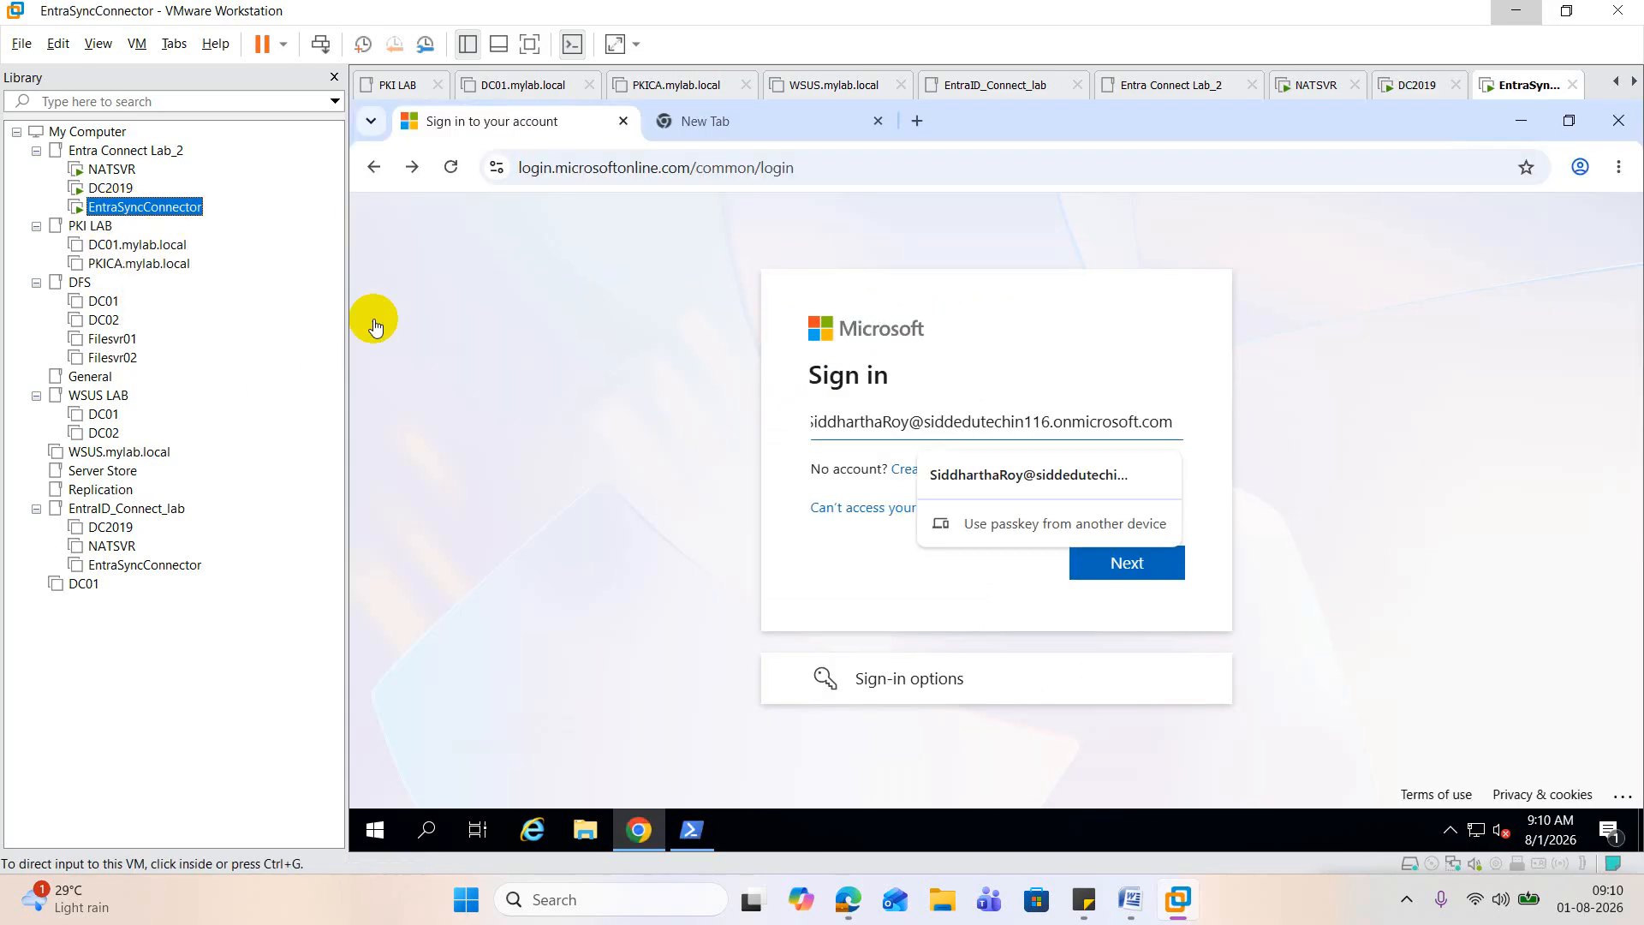
left_click(1118, 359)
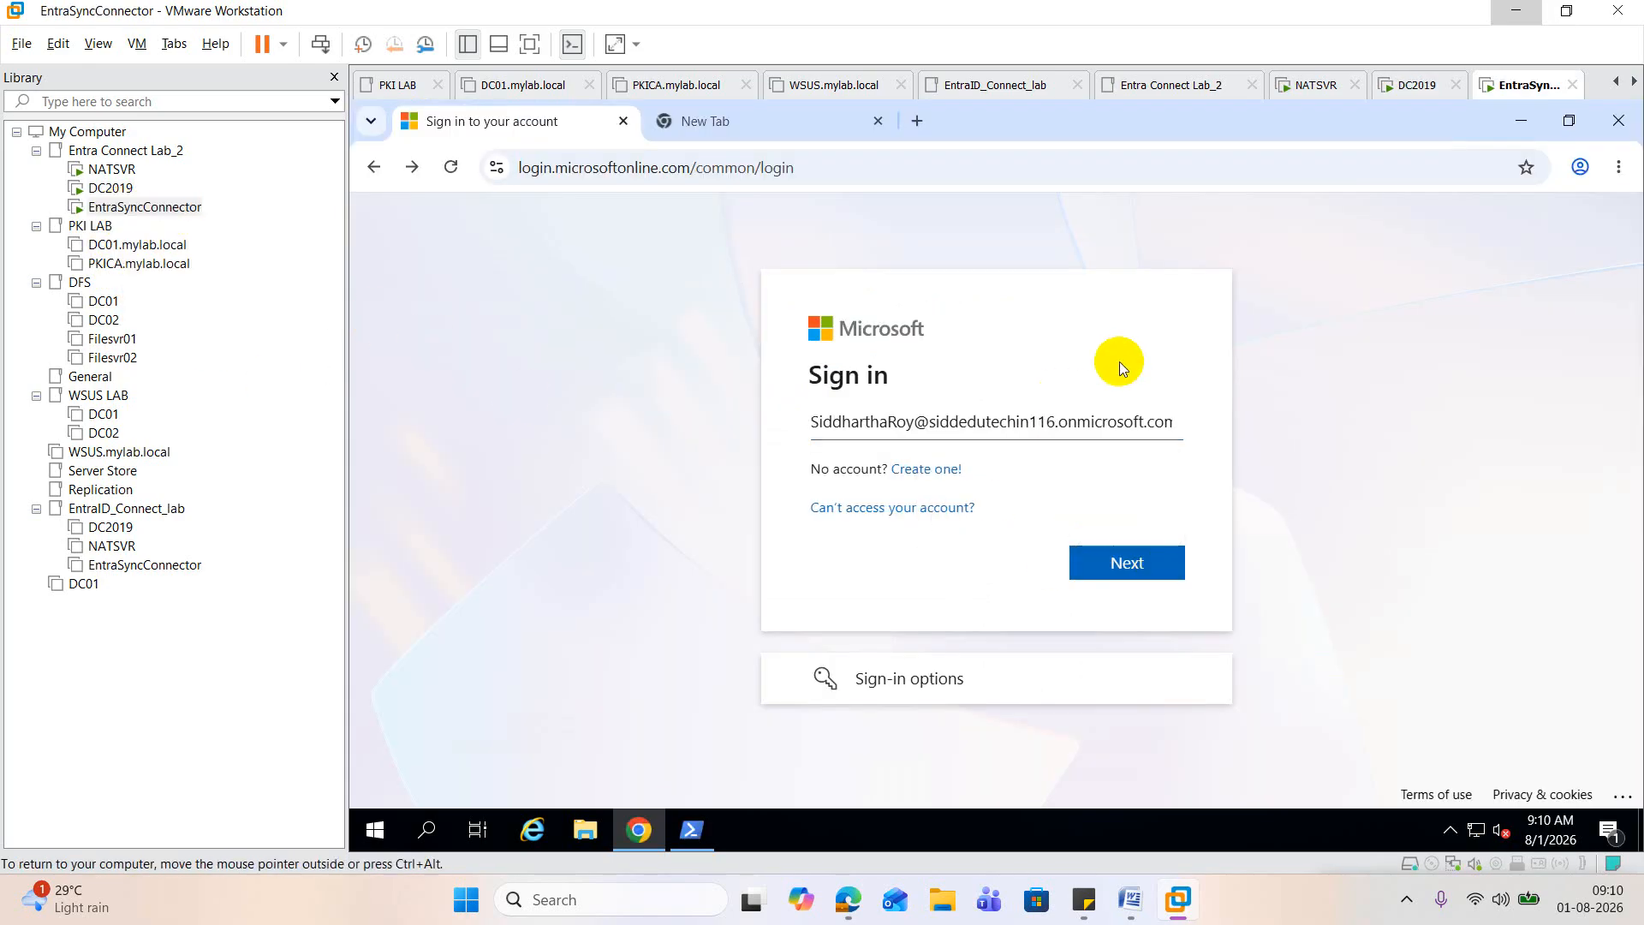
left_click(1147, 575)
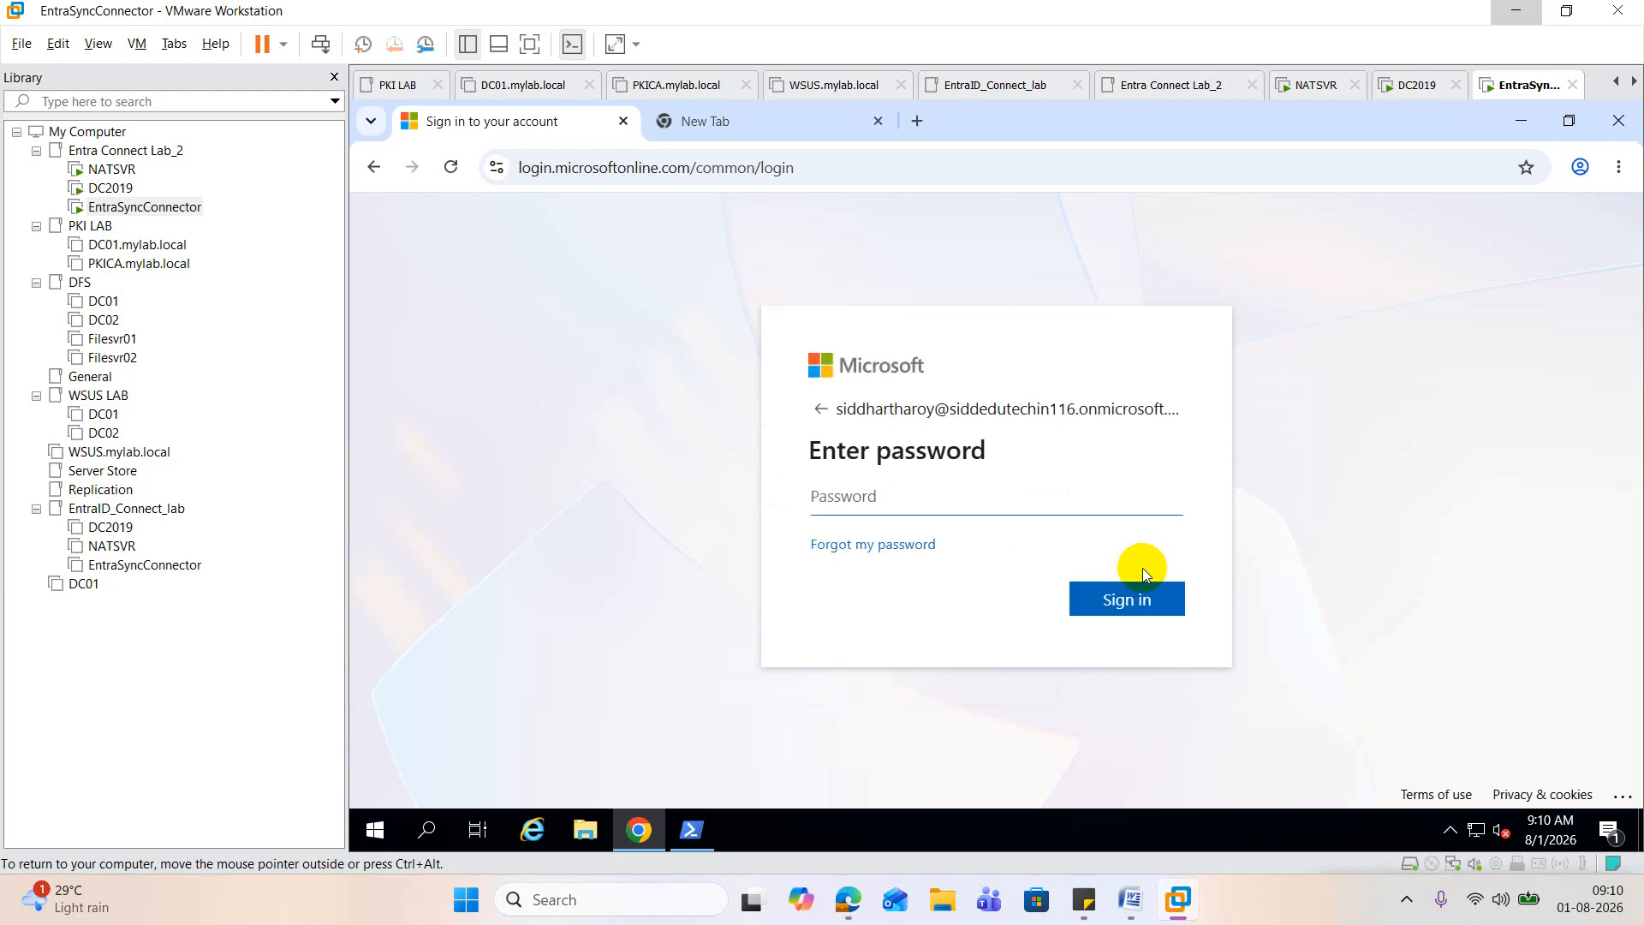
type("••••••••••••")
key("Return")
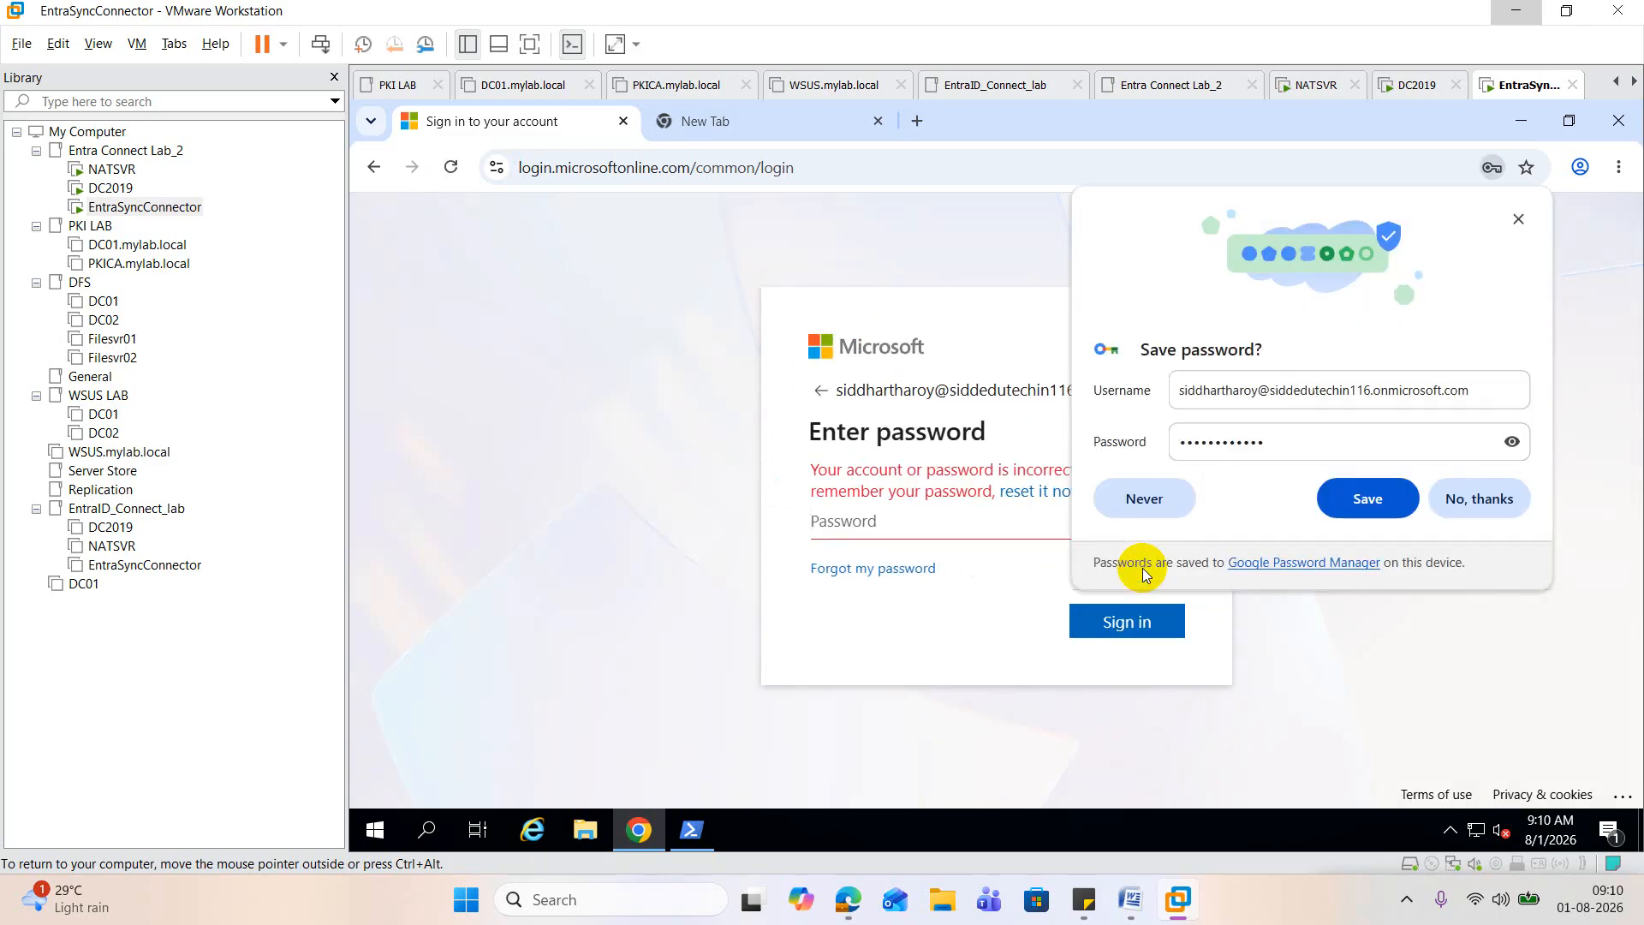
Step: Dismiss the browser's offer to save the password, re-enter the account password, and submit the sign-in again
left_click(1529, 226)
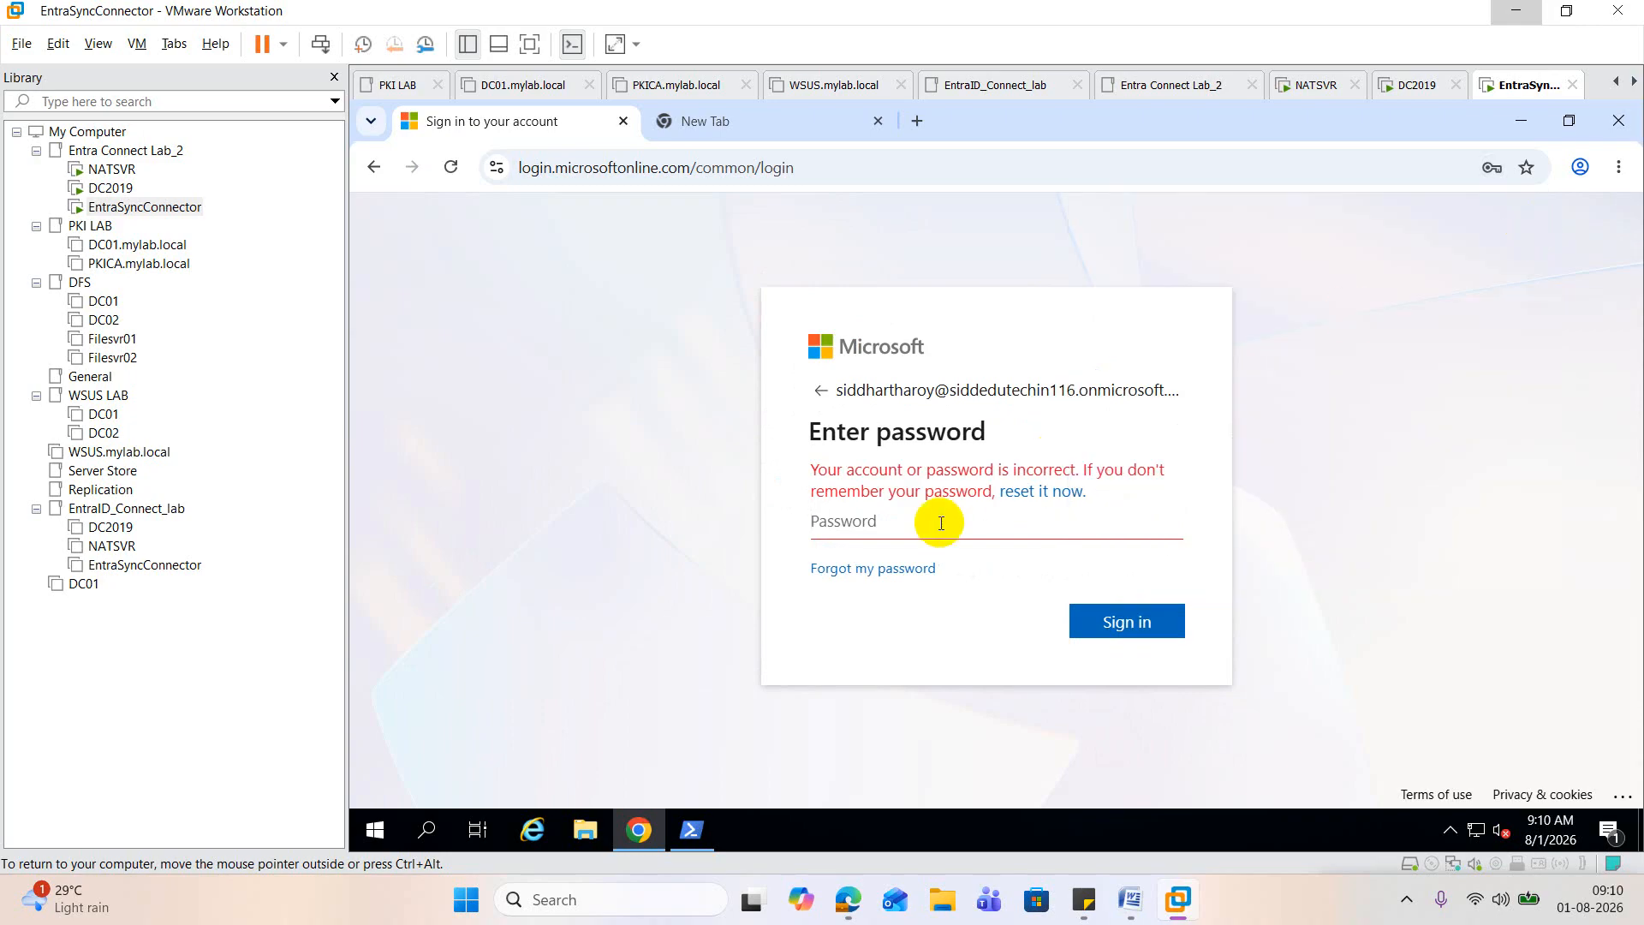
type("••••••••••••")
key("Return")
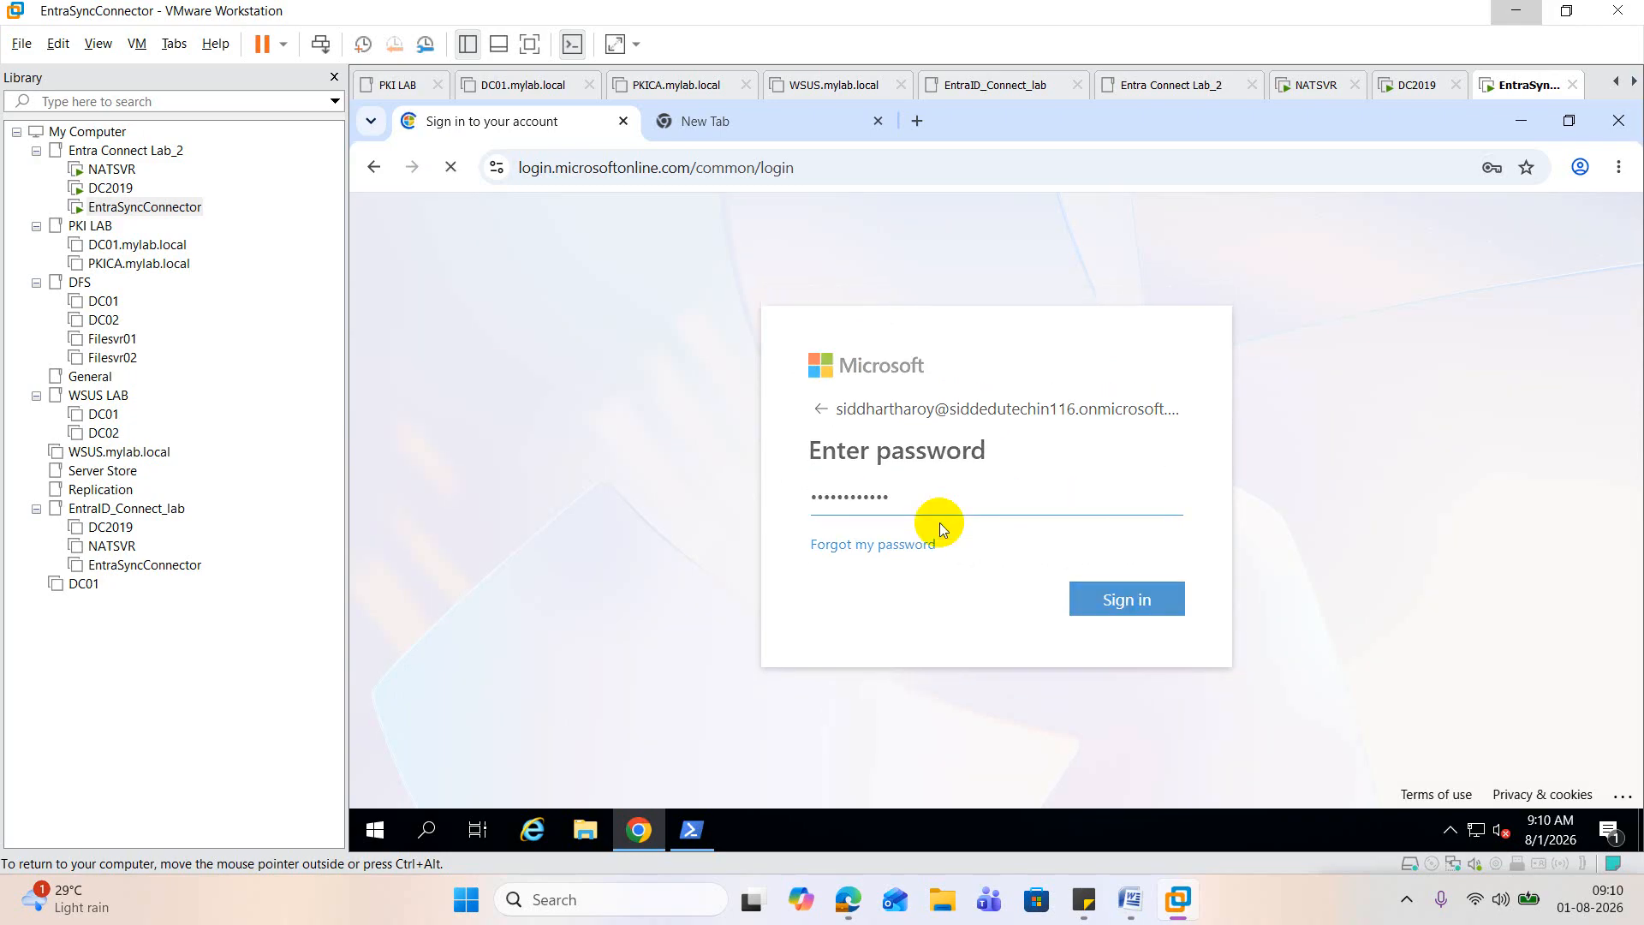
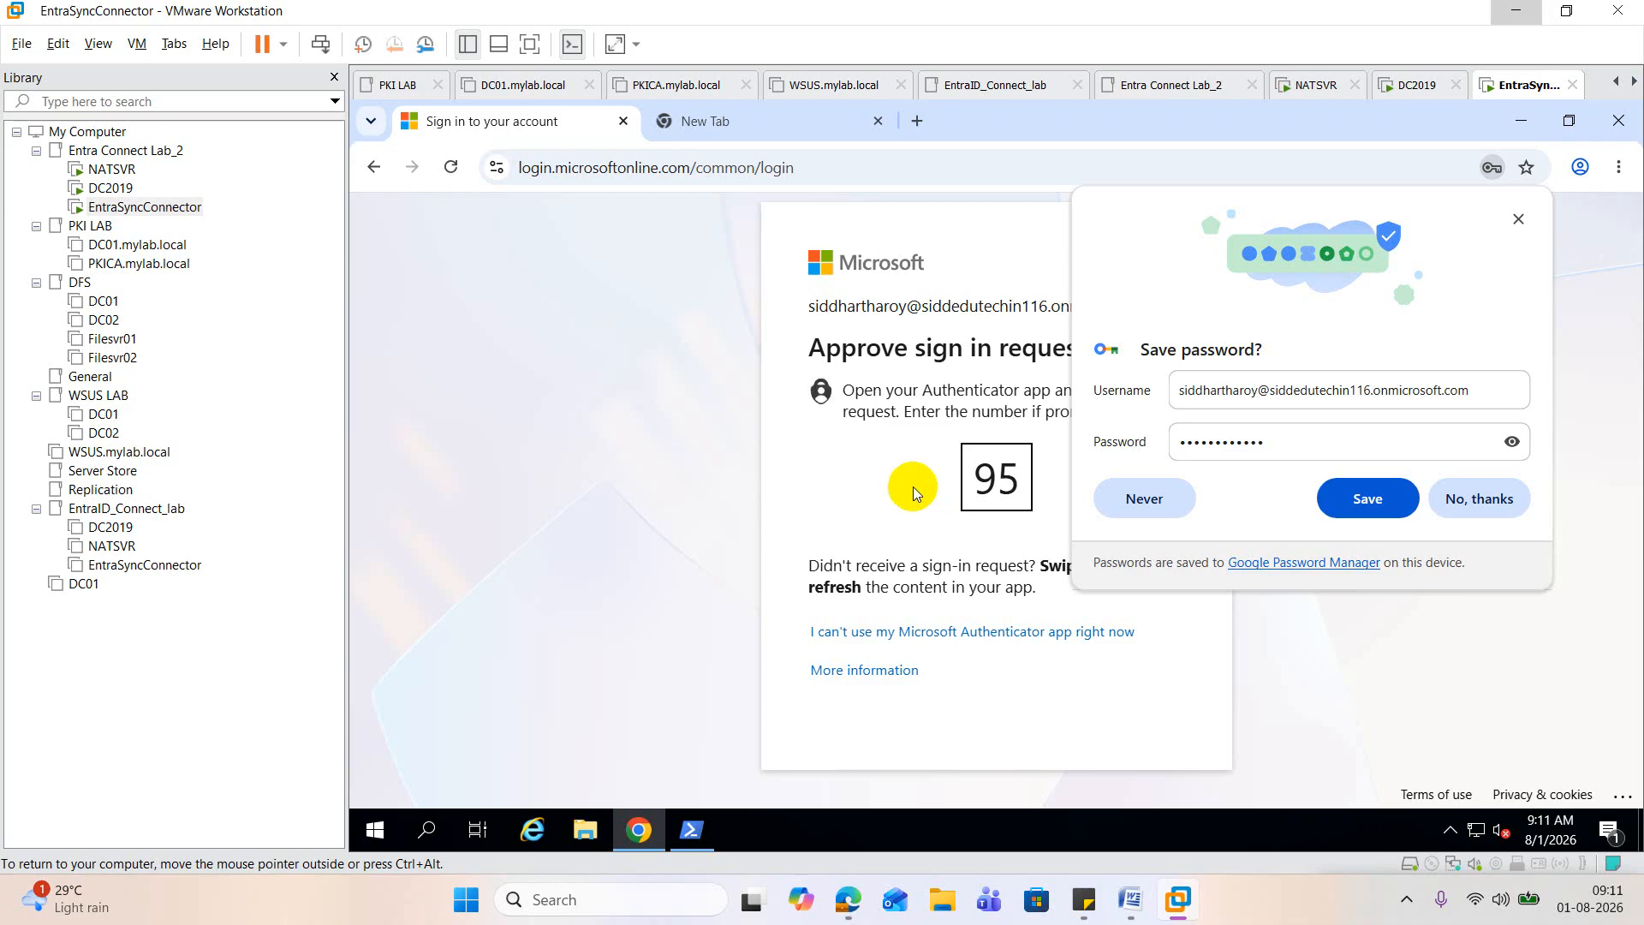
Step: Switch to the Word document and read the instructions from Step 8 – Test Login through Step 10 – Verify Sign-in Logs, then minimize it
mouse_move(847, 899)
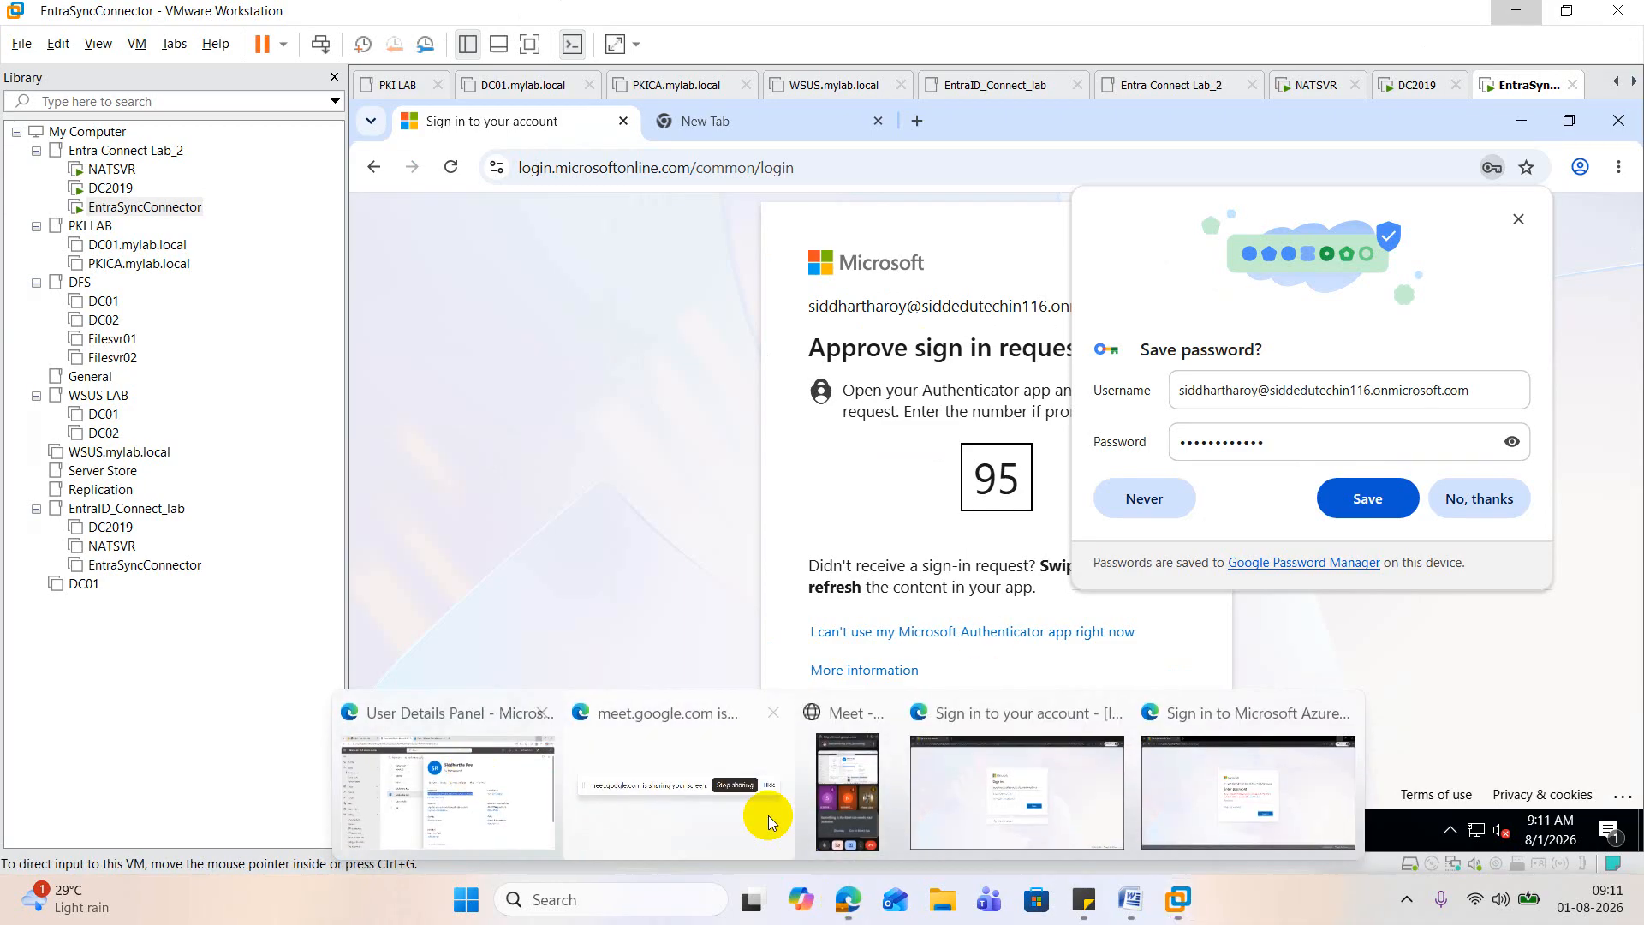
left_click(1130, 897)
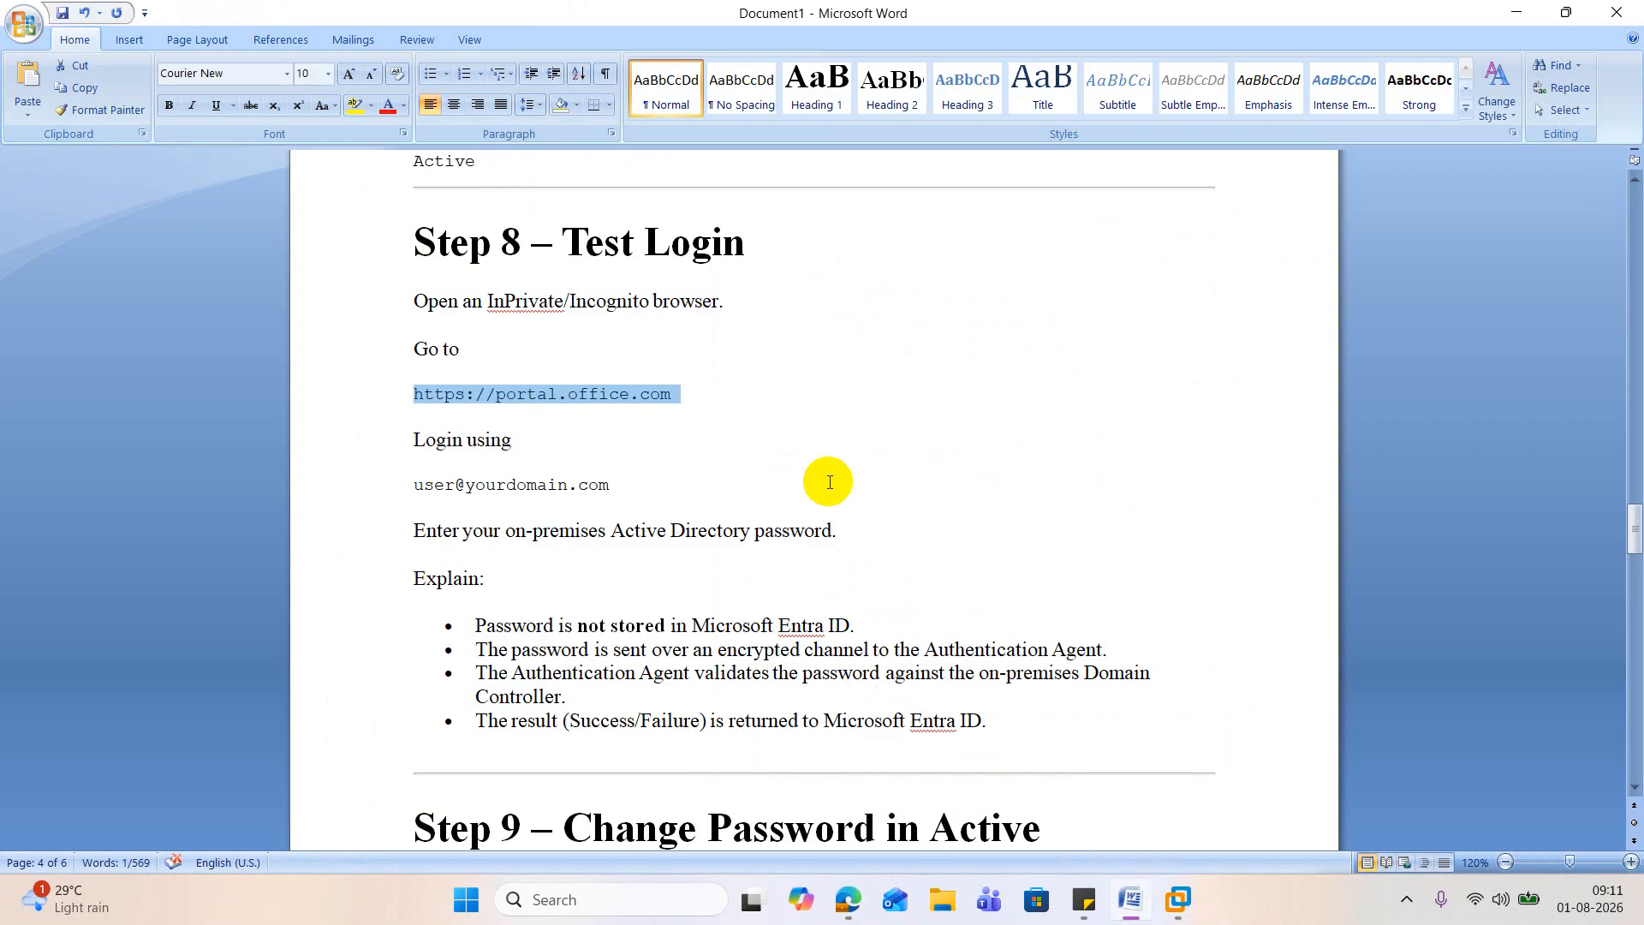
scroll(829, 482, "down", 5)
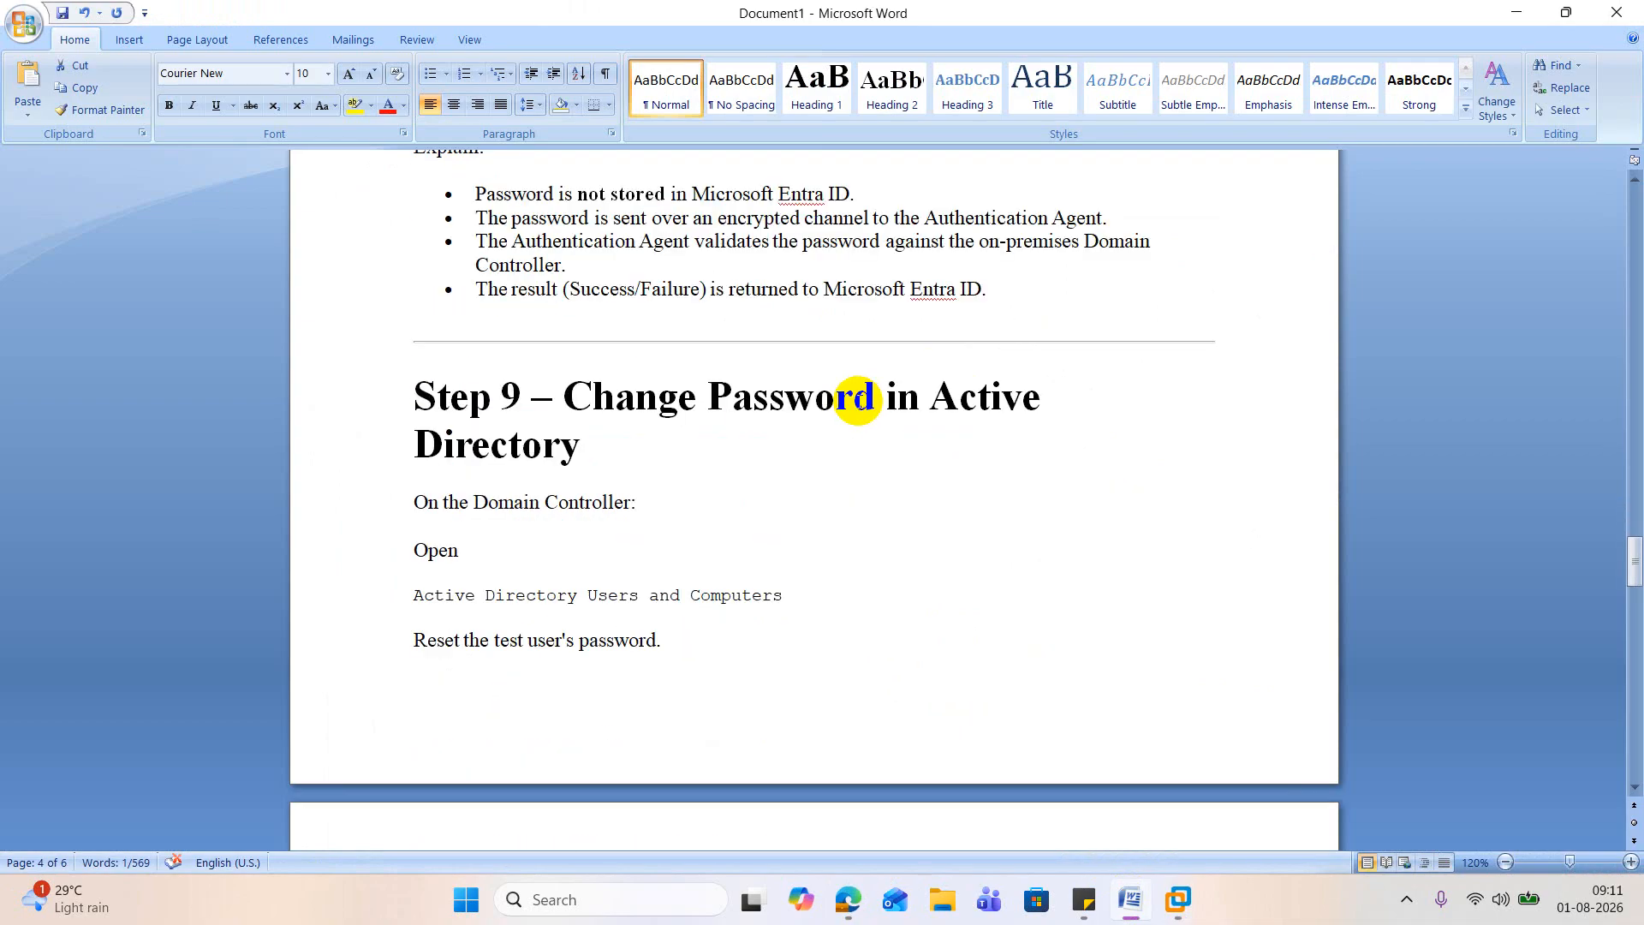
scroll(859, 402, "down", 3)
scroll(860, 402, "down", 2)
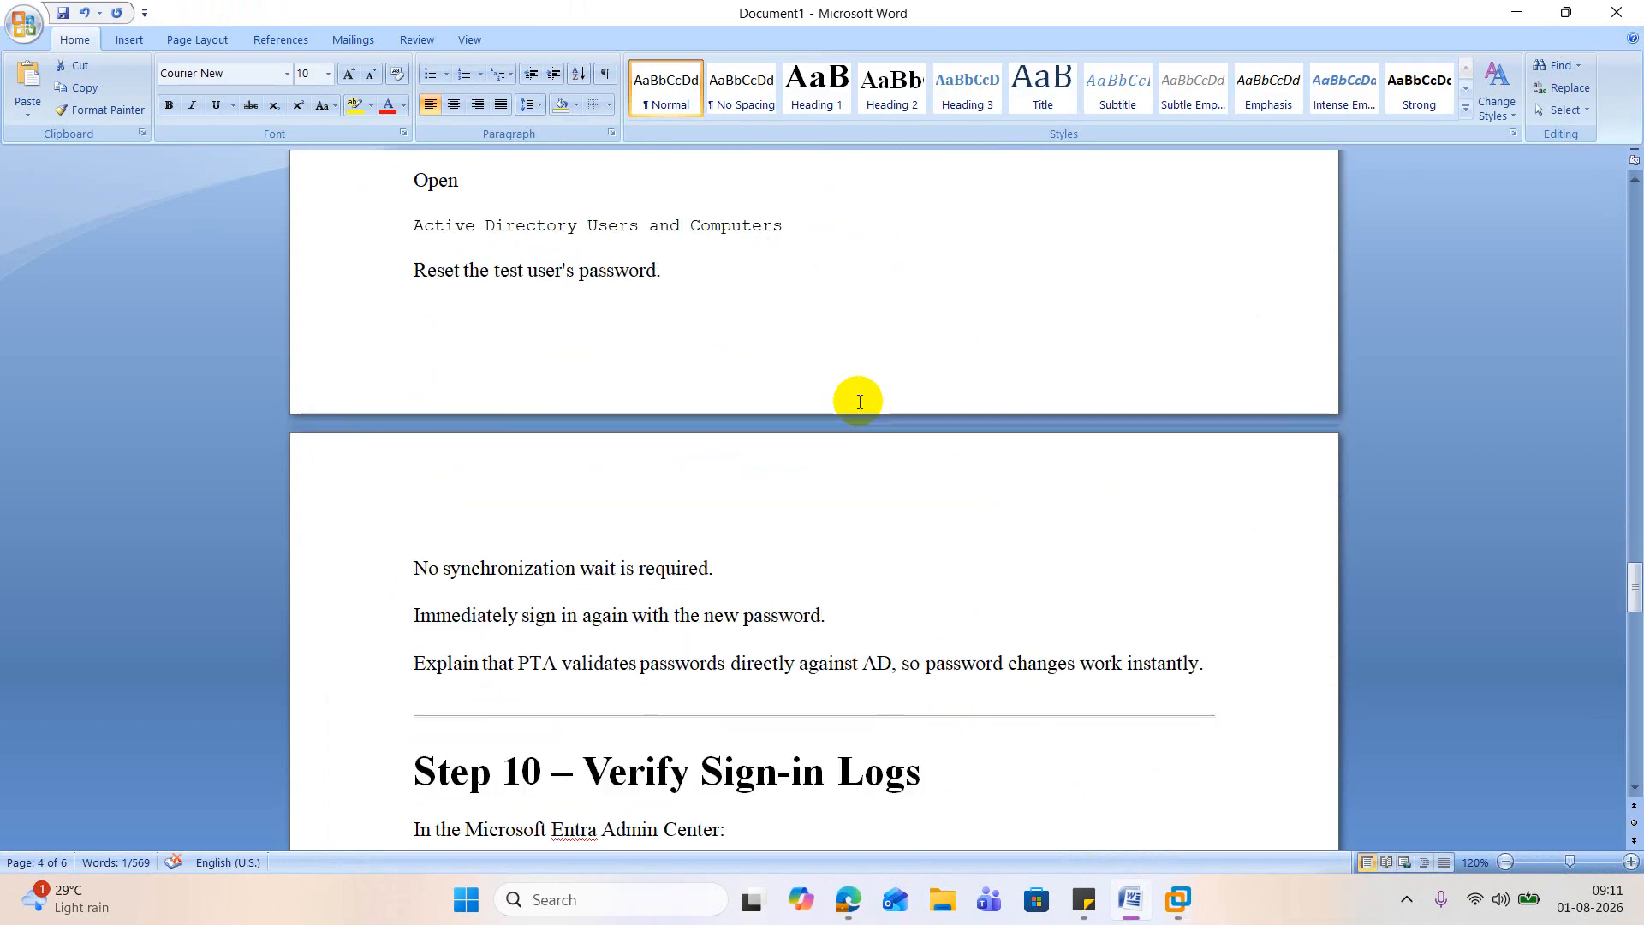
scroll(860, 400, "down", 2)
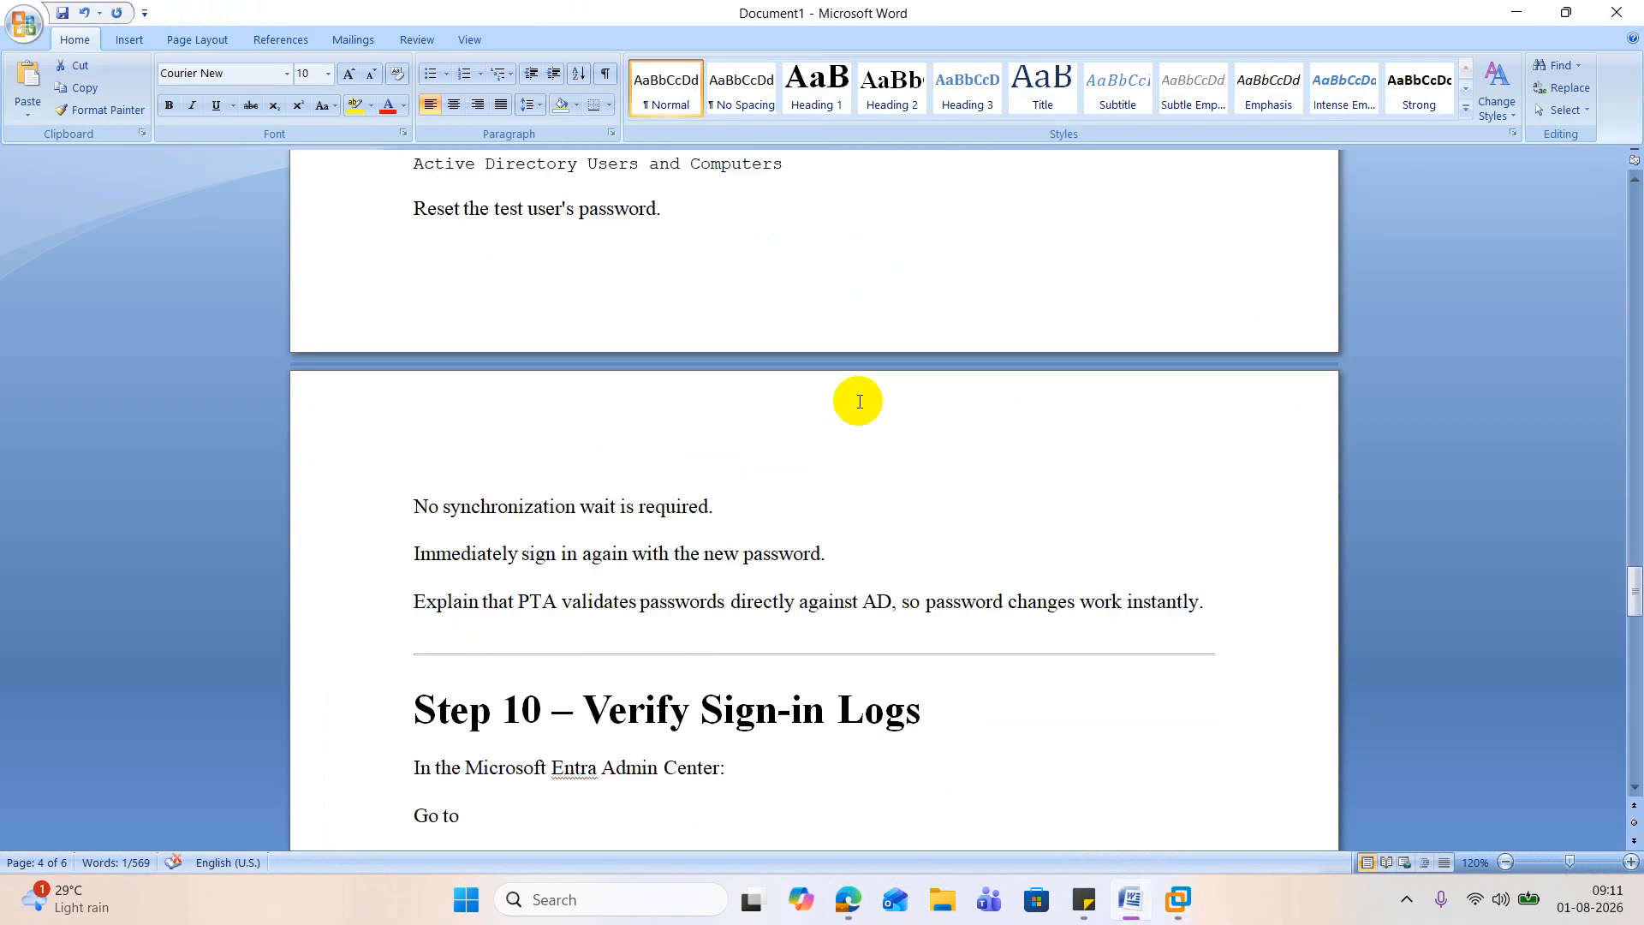
scroll(1105, 543, "down", 5)
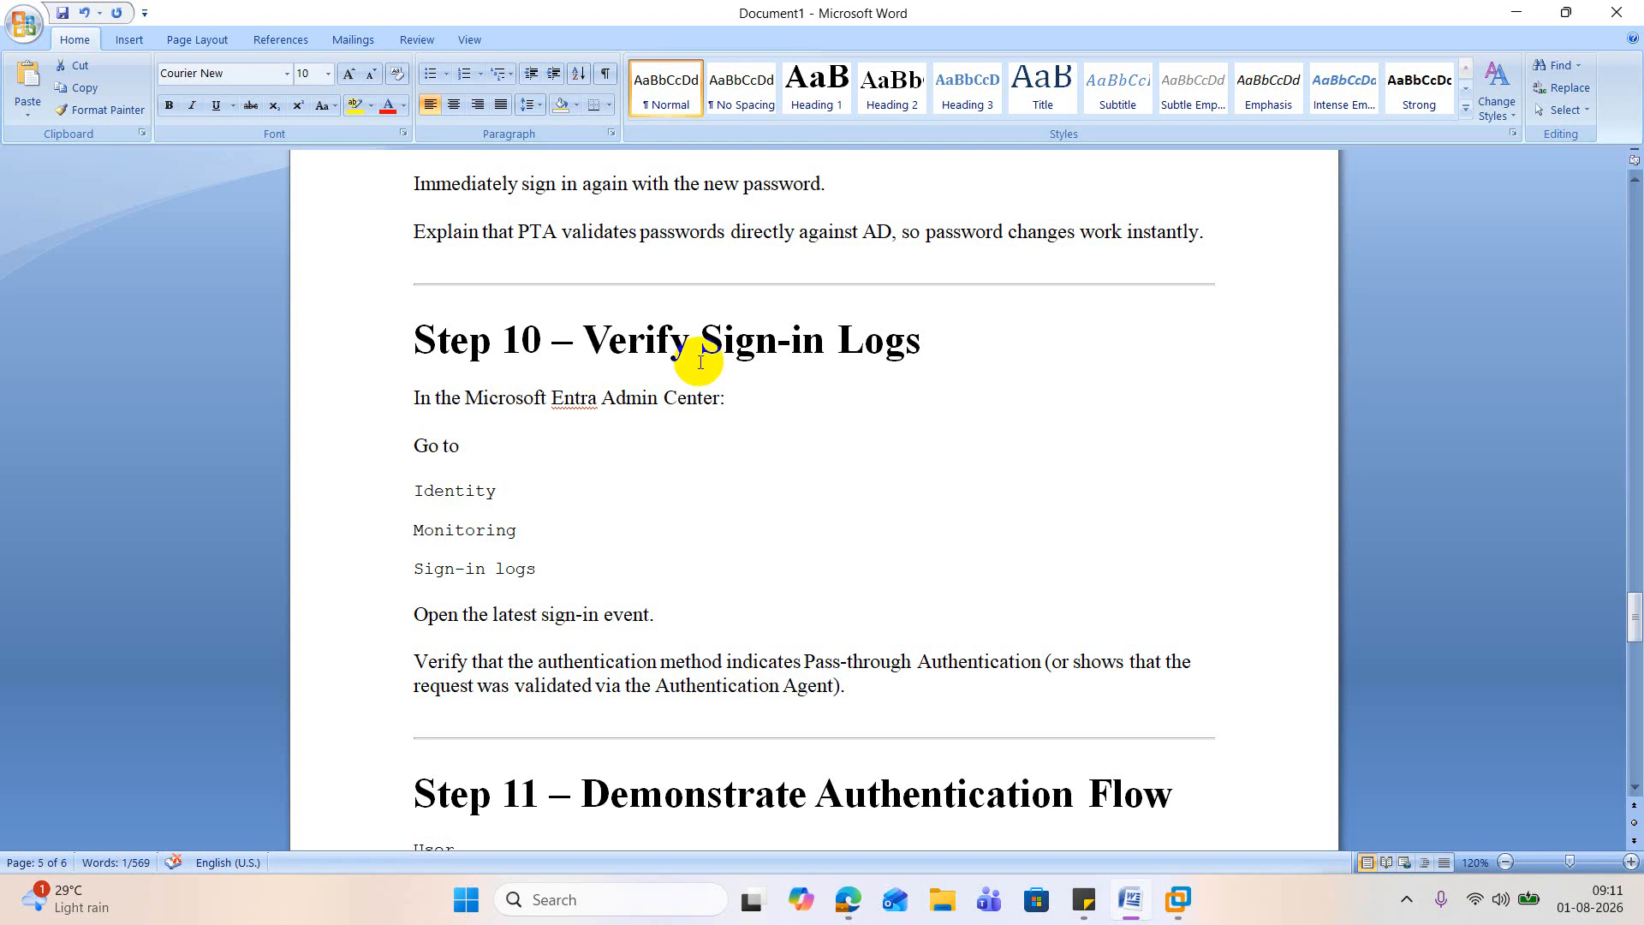
left_click(1515, 13)
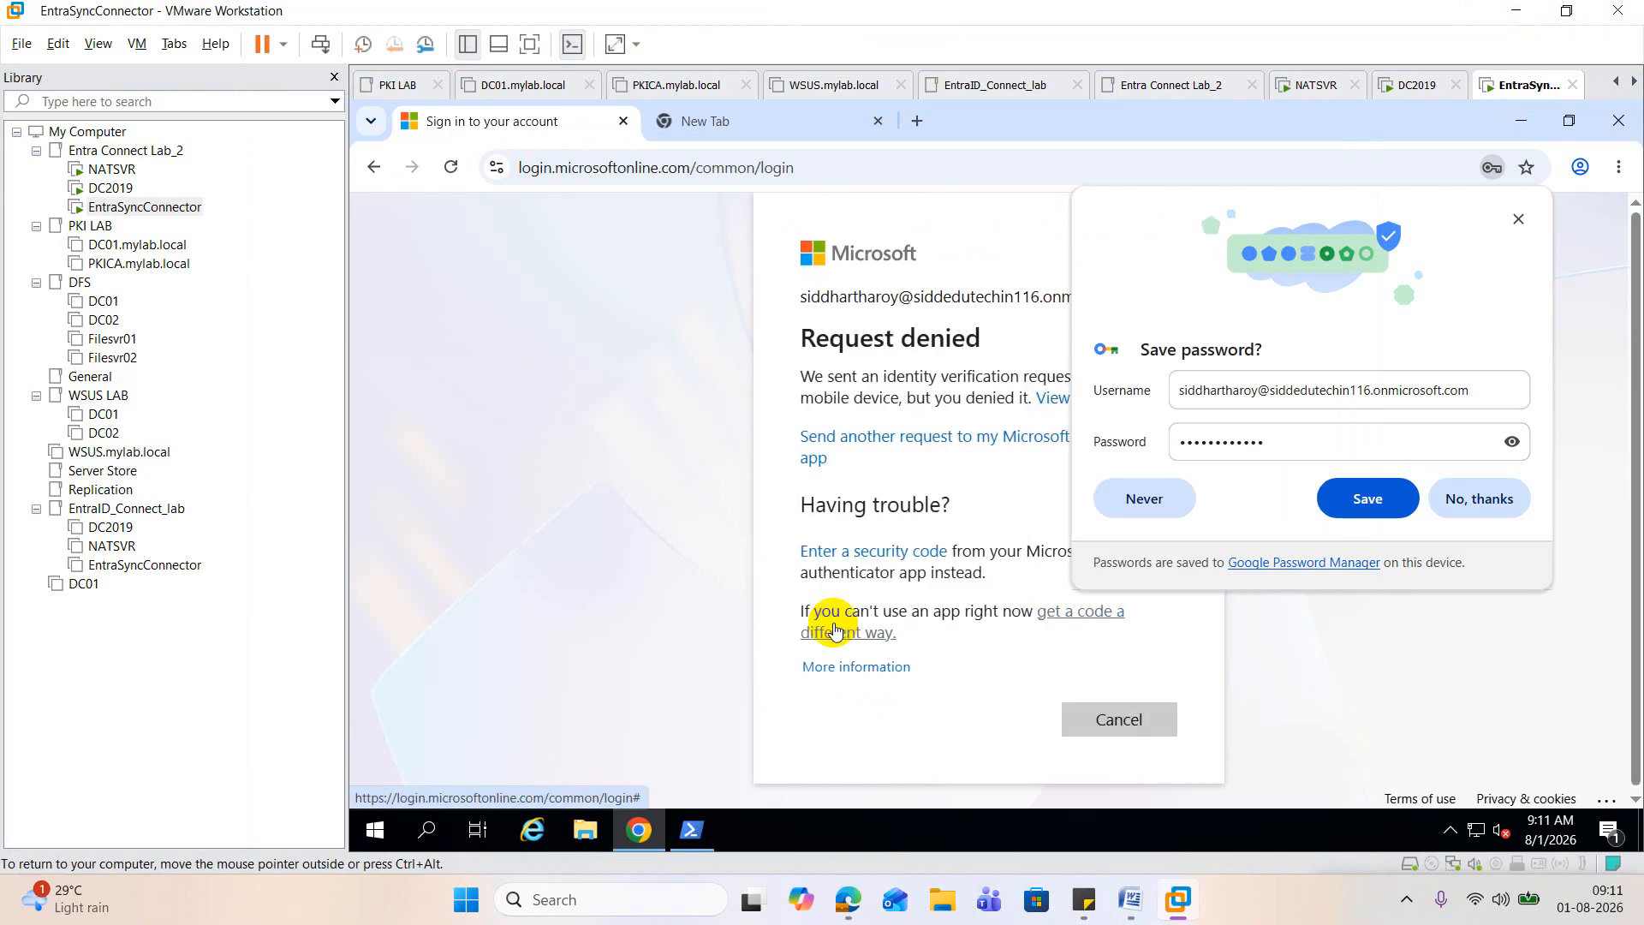
Step: Send another Authenticator request, choose to stay signed in, and dismiss the password-saving offer and the Microsoft 365 welcome dialog
left_click(896, 442)
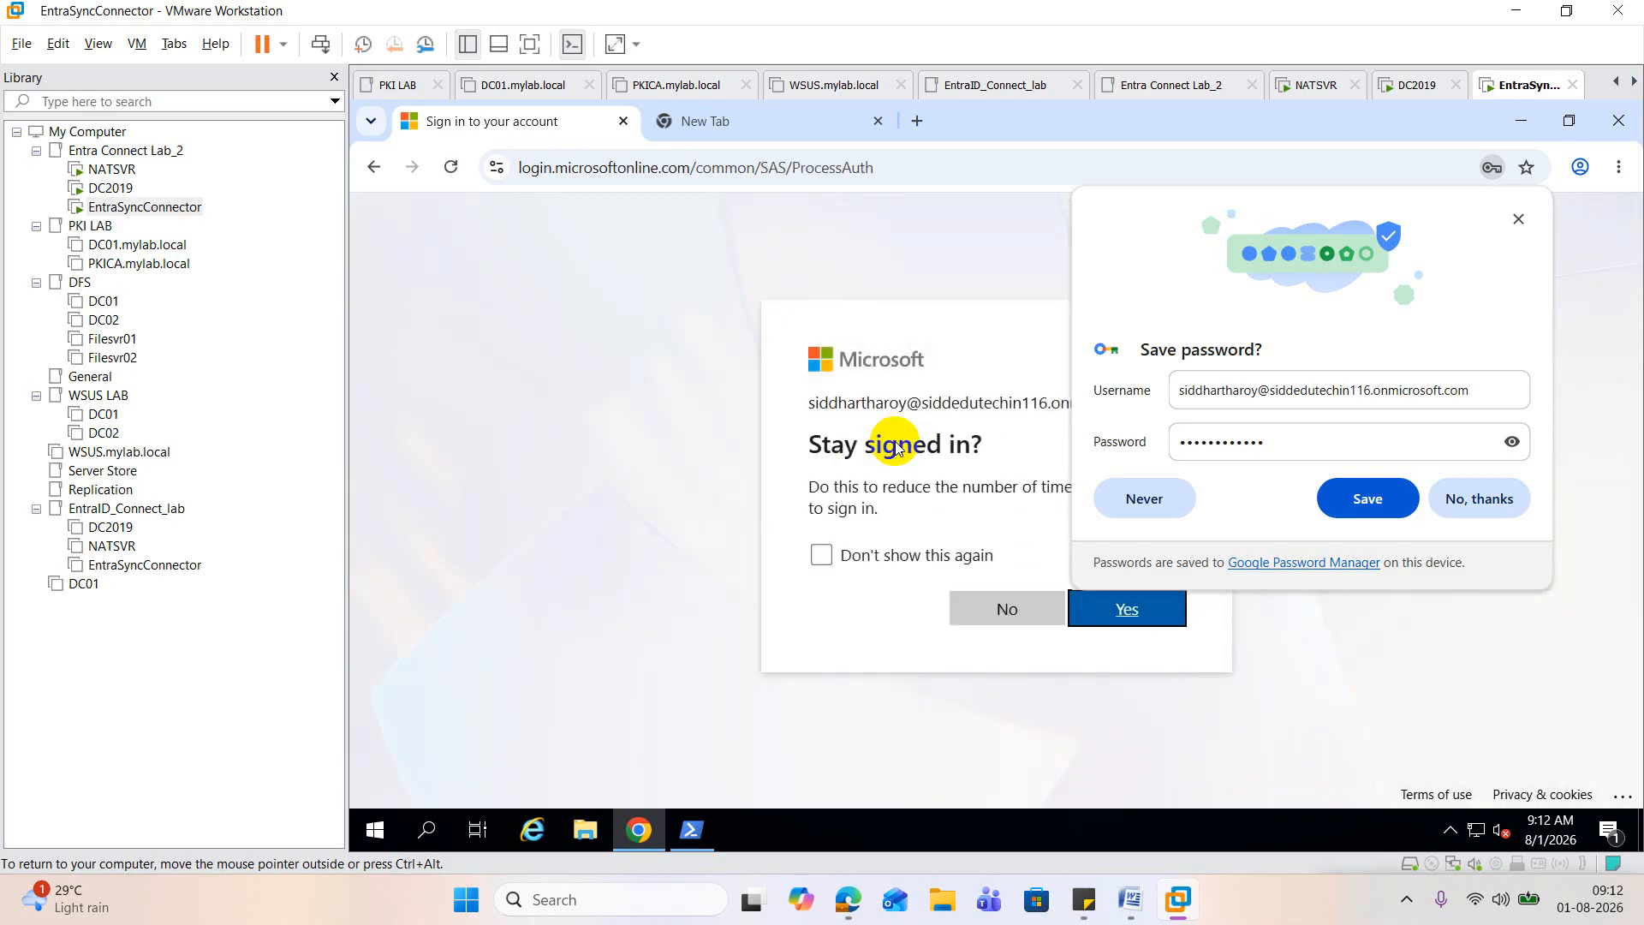
left_click(1110, 610)
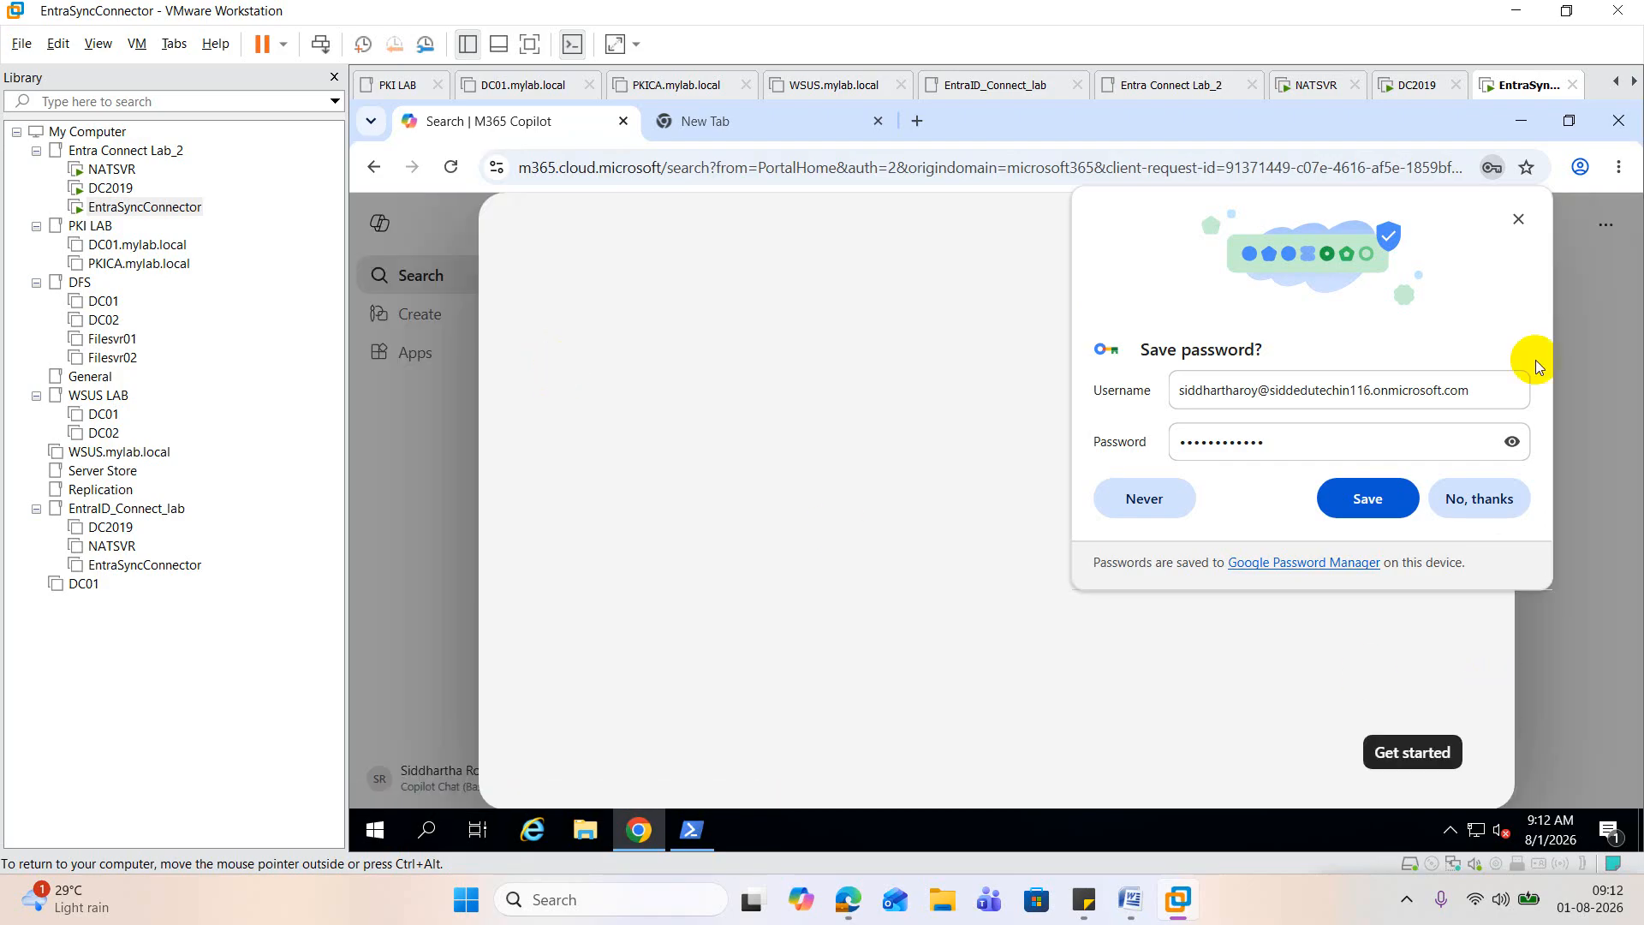
left_click(1517, 221)
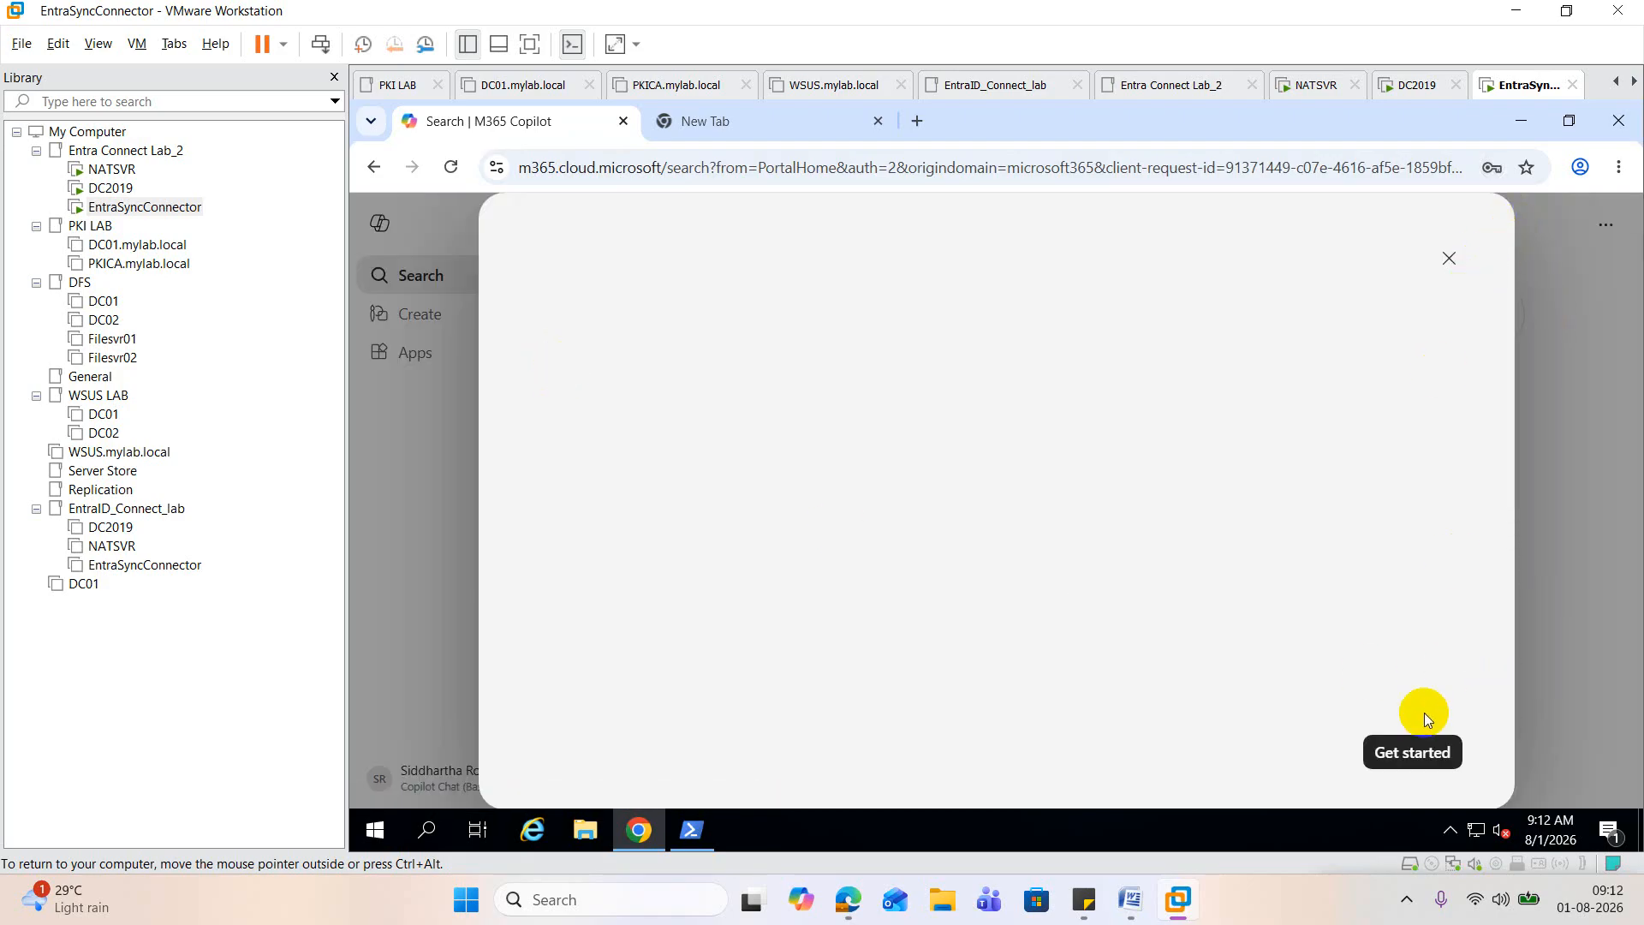
left_click(1421, 752)
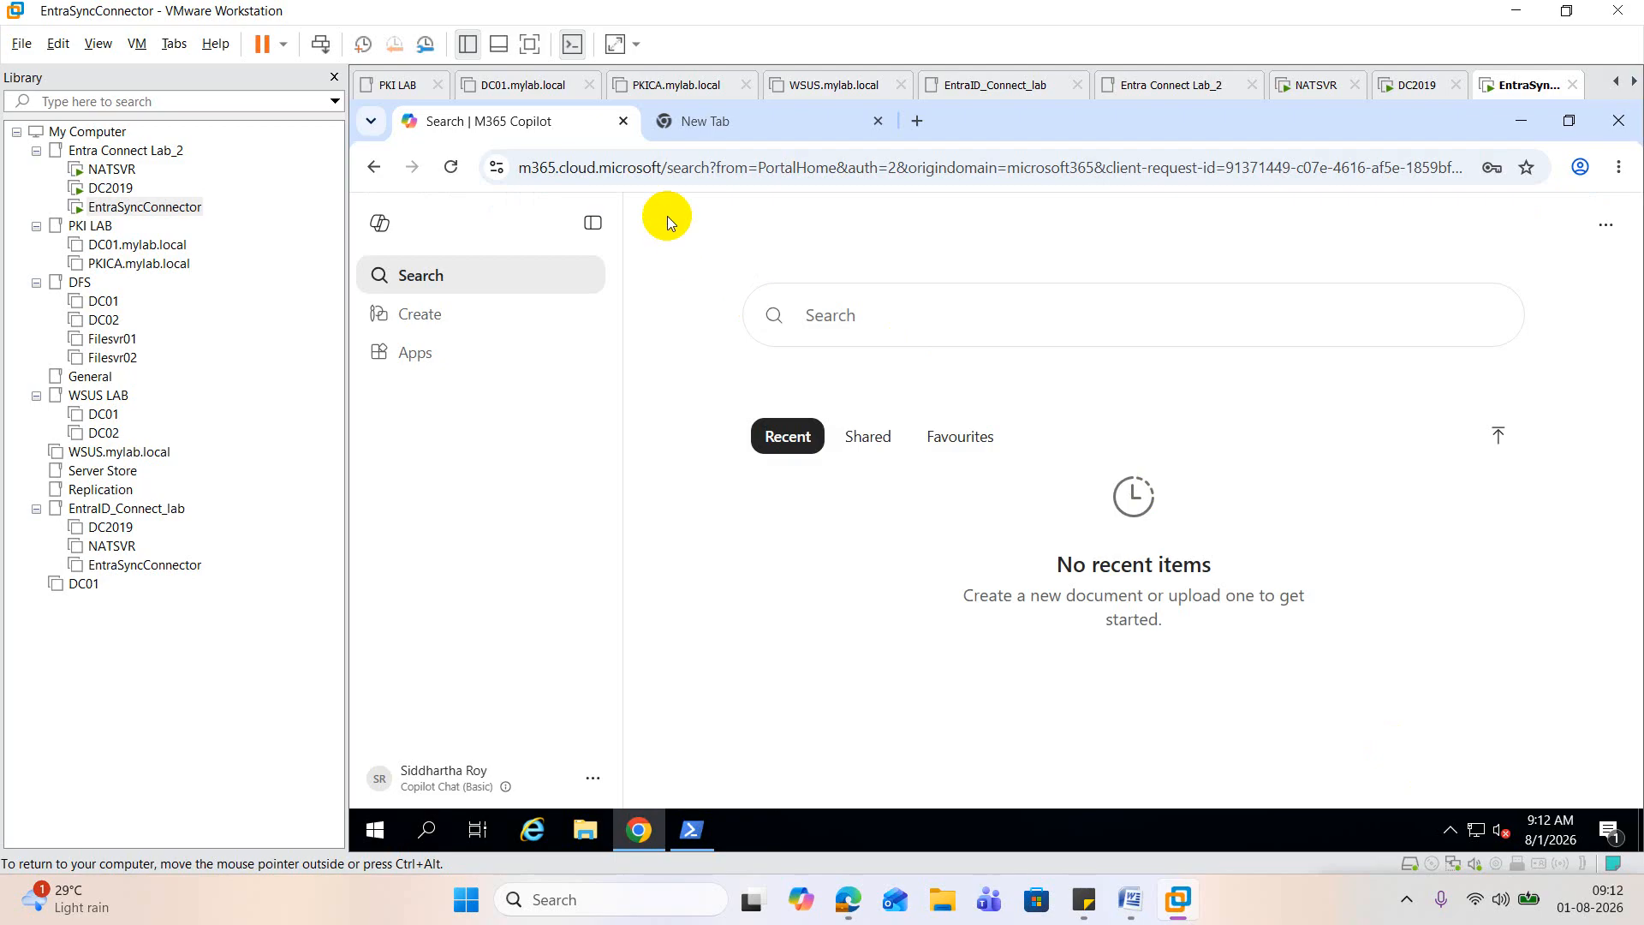
Step: Load admin.microsoft.com in the browser's empty second tab
left_click(685, 117)
left_click(470, 120)
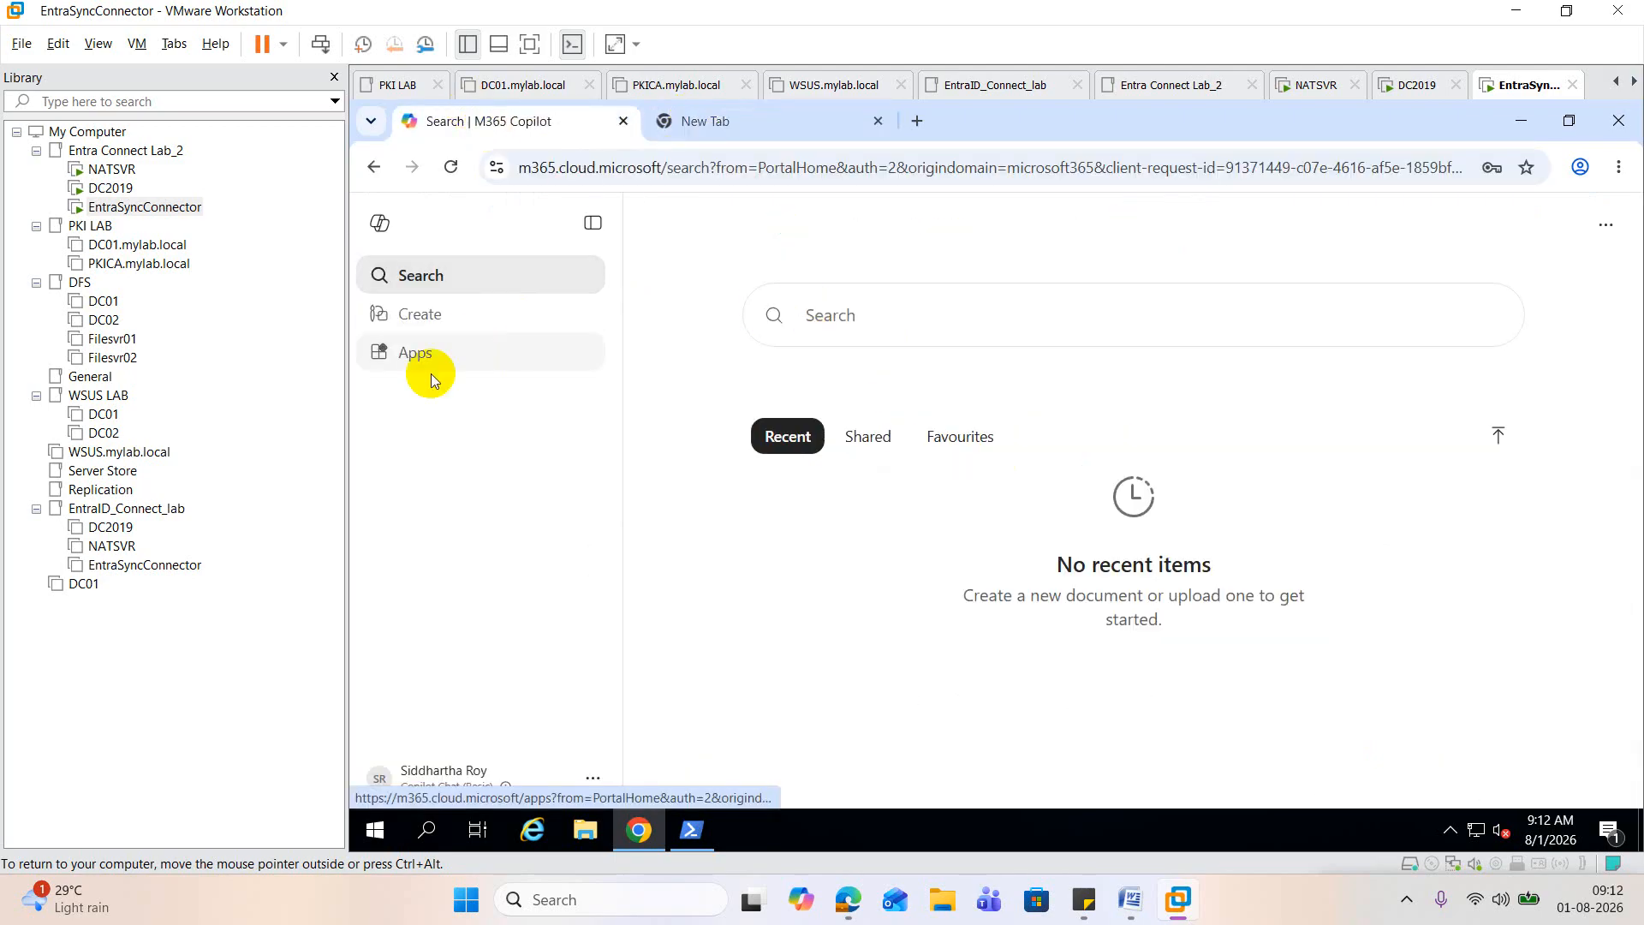
left_click(751, 125)
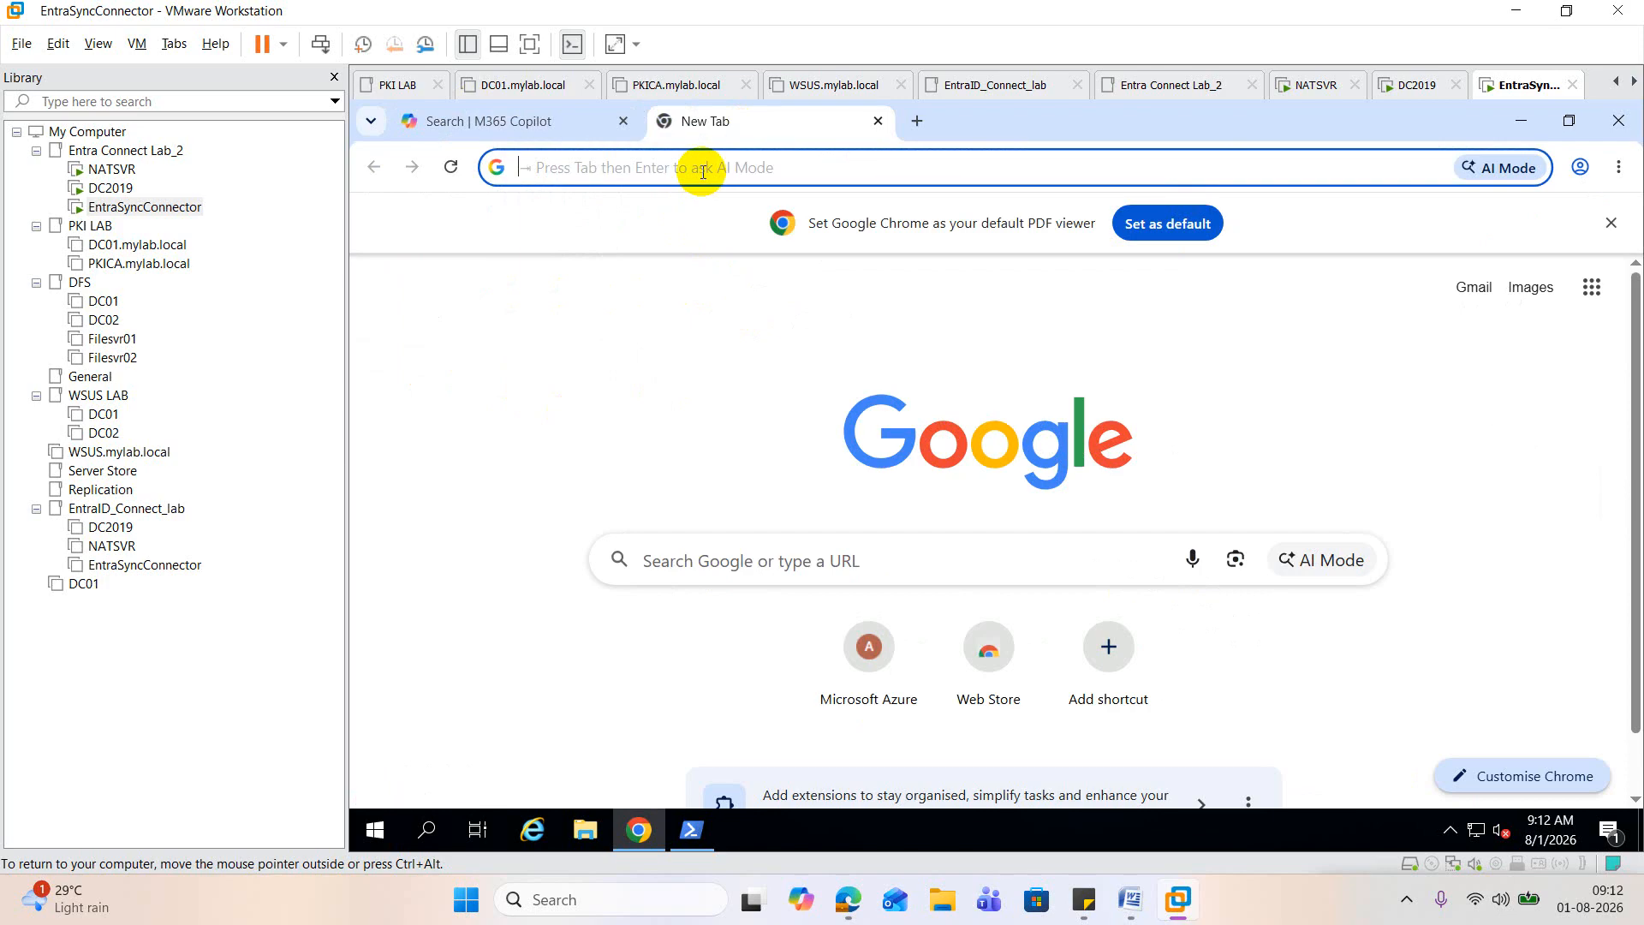
type("adm")
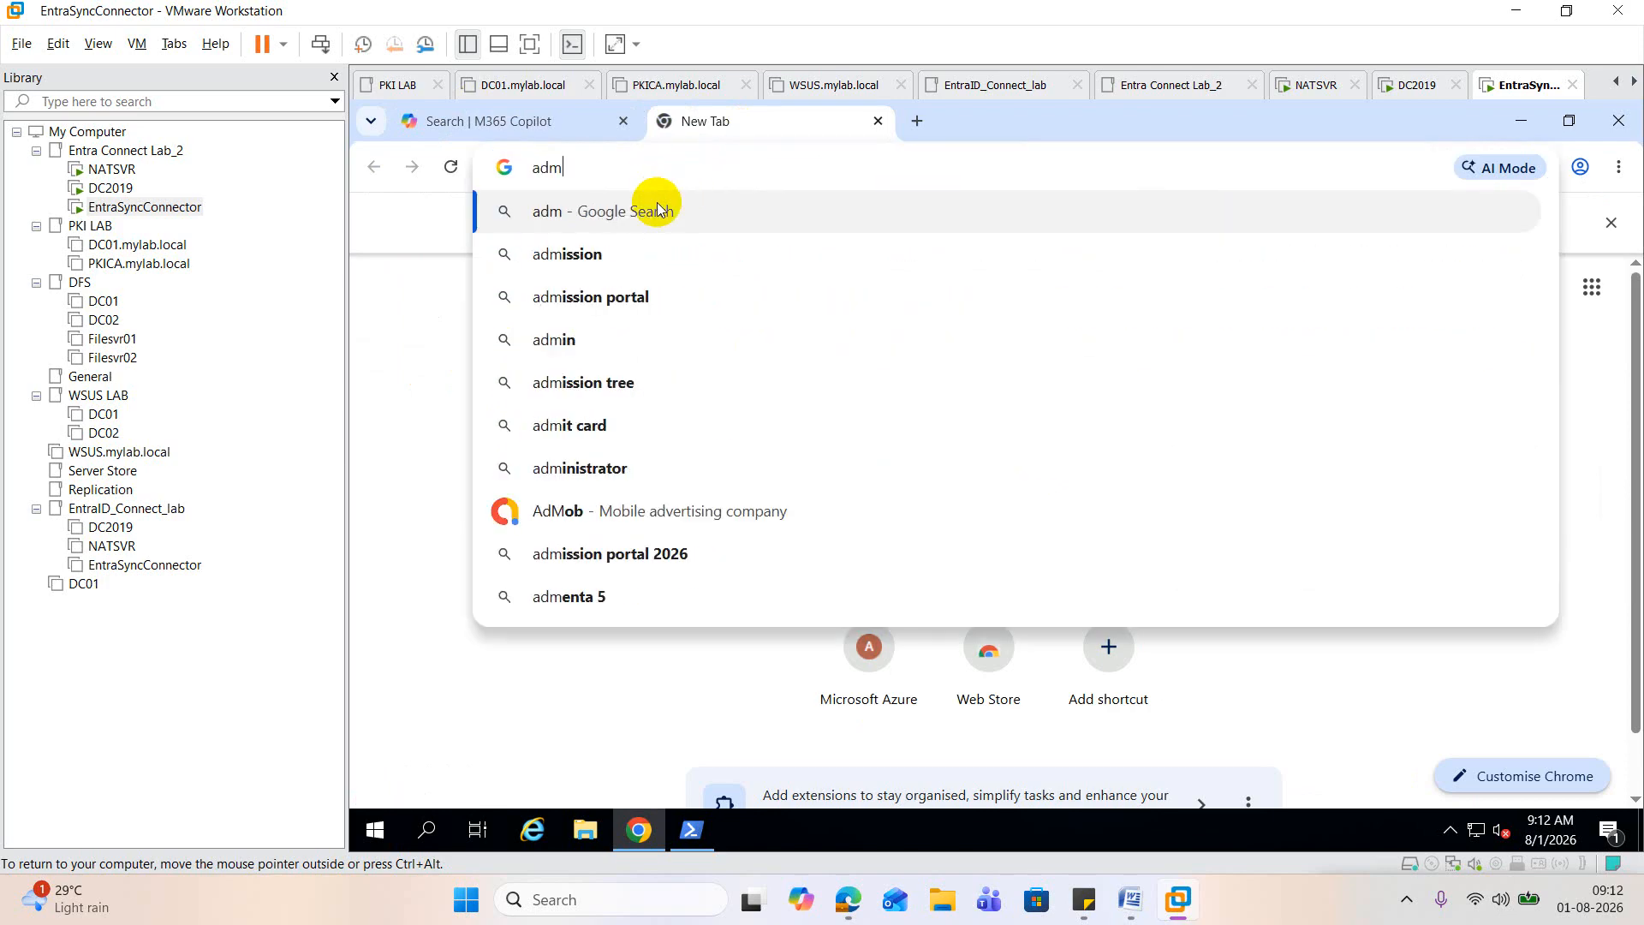
type("in.")
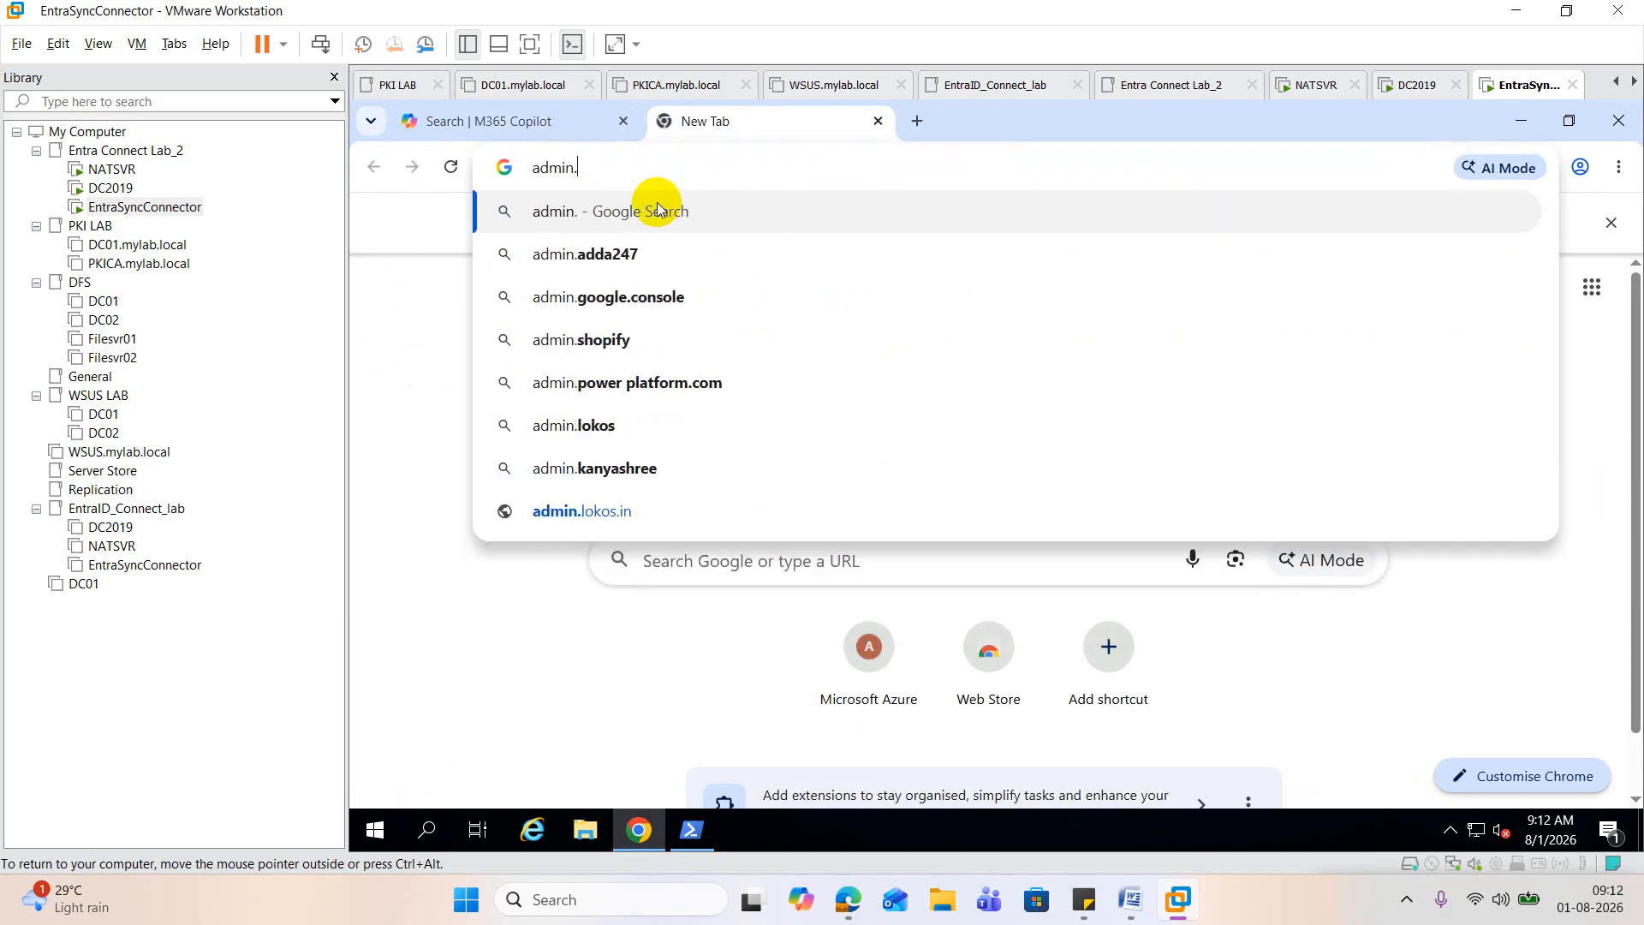
type("microsoft.")
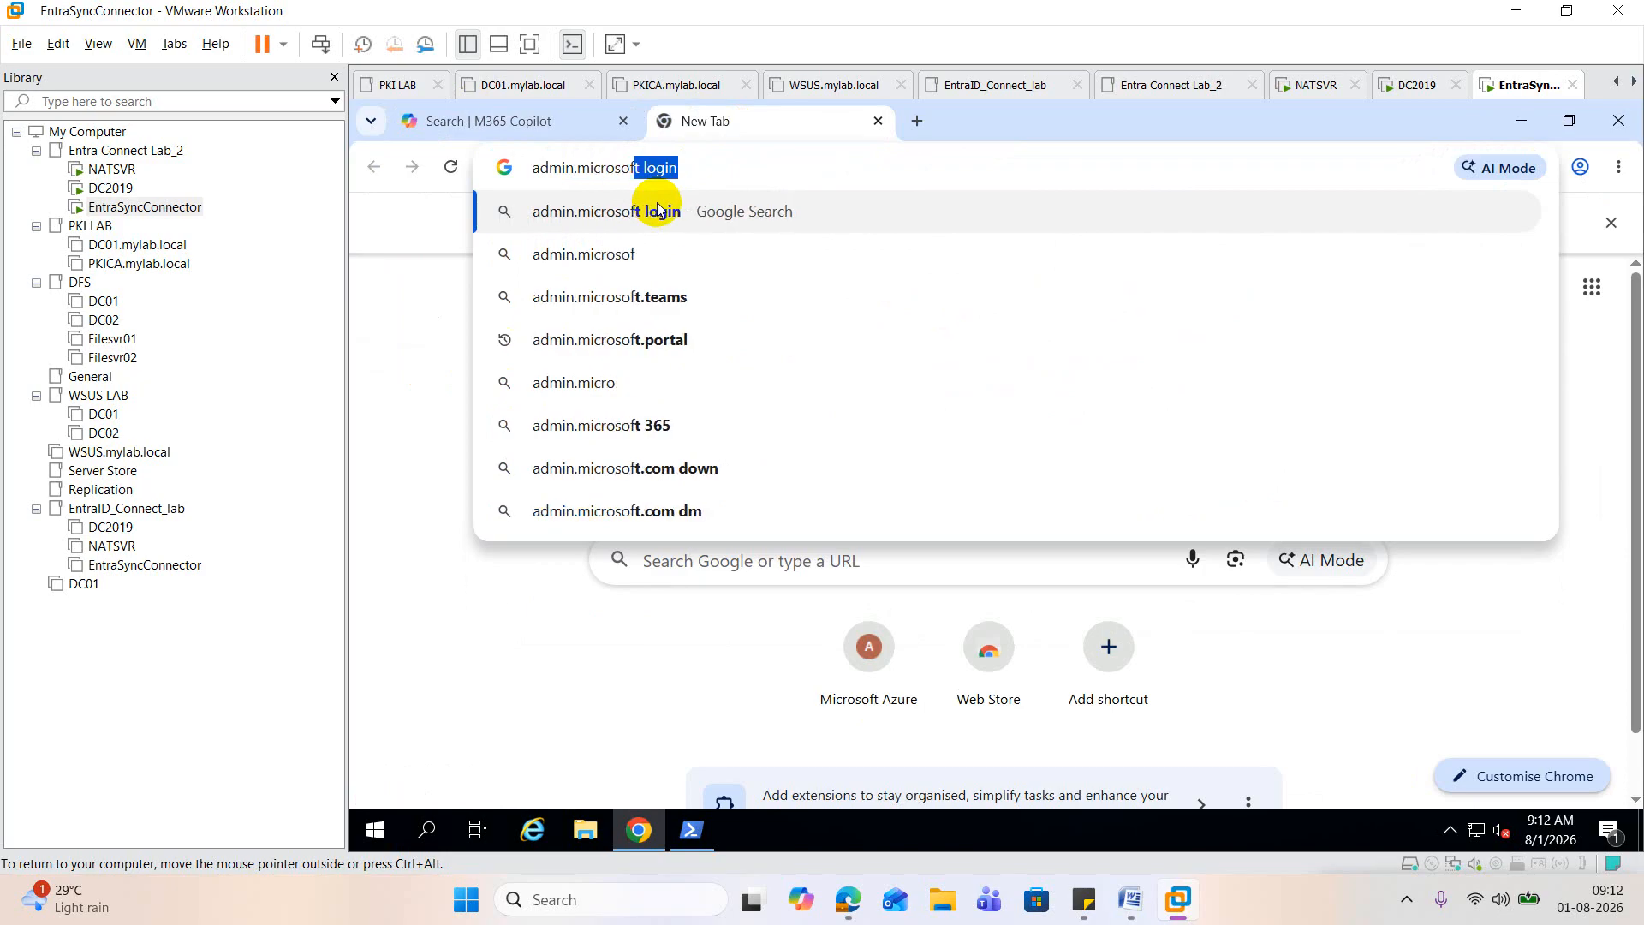
type("com")
key("Return")
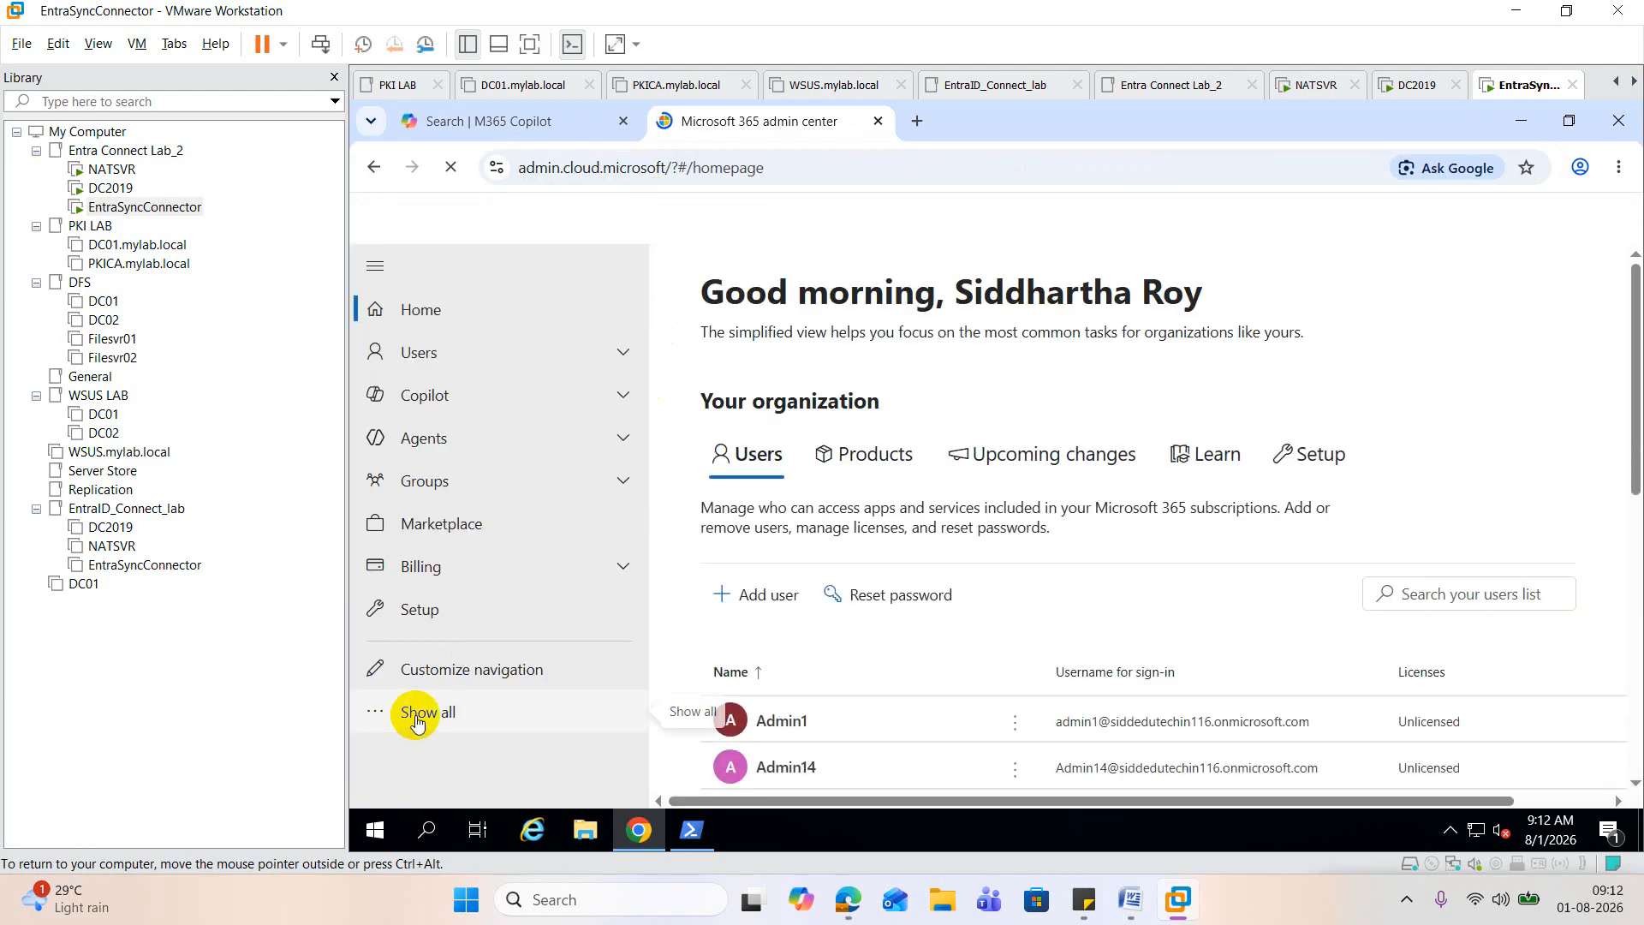
Step: Show all admin centers, open the Identity one, list its users, and dismiss the Mandatory Azure MFA notice
left_click(417, 709)
scroll(460, 611, "down", 5)
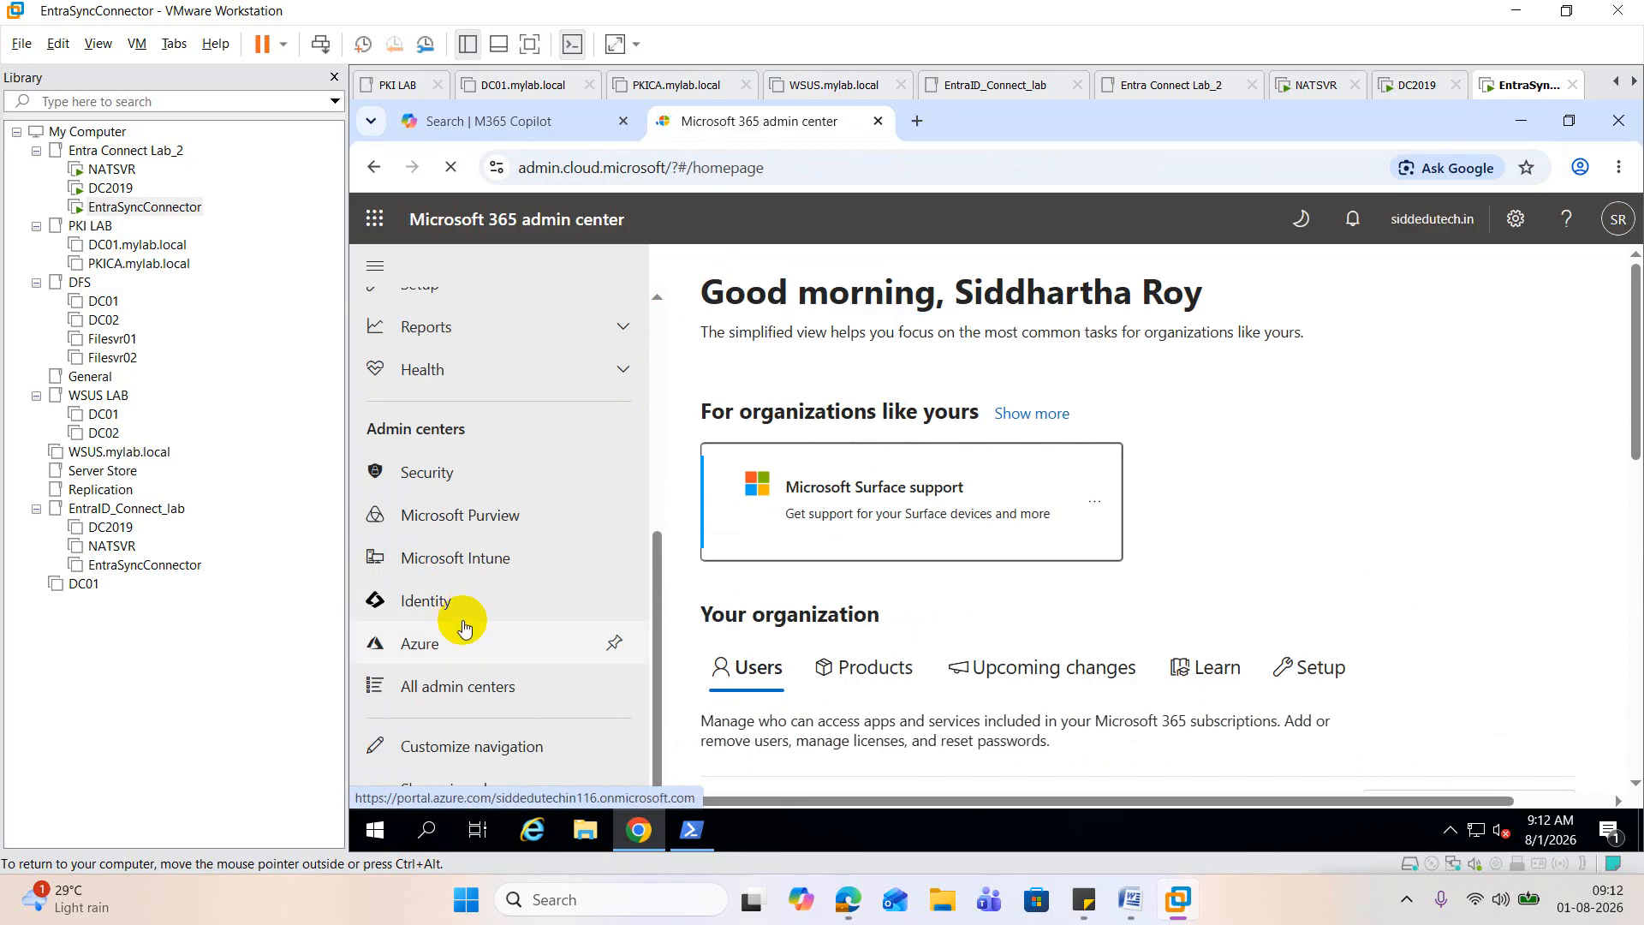
left_click(447, 600)
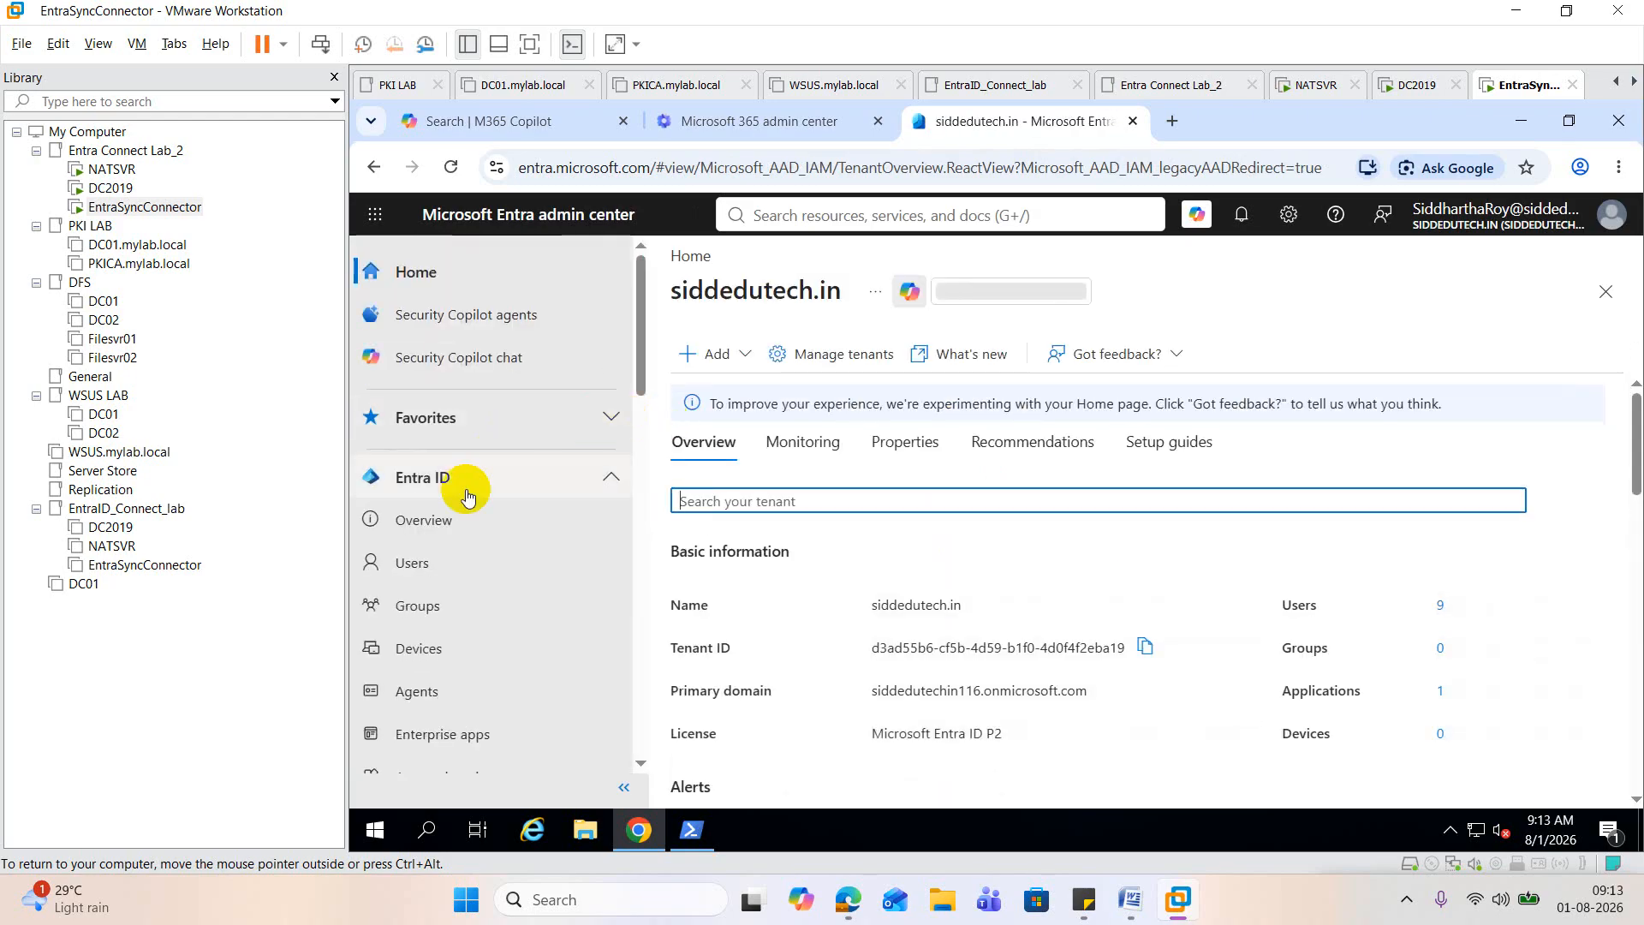
left_click(430, 565)
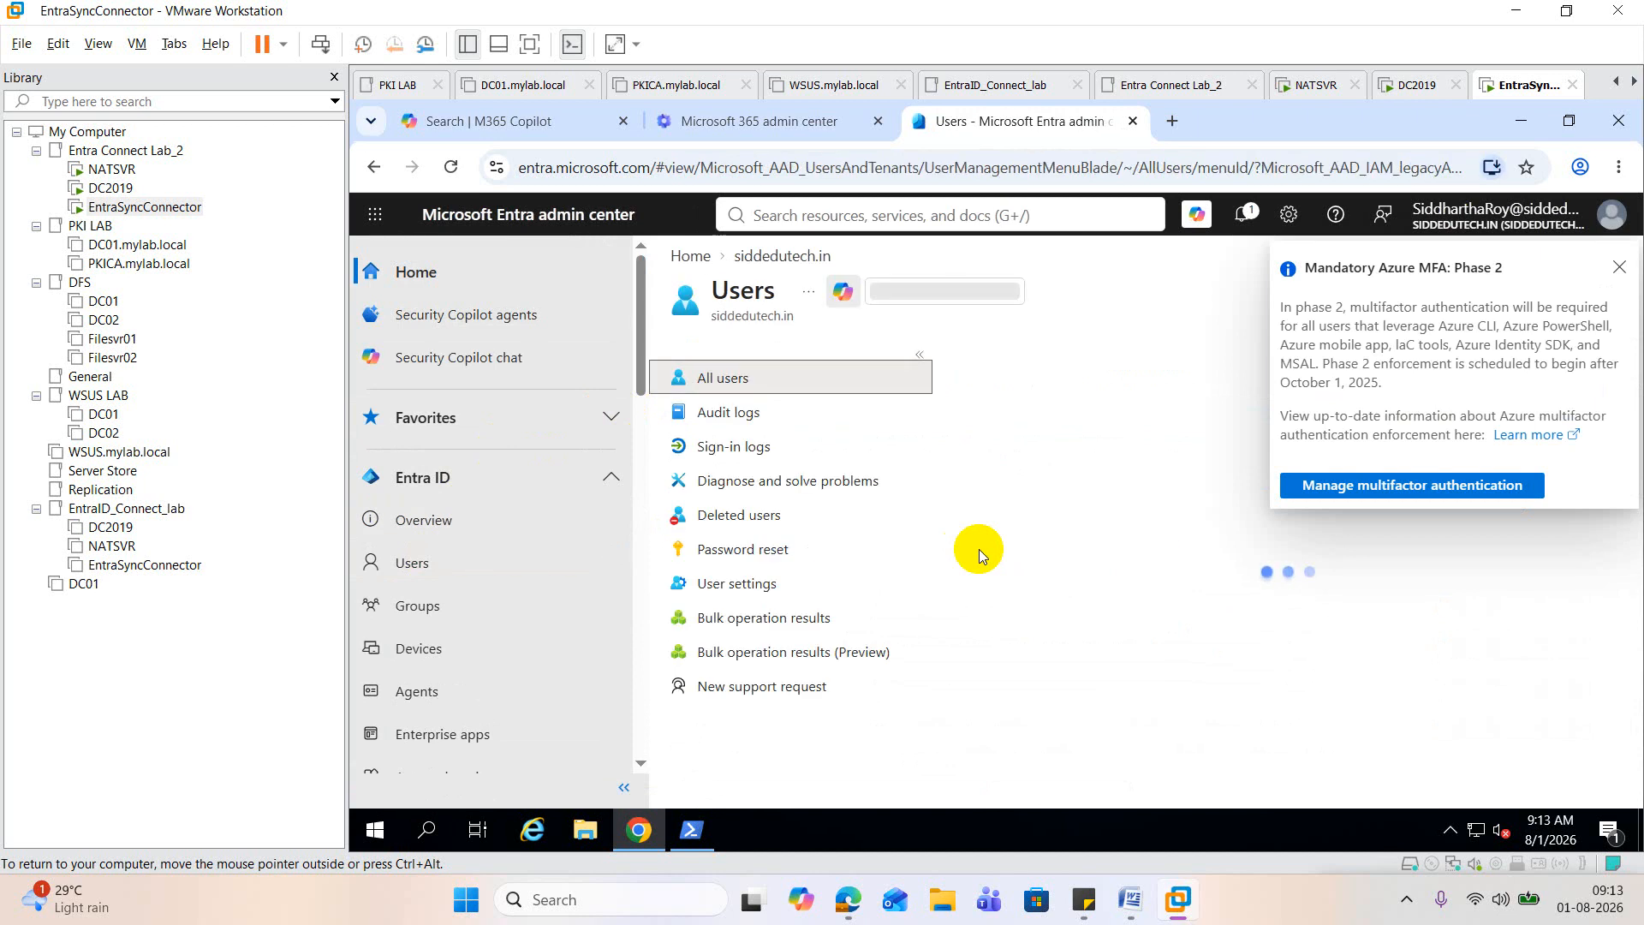
scroll(1096, 548, "down", 1)
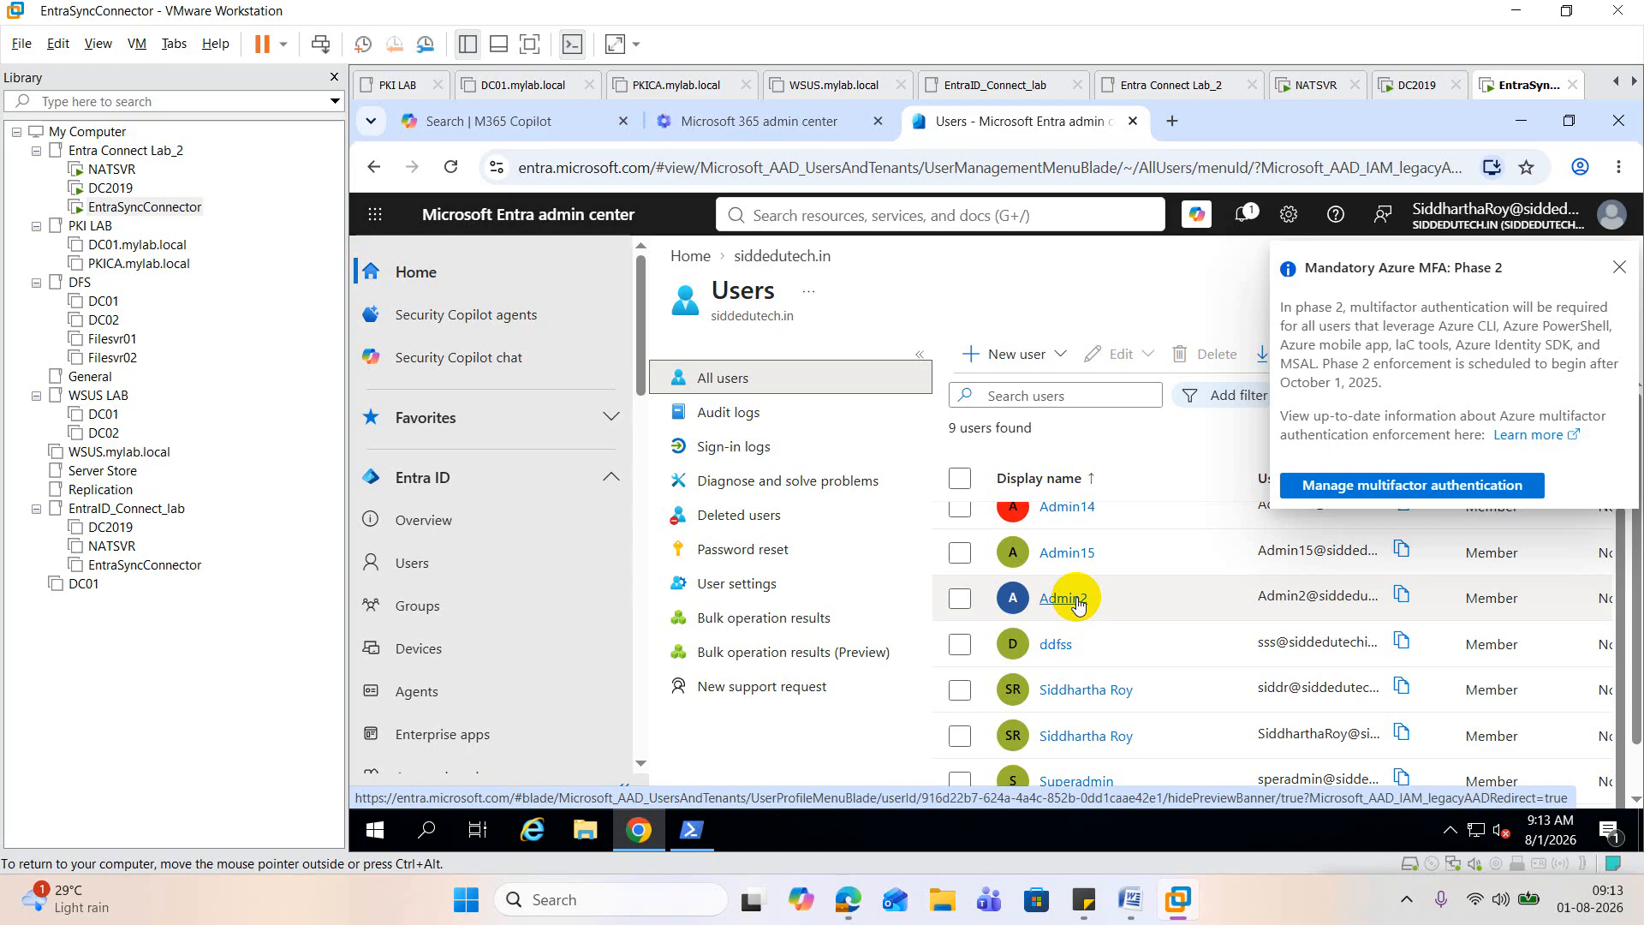
left_click(1620, 273)
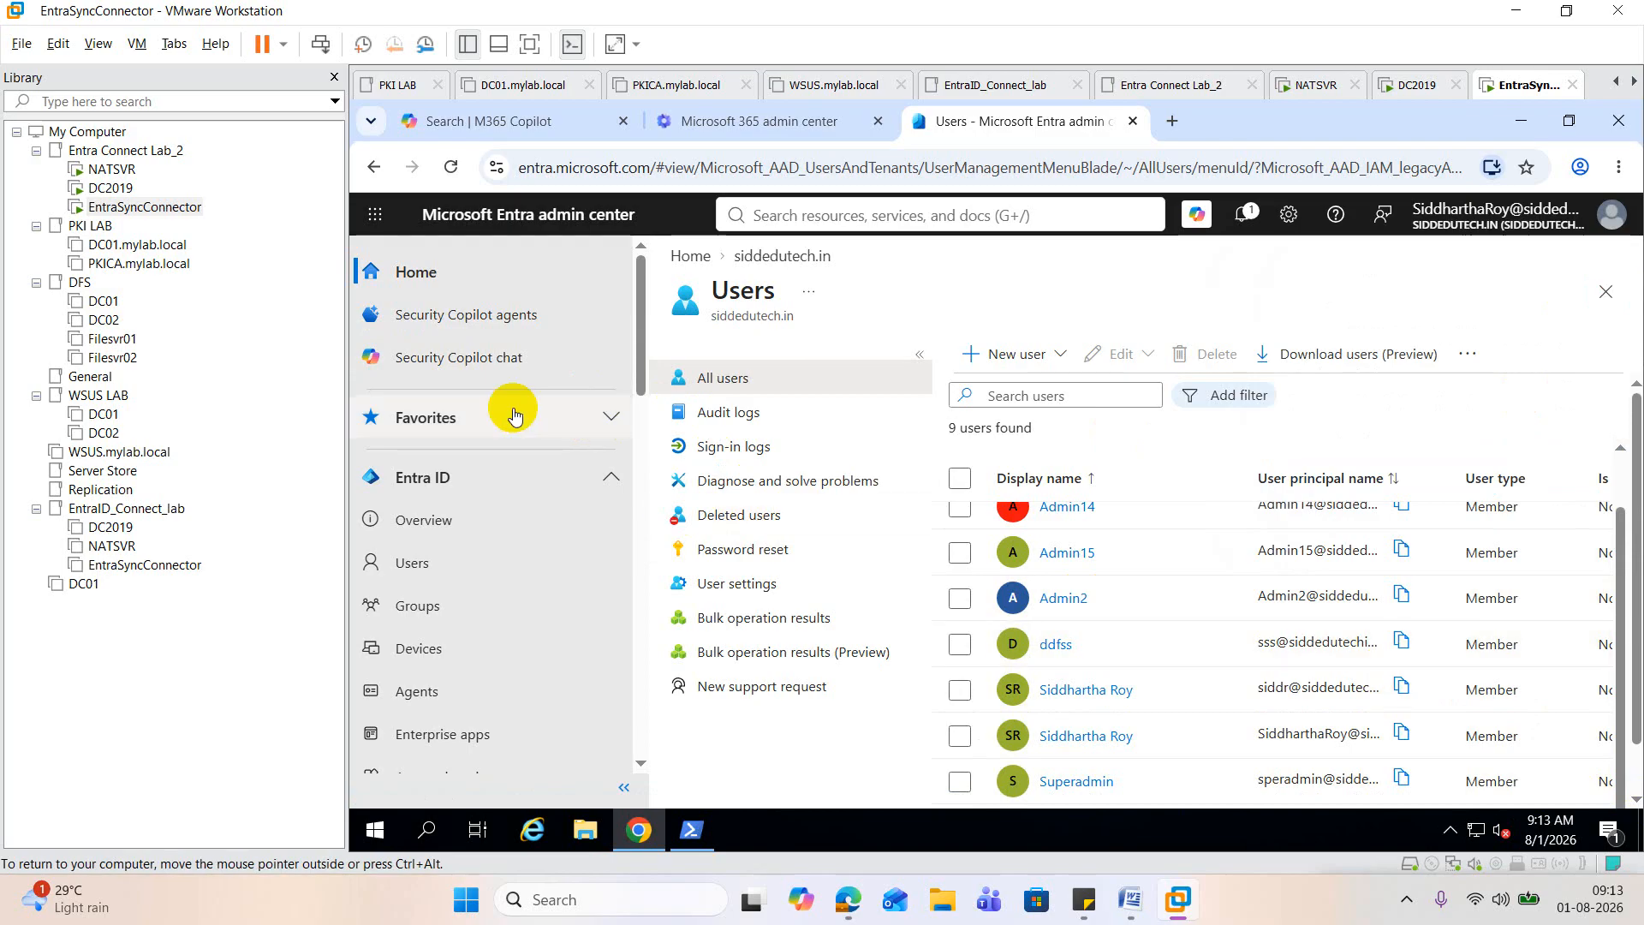
Step: Return to the Microsoft 365 admin center and display the full list of active users with their licenses
left_click(775, 134)
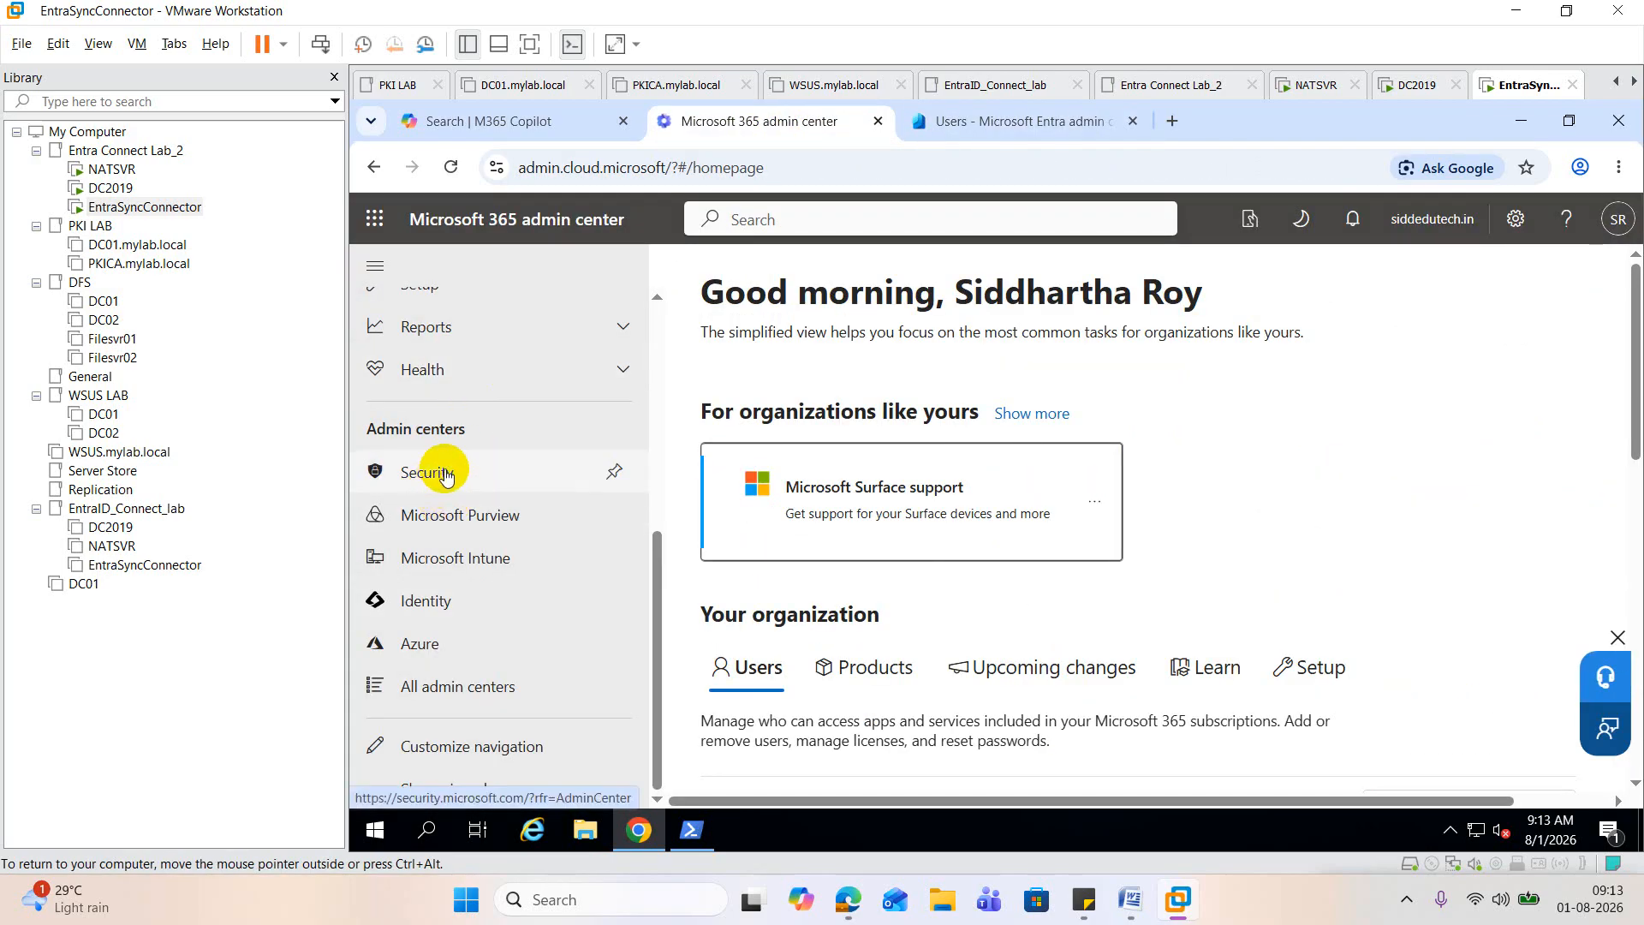
scroll(435, 487, "up", 10)
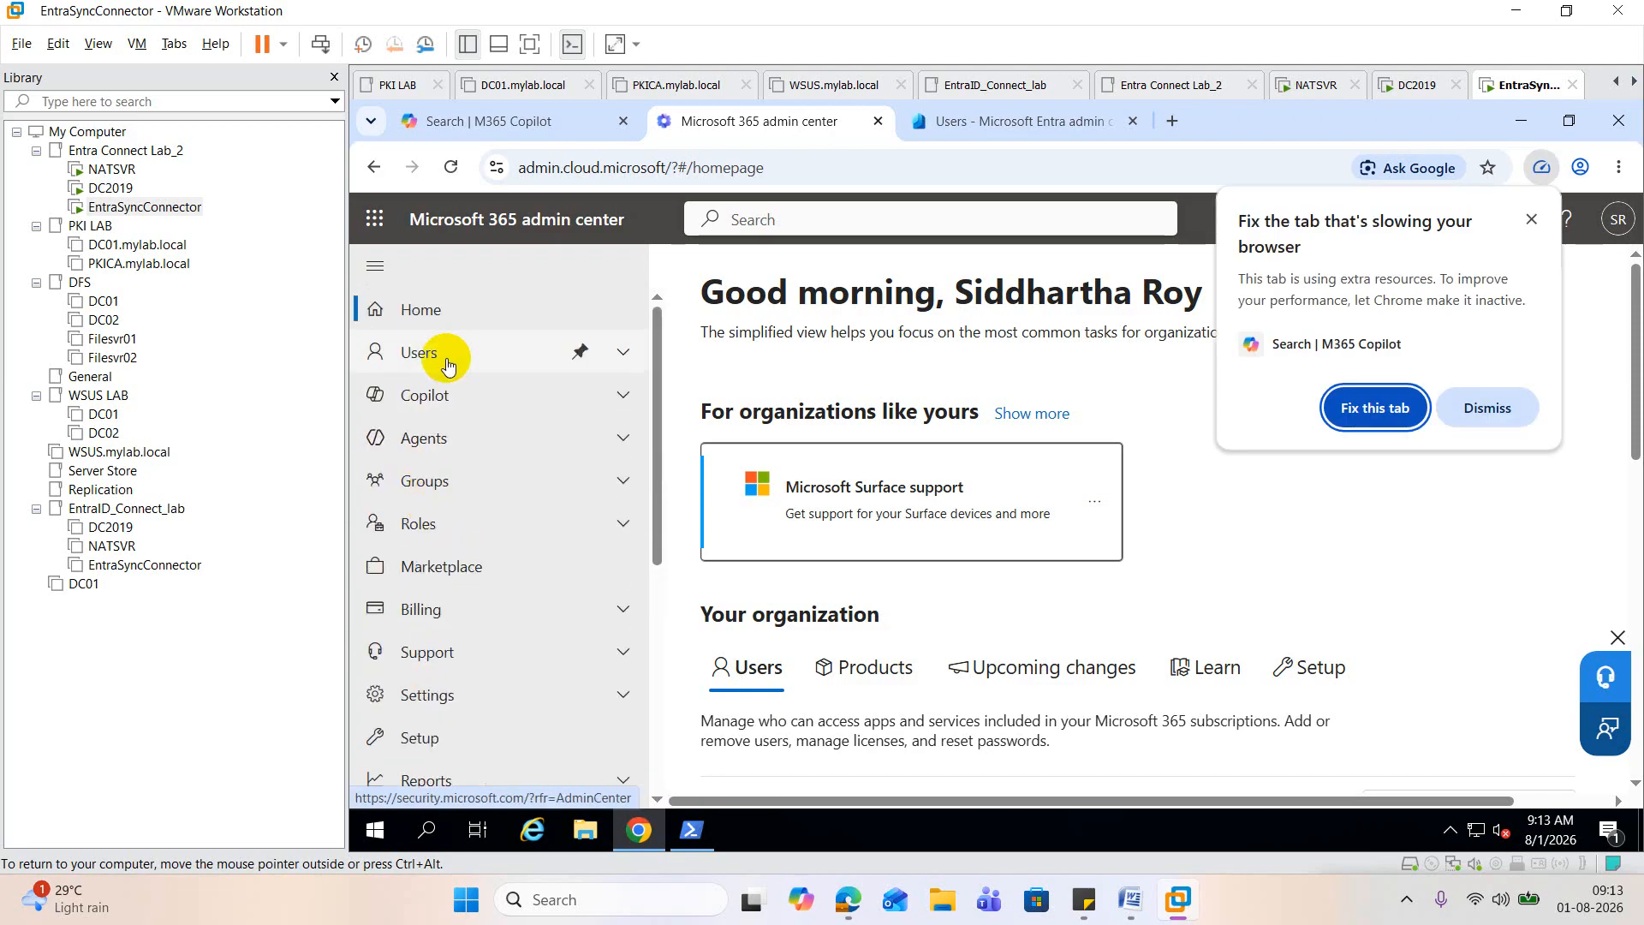
left_click(444, 354)
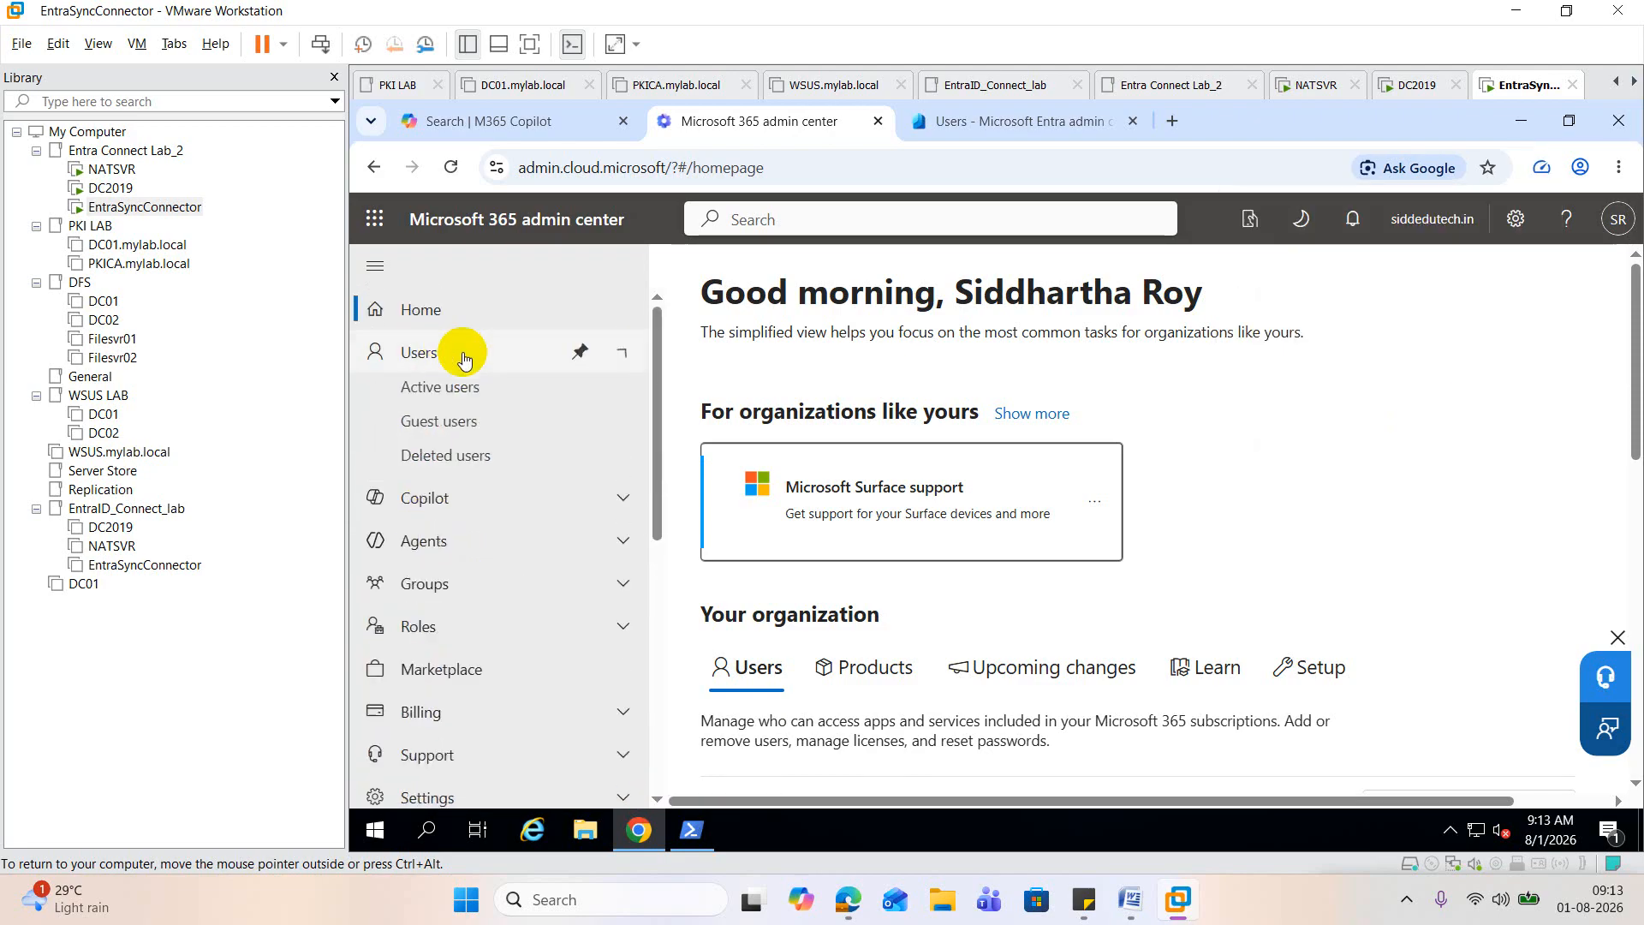
left_click(514, 393)
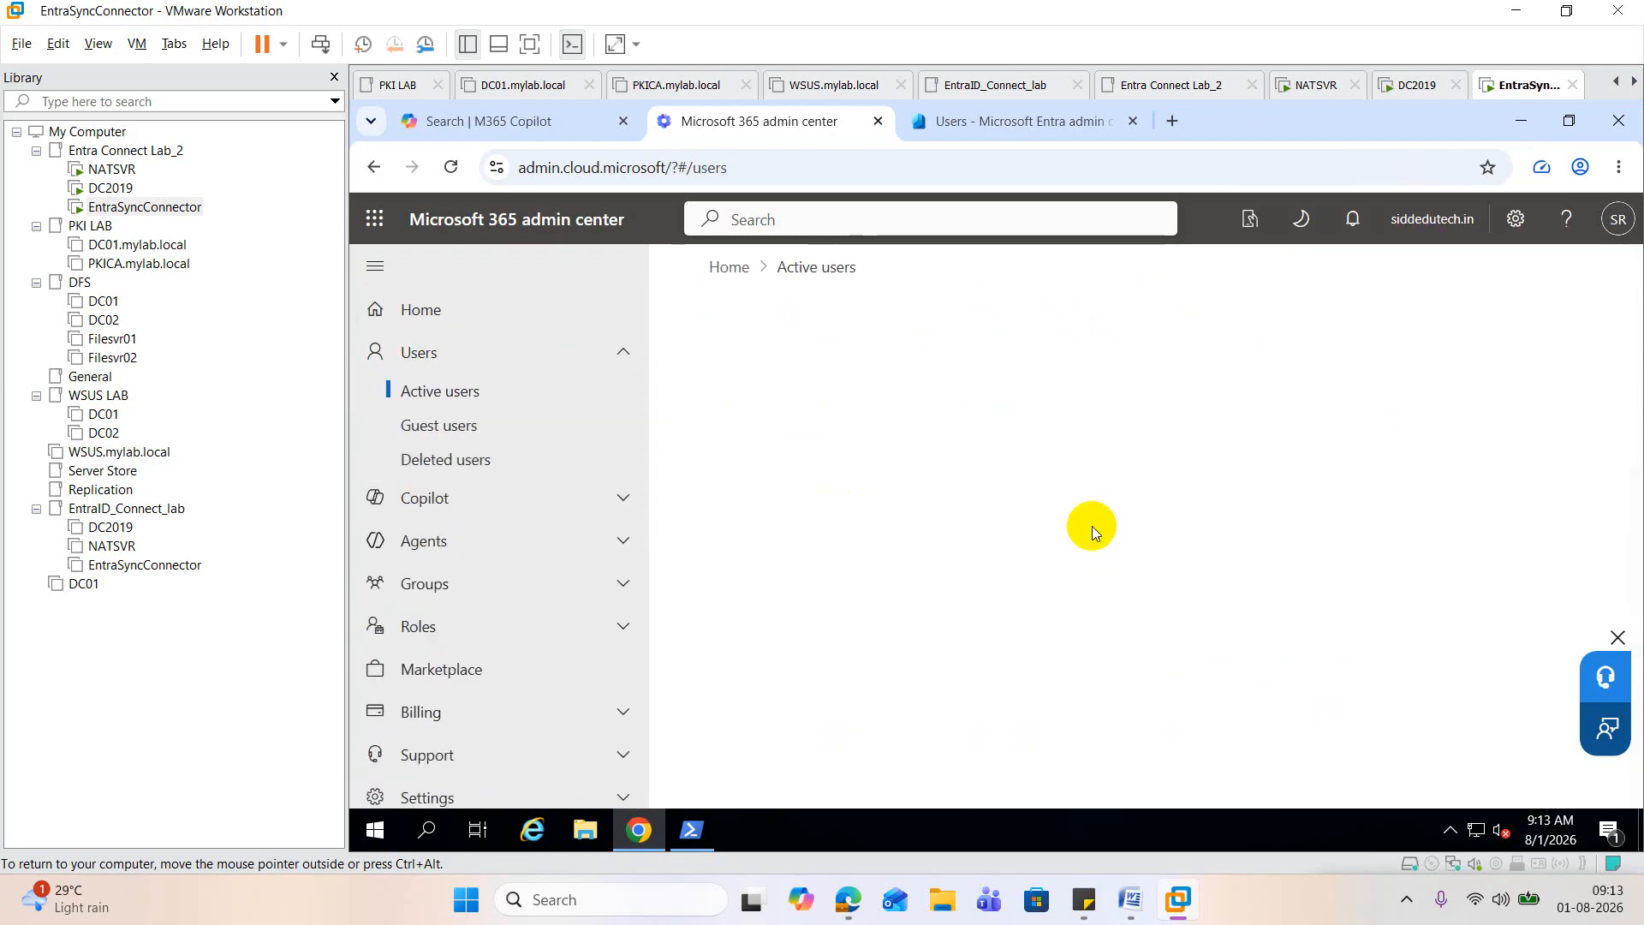
scroll(1091, 526, "down", 3)
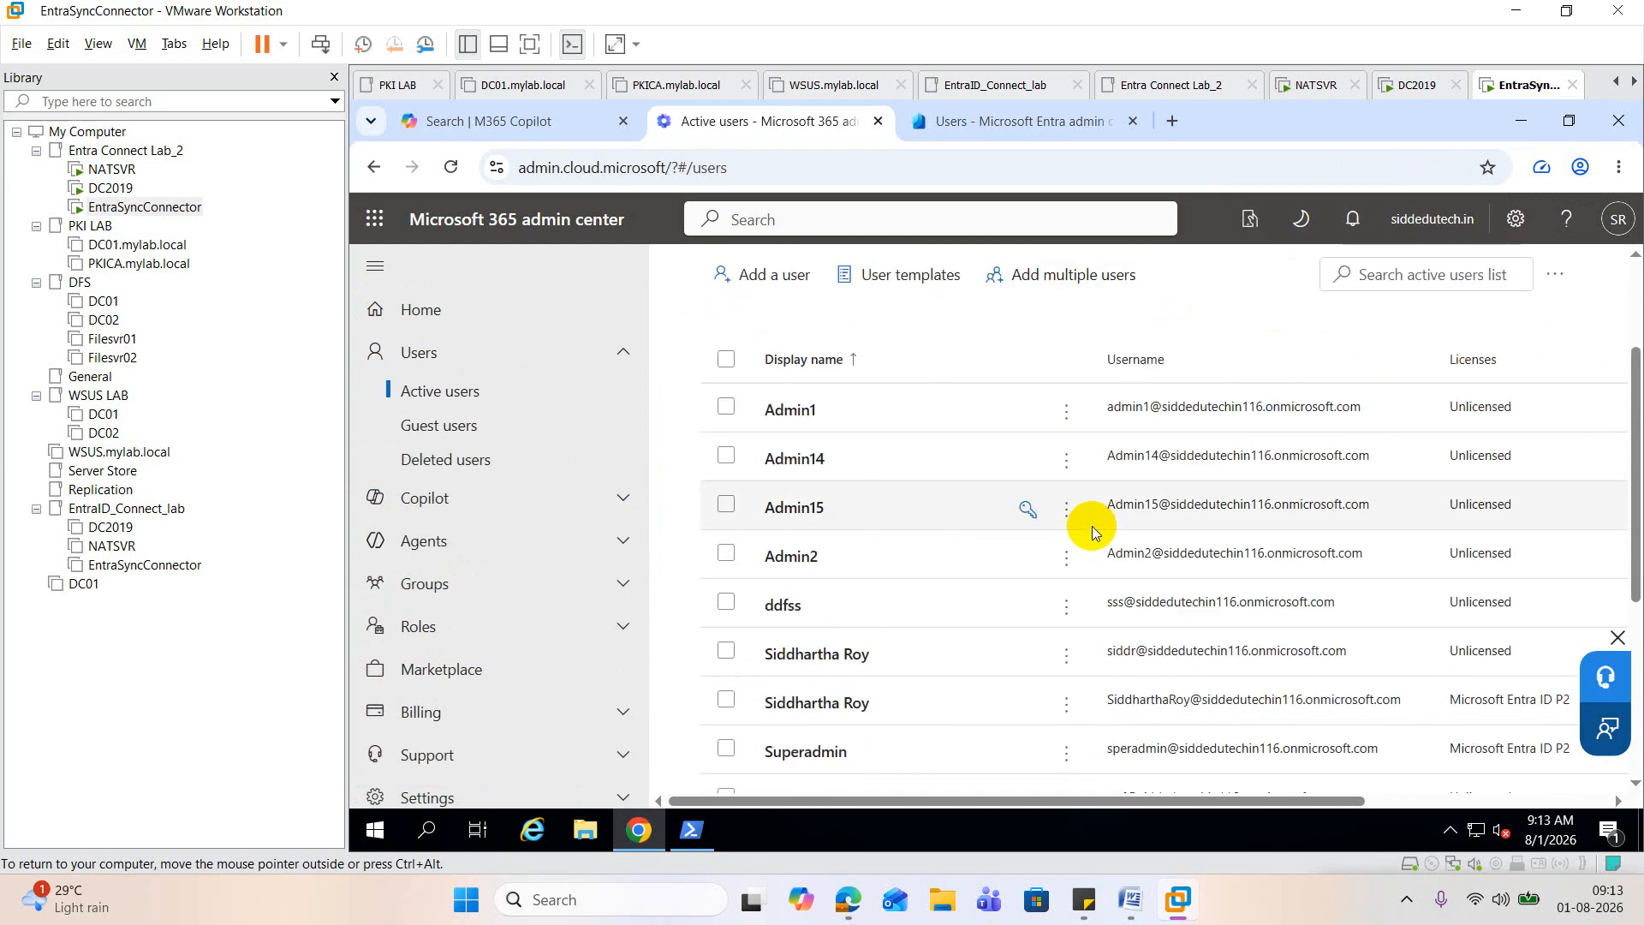
scroll(1143, 589, "down", 2)
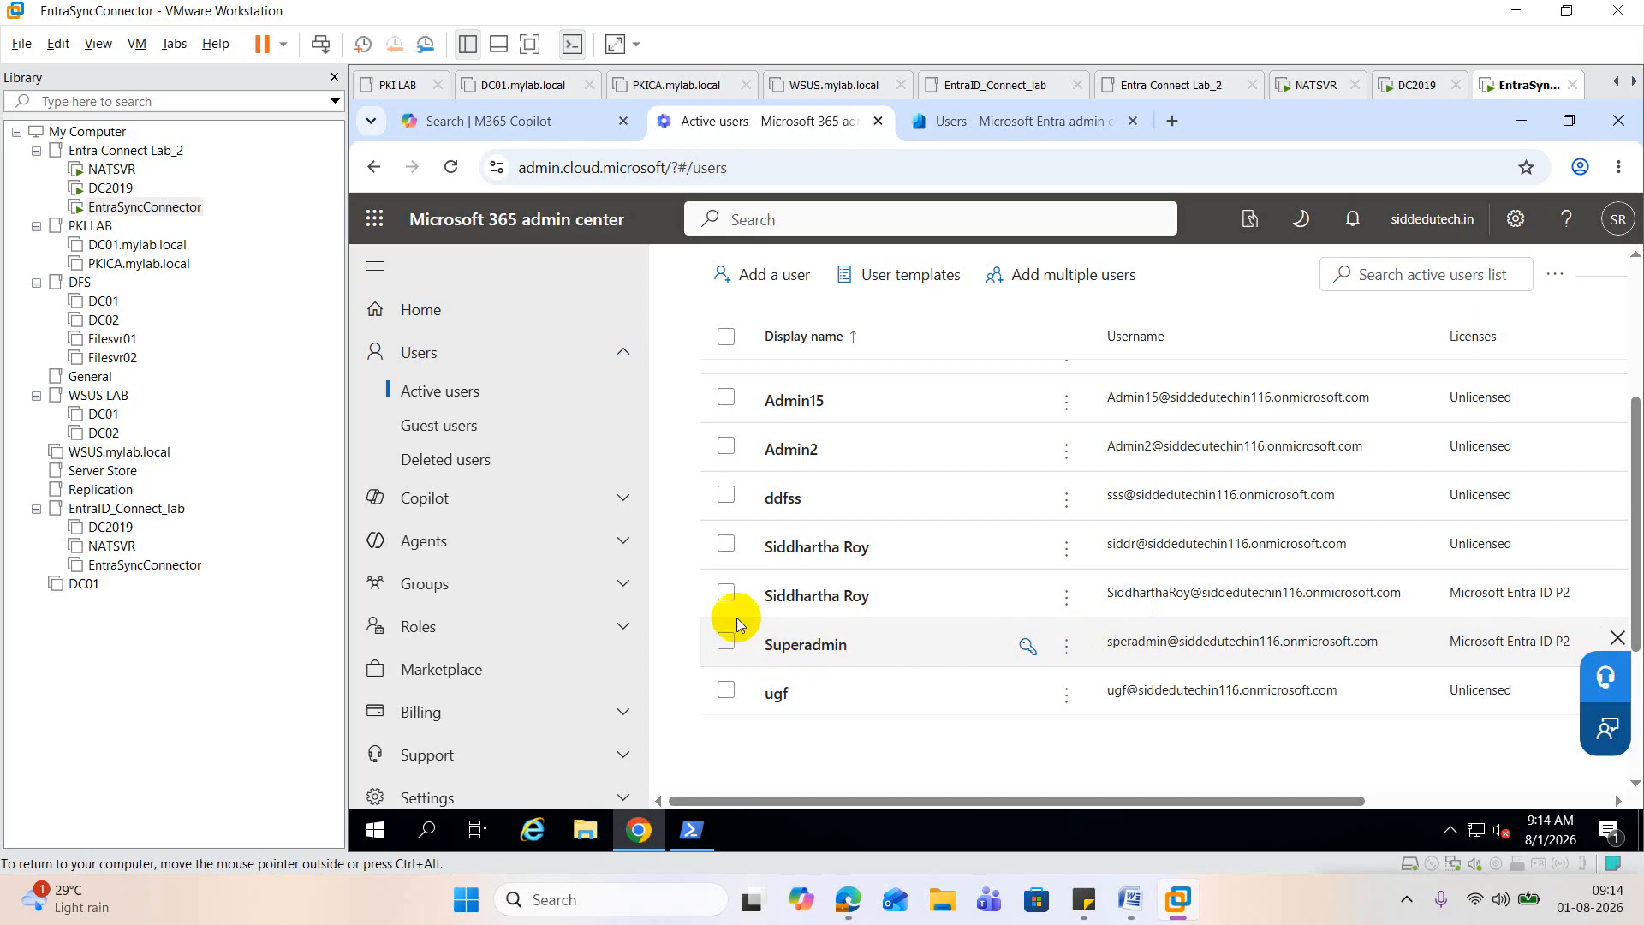
Step: Open the account details of the unlicensed user listed directly below ddfss, and close them again
left_click(745, 560)
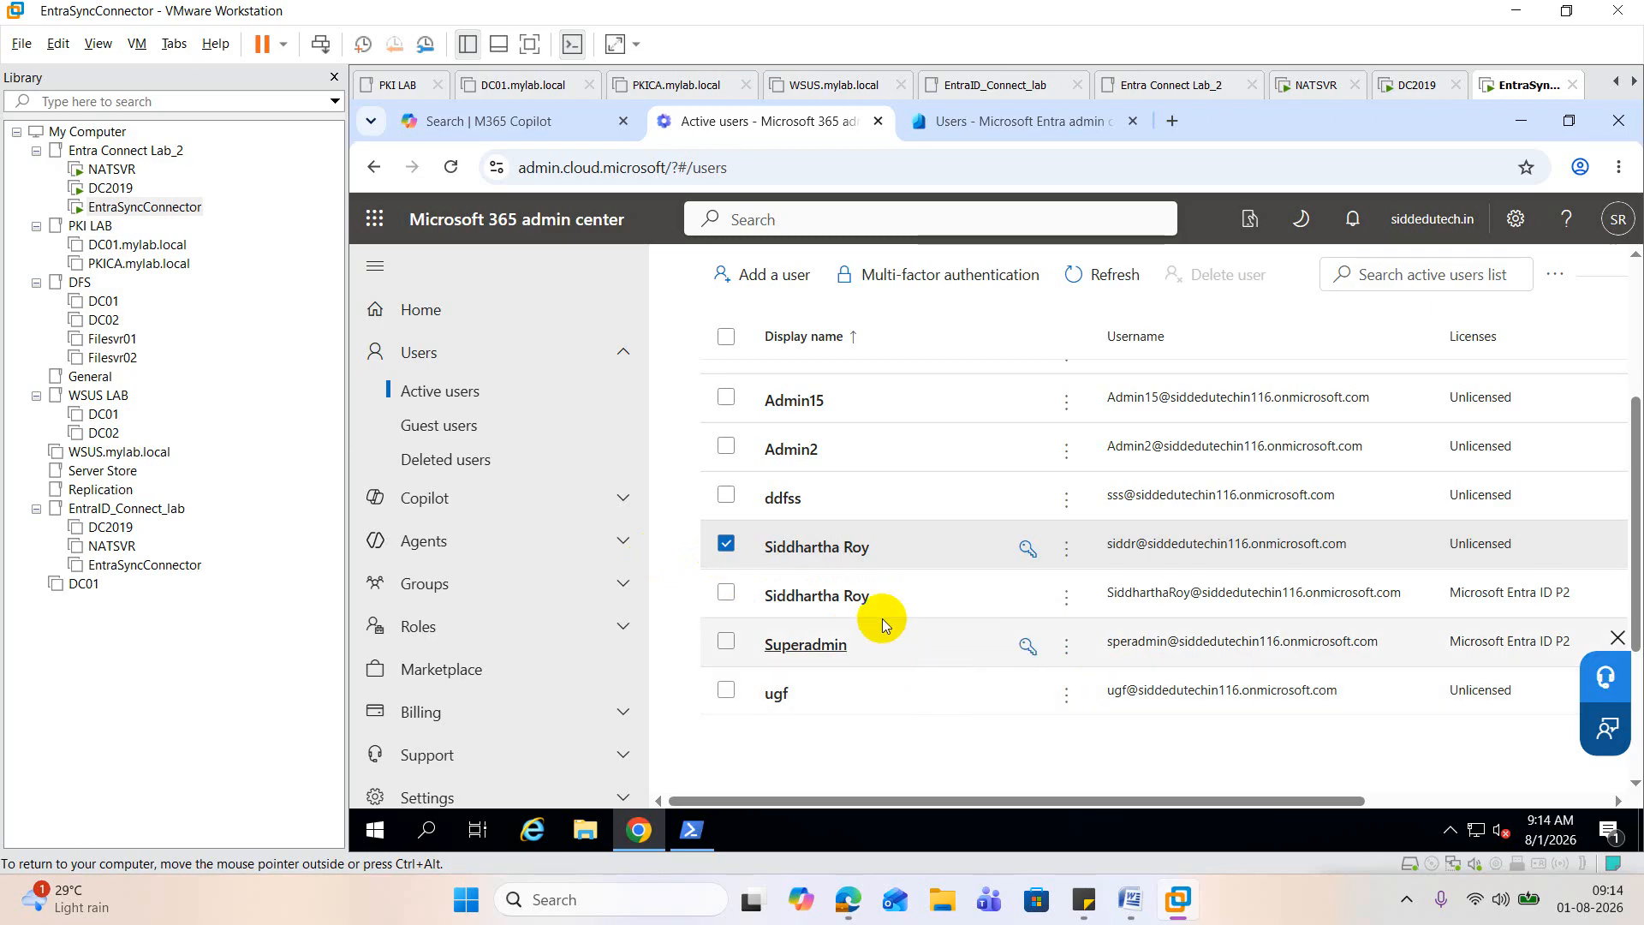
left_click(829, 552)
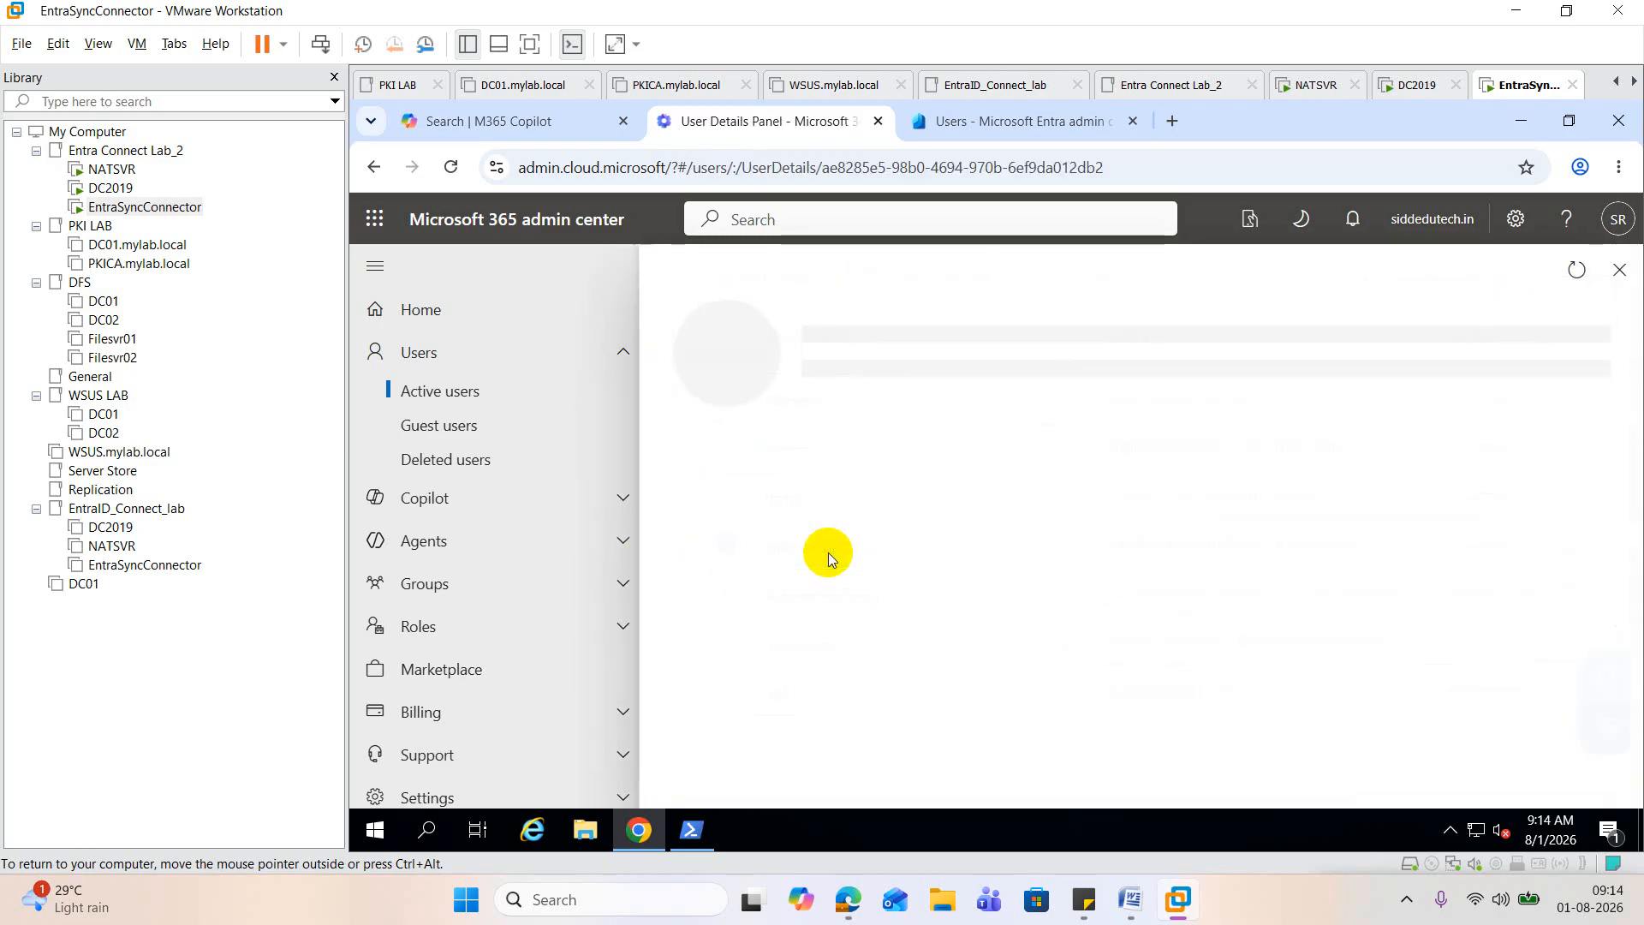
left_click(1601, 271)
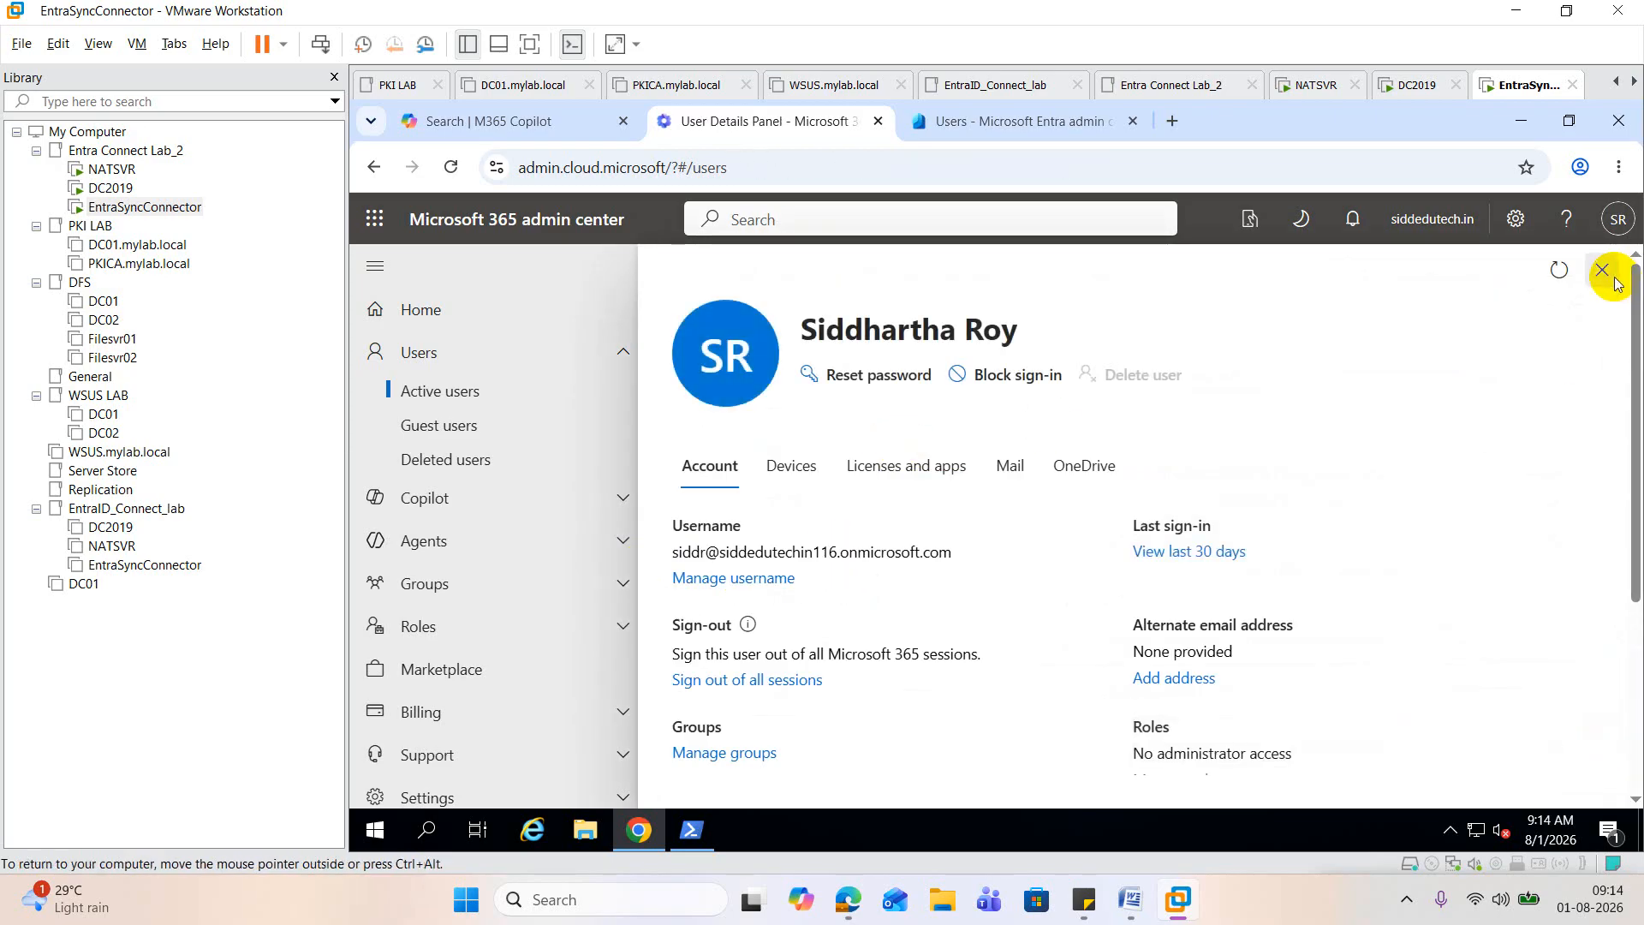
Step: Remove the Microsoft Entra ID P2 license from the Superadmin user and save the changes
left_click(822, 645)
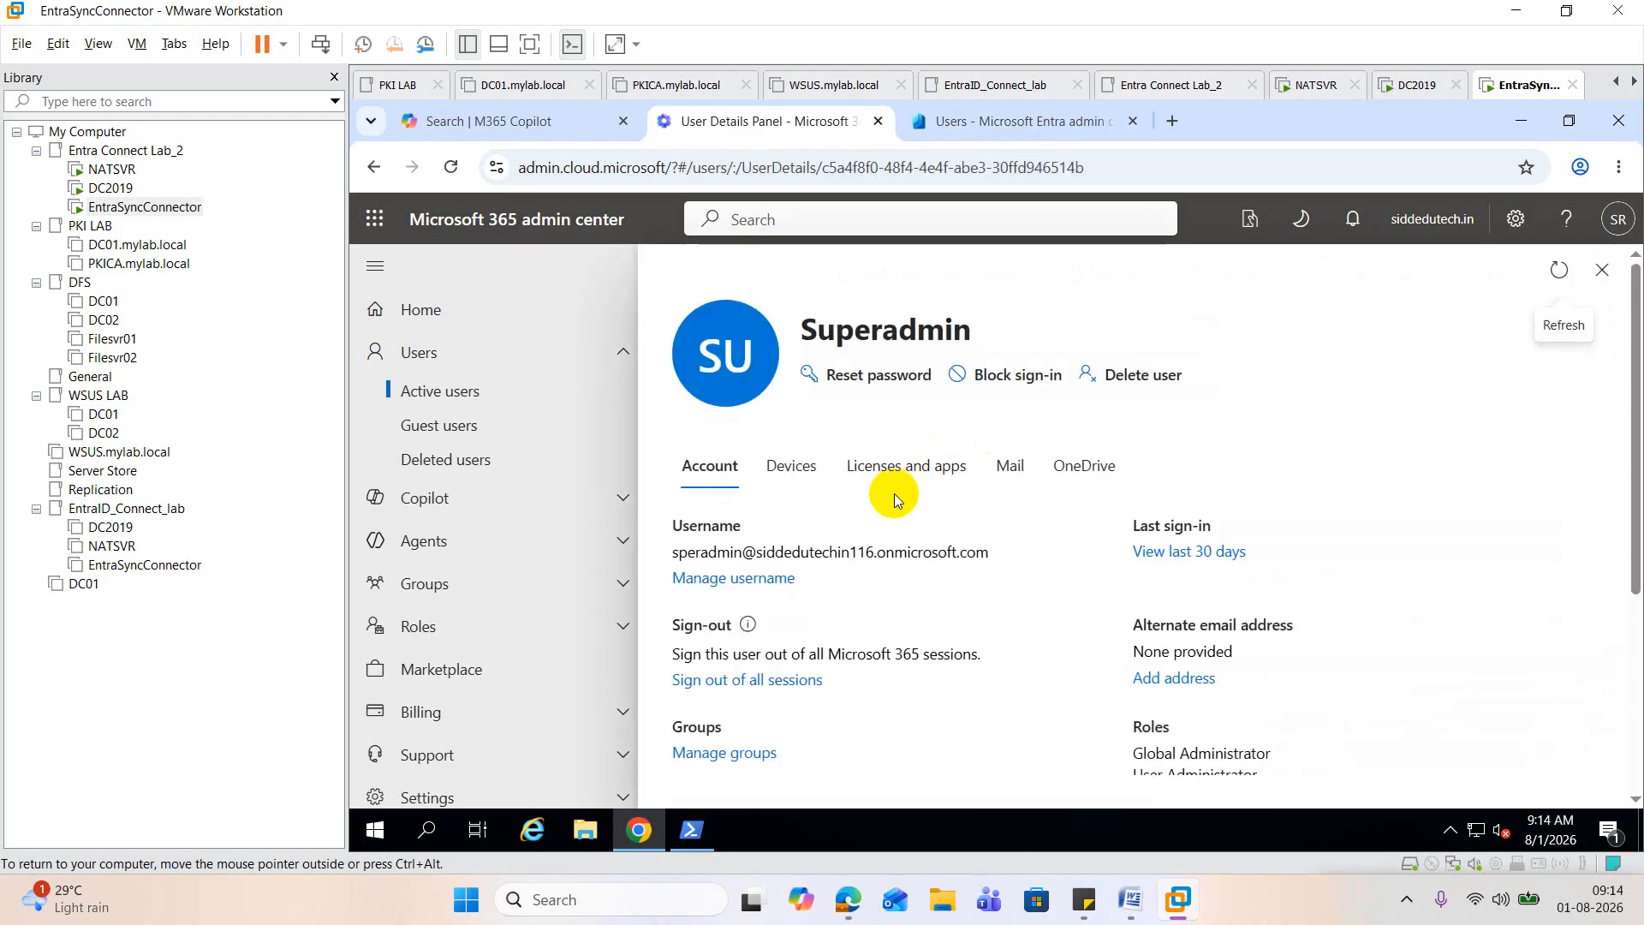
left_click(921, 474)
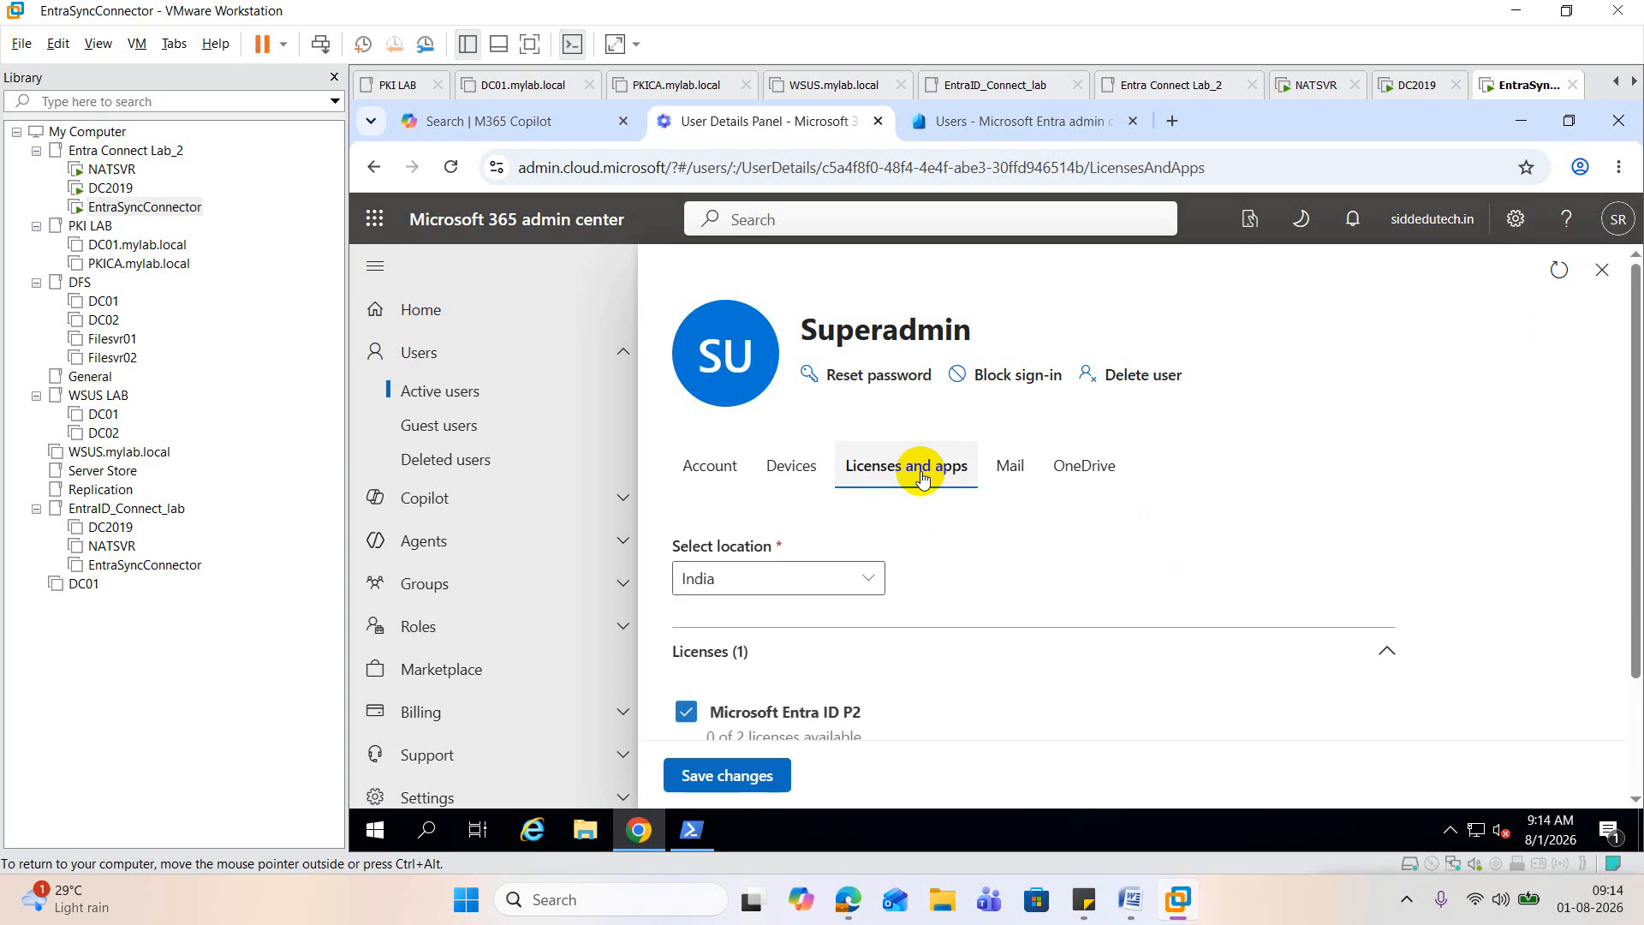
scroll(826, 638, "down", 2)
left_click(682, 563)
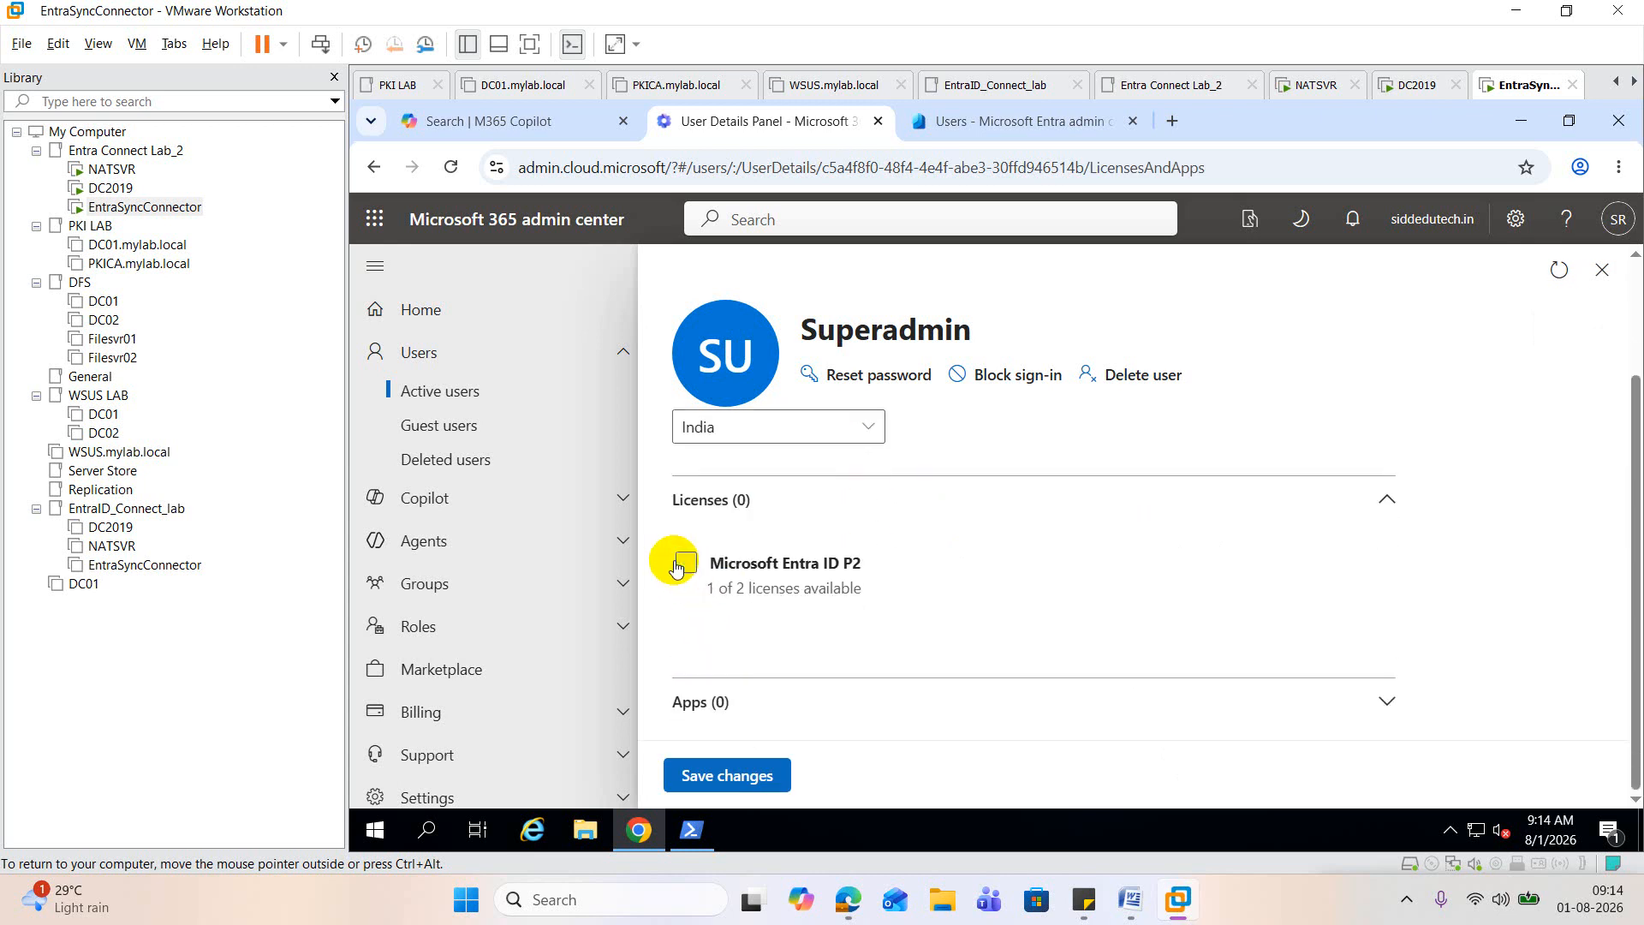
left_click(729, 774)
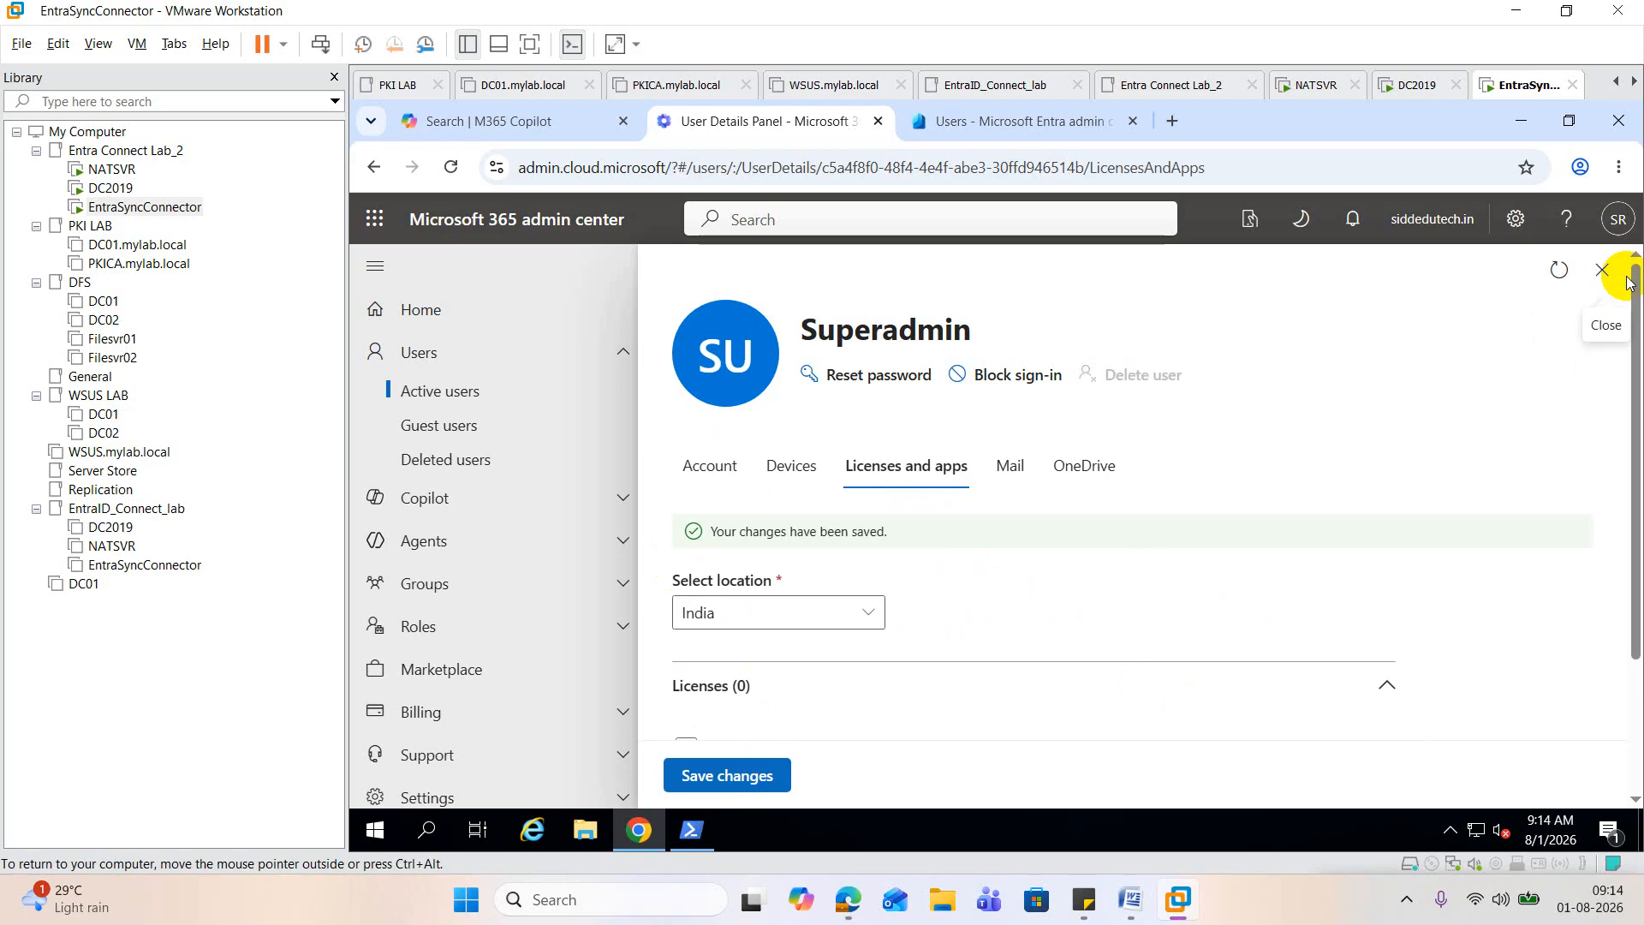
Step: Save Superadmin's license settings again with Microsoft Entra ID P2 unassigned, and close the user's details
scroll(1053, 612, "down", 1)
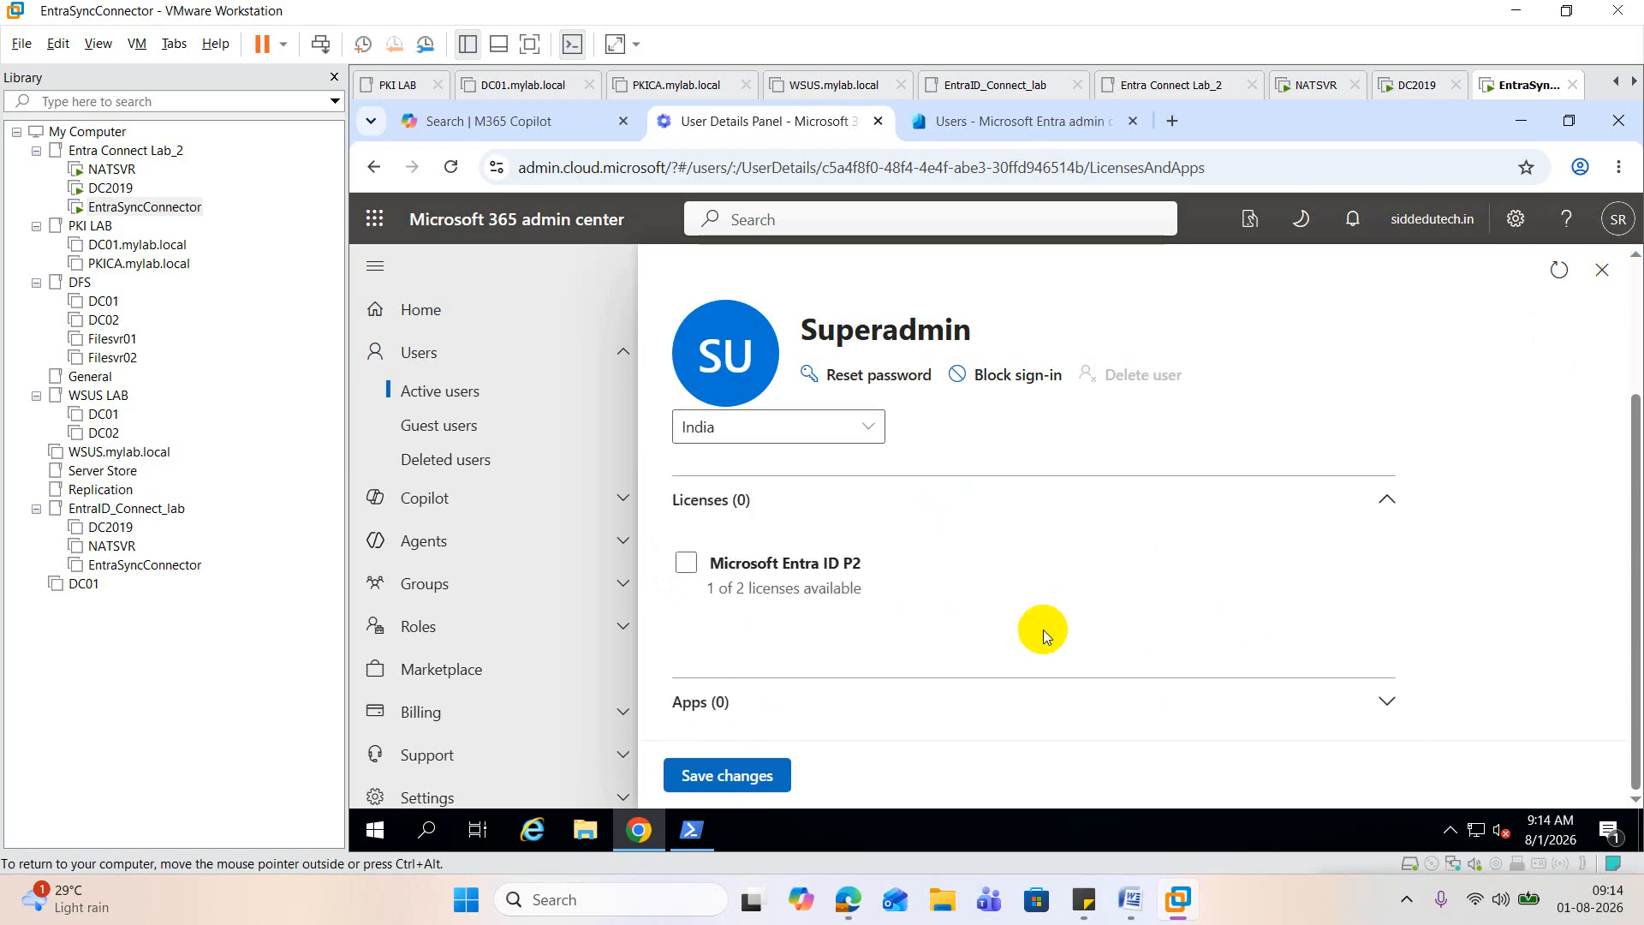
left_click(782, 775)
left_click(1616, 271)
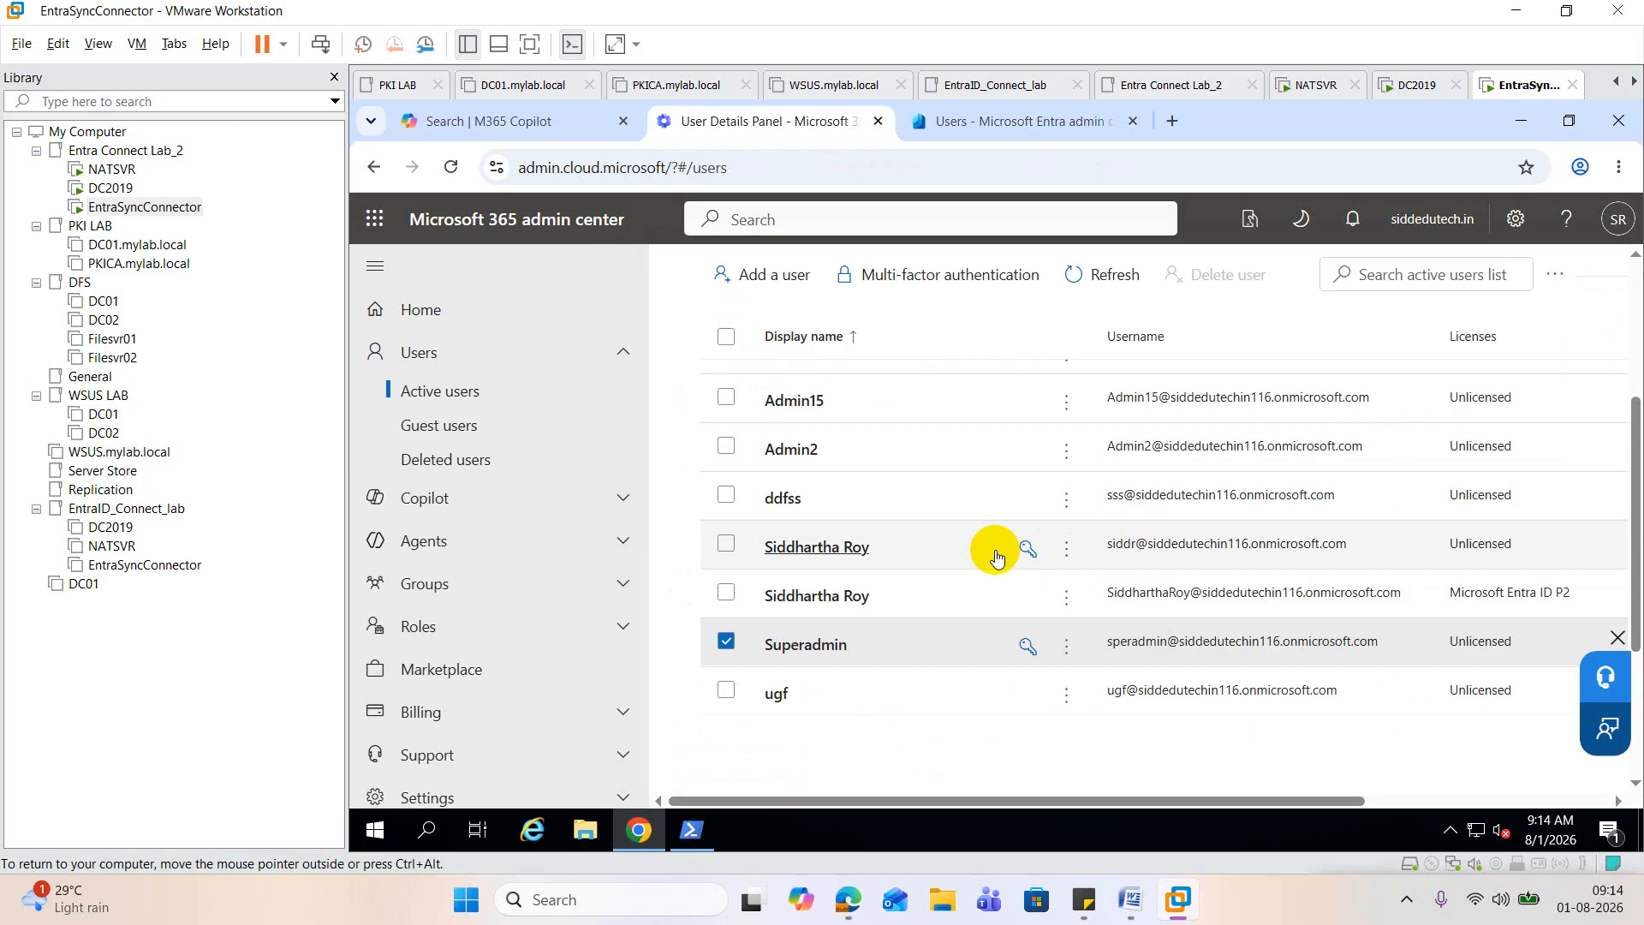
Step: Try to assign the Microsoft Entra ID P2 license to the unlicensed user directly below ddfss, then decline the purchase and close the details
left_click(833, 559)
left_click(869, 467)
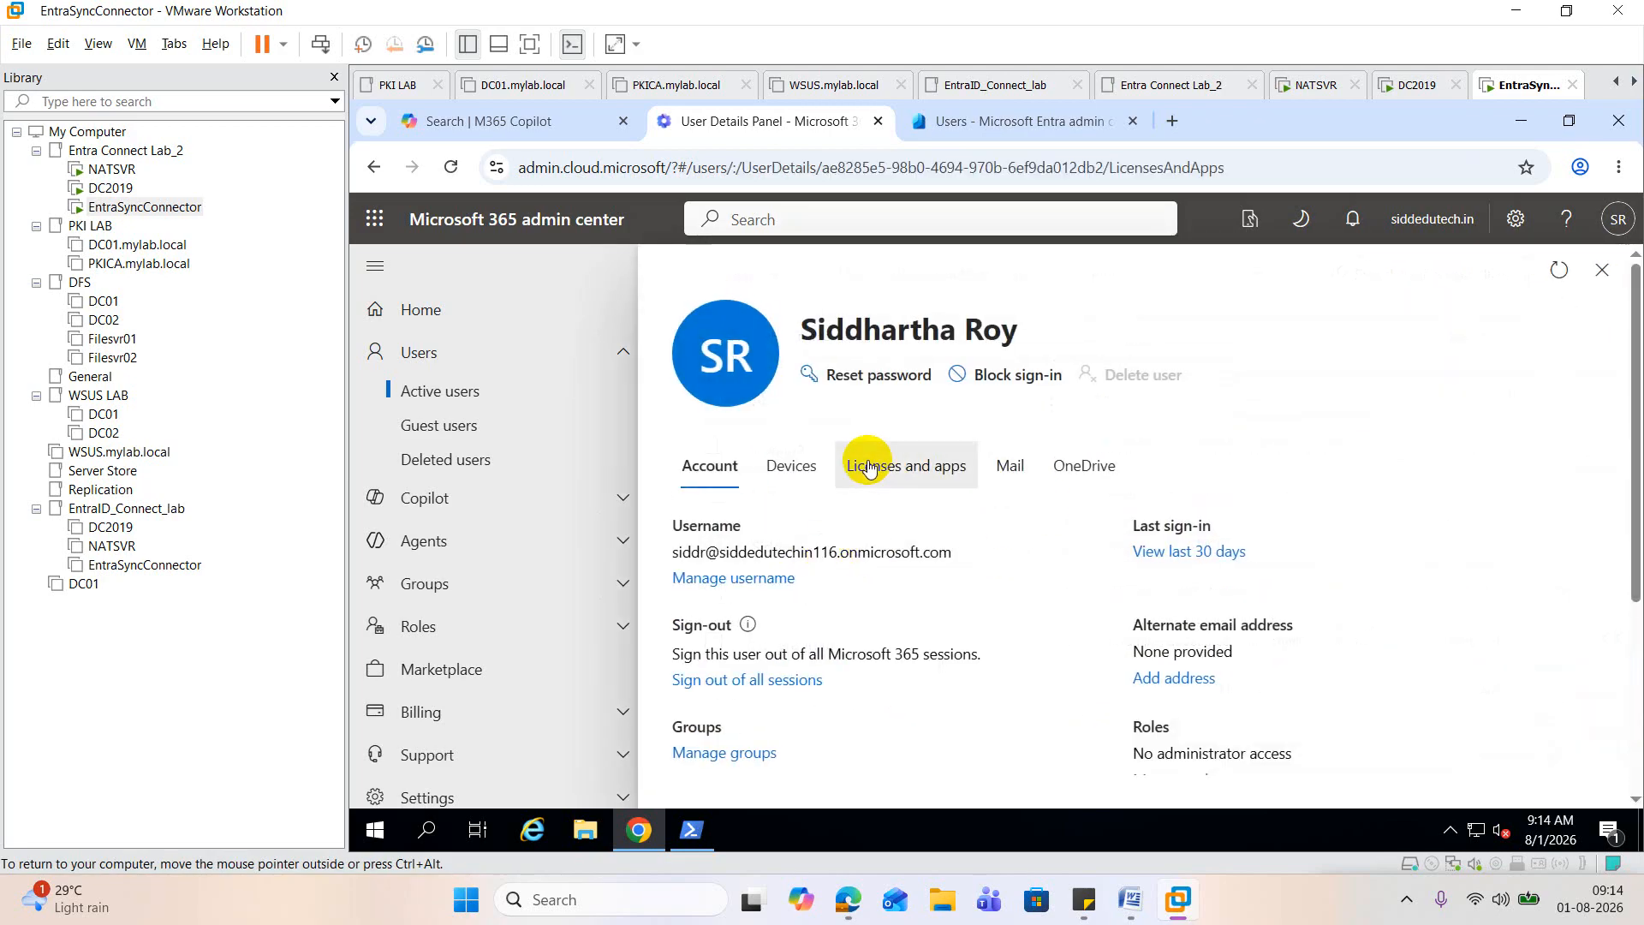
scroll(947, 551, "down", 2)
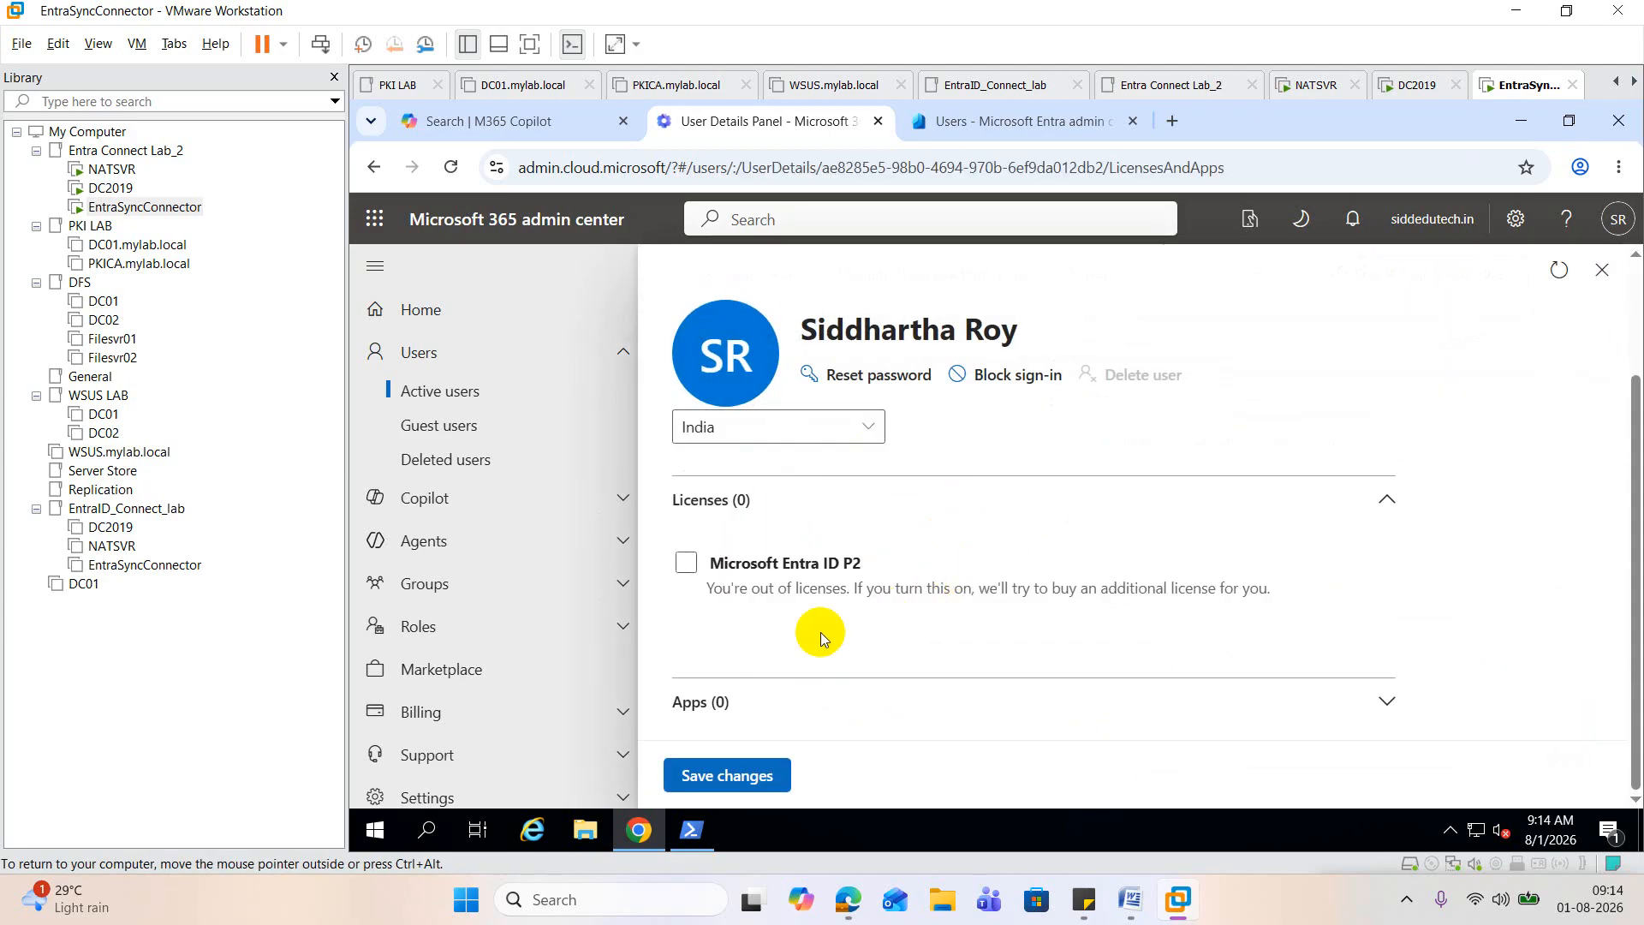
left_click(695, 564)
left_click(753, 775)
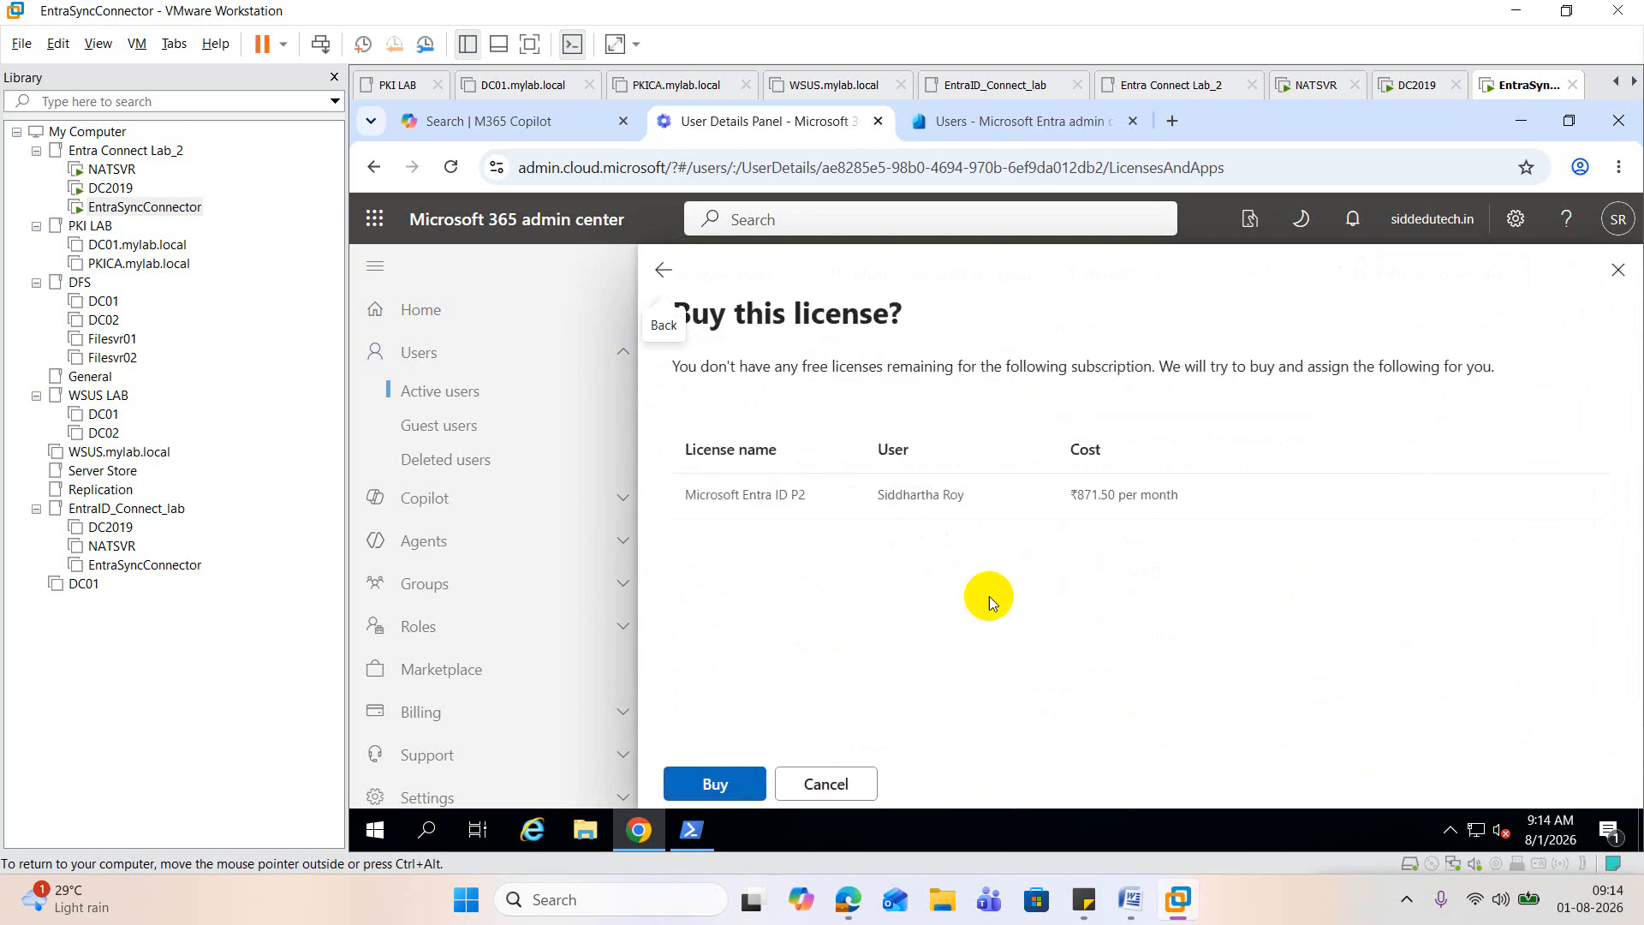
left_click(1620, 272)
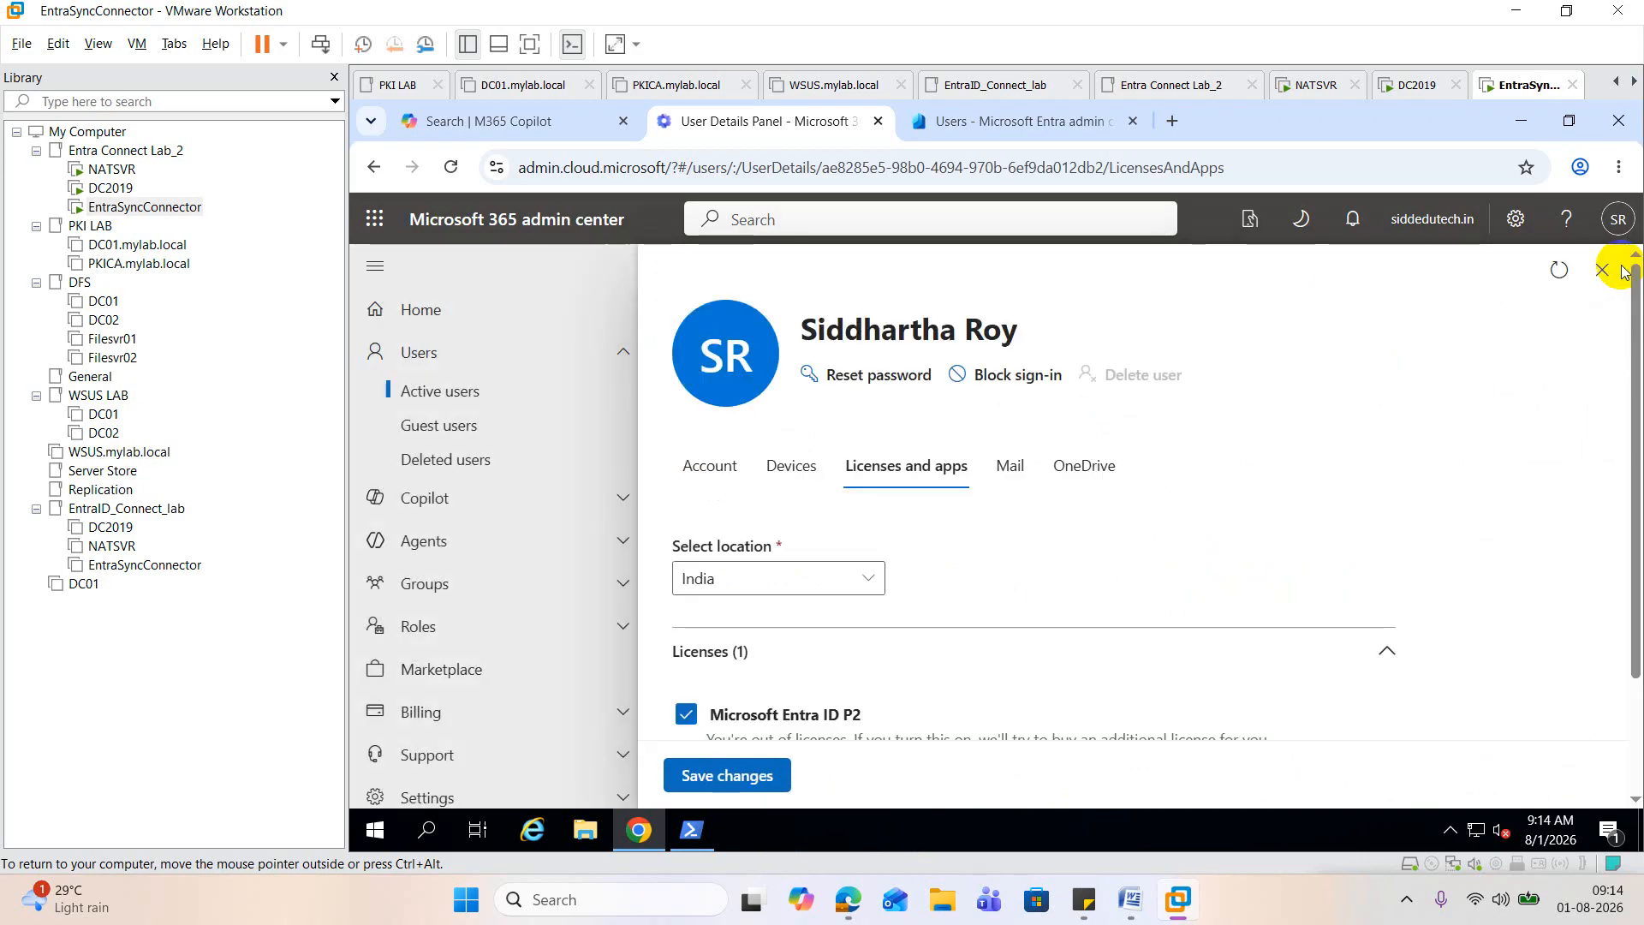
scroll(1404, 424, "down", 2)
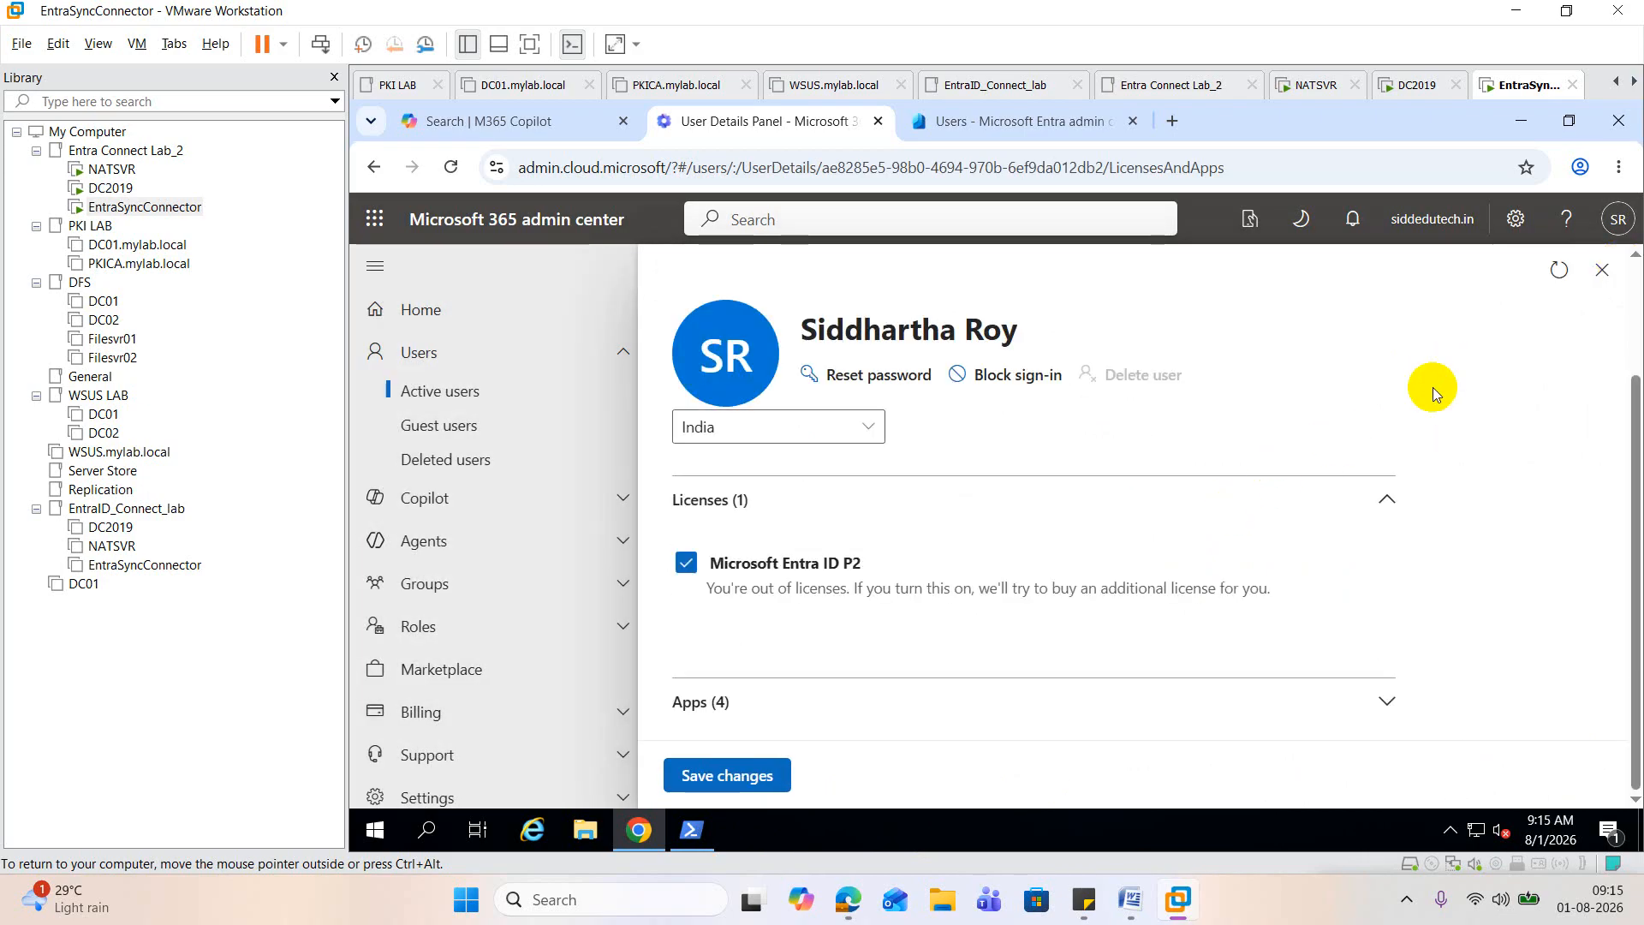
left_click(1601, 270)
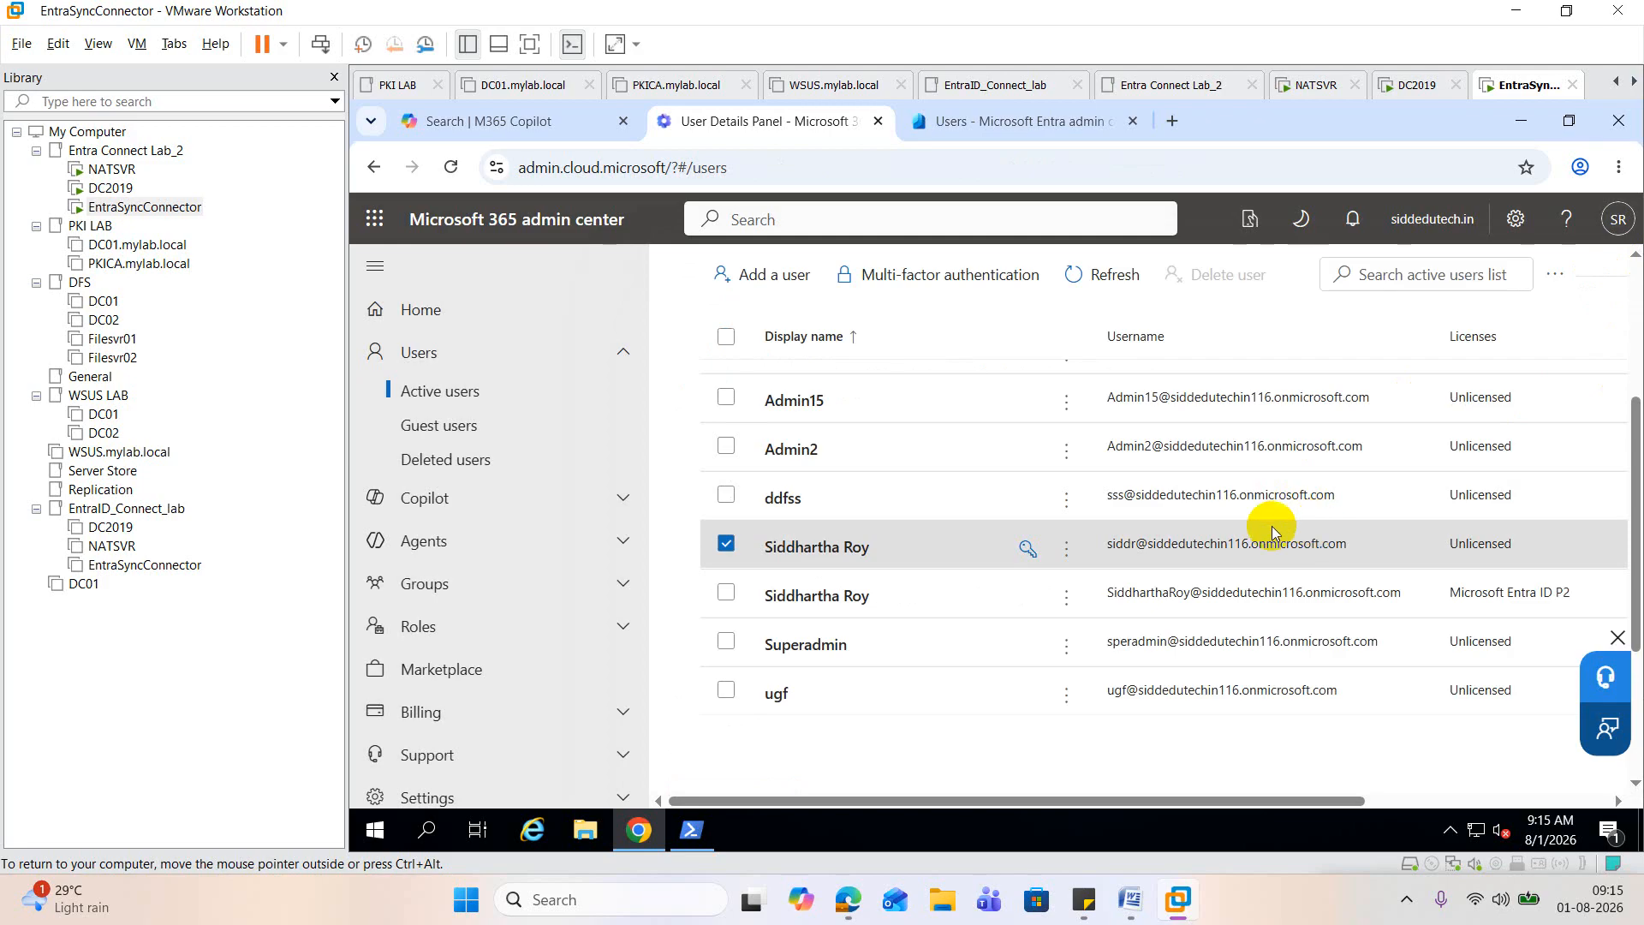
Step: Refresh the active users, assign Microsoft Entra ID P2 to the user directly below ddfss, save, and refresh the list again
left_click(1107, 287)
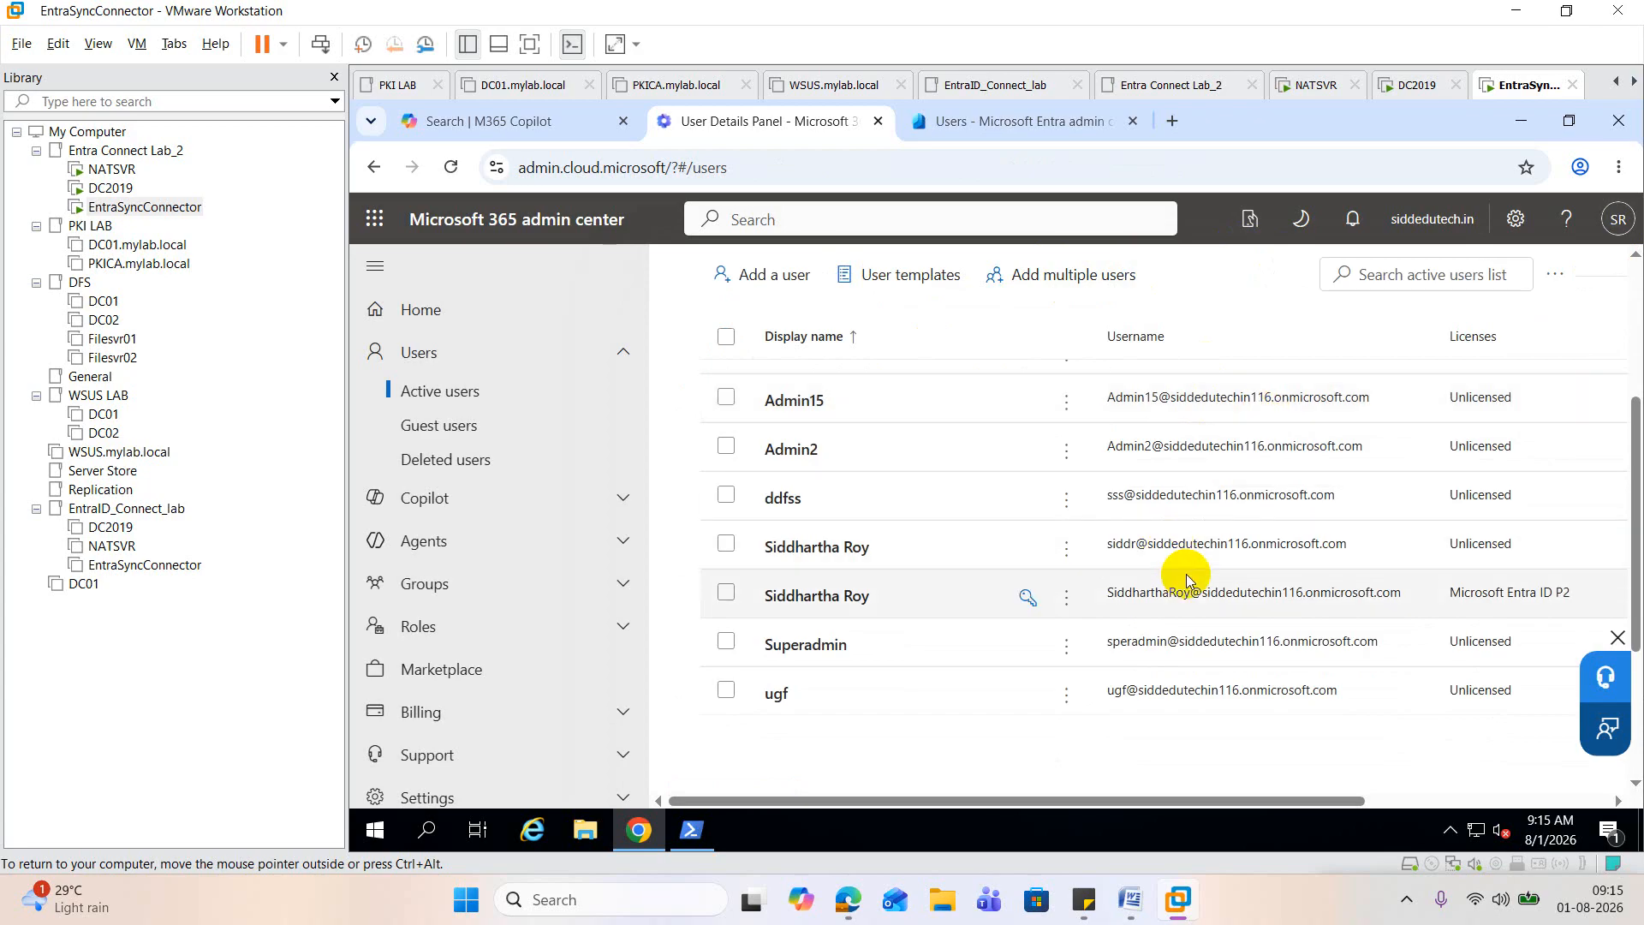
left_click(839, 561)
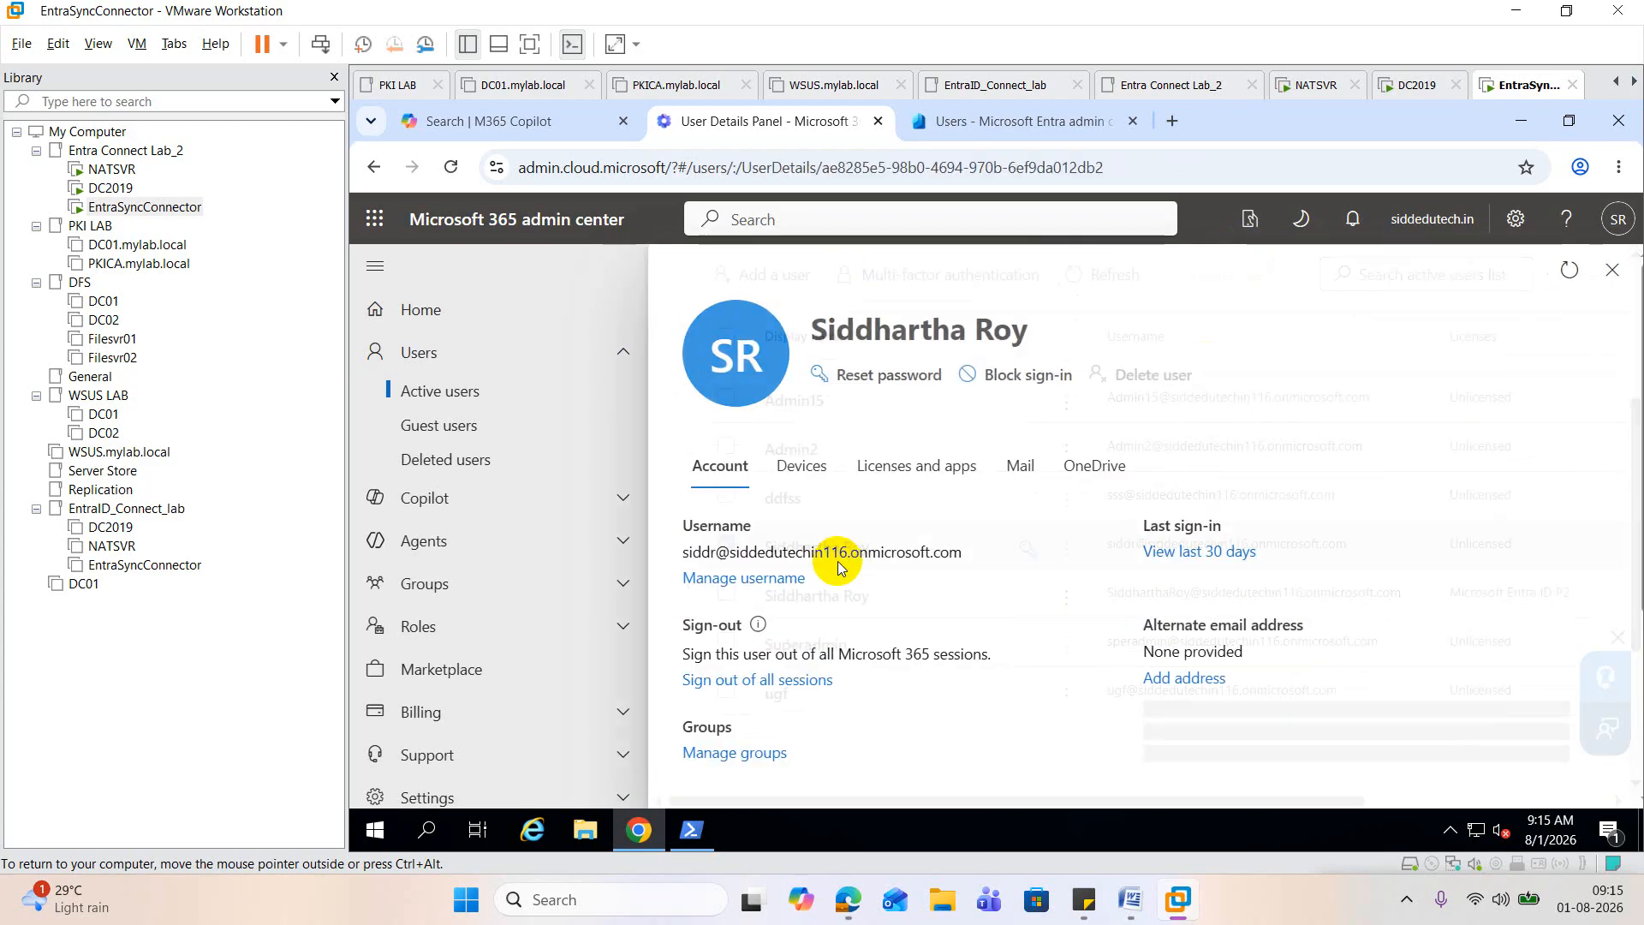
scroll(830, 563, "down", 3)
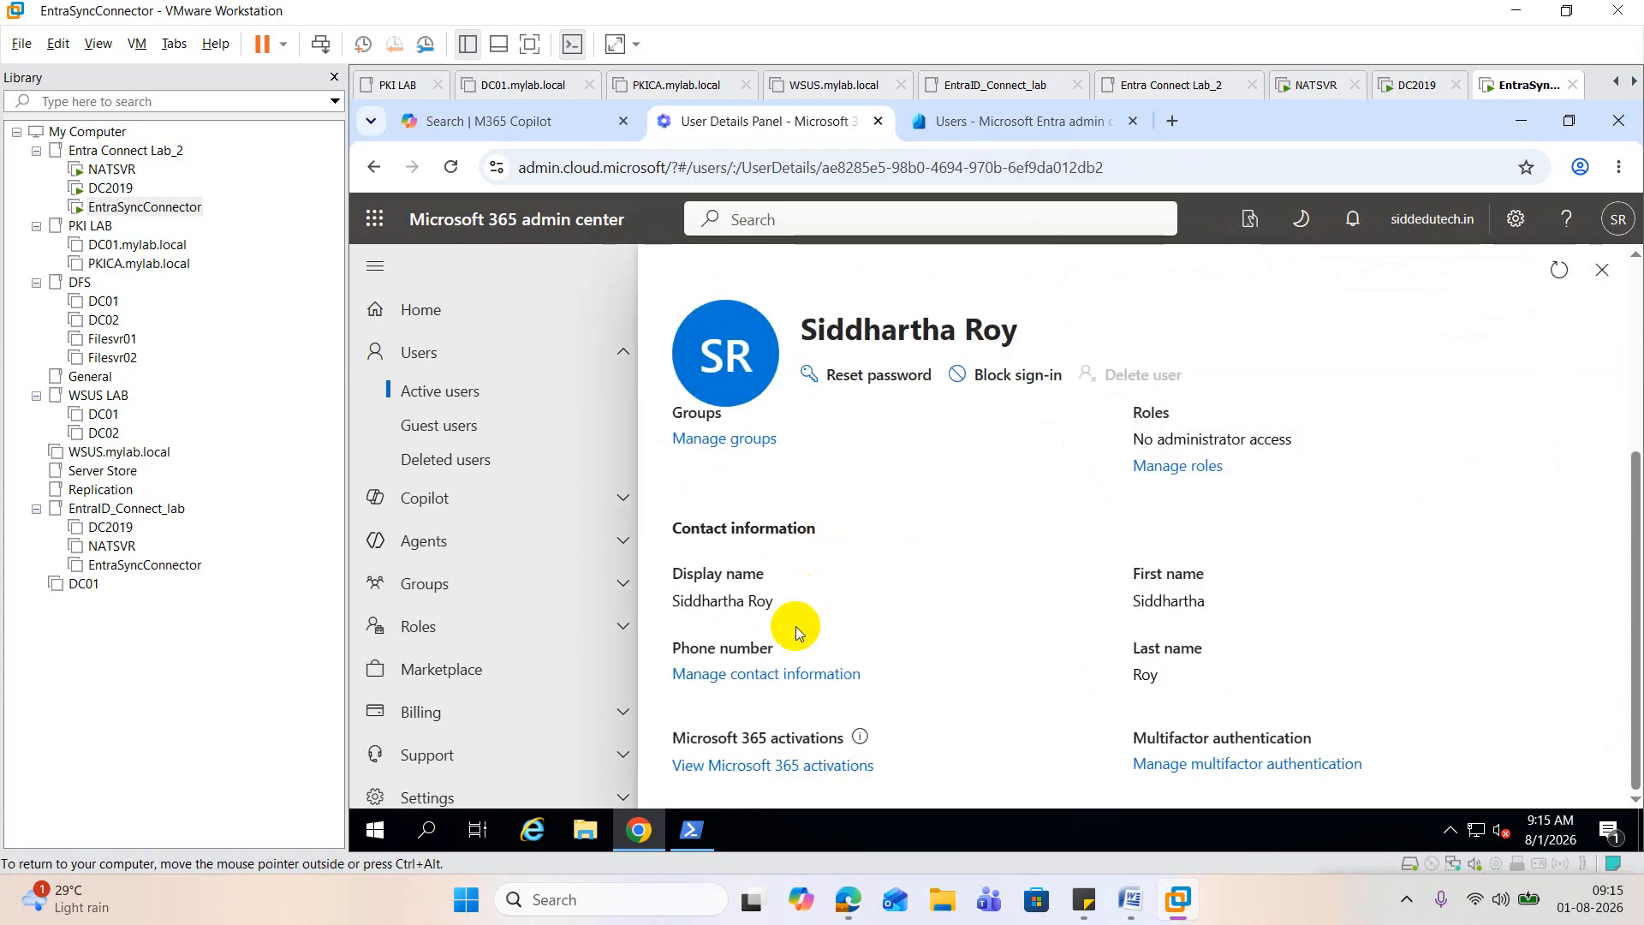
scroll(795, 625, "up", 3)
left_click(888, 488)
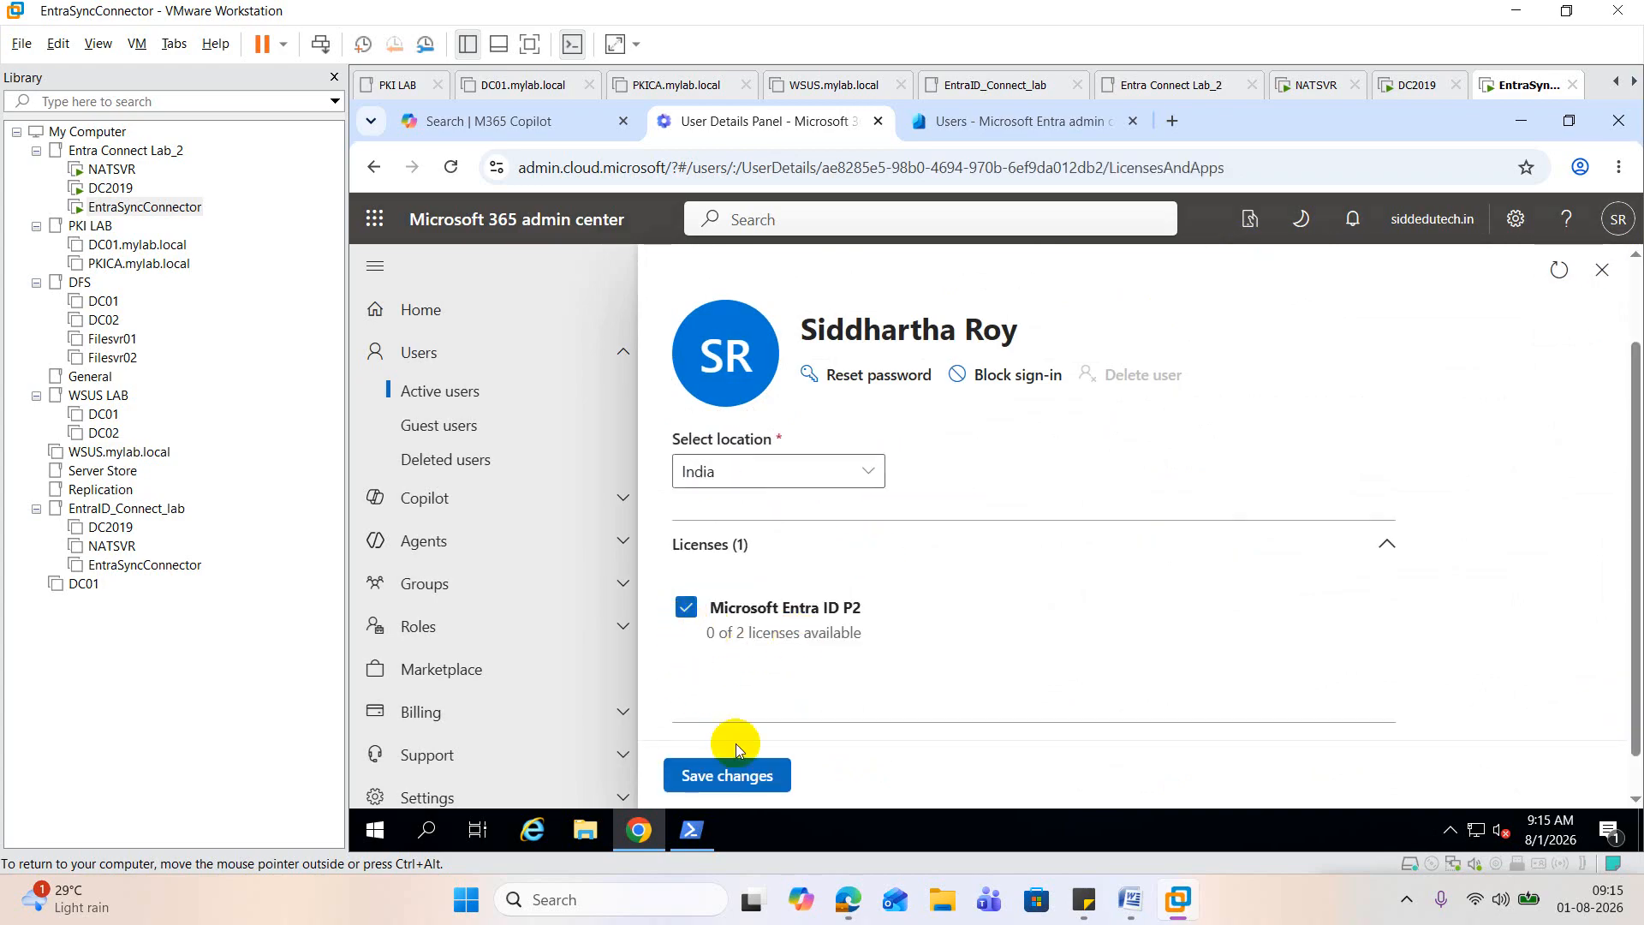
left_click(745, 774)
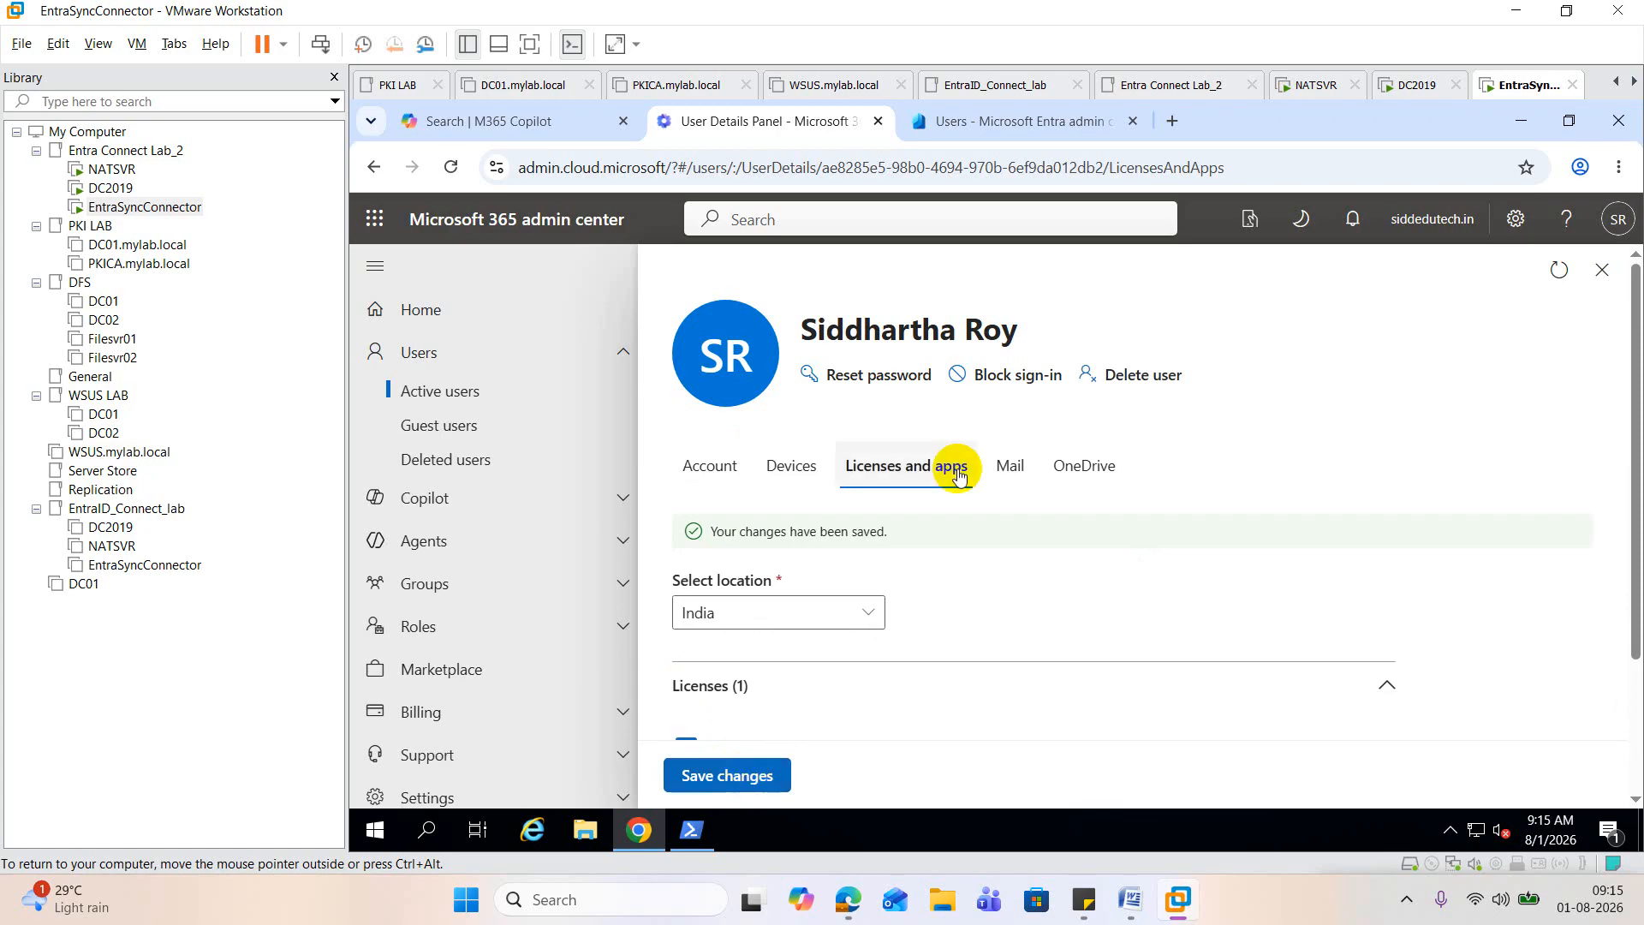
left_click(1602, 272)
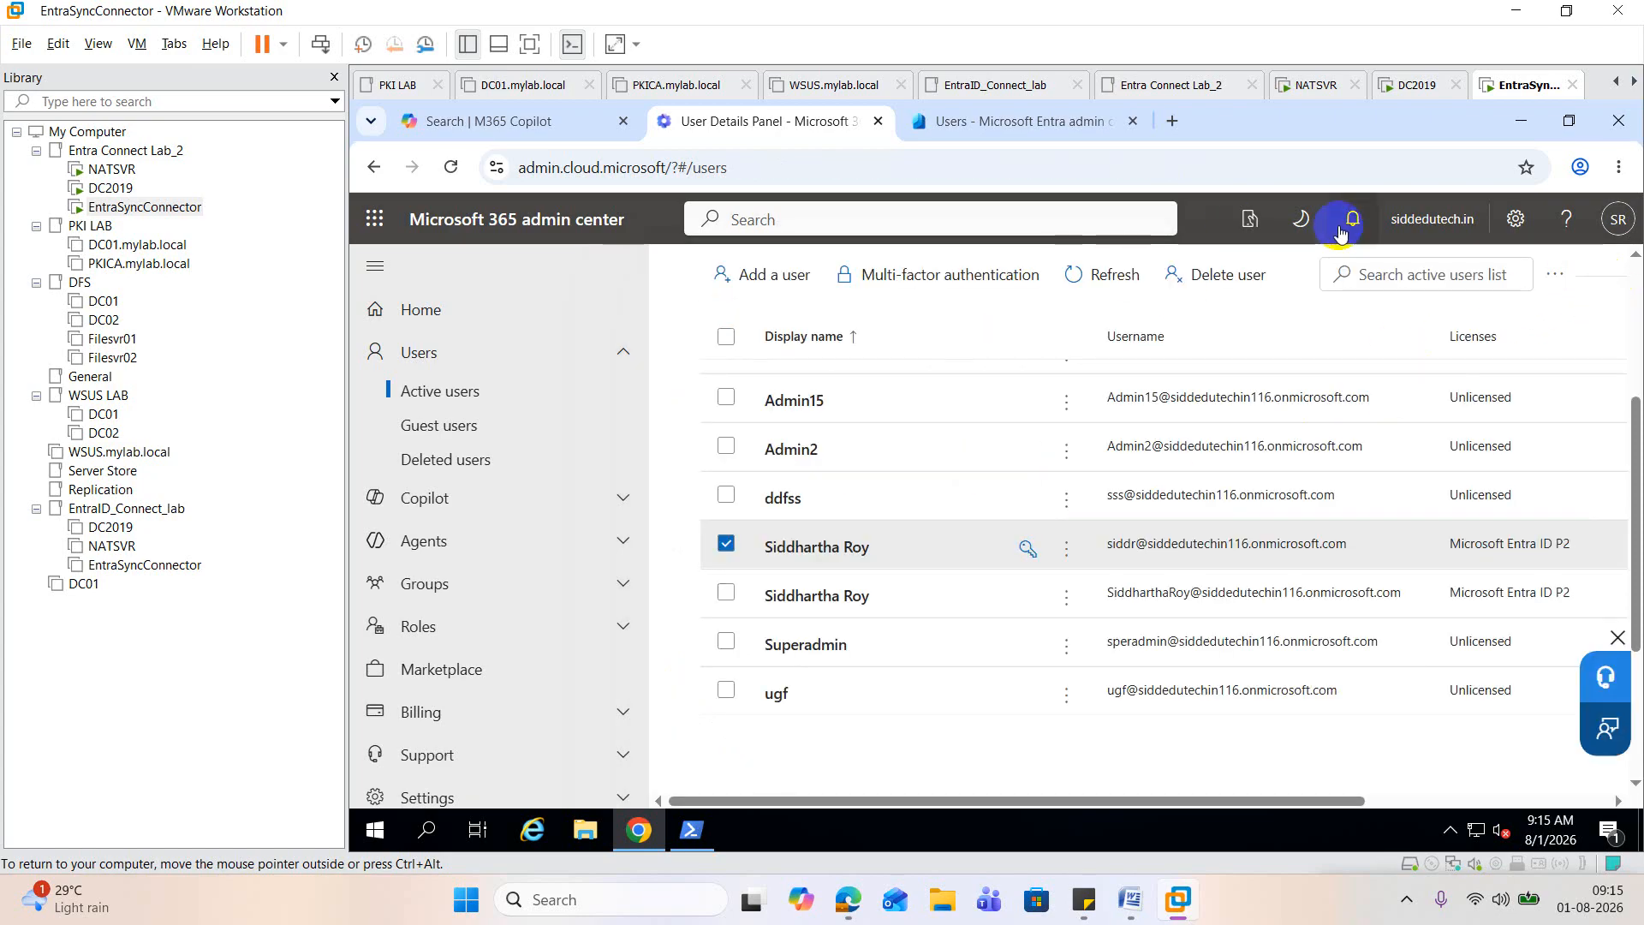
left_click(1118, 285)
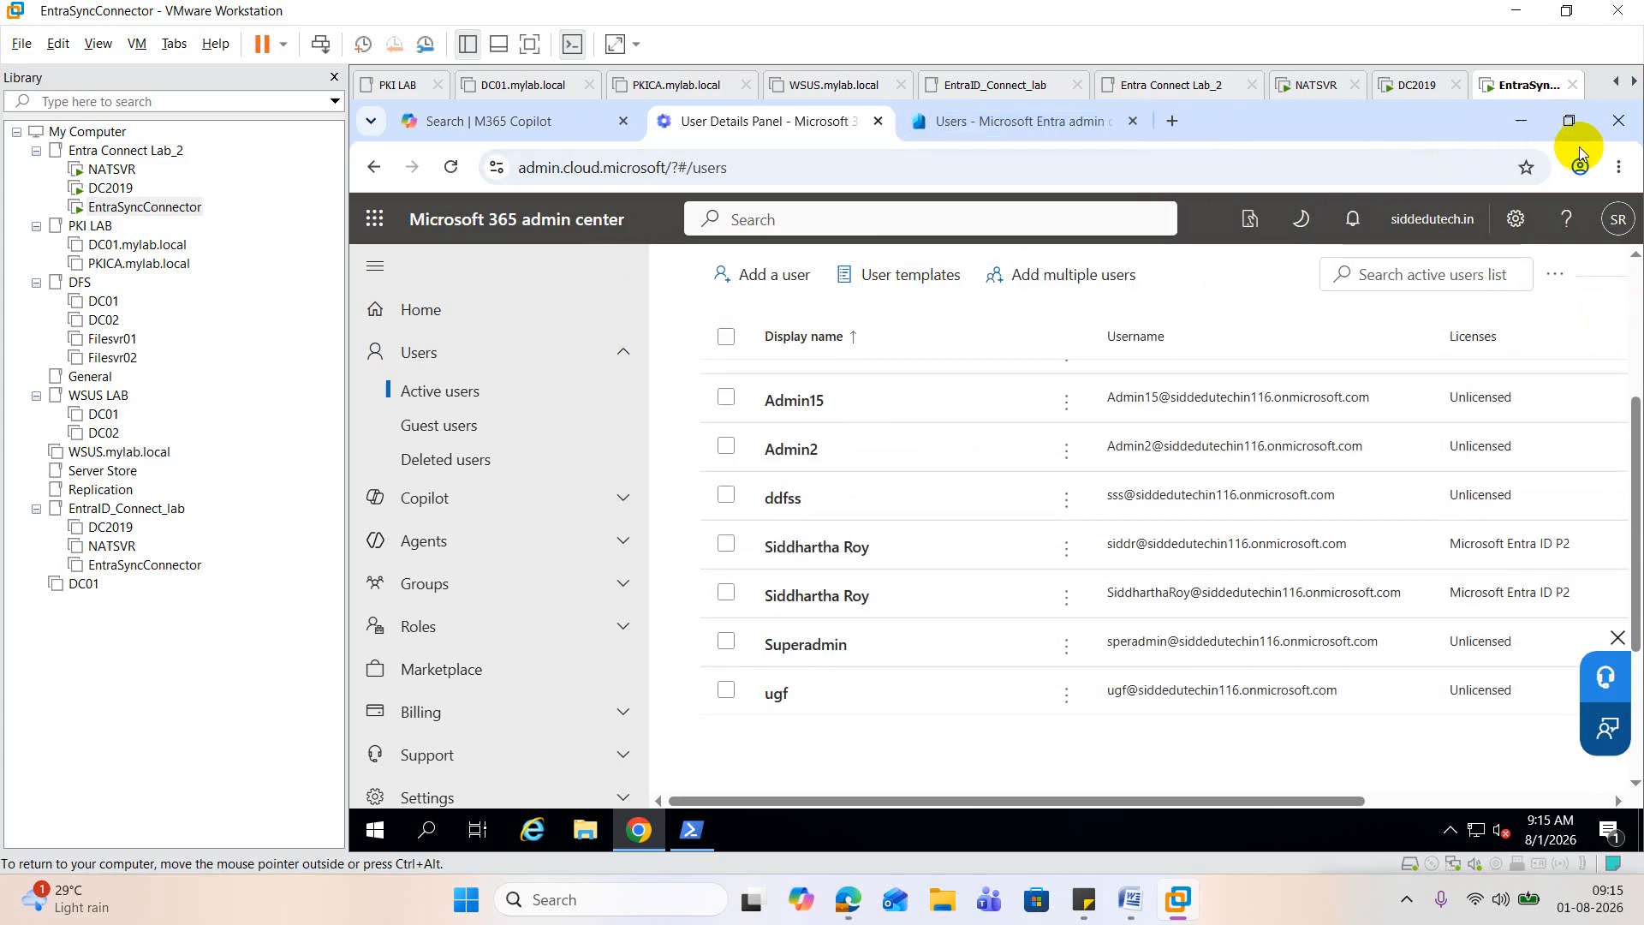
left_click(1617, 168)
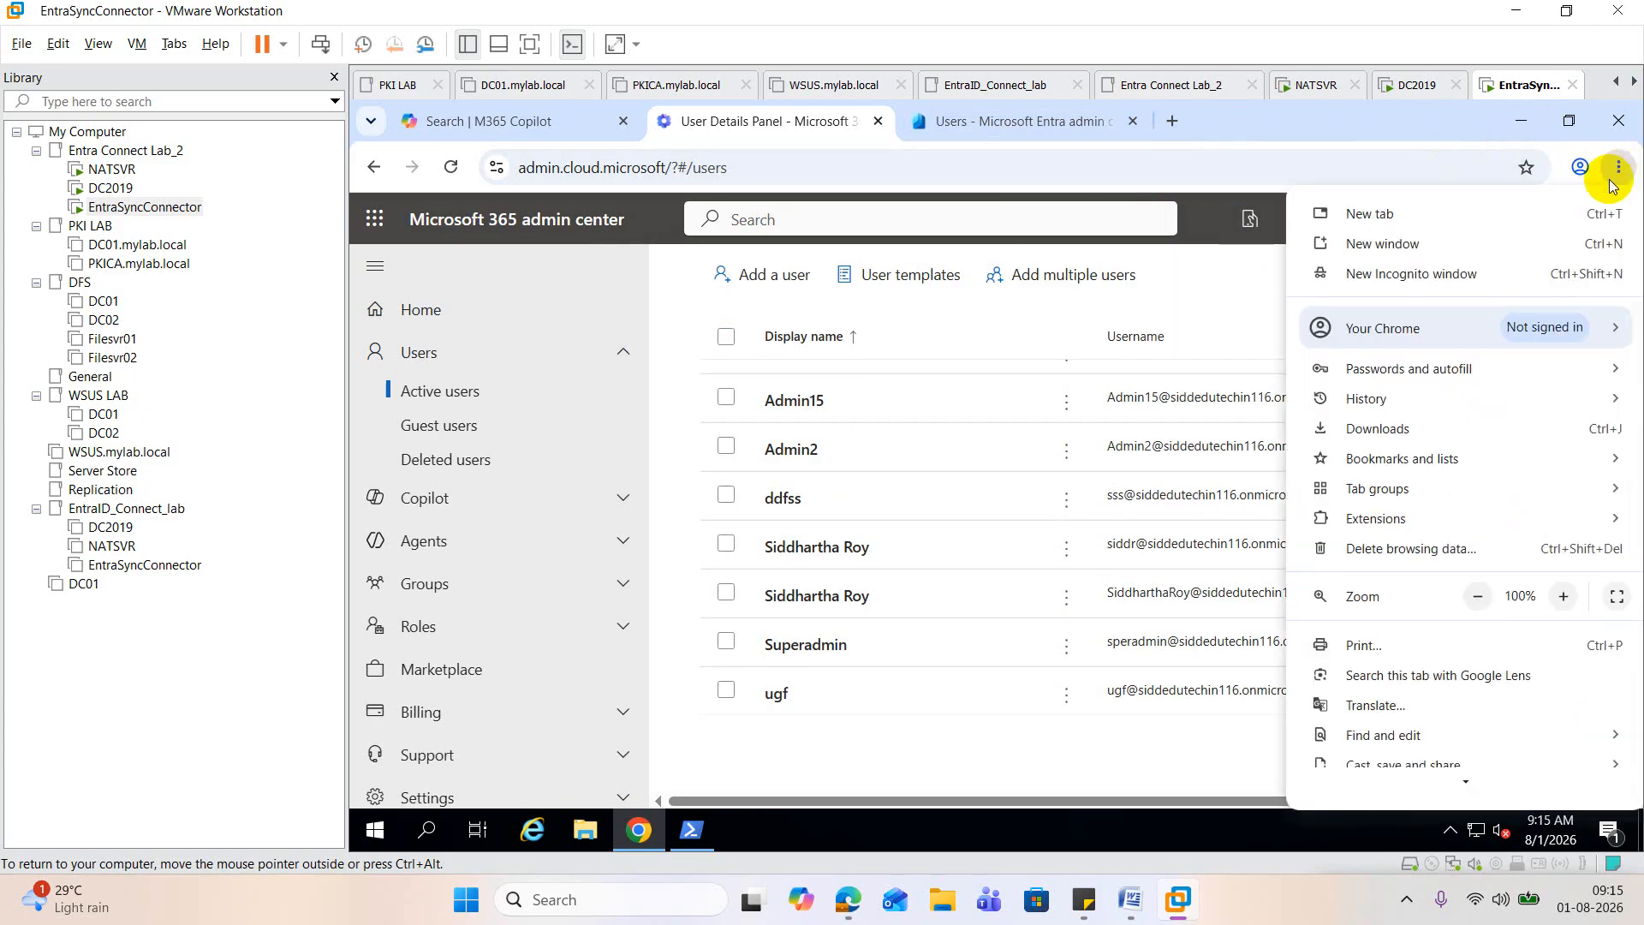
left_click(1468, 283)
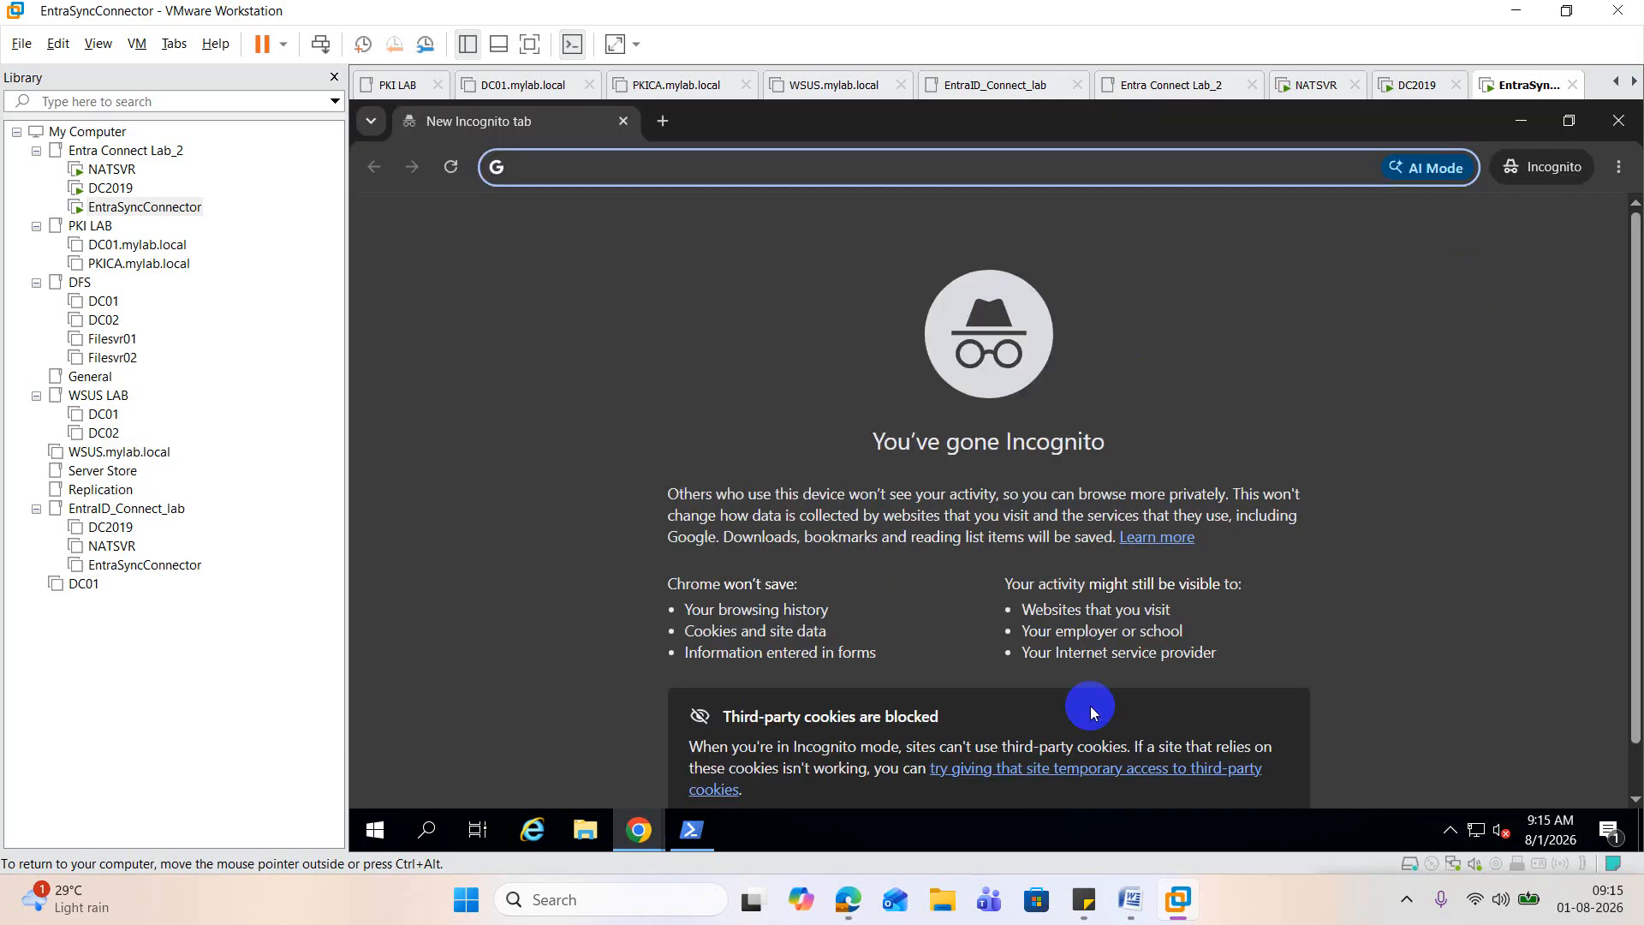
left_click(1130, 899)
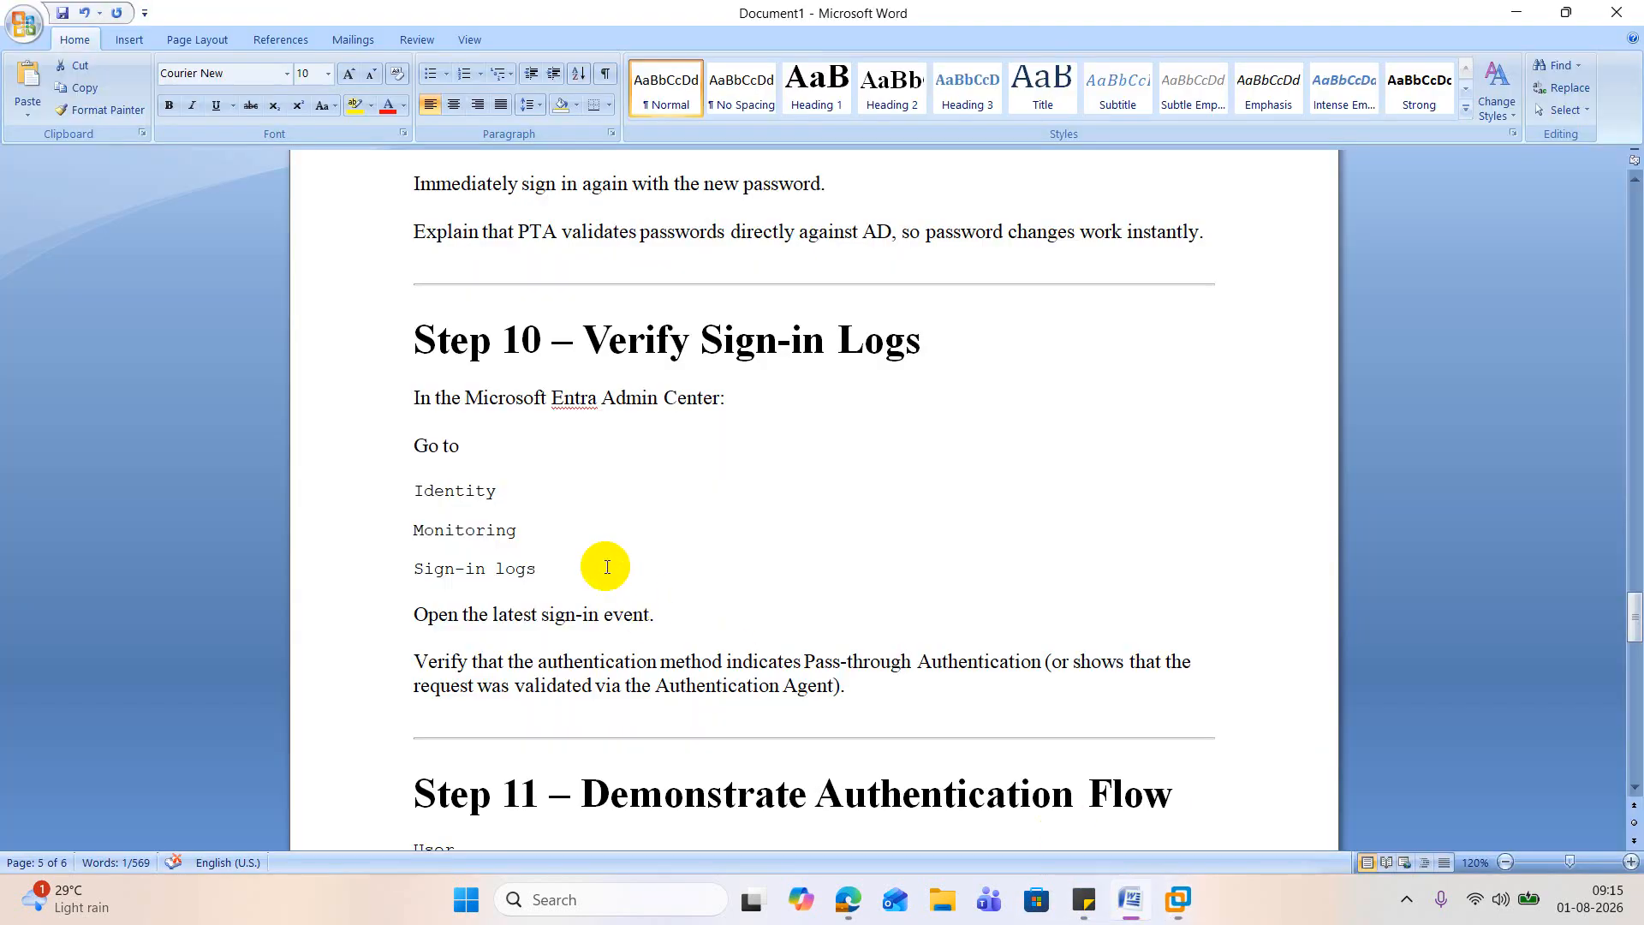
scroll(608, 531, "down", 8)
scroll(625, 501, "up", 8)
scroll(625, 501, "up", 10)
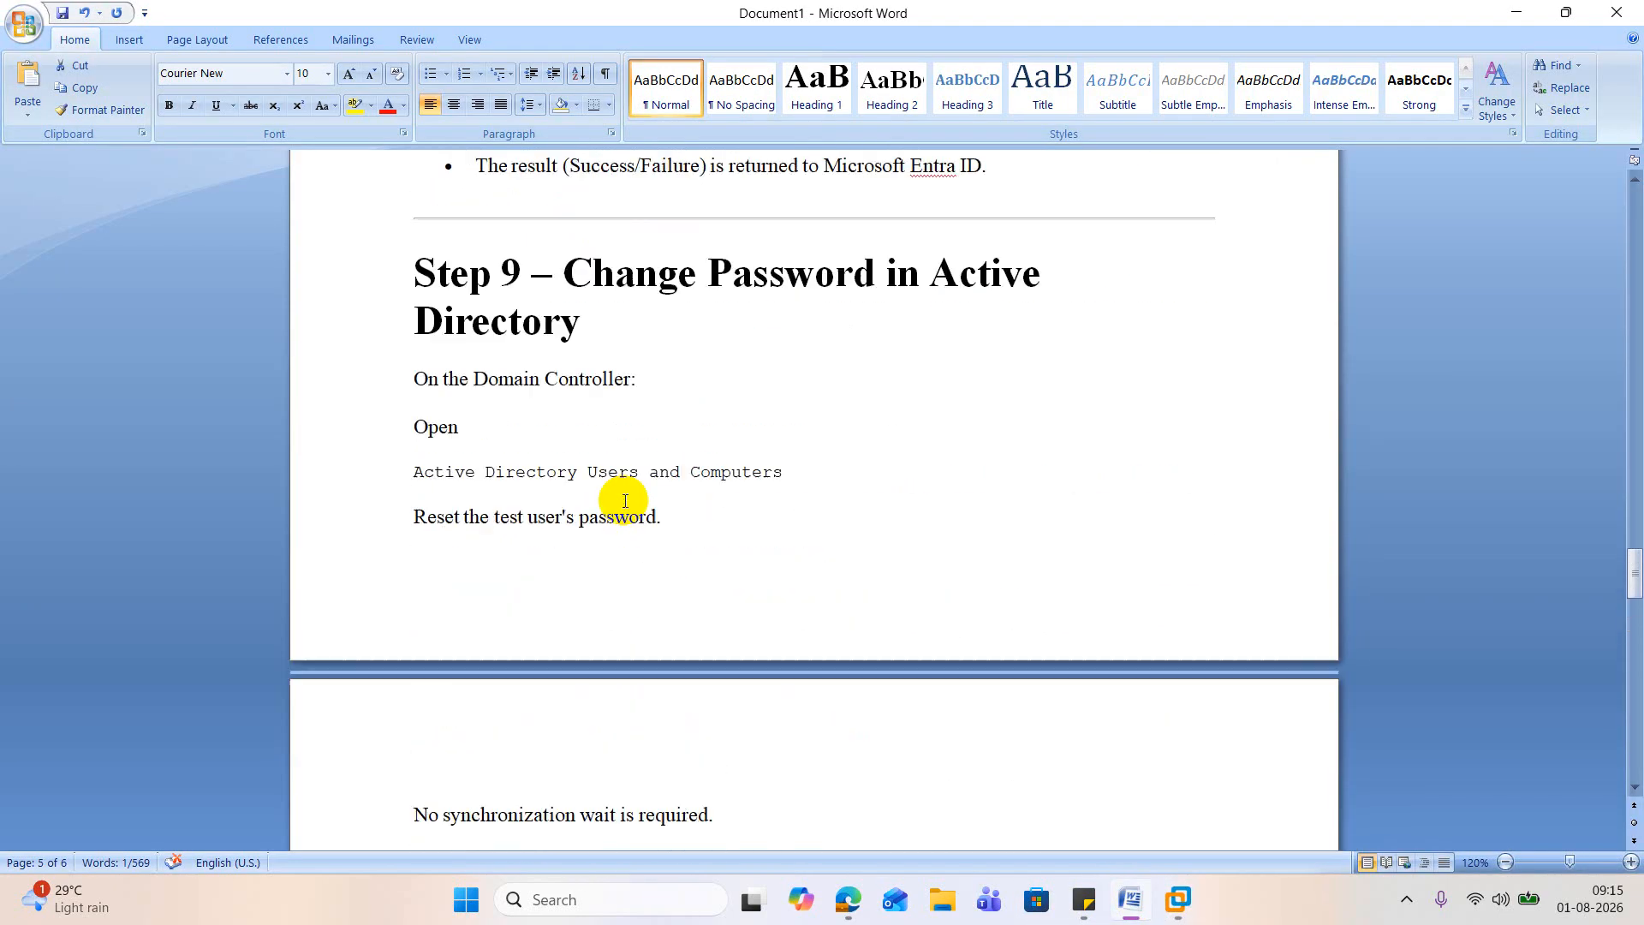
scroll(625, 501, "up", 4)
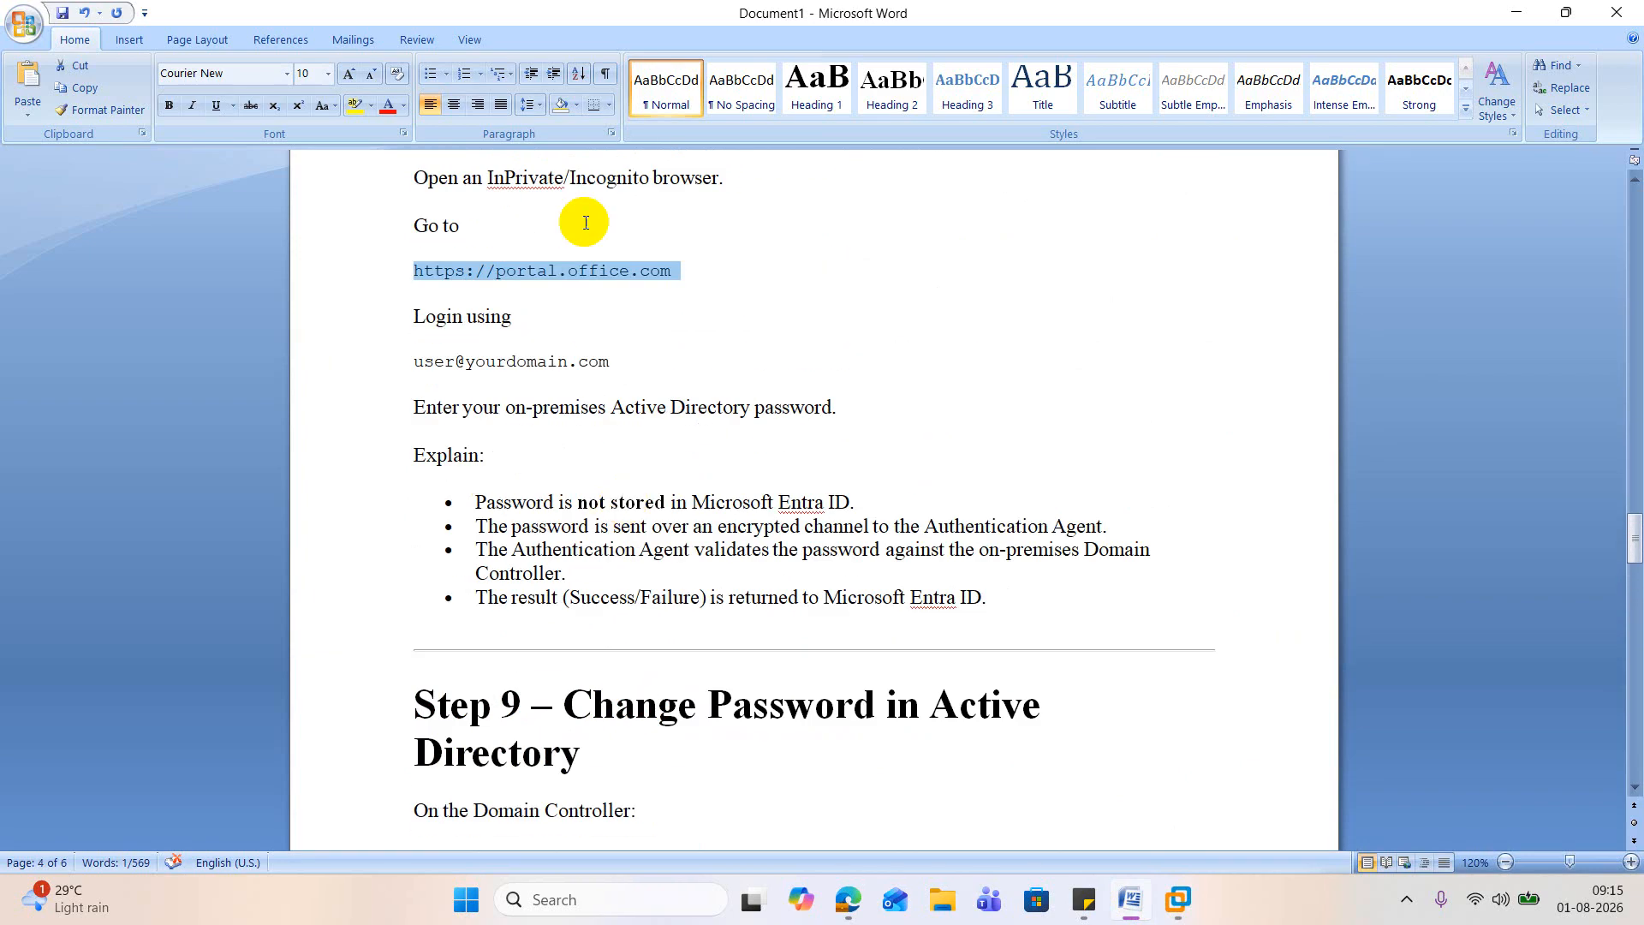
right_click(587, 271)
left_click(634, 301)
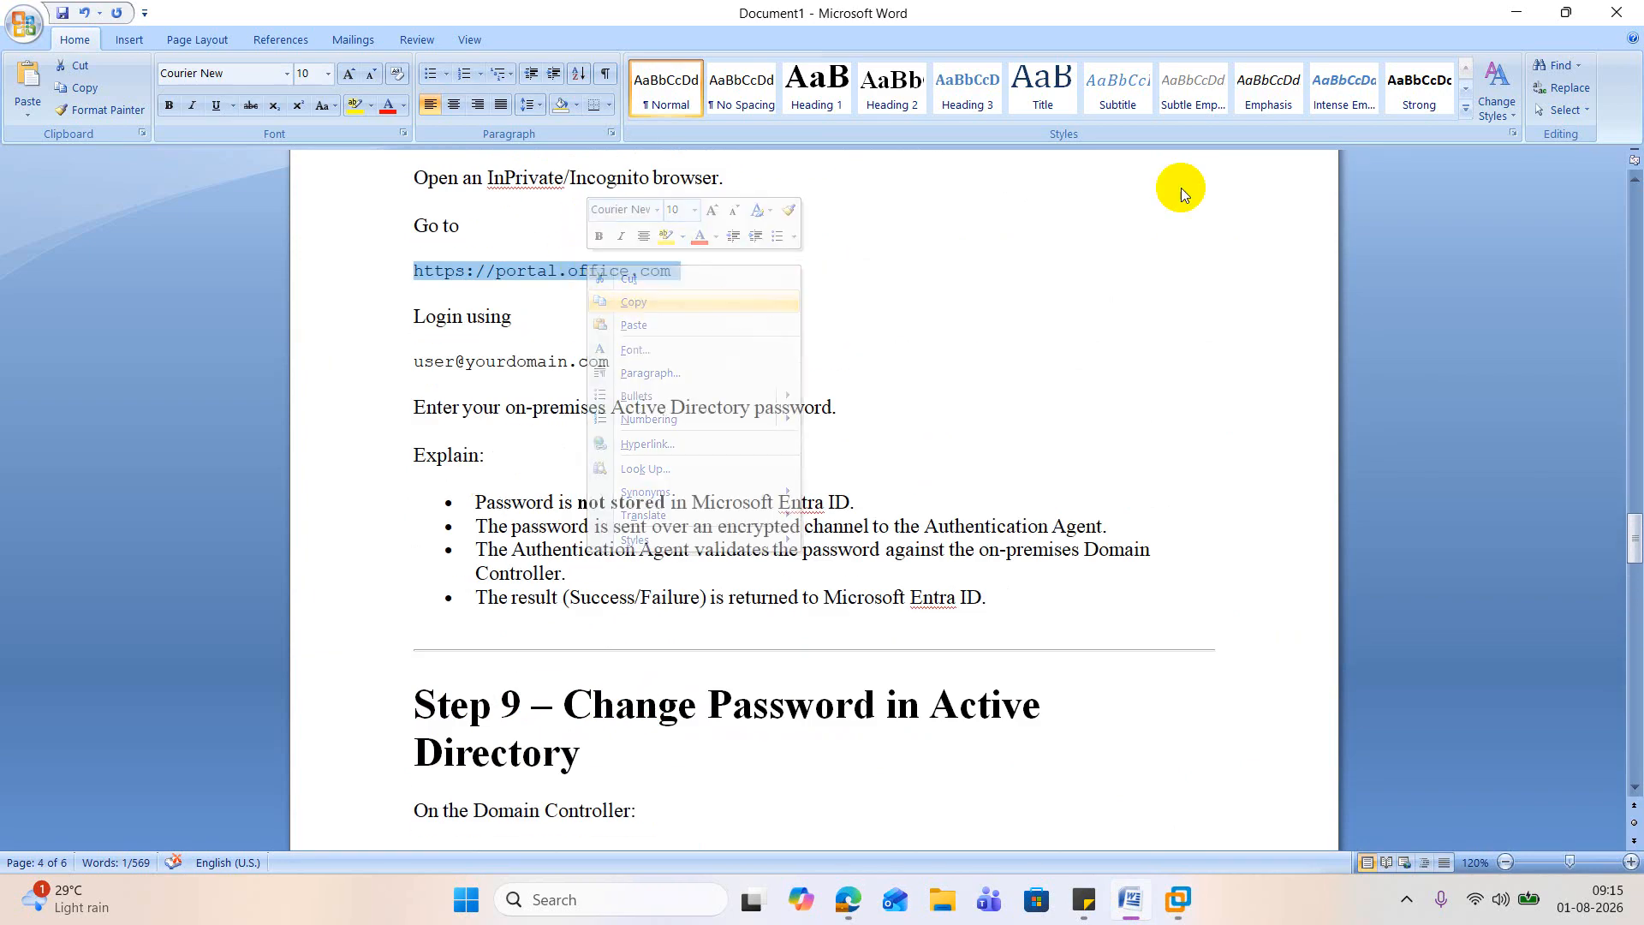
left_click(1515, 12)
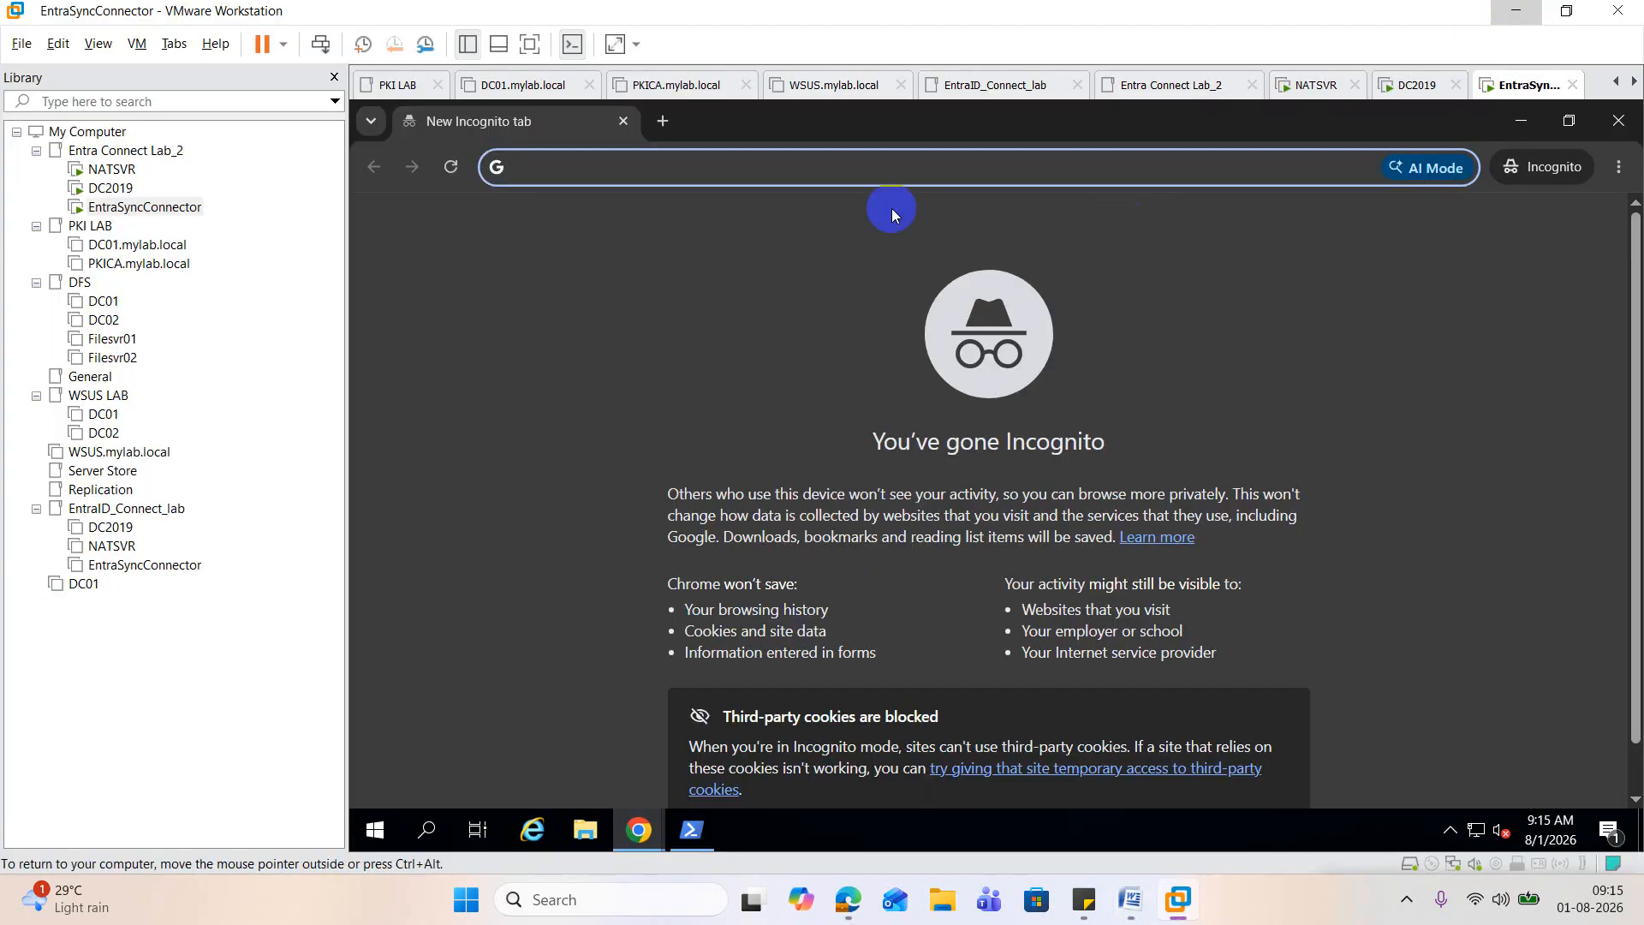
key("ctrl+v")
left_click(891, 211)
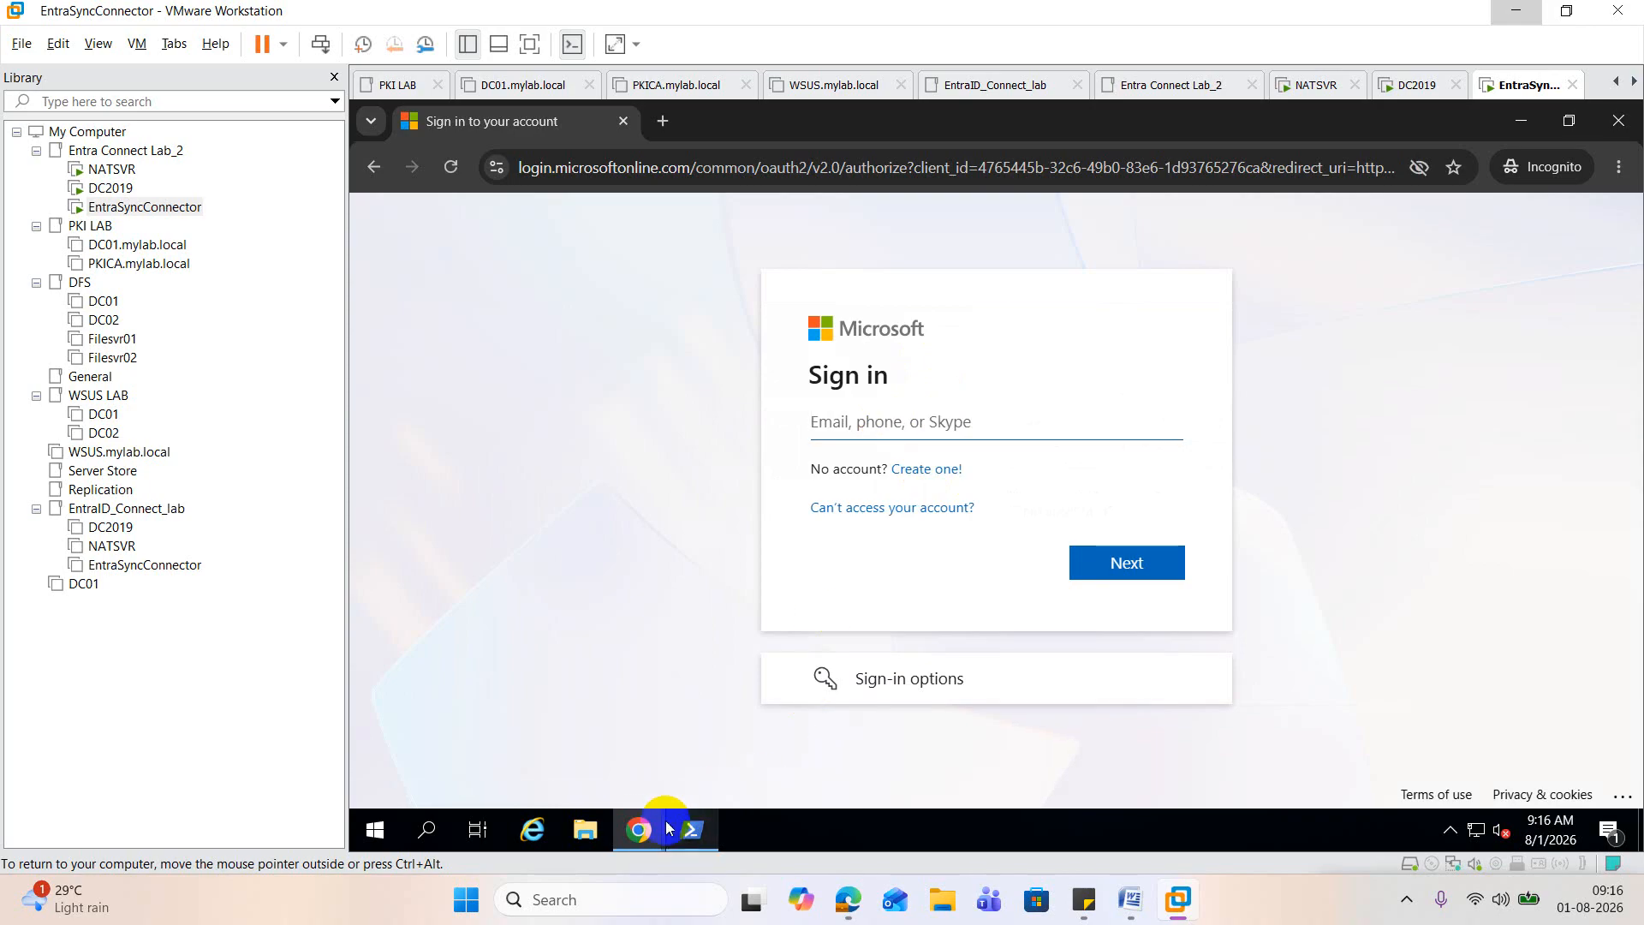
Step: Return to the Microsoft 365 admin center and copy the username from the account details of the user directly below ddfss
left_click(638, 829)
left_click(524, 745)
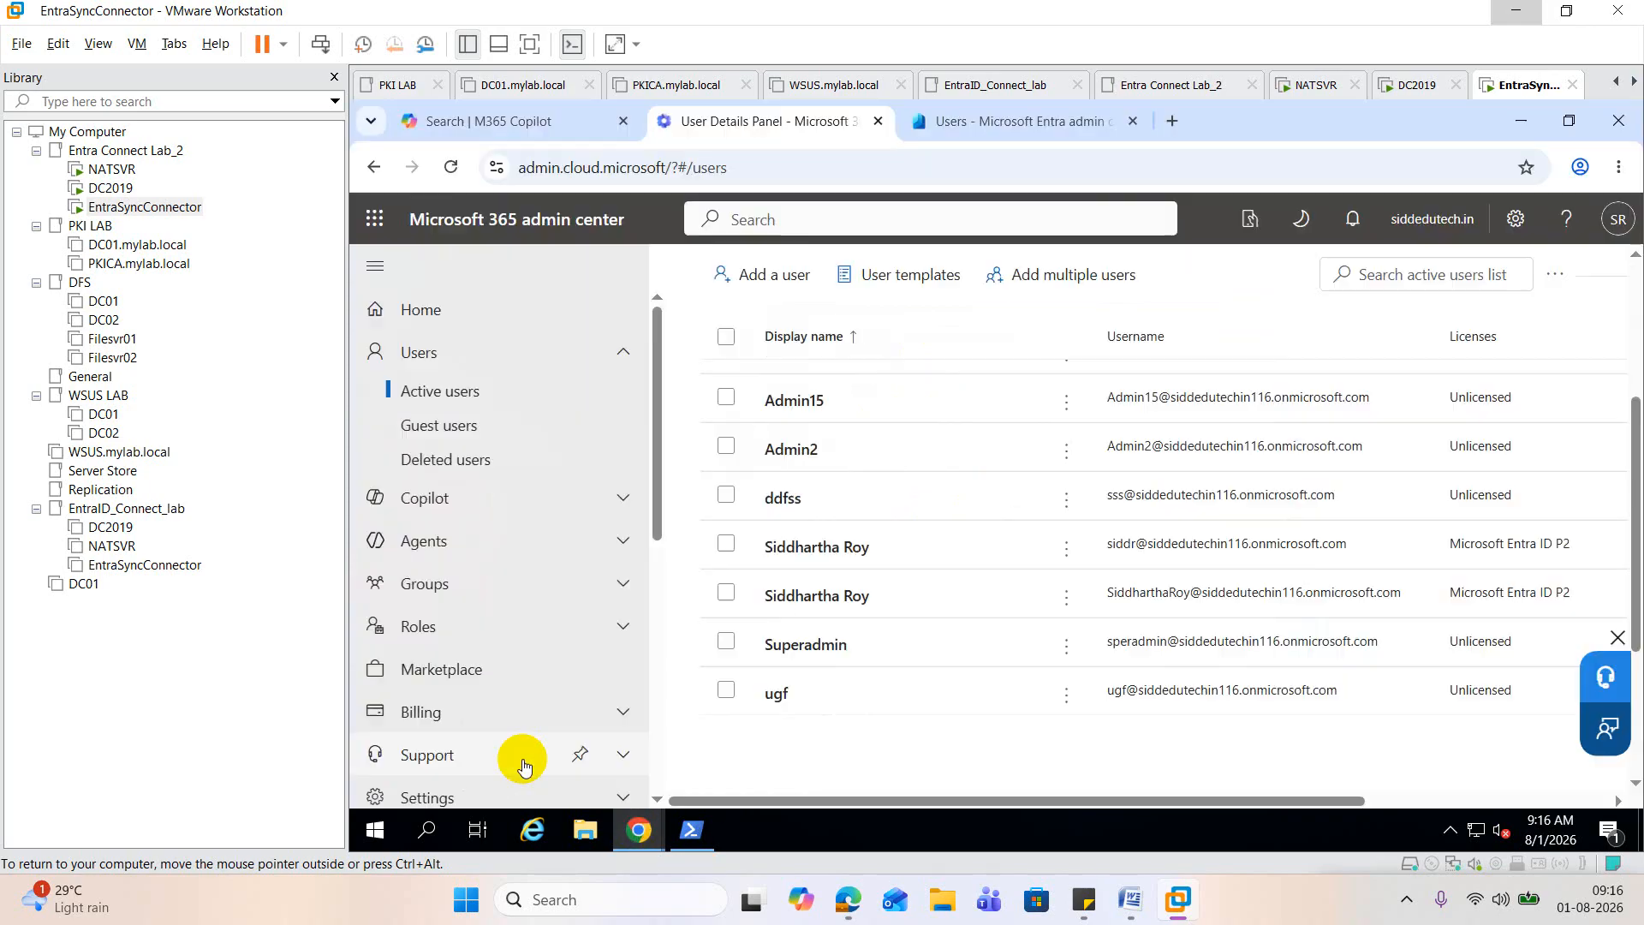
left_click(1103, 547)
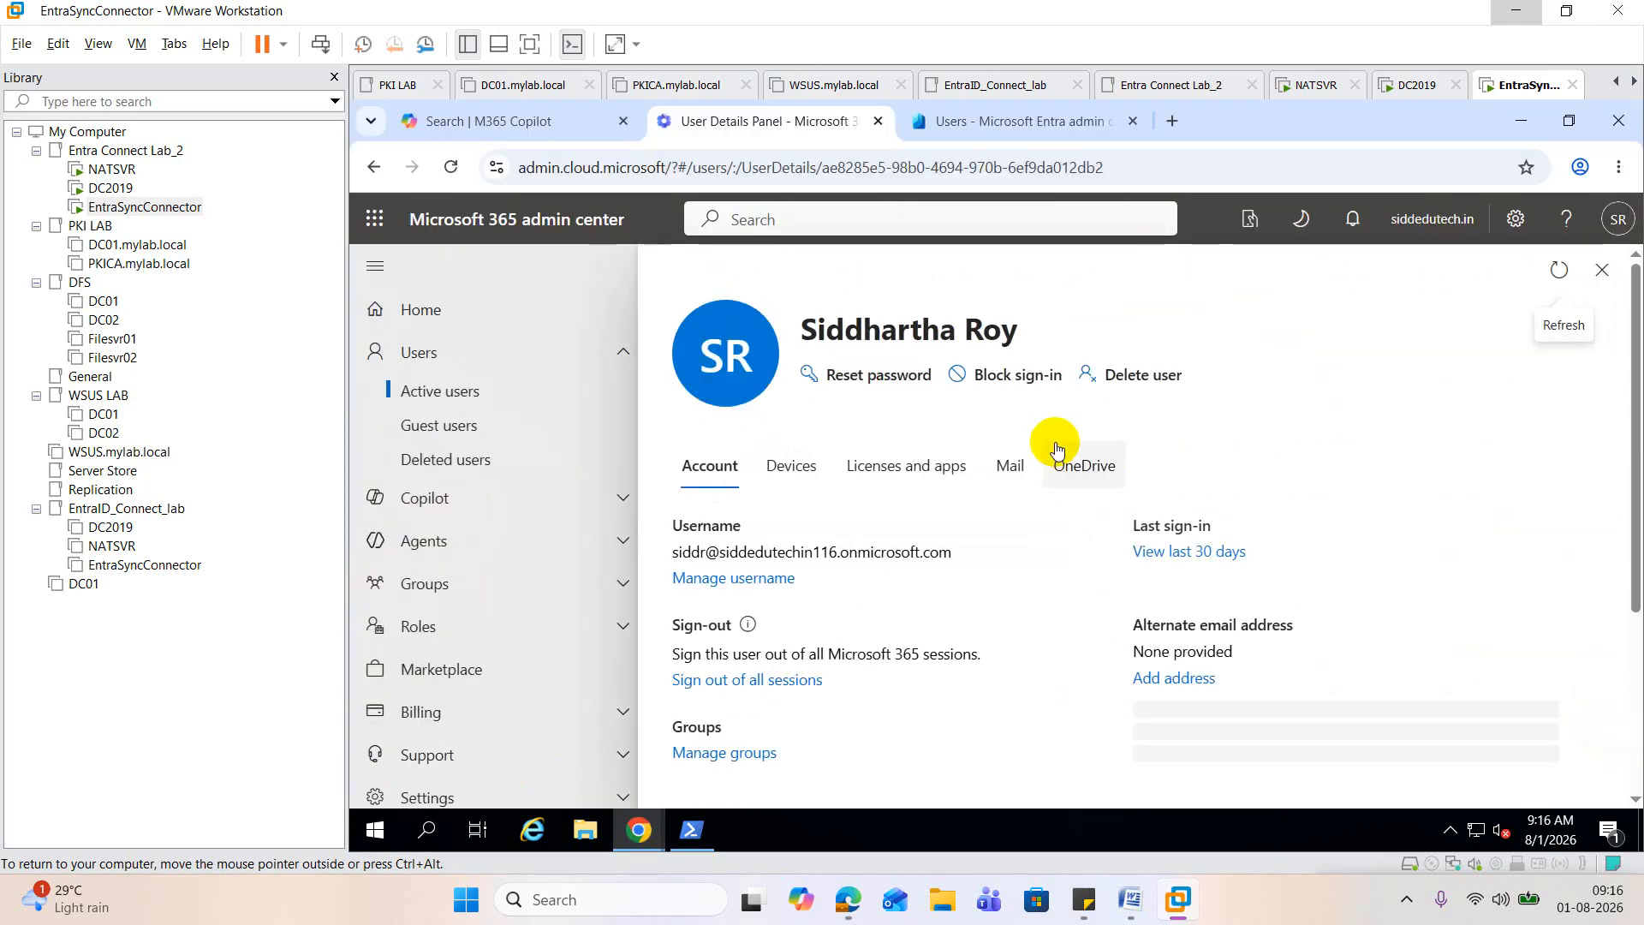
left_click_drag(976, 557, 671, 557)
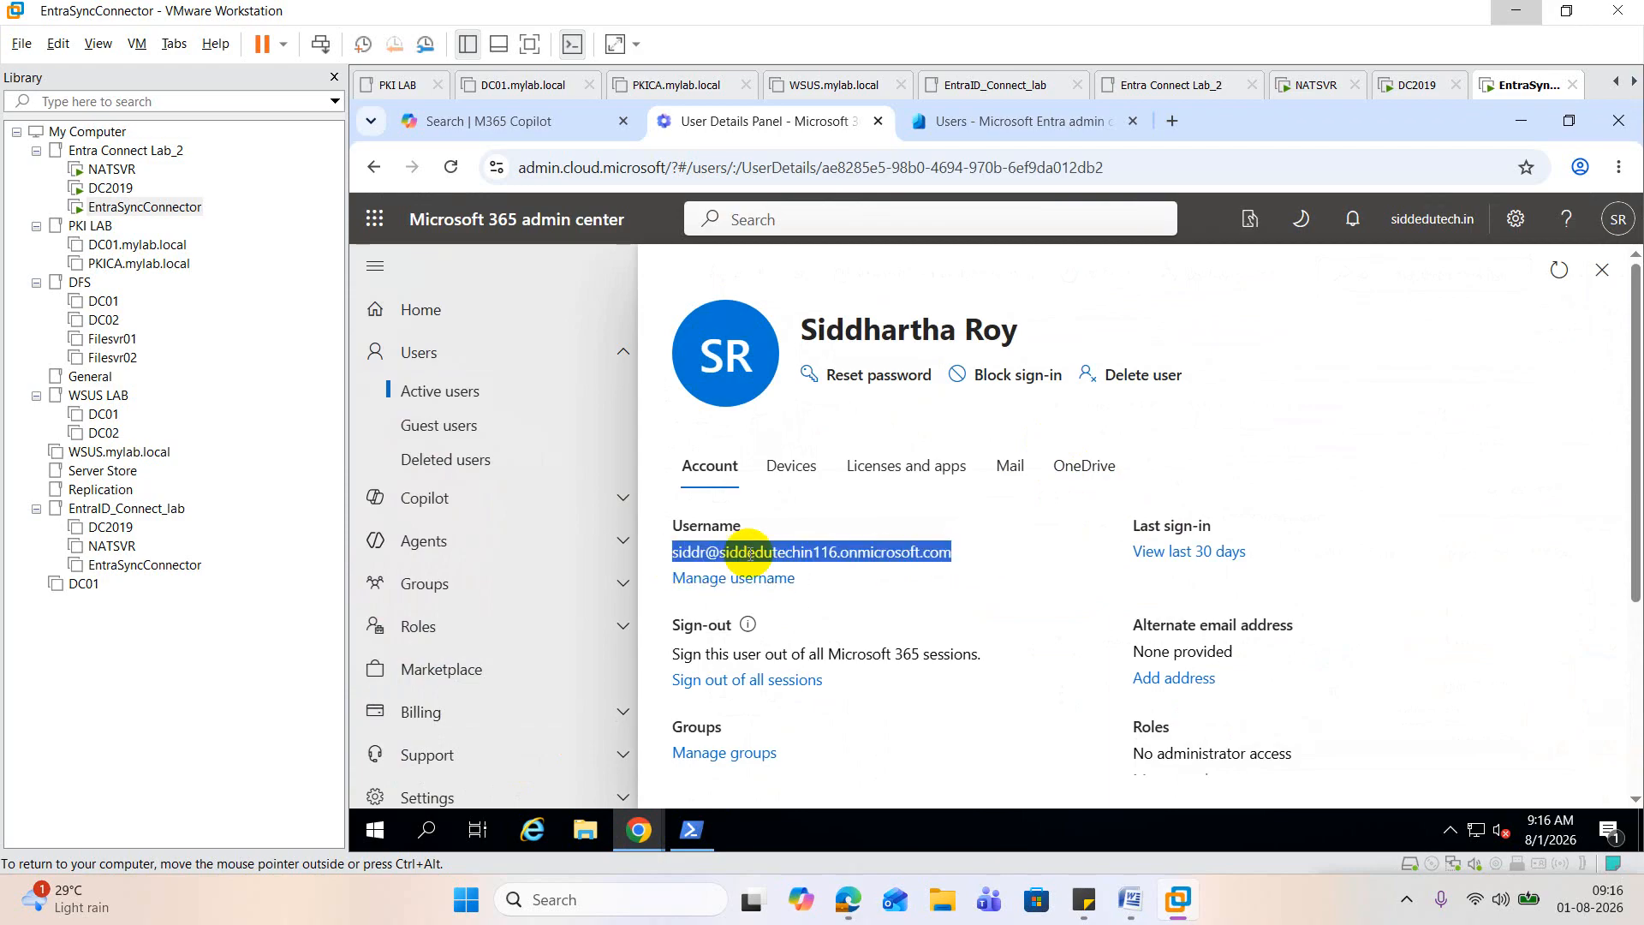
Step: Try to sign in on the Incognito Microsoft sign-in page with the copied username and the account password
mouse_move(642, 831)
left_click(769, 769)
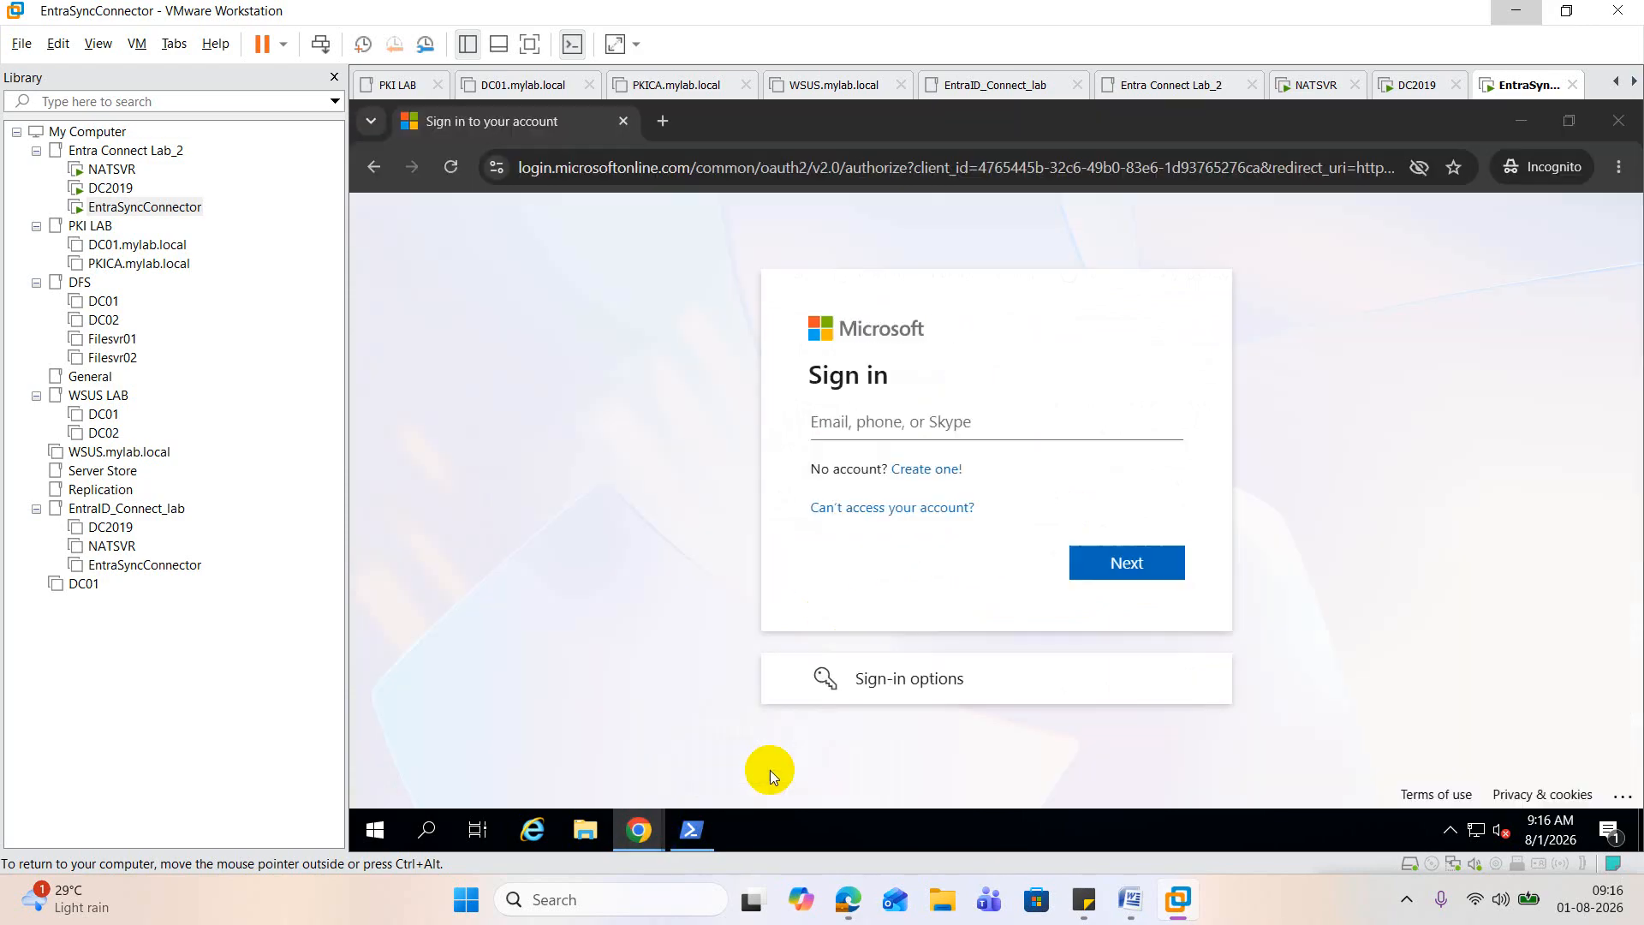
key("ctrl+v")
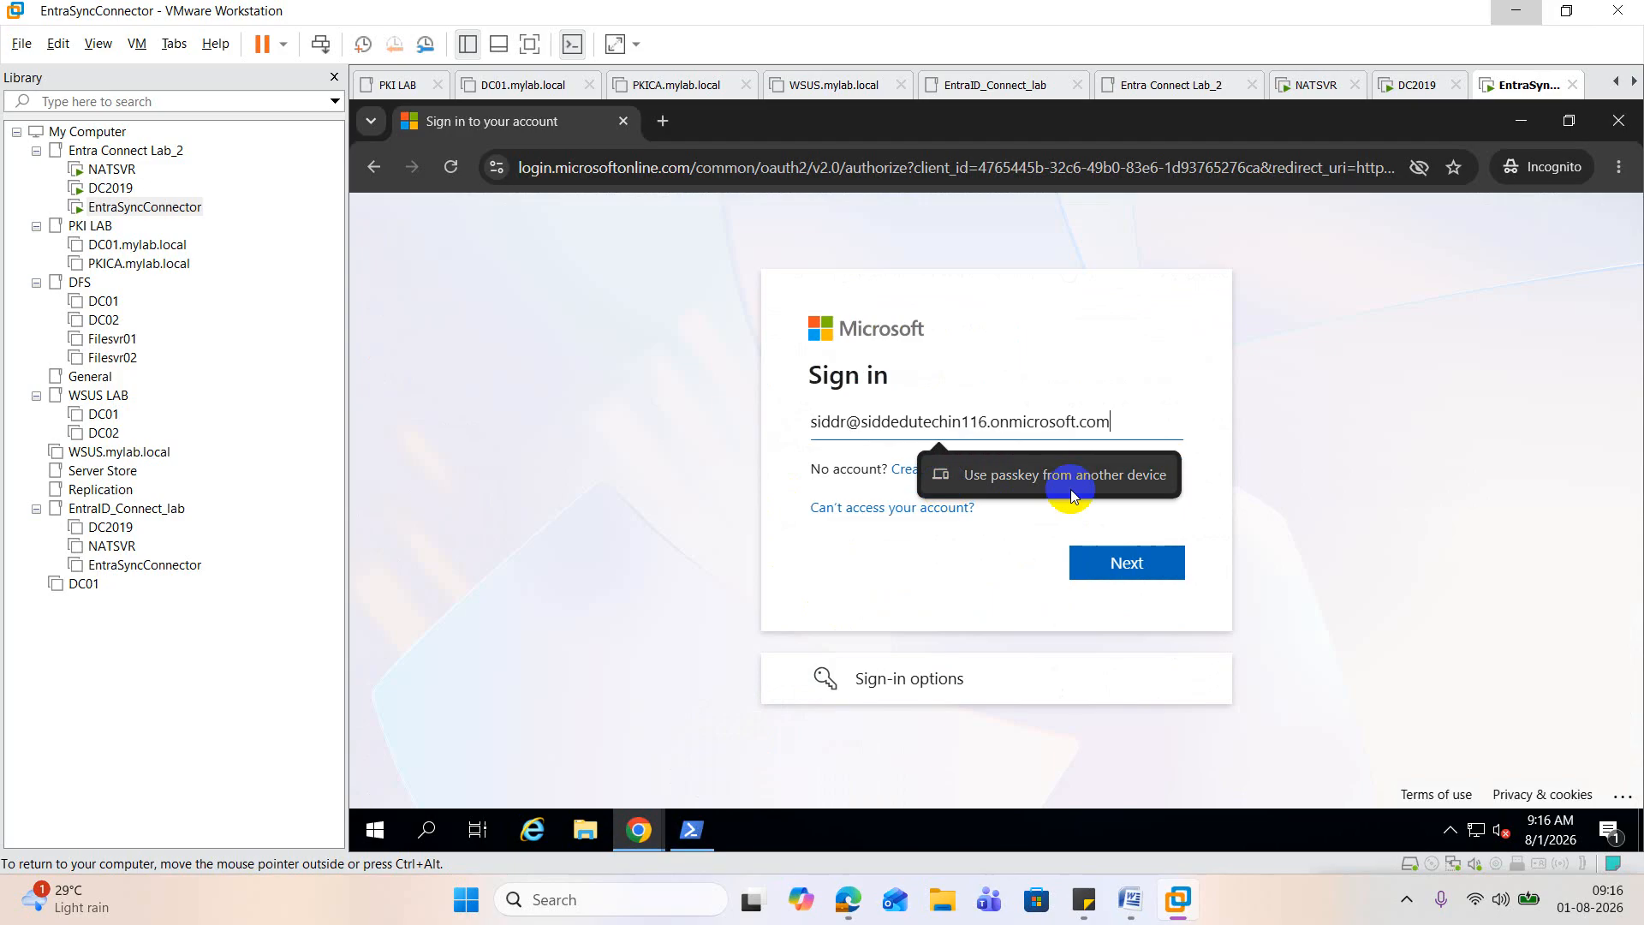
left_click(1144, 565)
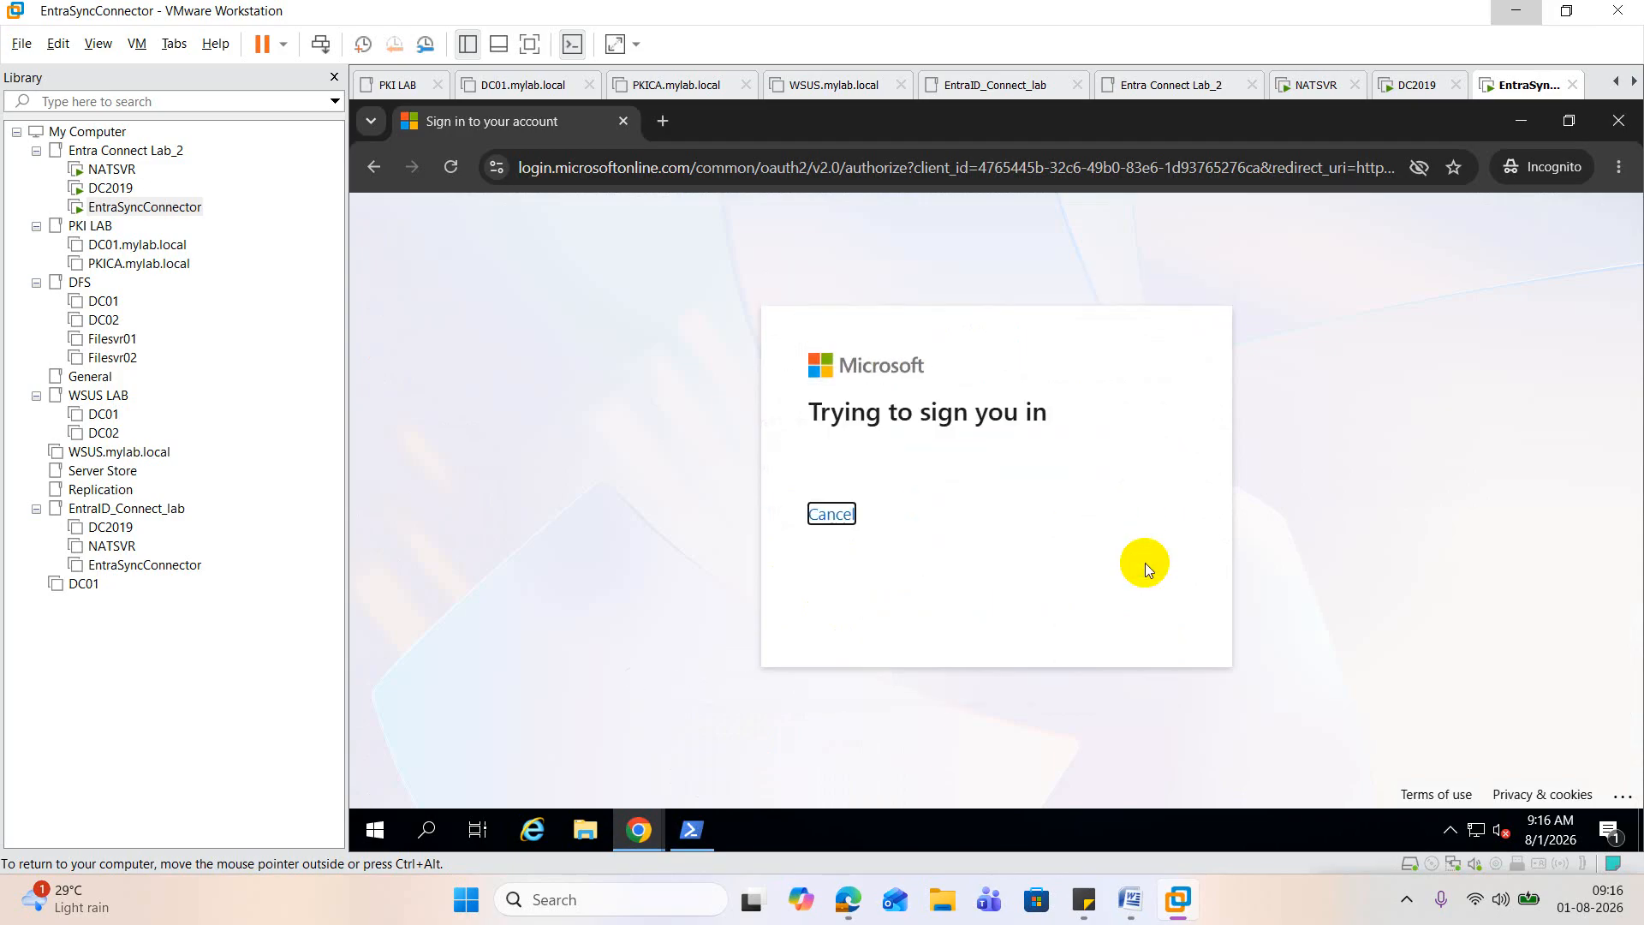
type("•")
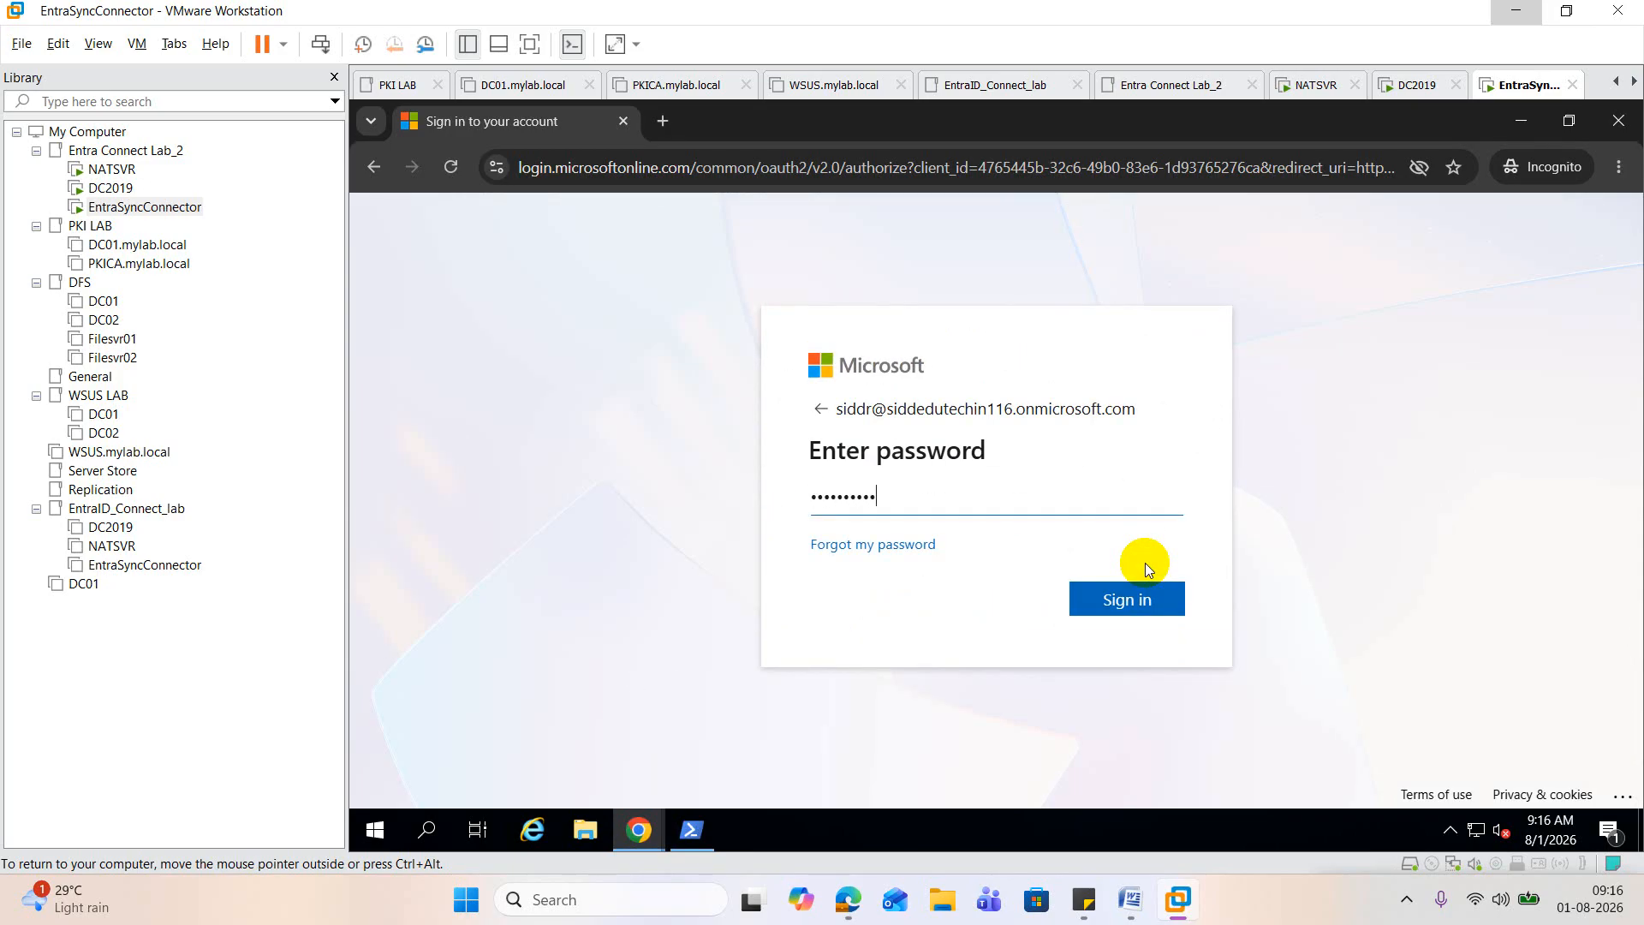
left_click(1145, 565)
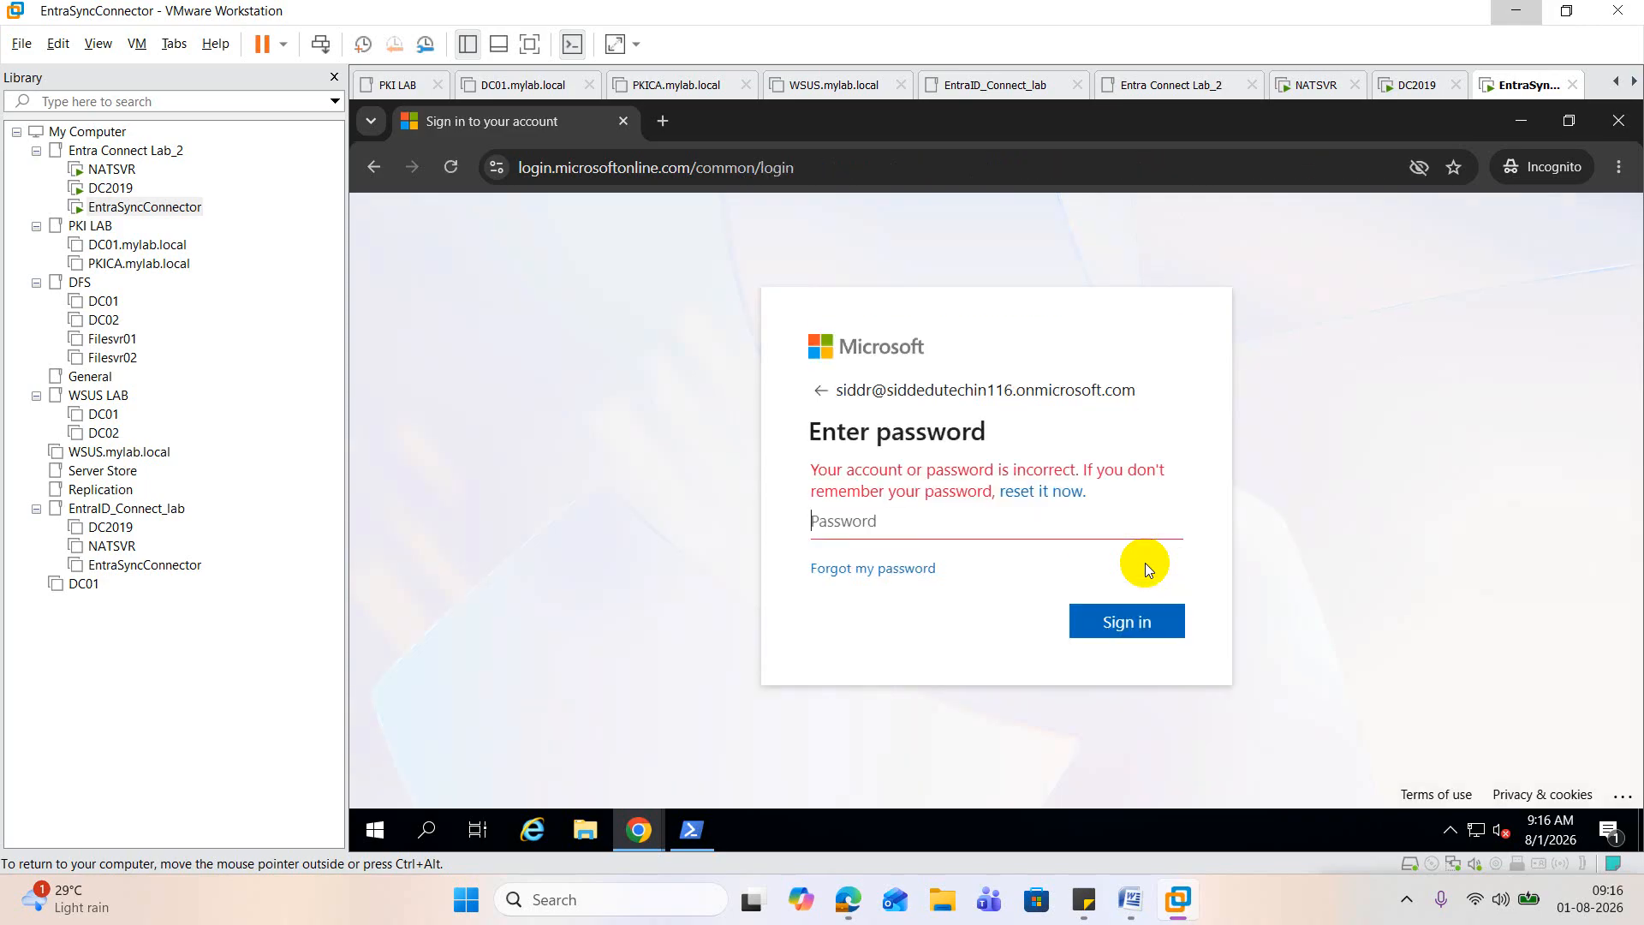
Step: In the Microsoft Entra admin center, open the sign-in logs of the user directly above Superadmin and examine the latest event's authentication details
left_click(637, 820)
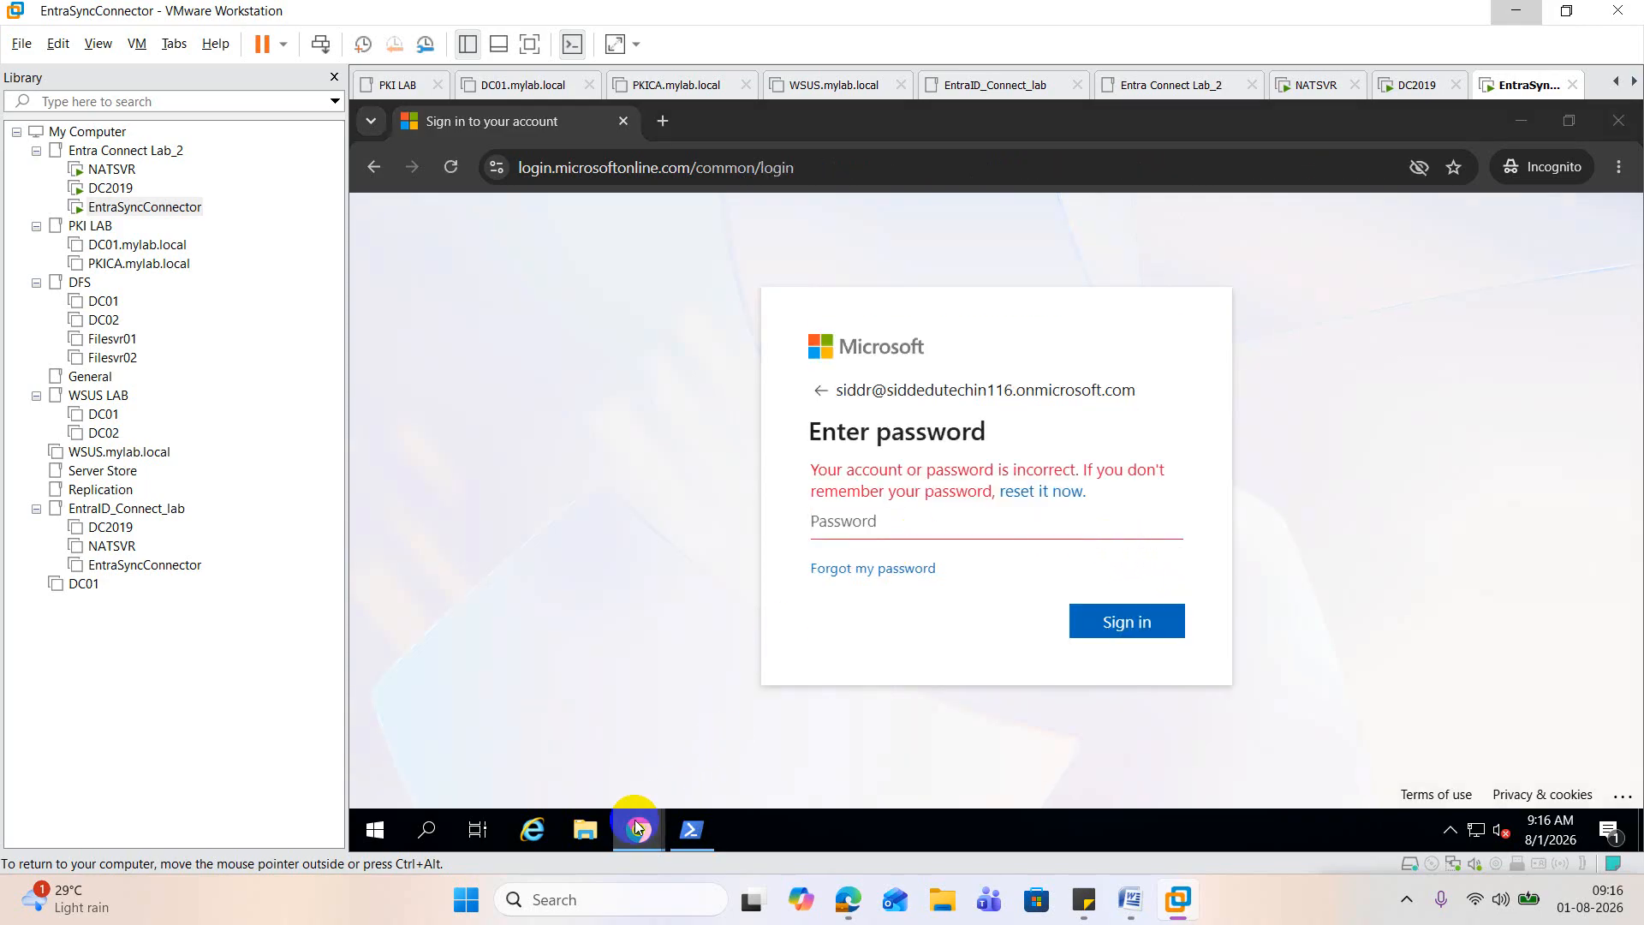
left_click(546, 745)
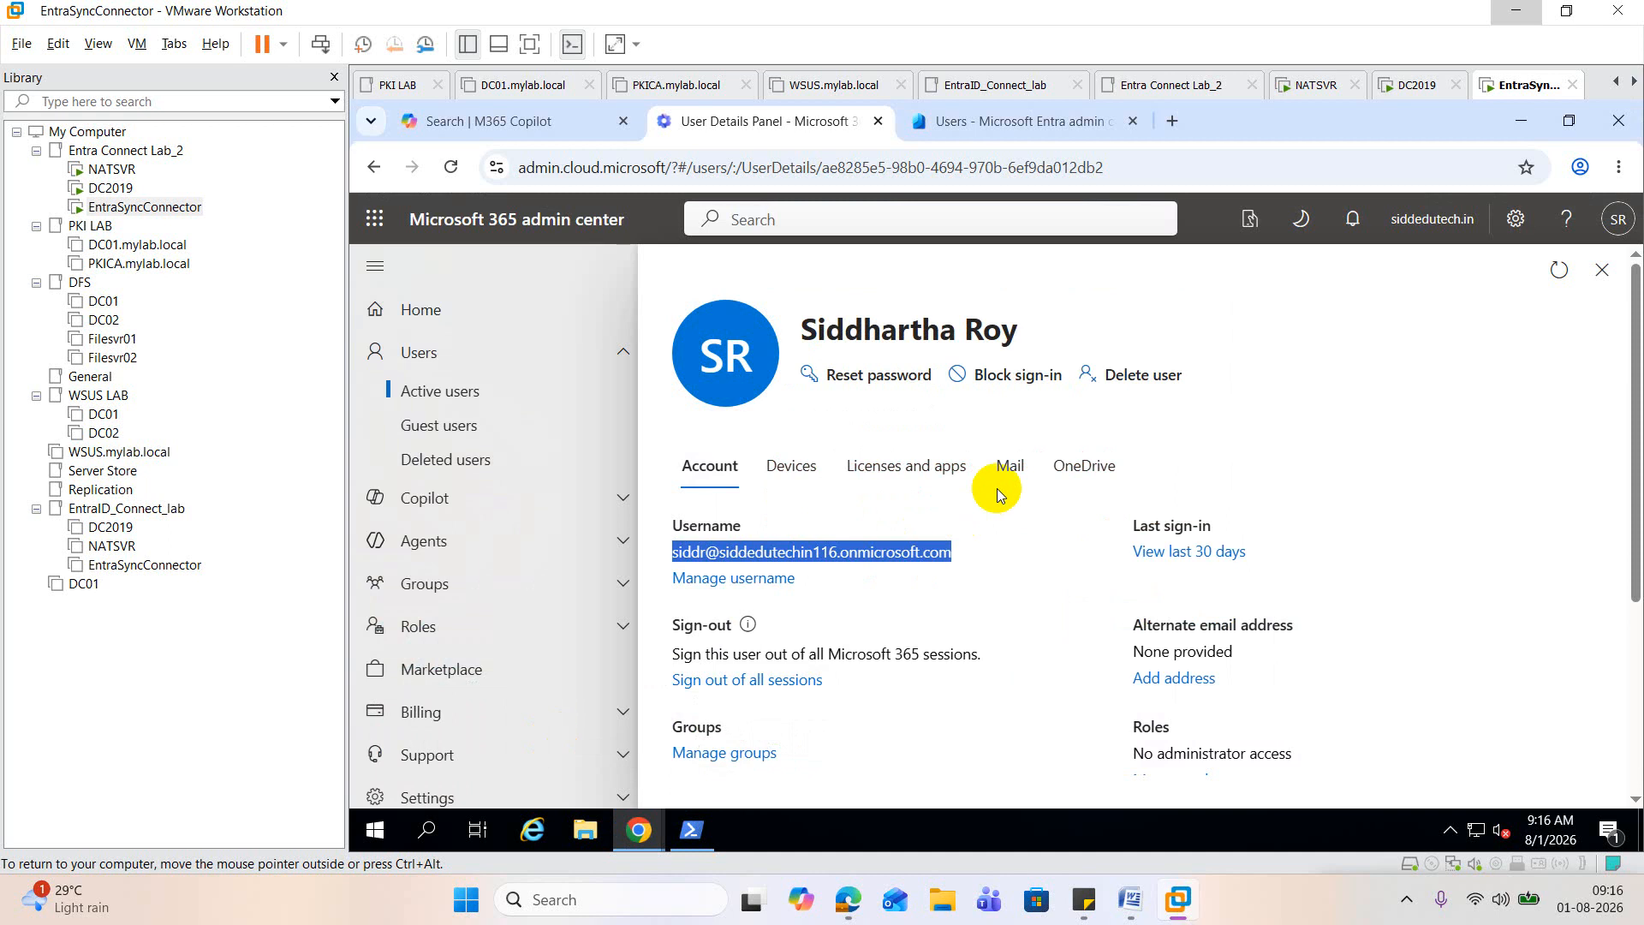
left_click(1055, 124)
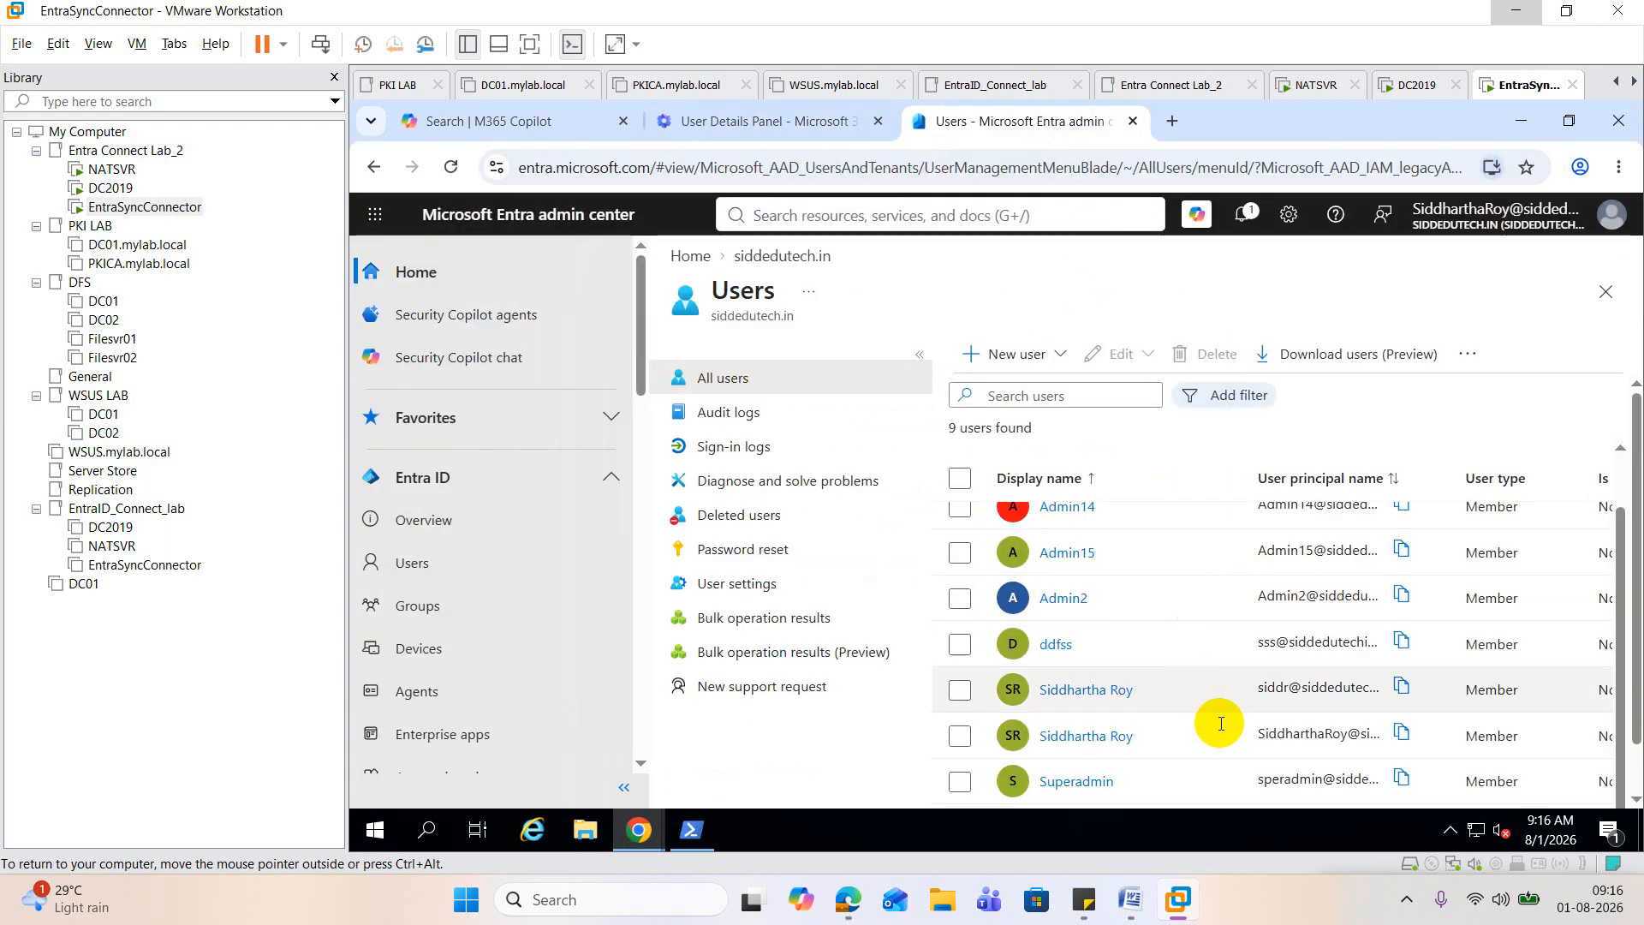
left_click(1098, 744)
left_click(1097, 741)
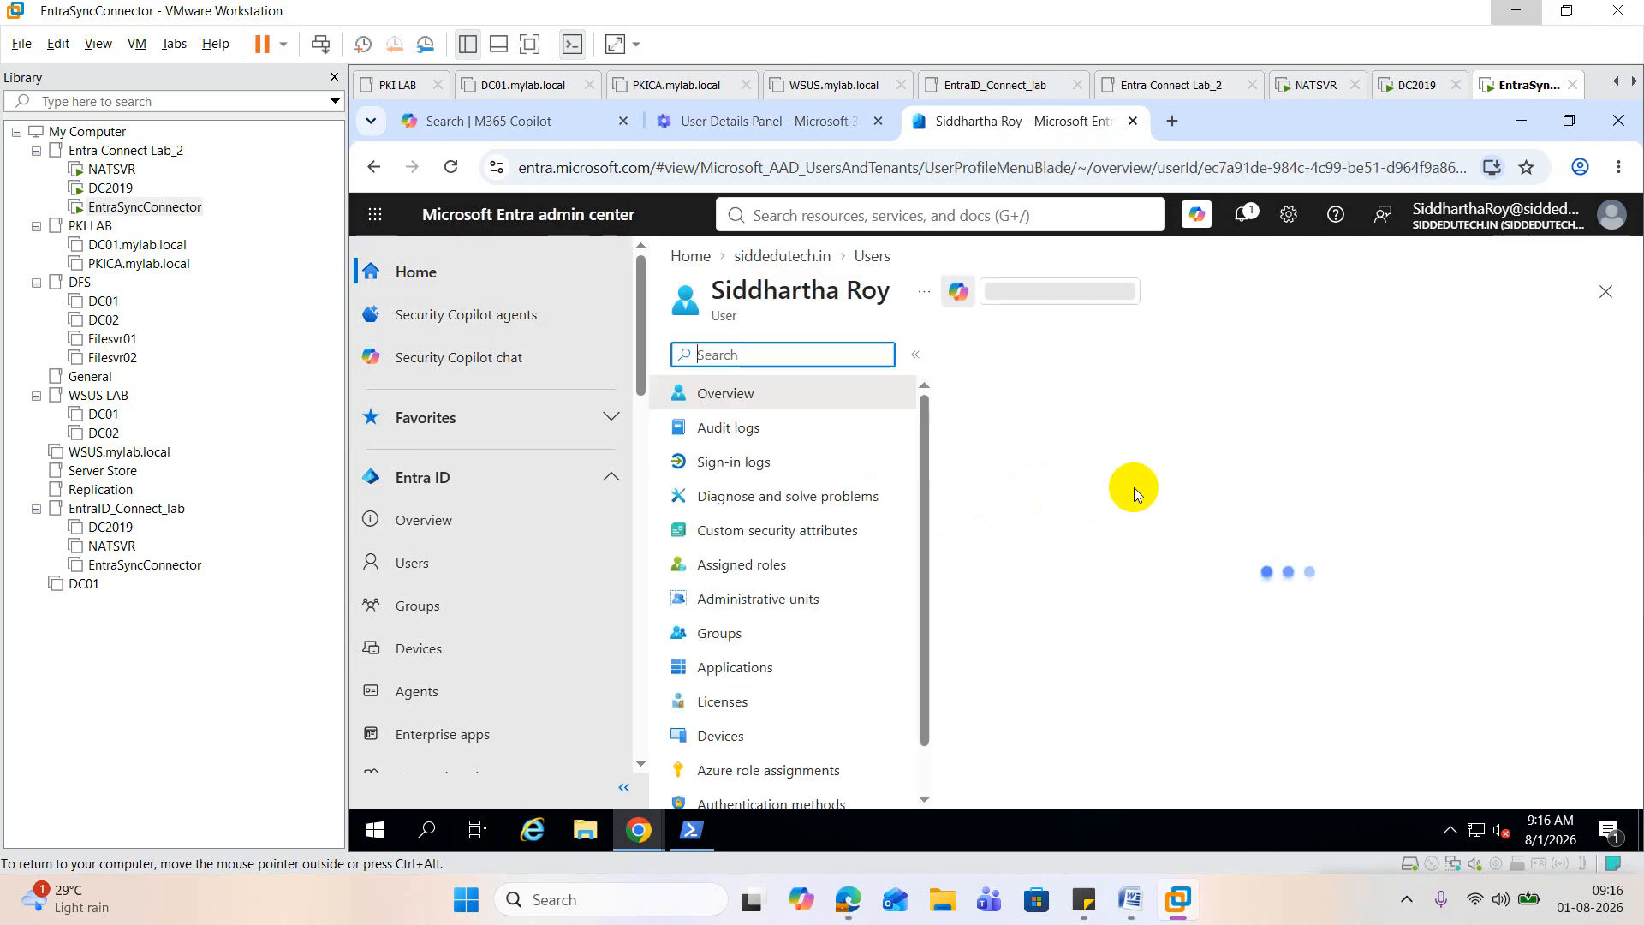
left_click(779, 473)
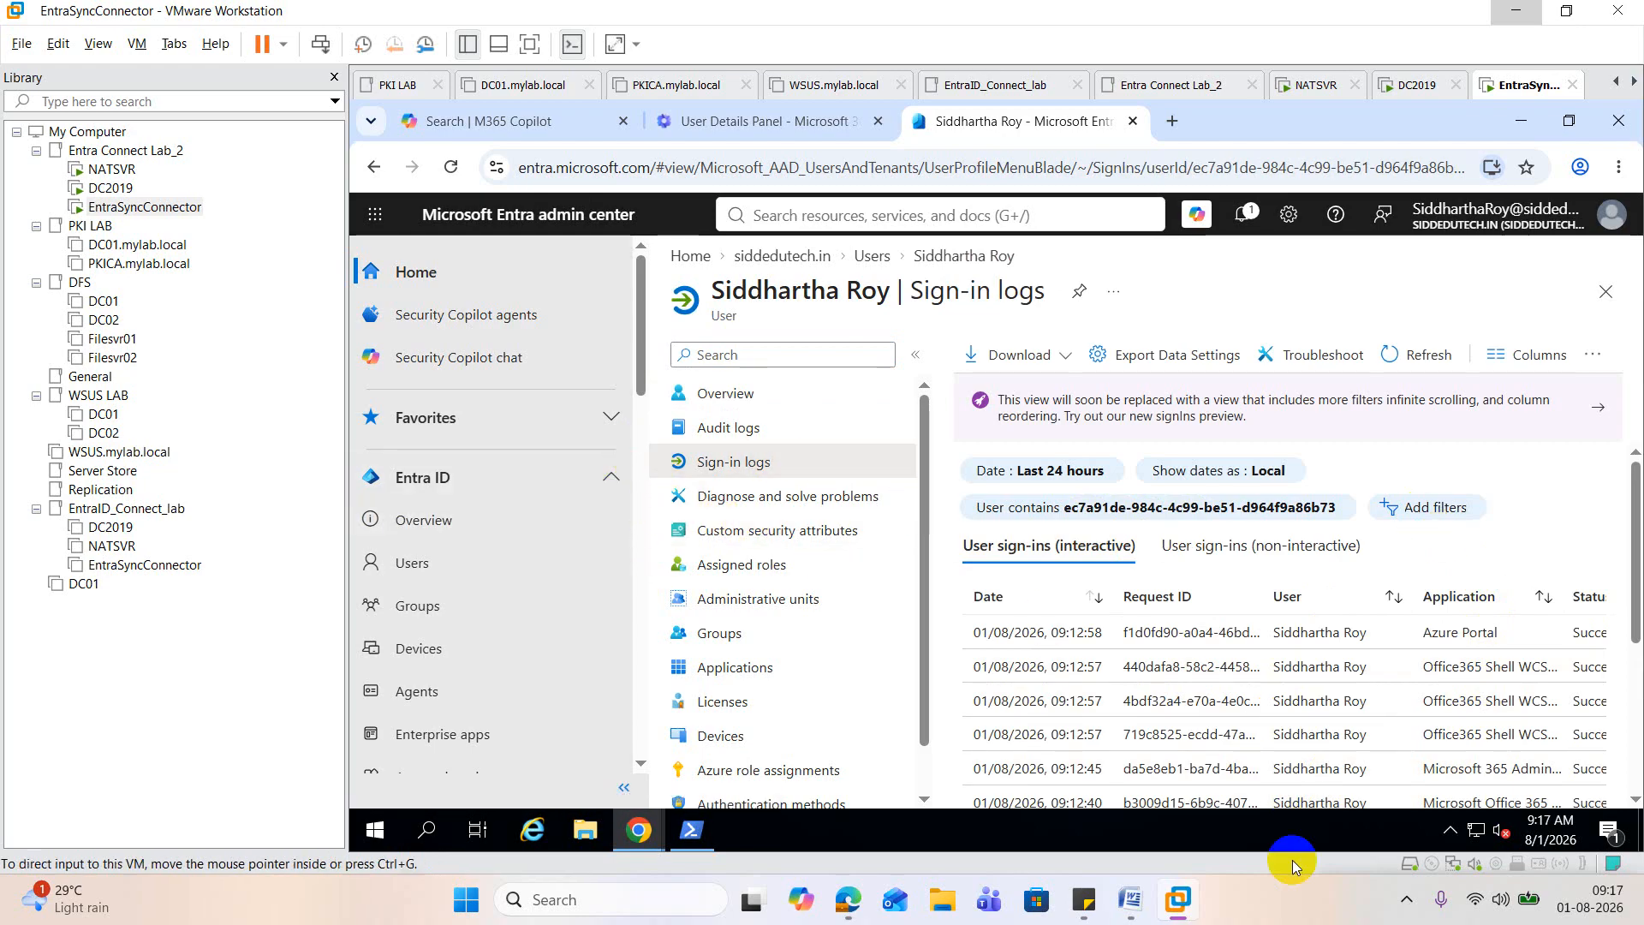
left_click(1580, 631)
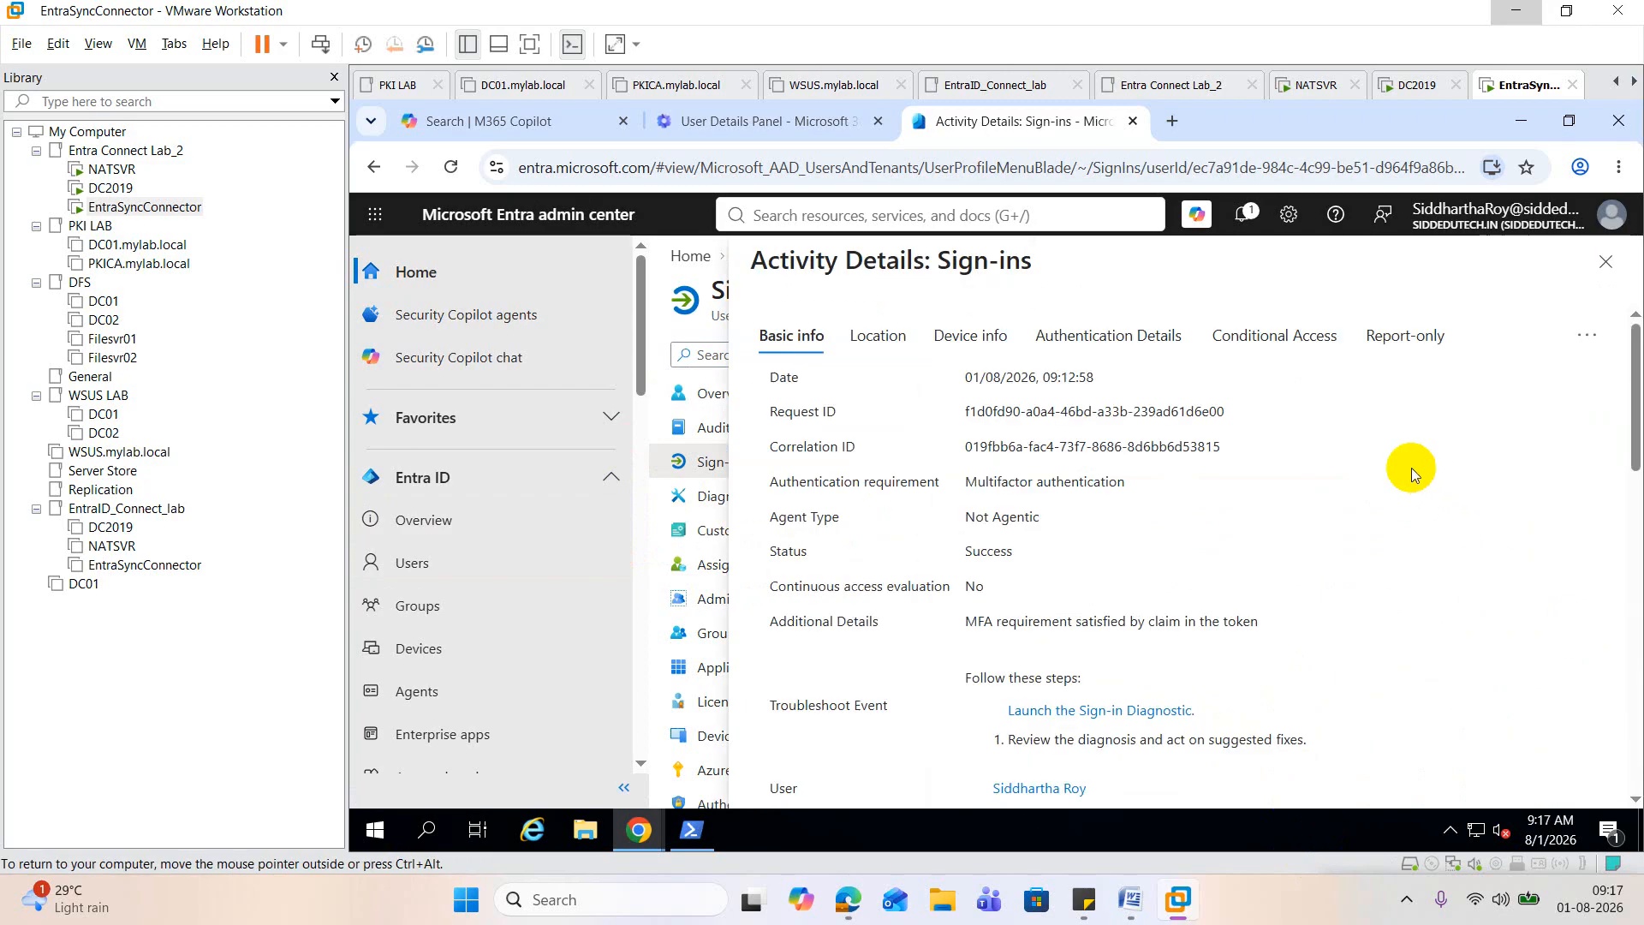
left_click(1132, 351)
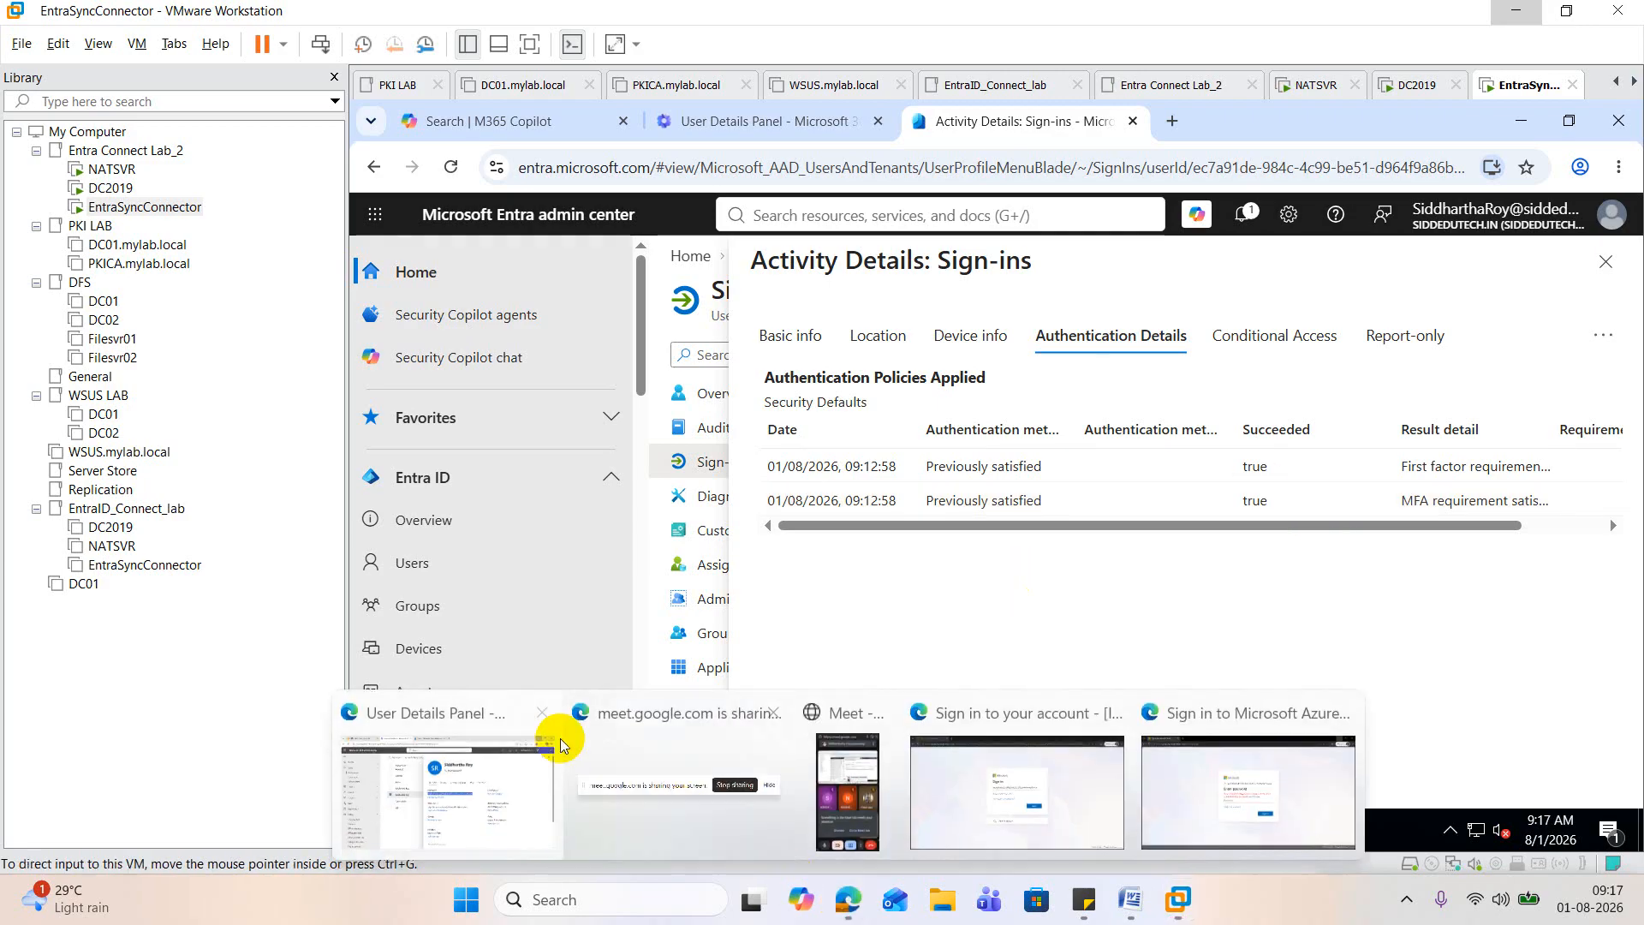
Step: Switch to the Google Meet call in the Edge browser
left_click(517, 765)
left_click(202, 24)
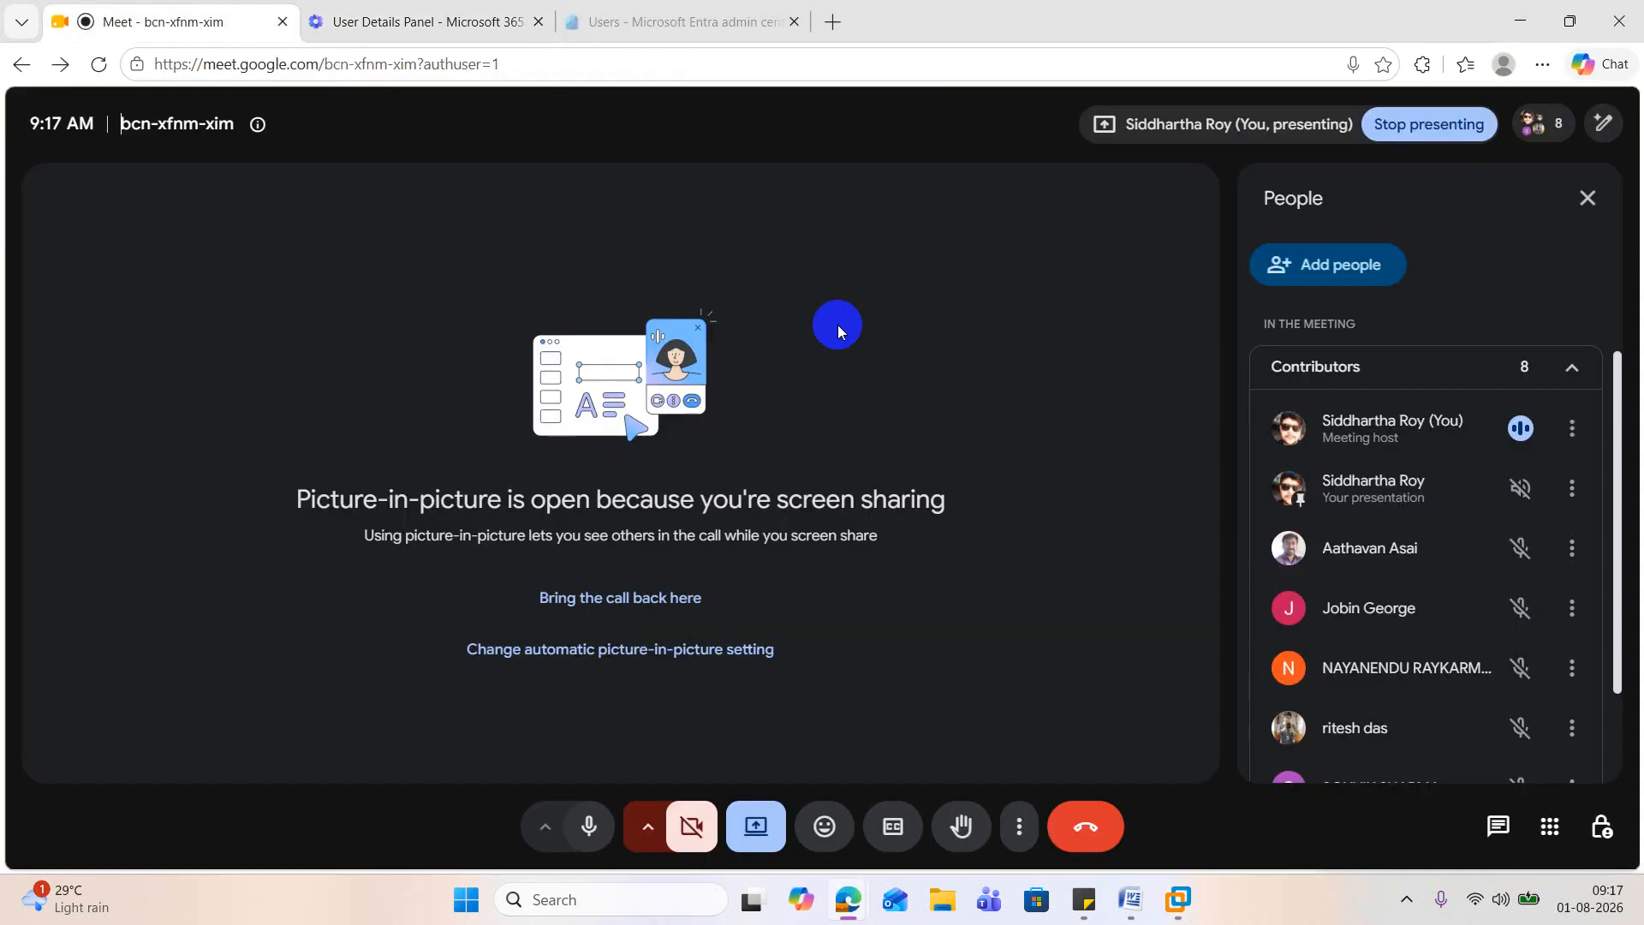